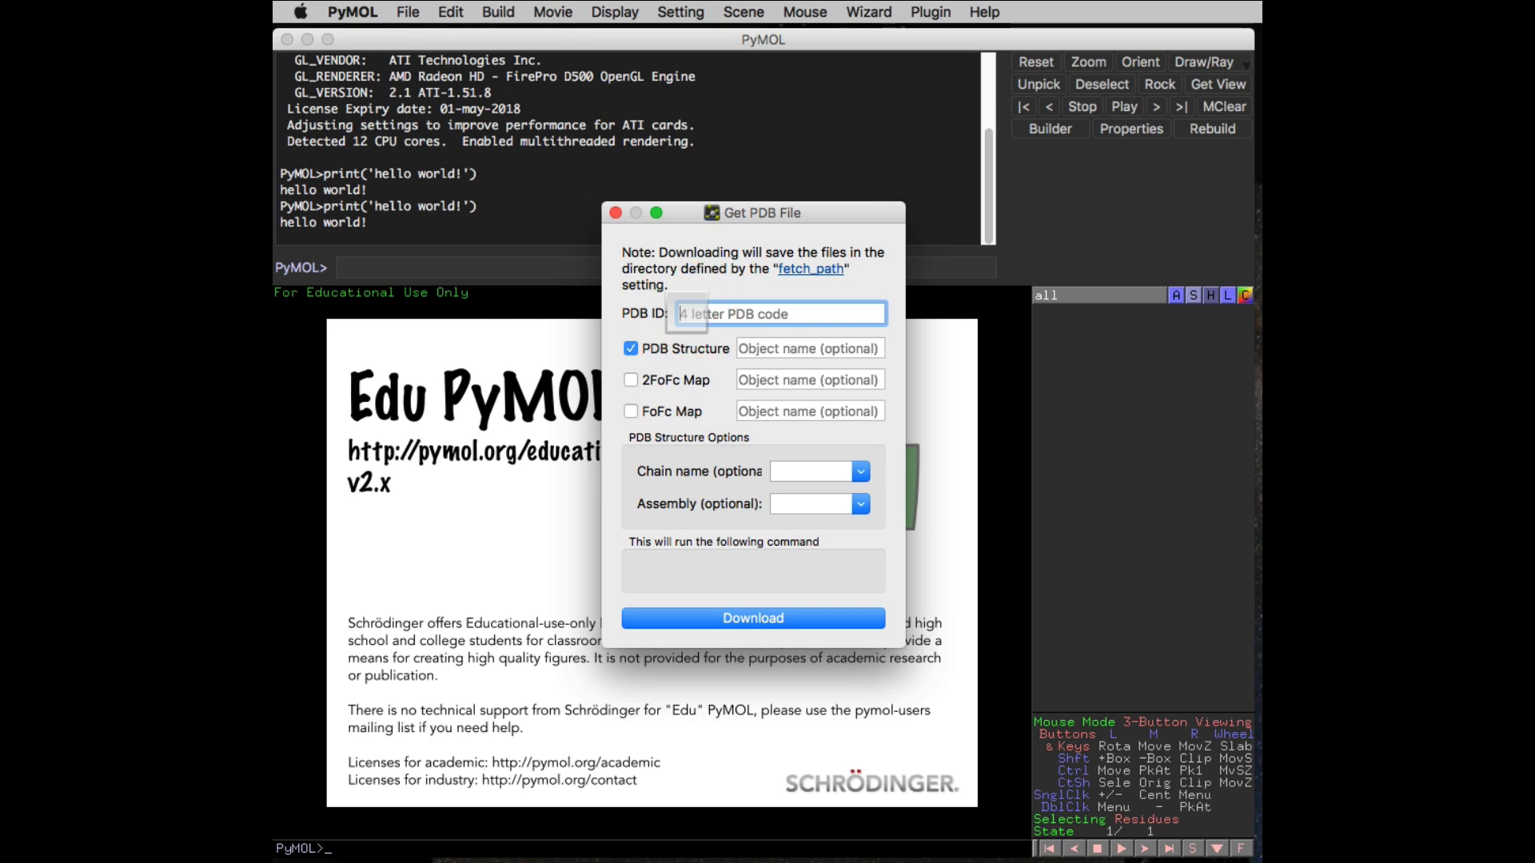
Download the PDB structure with ID 2q5k
{"action": "type", "text": "k"}
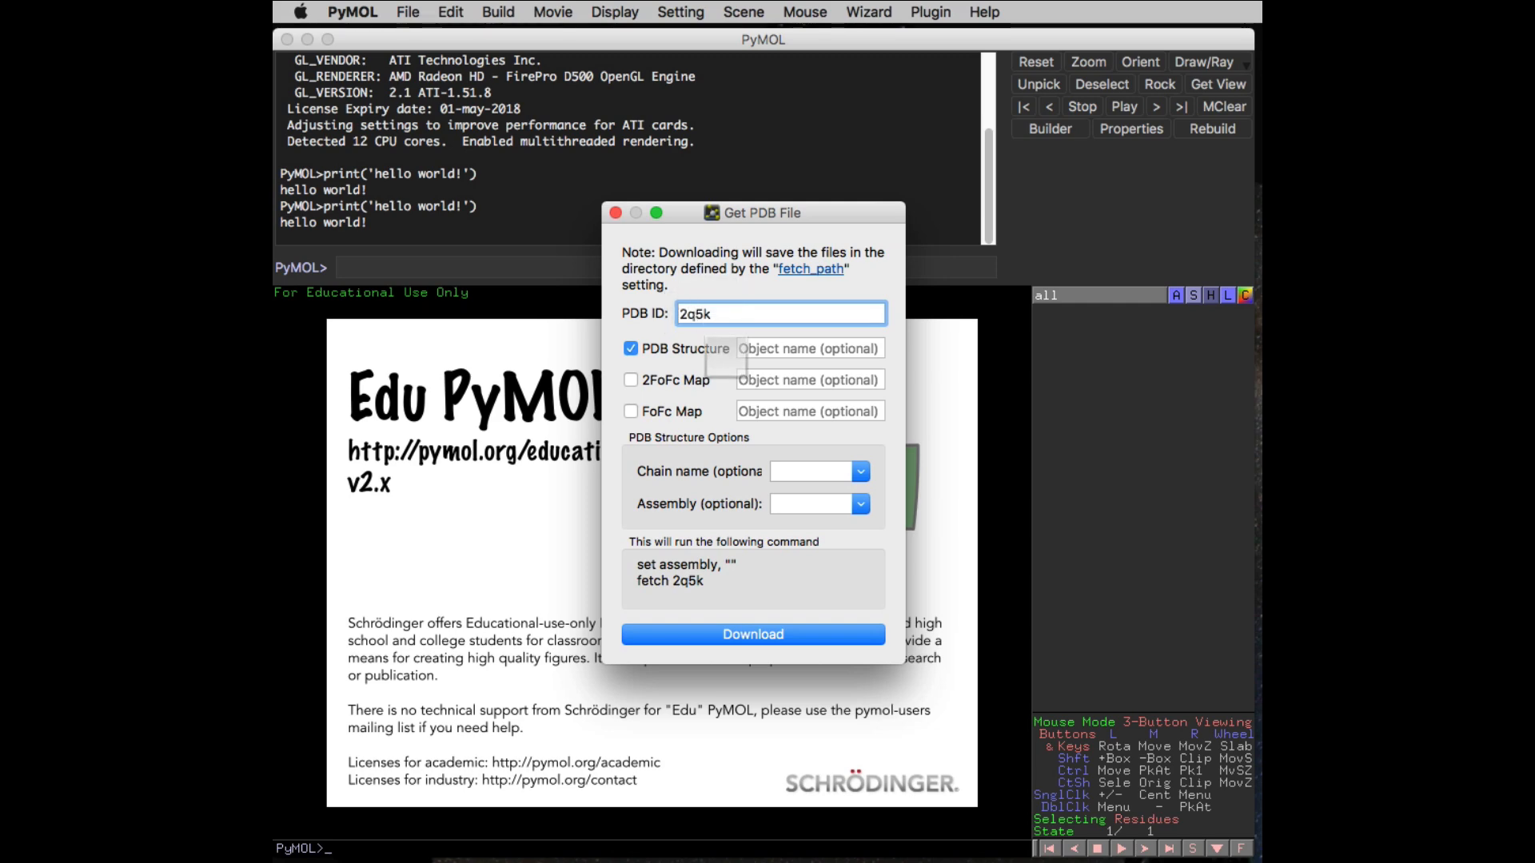
{"action": "key", "text": "Return"}
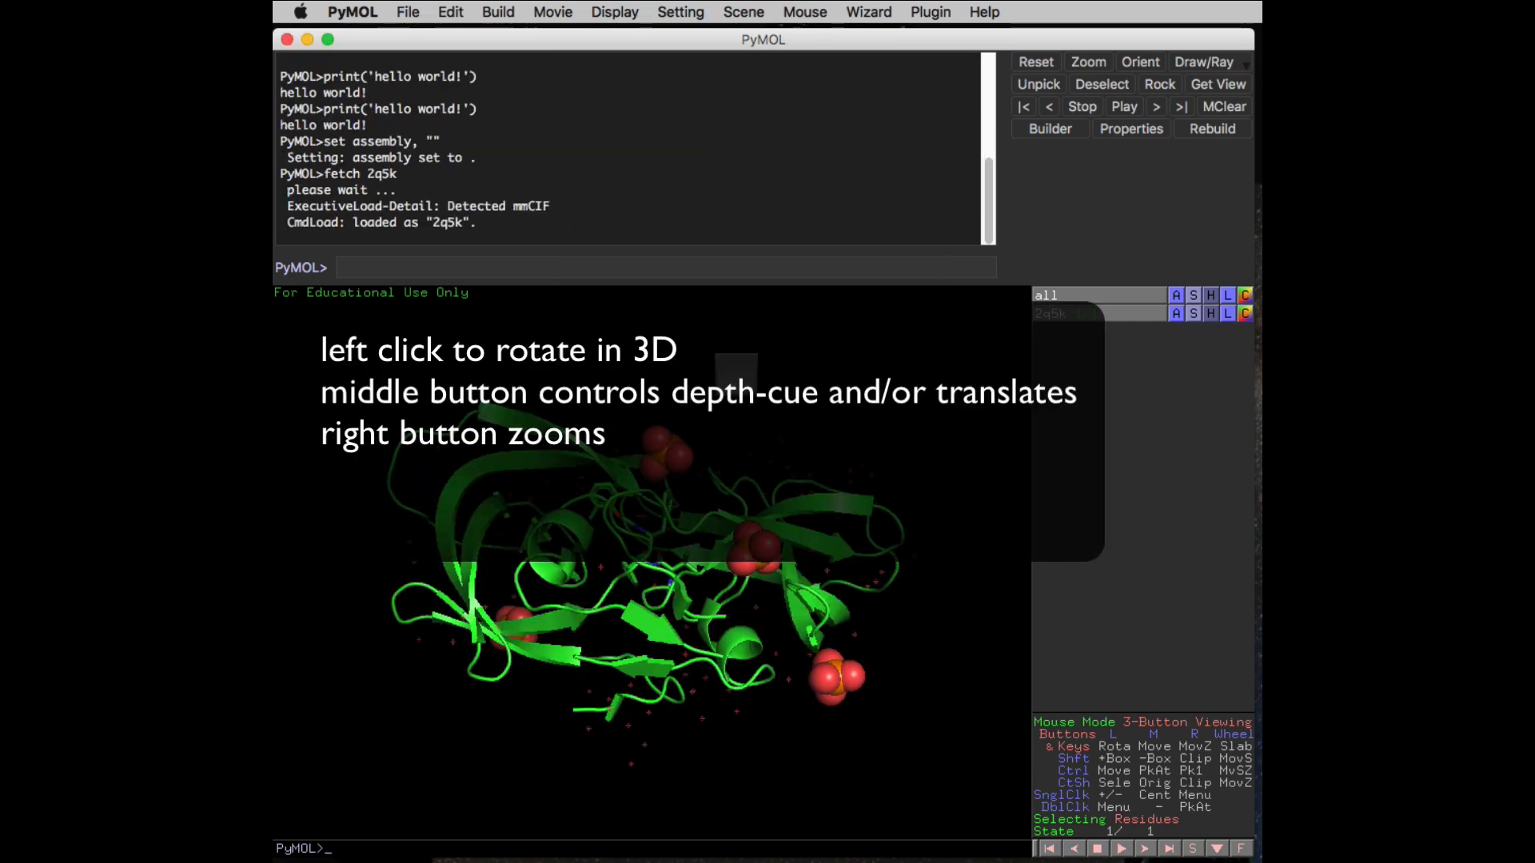
Remove the water molecules from the 2q5k structure
{"action": "left_click_drag", "start_coordinate": [568, 490], "coordinate": [605, 519]}
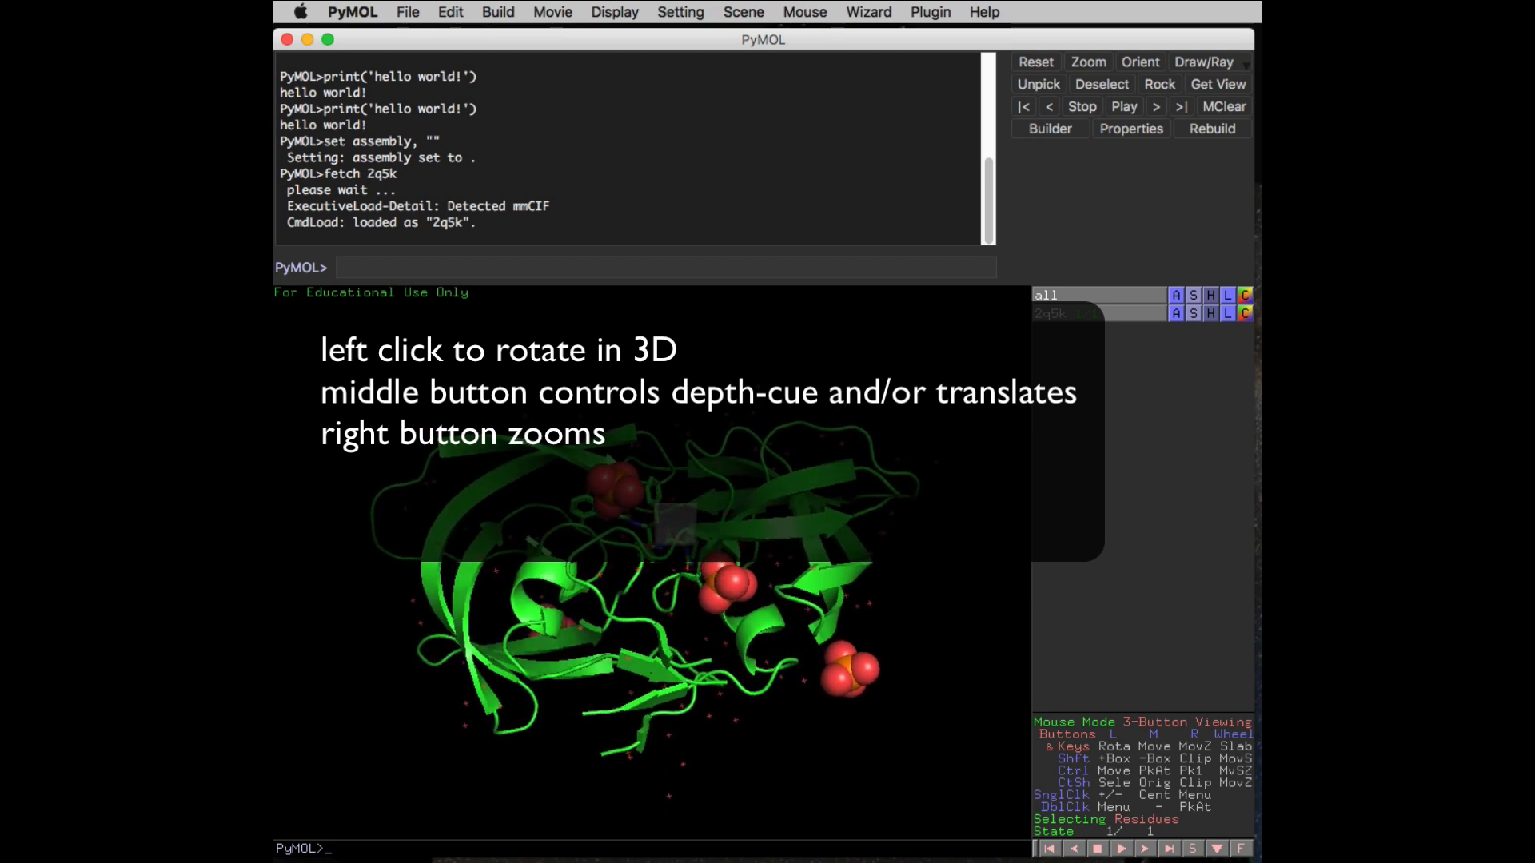
{"action": "scroll", "coordinate": [675, 524], "scroll_direction": "down", "scroll_amount": 8}
{"action": "scroll", "coordinate": [676, 486], "scroll_direction": "up", "scroll_amount": 4}
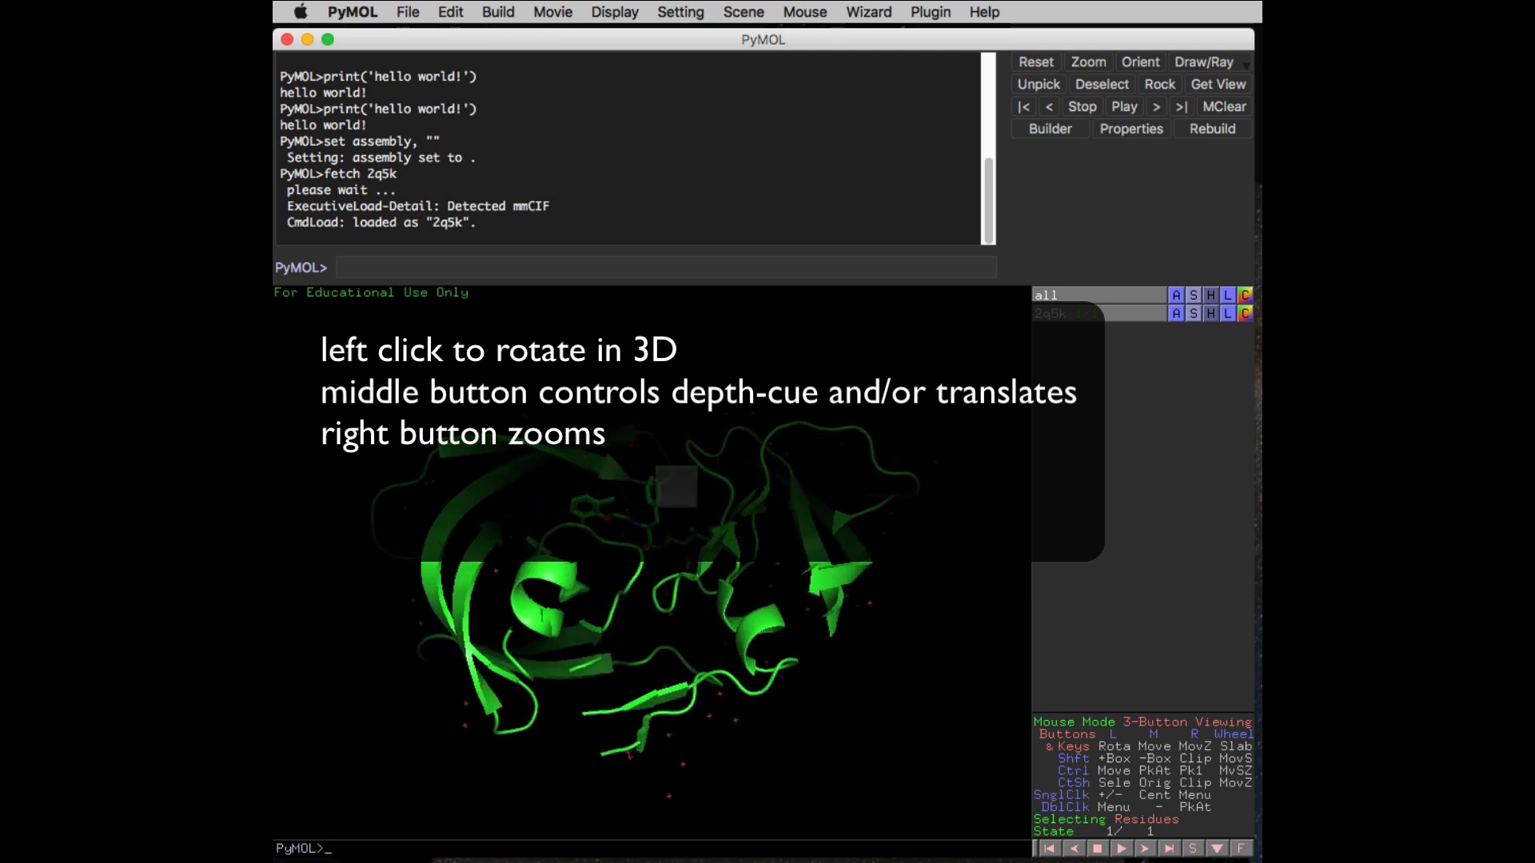
{"action": "scroll", "coordinate": [676, 487], "scroll_direction": "up", "scroll_amount": 5}
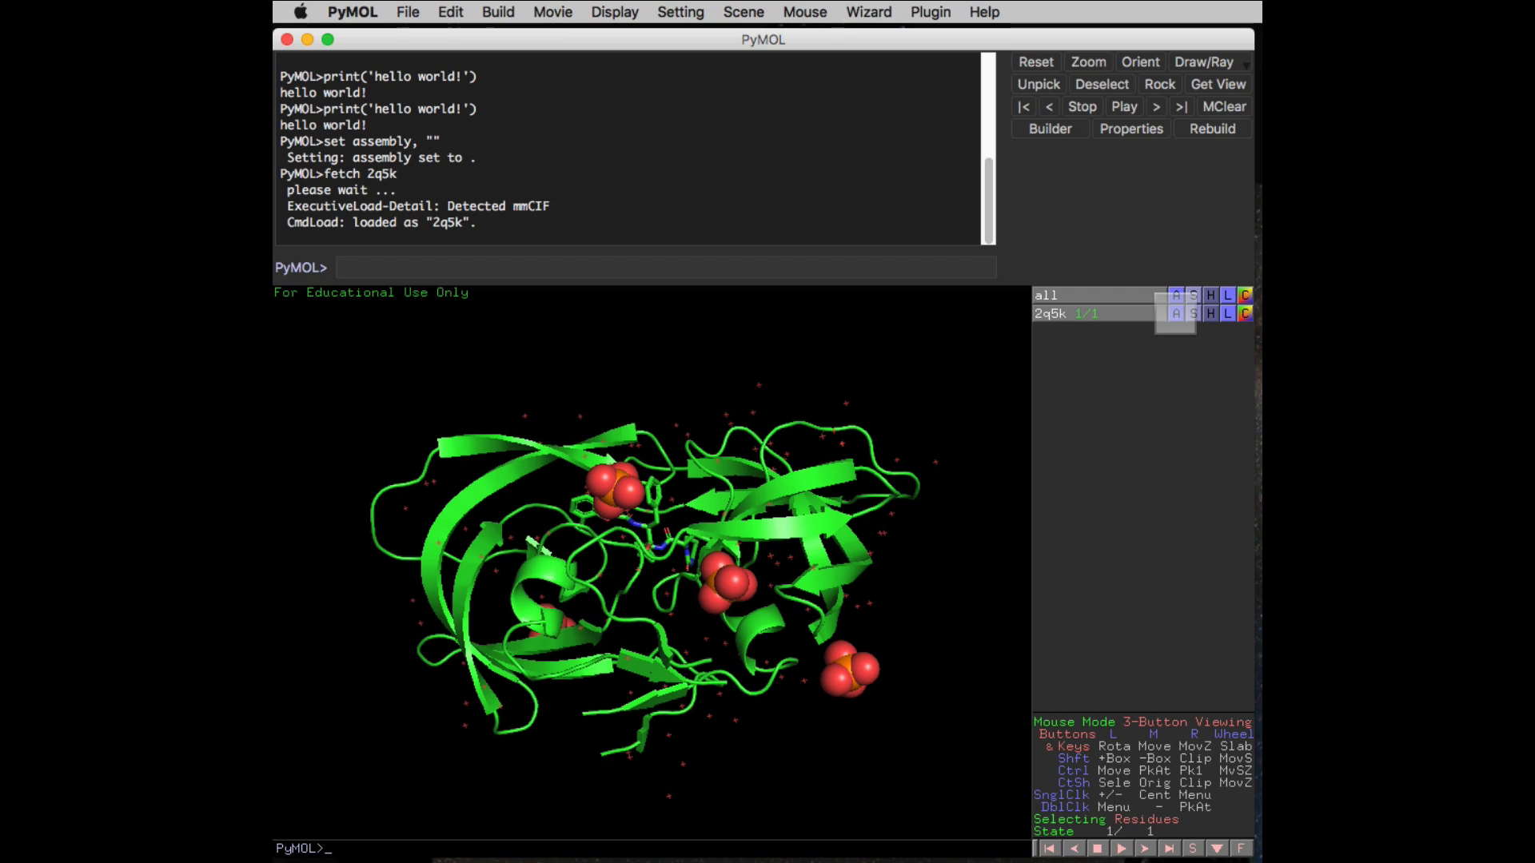
{"action": "left_click", "coordinate": [1175, 314]}
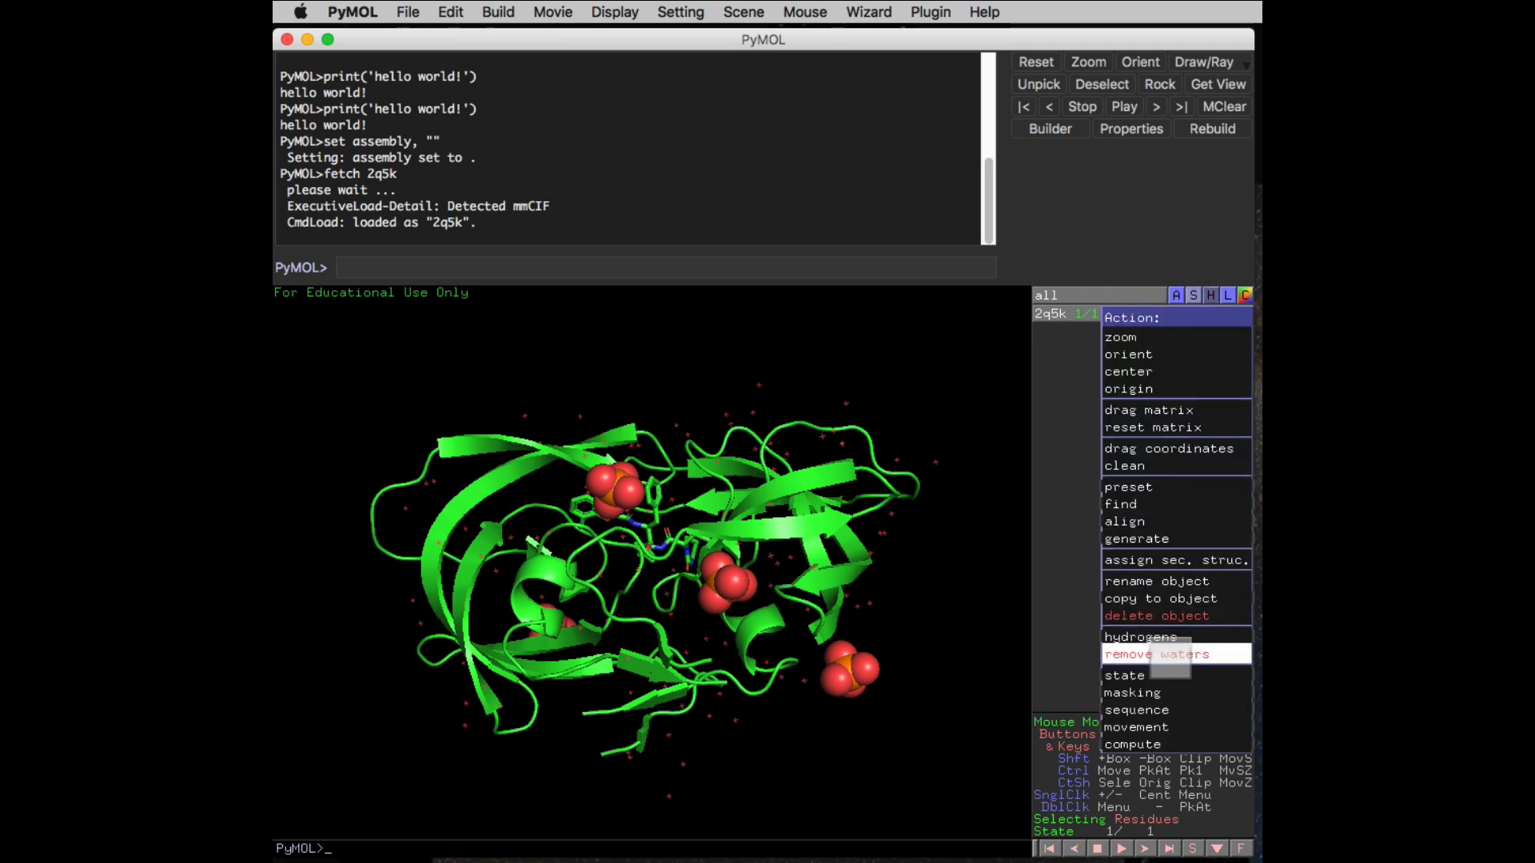
{"action": "left_click", "coordinate": [1169, 655]}
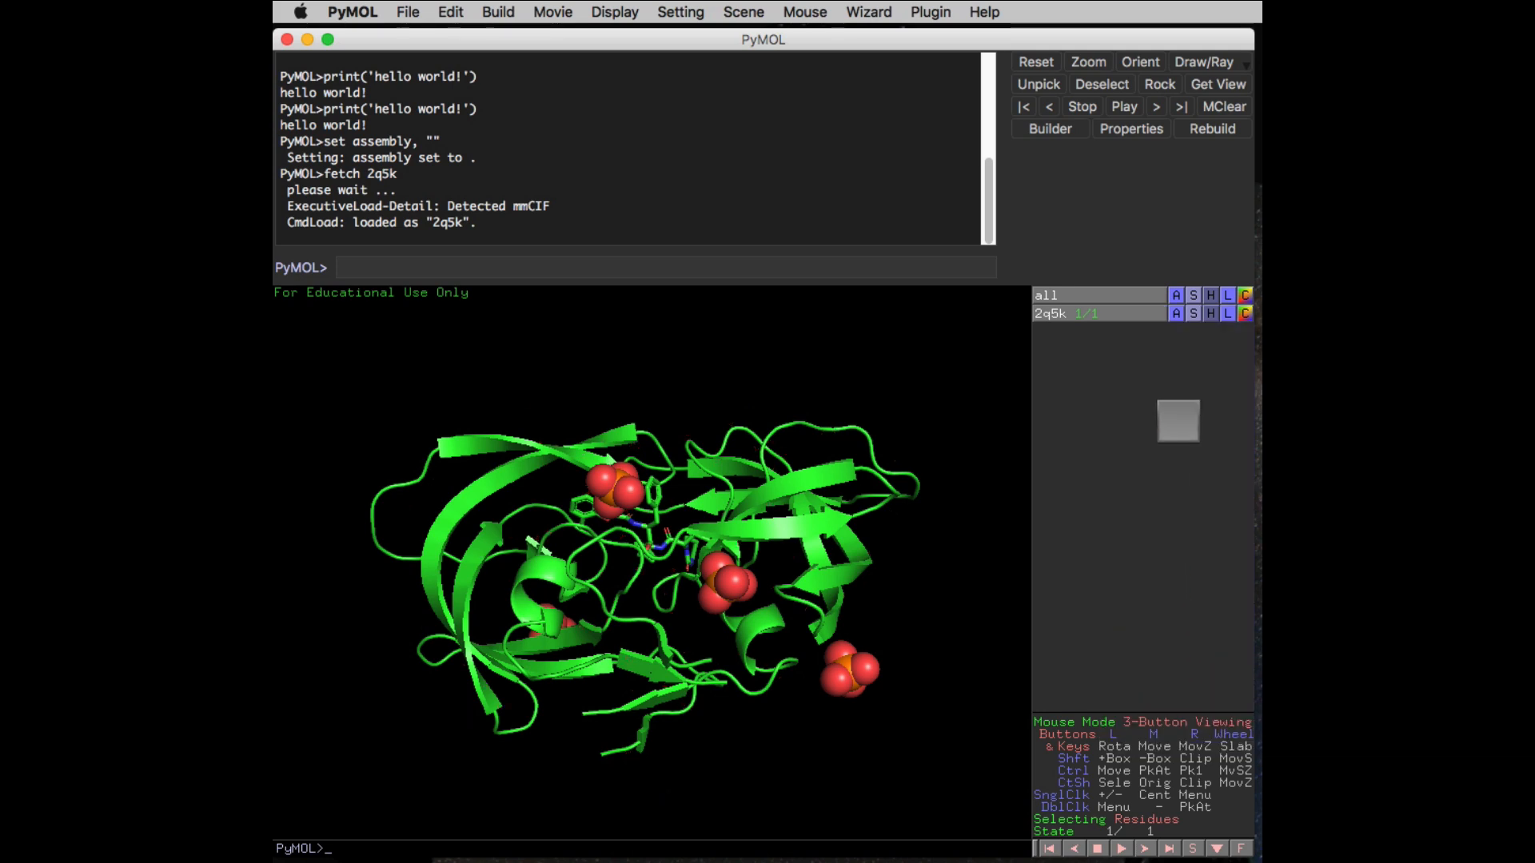
Hide everything in 2q5k and show only its cartoon representation
{"action": "left_click", "coordinate": [1210, 313]}
{"action": "left_click", "coordinate": [1207, 336]}
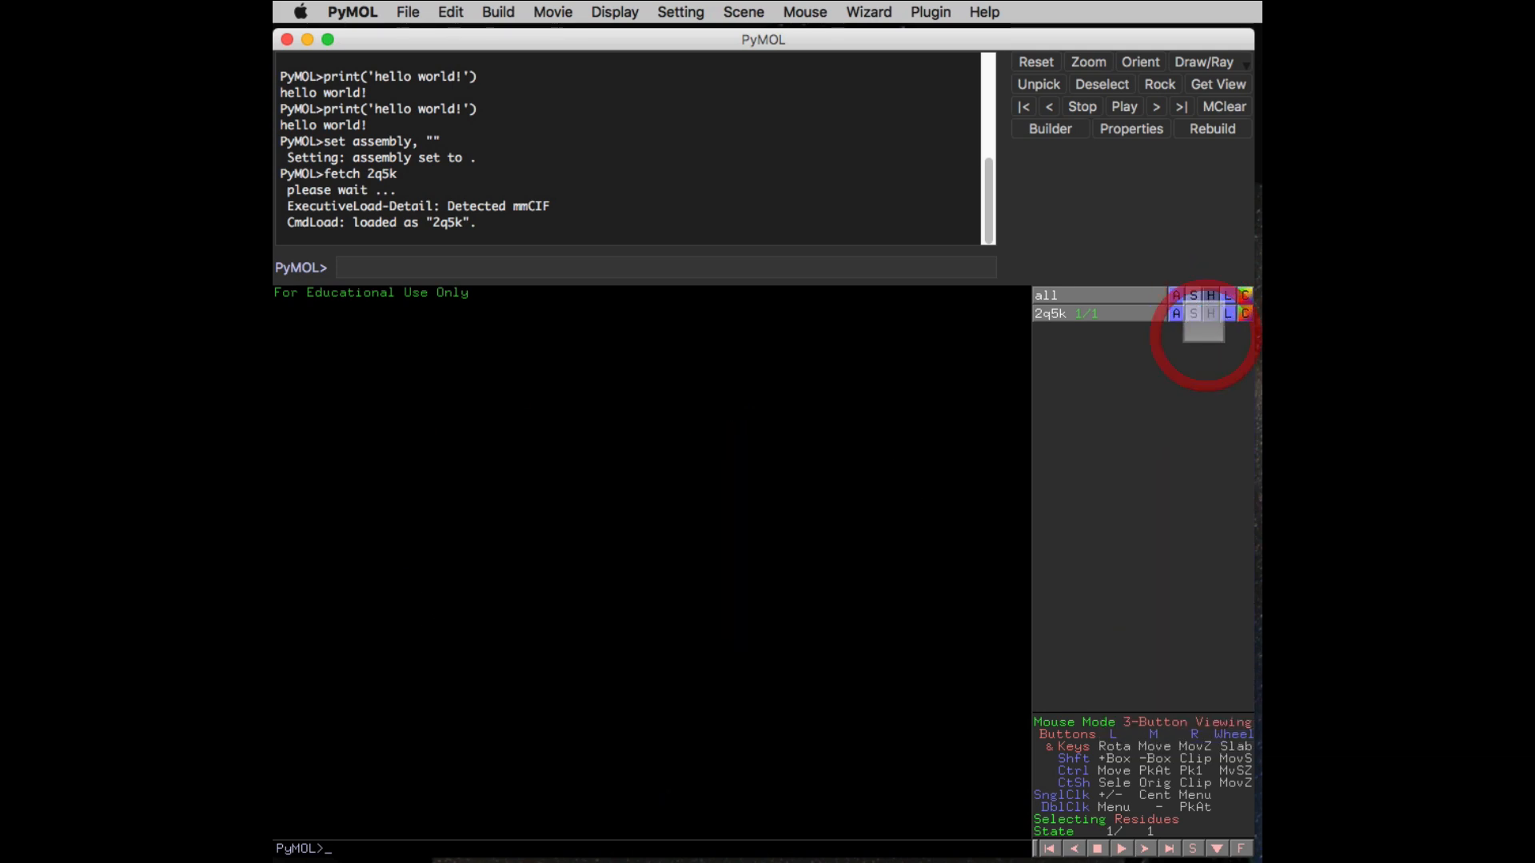
{"action": "left_click", "coordinate": [1193, 313]}
{"action": "mouse_move", "coordinate": [1188, 335]}
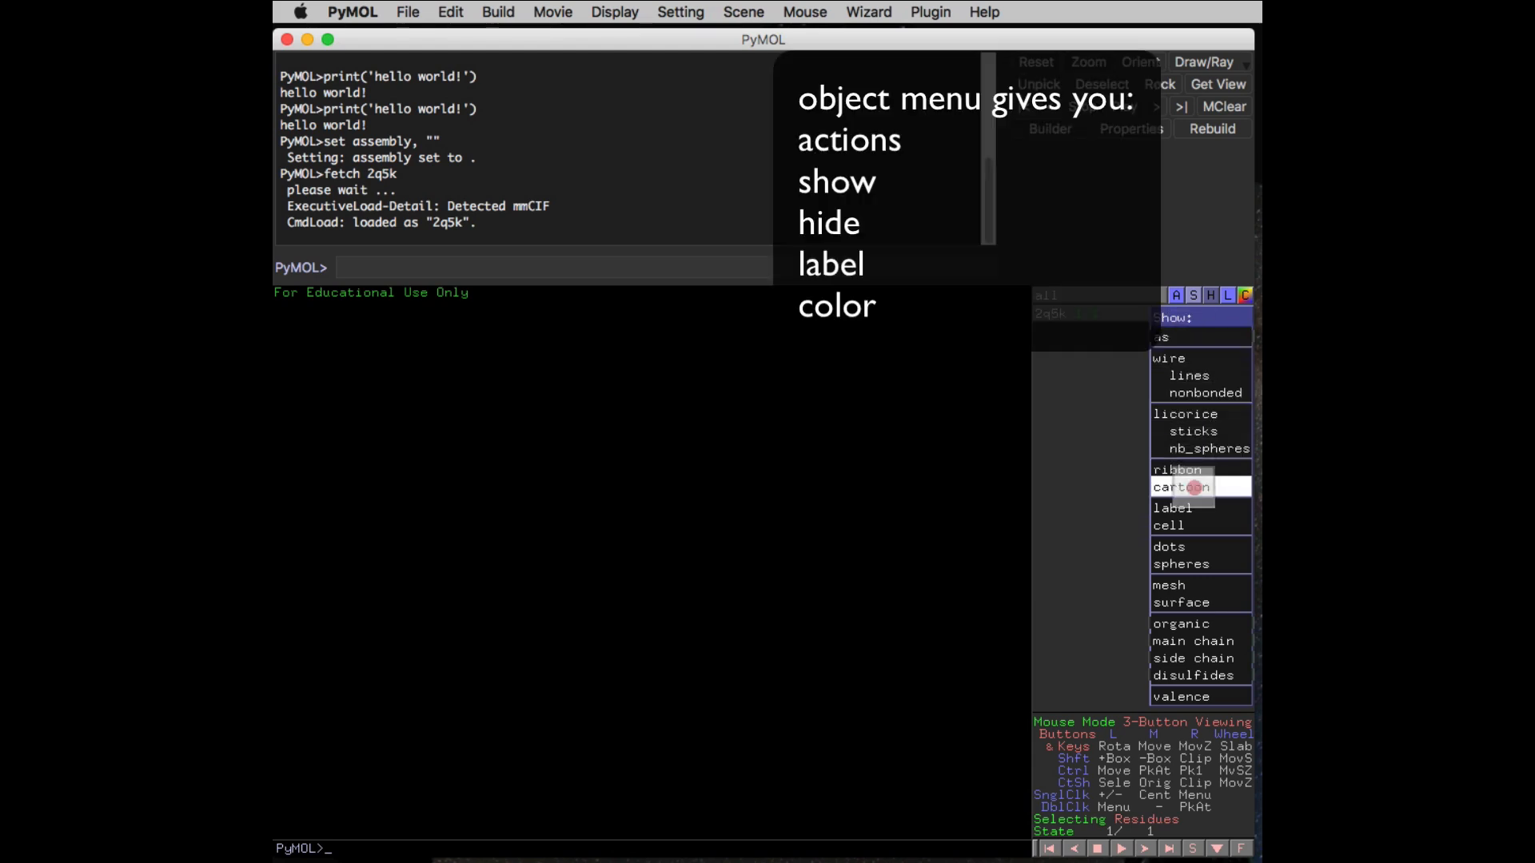
{"action": "left_click", "coordinate": [1188, 483]}
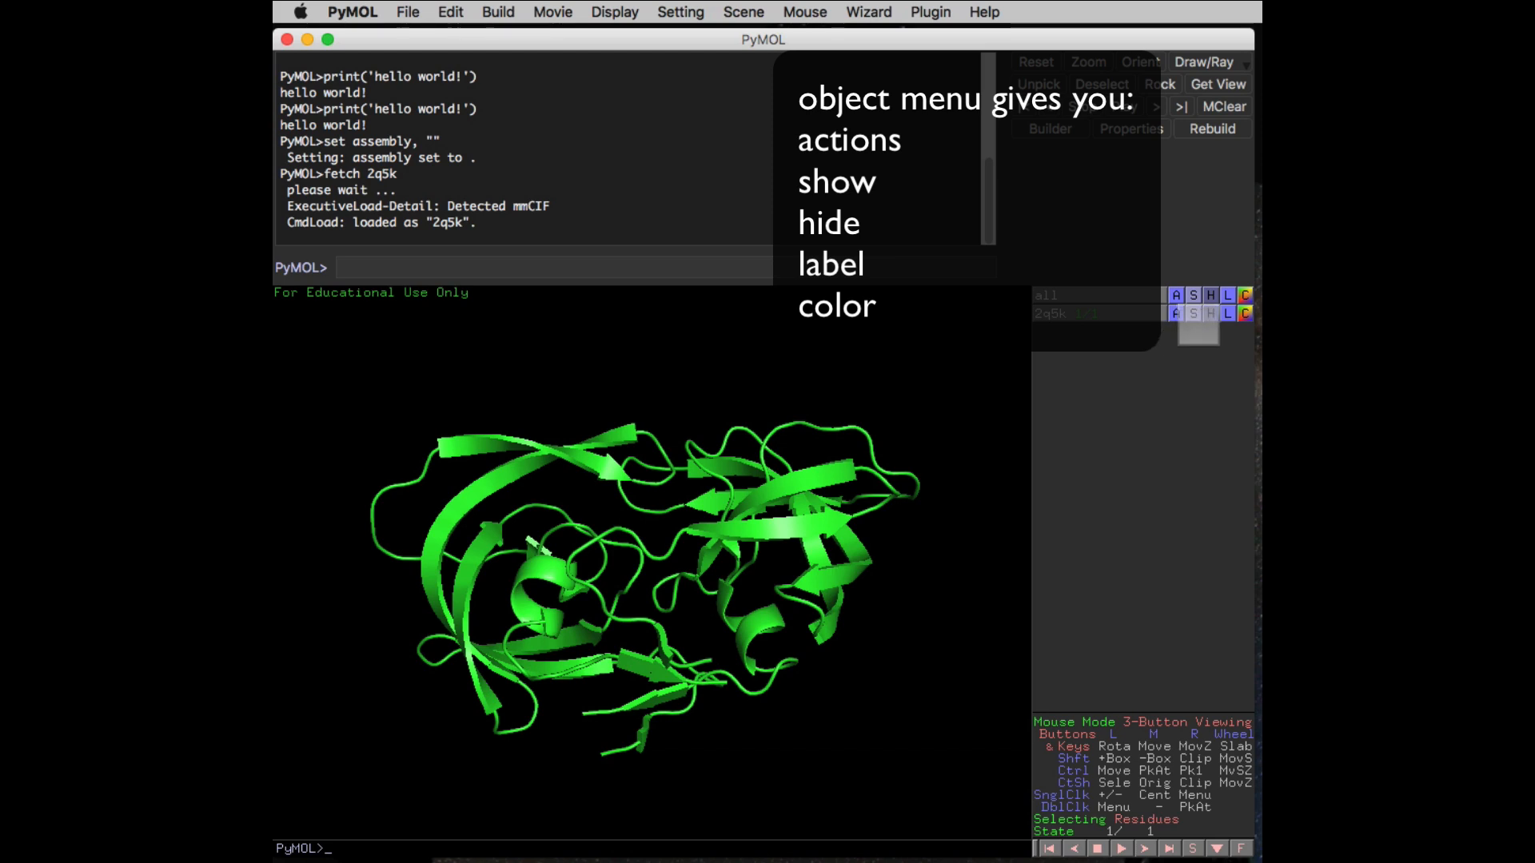
Add the ribbon representation to 2q5k, and hide the ribbon again
{"action": "left_click", "coordinate": [1193, 314]}
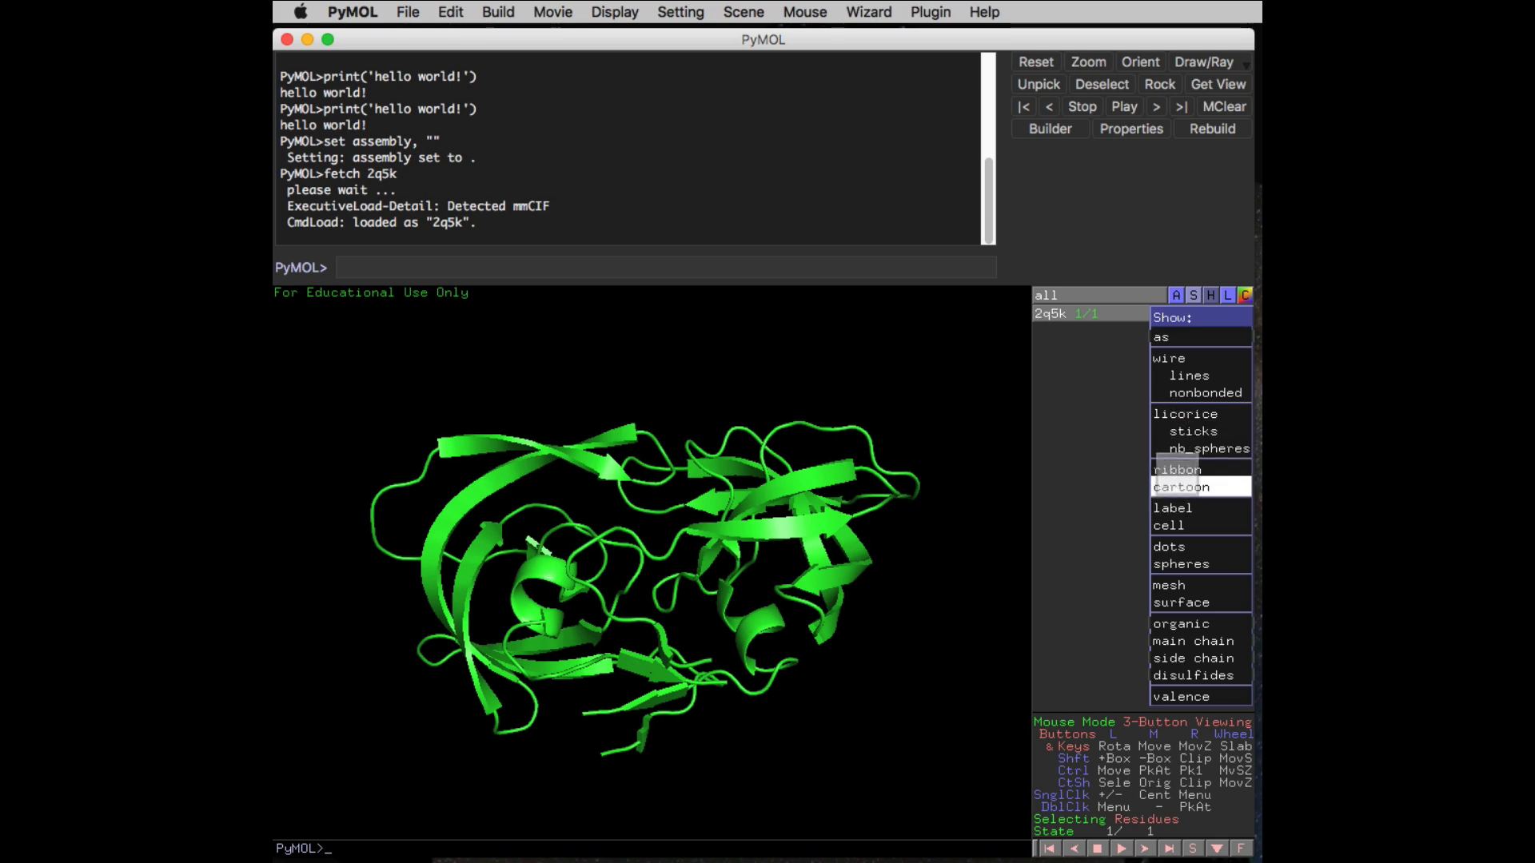
{"action": "left_click", "coordinate": [1178, 472]}
{"action": "left_click", "coordinate": [1192, 316]}
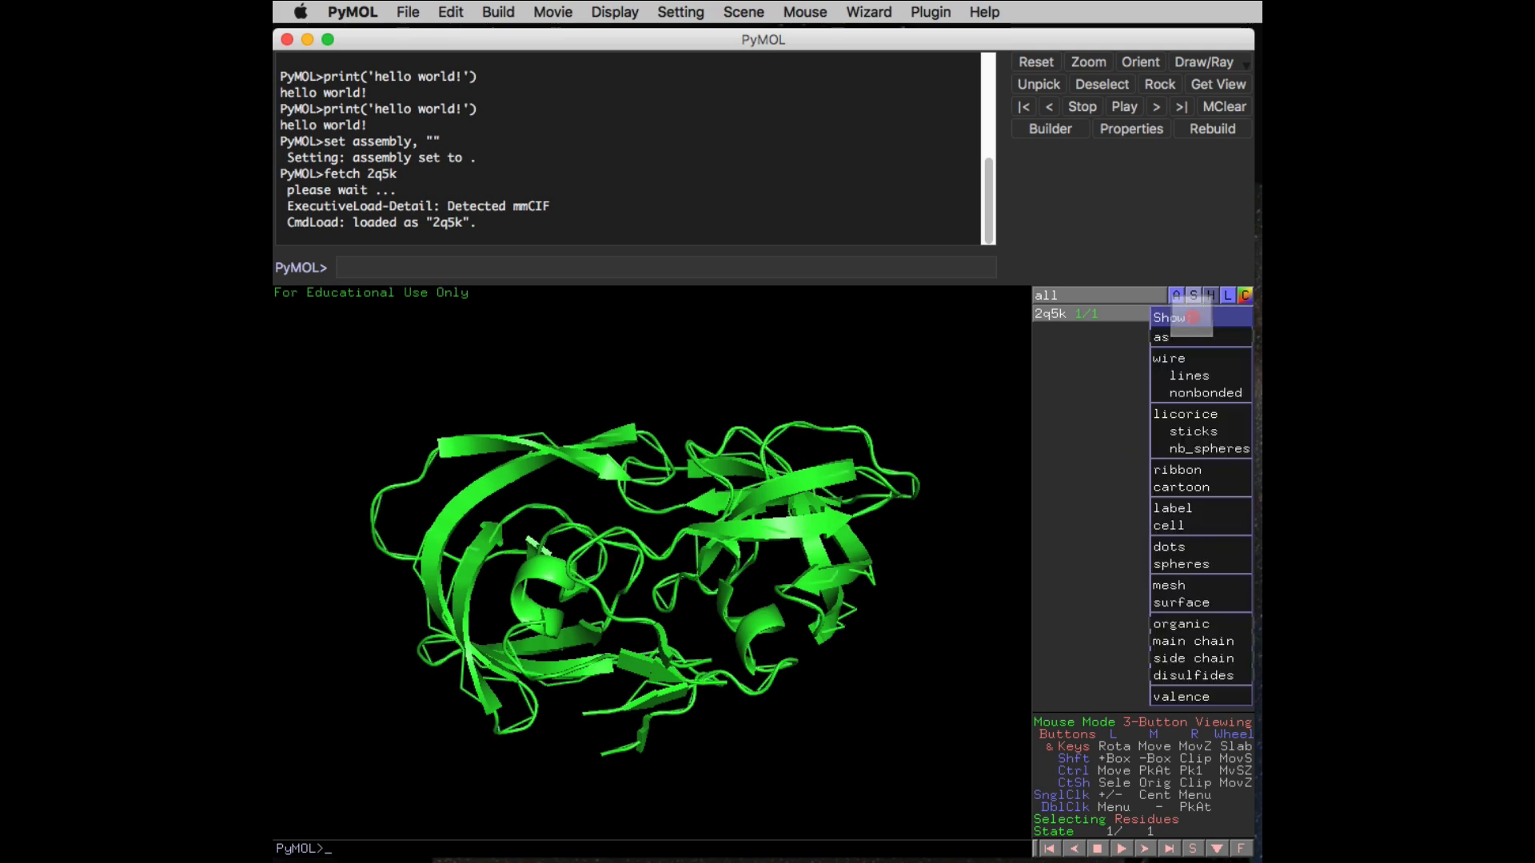
{"action": "left_click", "coordinate": [1192, 316]}
{"action": "left_click", "coordinate": [1208, 315]}
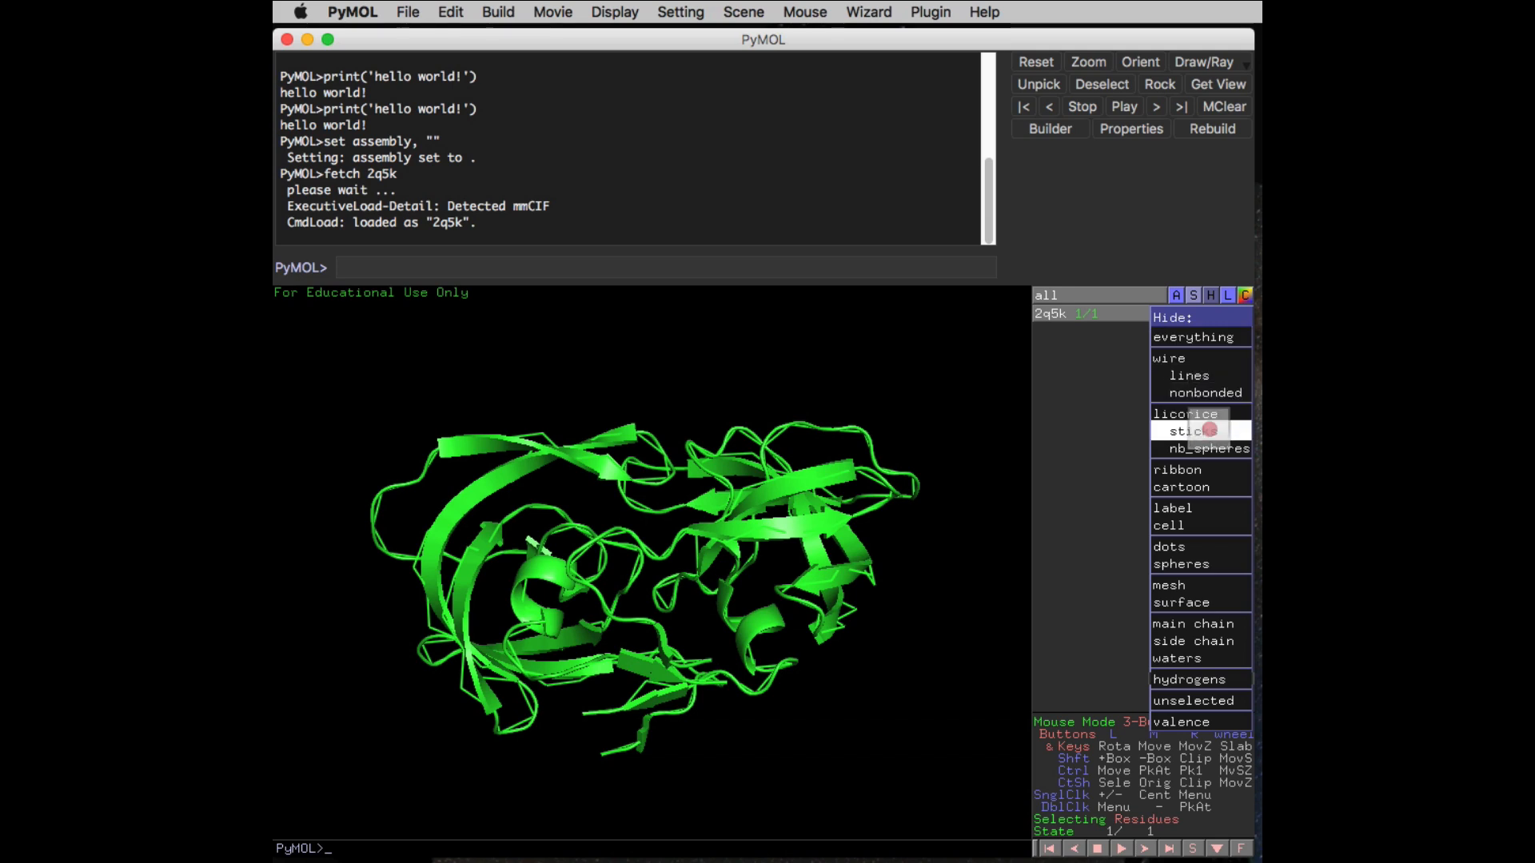
{"action": "left_click", "coordinate": [1203, 436]}
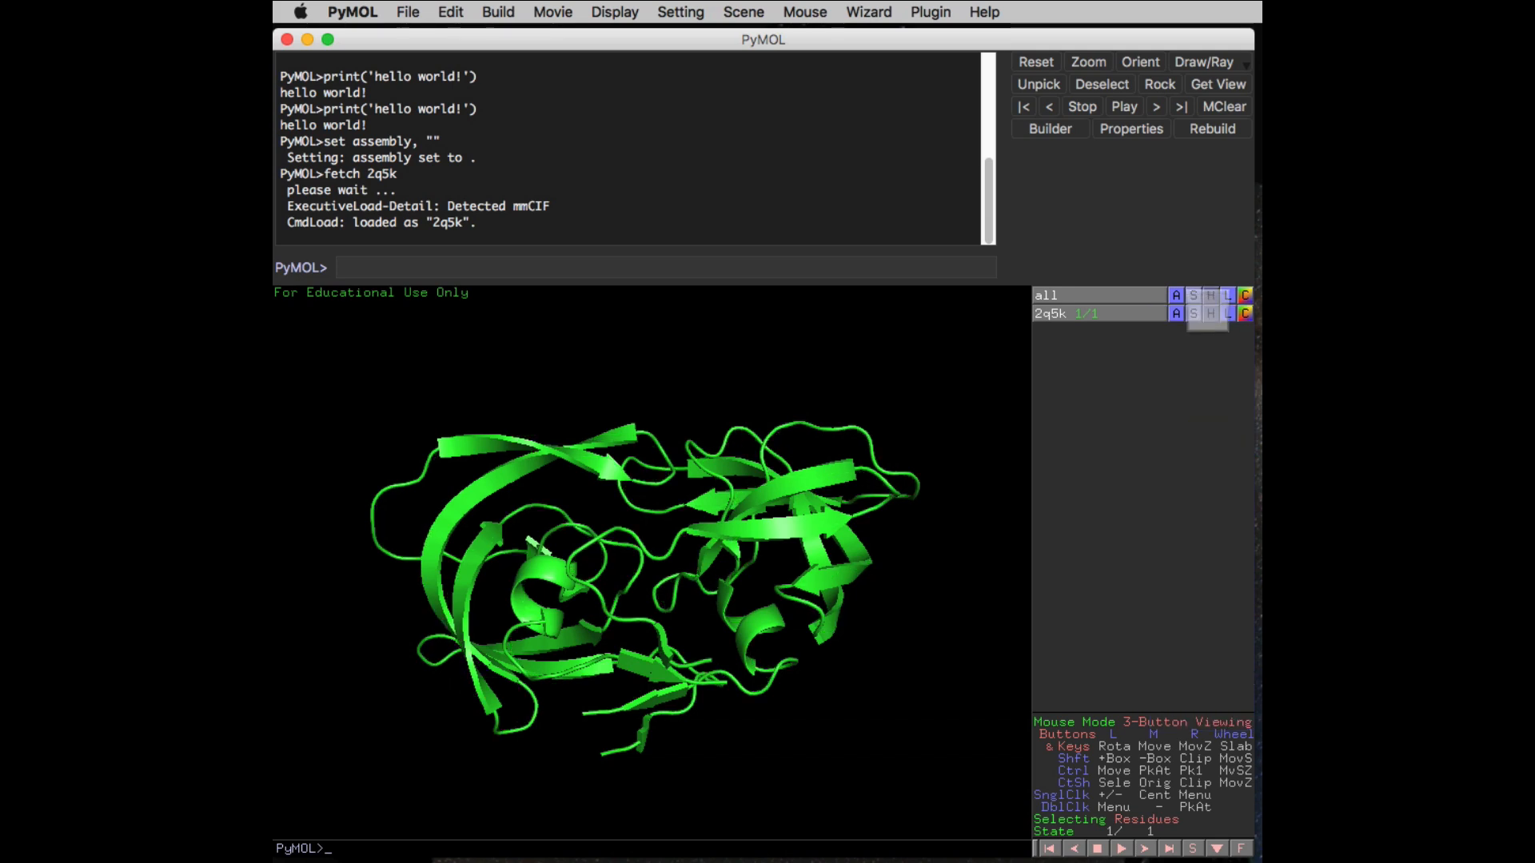
Show all atoms of 2q5k as spheres and rotate the model slightly to inspect it
{"action": "left_click", "coordinate": [1193, 314]}
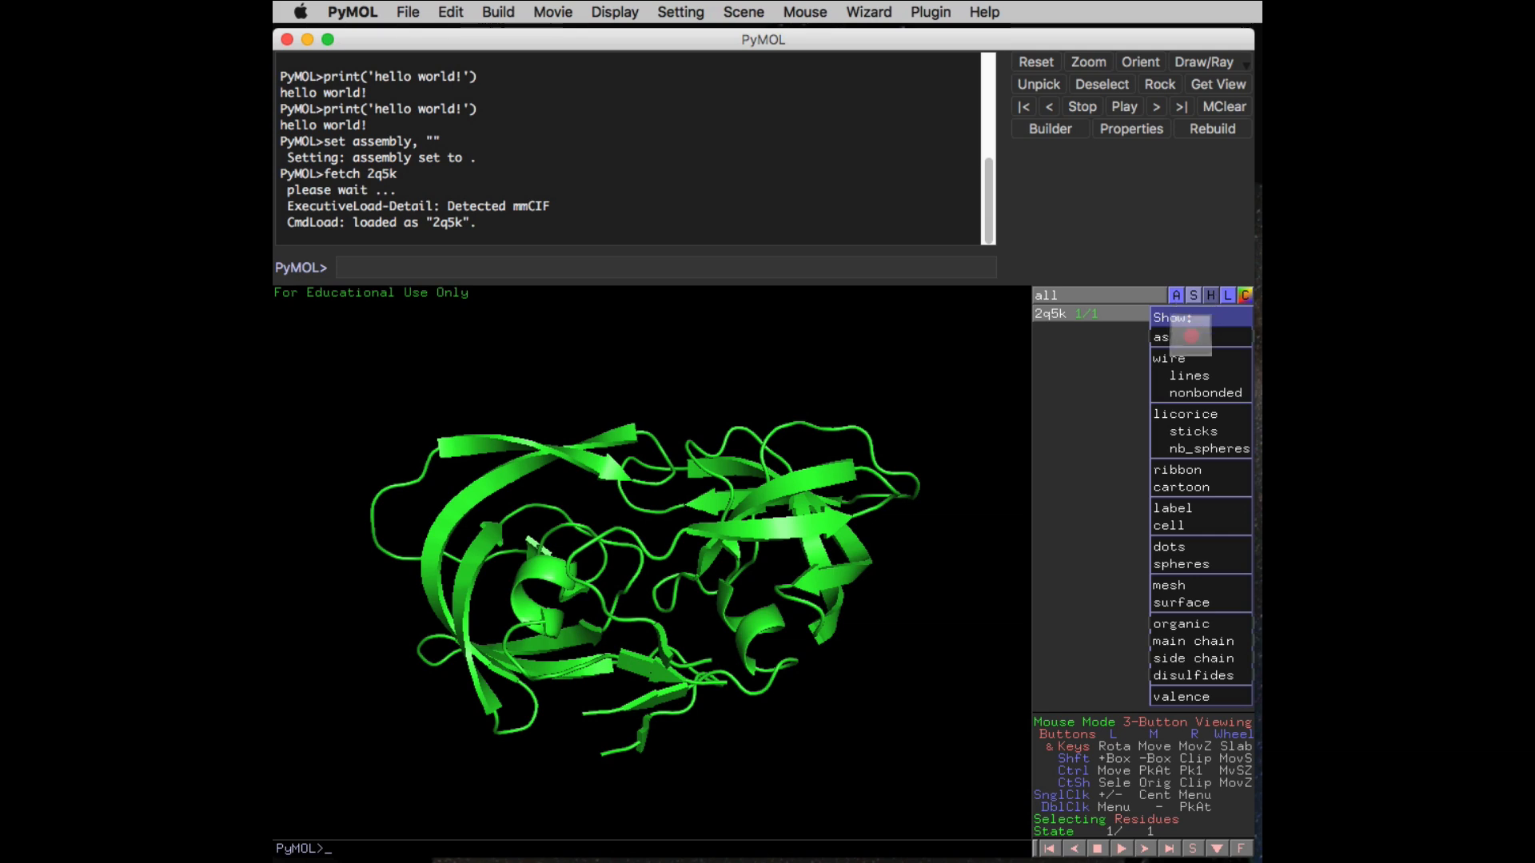
{"action": "mouse_move", "coordinate": [1175, 337]}
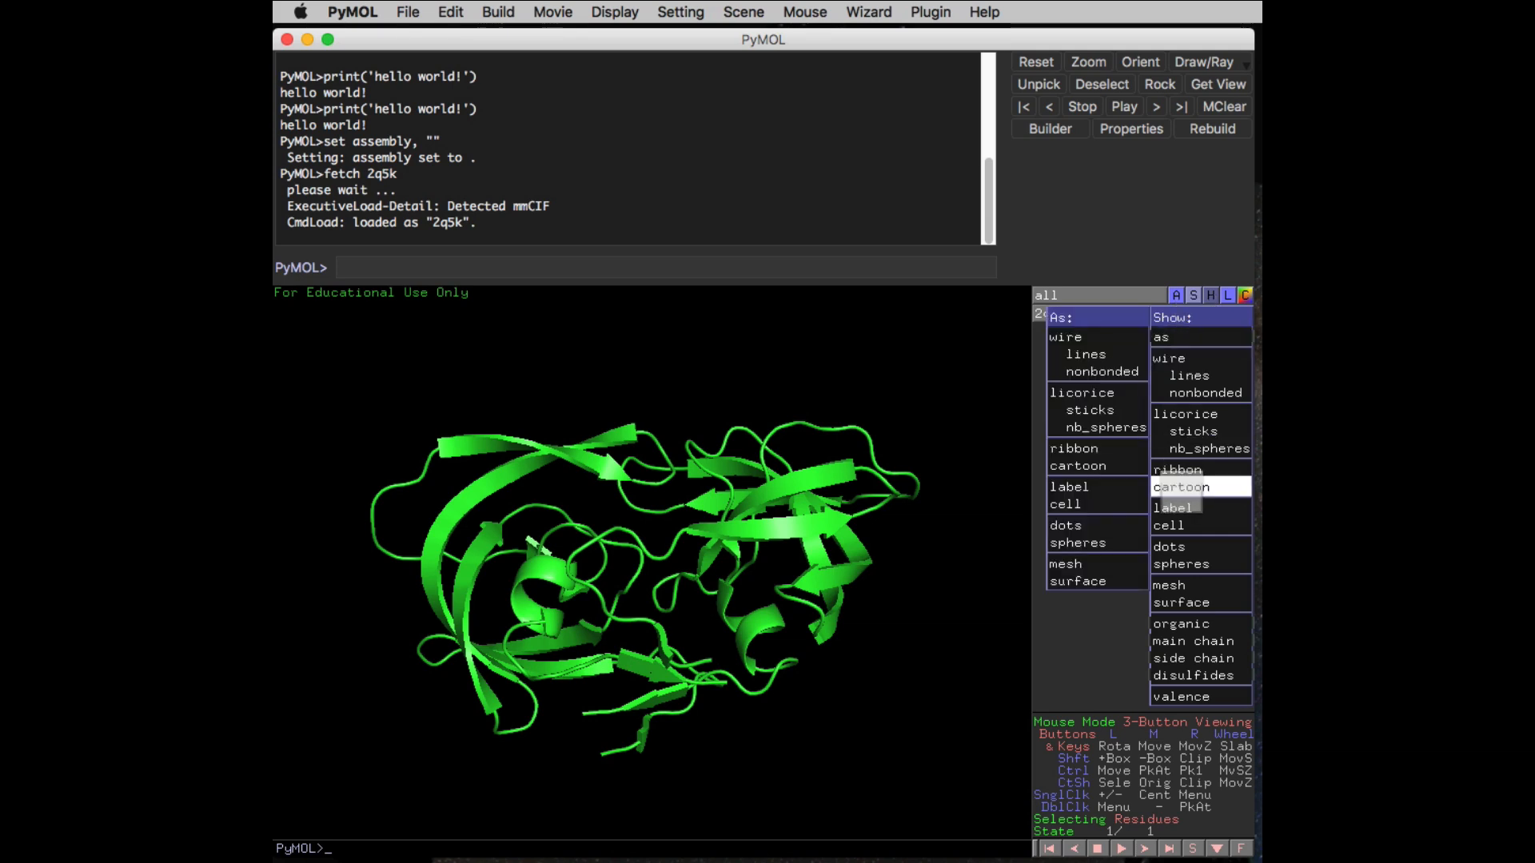
{"action": "left_click", "coordinate": [1179, 563]}
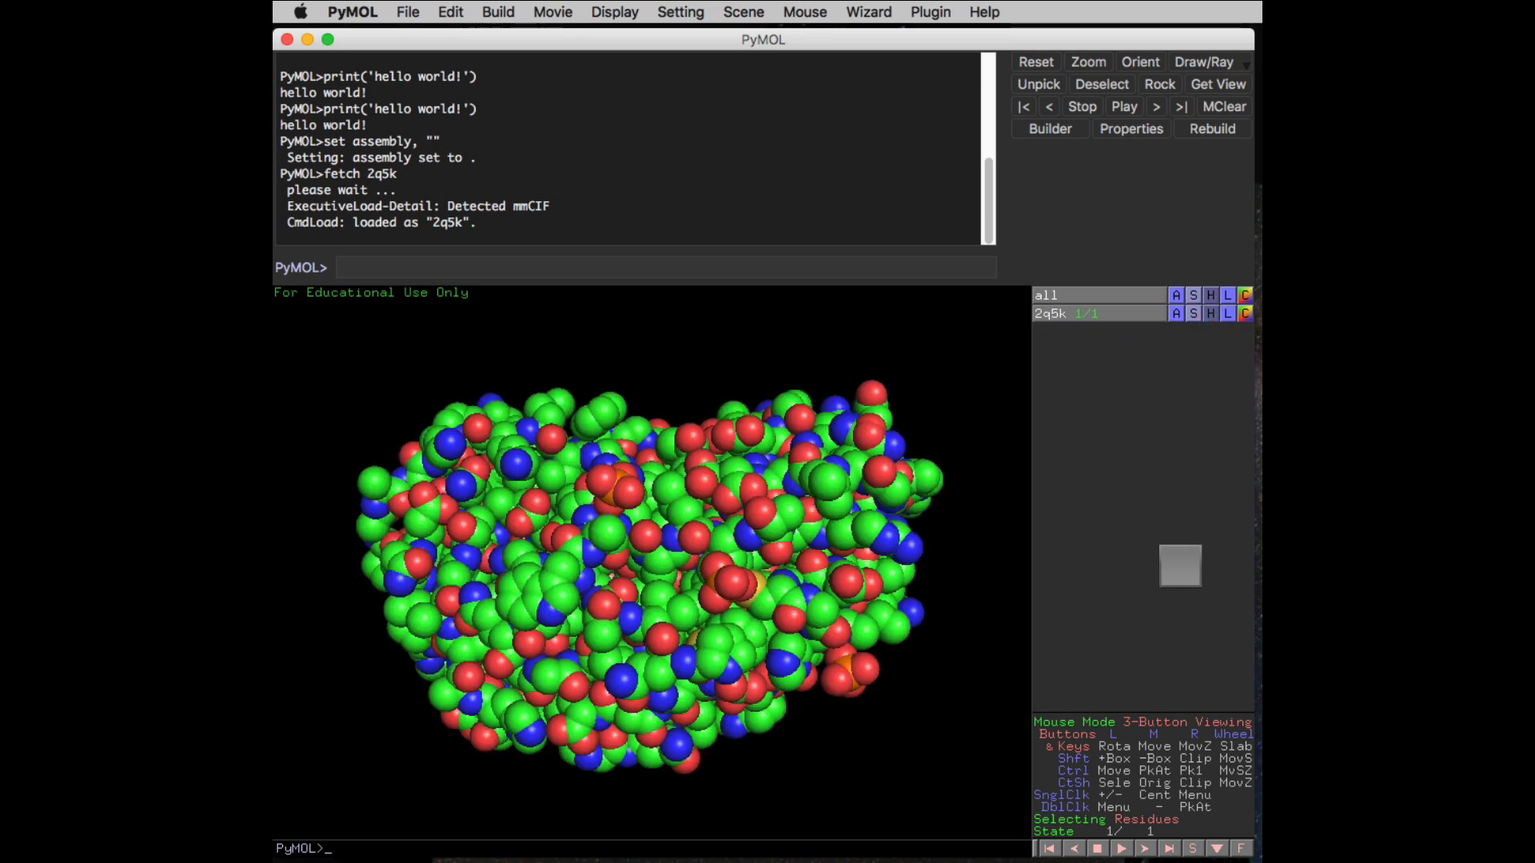
{"action": "left_click_drag", "start_coordinate": [823, 502], "coordinate": [874, 498]}
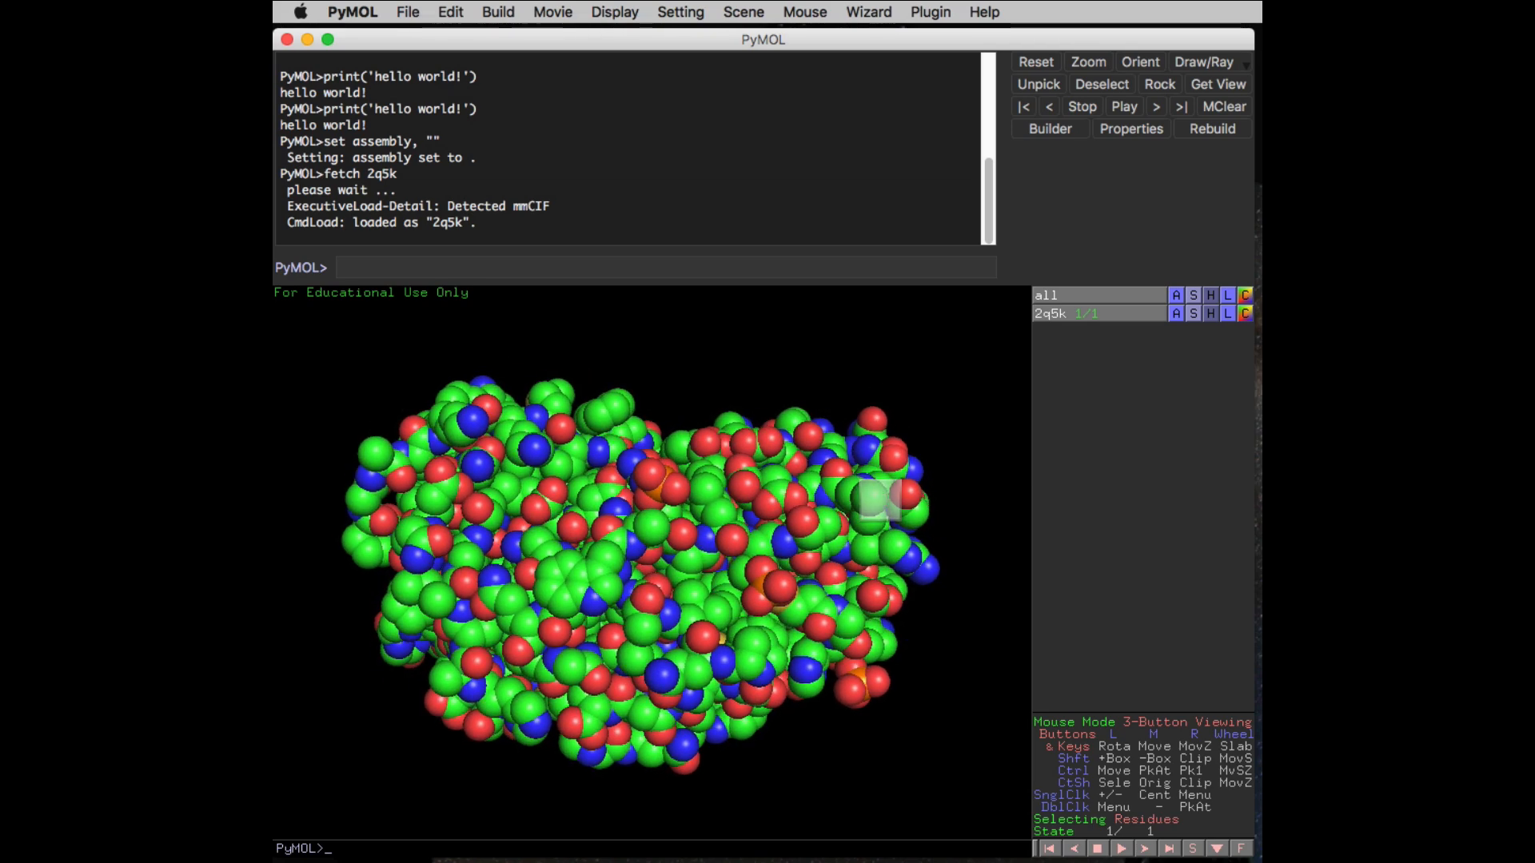
Set the sequence mode to Chain Identifiers and turn on the sequence display above the model
{"action": "left_click", "coordinate": [616, 12]}
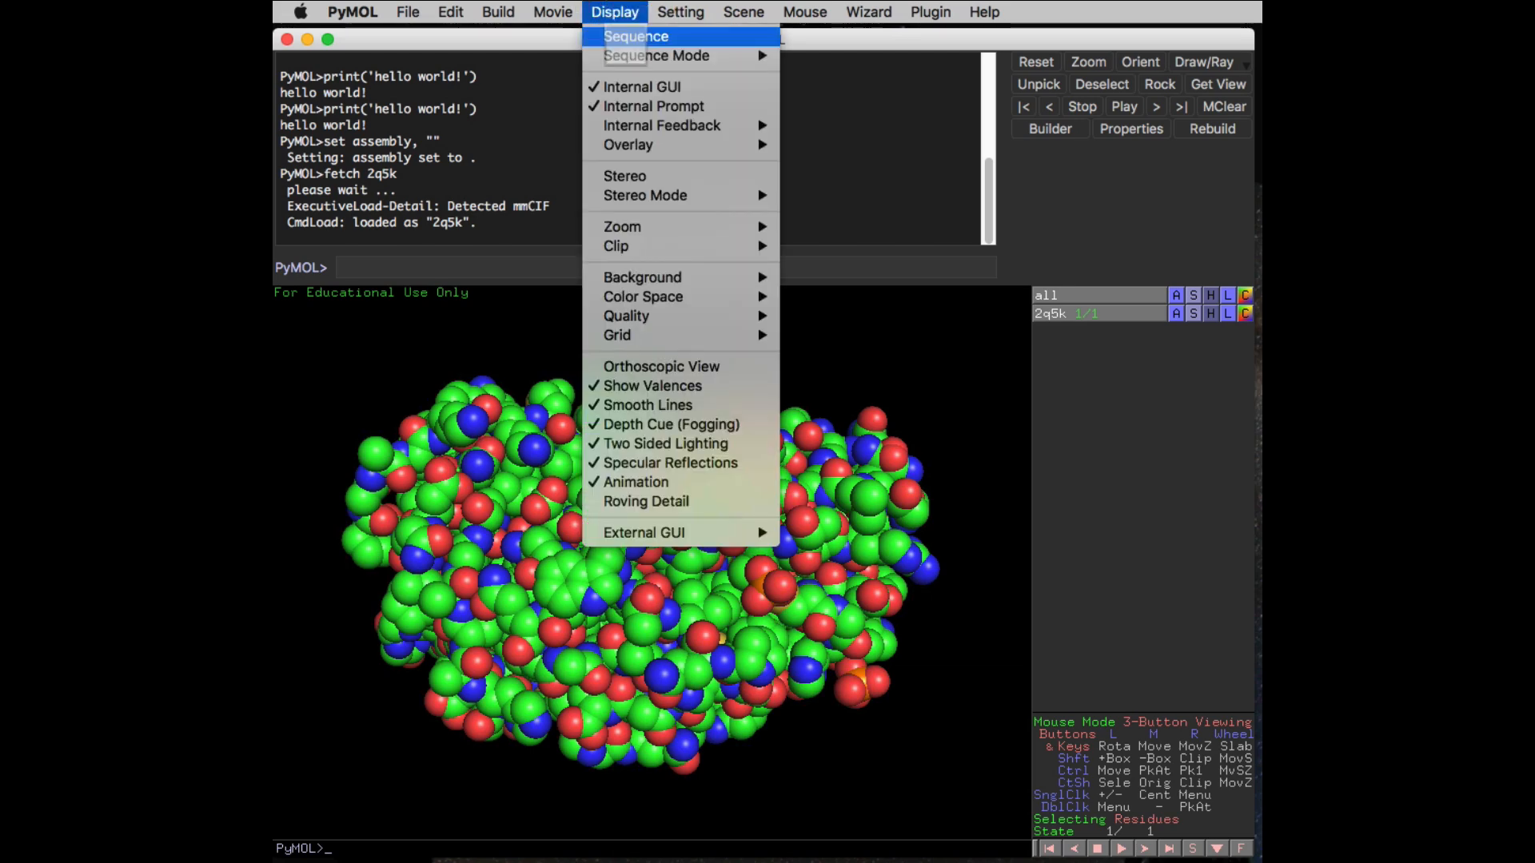
{"action": "mouse_move", "coordinate": [624, 58]}
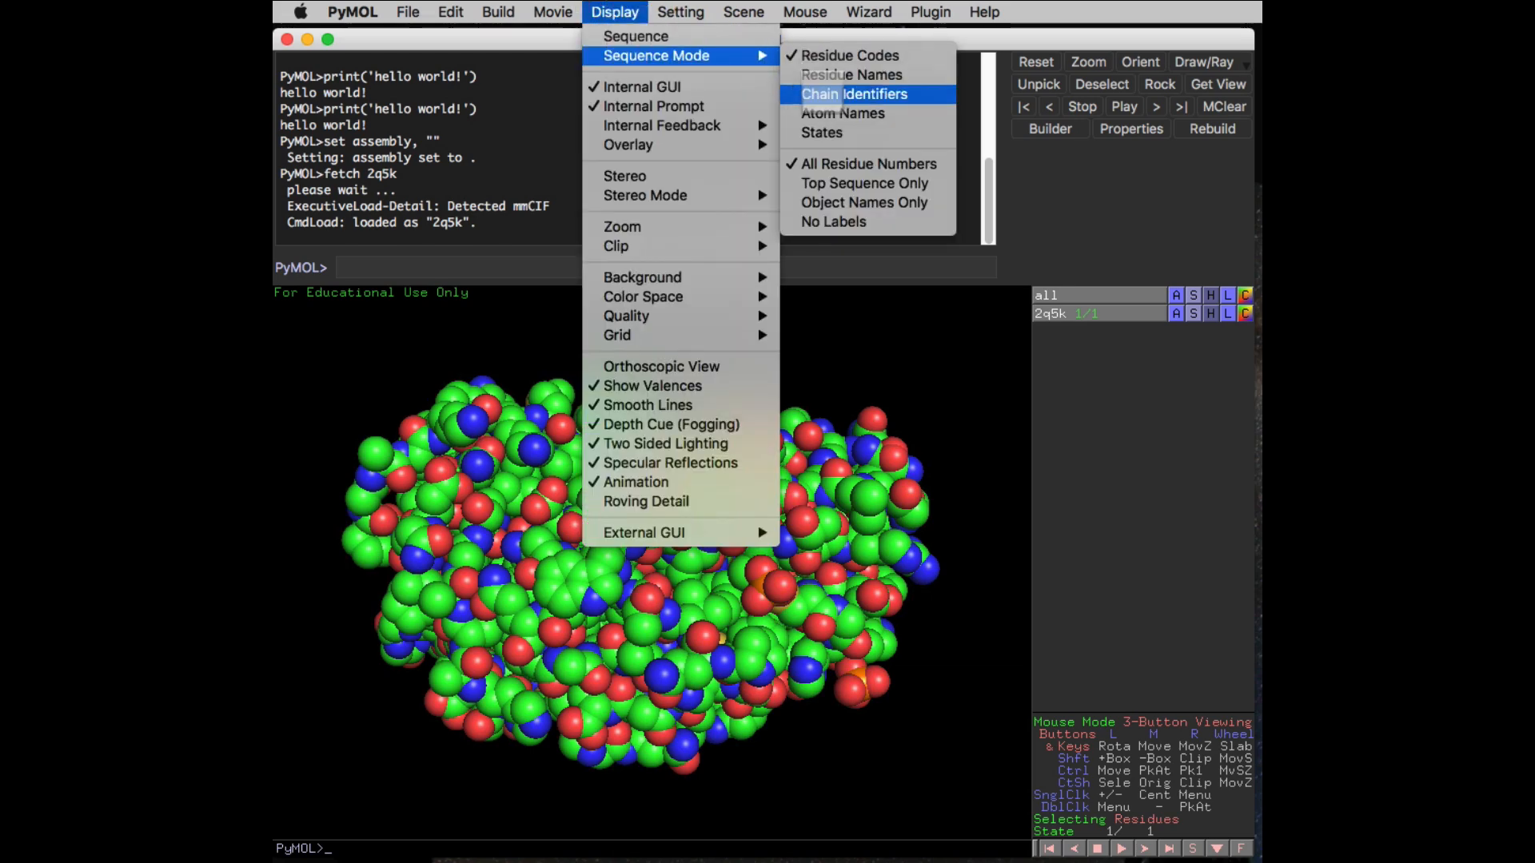
{"action": "left_click", "coordinate": [819, 94]}
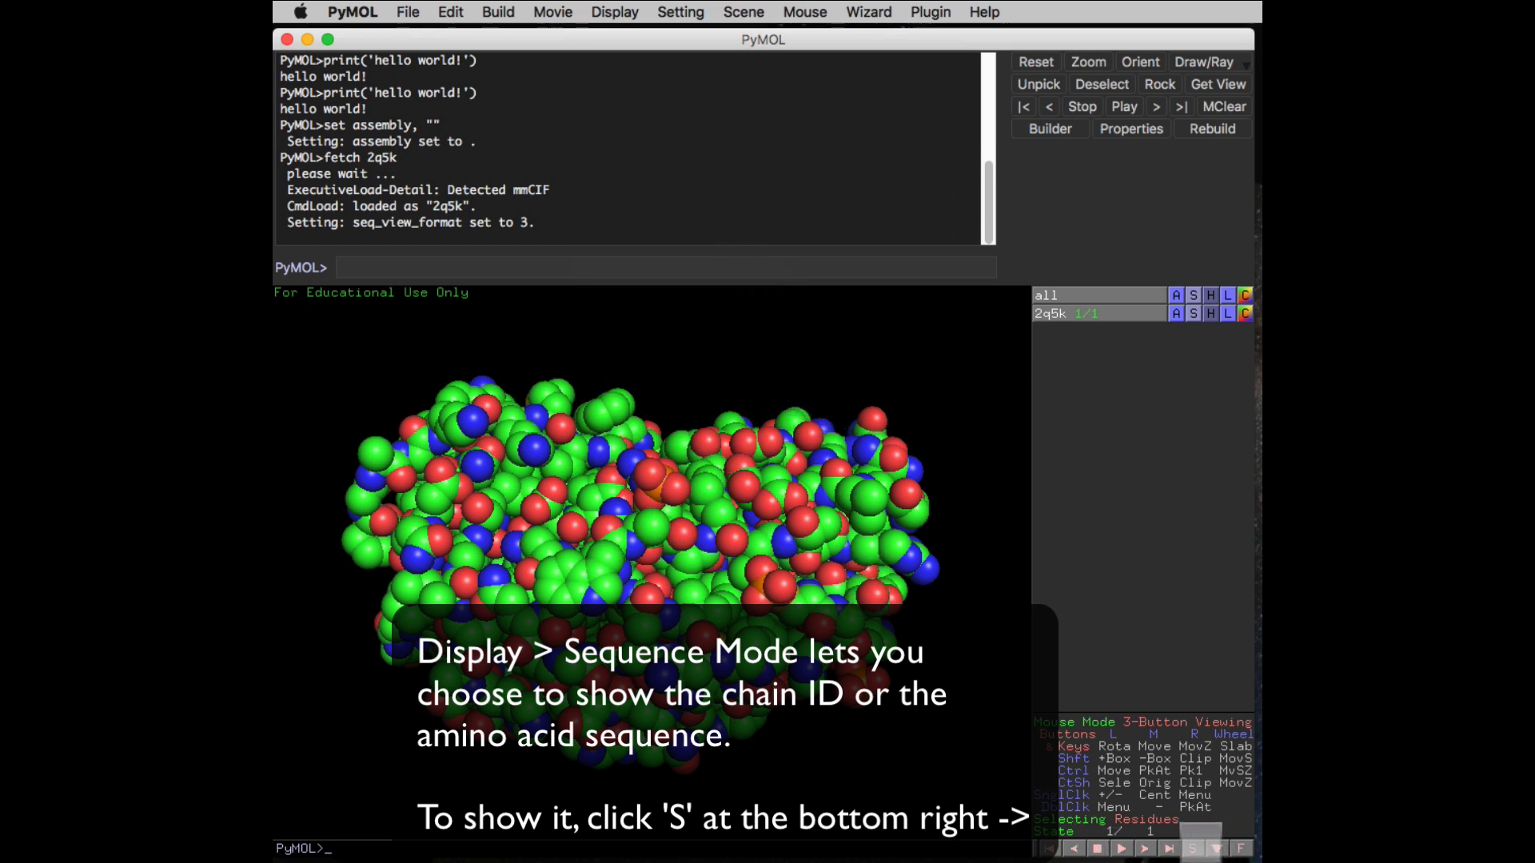
{"action": "left_click", "coordinate": [1192, 847]}
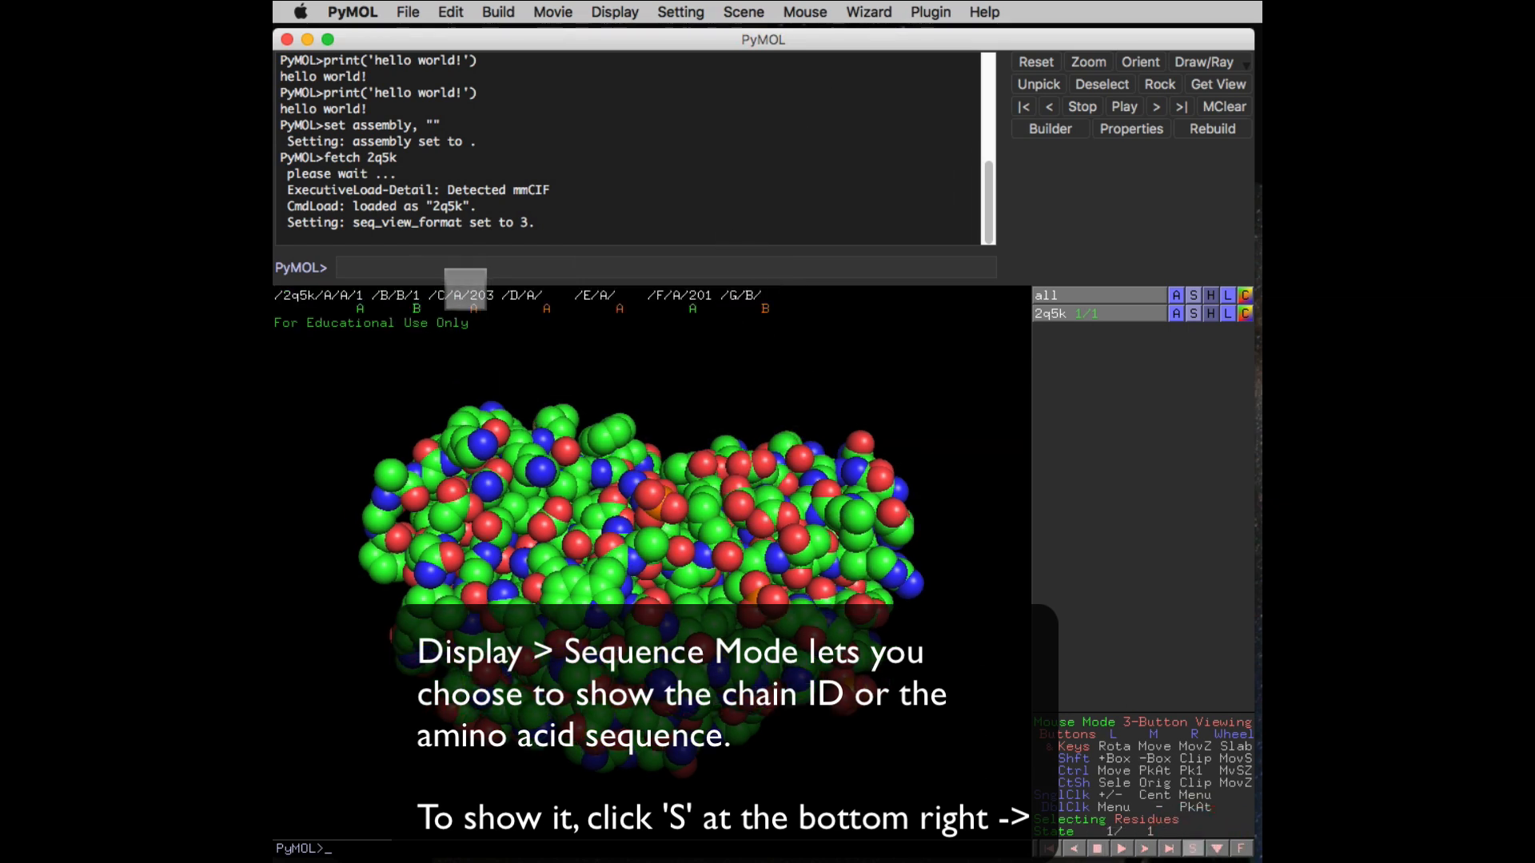
Hide all representations of 2q5k and bring back its cartoon
{"action": "left_click", "coordinate": [1210, 313]}
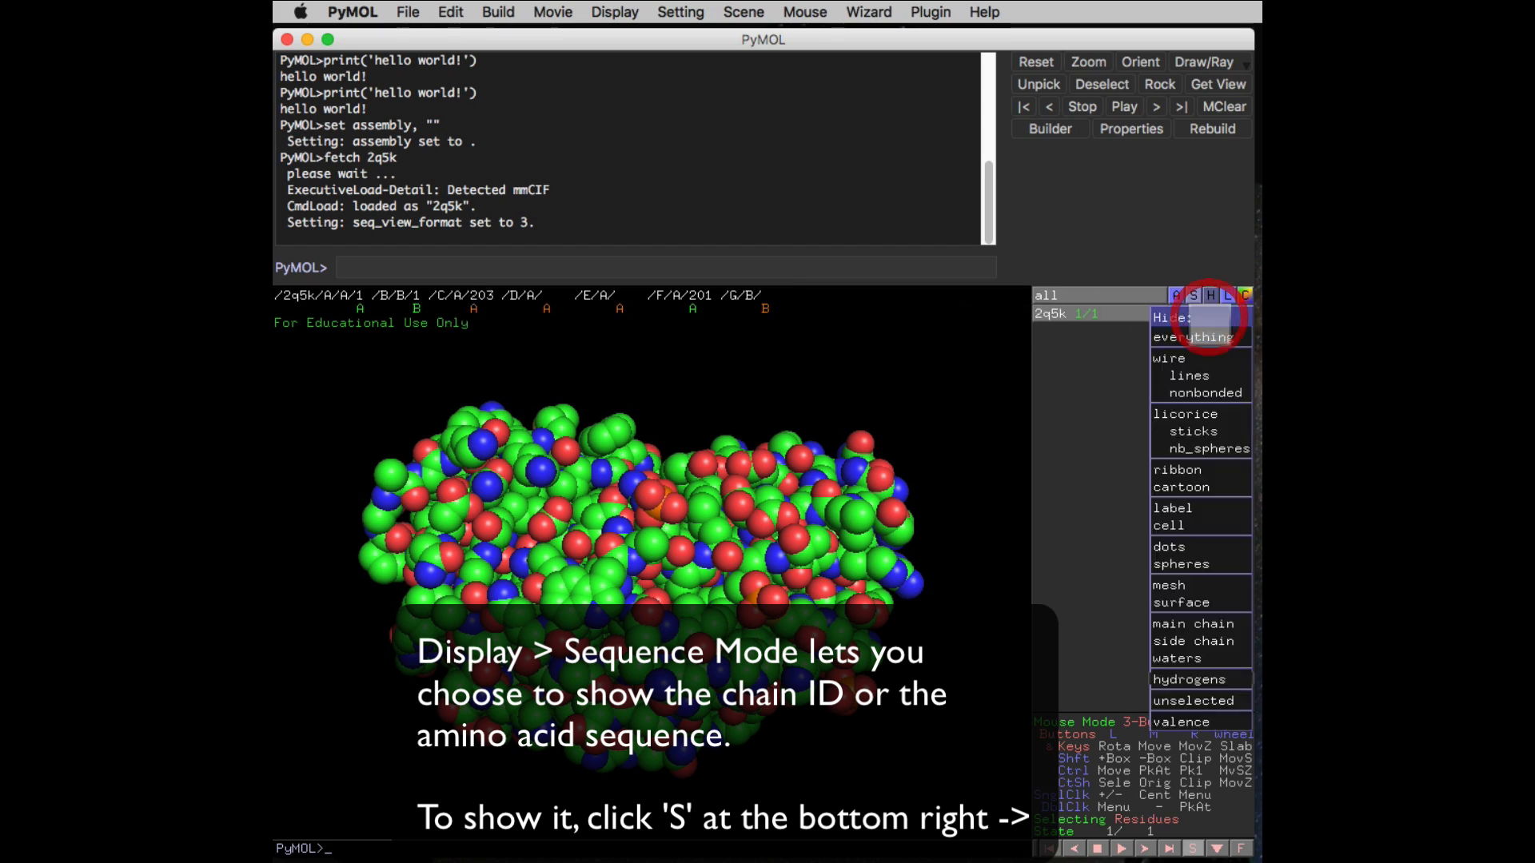
{"action": "left_click", "coordinate": [1211, 336]}
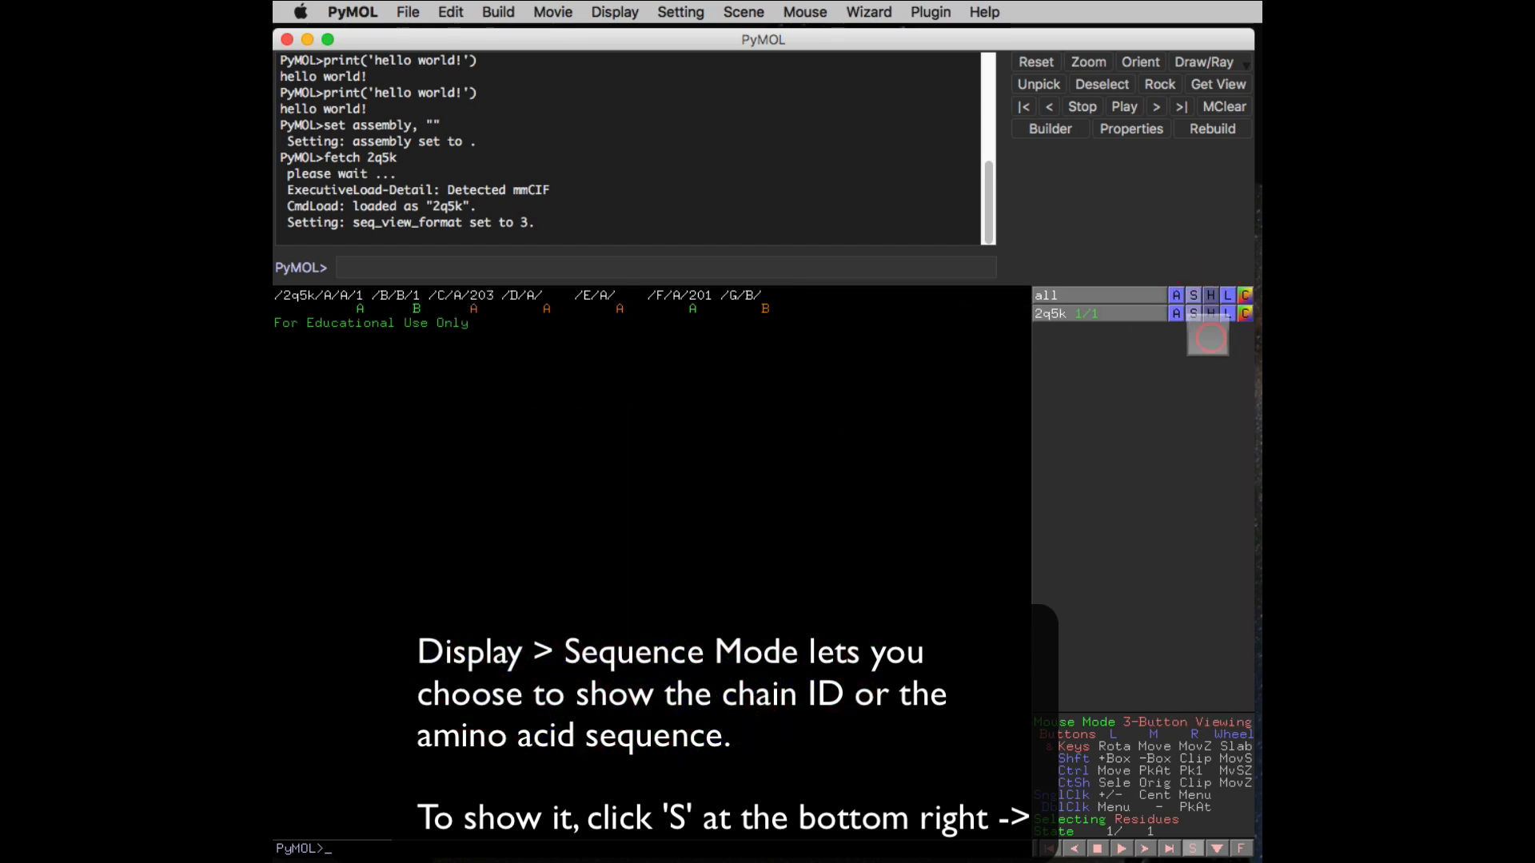
{"action": "left_click", "coordinate": [1194, 297]}
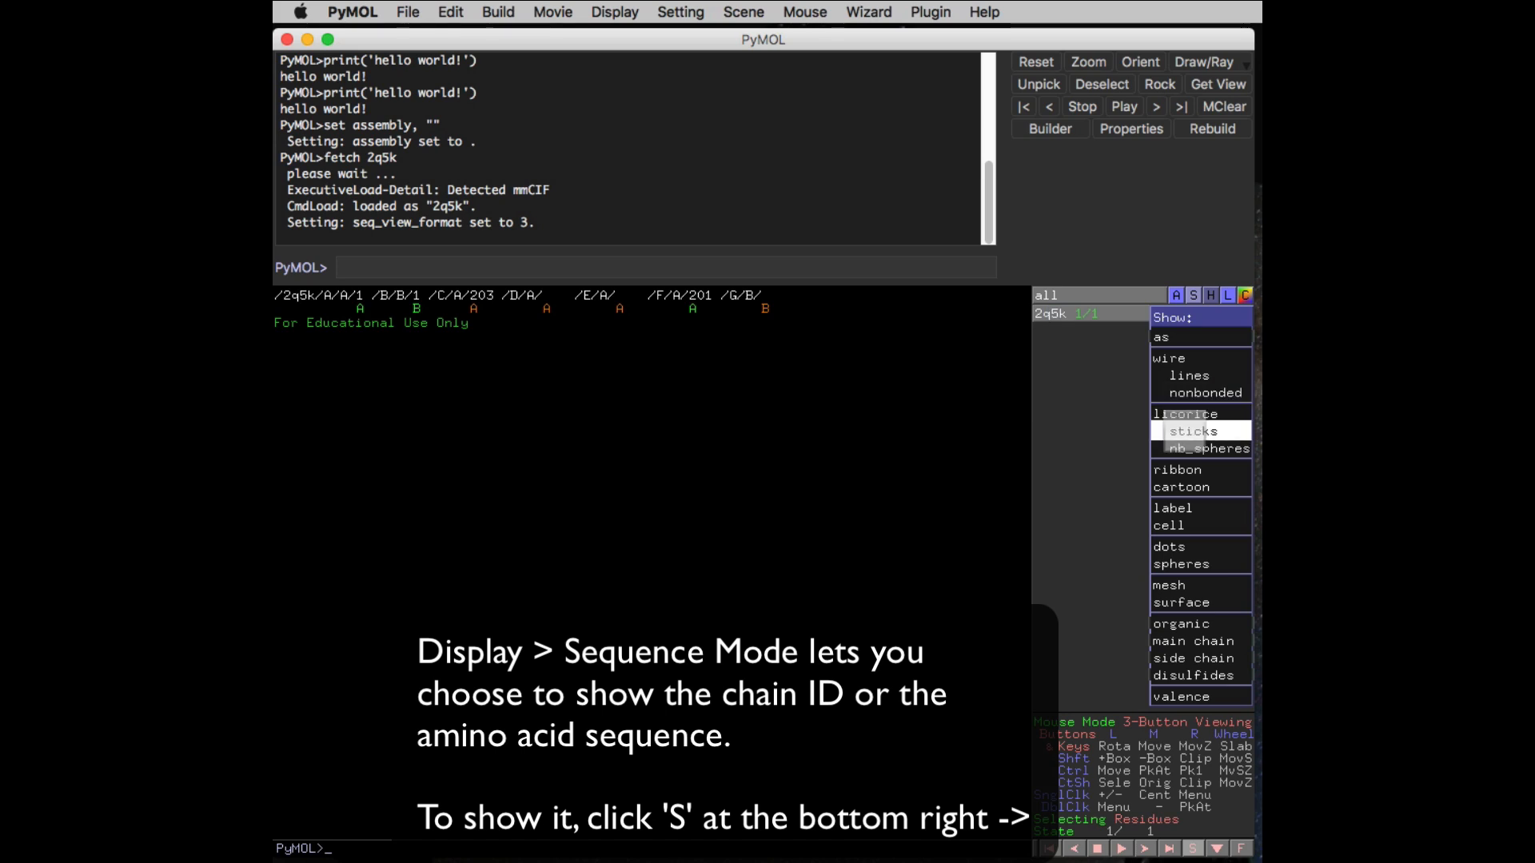
{"action": "left_click", "coordinate": [1175, 487]}
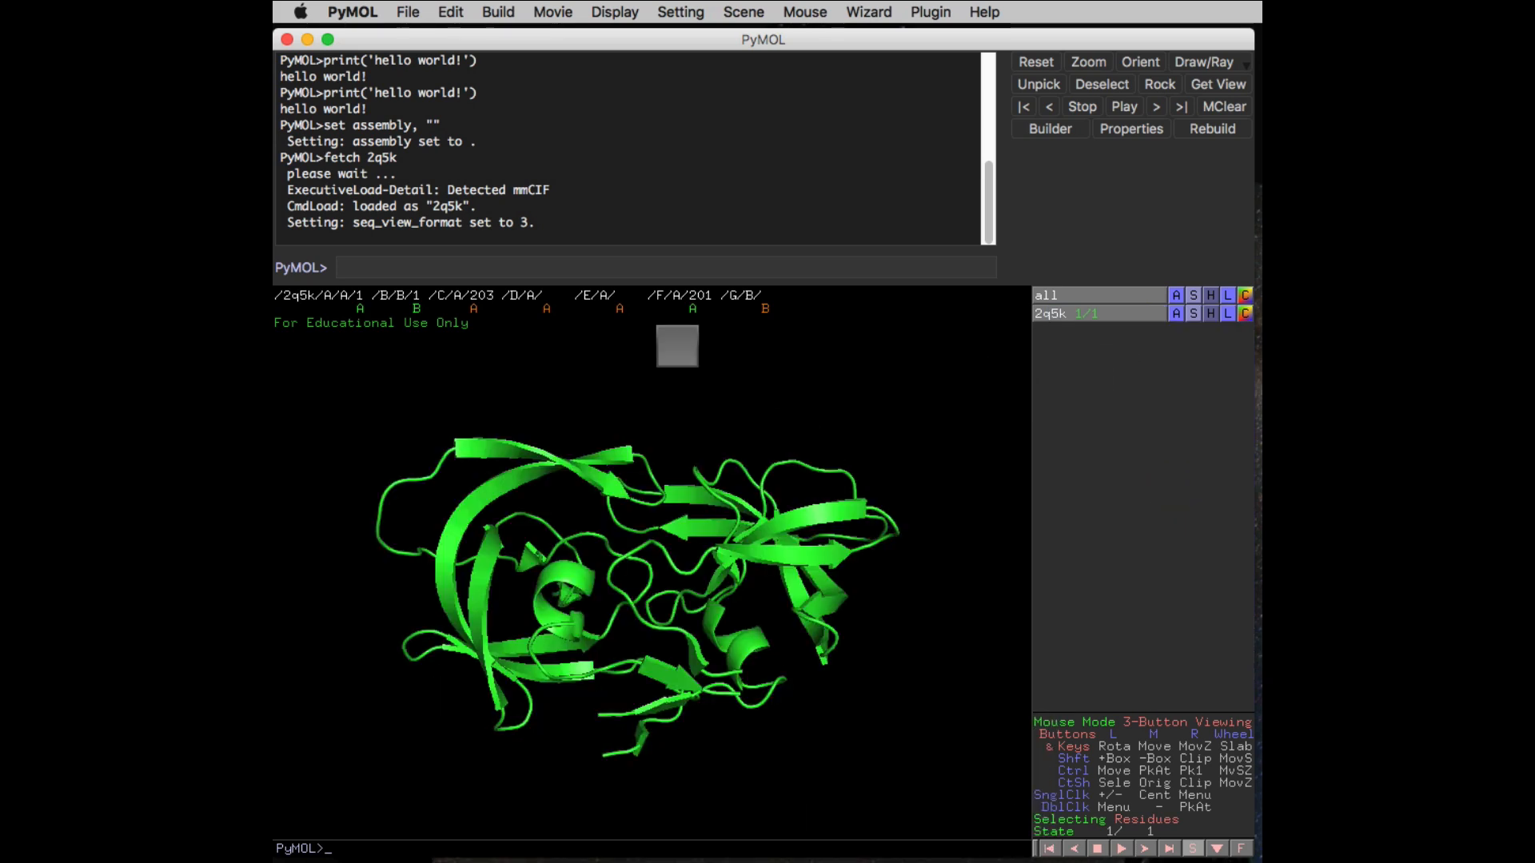
Select the C, D, E and G entries in the sequence display, leaving F out, and show the selection as spheres
{"action": "left_click", "coordinate": [473, 310]}
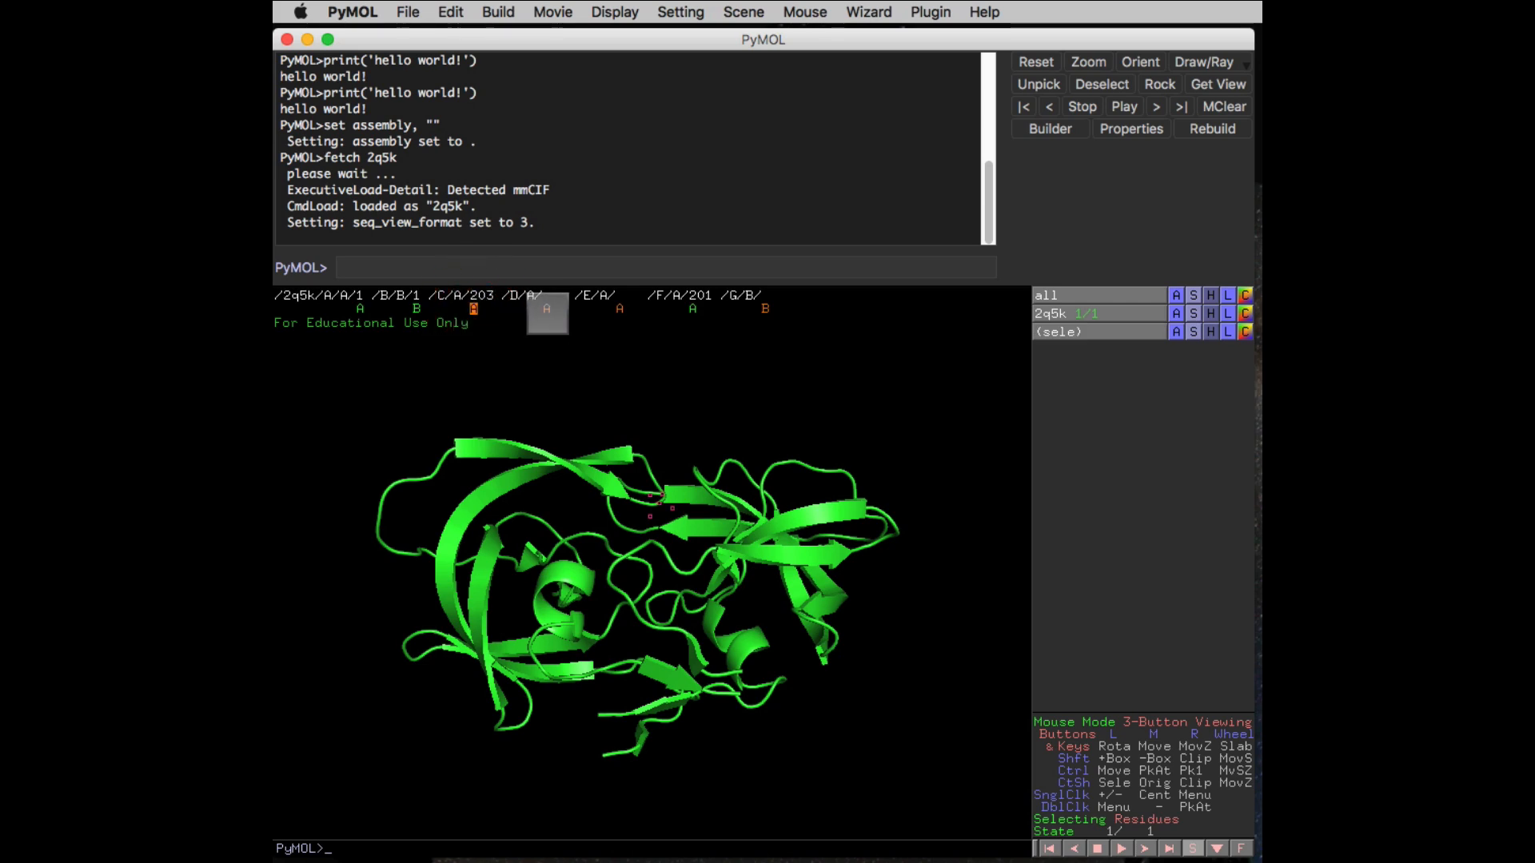
{"action": "left_click", "coordinate": [546, 310]}
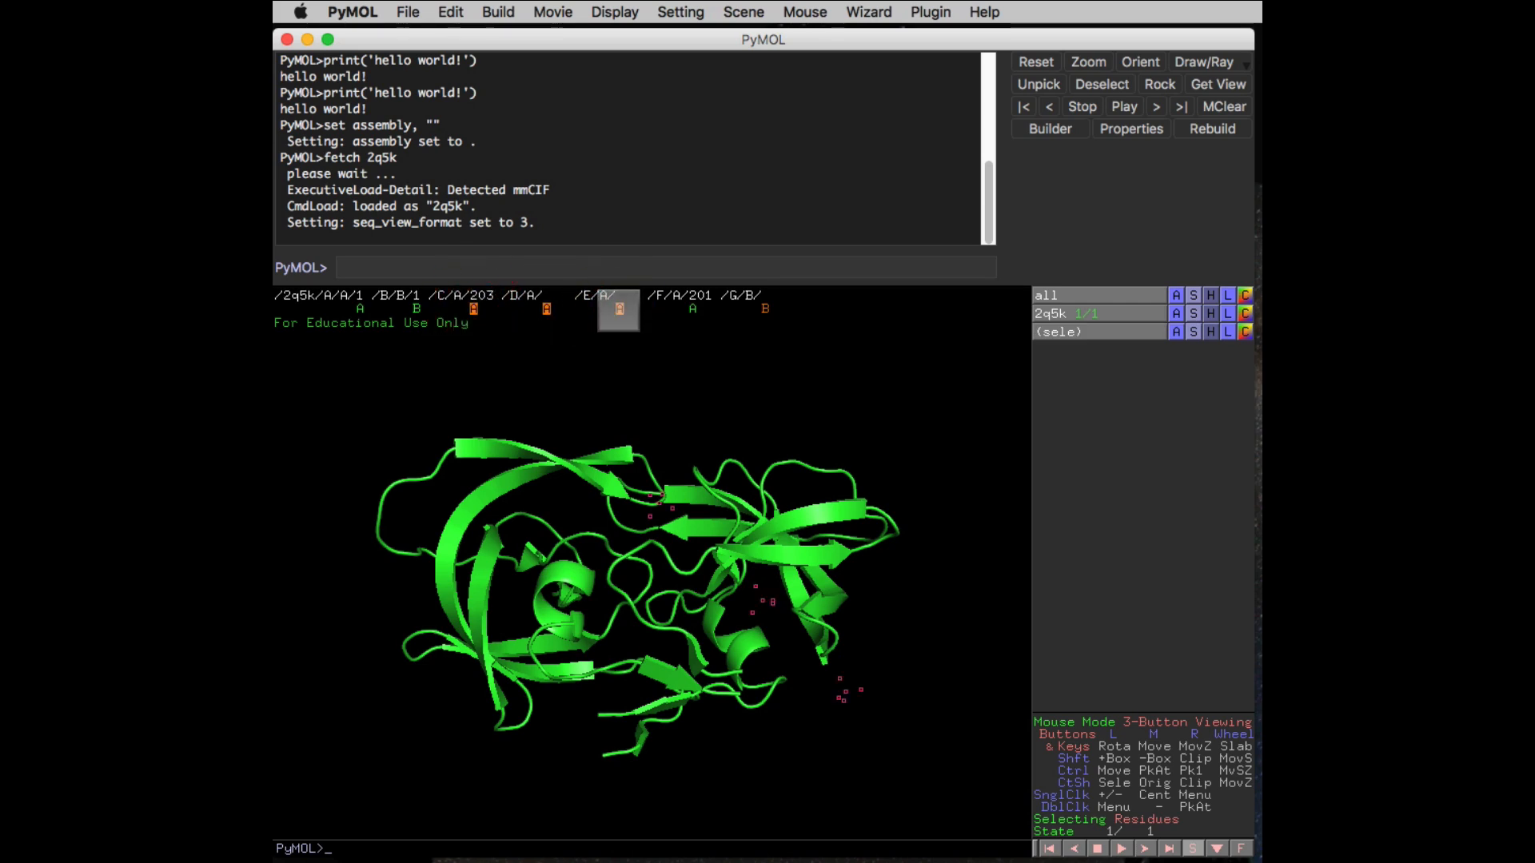
{"action": "left_click", "coordinate": [693, 311]}
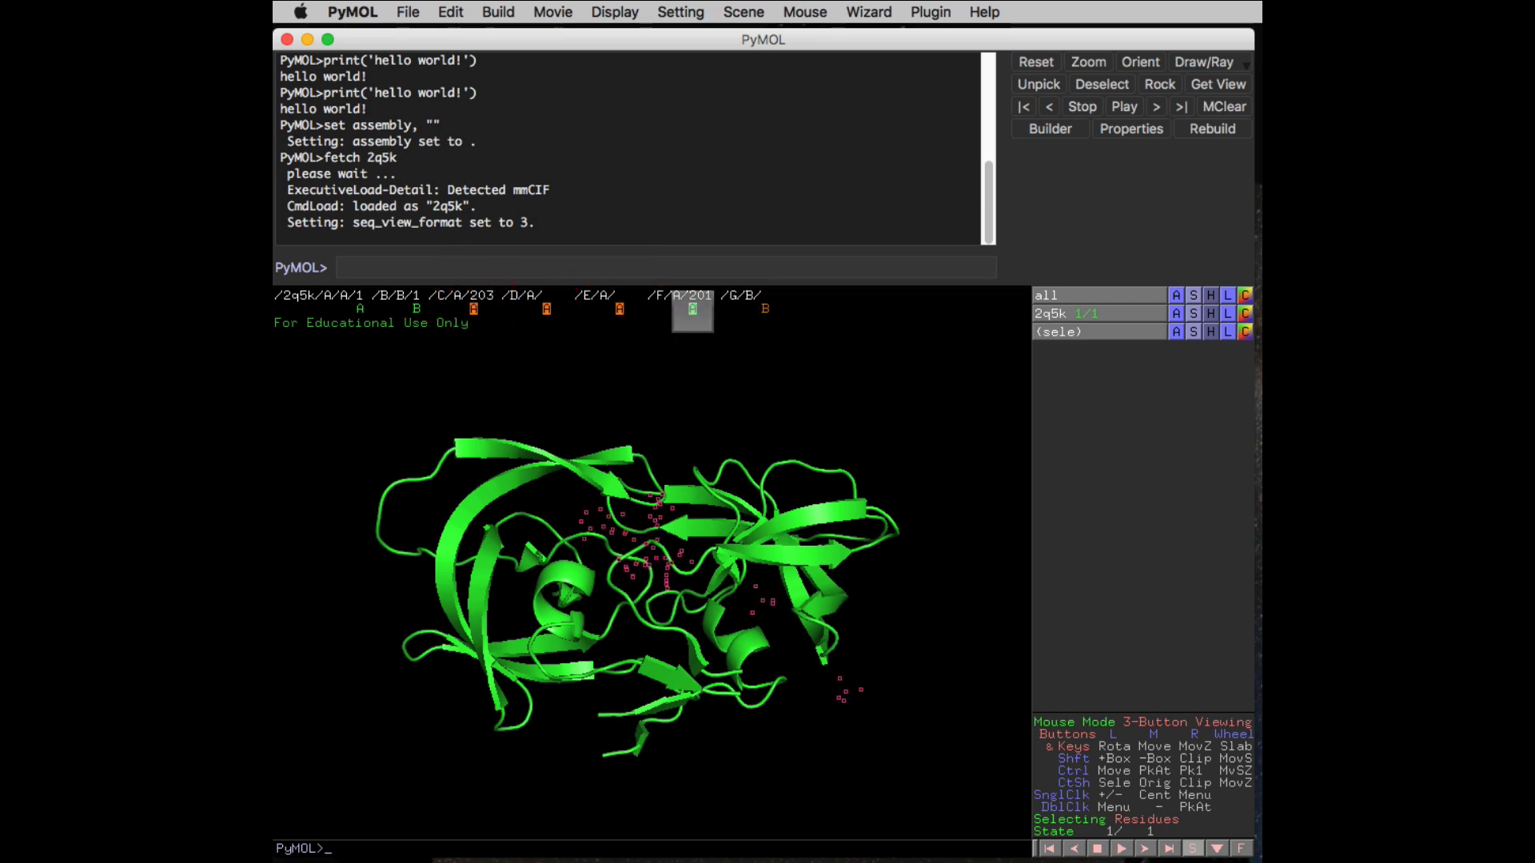
{"action": "left_click", "coordinate": [693, 312]}
{"action": "left_click", "coordinate": [693, 311]}
{"action": "left_click", "coordinate": [765, 309]}
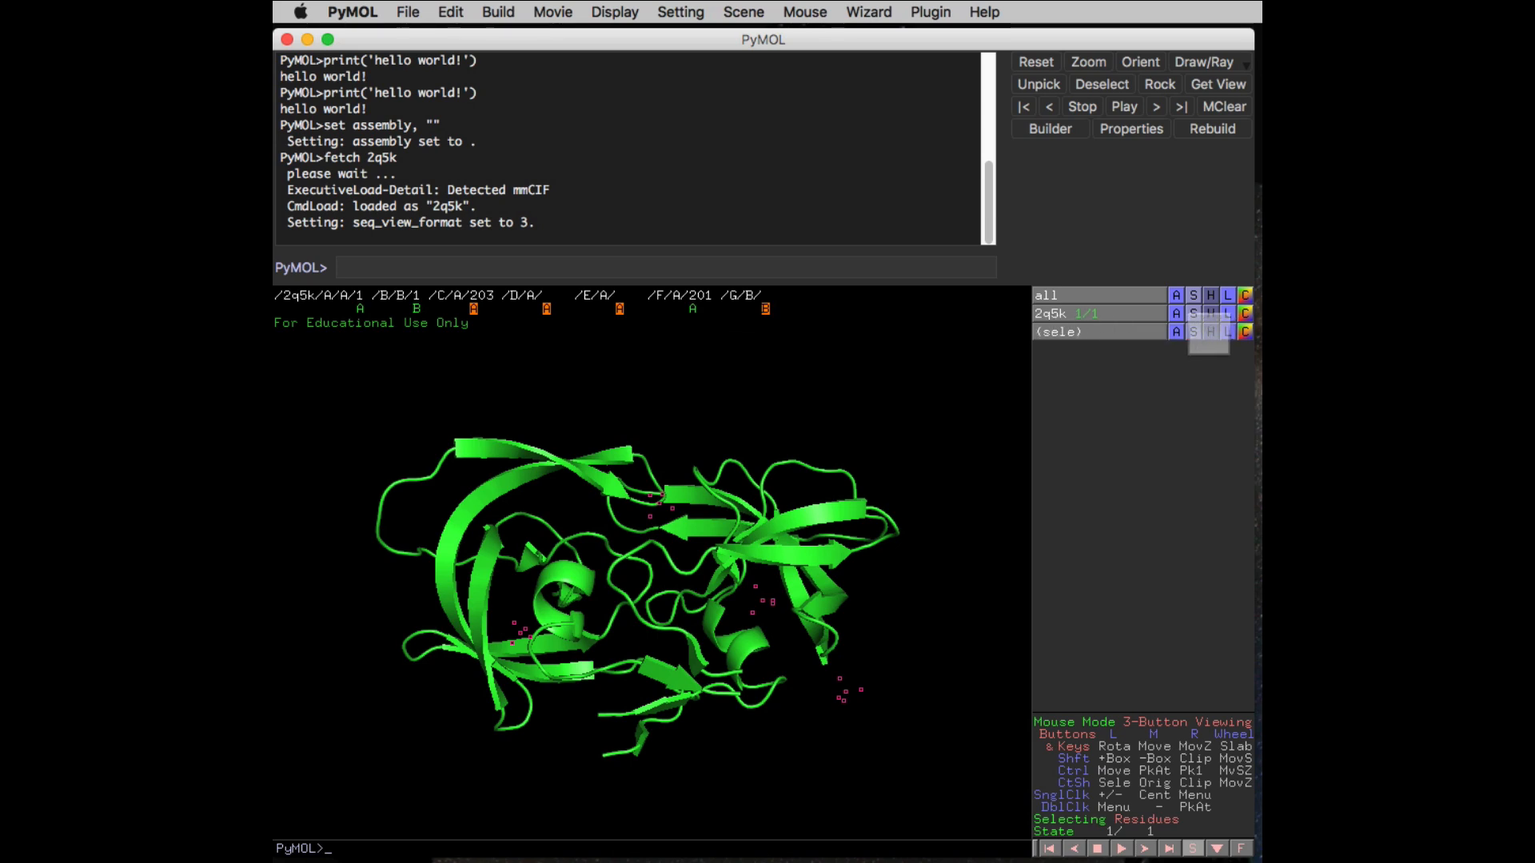
{"action": "left_click", "coordinate": [1195, 334]}
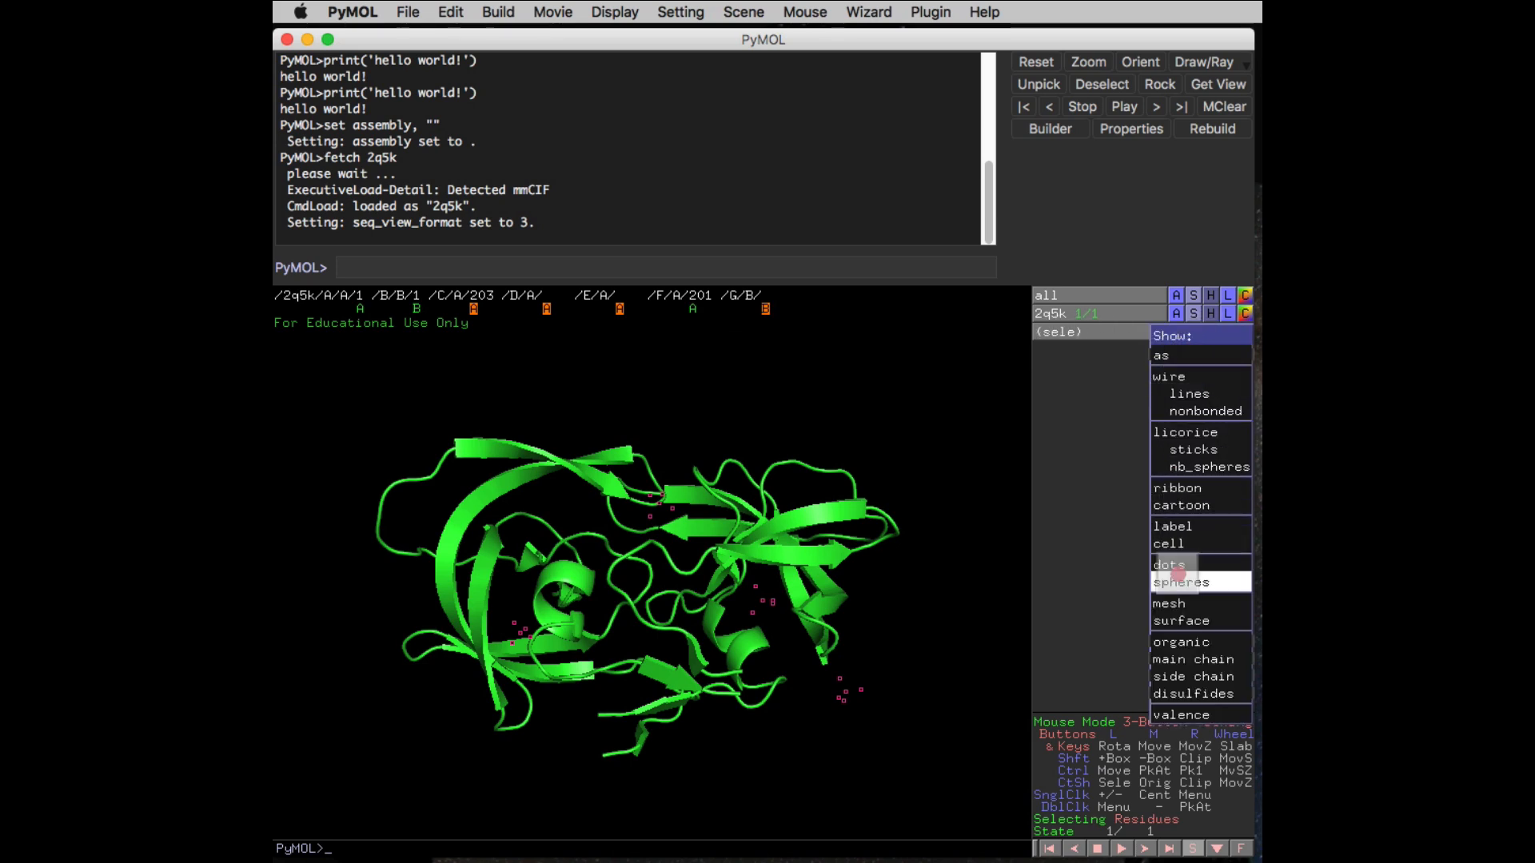
{"action": "left_click", "coordinate": [1177, 576]}
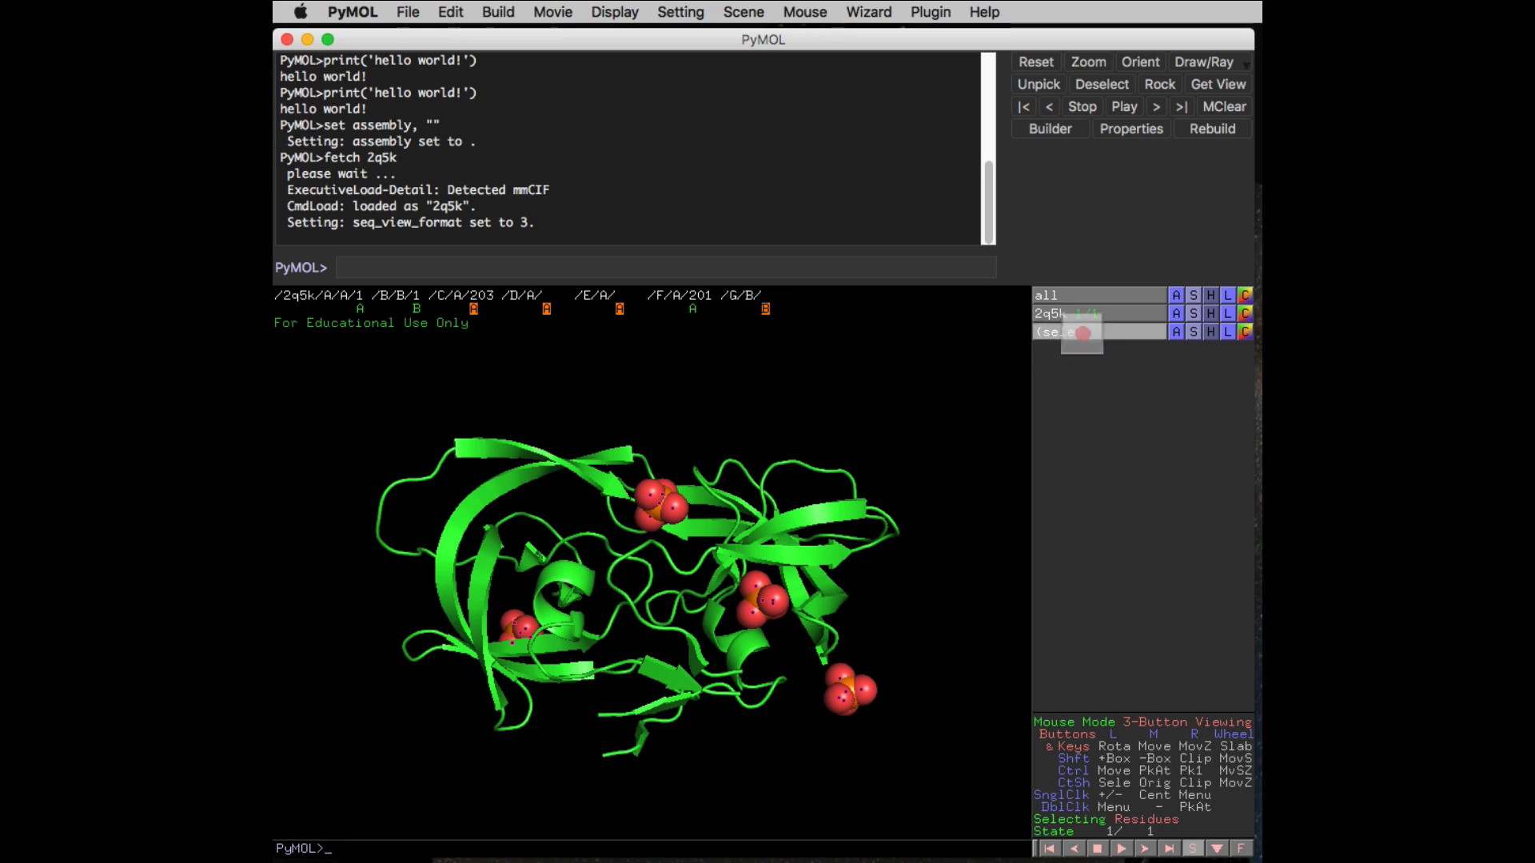
Extract the selected C, D, E and G entries from 2q5k into a separate object
{"action": "left_click", "coordinate": [1090, 329]}
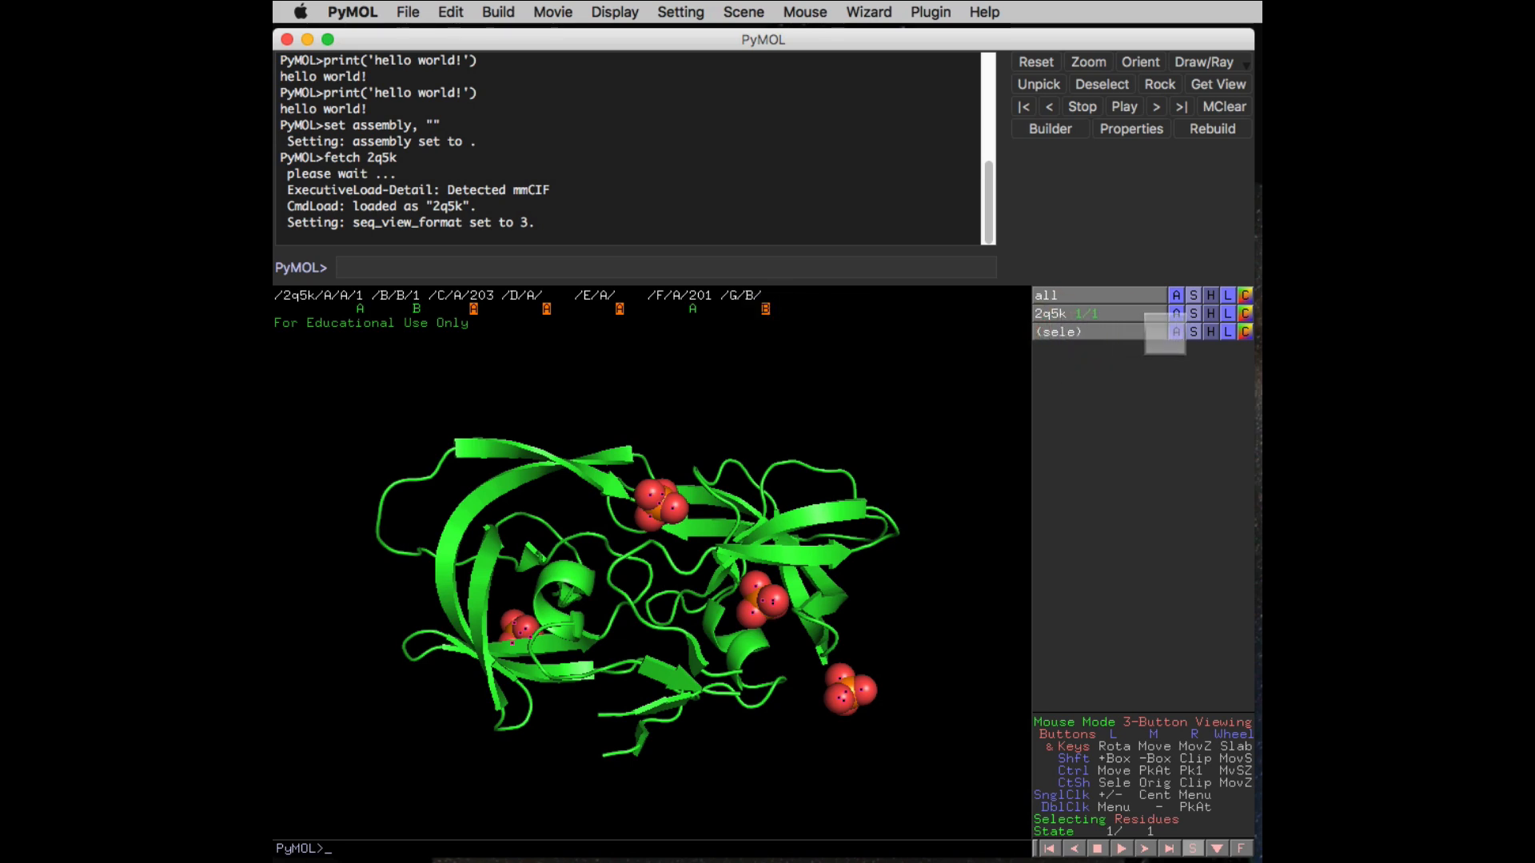
{"action": "left_click", "coordinate": [1175, 332]}
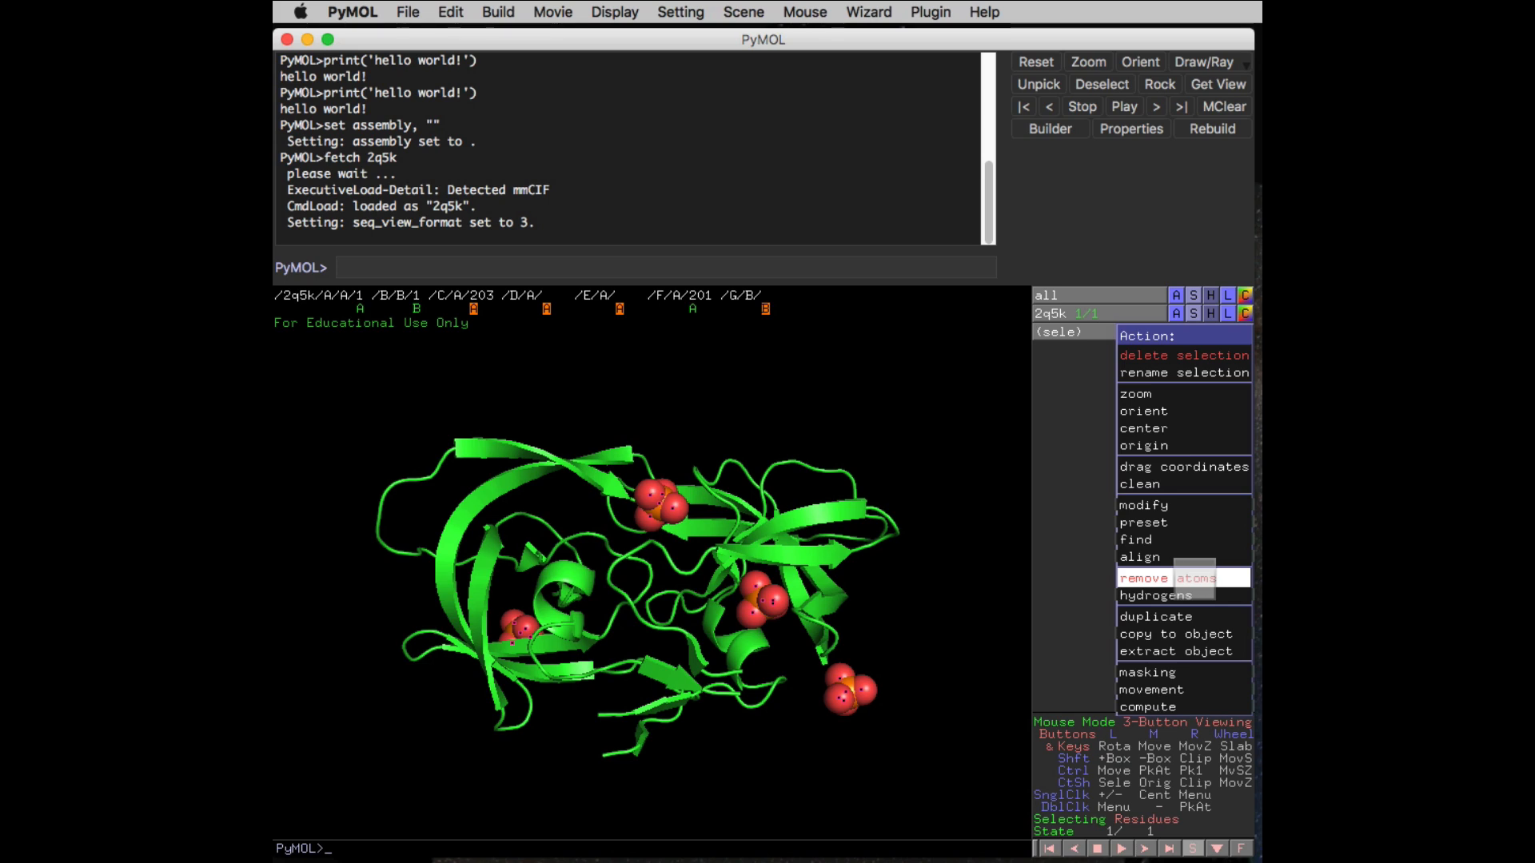
{"action": "mouse_move", "coordinate": [1194, 633]}
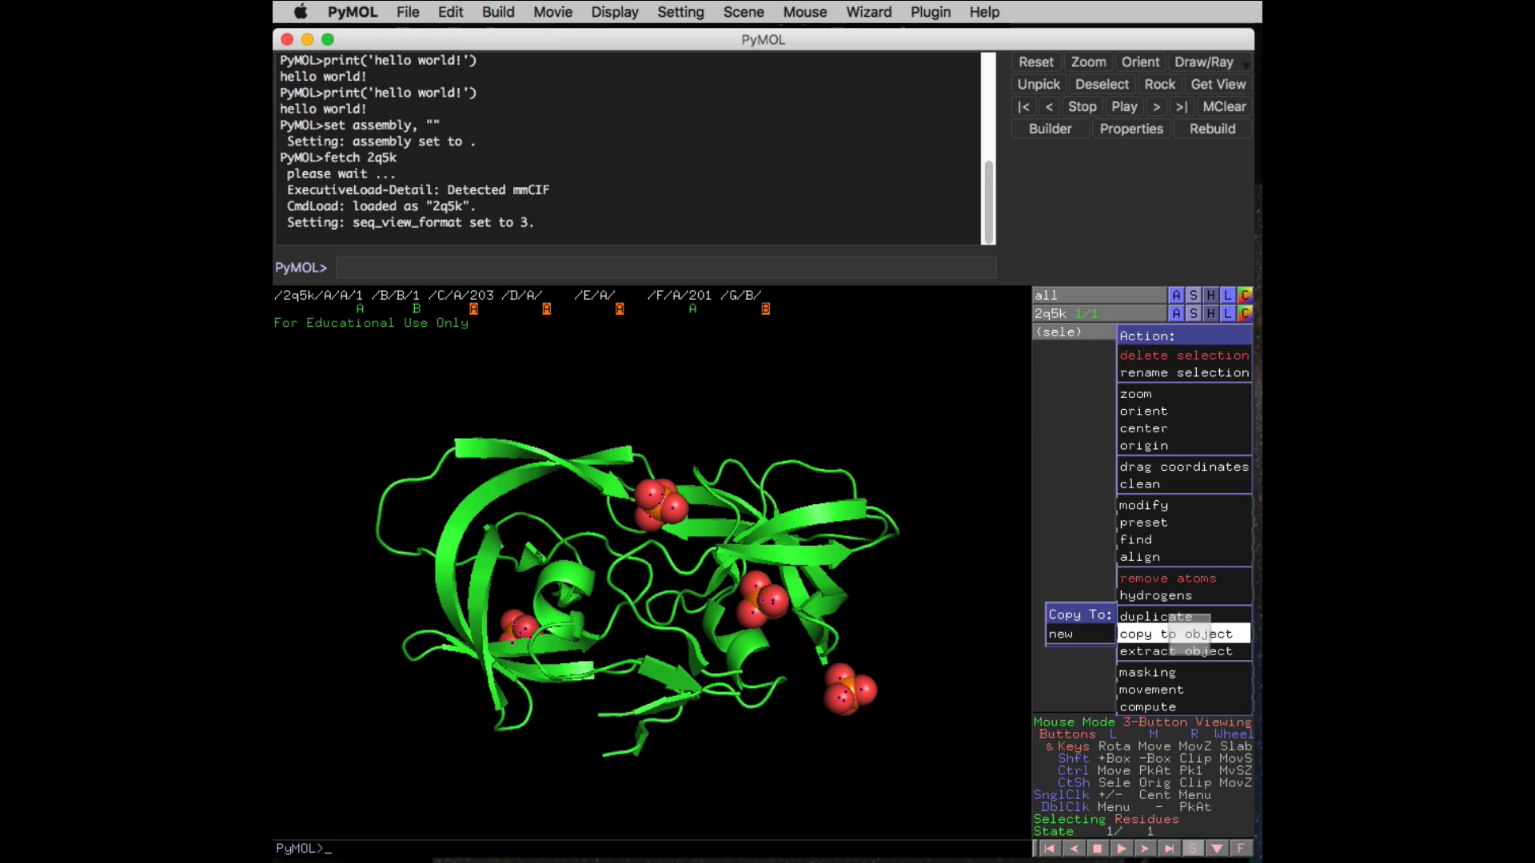
{"action": "left_click", "coordinate": [1194, 651]}
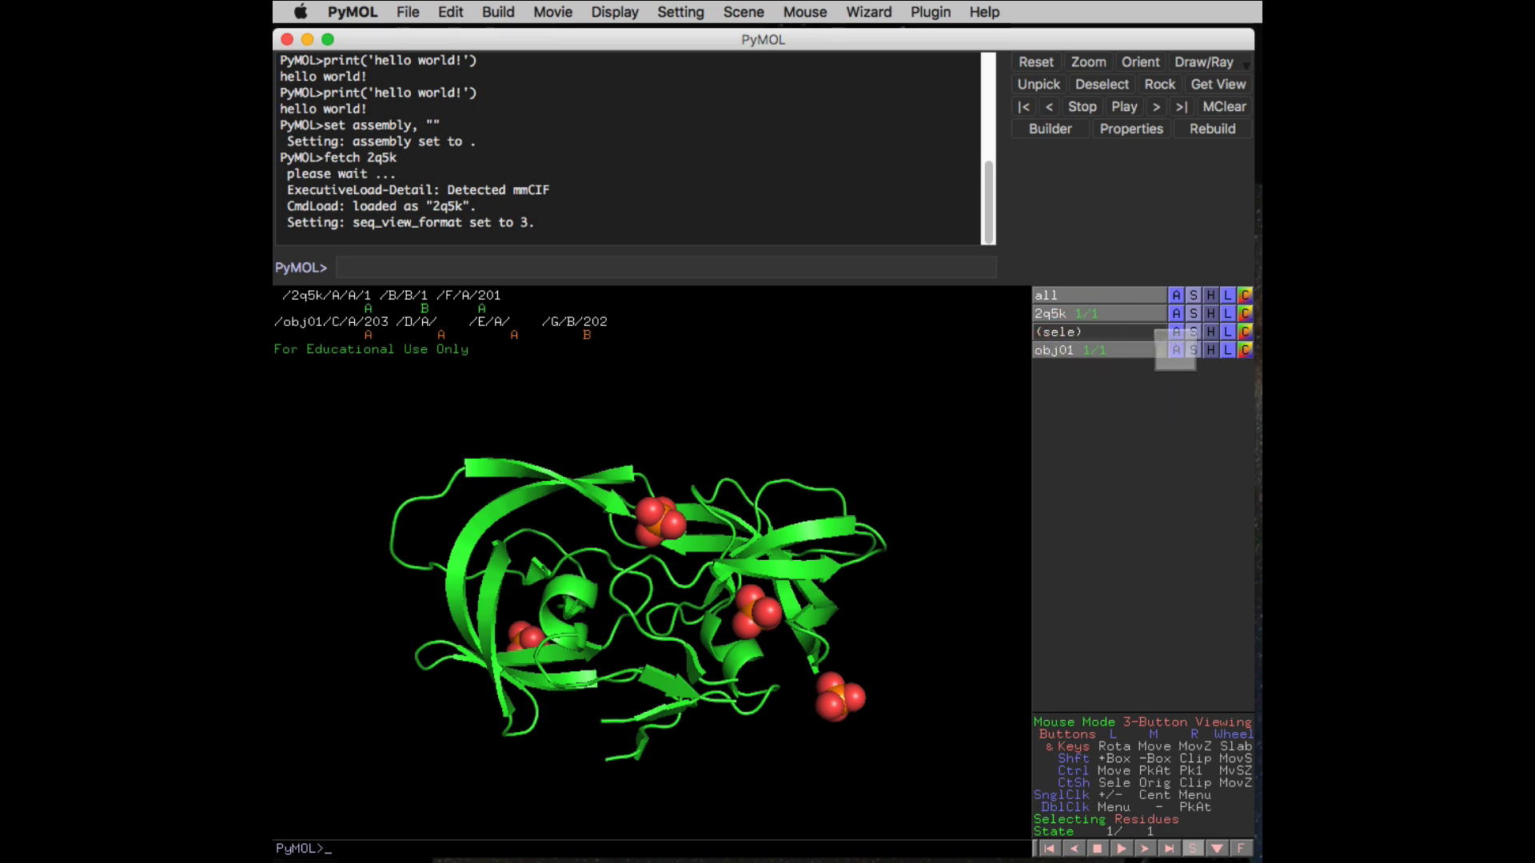
Rename the extracted object to to_delete and hide all of its representations
{"action": "left_click", "coordinate": [1176, 350]}
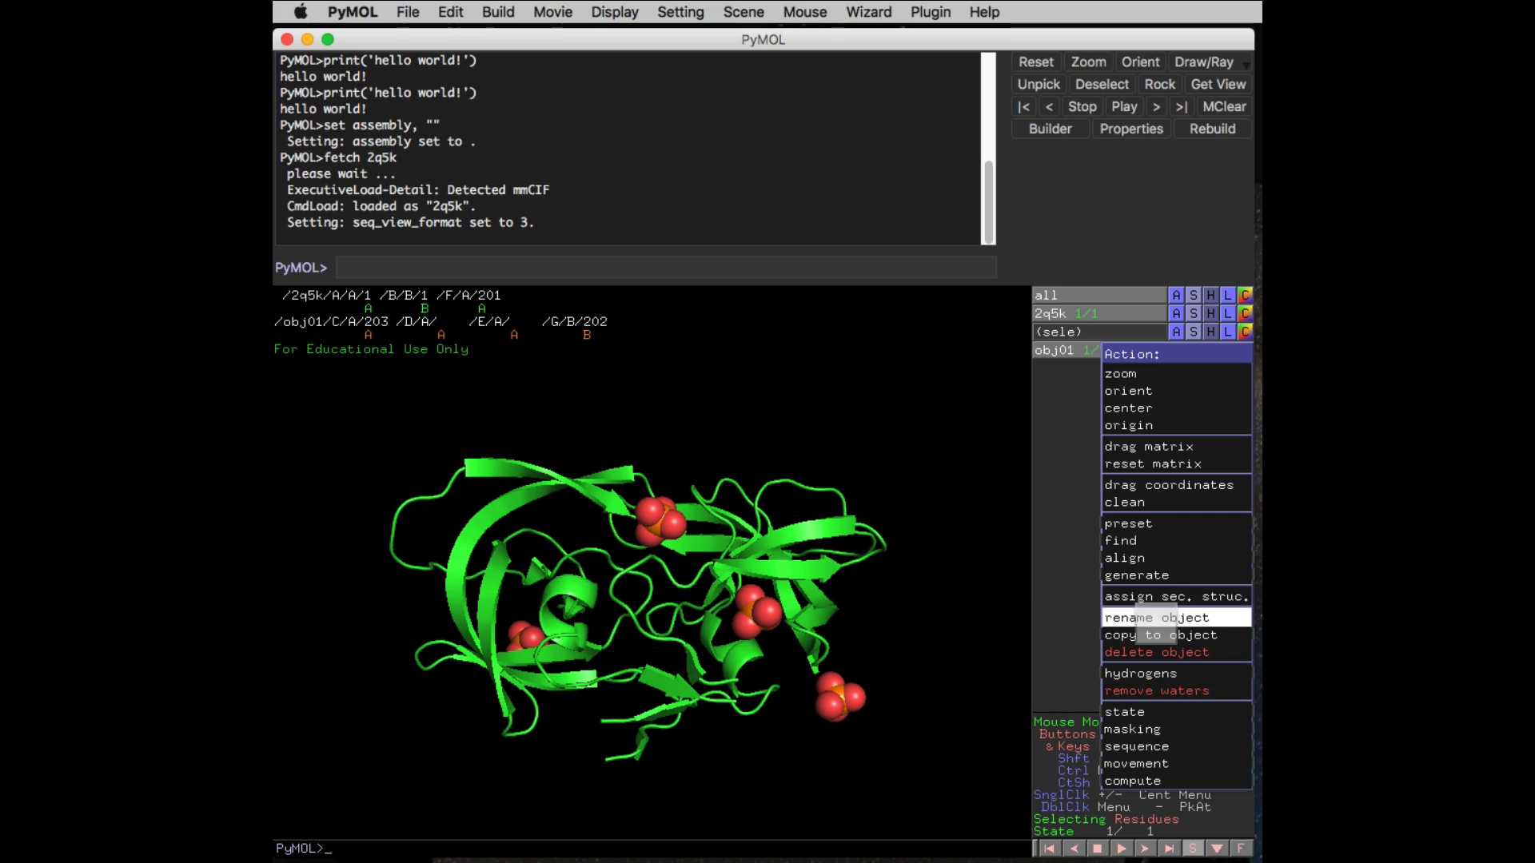
{"action": "left_click", "coordinate": [1155, 618]}
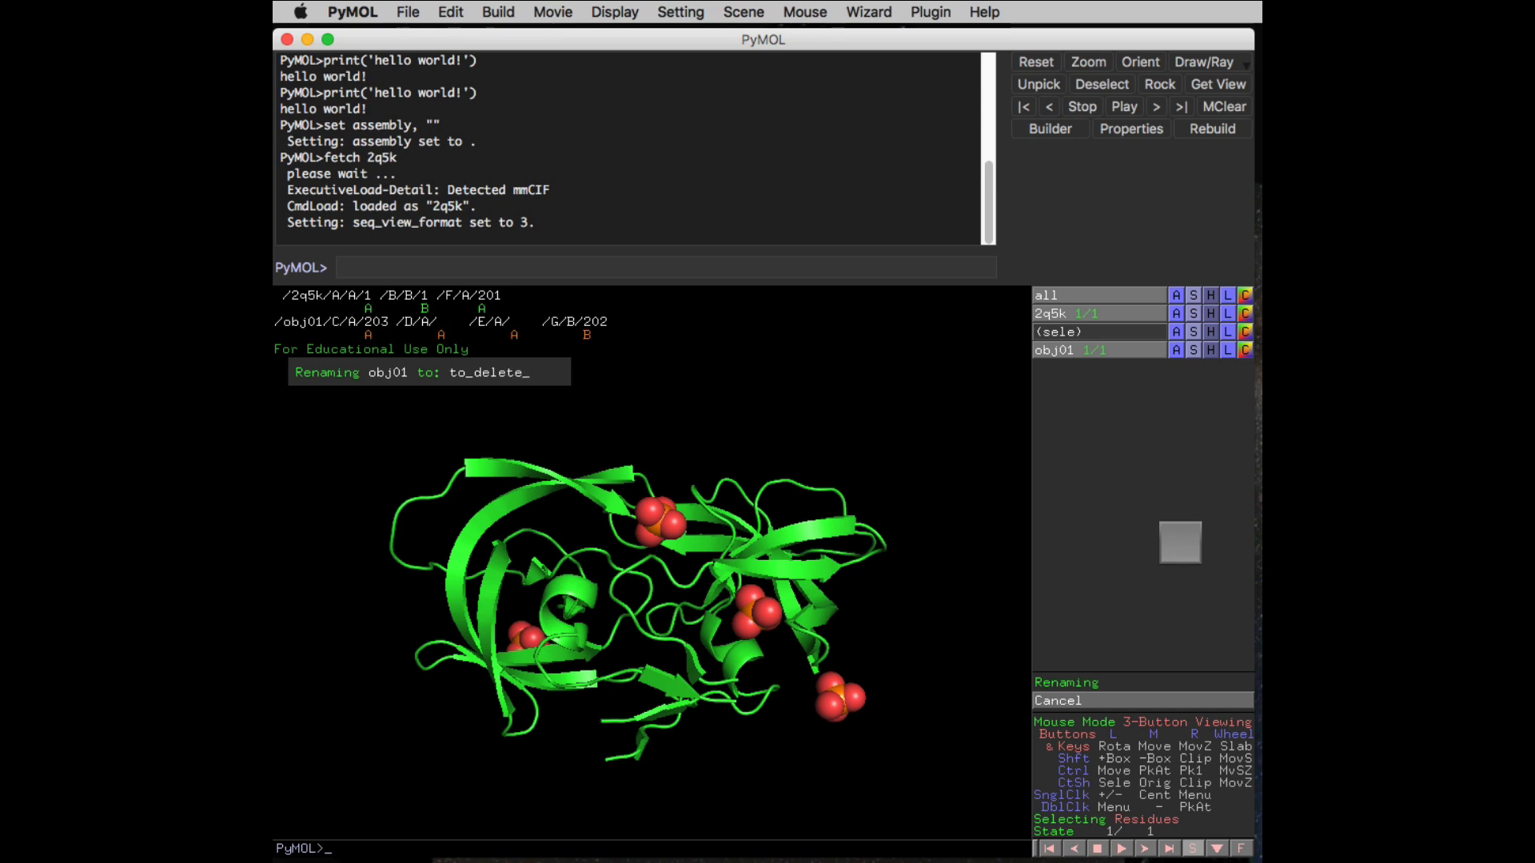
{"action": "key", "text": "Return"}
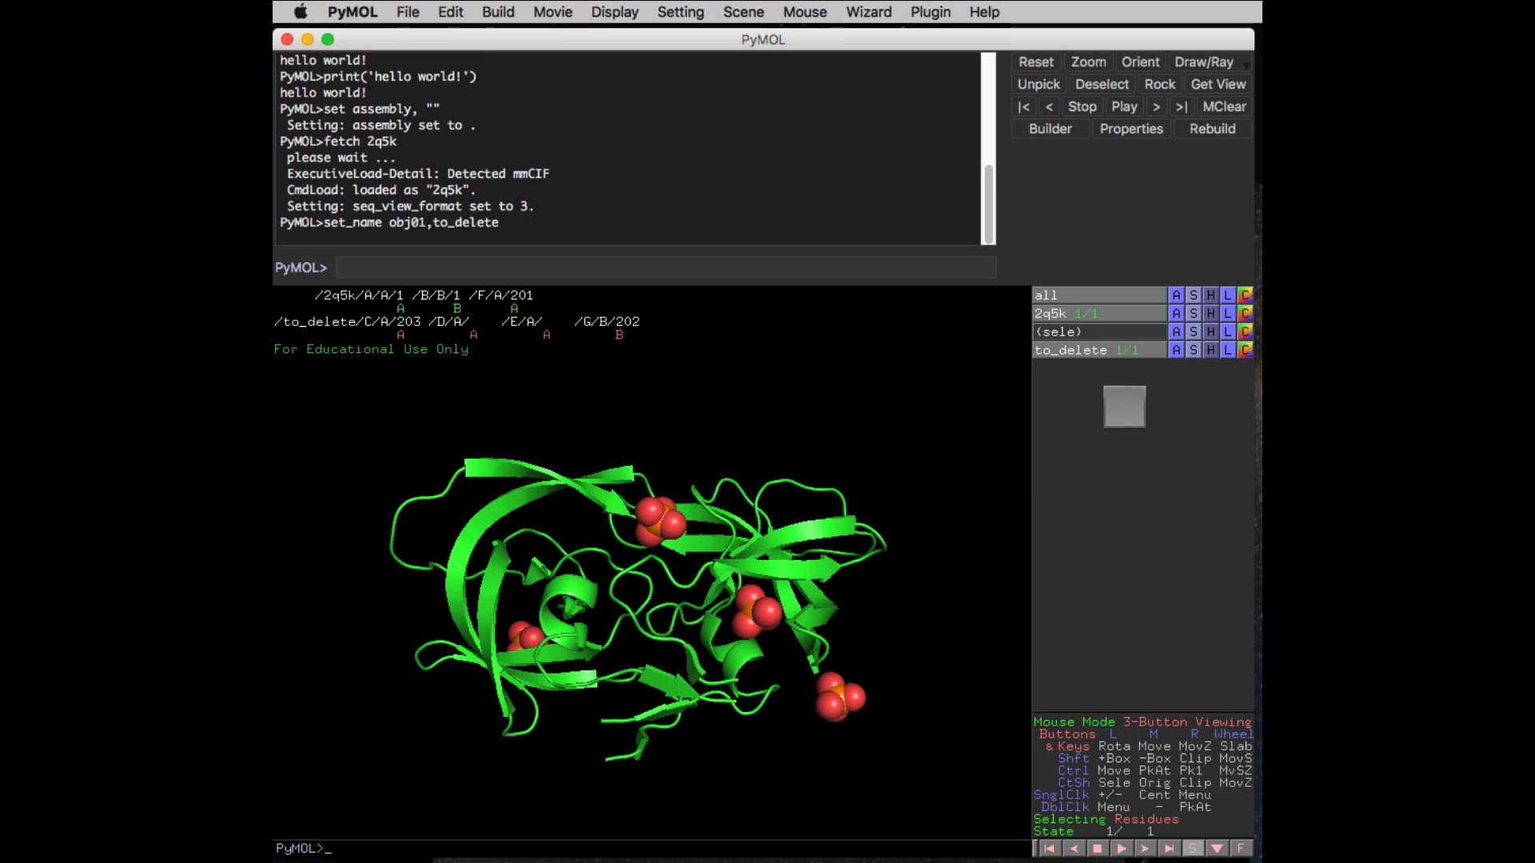
{"action": "left_click", "coordinate": [1214, 351]}
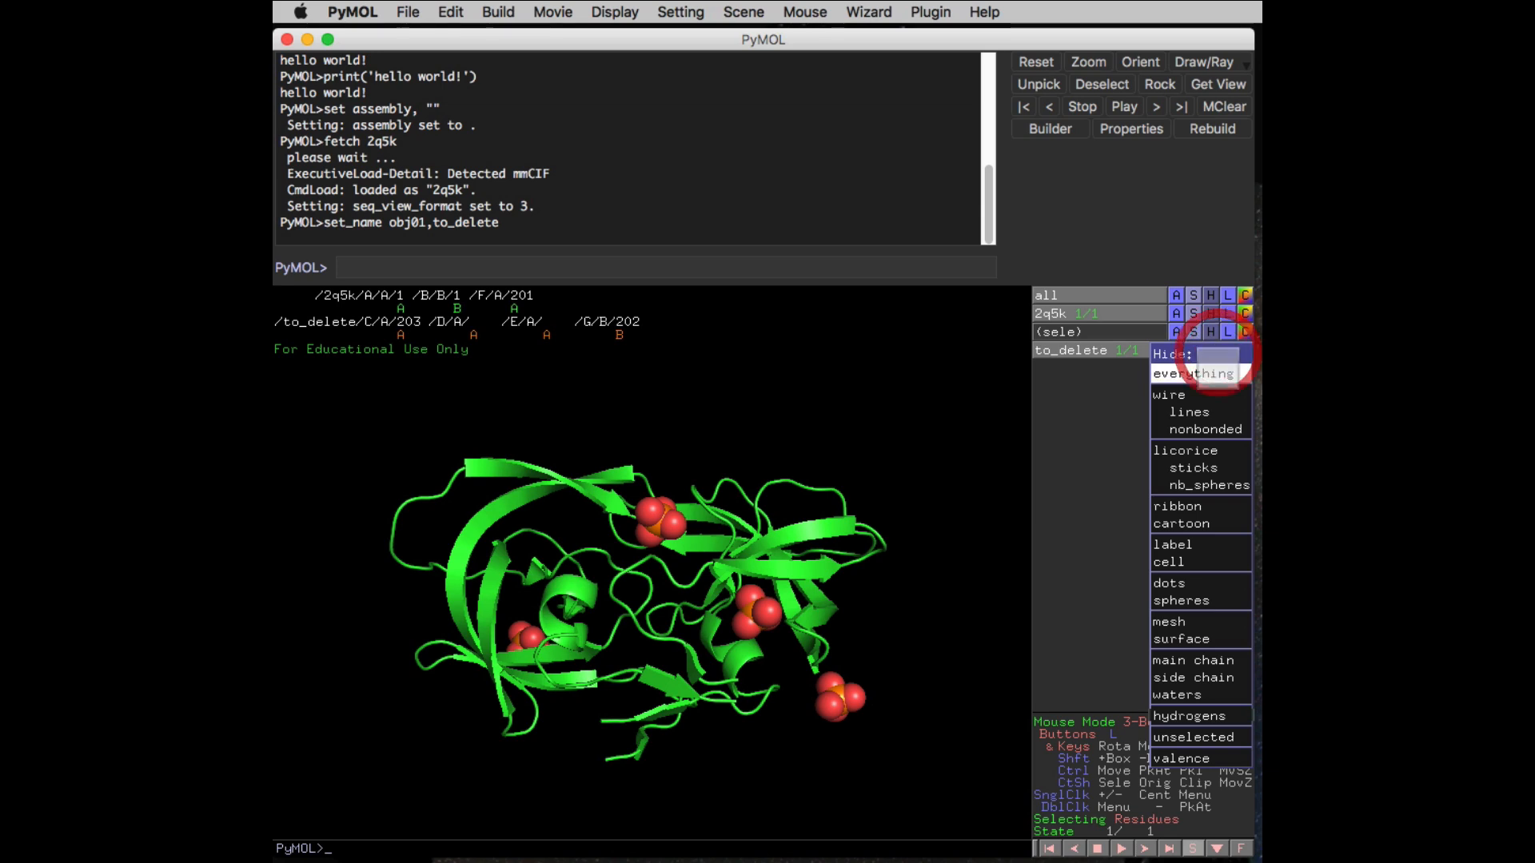
{"action": "left_click", "coordinate": [1195, 372]}
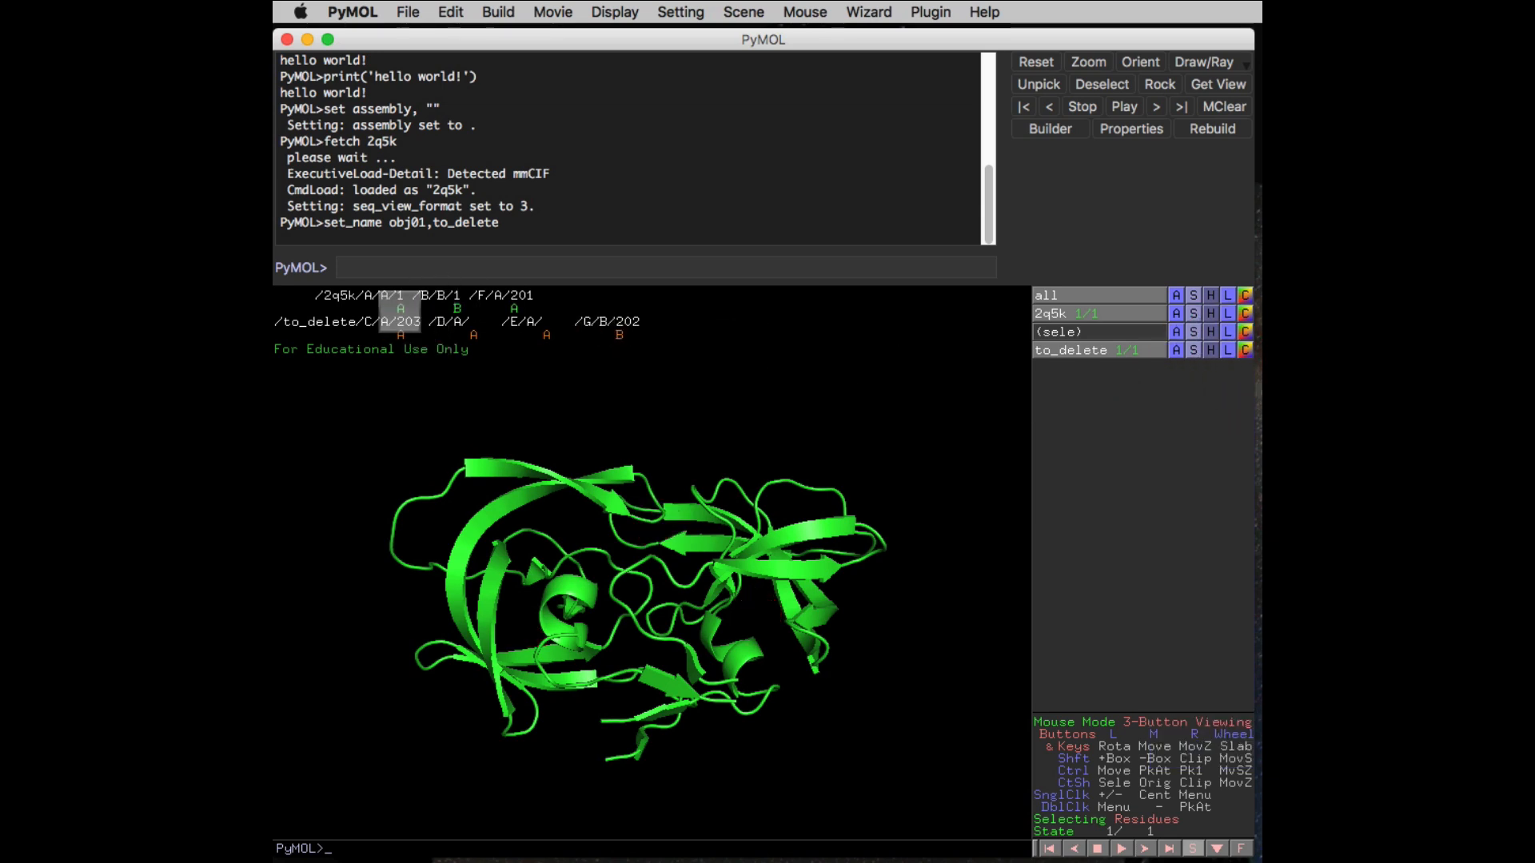
Select the F entry of 2q5k in the sequence display and show its atoms as sticks
{"action": "left_click", "coordinate": [400, 309]}
{"action": "left_click", "coordinate": [401, 310]}
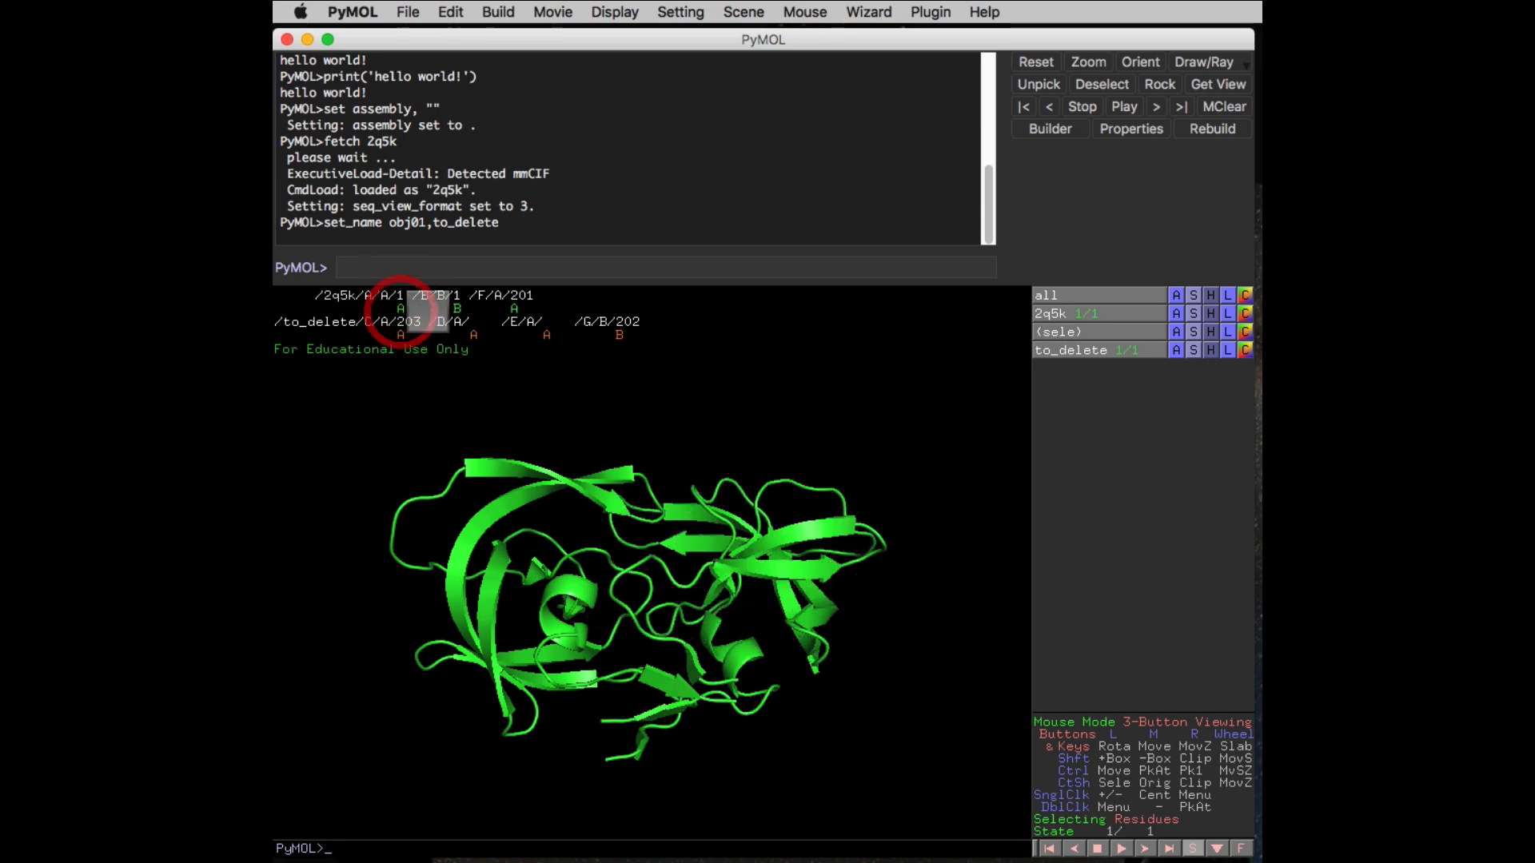
{"action": "left_click", "coordinate": [455, 310]}
{"action": "left_click", "coordinate": [457, 310]}
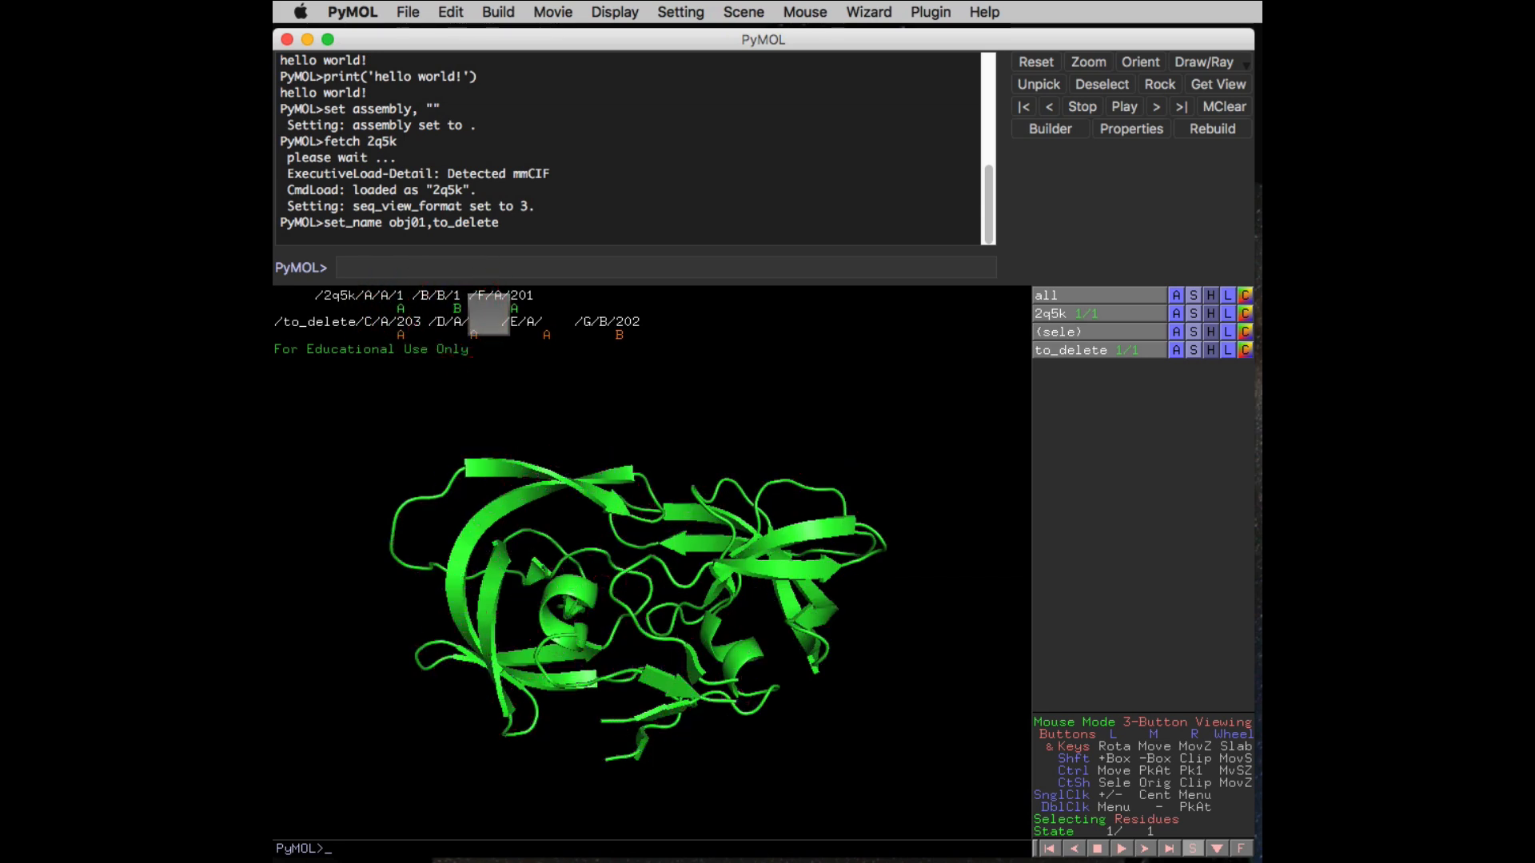
{"action": "left_click", "coordinate": [513, 309]}
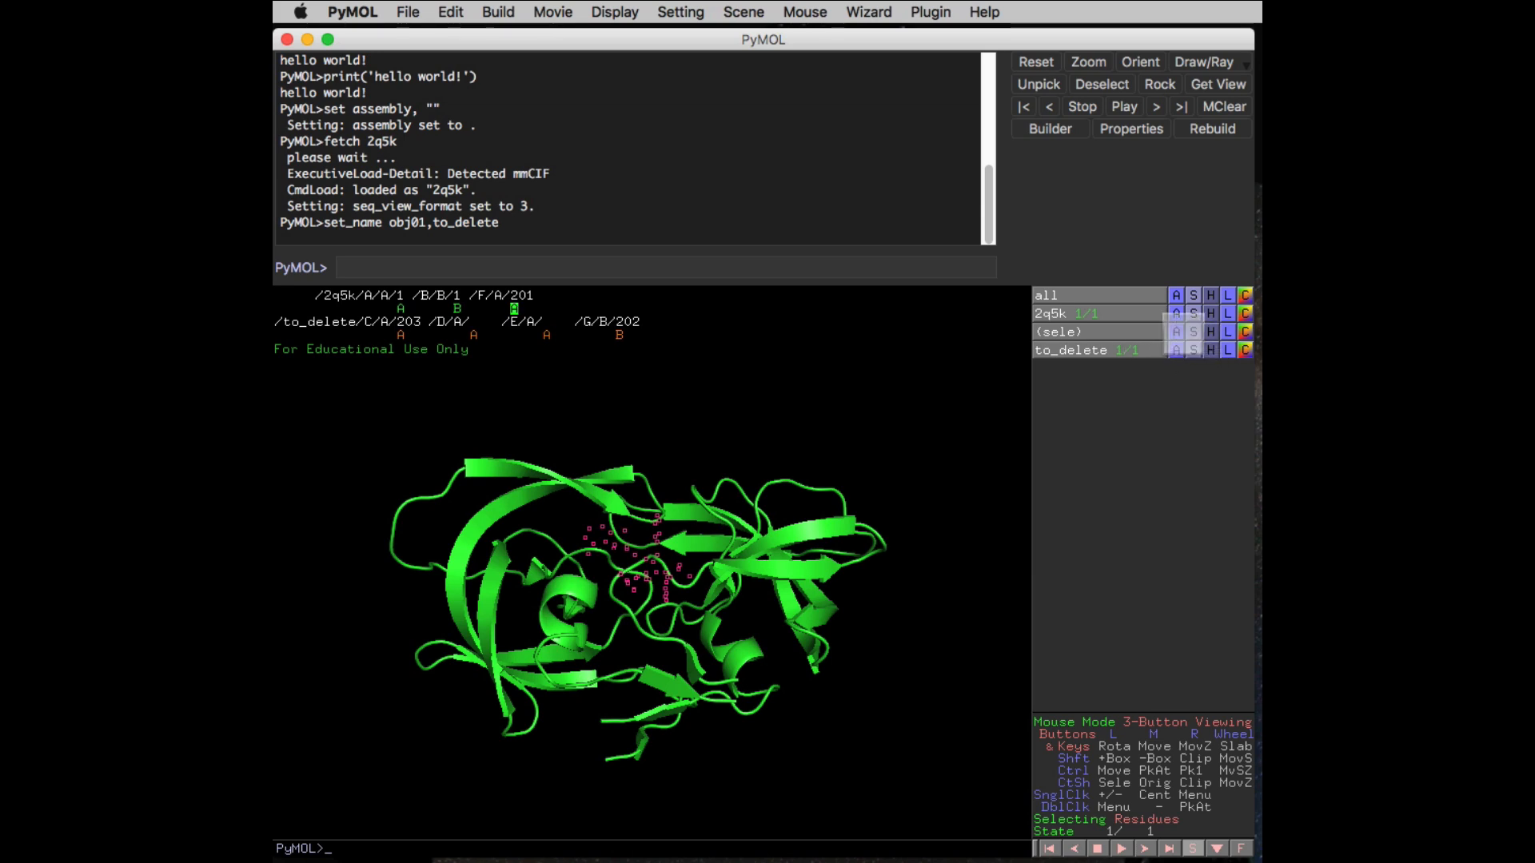
{"action": "left_click", "coordinate": [1192, 332]}
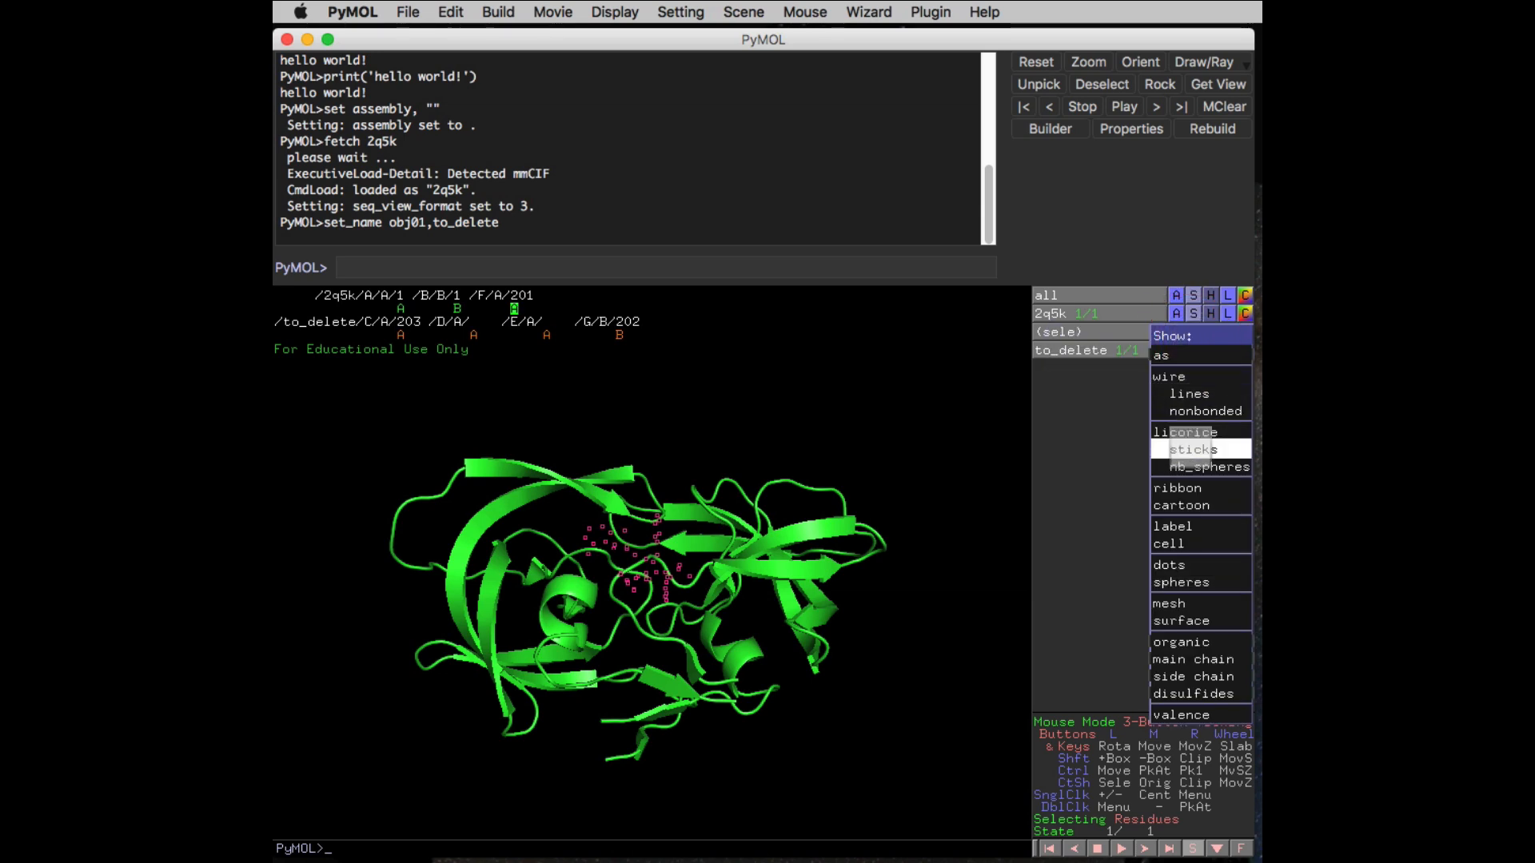
{"action": "left_click", "coordinate": [1190, 450]}
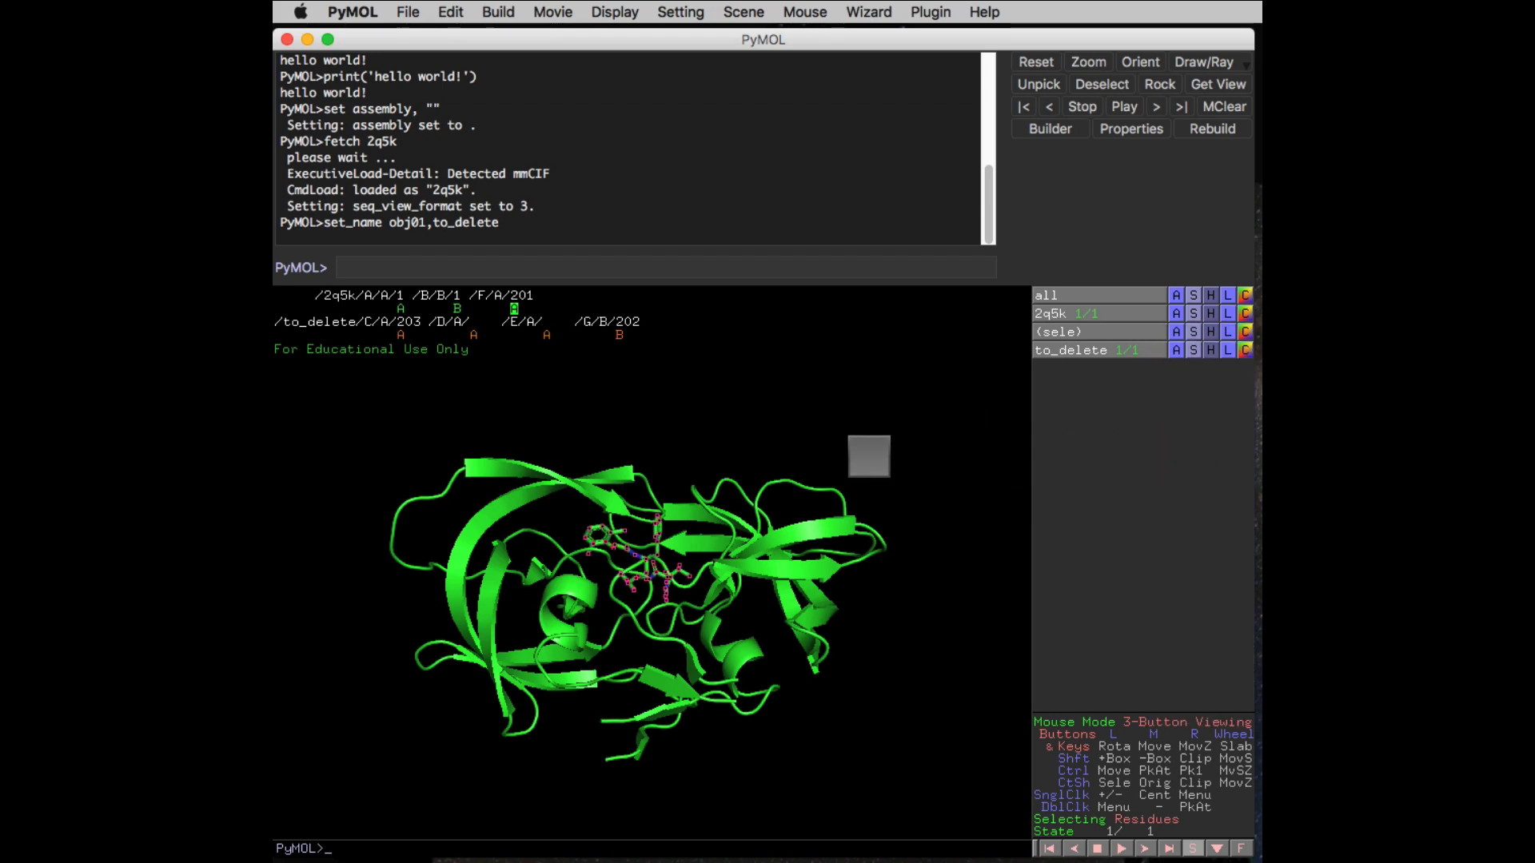
Color the selected F ligand by element with white carbons and clear the selection
{"action": "mouse_move", "coordinate": [828, 493]}
{"action": "left_mouse_down"}
{"action": "mouse_move", "coordinate": [822, 470]}
{"action": "mouse_move", "coordinate": [808, 501]}
{"action": "mouse_move", "coordinate": [825, 504]}
{"action": "left_mouse_up"}
{"action": "right_click_drag", "start_coordinate": [825, 504], "coordinate": [842, 781]}
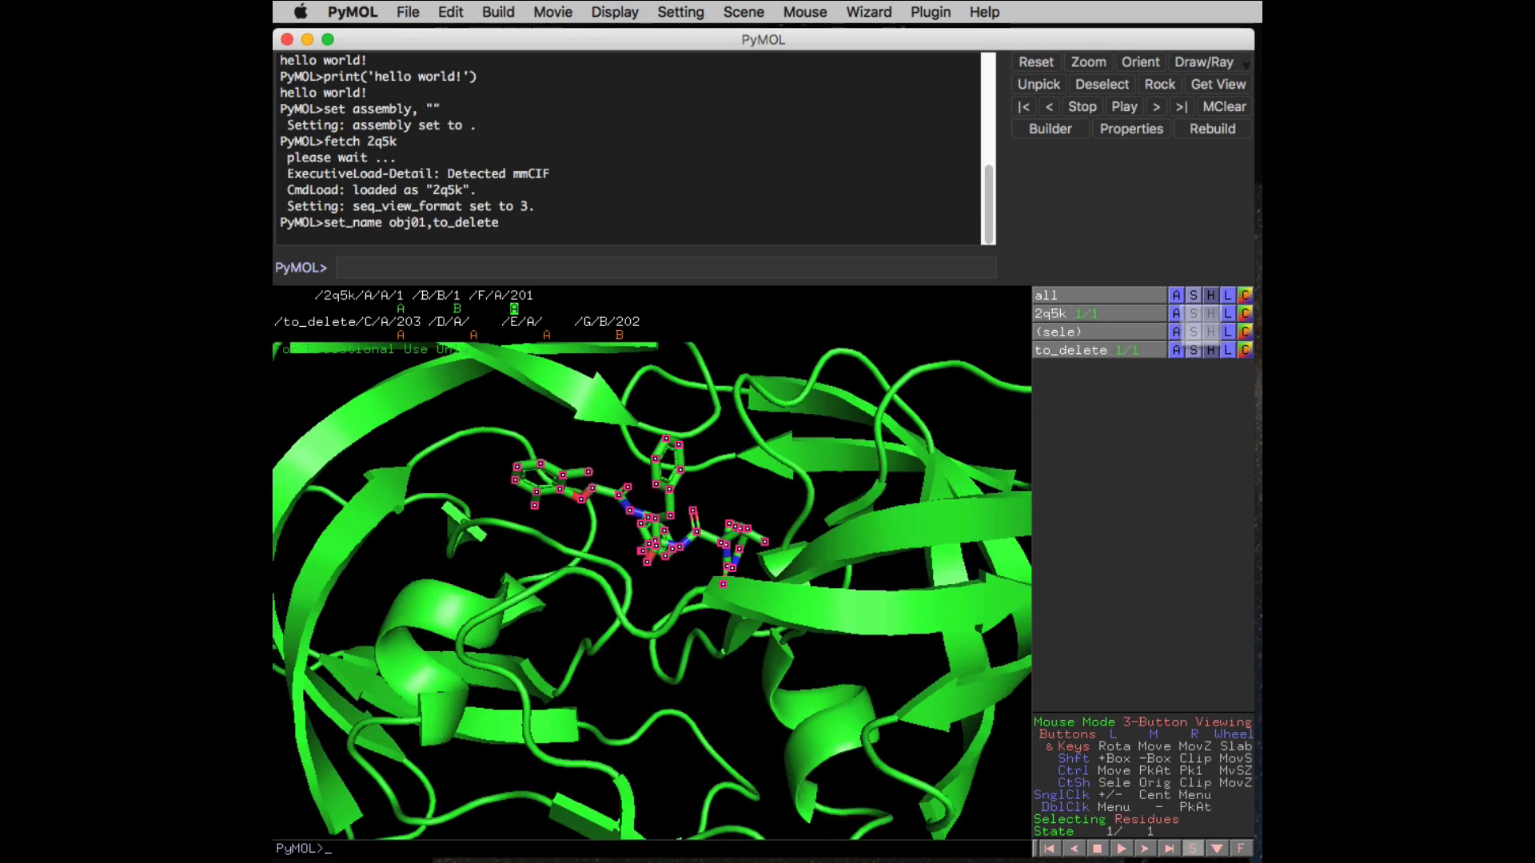
{"action": "left_click", "coordinate": [1244, 331]}
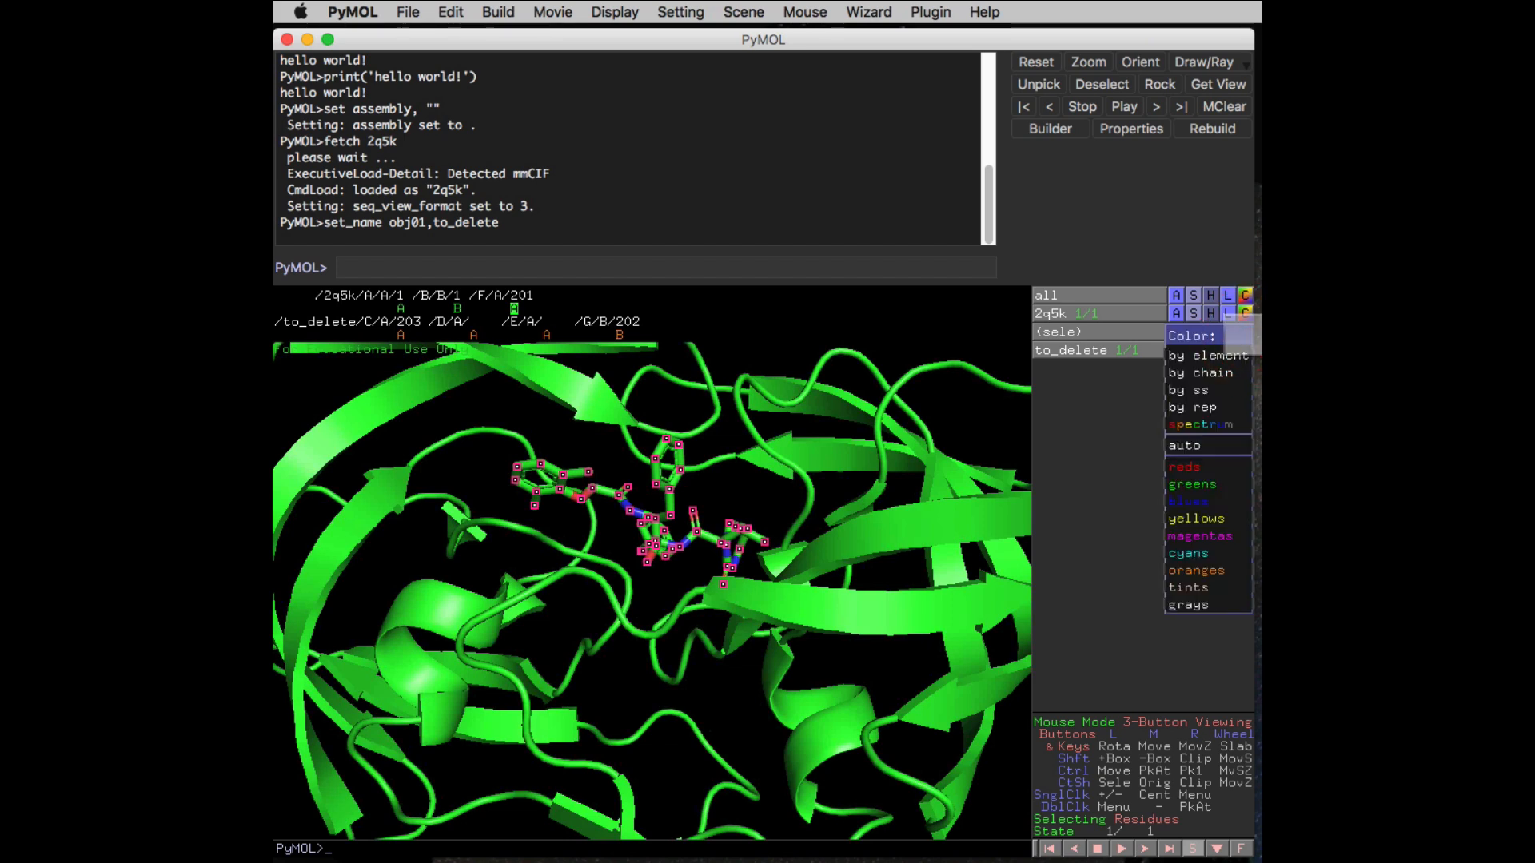
{"action": "mouse_move", "coordinate": [1206, 355]}
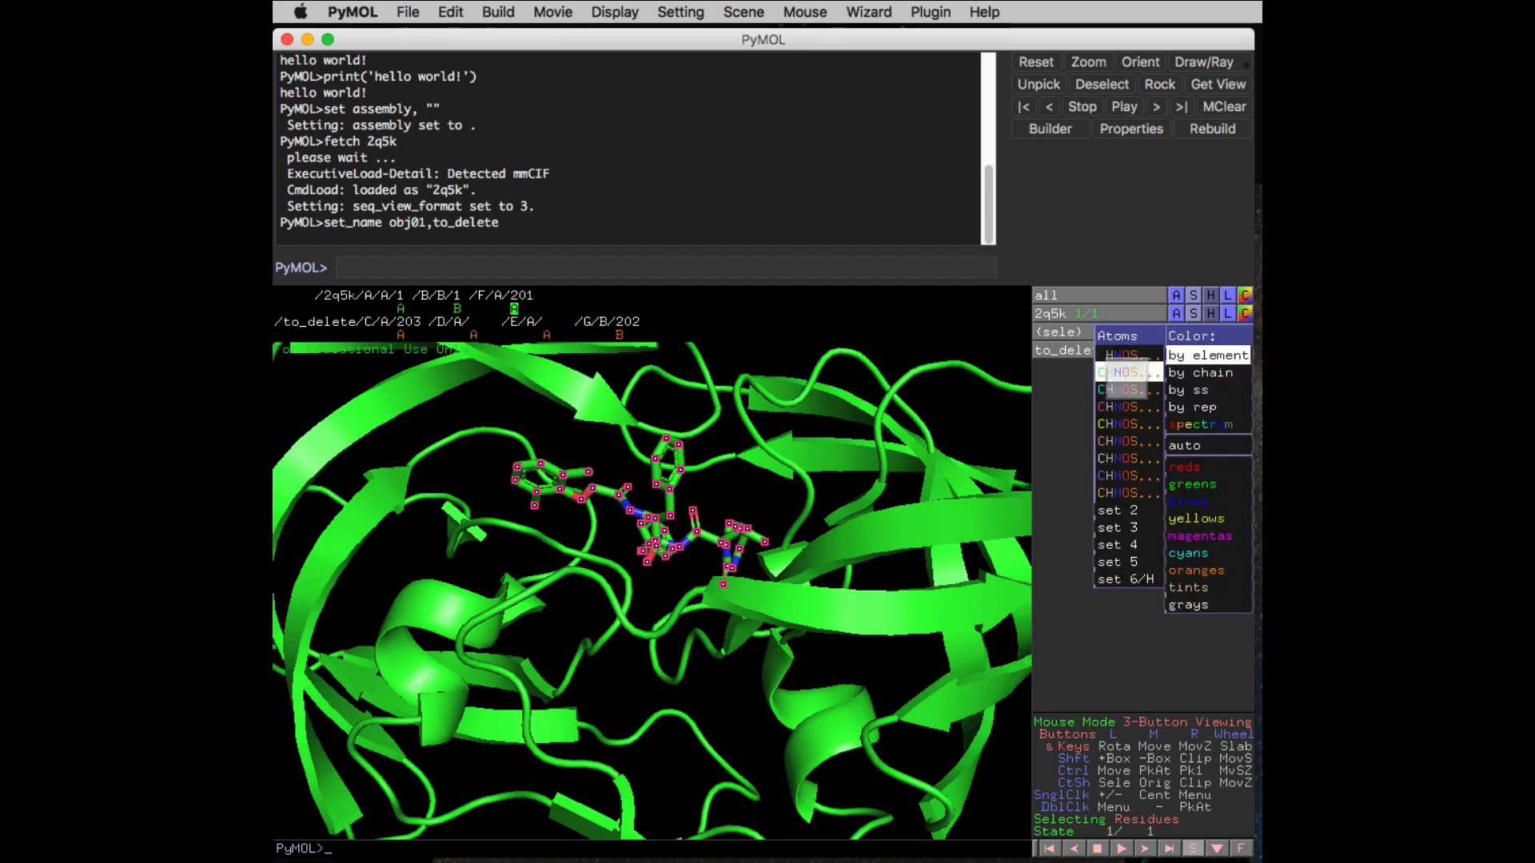
{"action": "left_click", "coordinate": [1122, 459]}
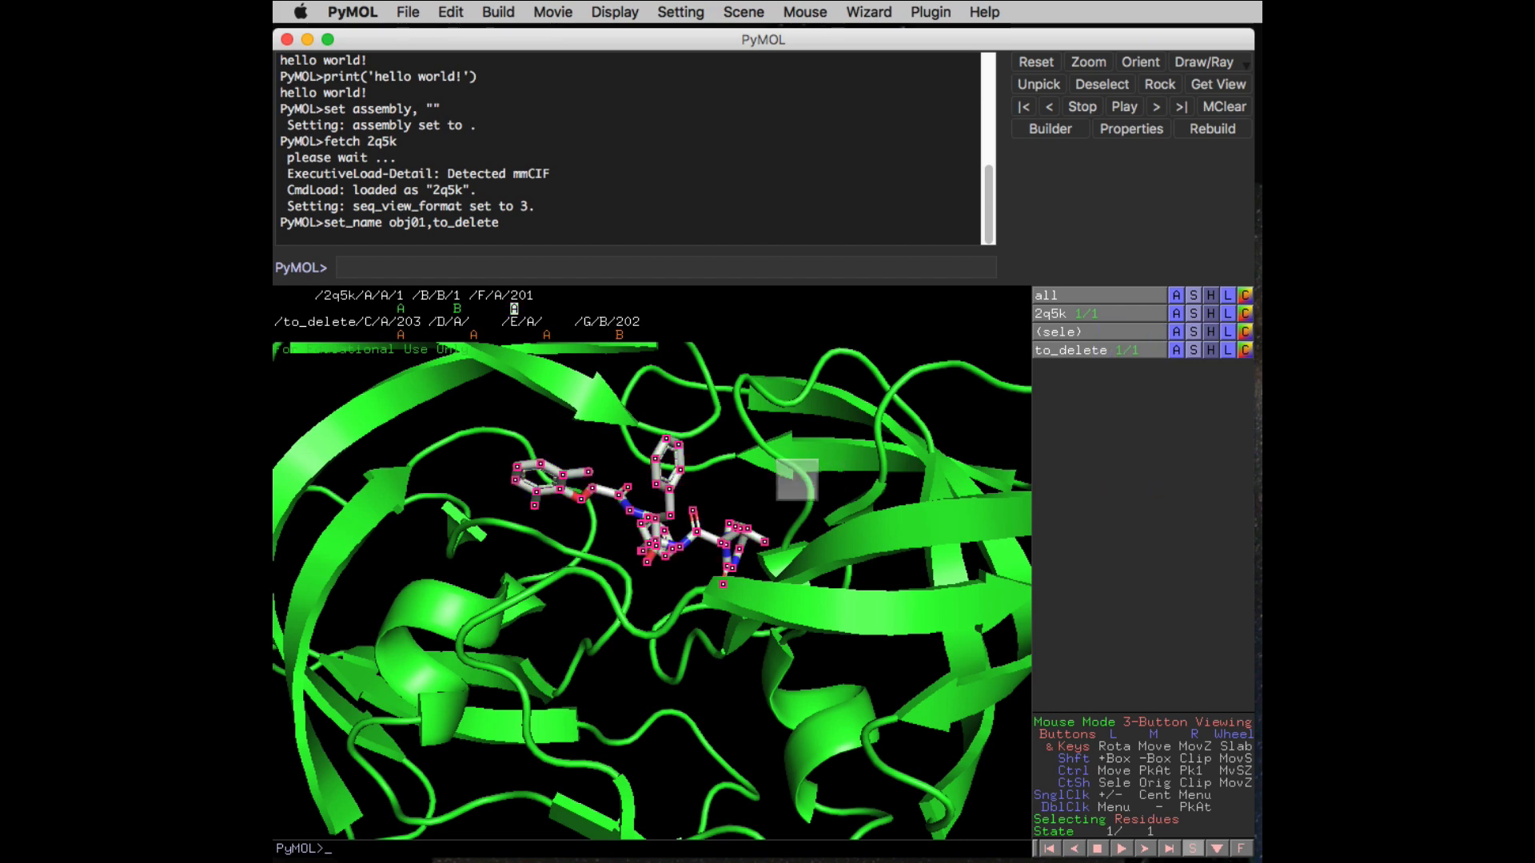
{"action": "left_click", "coordinate": [511, 548]}
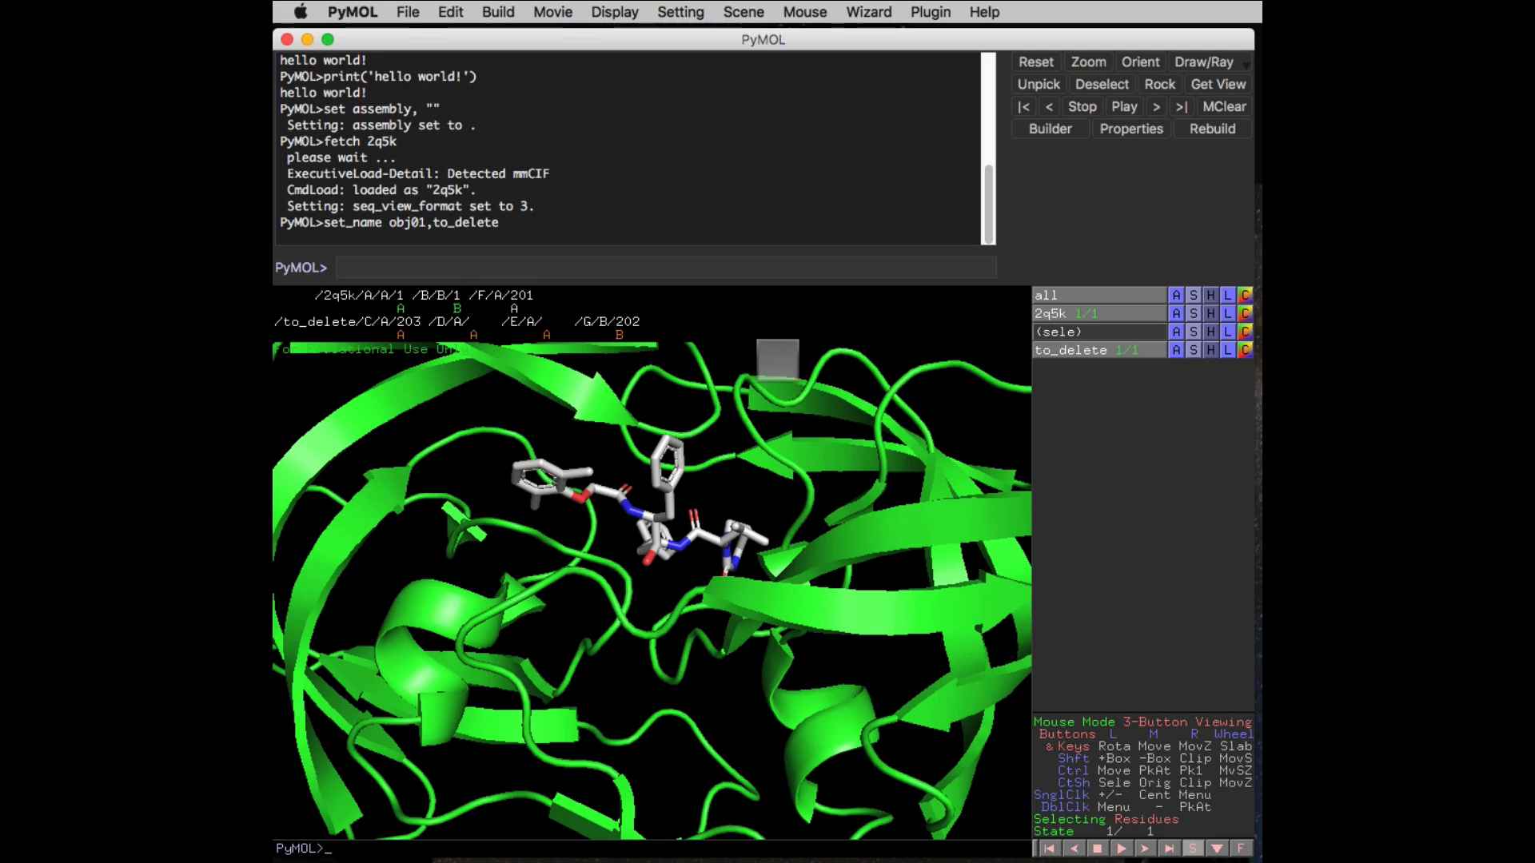
Extract the F ligand from 2q5k into its own object and rename it lopinavir
{"action": "left_click_drag", "start_coordinate": [778, 358], "coordinate": [737, 457]}
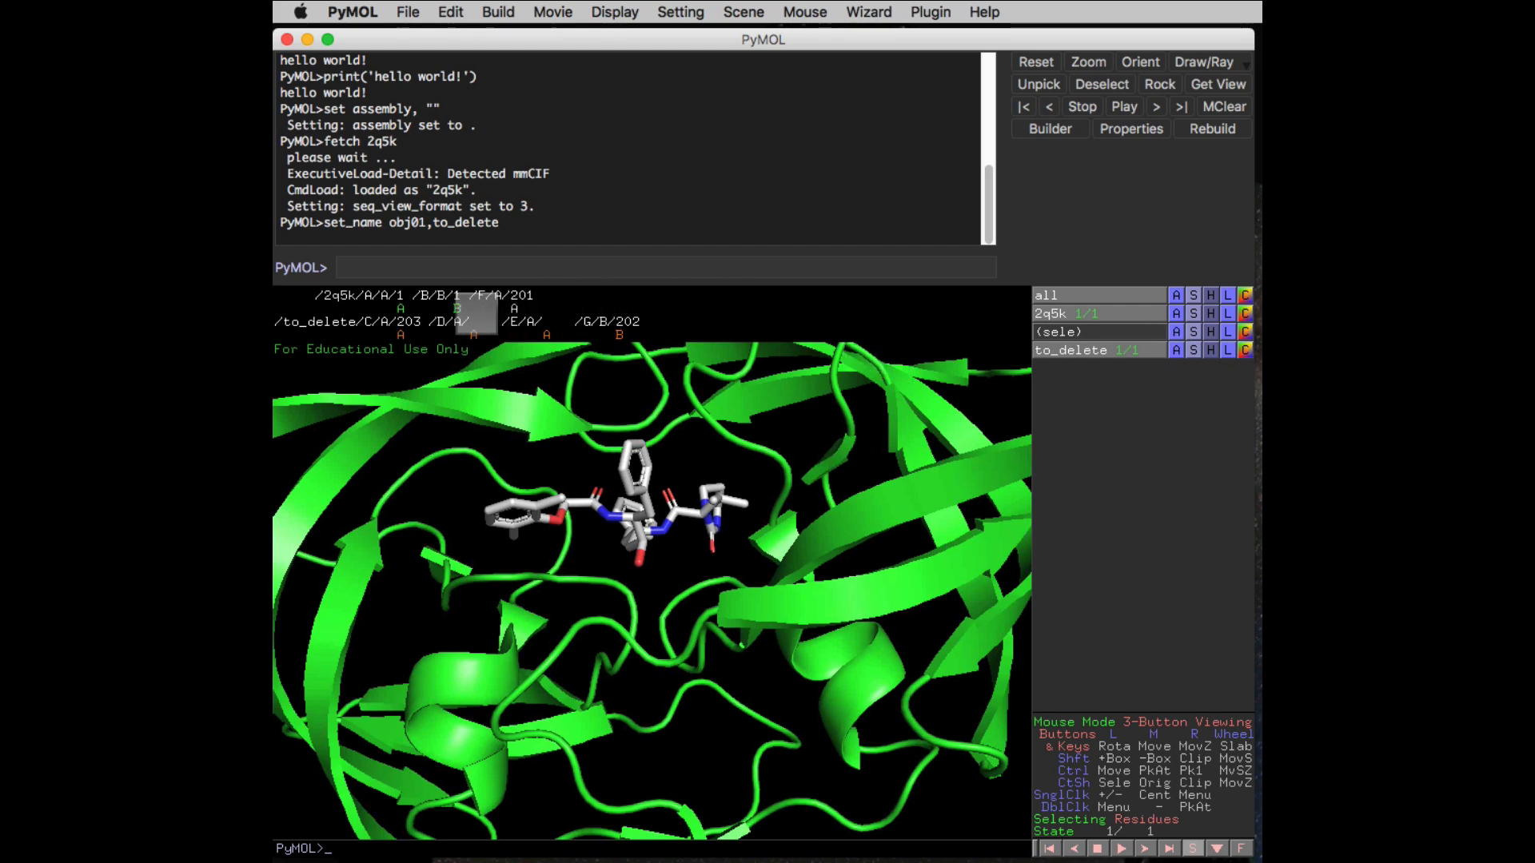
{"action": "left_click", "coordinate": [513, 309]}
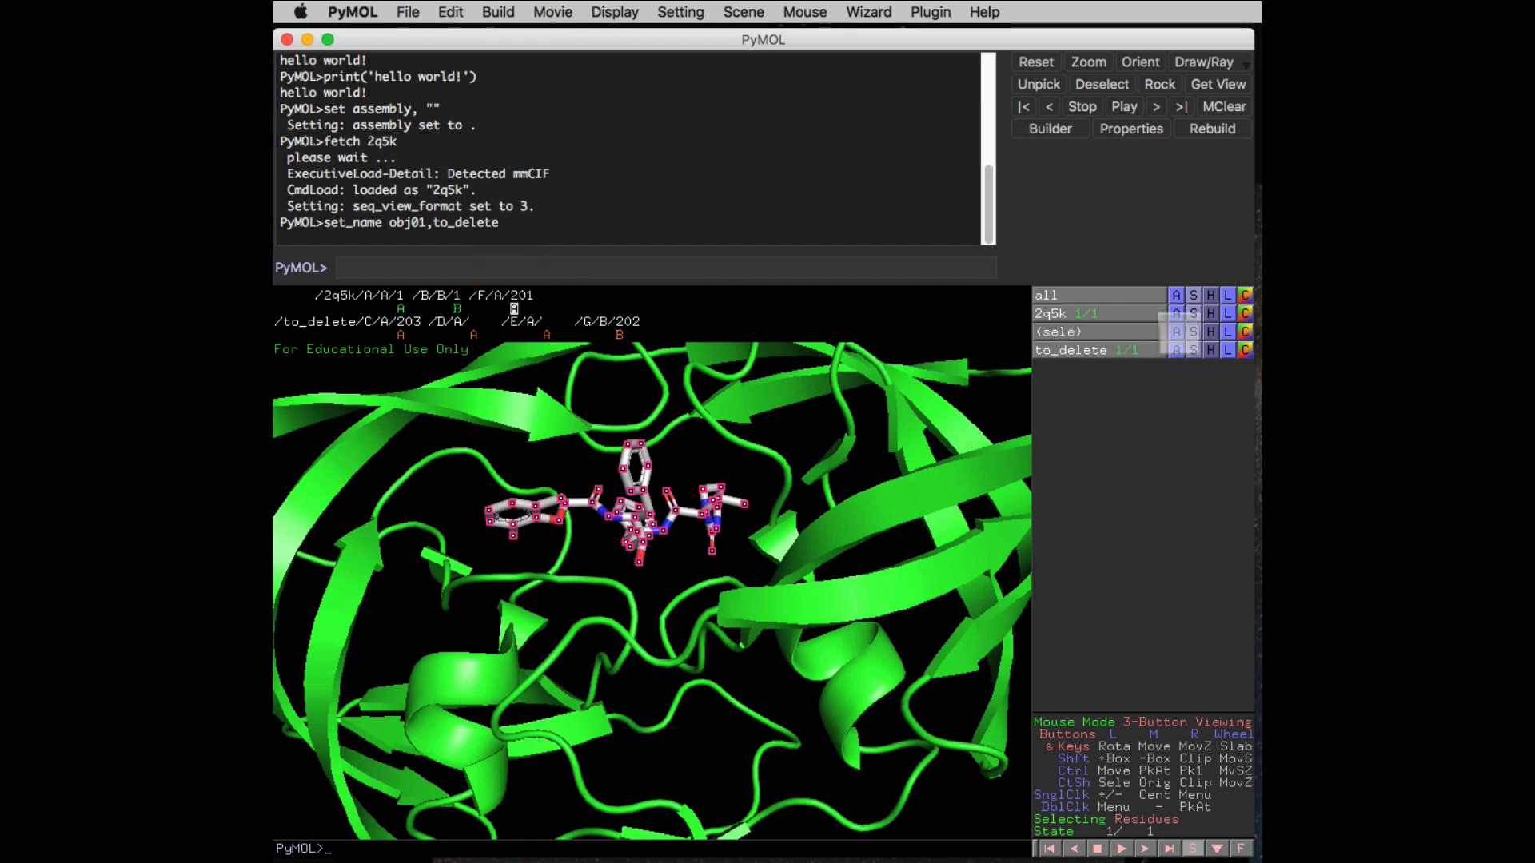
{"action": "left_click", "coordinate": [1174, 331]}
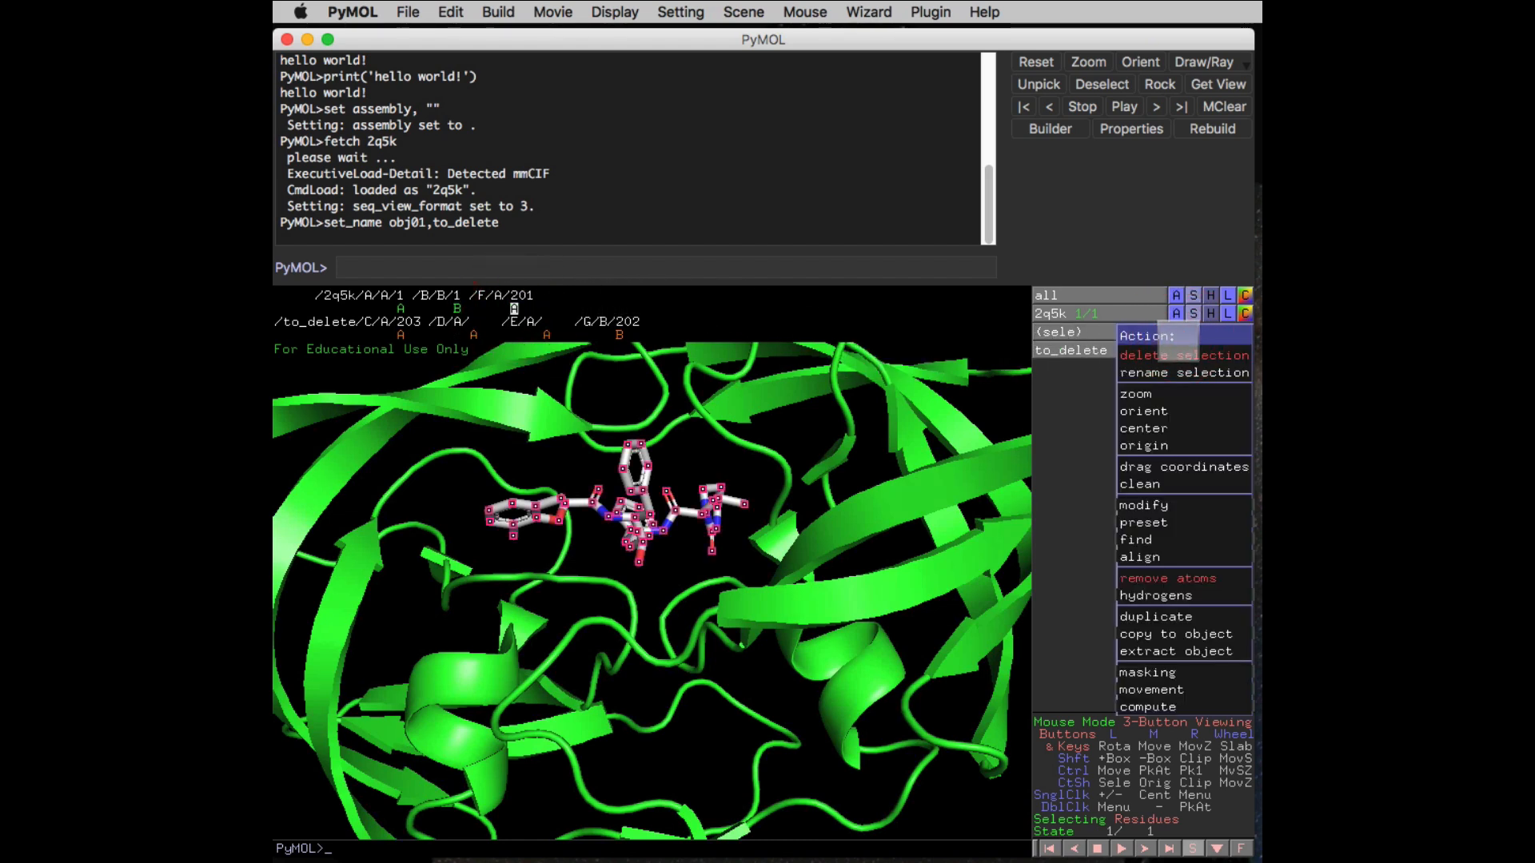
{"action": "left_click", "coordinate": [1158, 652]}
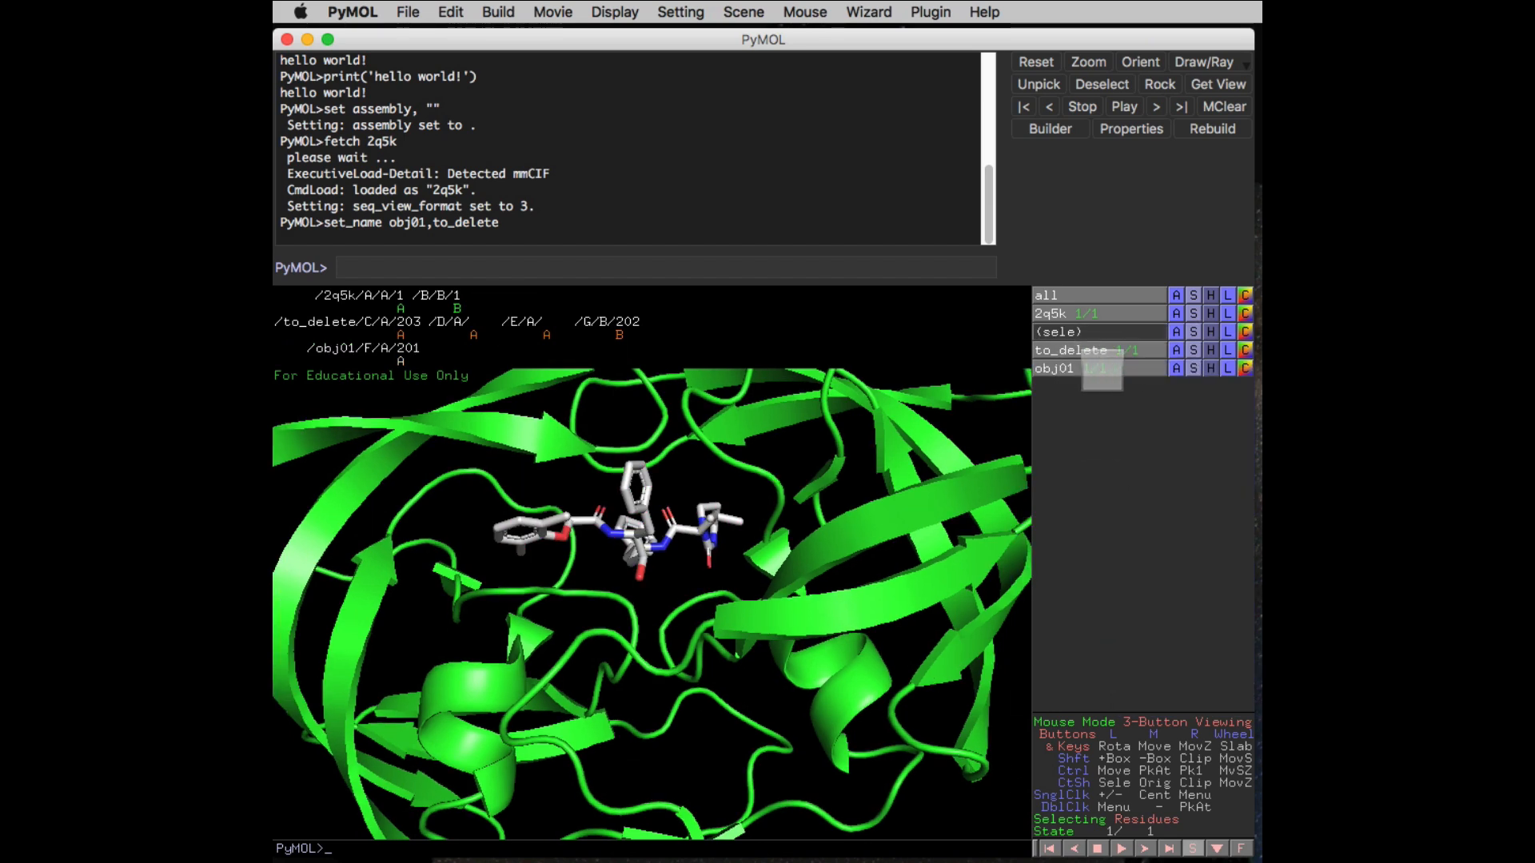
{"action": "left_click", "coordinate": [1176, 369]}
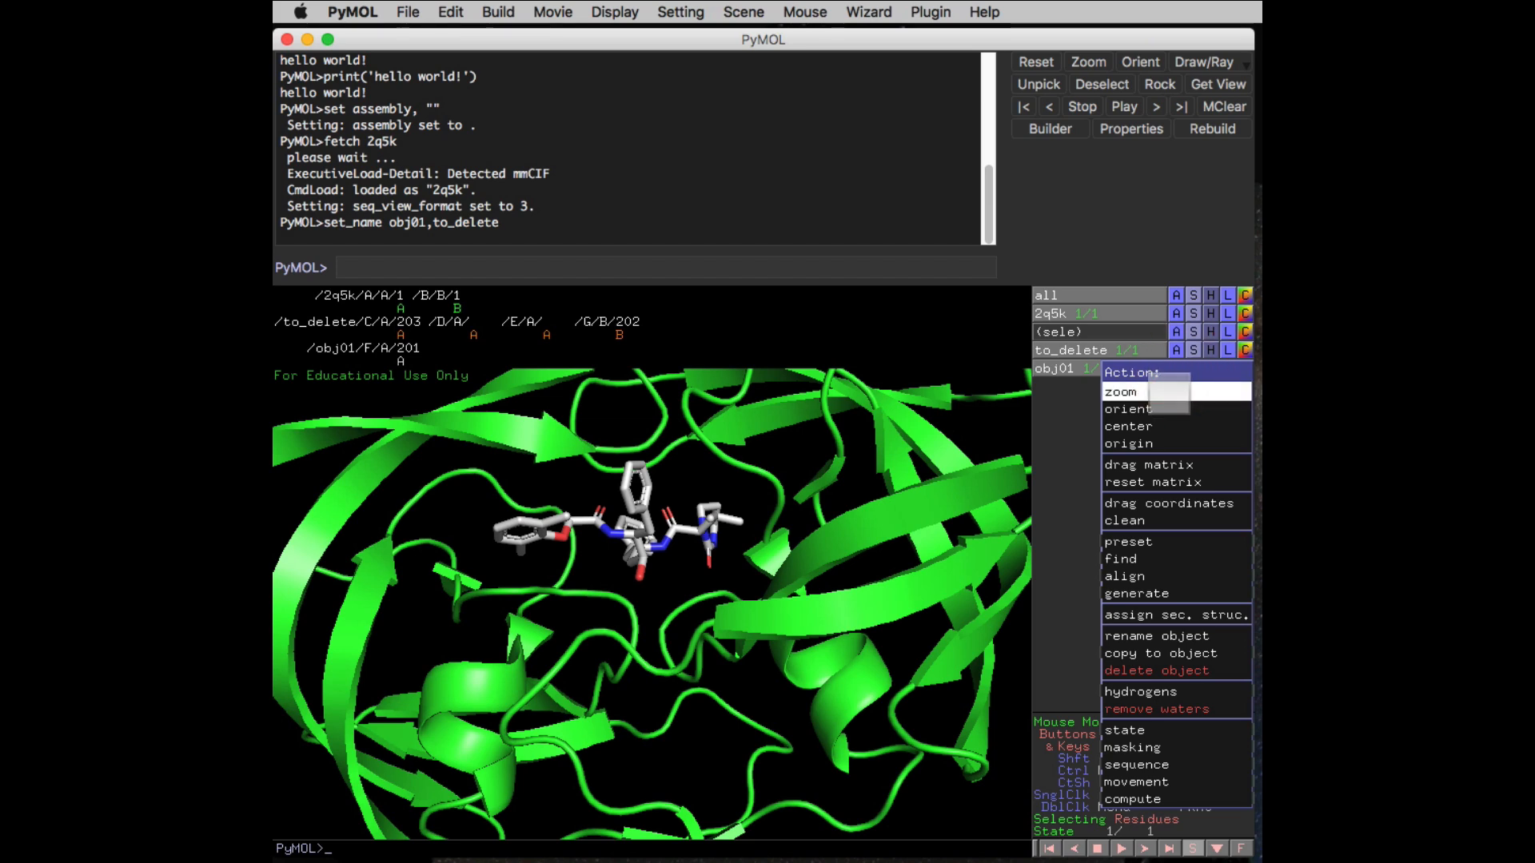
{"action": "left_click", "coordinate": [1151, 636]}
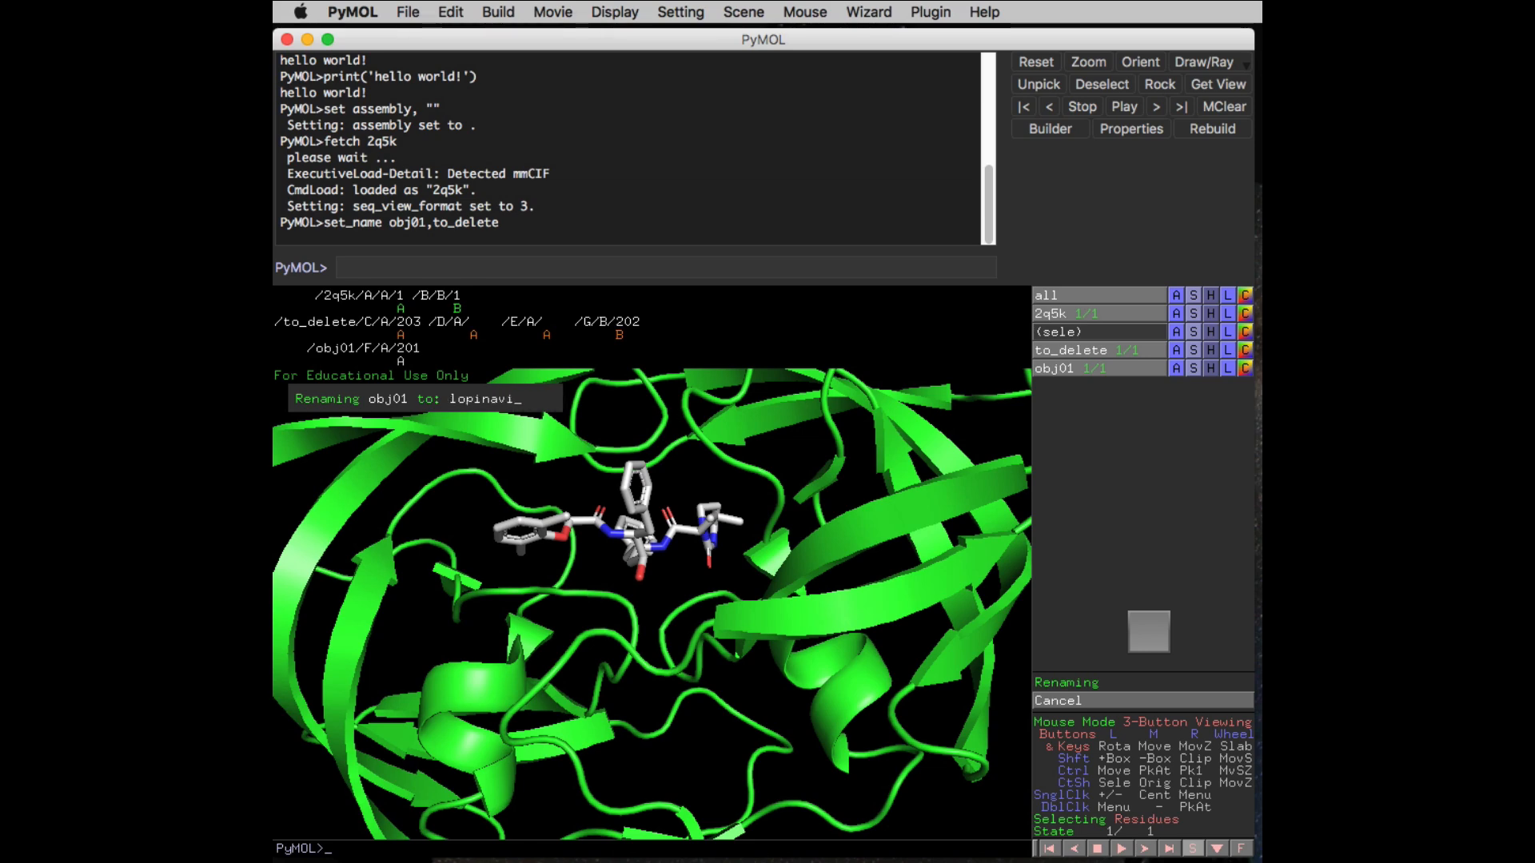
{"action": "key", "text": "Return"}
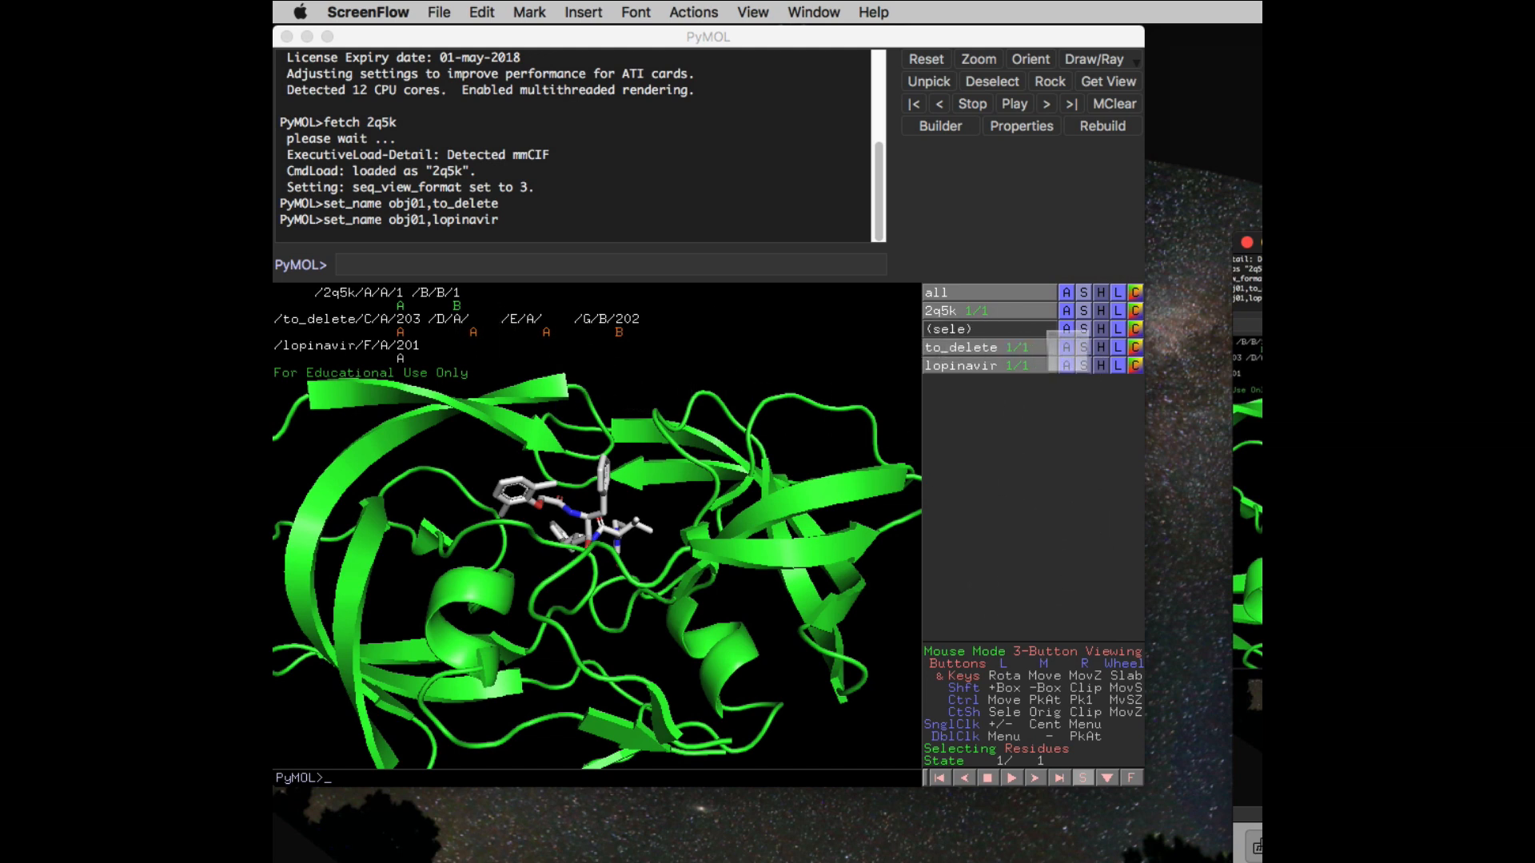
Delete the to_delete object
{"action": "left_click", "coordinate": [1066, 347]}
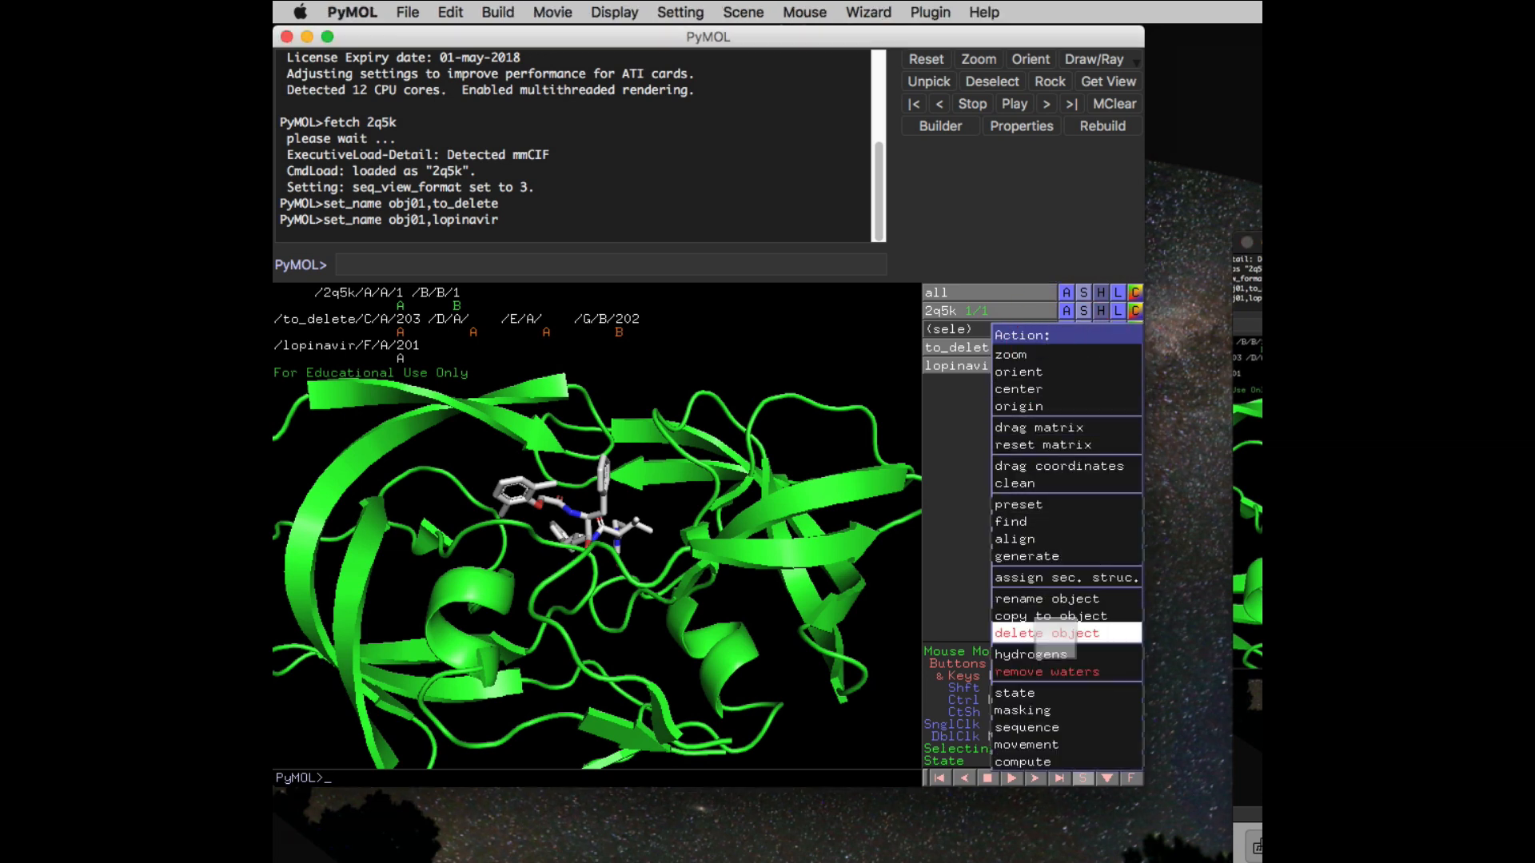
{"action": "left_click", "coordinate": [1007, 256]}
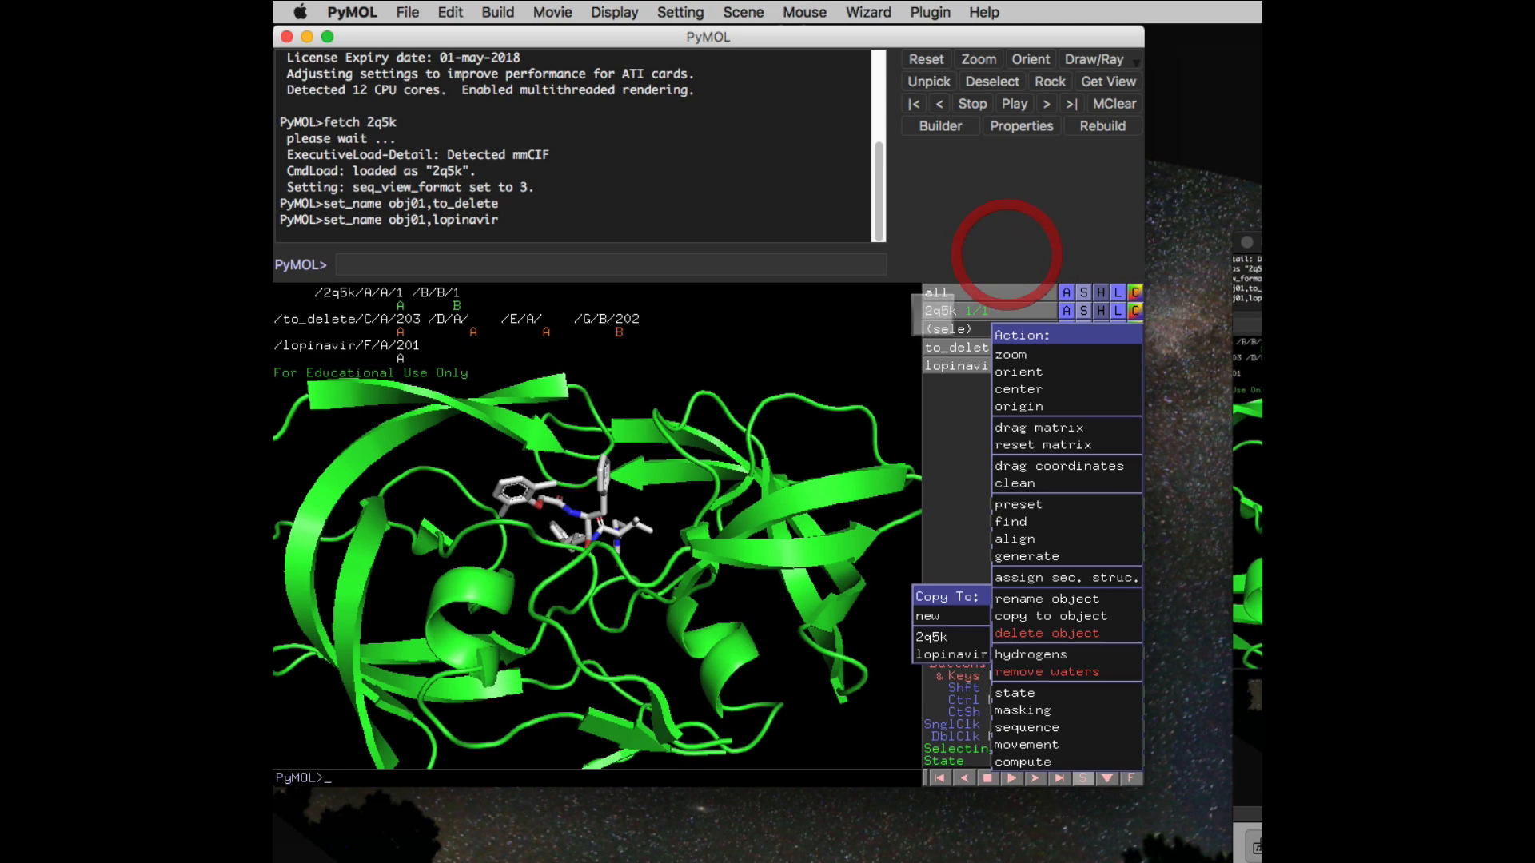
{"action": "left_click", "coordinate": [954, 342]}
{"action": "left_click", "coordinate": [1066, 348]}
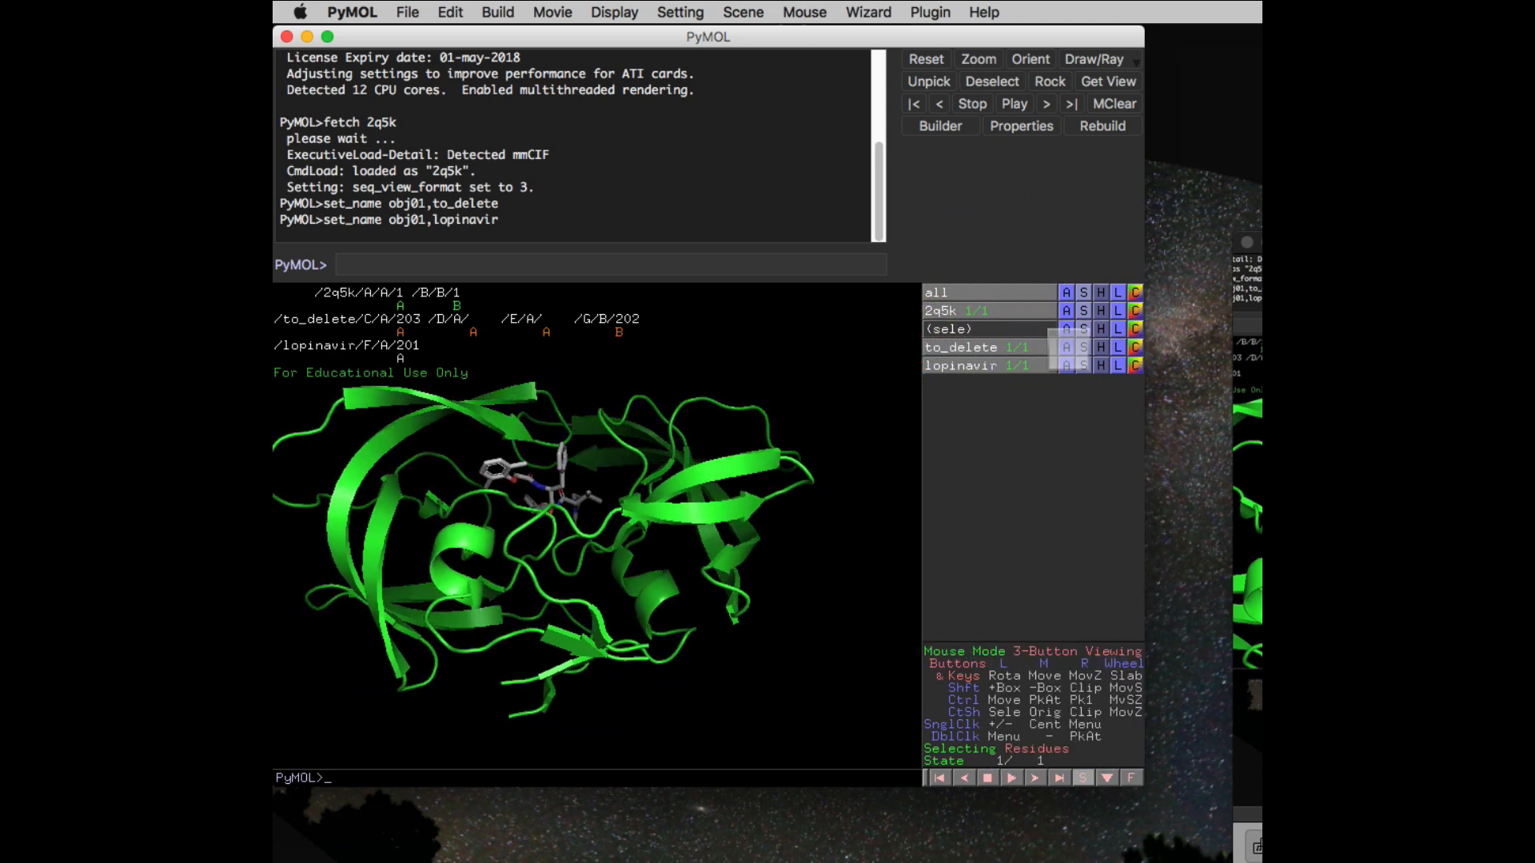
{"action": "left_click", "coordinate": [1068, 349]}
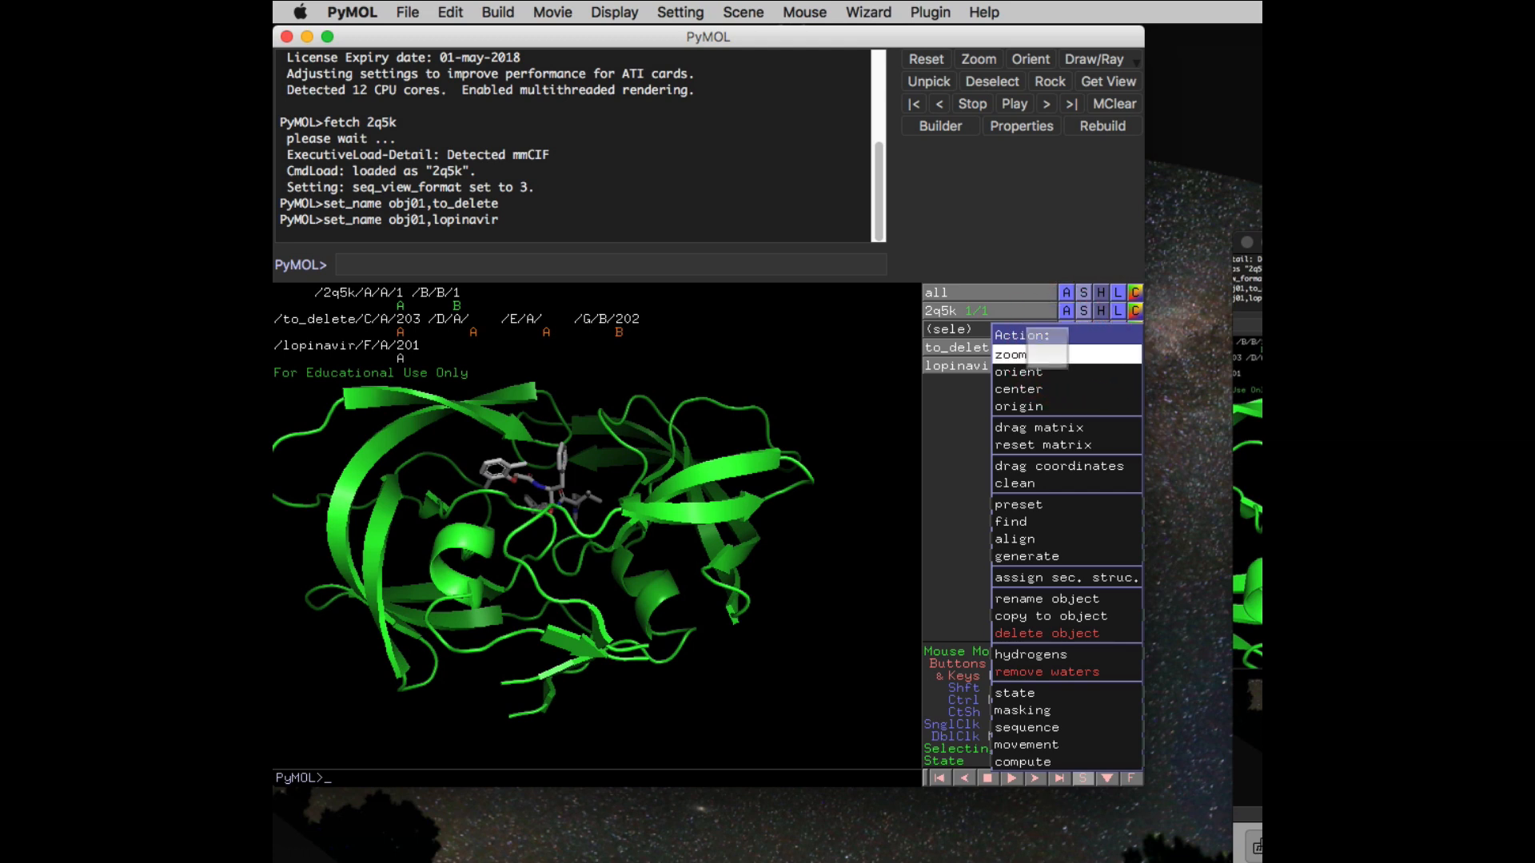
{"action": "left_click", "coordinate": [1045, 632]}
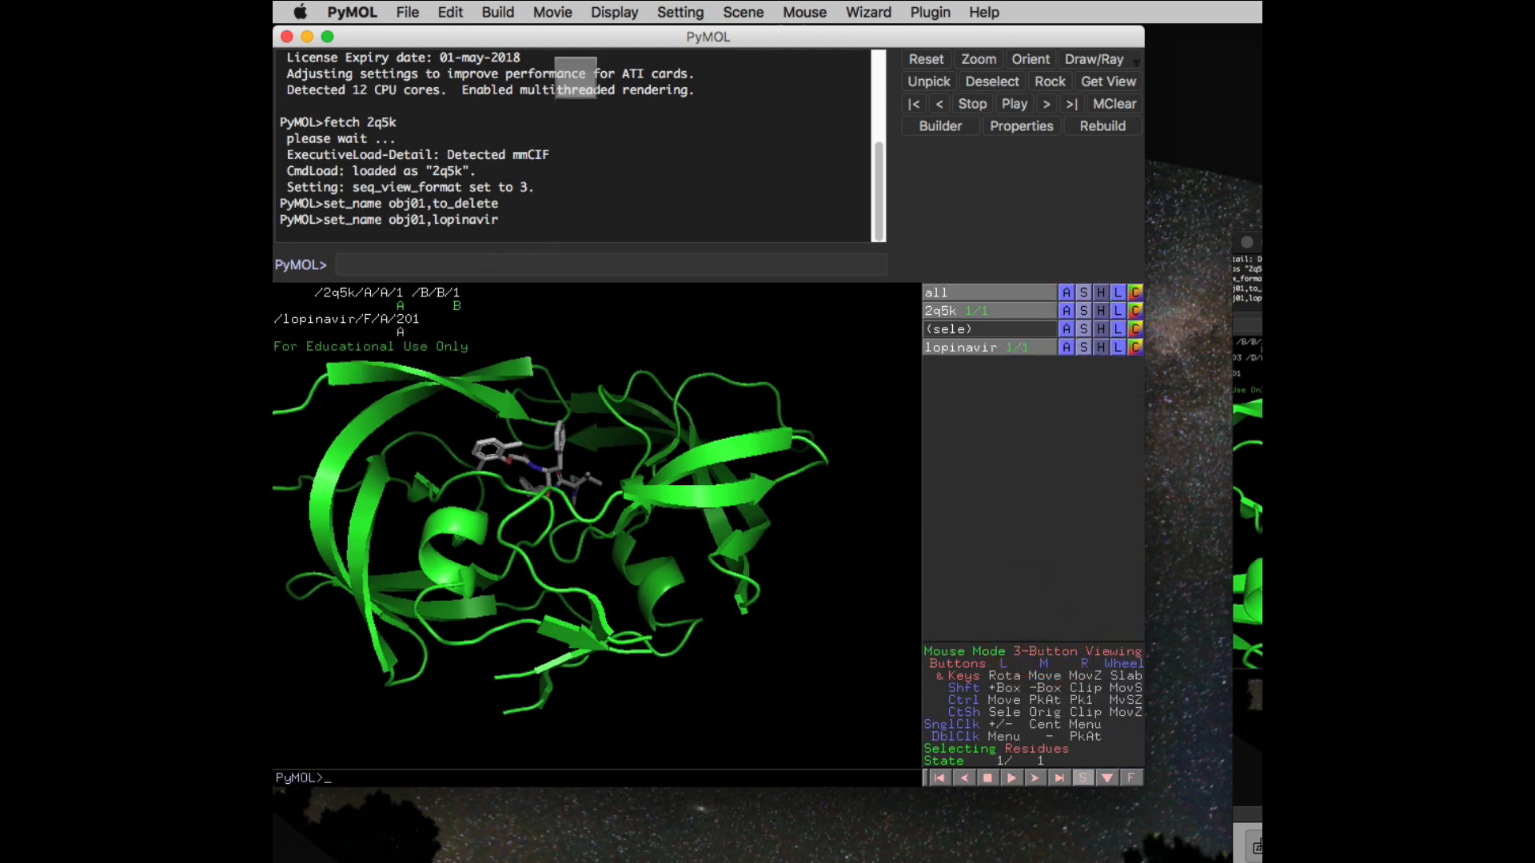
Select chain A of 2q5k in the sequence display and extract it into its own object
{"action": "left_click_drag", "start_coordinate": [586, 34], "coordinate": [590, 32]}
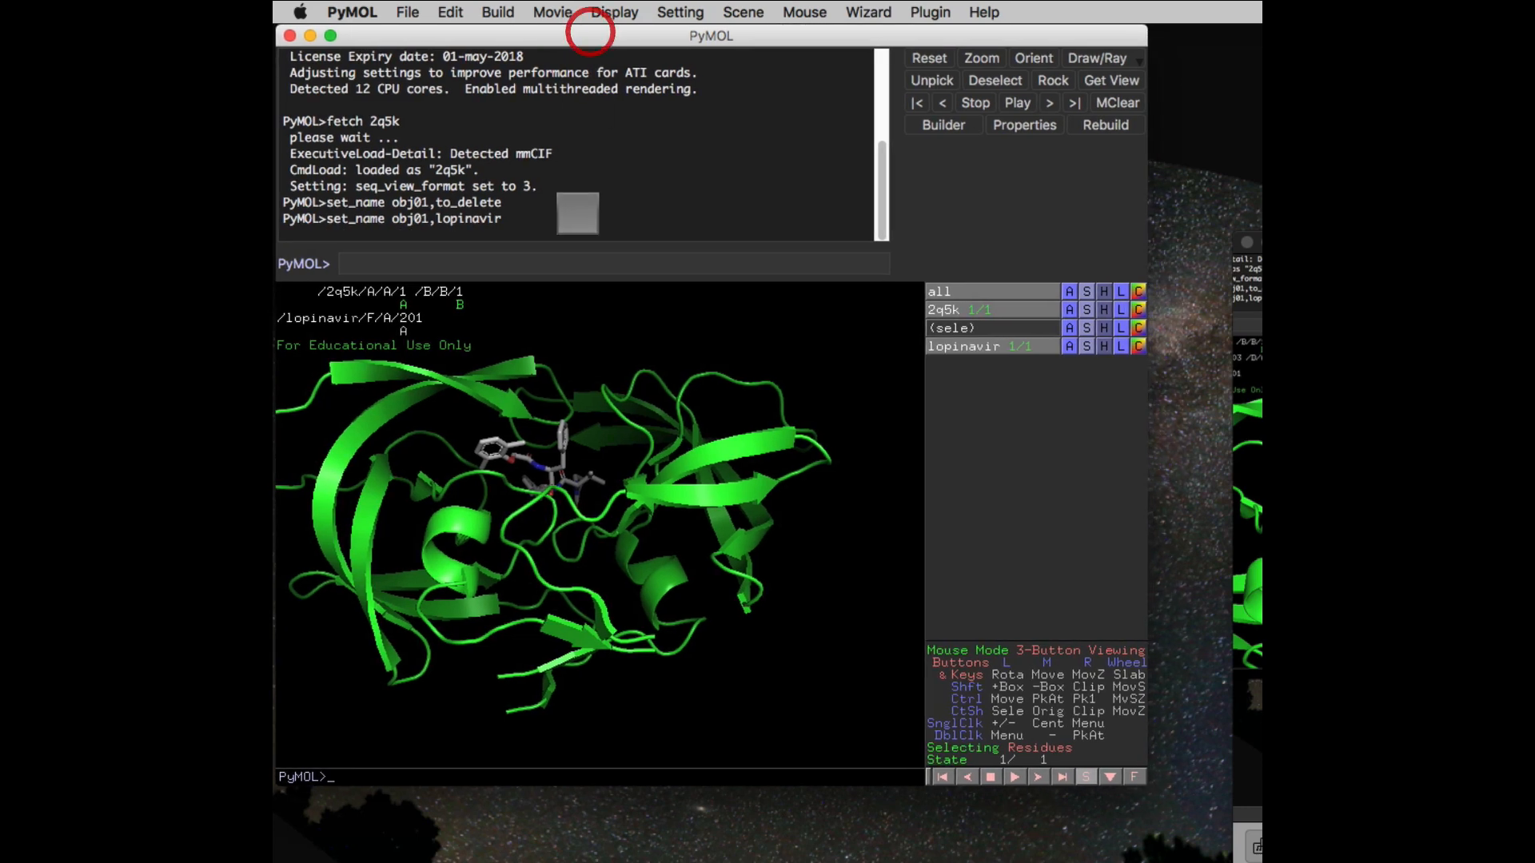
{"action": "right_click_drag", "start_coordinate": [627, 484], "coordinate": [670, 621]}
{"action": "middle_click_drag", "start_coordinate": [658, 566], "coordinate": [703, 703]}
{"action": "left_click_drag", "start_coordinate": [610, 548], "coordinate": [593, 506]}
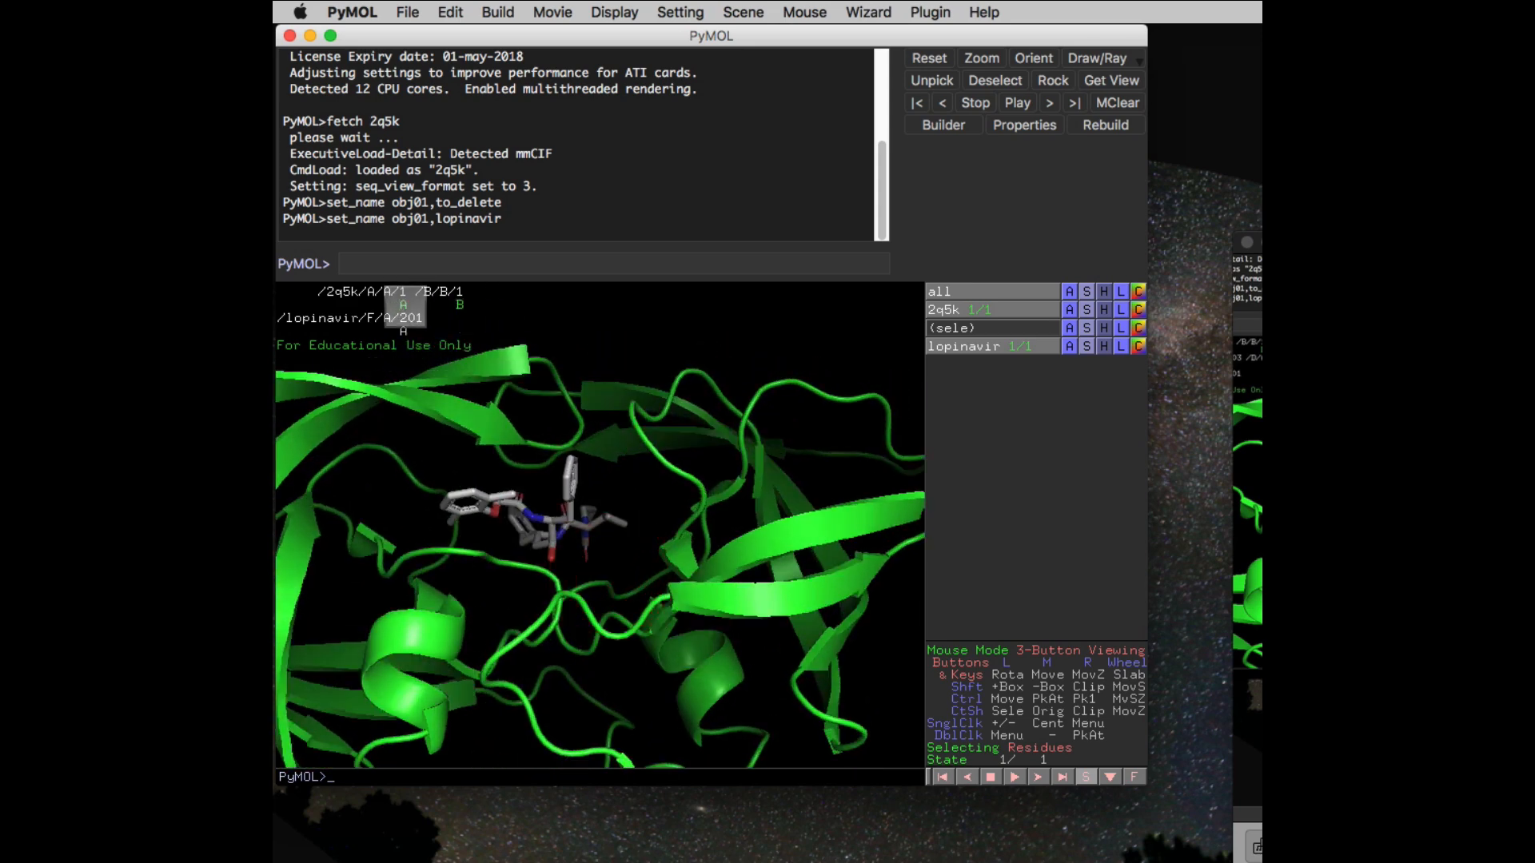
{"action": "left_click", "coordinate": [402, 304]}
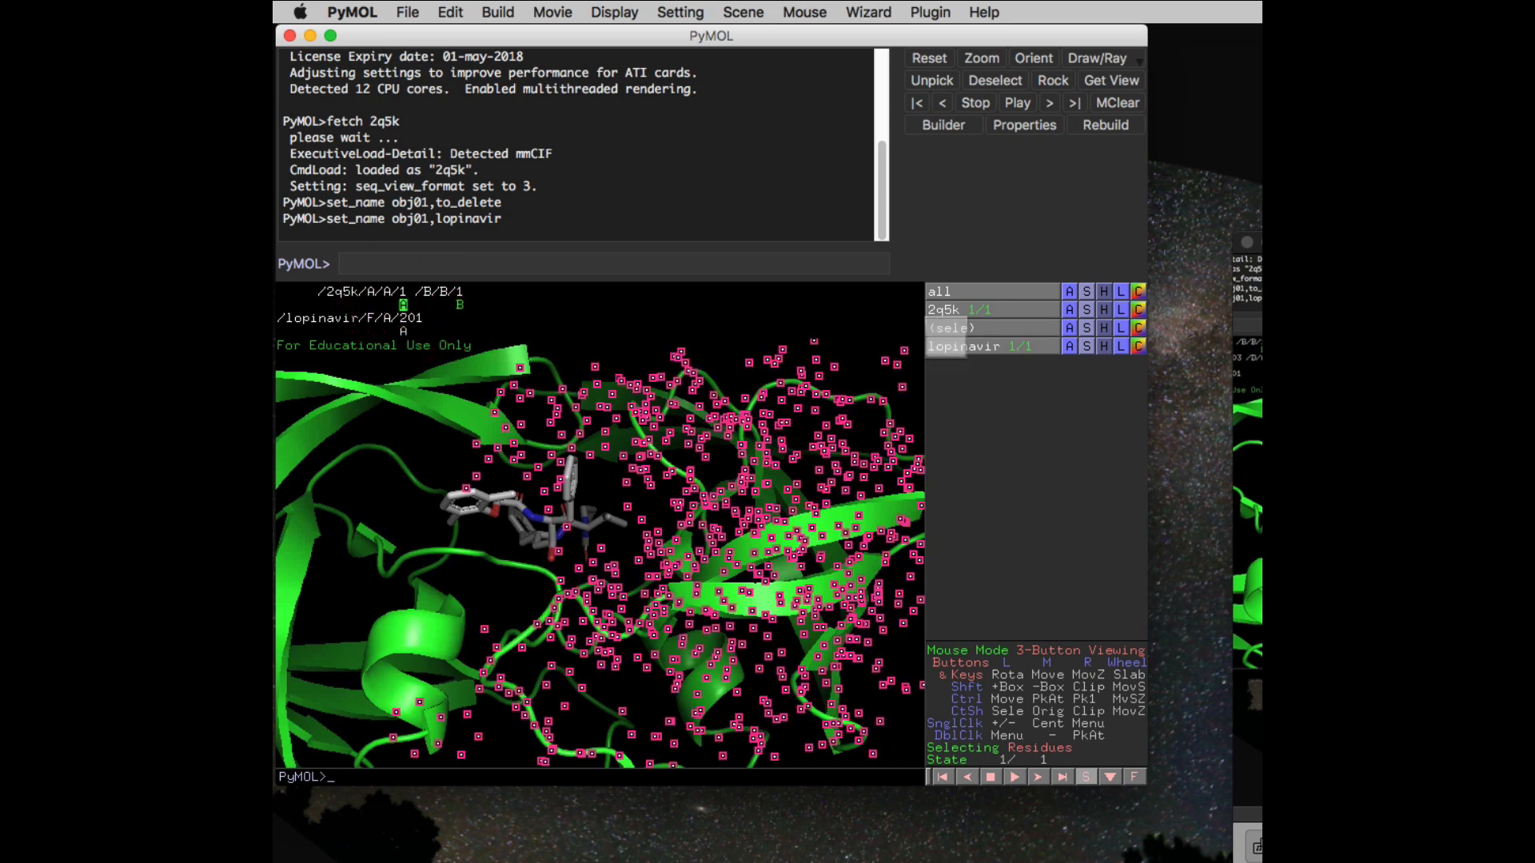
{"action": "left_click", "coordinate": [1069, 328]}
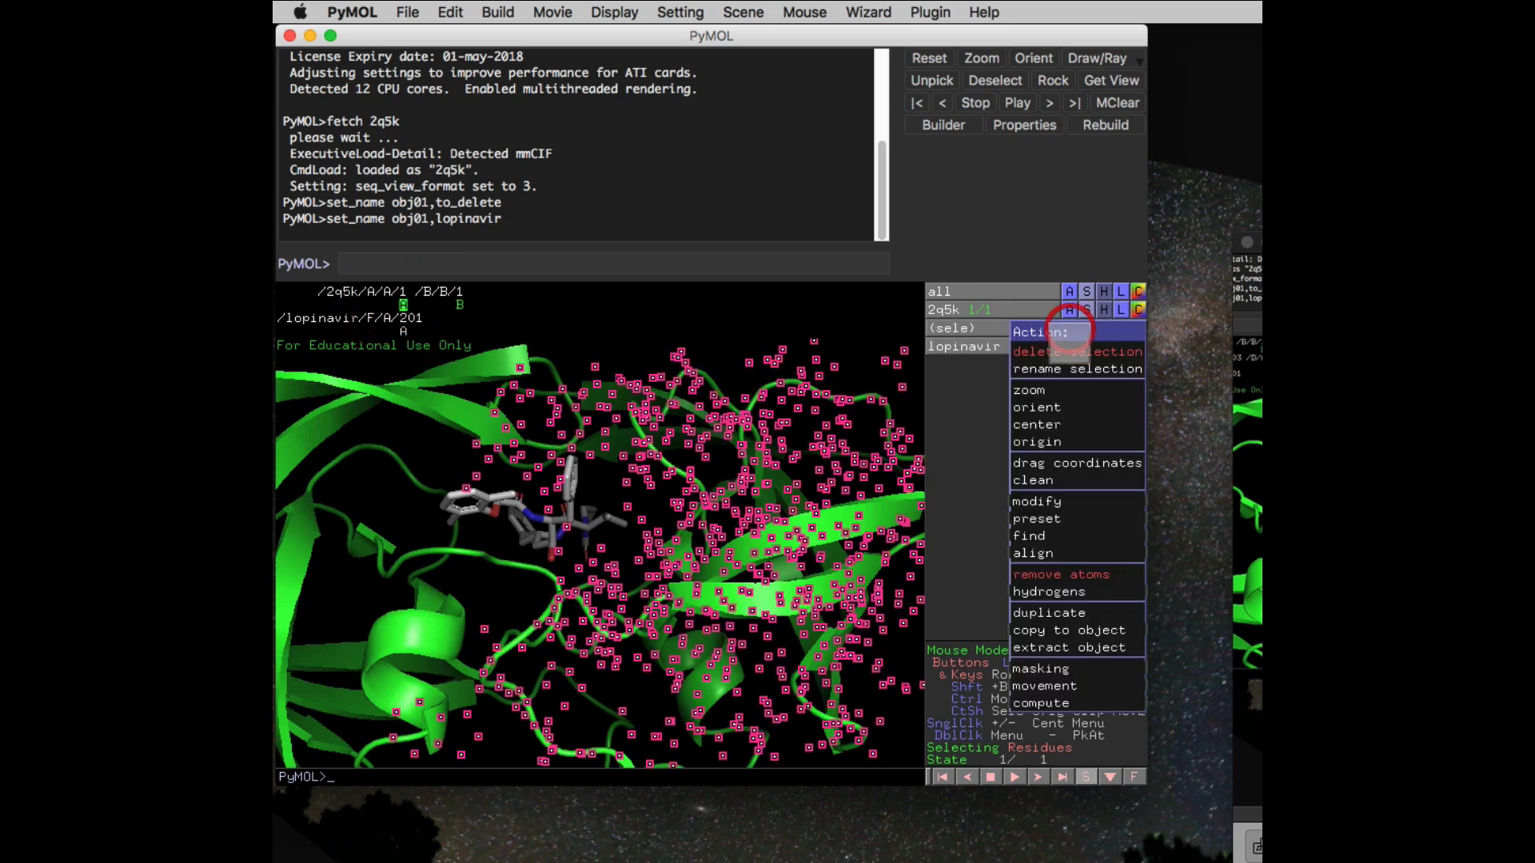
{"action": "left_click", "coordinate": [1056, 647]}
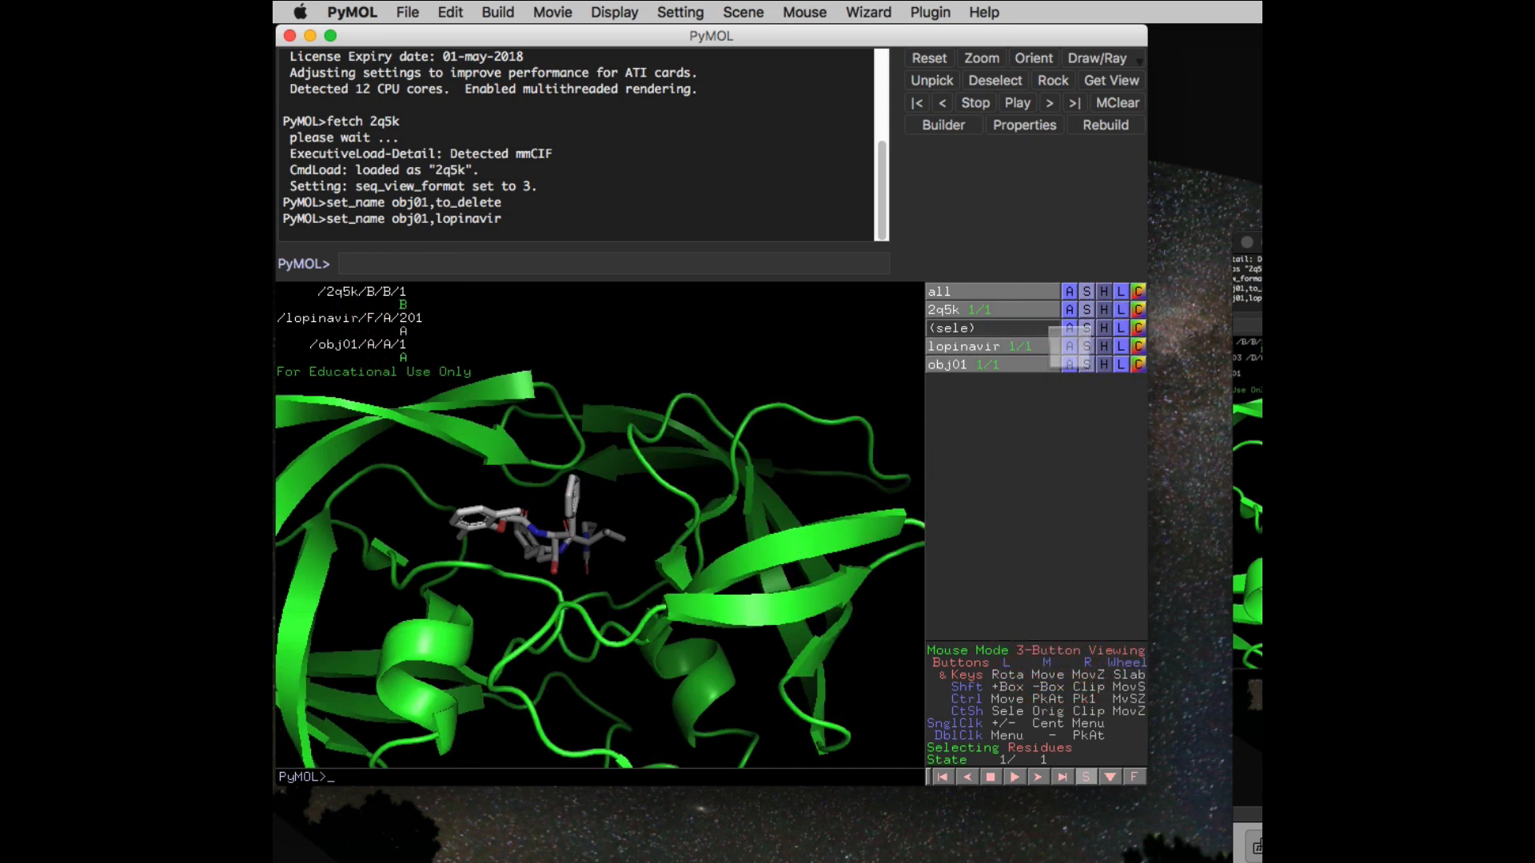
{"action": "left_click", "coordinate": [1053, 422]}
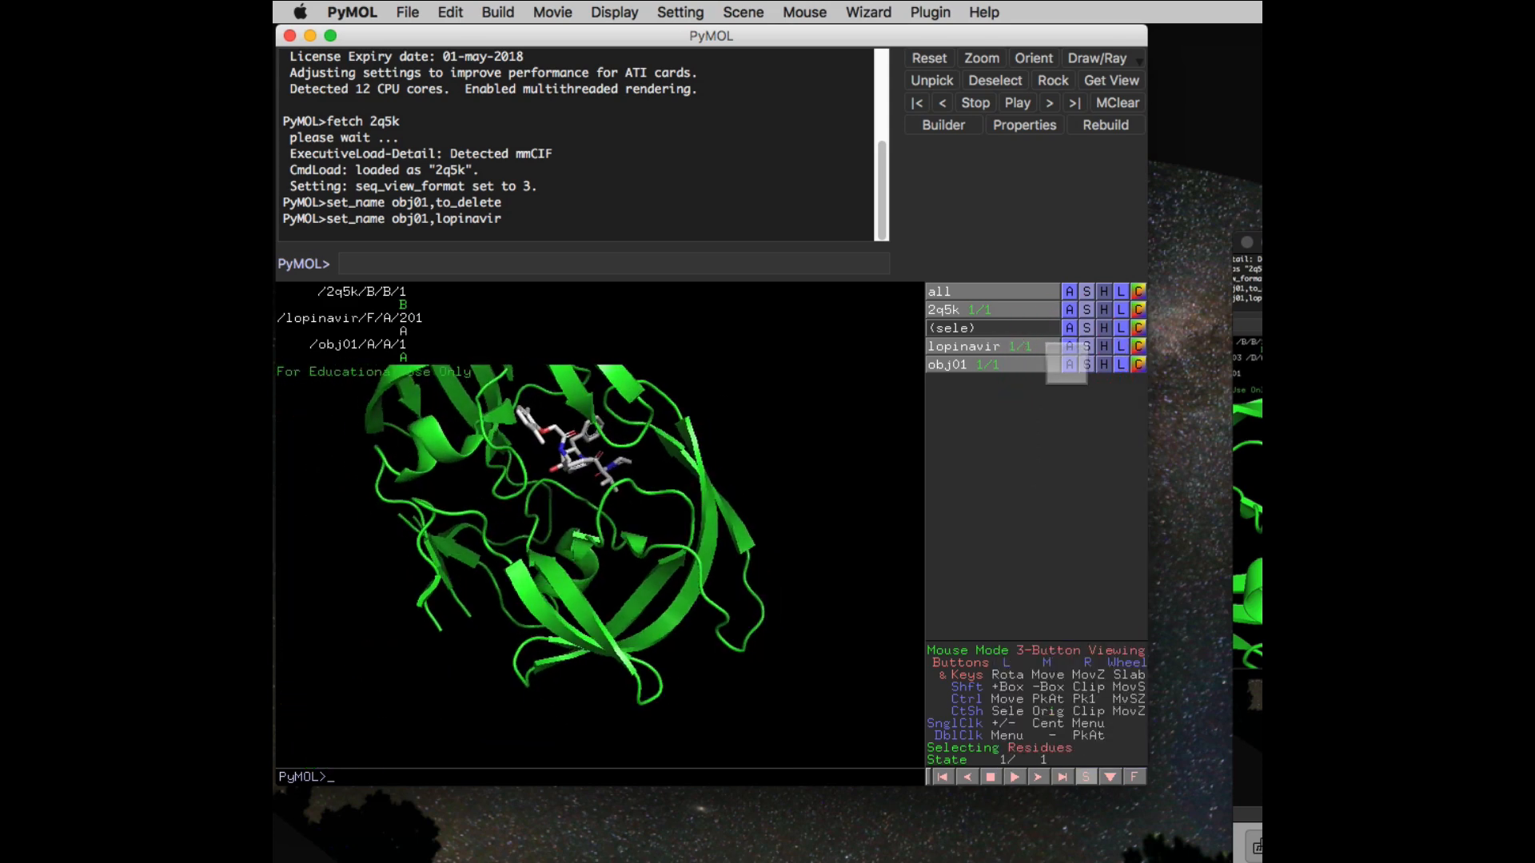
Rename the extracted chain A object to chainA
{"action": "left_click", "coordinate": [1069, 364]}
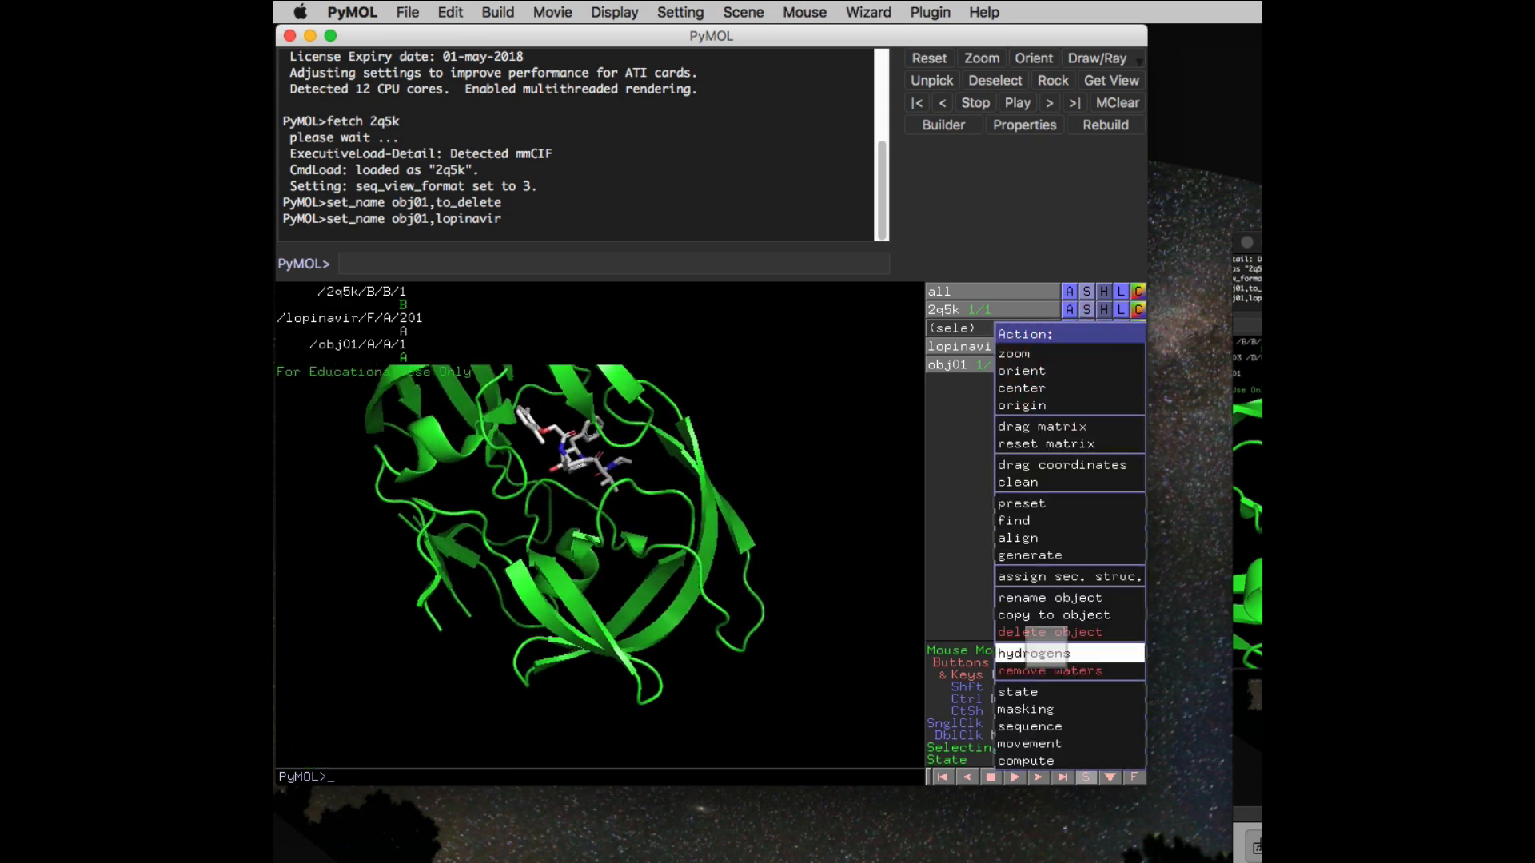
{"action": "left_click", "coordinate": [1051, 597]}
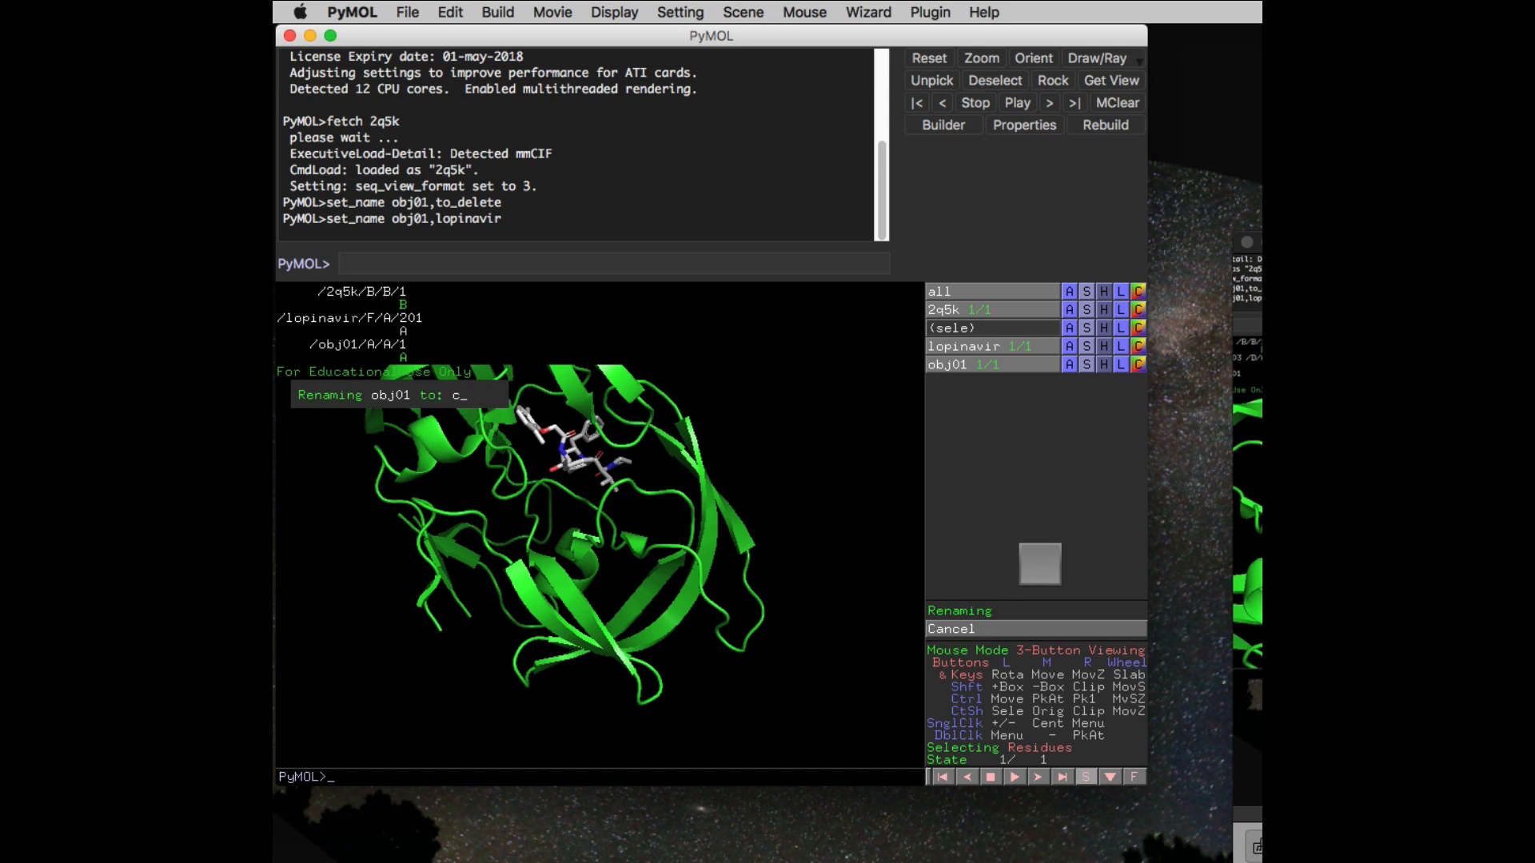
{"action": "type", "text": "chainA"}
{"action": "key", "text": "Return"}
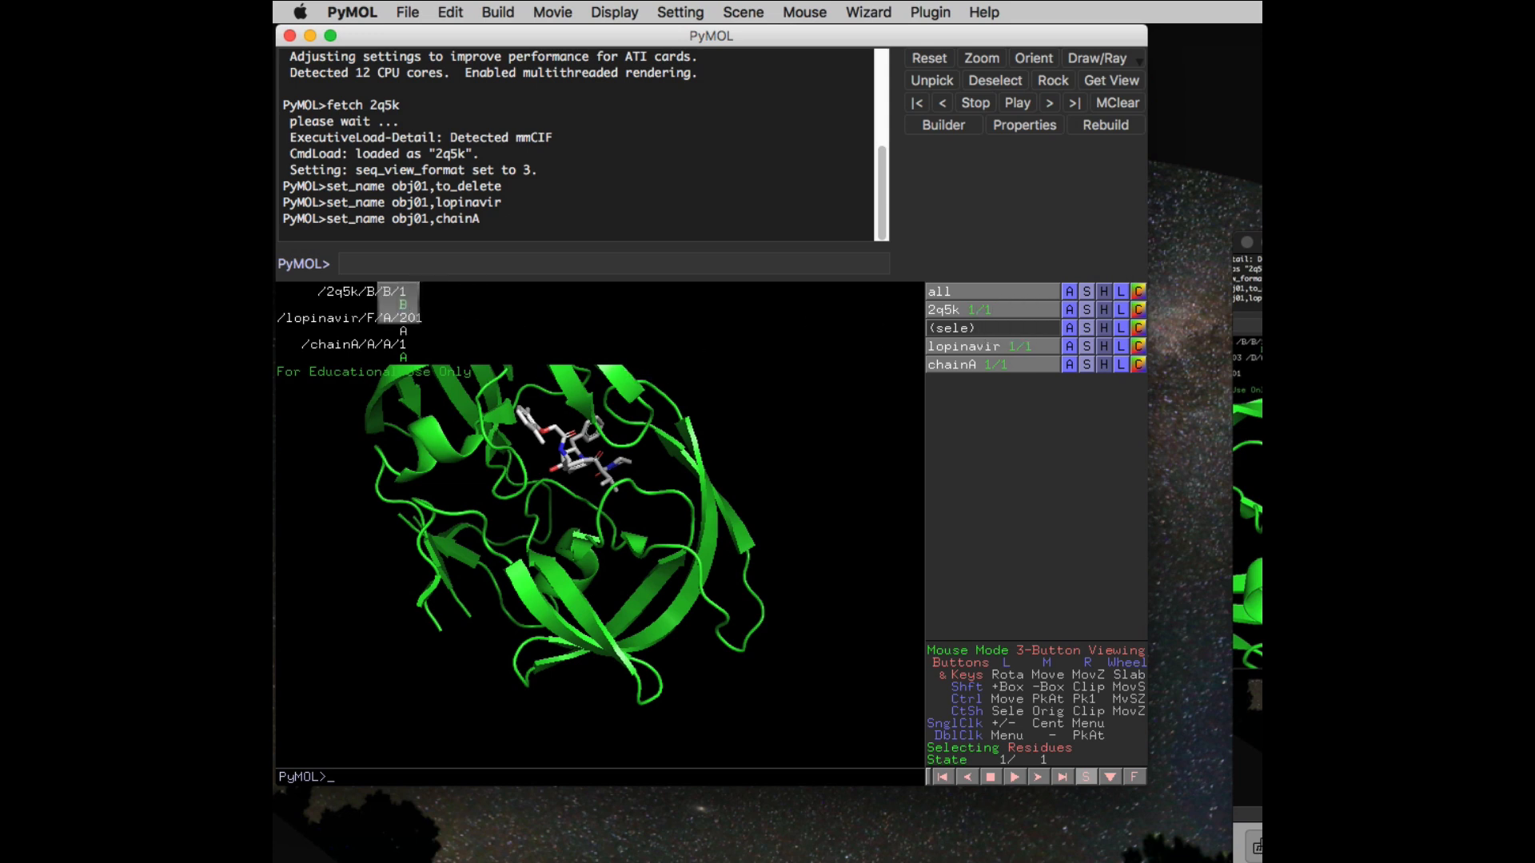
Extract chain B from 2q5k into its own object and rename it chainB
{"action": "left_click", "coordinate": [403, 305]}
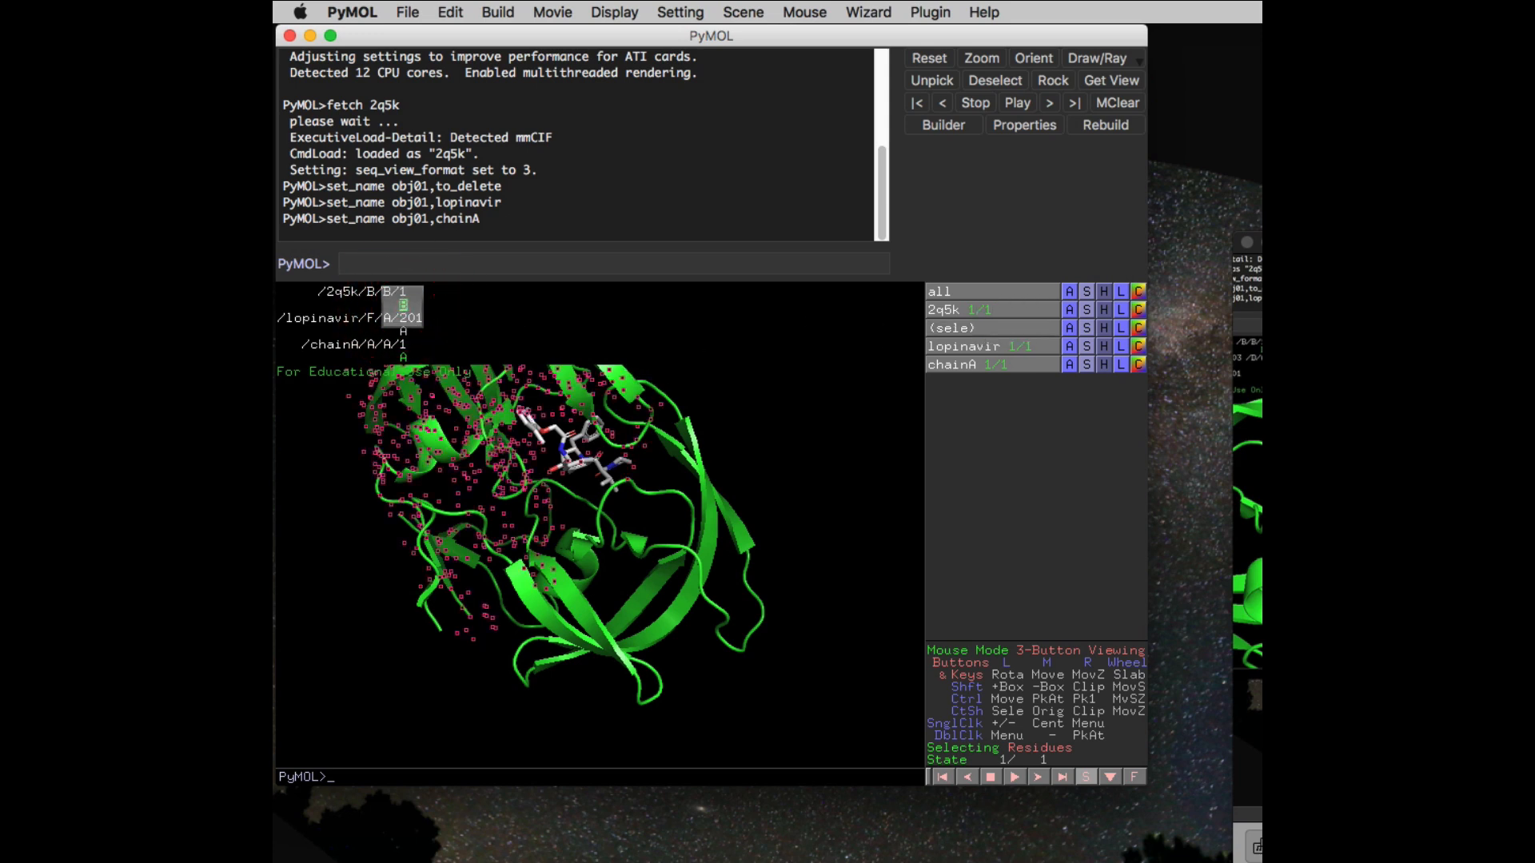
{"action": "left_click", "coordinate": [1068, 327]}
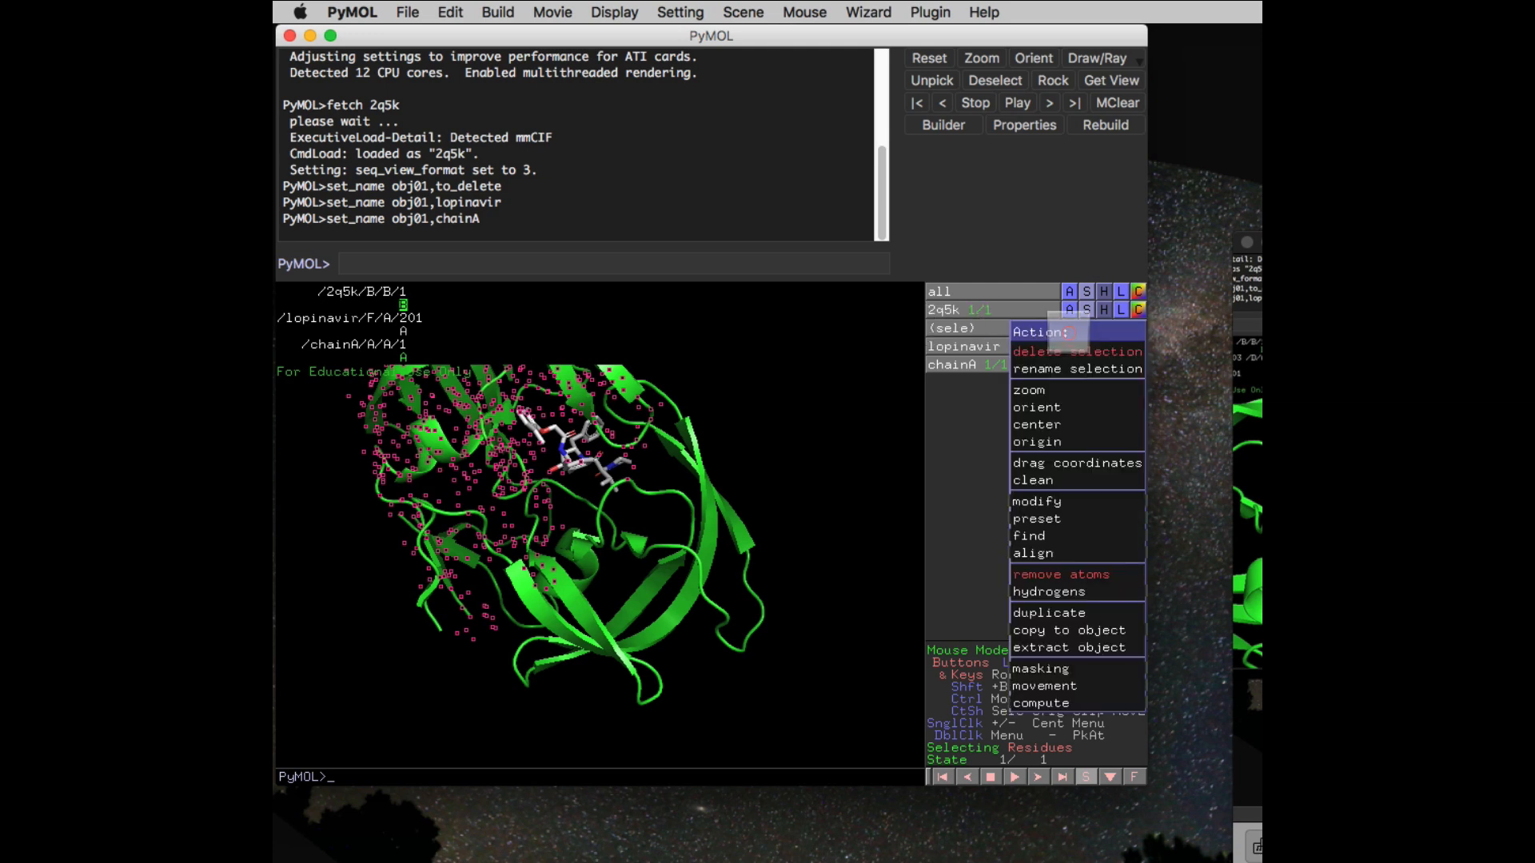
{"action": "left_click", "coordinate": [1054, 637]}
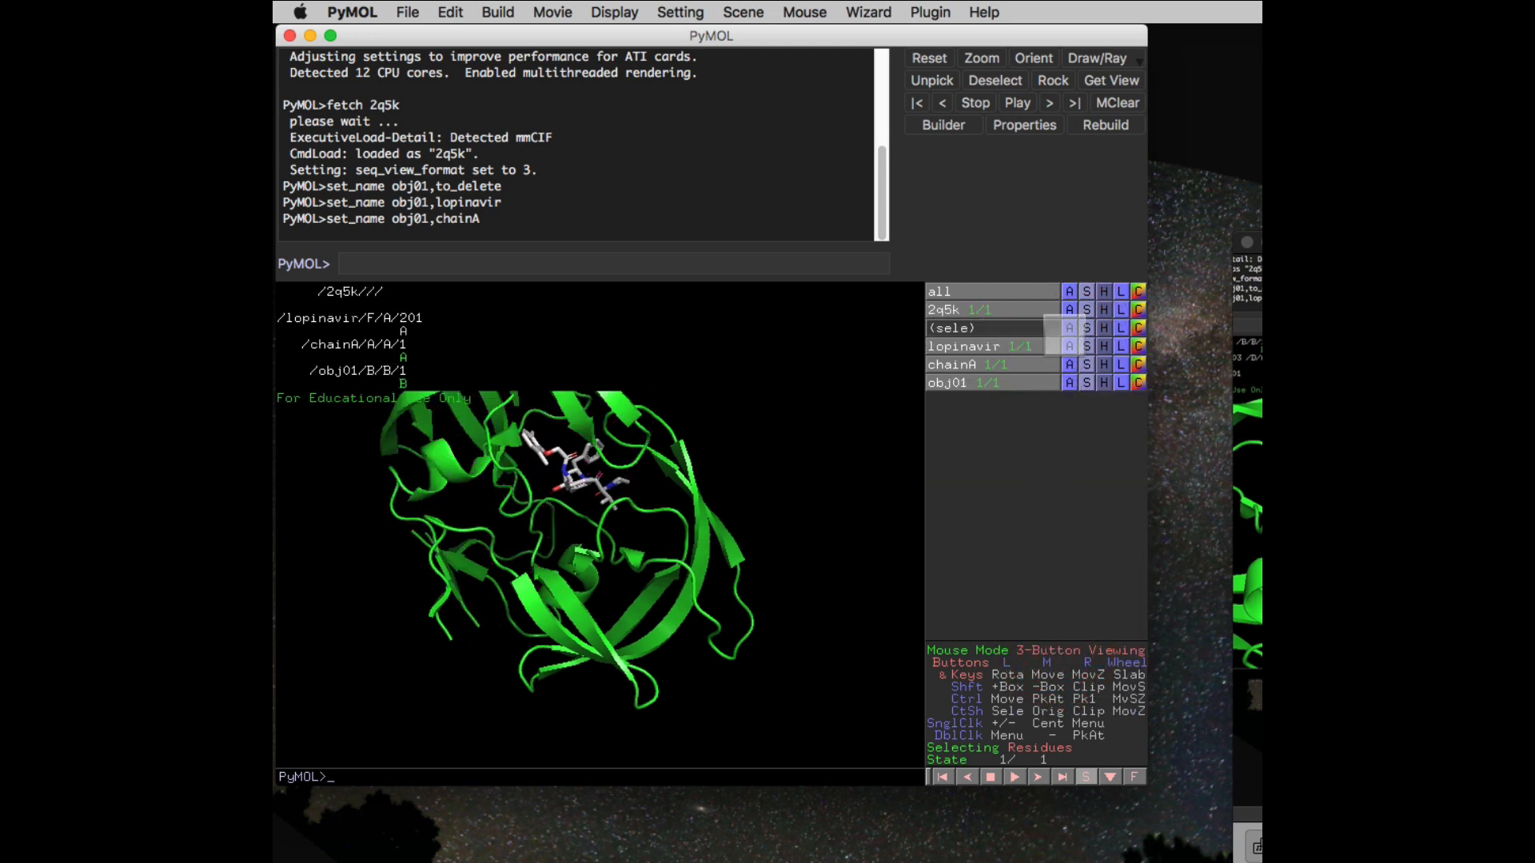
{"action": "left_click", "coordinate": [1069, 383]}
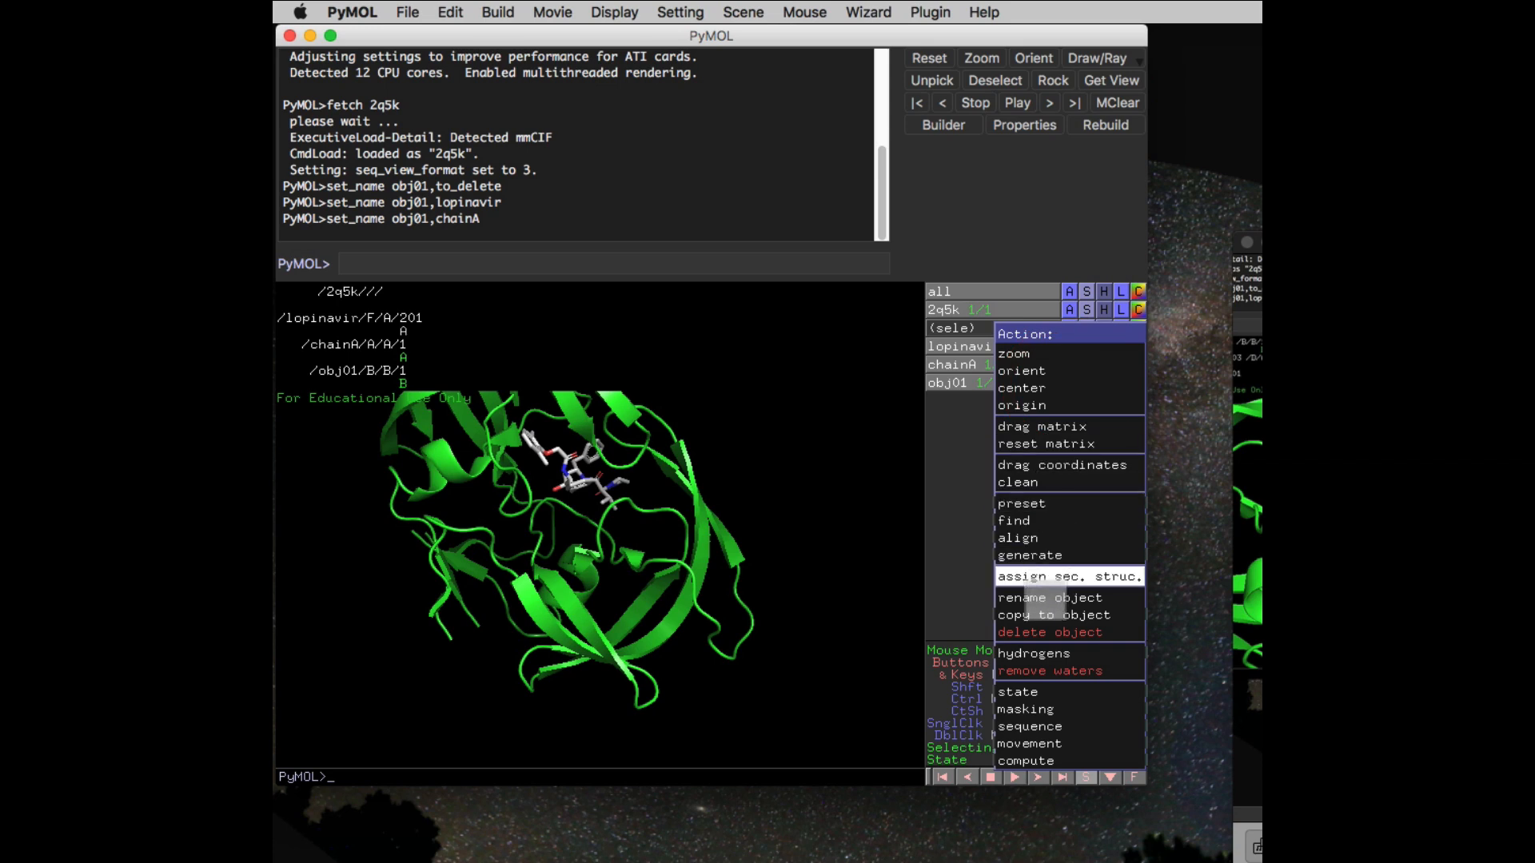
{"action": "left_click", "coordinate": [1047, 598]}
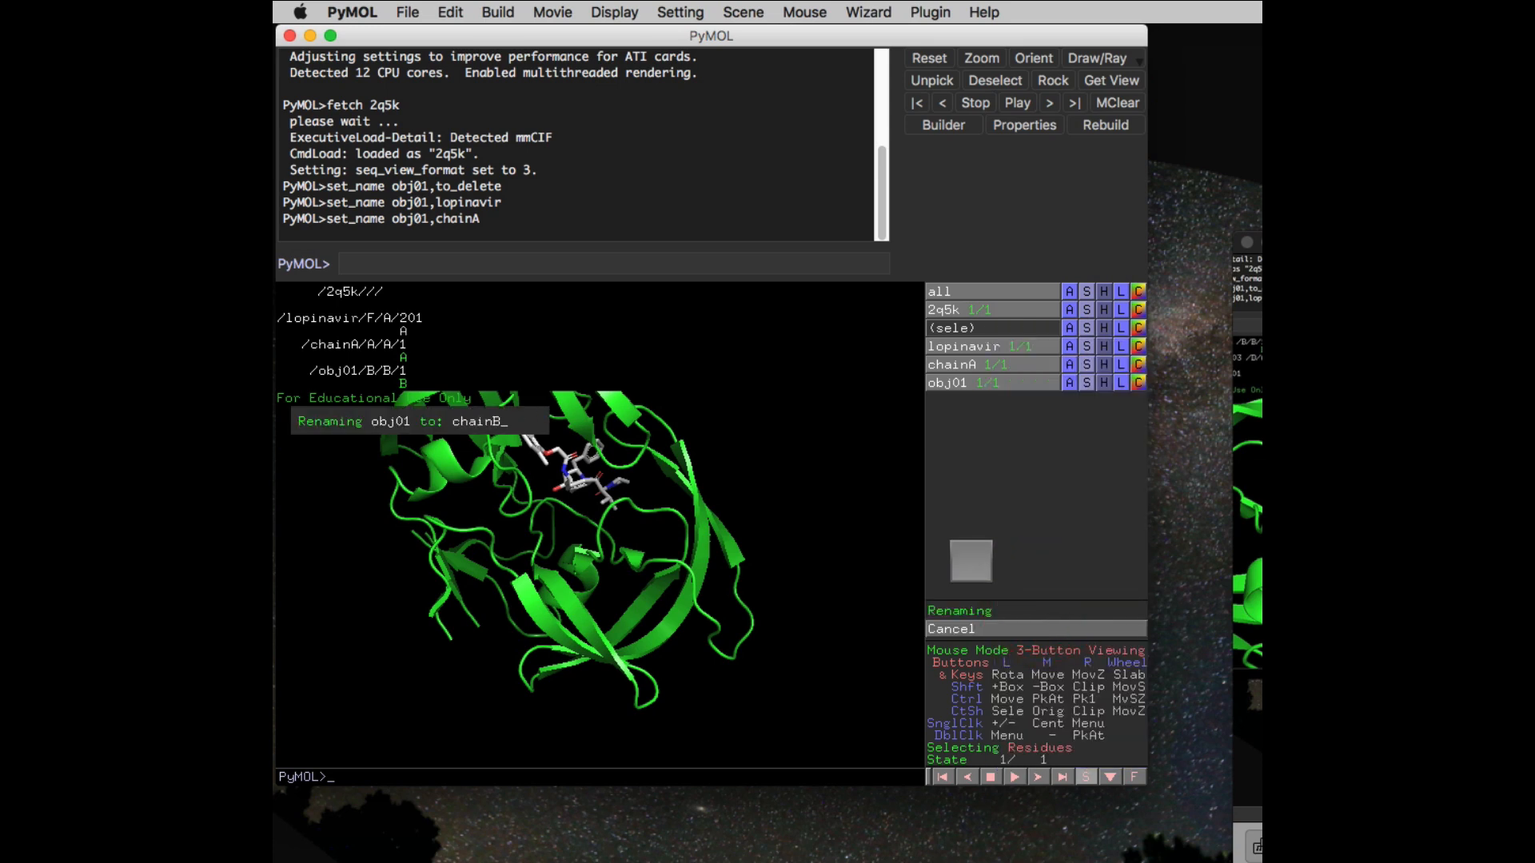
{"action": "key", "text": "Return"}
Save the session as pymol_test1.pse in the week10 folder under Documents/courses/305_17/week9
{"action": "left_click_drag", "start_coordinate": [792, 377], "coordinate": [771, 239]}
{"action": "left_click_drag", "start_coordinate": [610, 520], "coordinate": [700, 536]}
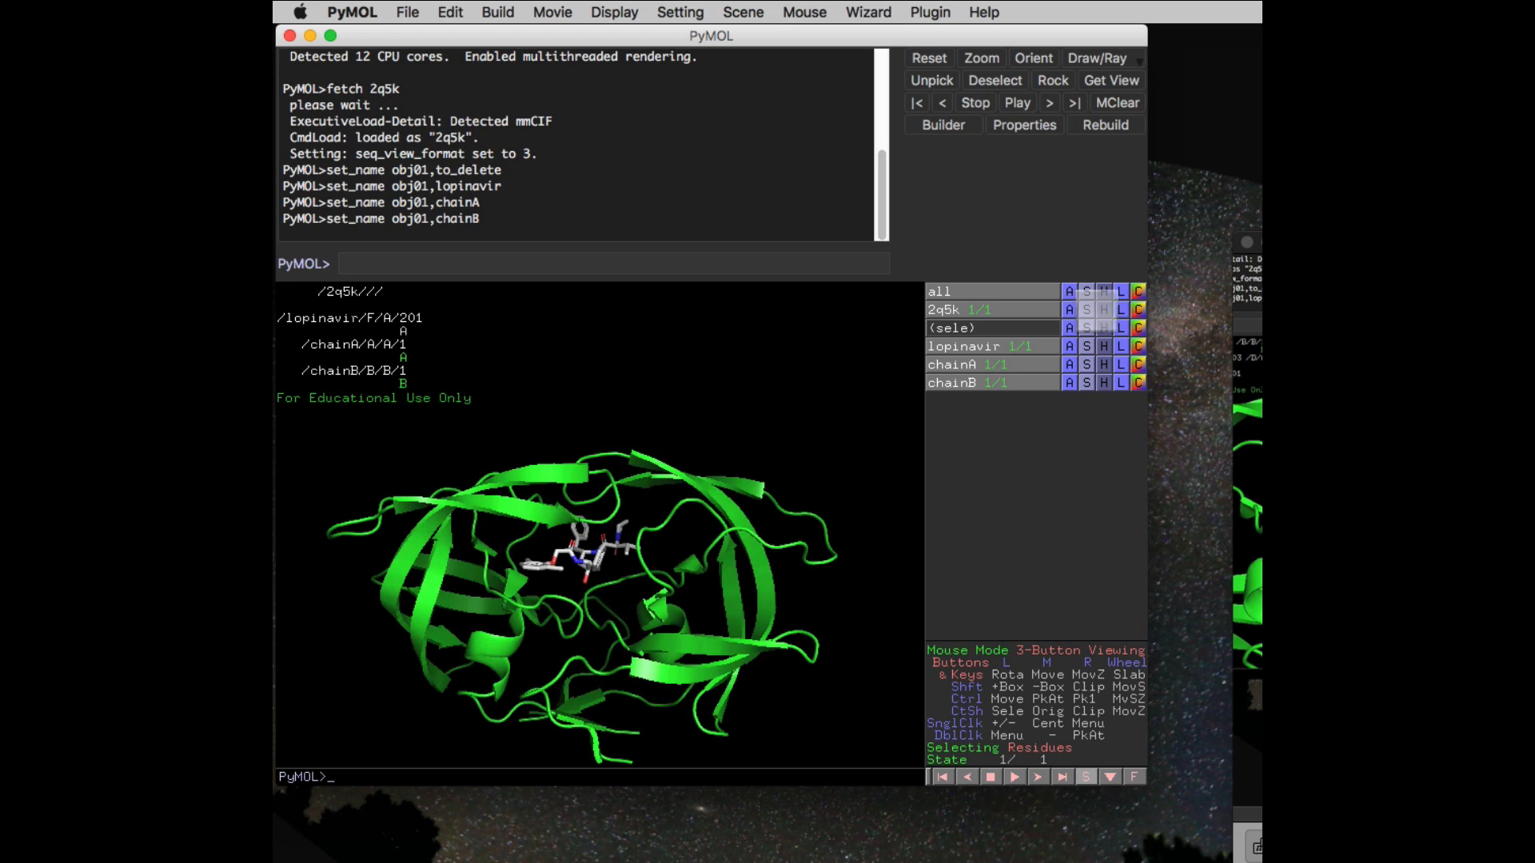
{"action": "left_click", "coordinate": [409, 12]}
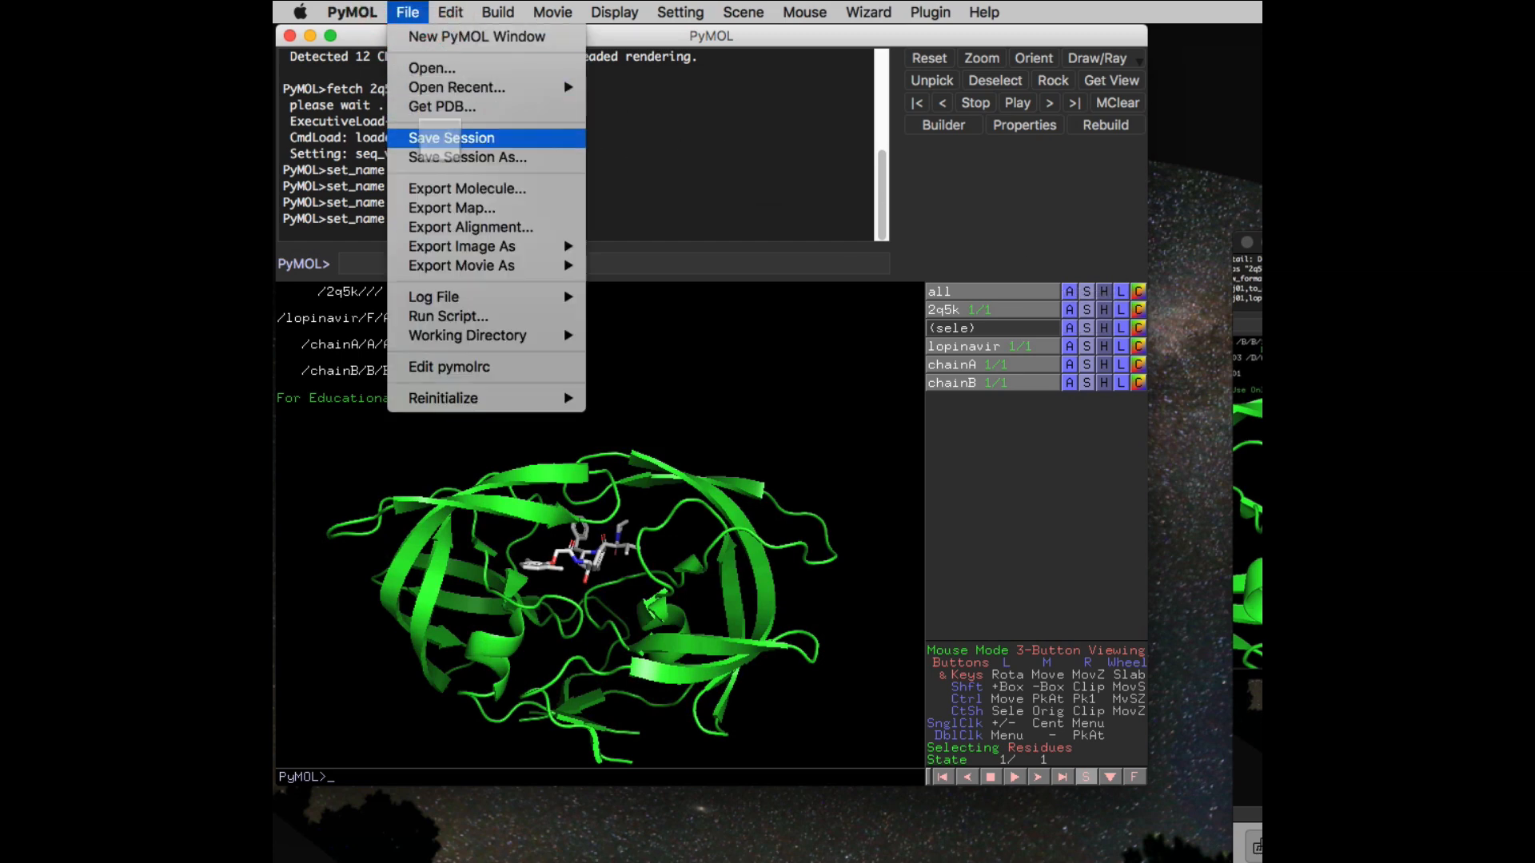
{"action": "left_click", "coordinate": [432, 158]}
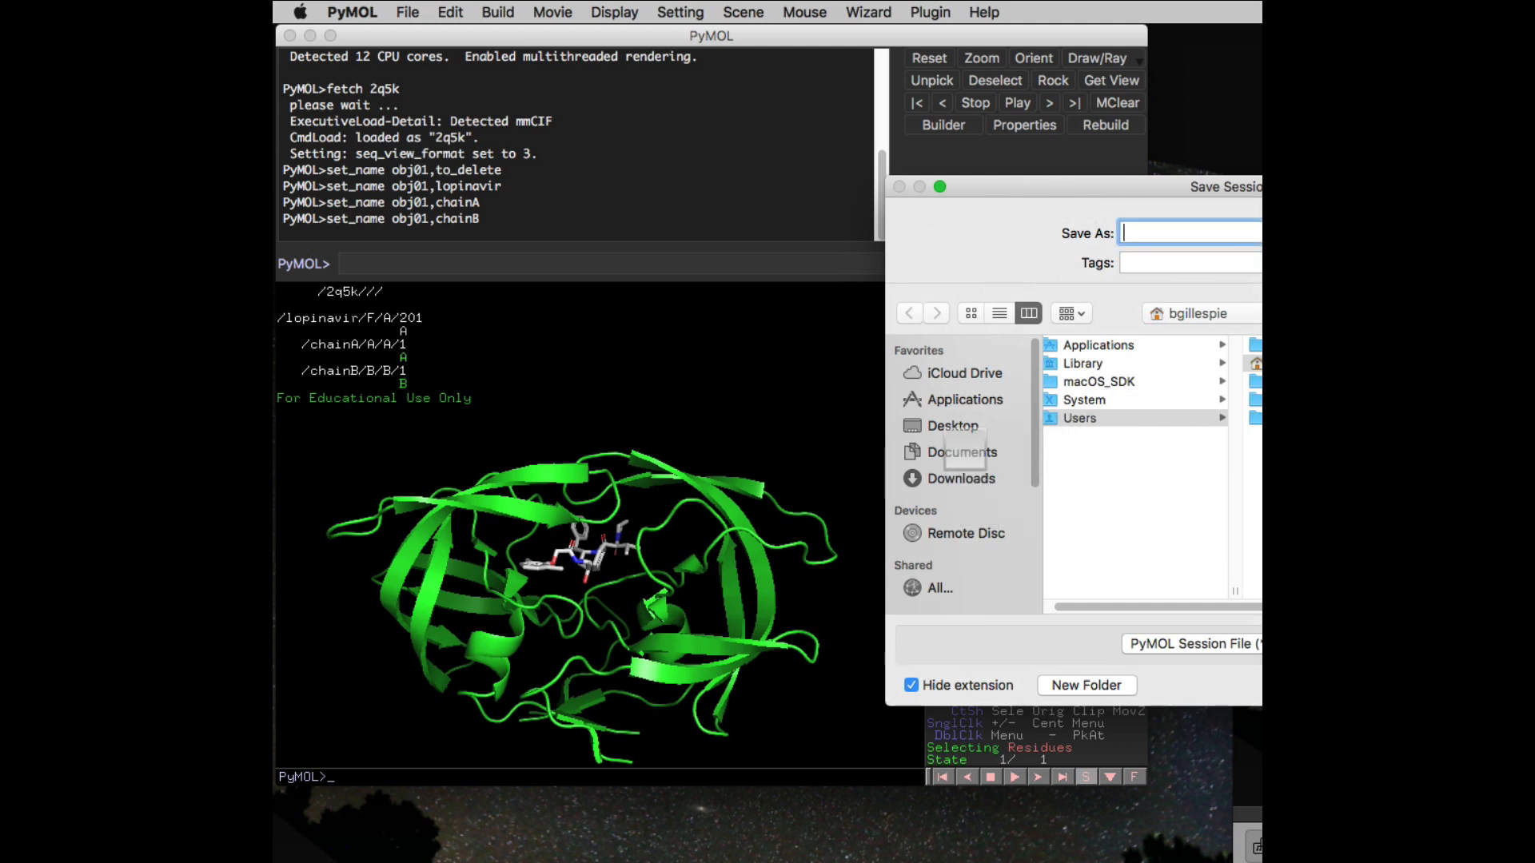
{"action": "left_click_drag", "start_coordinate": [1143, 187], "coordinate": [1451, 200]}
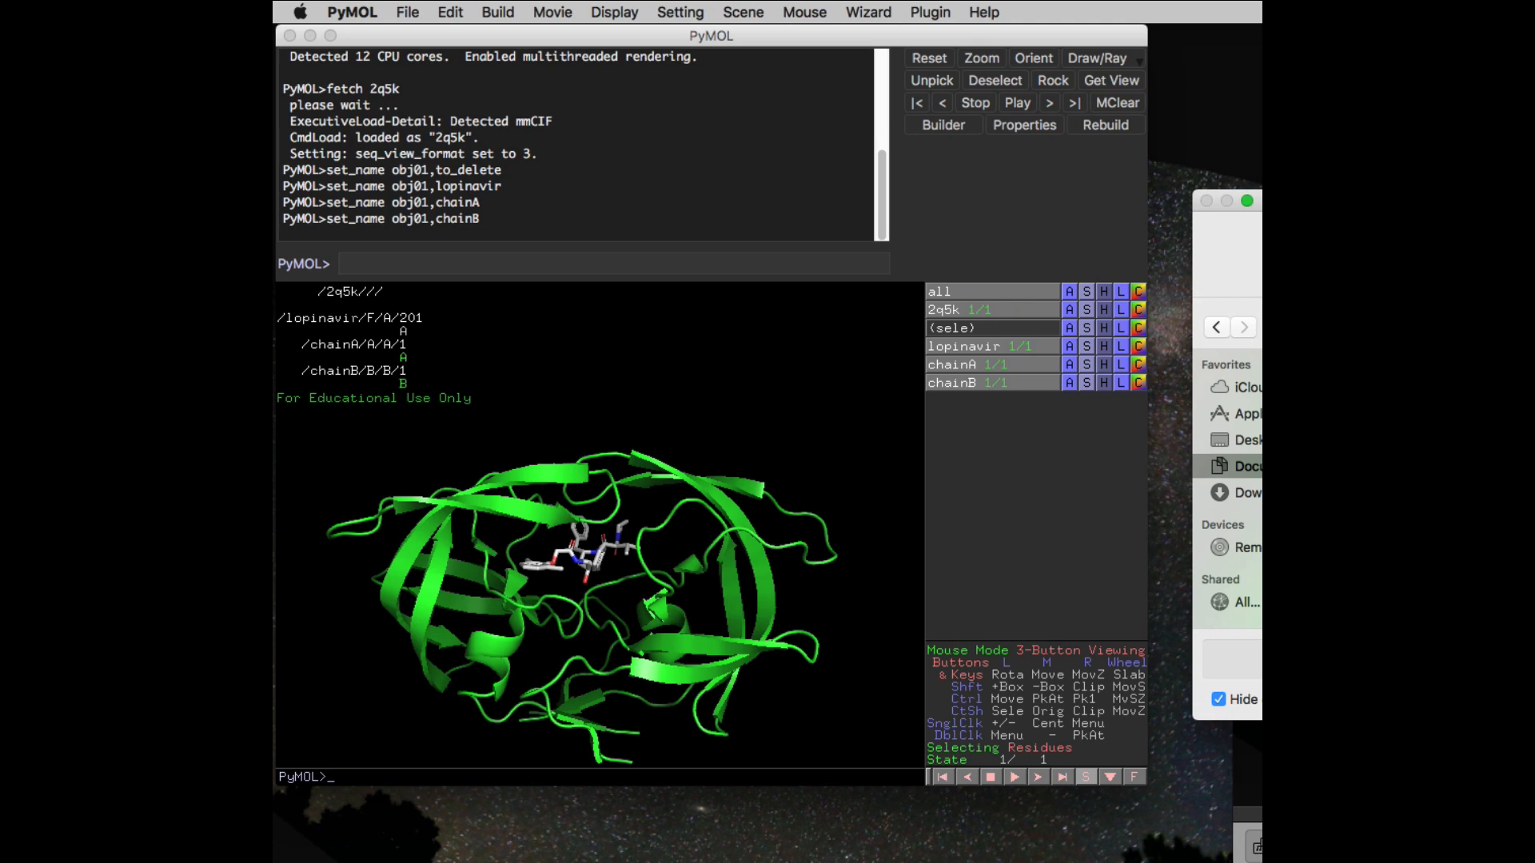
{"action": "key", "text": "Return"}
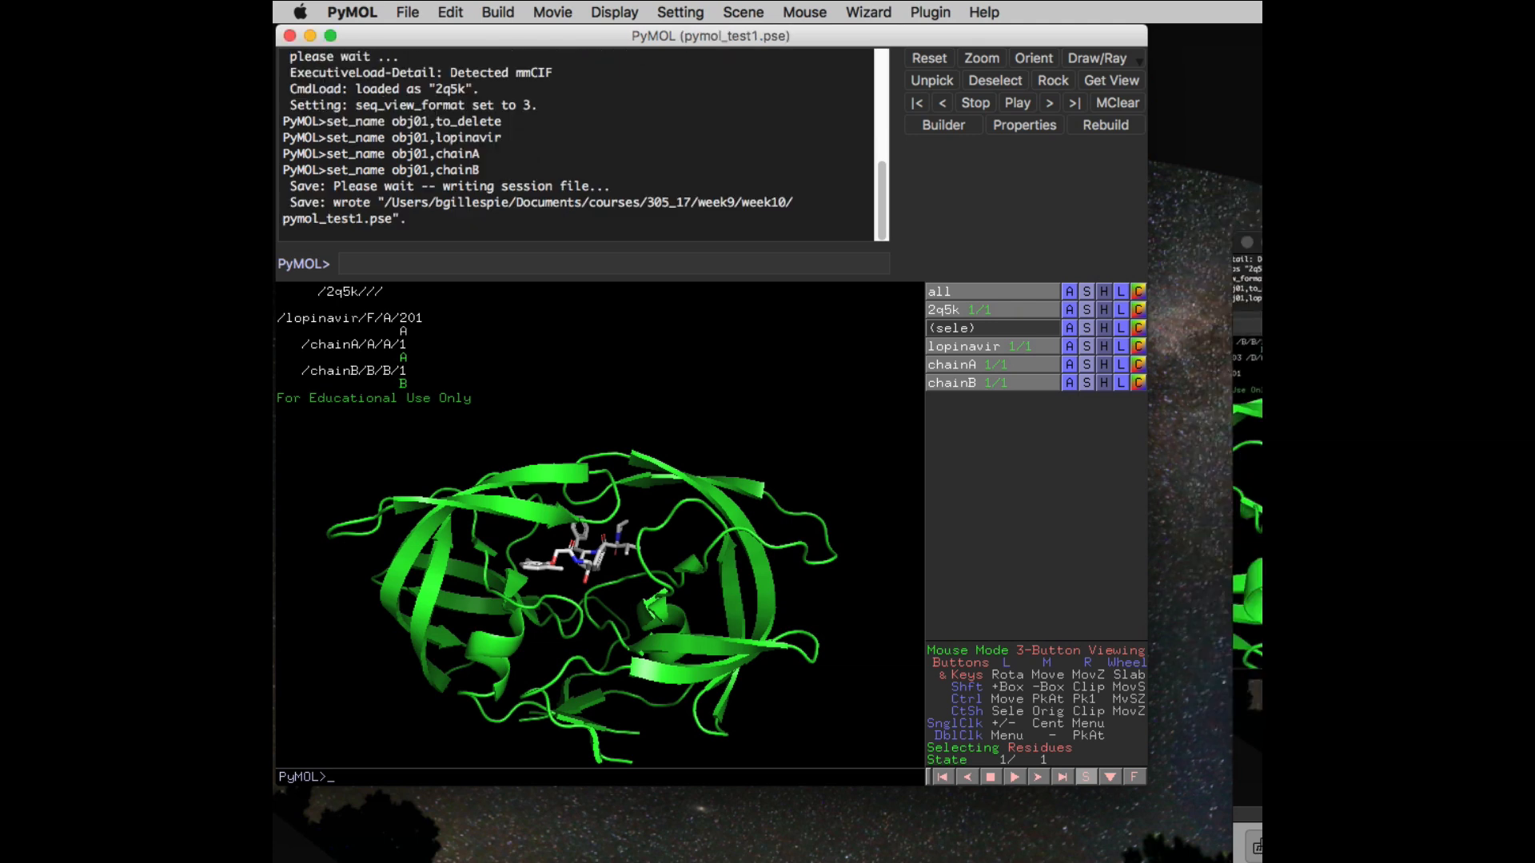
Color the chainA object slate from the blues
{"action": "left_click_drag", "start_coordinate": [499, 513], "coordinate": [495, 503]}
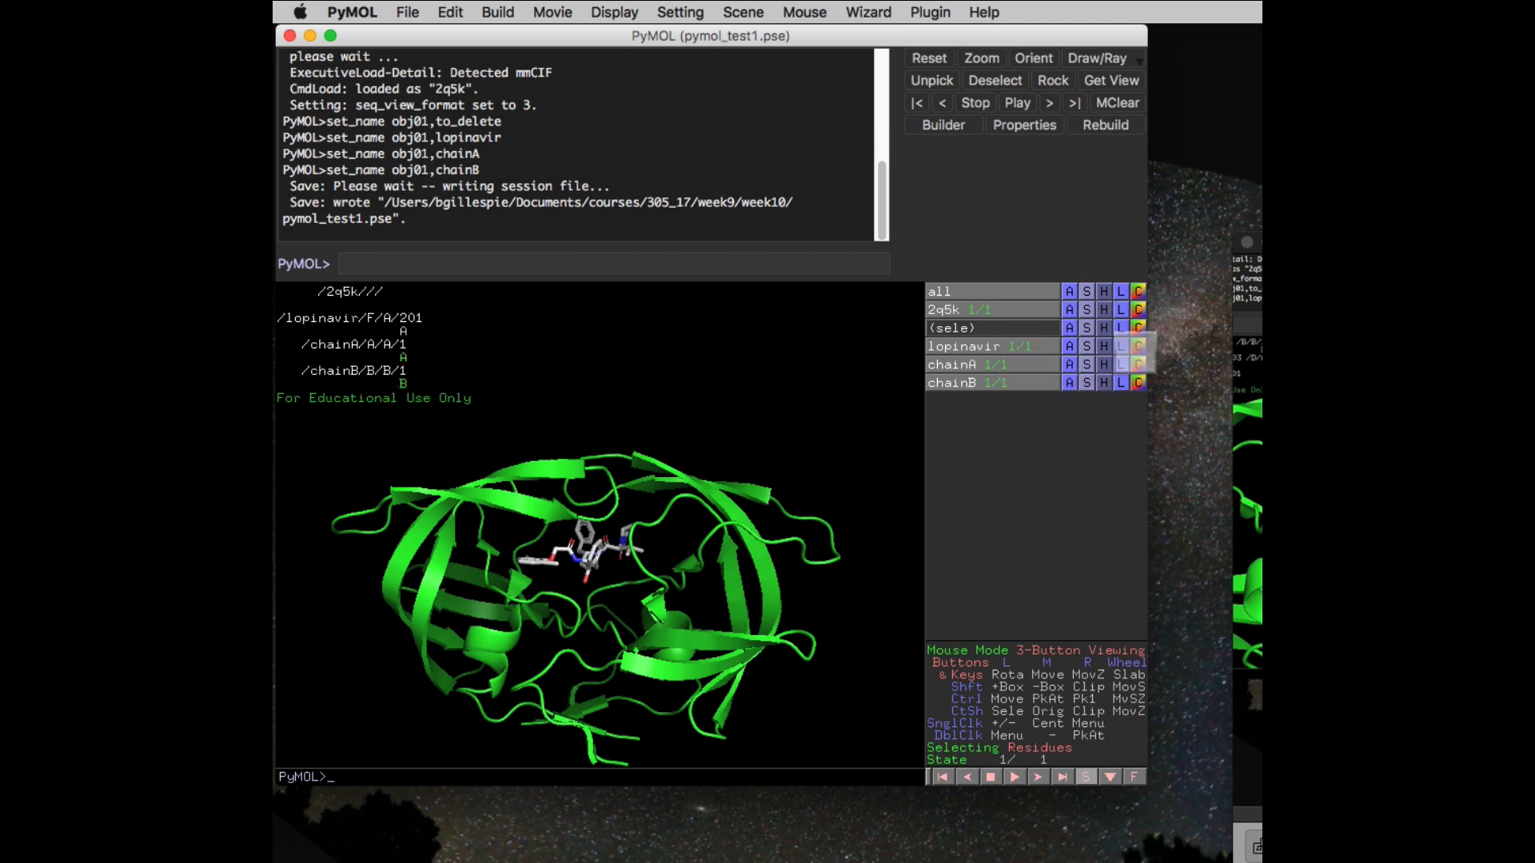
{"action": "left_click", "coordinate": [1138, 364]}
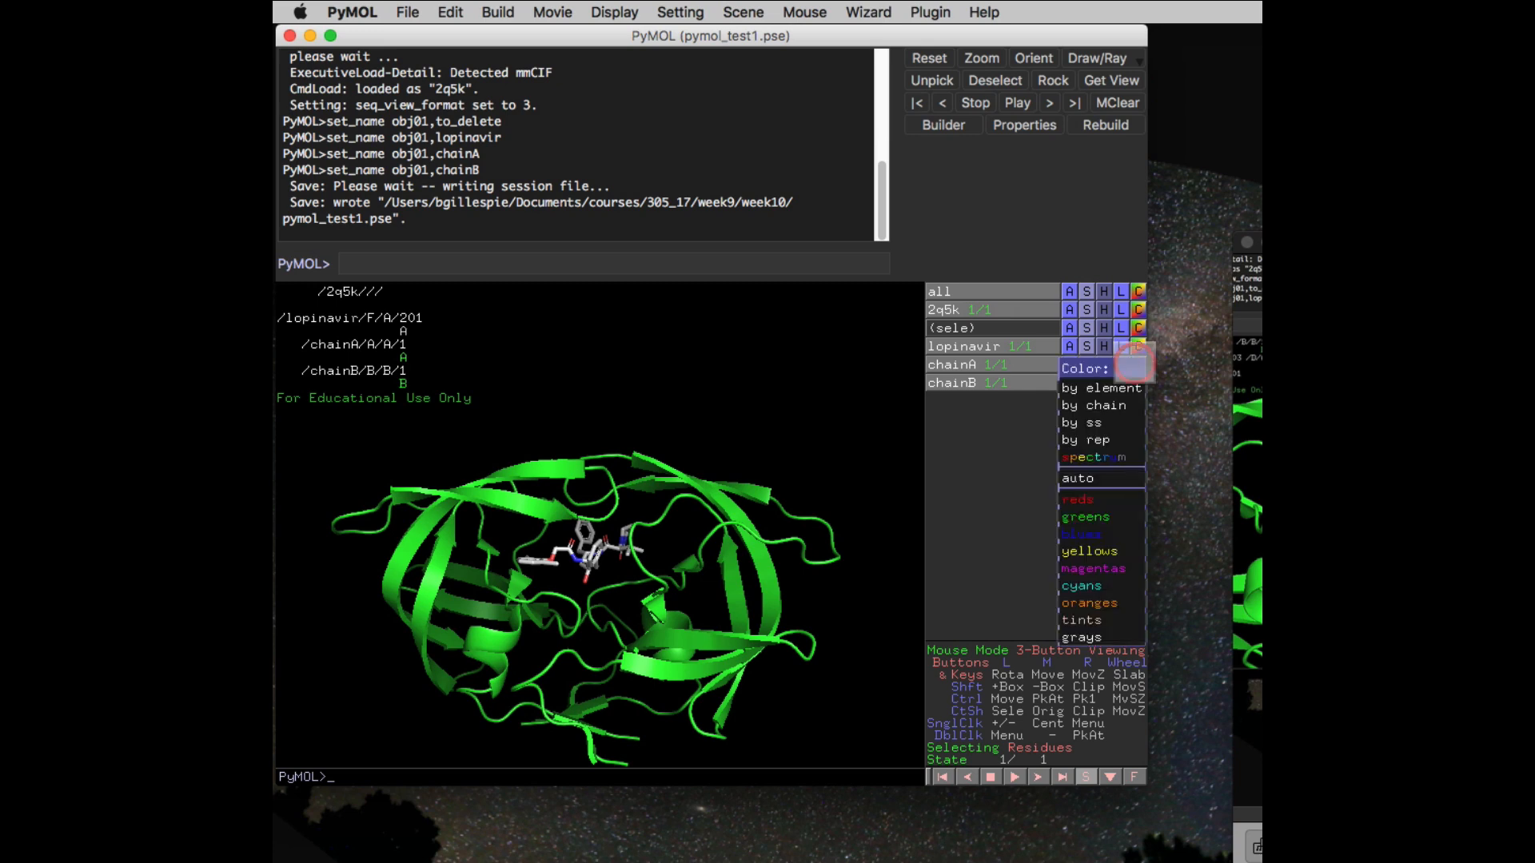
{"action": "mouse_move", "coordinate": [1119, 388]}
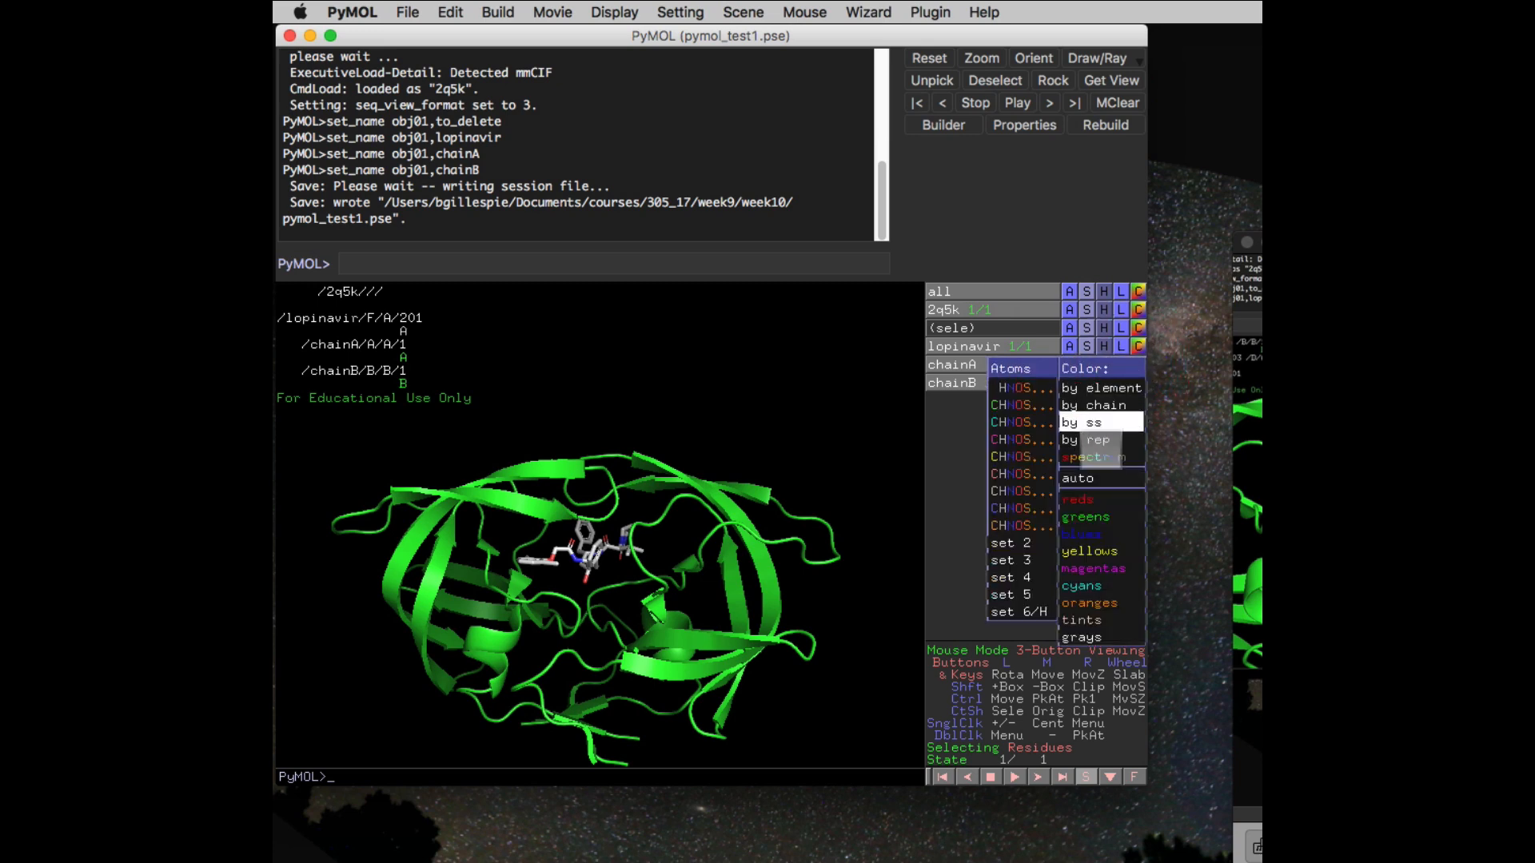
{"action": "mouse_move", "coordinate": [1087, 533]}
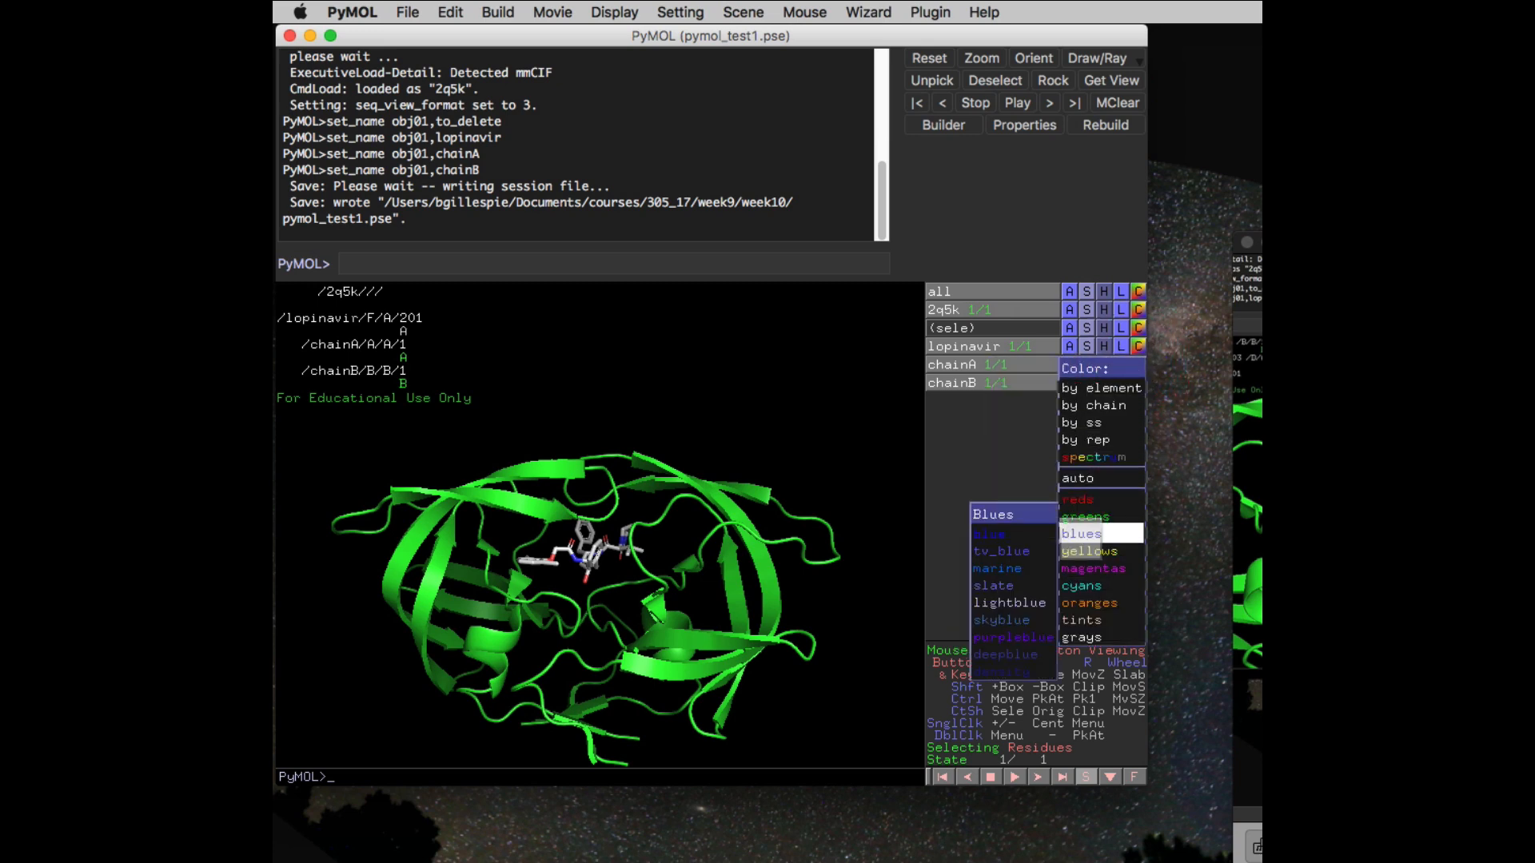
{"action": "left_click", "coordinate": [1013, 566]}
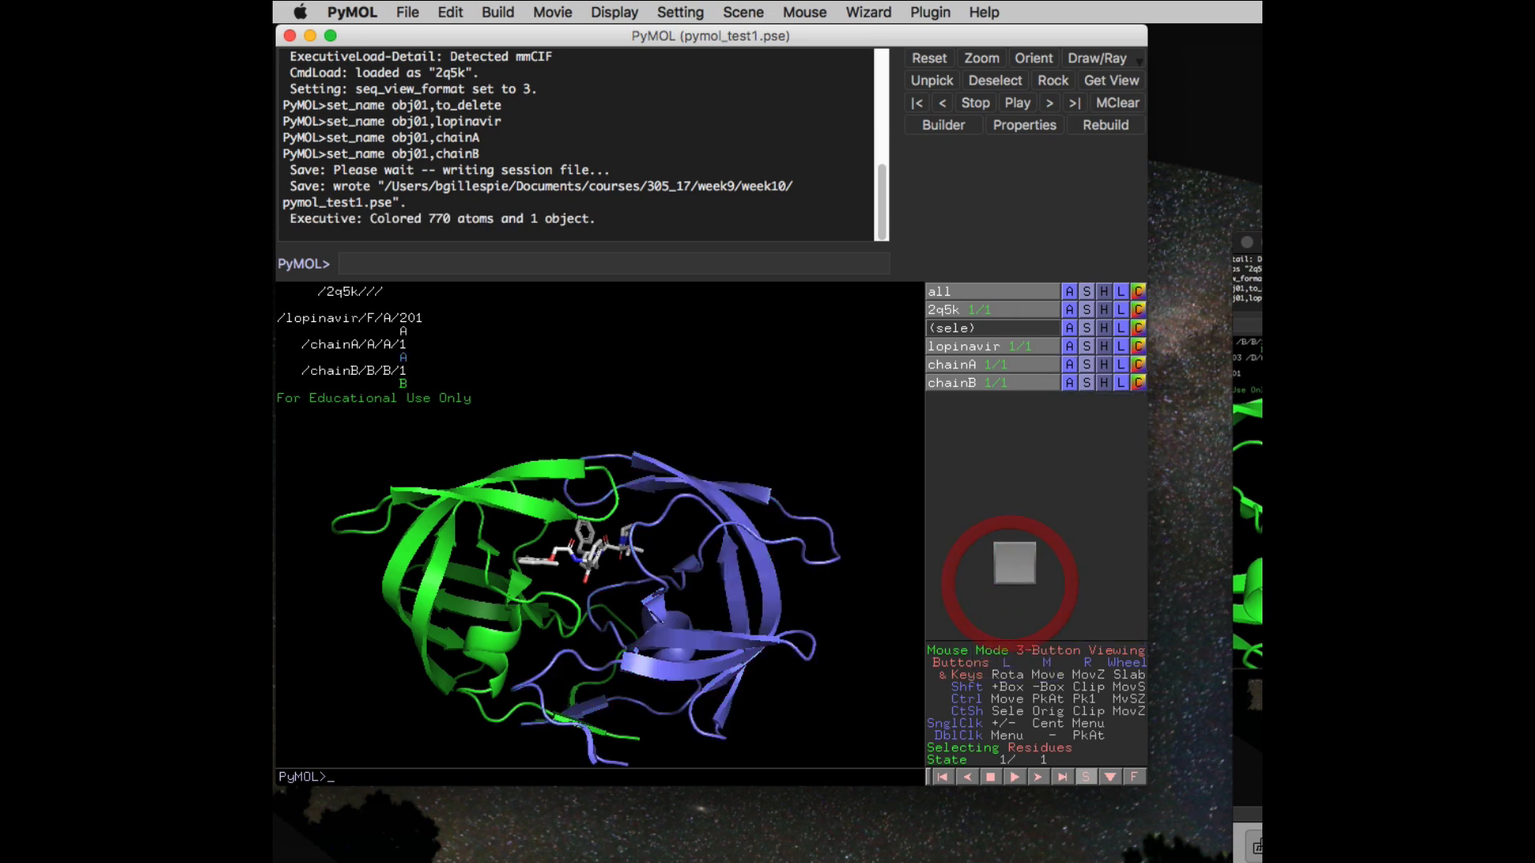
Color the chainB object salmon from the reds
{"action": "left_click", "coordinate": [1136, 383]}
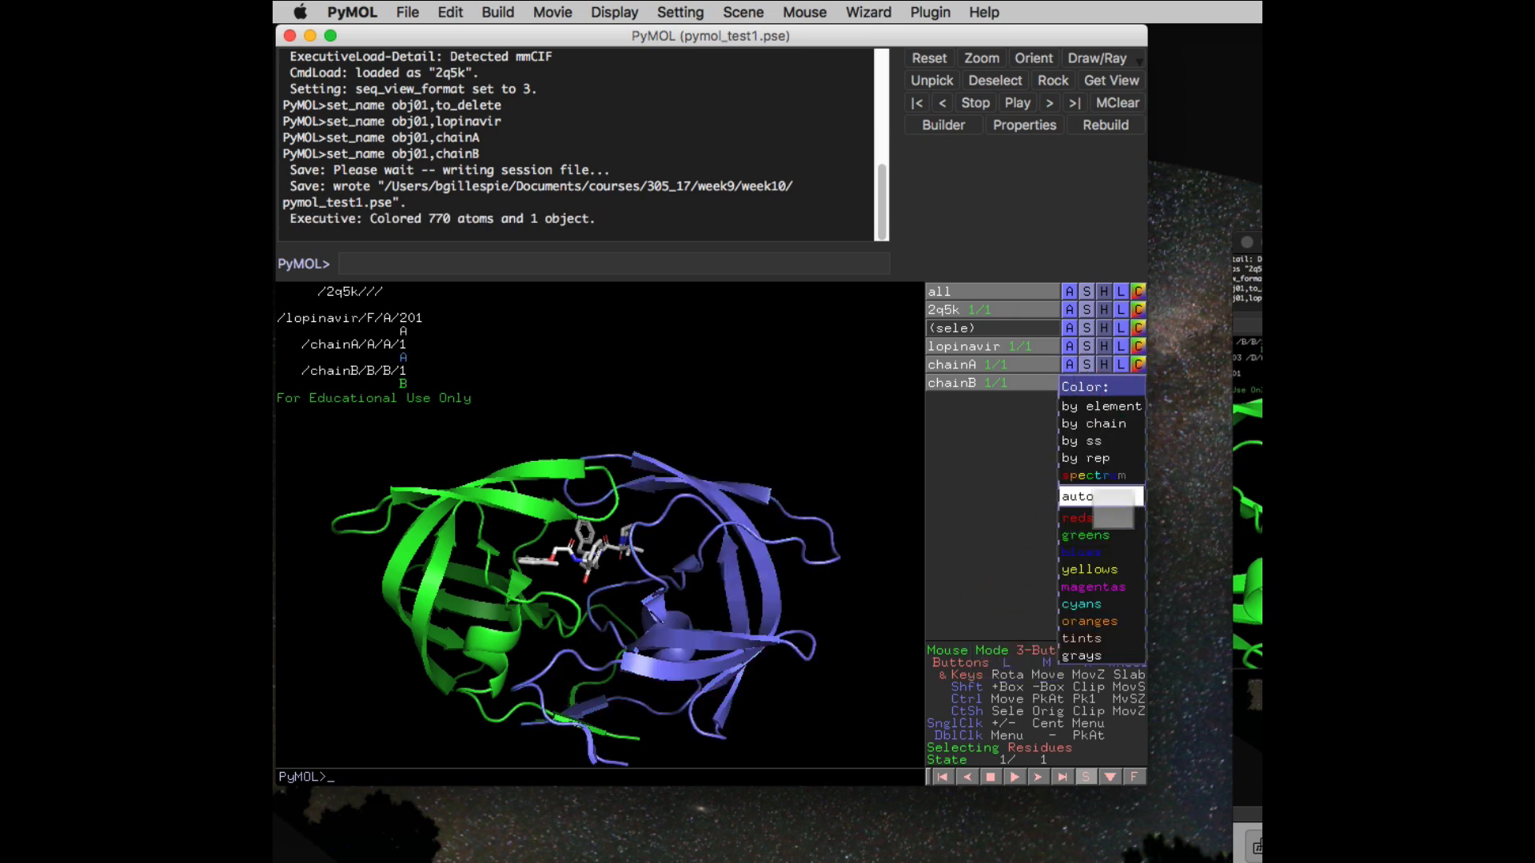
{"action": "mouse_move", "coordinate": [1107, 518]}
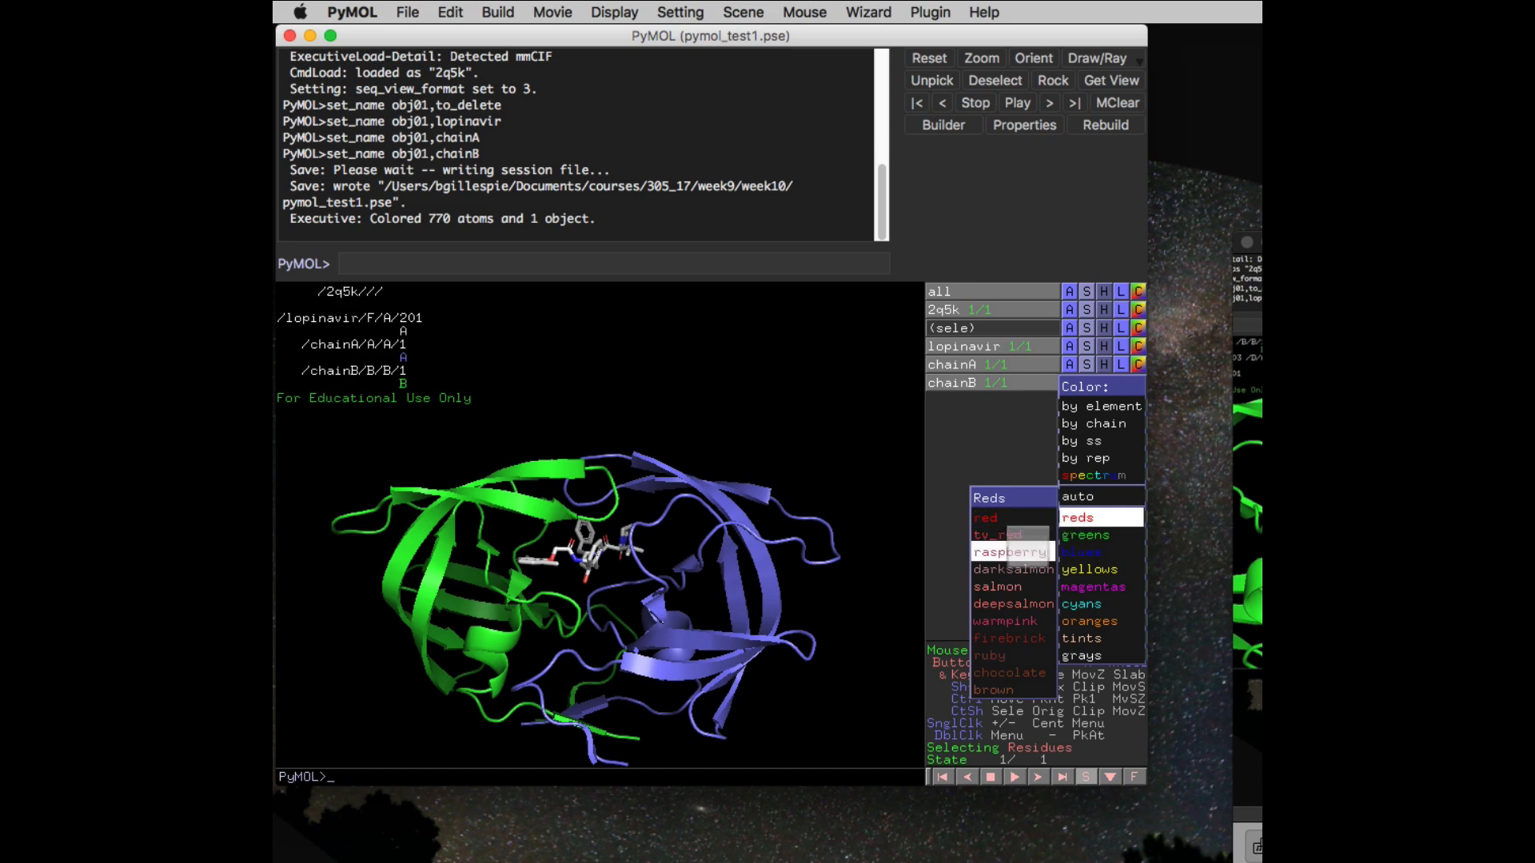
{"action": "left_click", "coordinate": [1010, 579]}
Switch the sequence display mode to one-letter residue codes
{"action": "mouse_move", "coordinate": [697, 518]}
{"action": "left_mouse_down"}
{"action": "mouse_move", "coordinate": [685, 520]}
{"action": "mouse_move", "coordinate": [704, 484]}
{"action": "left_mouse_up"}
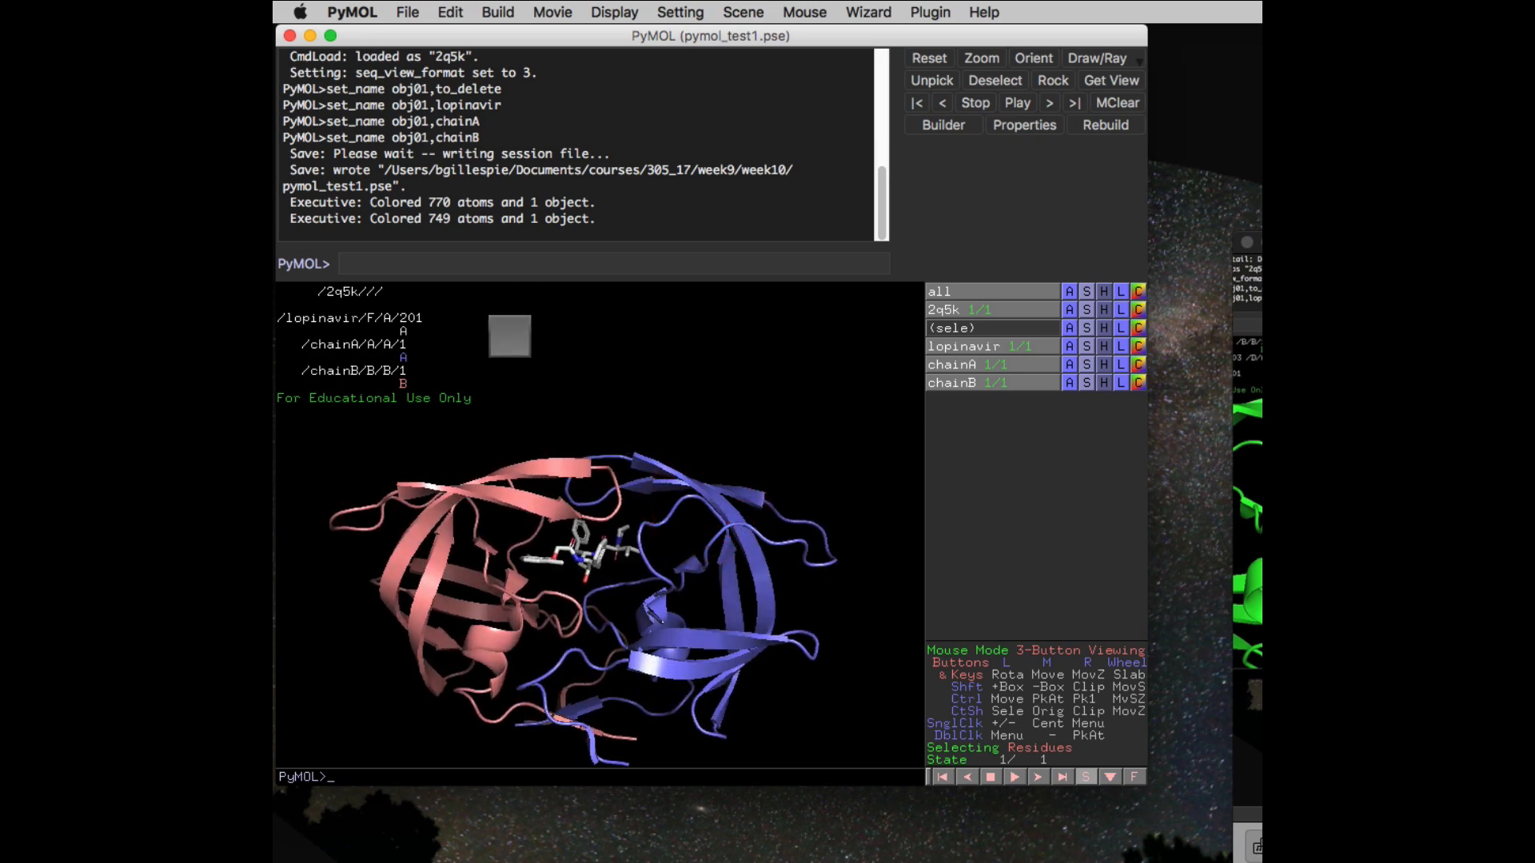
{"action": "left_click", "coordinate": [599, 12]}
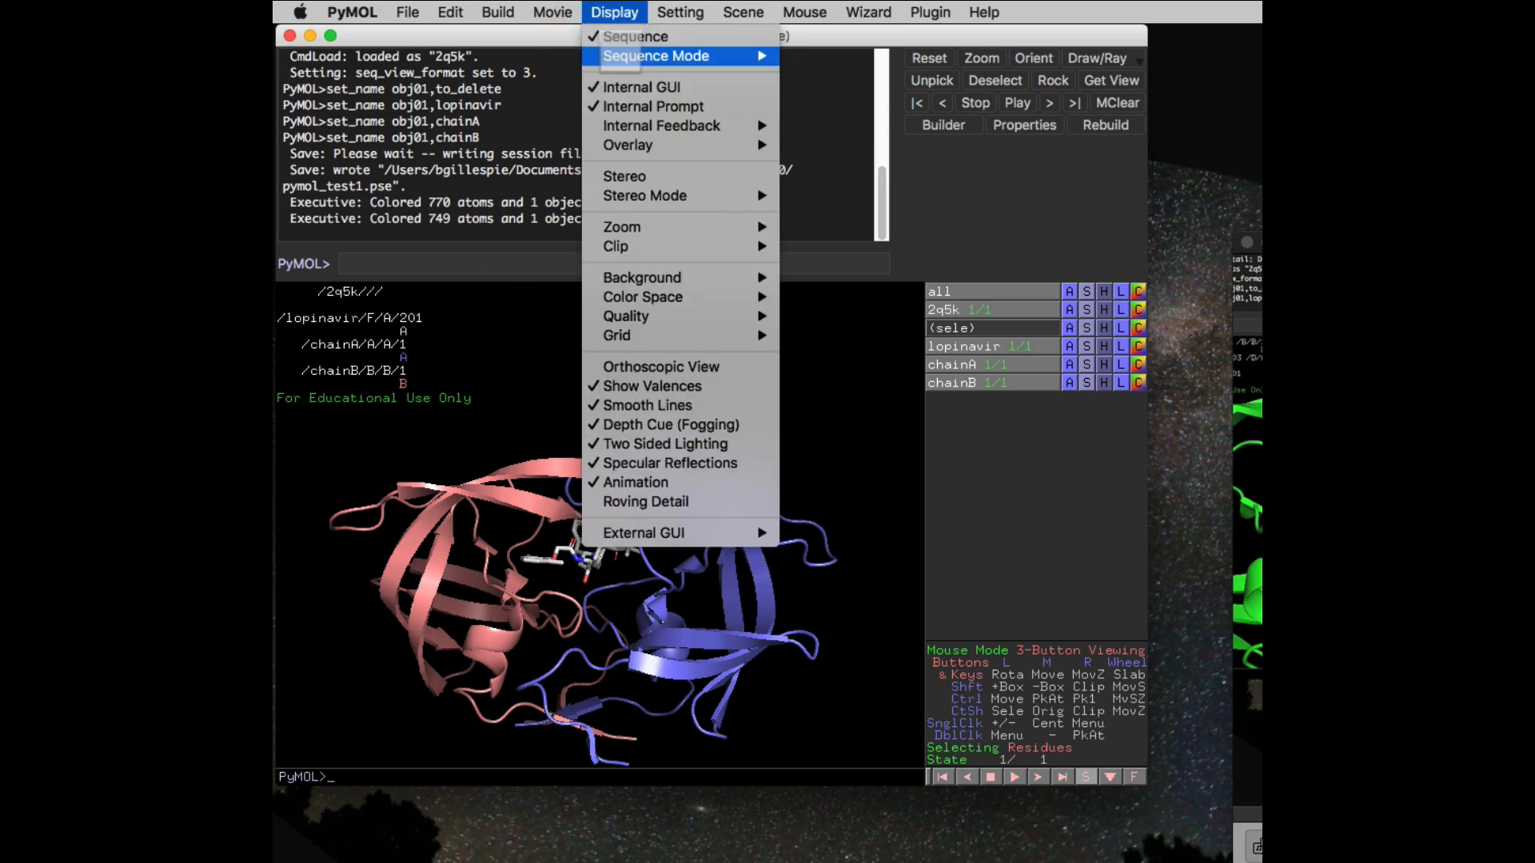
{"action": "mouse_move", "coordinate": [664, 56]}
{"action": "left_click", "coordinate": [880, 57]}
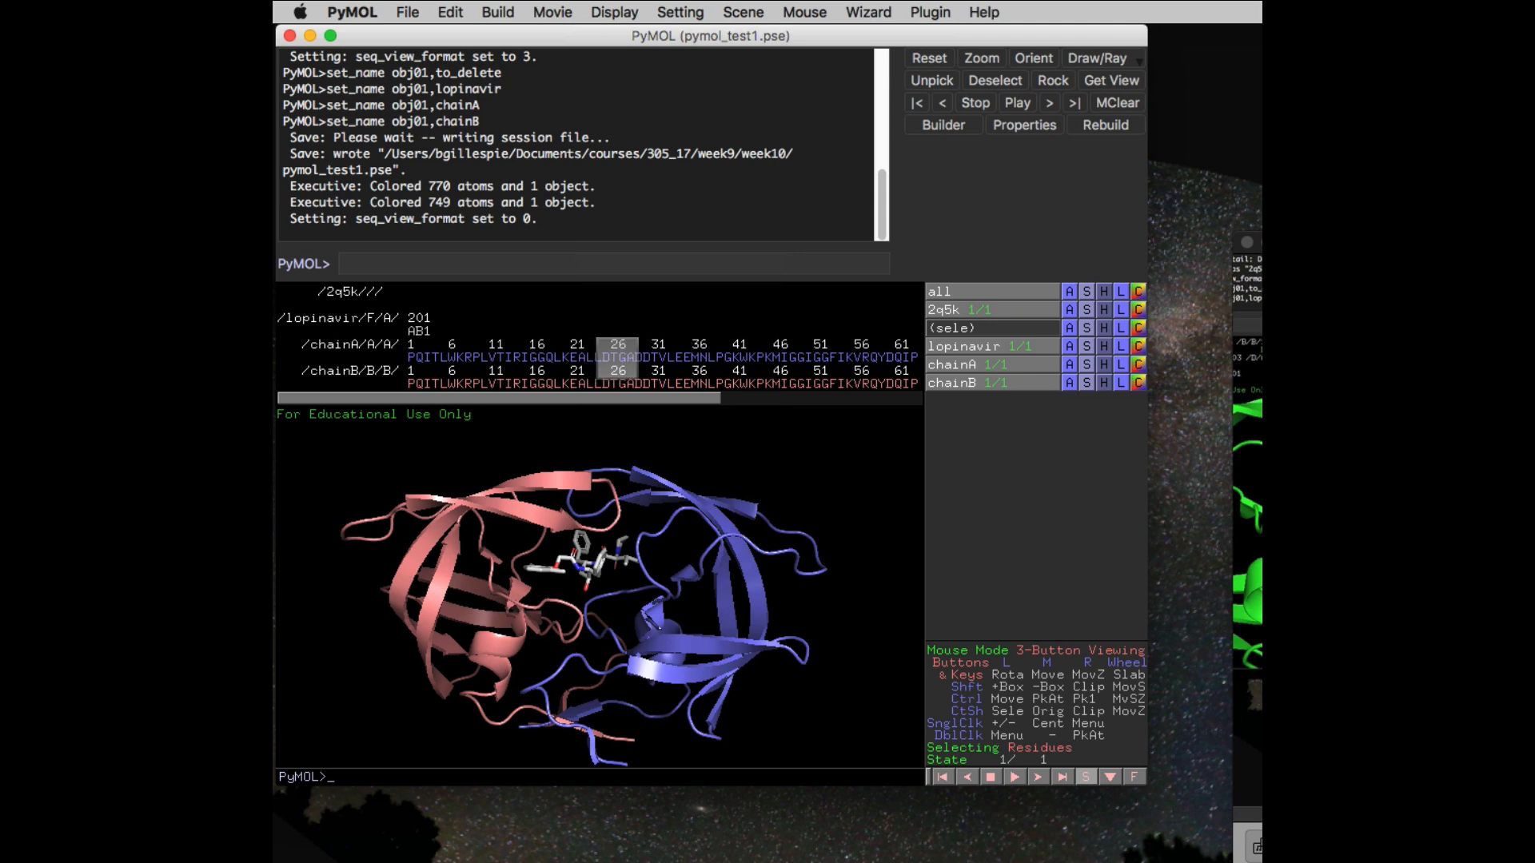
Select aspartate residue 25 (D) in both chainA and chainB and copy the selection to a new object
{"action": "left_click", "coordinate": [605, 358]}
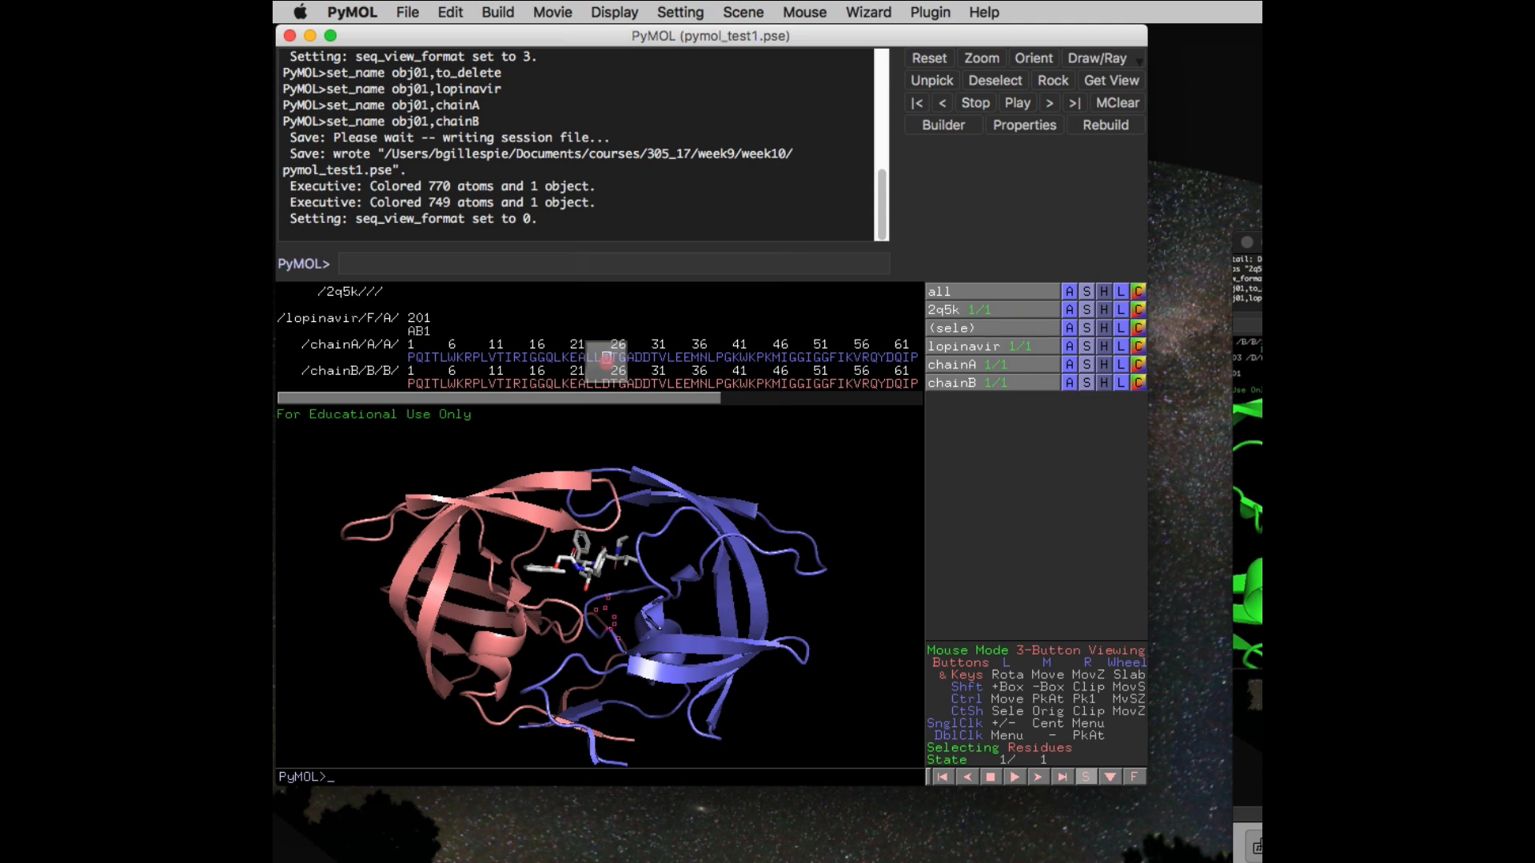
{"action": "left_click", "coordinate": [606, 385]}
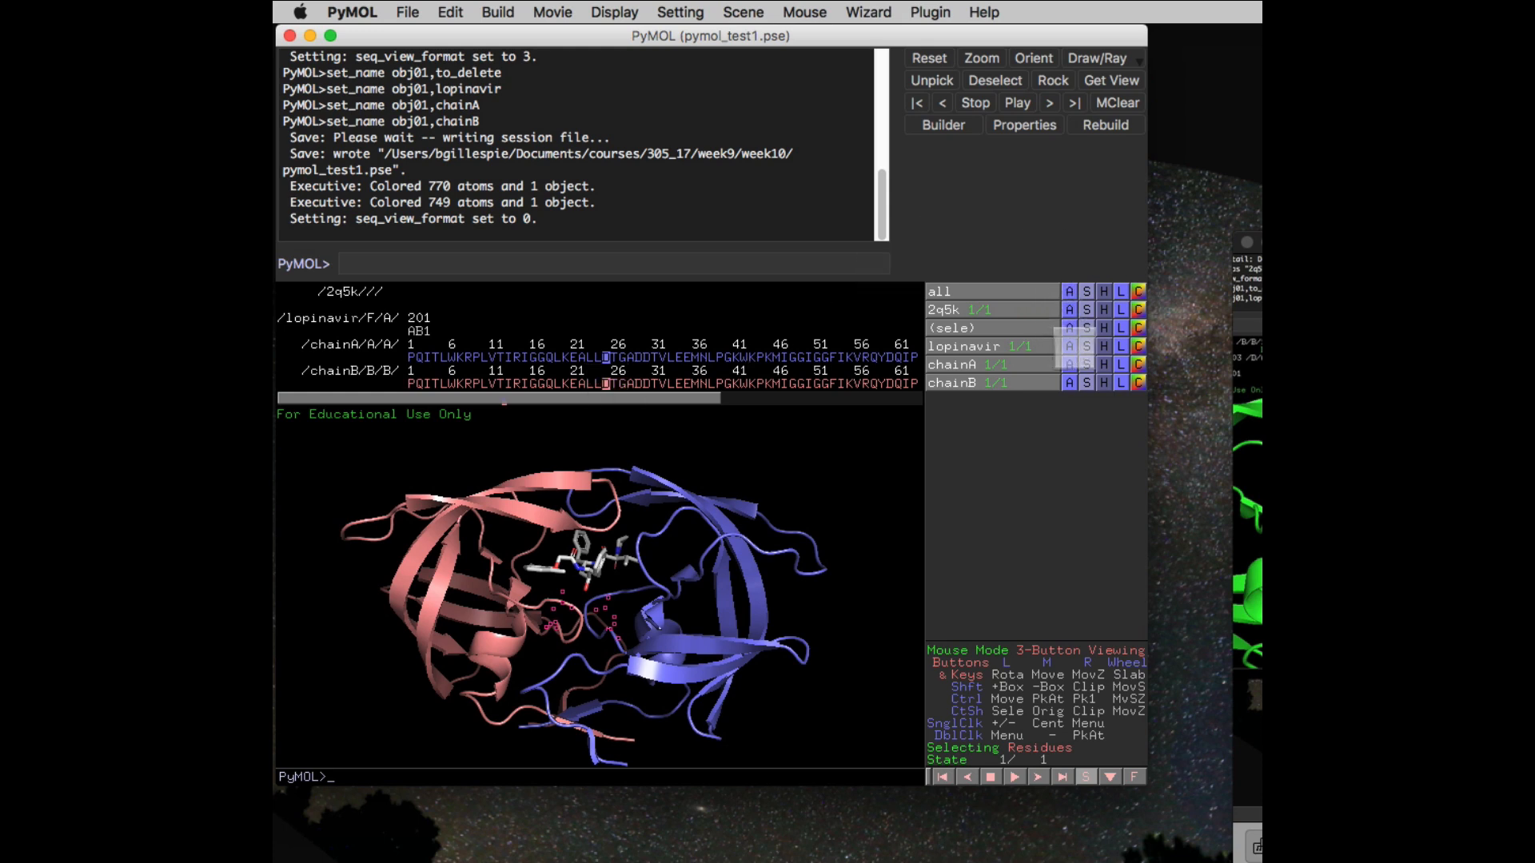
{"action": "left_click", "coordinate": [1069, 327]}
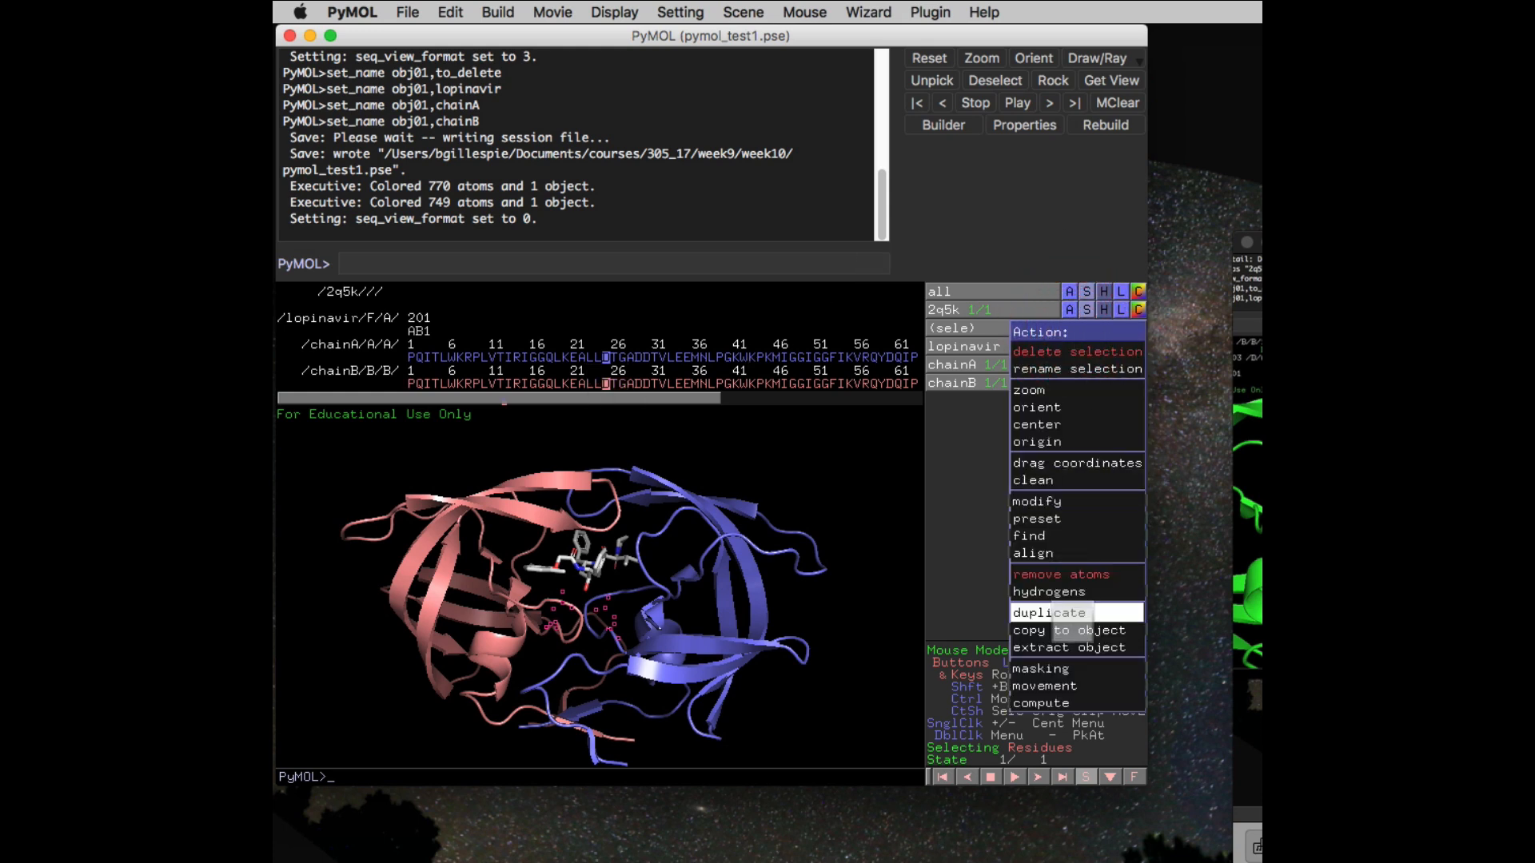
{"action": "mouse_move", "coordinate": [1039, 630]}
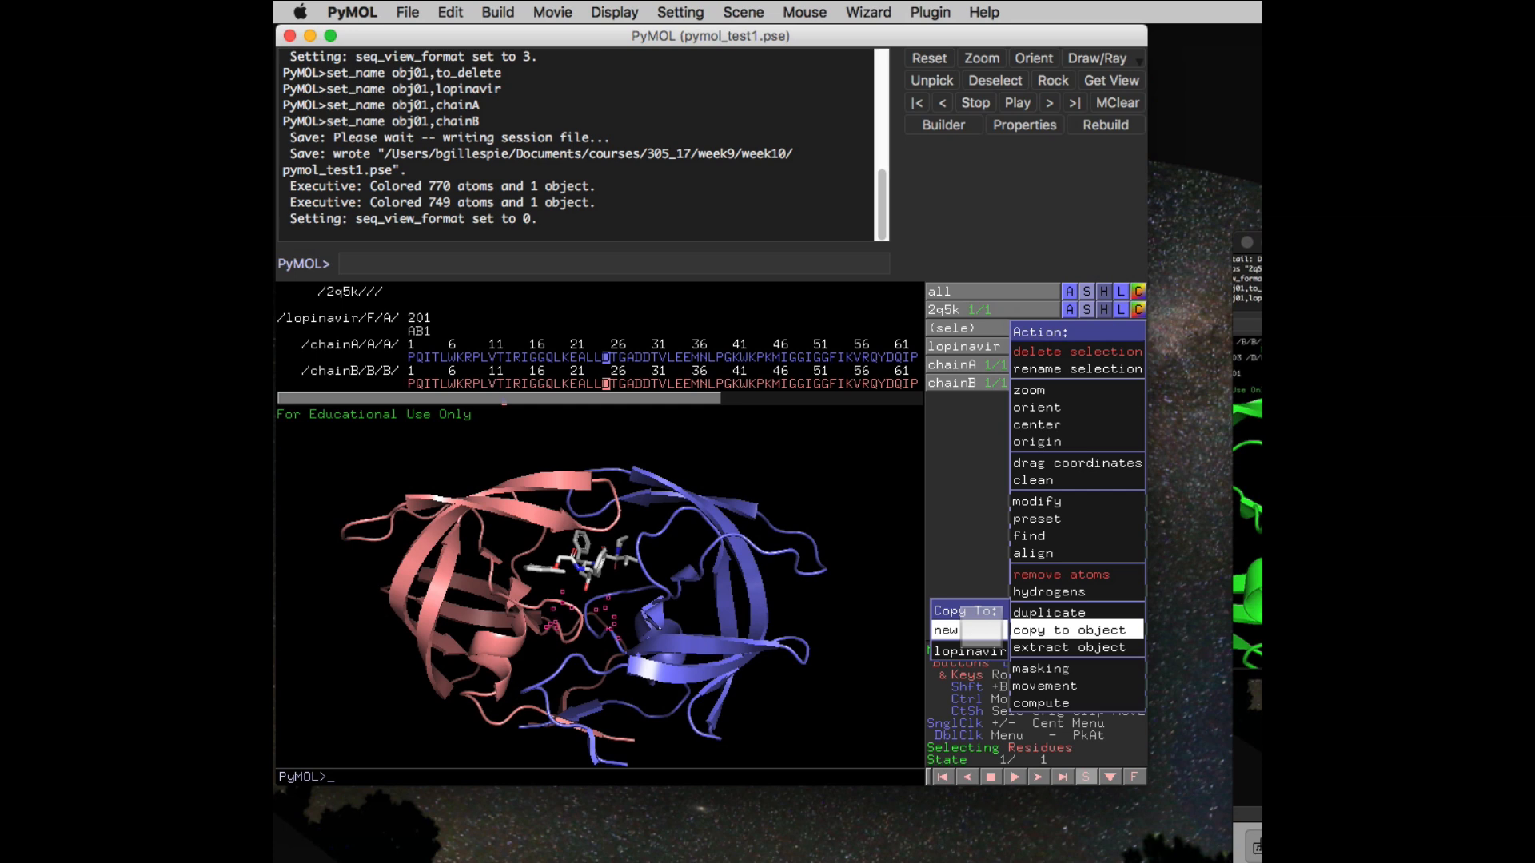
{"action": "left_click", "coordinate": [982, 630]}
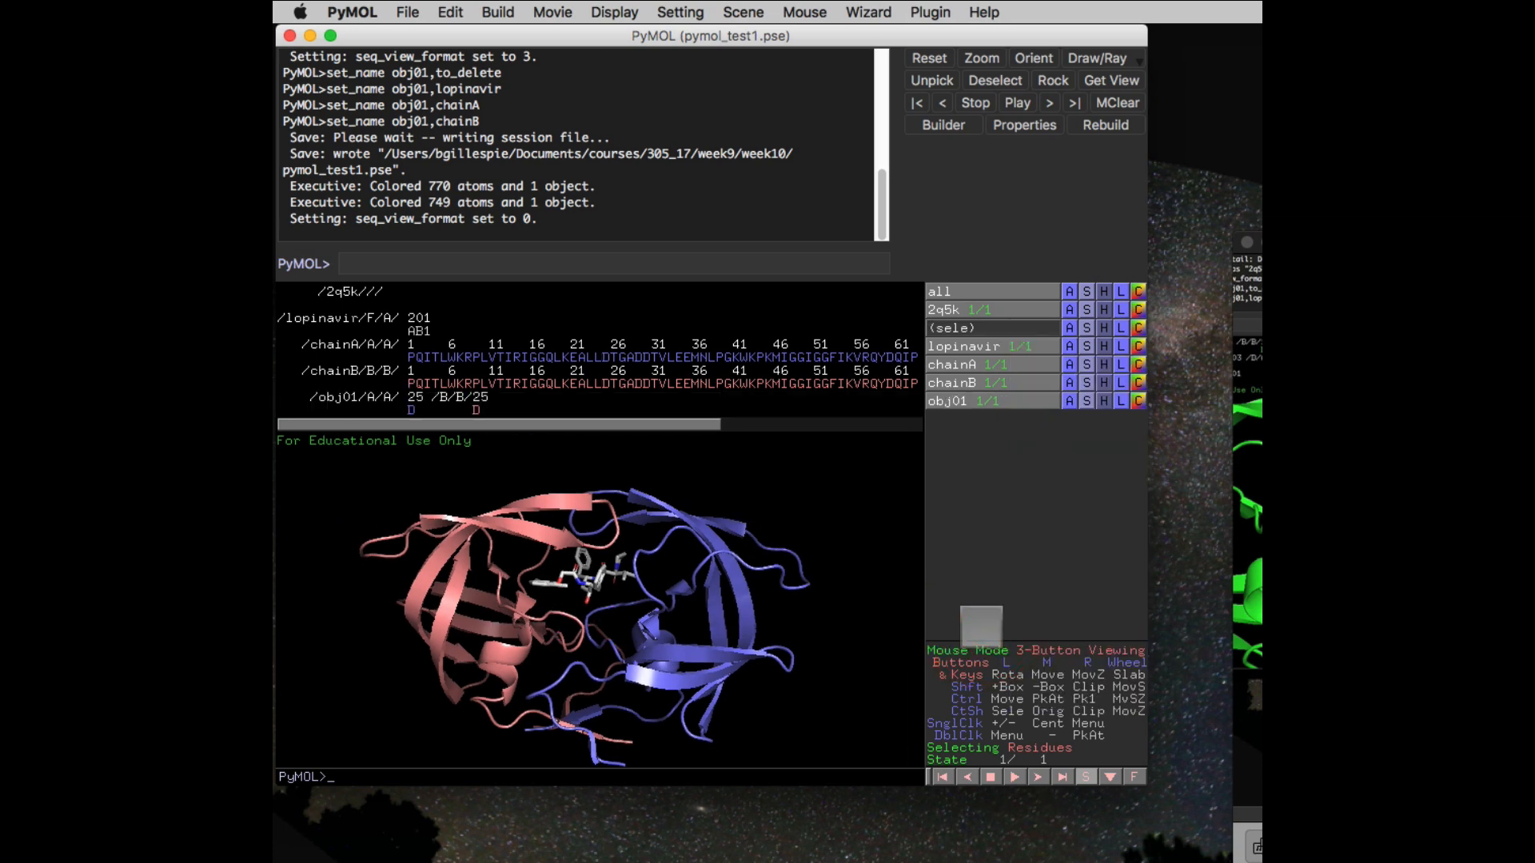
Rename the new object holding the aspartate 25 residues as active_site_residues
{"action": "left_click", "coordinate": [1069, 401]}
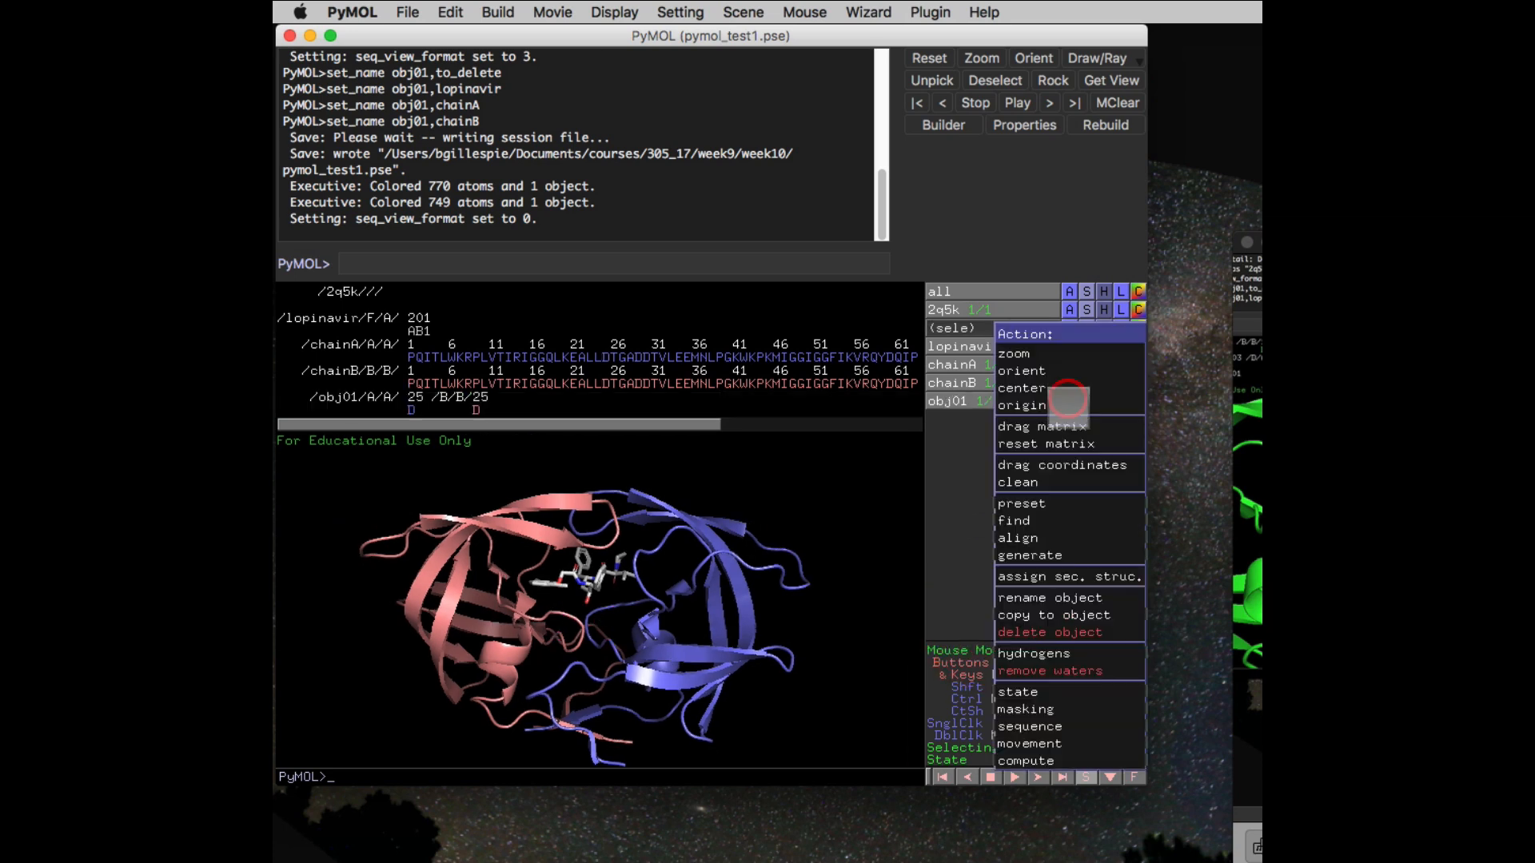
{"action": "left_click", "coordinate": [1048, 597]}
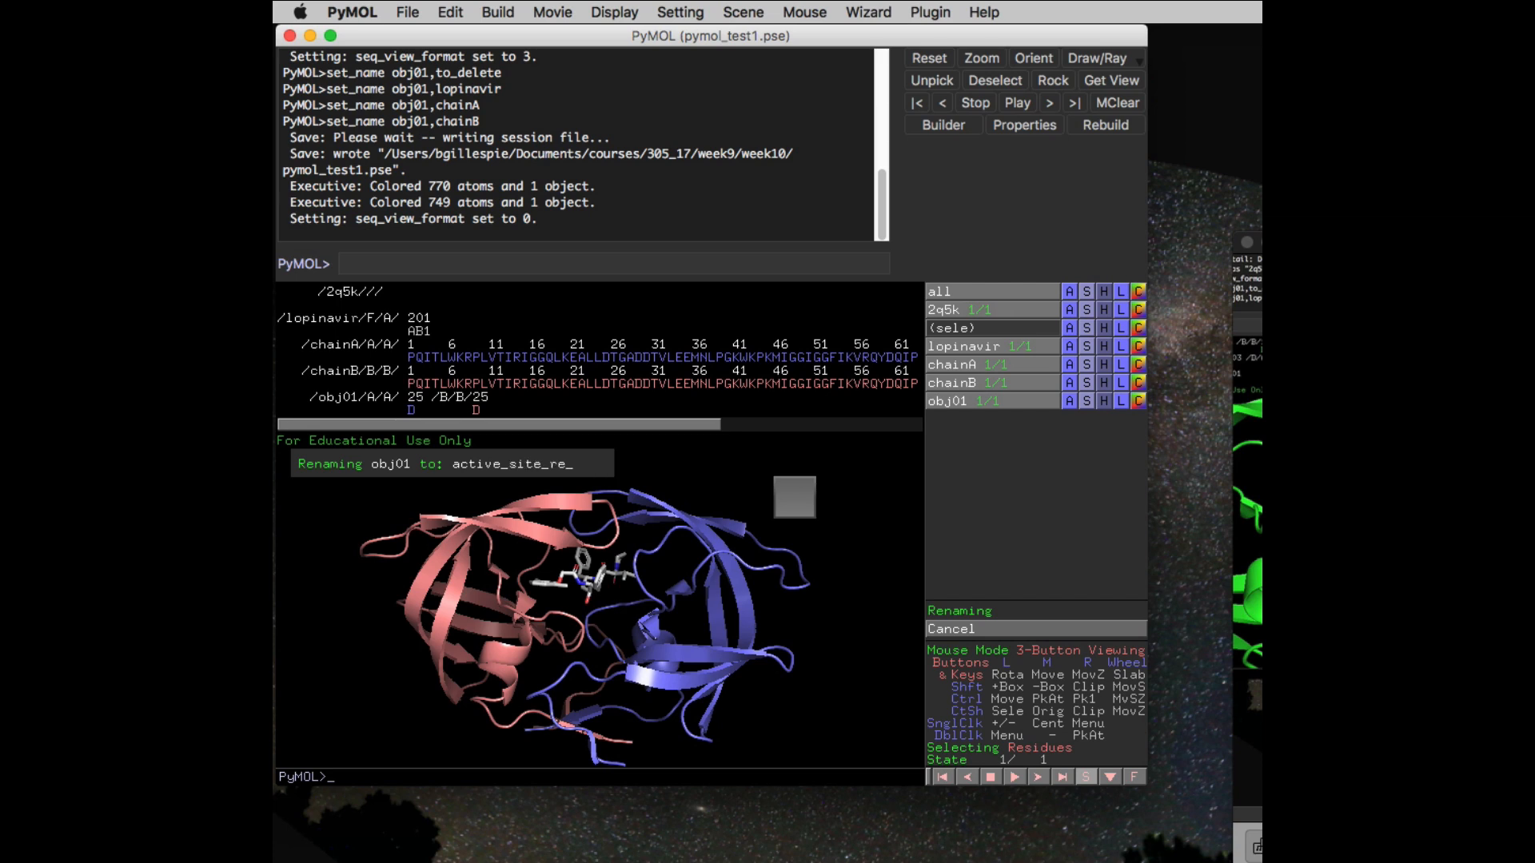
{"action": "type", "text": "active_site_residues"}
{"action": "key", "text": "Return"}
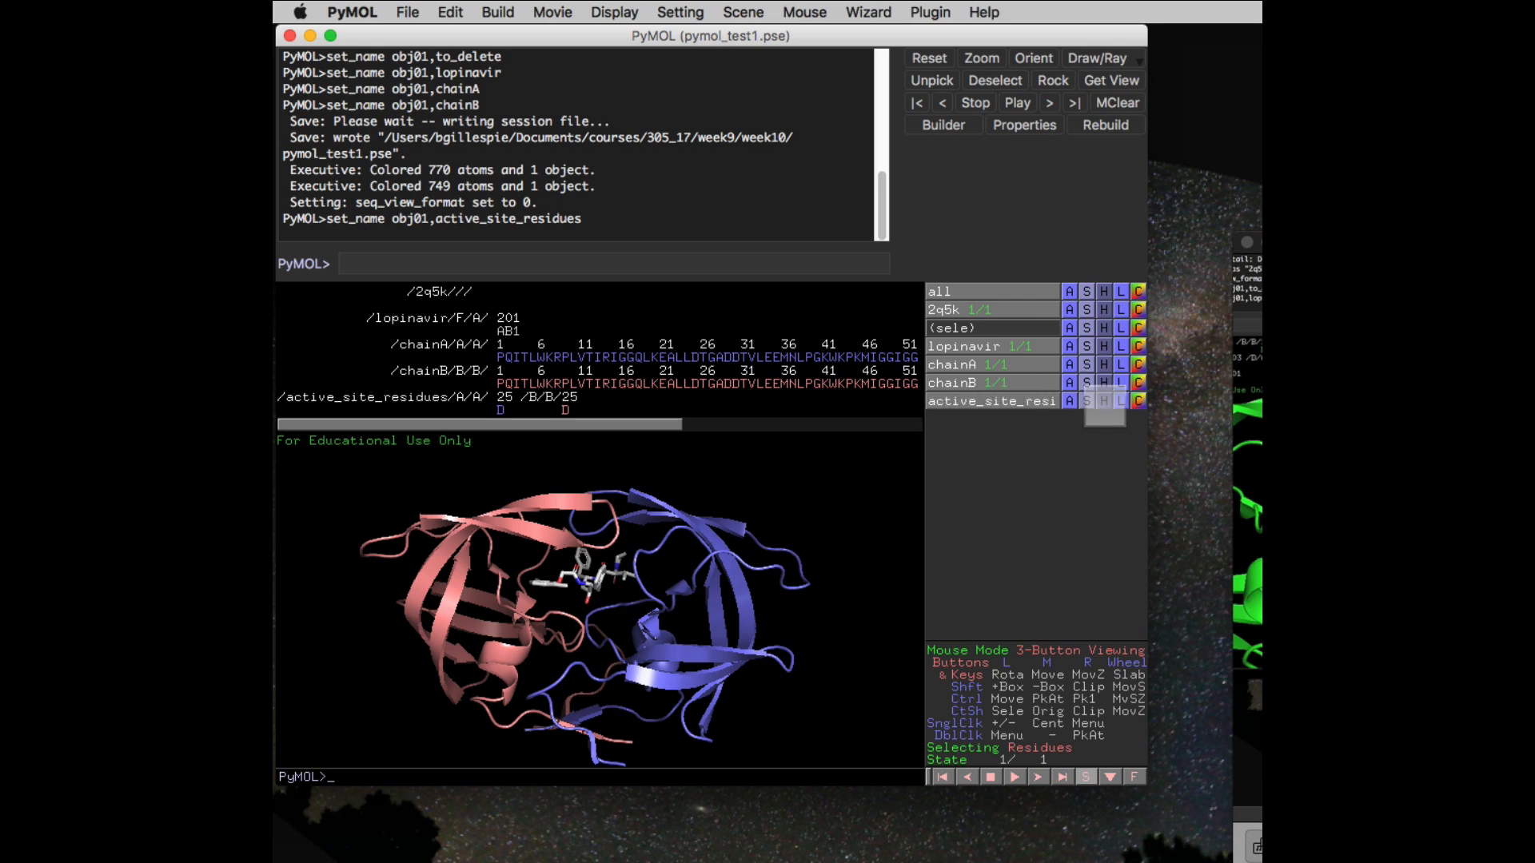
Show the side chains of the active_site_residues object as sticks
{"action": "left_click", "coordinate": [1088, 401]}
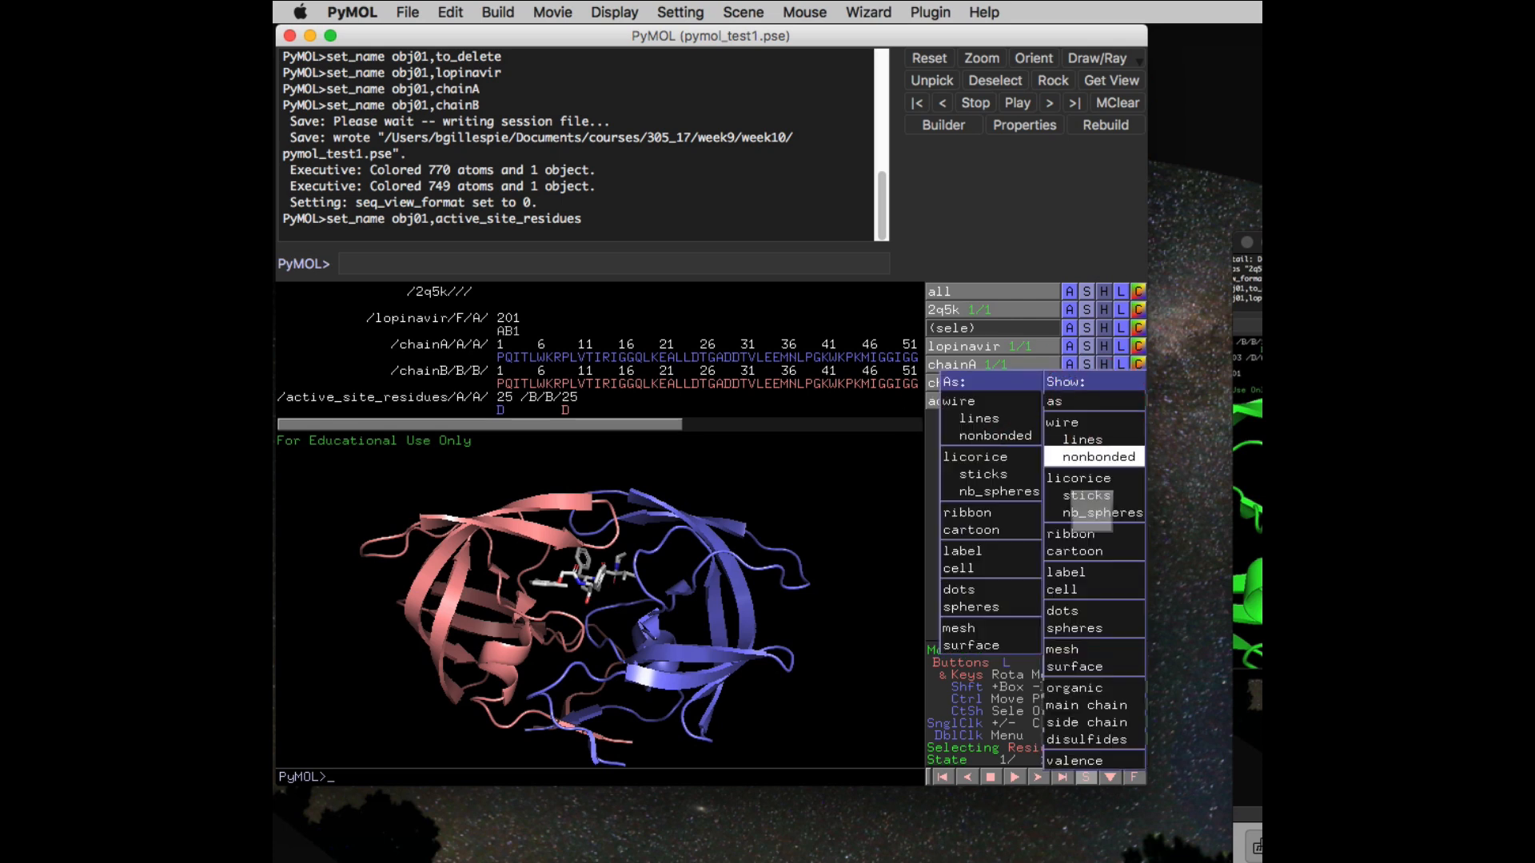
{"action": "mouse_move", "coordinate": [1105, 719]}
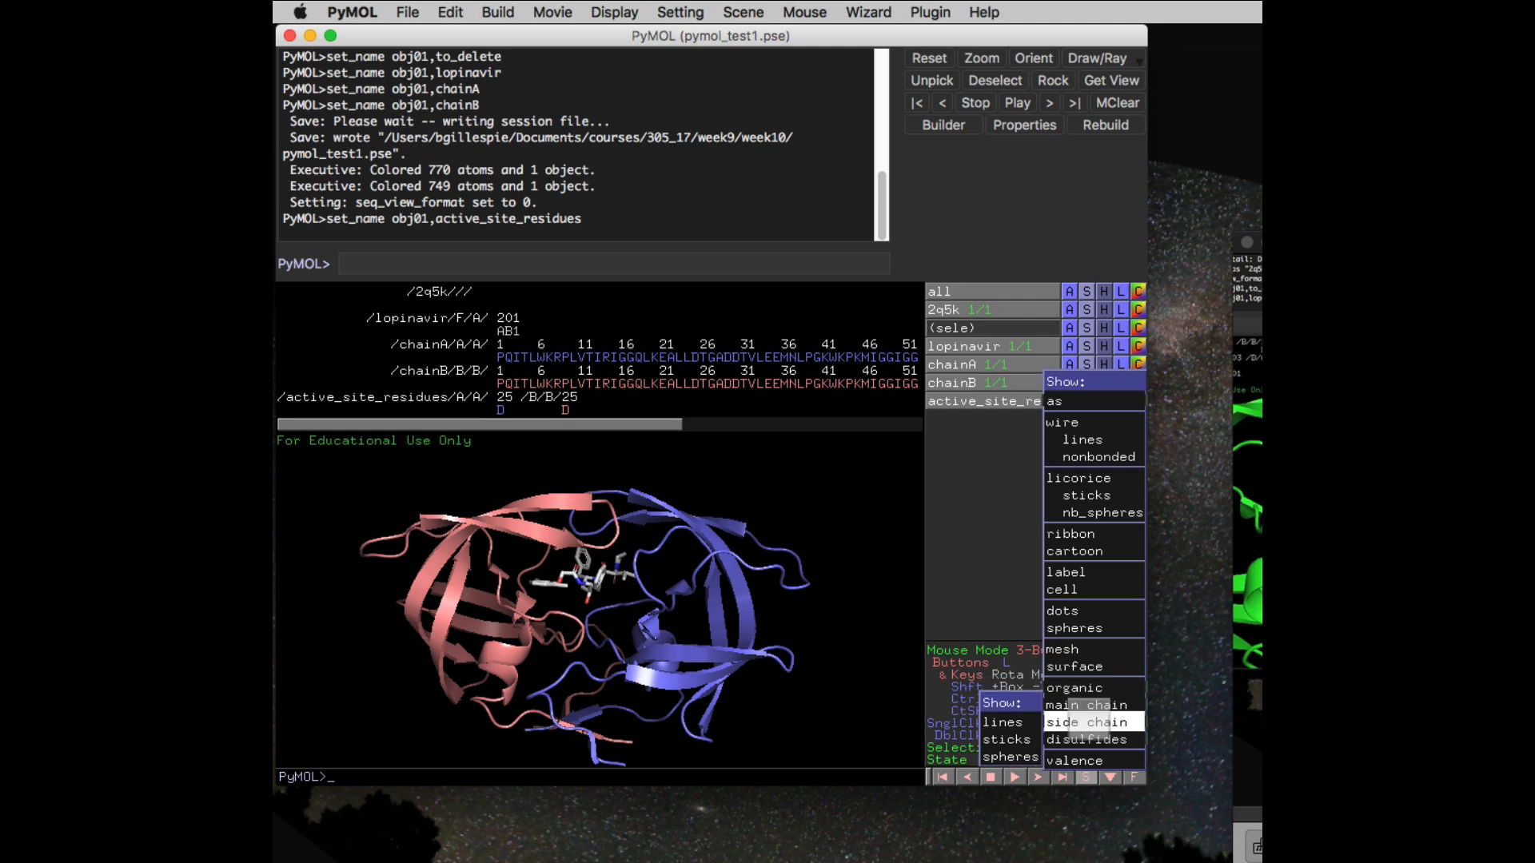
{"action": "left_click", "coordinate": [1014, 740]}
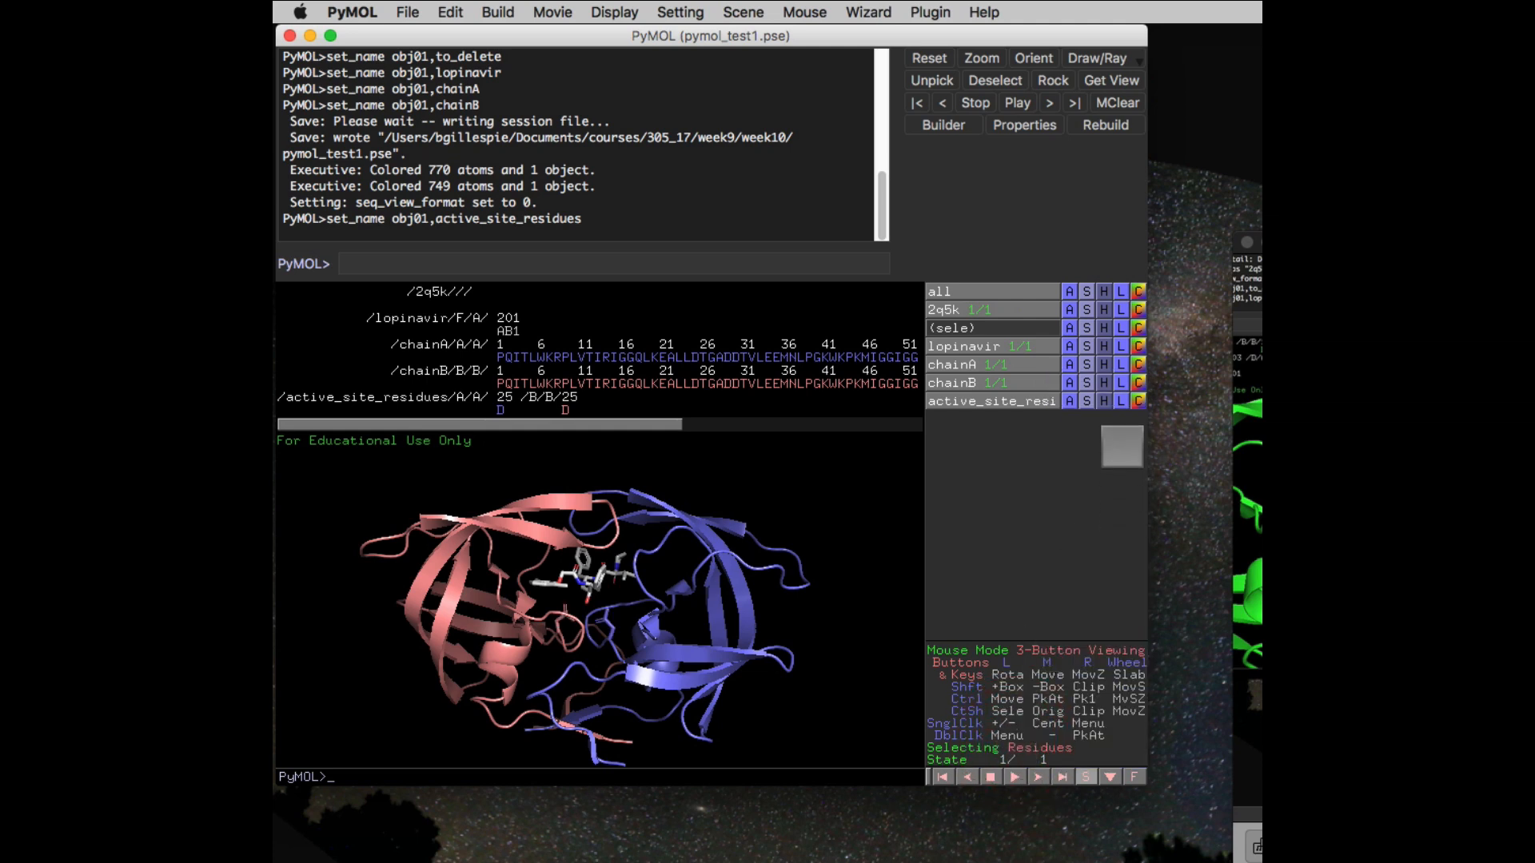
Color the active_site_residues object by element using the scheme with white carbons
{"action": "left_click", "coordinate": [1138, 401]}
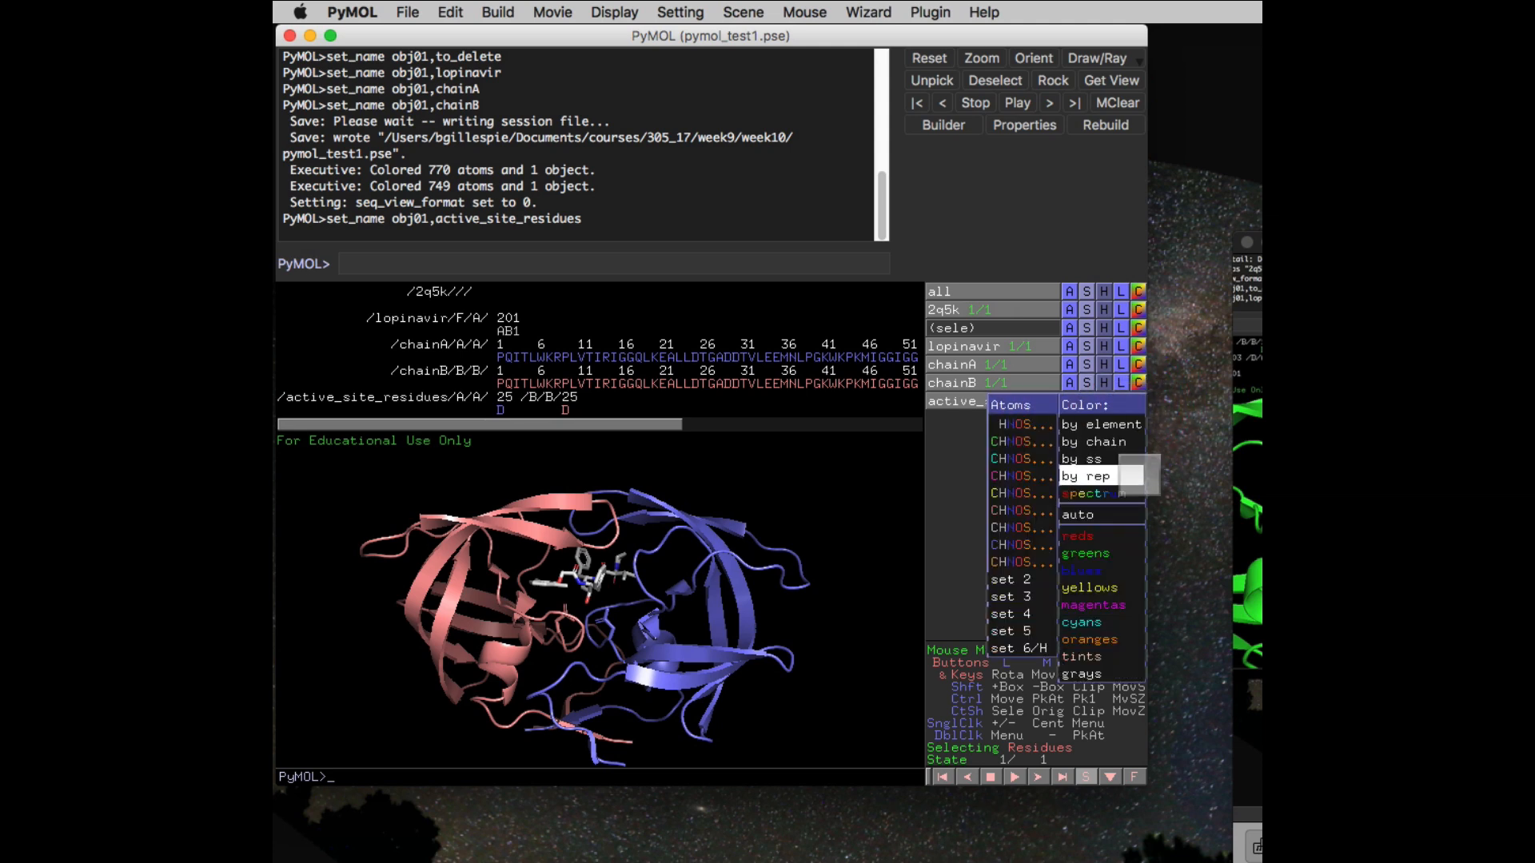
{"action": "mouse_move", "coordinate": [1133, 432]}
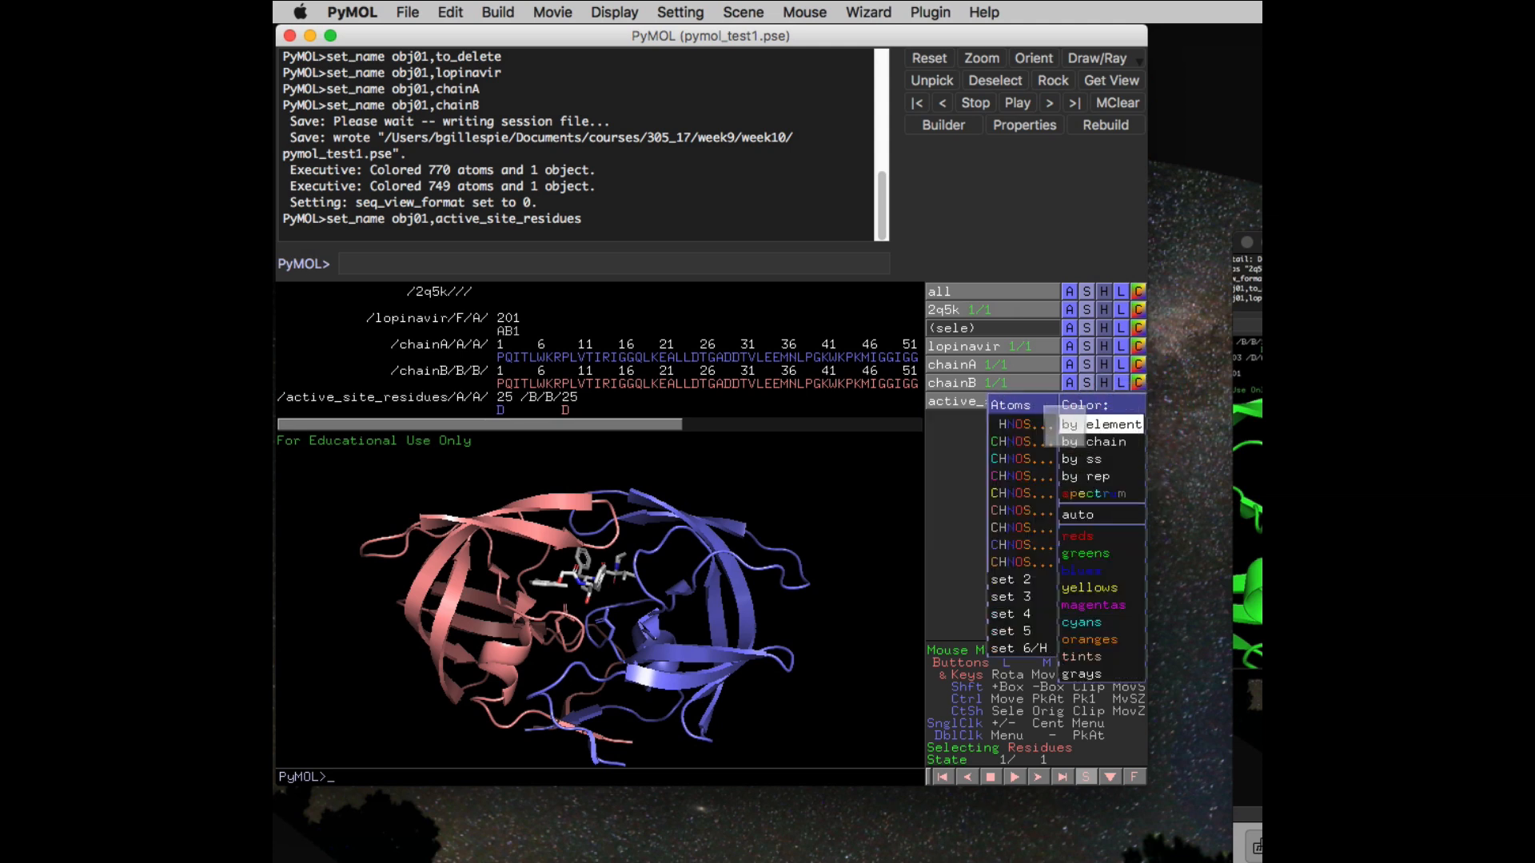
{"action": "left_click", "coordinate": [1019, 527]}
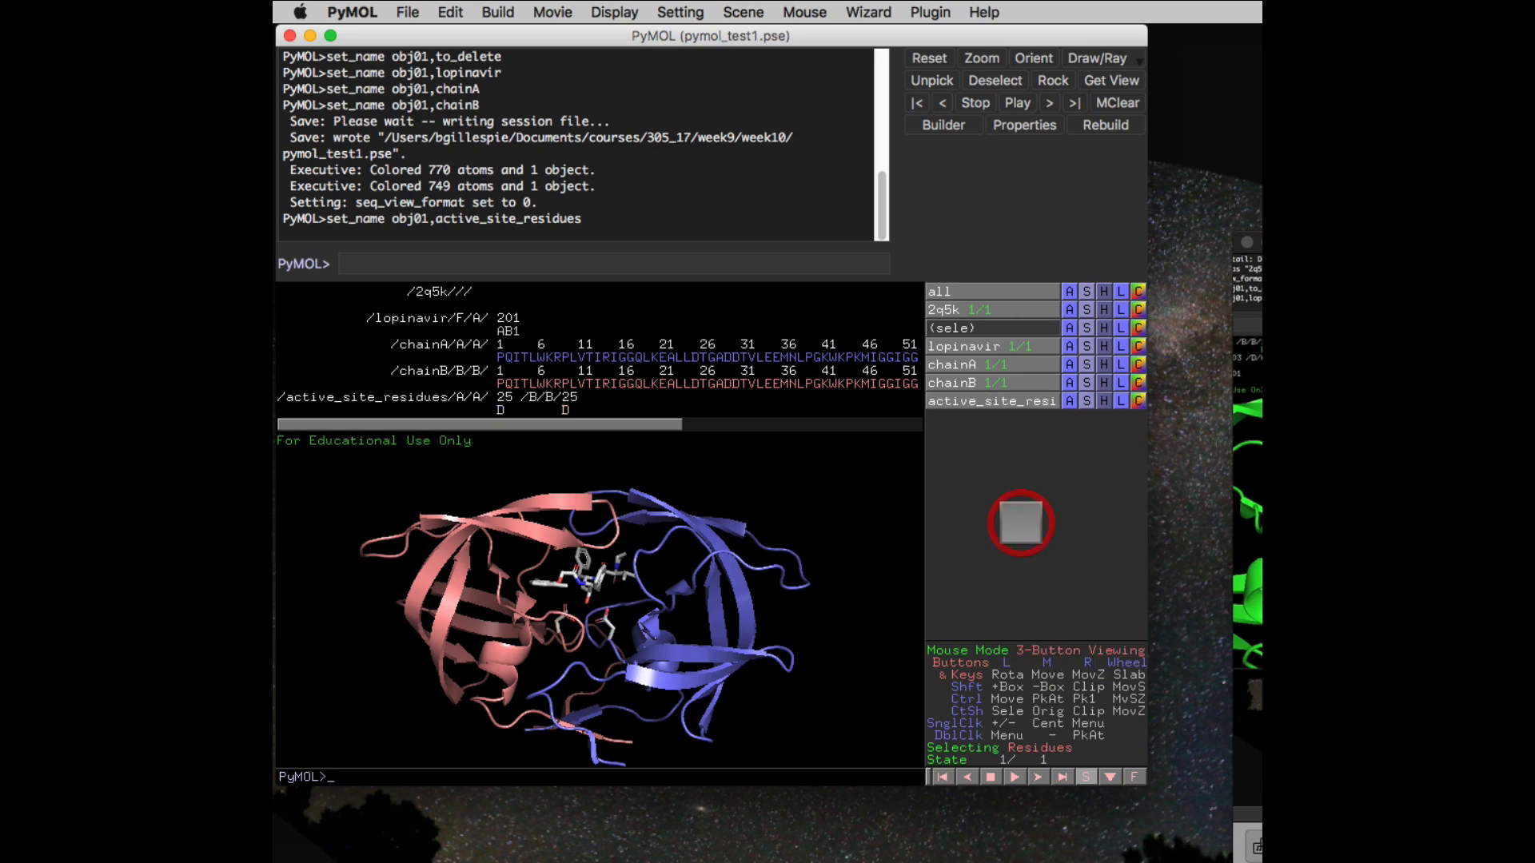
Examine the aspartate 25 side chains and the lopinavir ligand up close in the active site
{"action": "left_click_drag", "start_coordinate": [535, 616], "coordinate": [542, 538]}
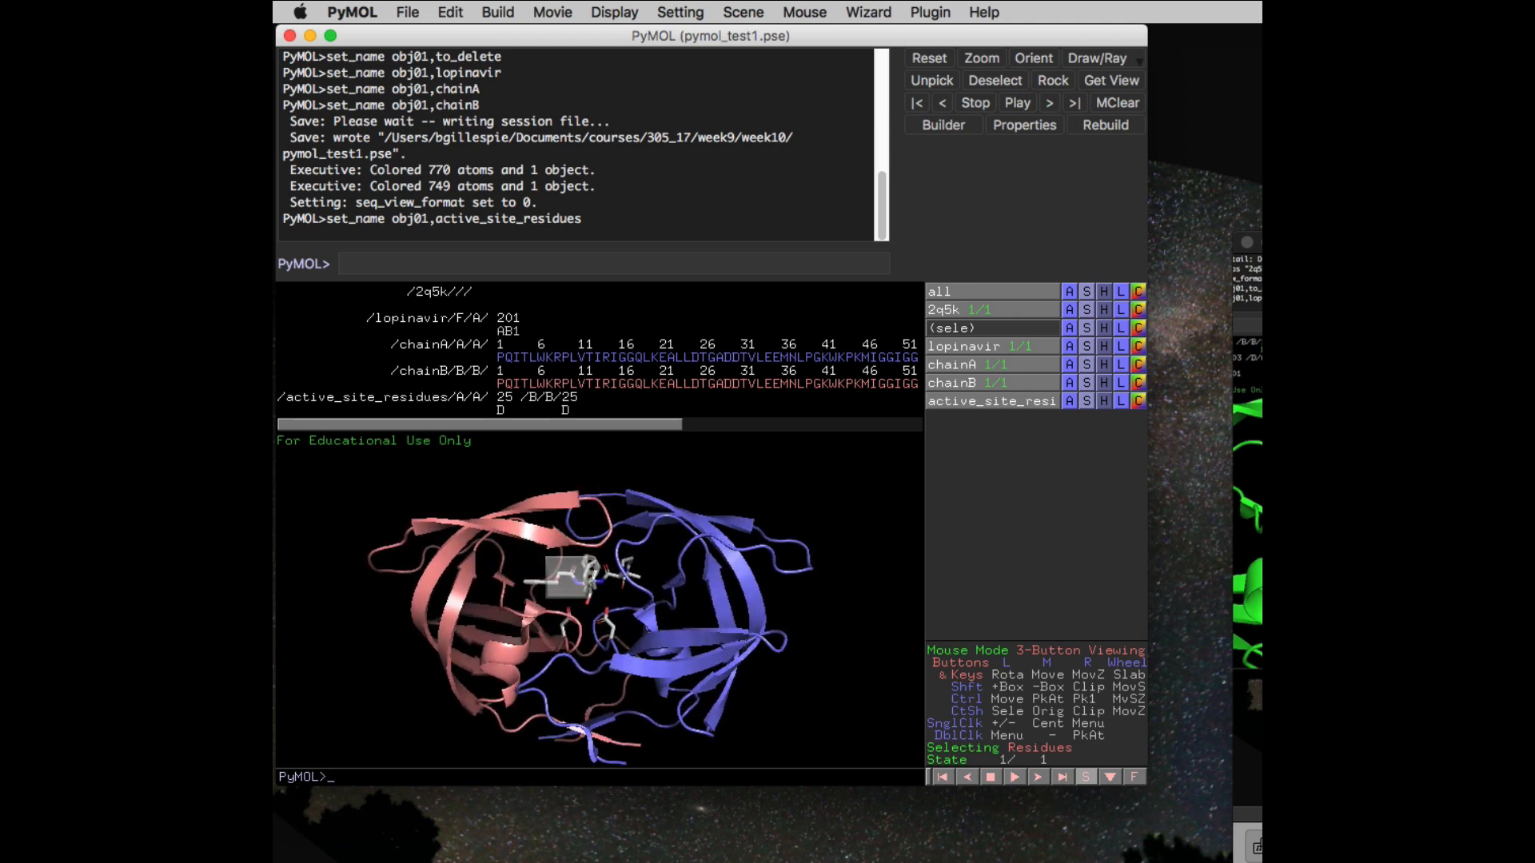
{"action": "right_click_drag", "start_coordinate": [643, 570], "coordinate": [664, 815]}
{"action": "right_click_drag", "start_coordinate": [614, 633], "coordinate": [639, 690]}
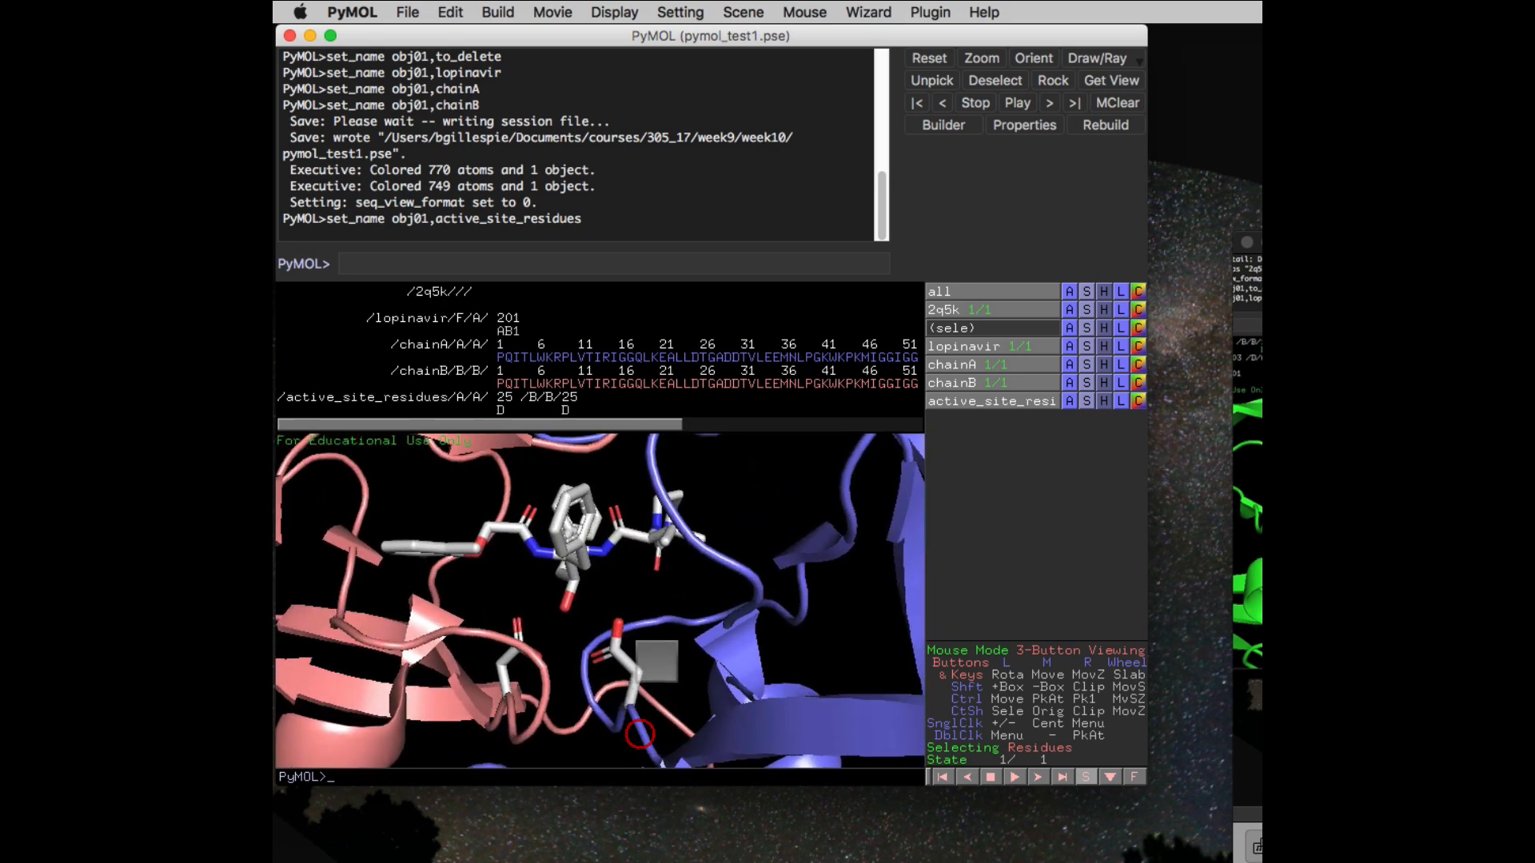
{"action": "mouse_move", "coordinate": [656, 662]}
{"action": "left_mouse_down"}
{"action": "mouse_move", "coordinate": [634, 660]}
{"action": "mouse_move", "coordinate": [678, 651]}
{"action": "mouse_move", "coordinate": [668, 637]}
{"action": "mouse_move", "coordinate": [665, 651]}
{"action": "left_mouse_up"}
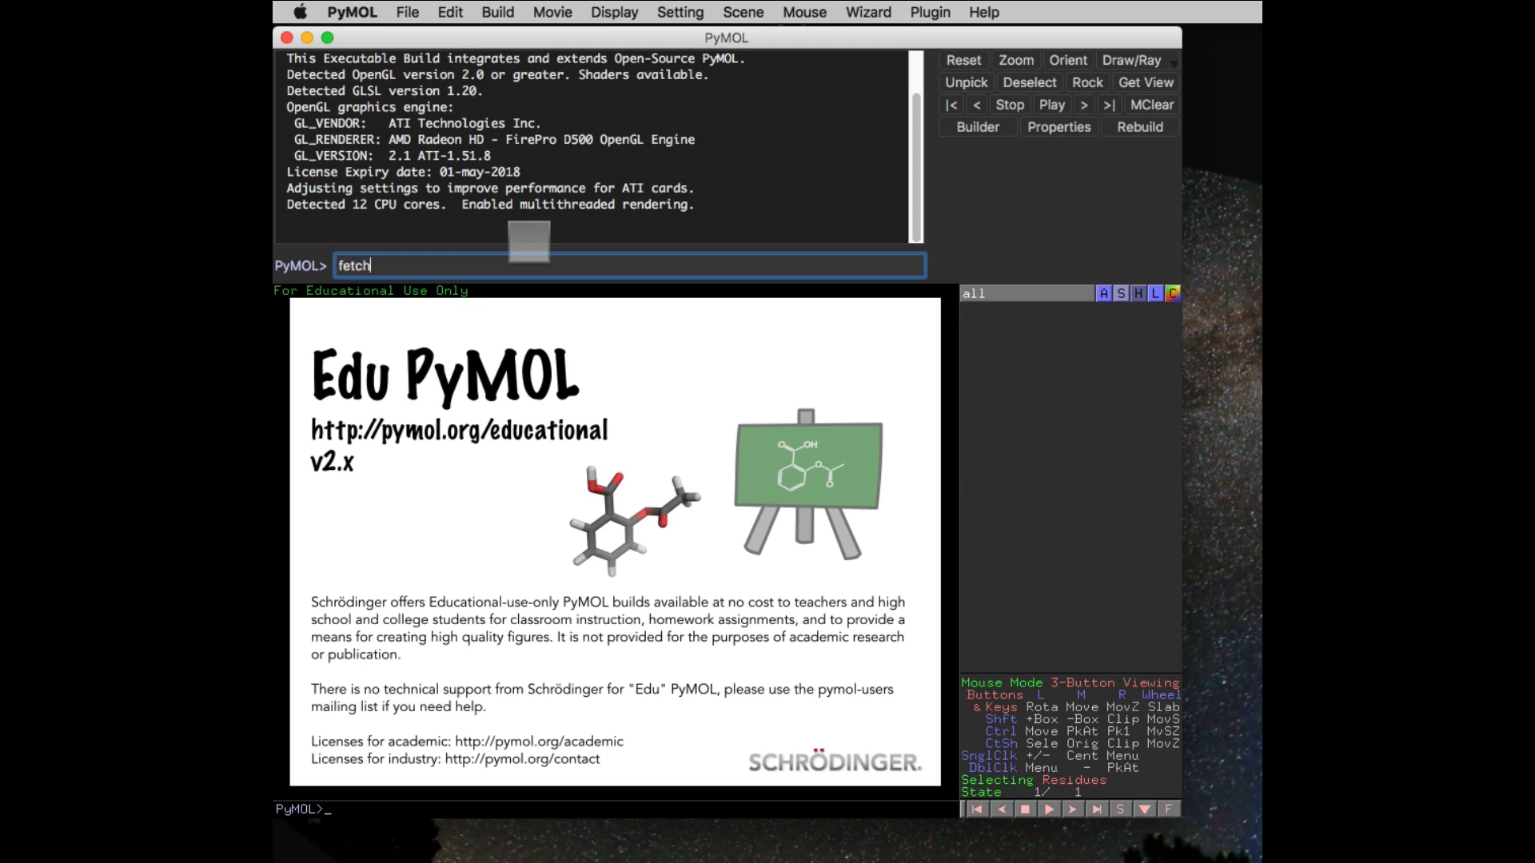
Fetch PDB structure 2q5k in the new session and remove its waters
{"action": "type", "text": "k"}
{"action": "key", "text": "Return"}
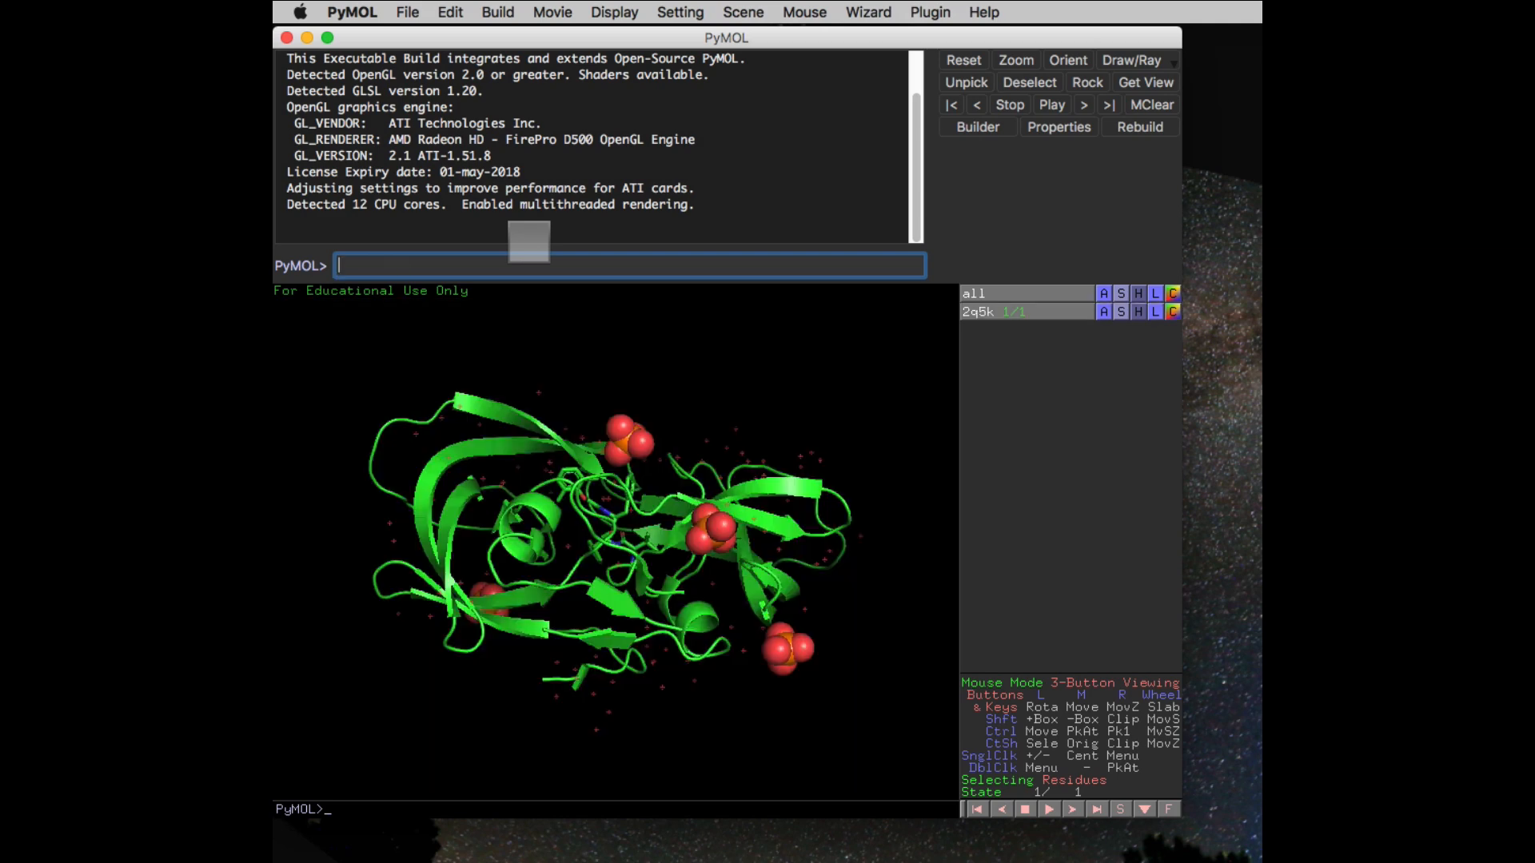
{"action": "left_click_drag", "start_coordinate": [540, 485], "coordinate": [561, 520]}
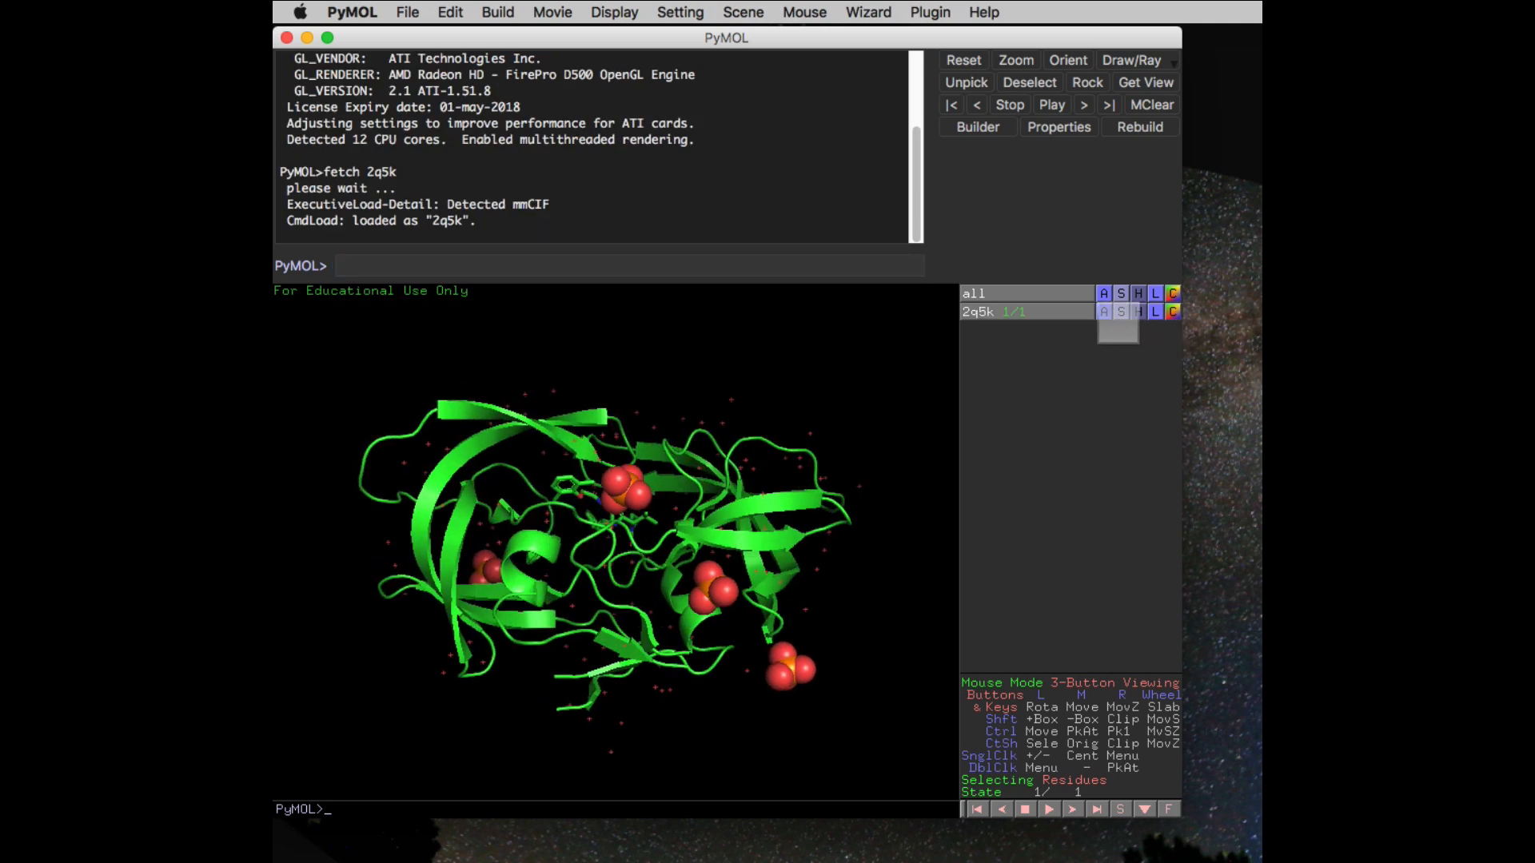
{"action": "left_click", "coordinate": [1104, 312]}
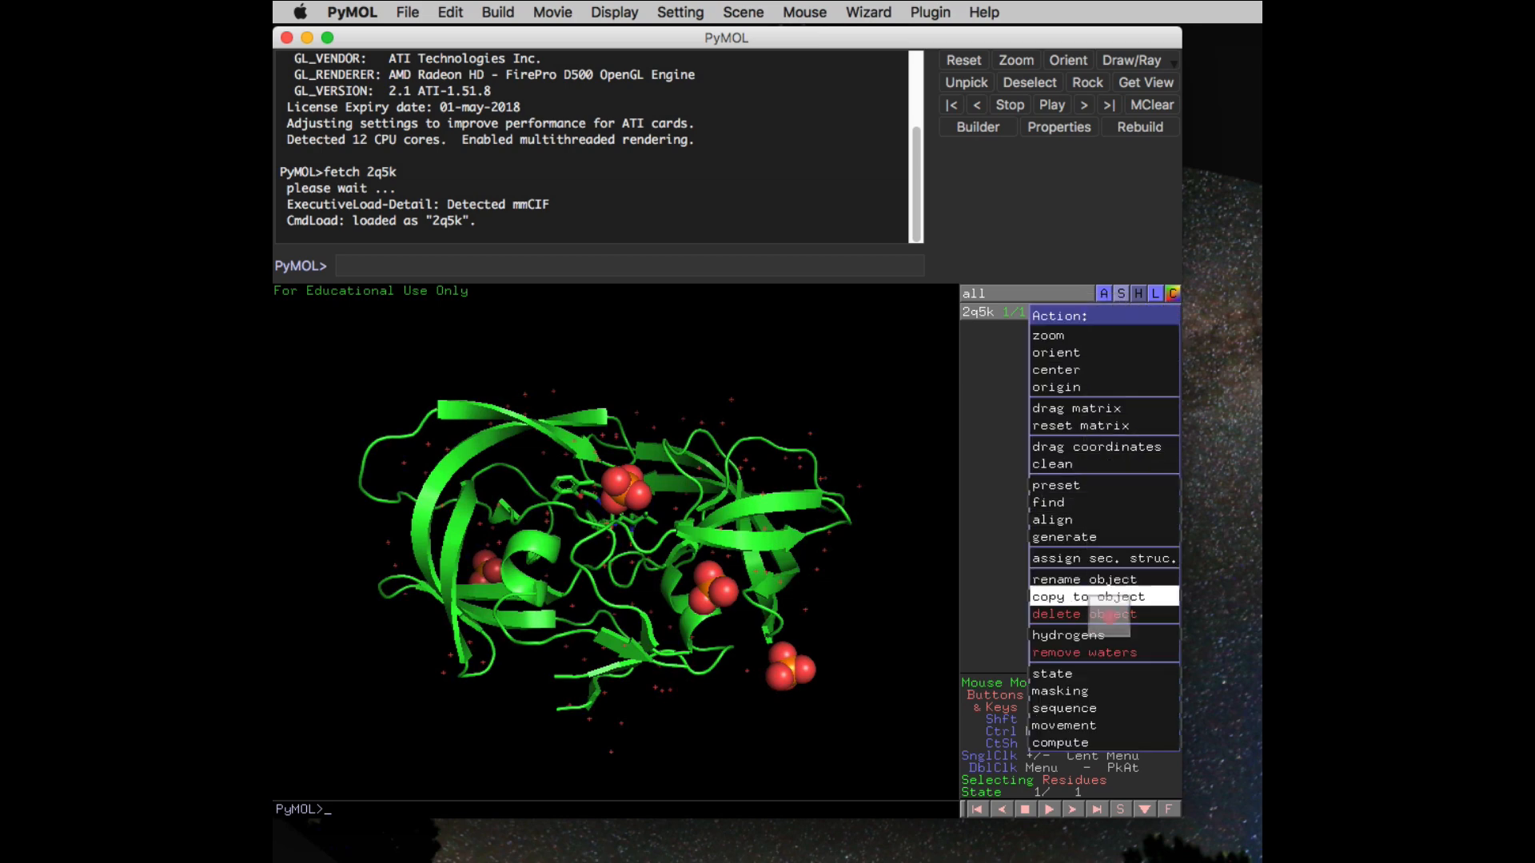
{"action": "left_click", "coordinate": [1111, 648]}
Select the four phosphate ions around 2q5k and delete the selection entry
{"action": "left_click_drag", "start_coordinate": [575, 549], "coordinate": [606, 564]}
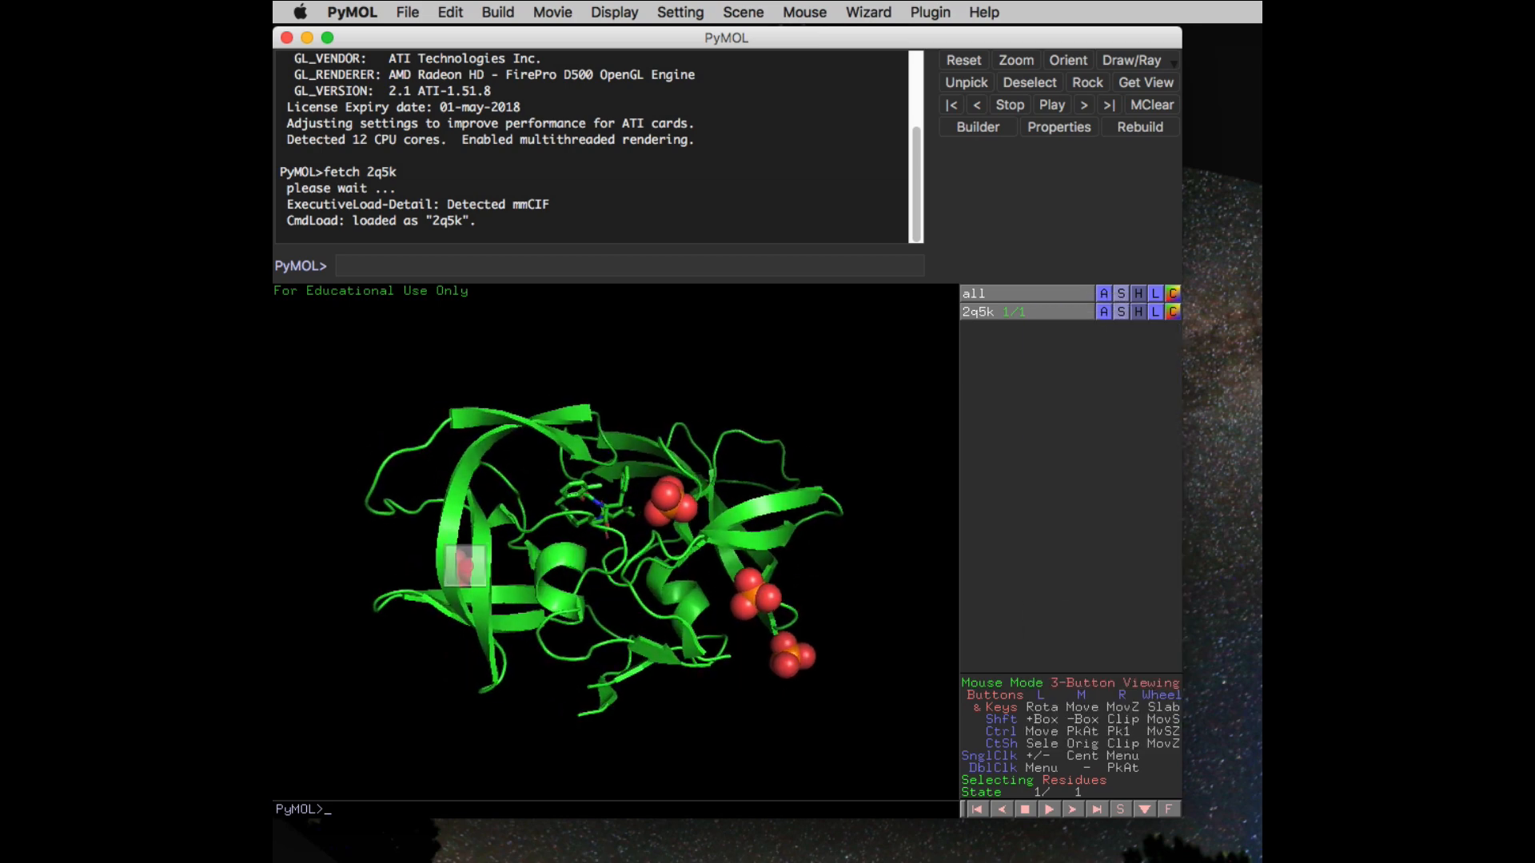
{"action": "left_click", "coordinate": [464, 566]}
{"action": "left_click", "coordinate": [668, 497]}
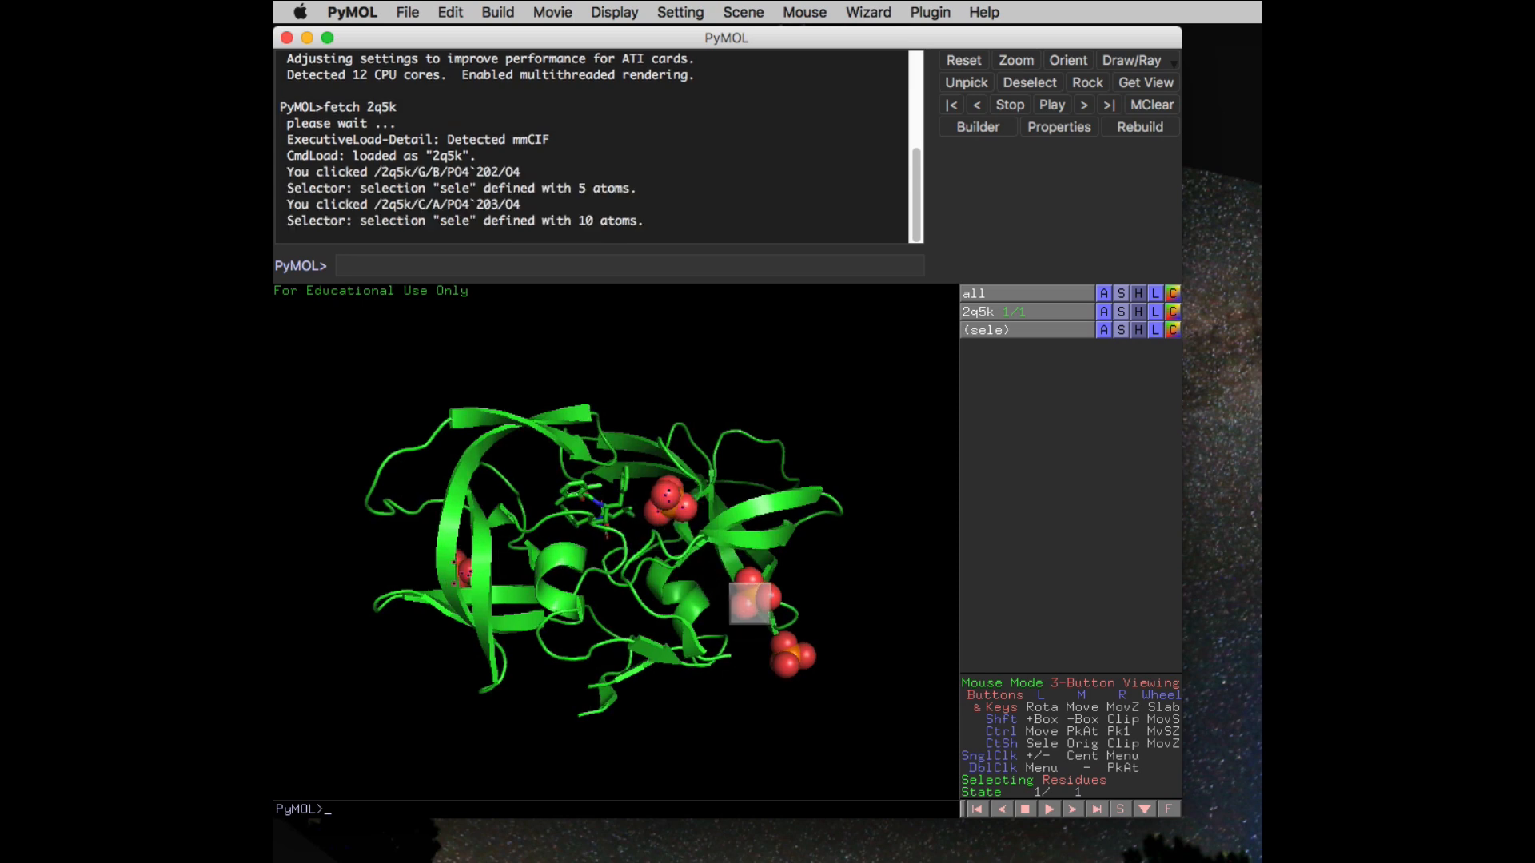
{"action": "left_click", "coordinate": [749, 603]}
{"action": "left_click", "coordinate": [796, 652]}
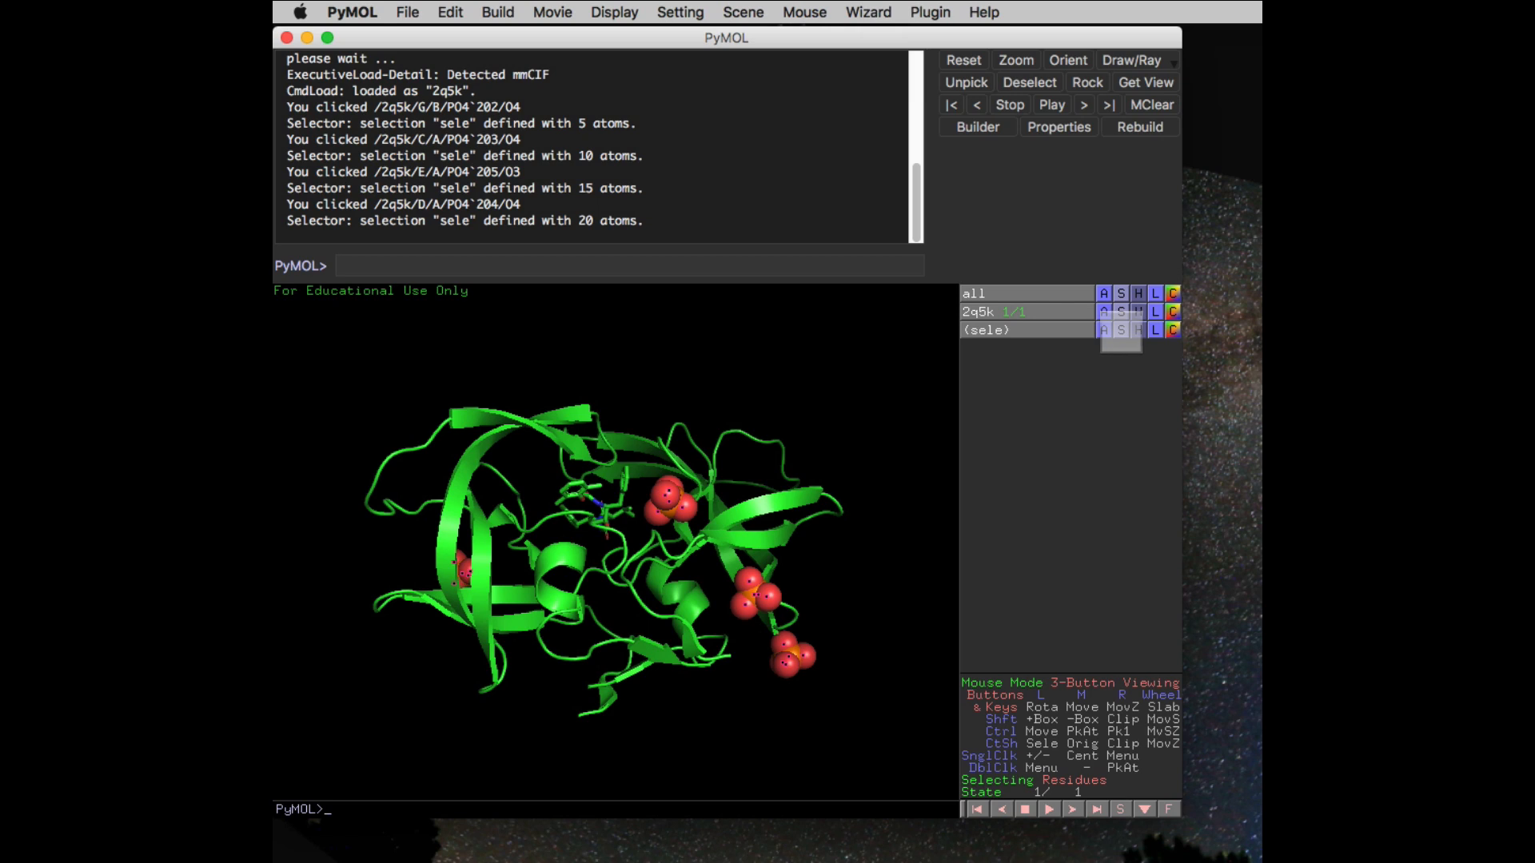
{"action": "left_click", "coordinate": [1103, 330]}
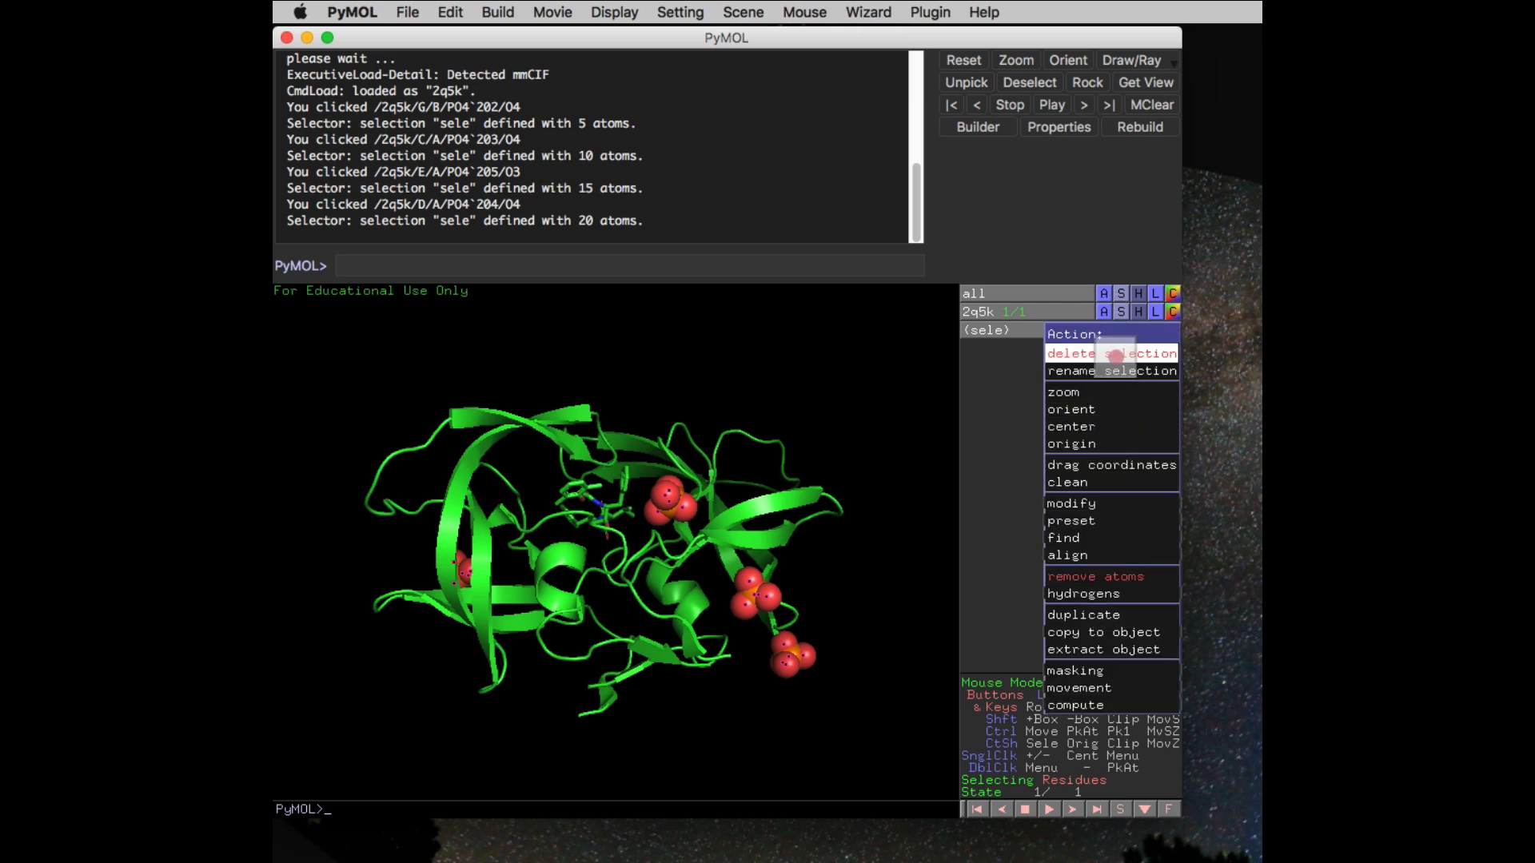
{"action": "left_click", "coordinate": [1114, 353]}
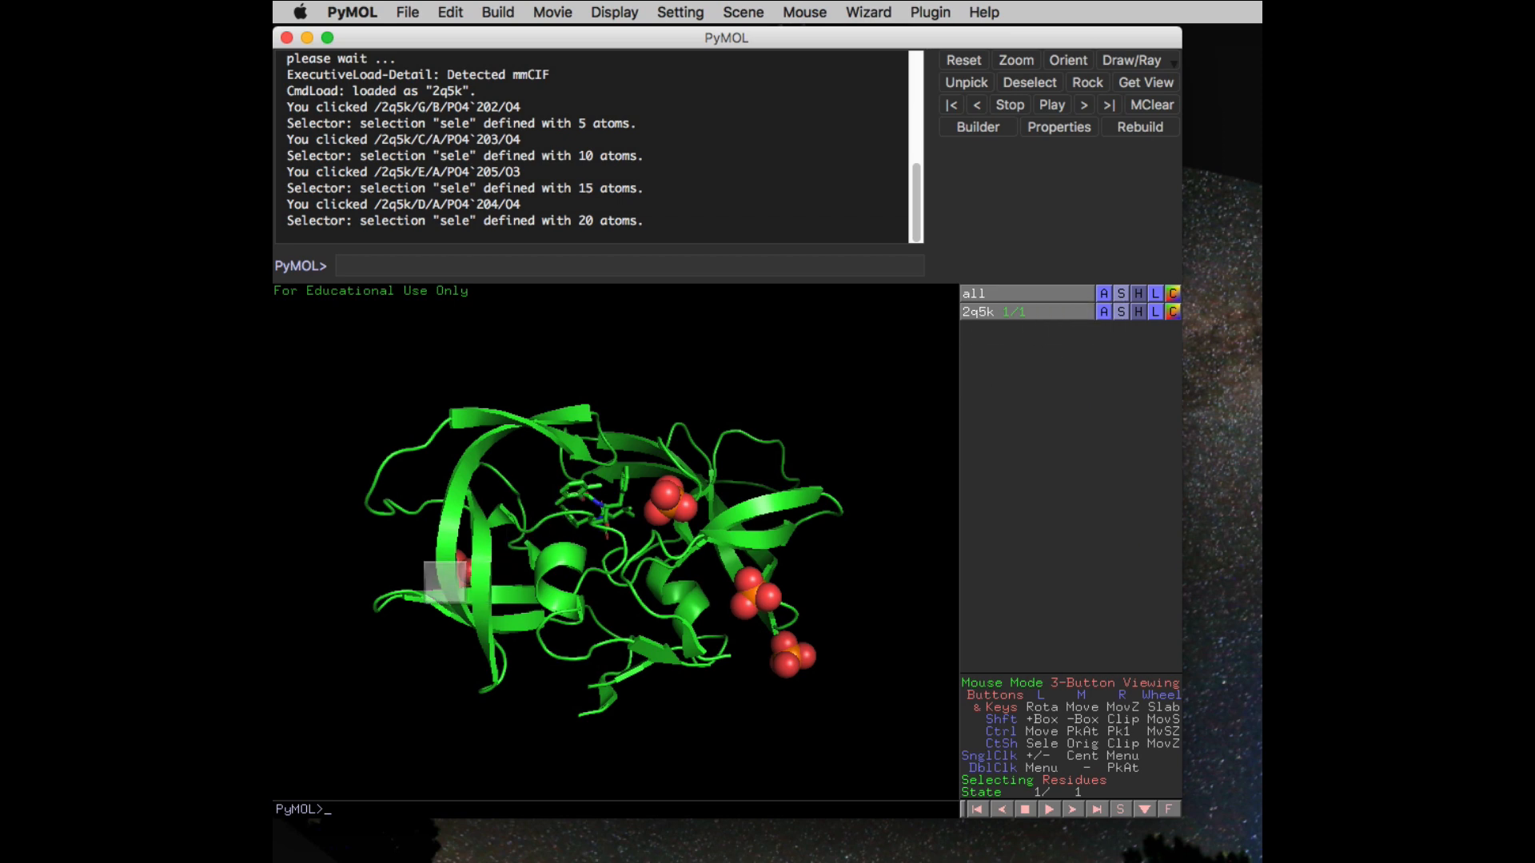
Select all four phosphate ions in 2q5k and remove their atoms
{"action": "left_click", "coordinate": [463, 569]}
{"action": "left_click", "coordinate": [666, 500]}
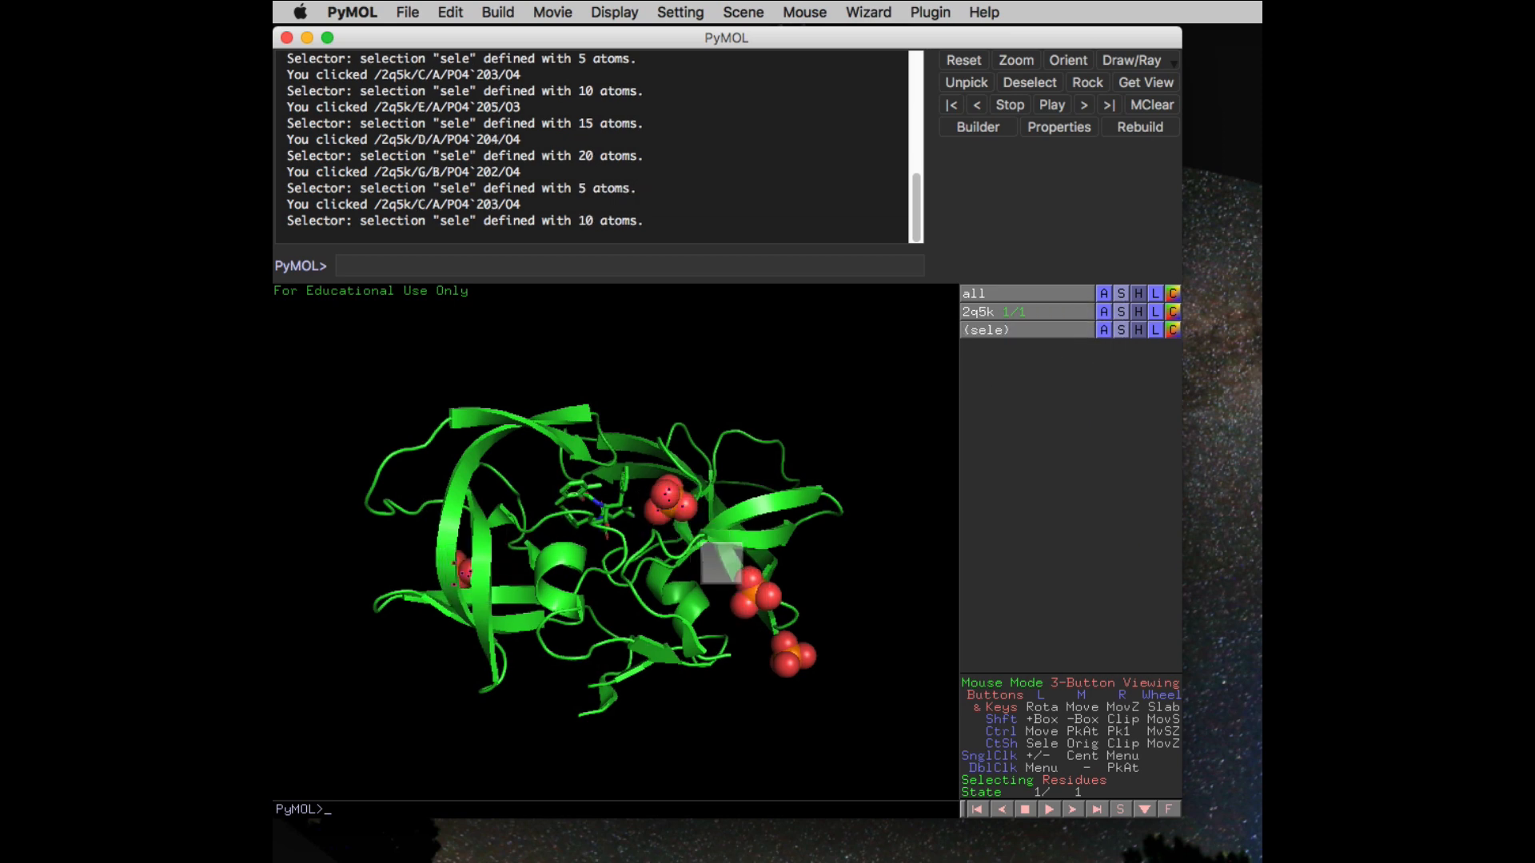
{"action": "left_click", "coordinate": [767, 597]}
{"action": "left_click", "coordinate": [790, 655]}
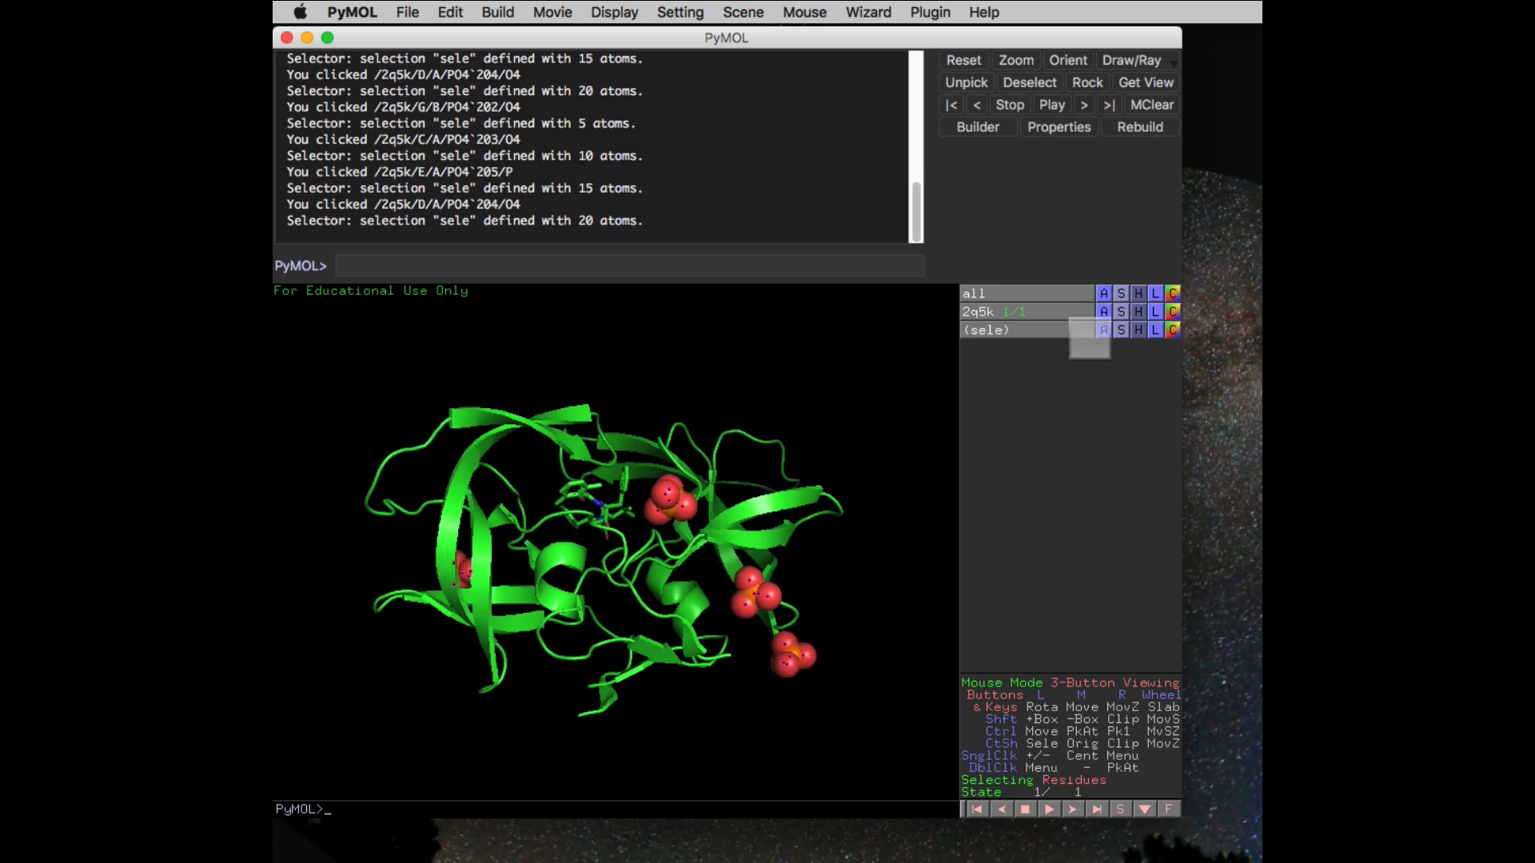
{"action": "left_click", "coordinate": [1103, 328]}
{"action": "left_click", "coordinate": [1130, 577]}
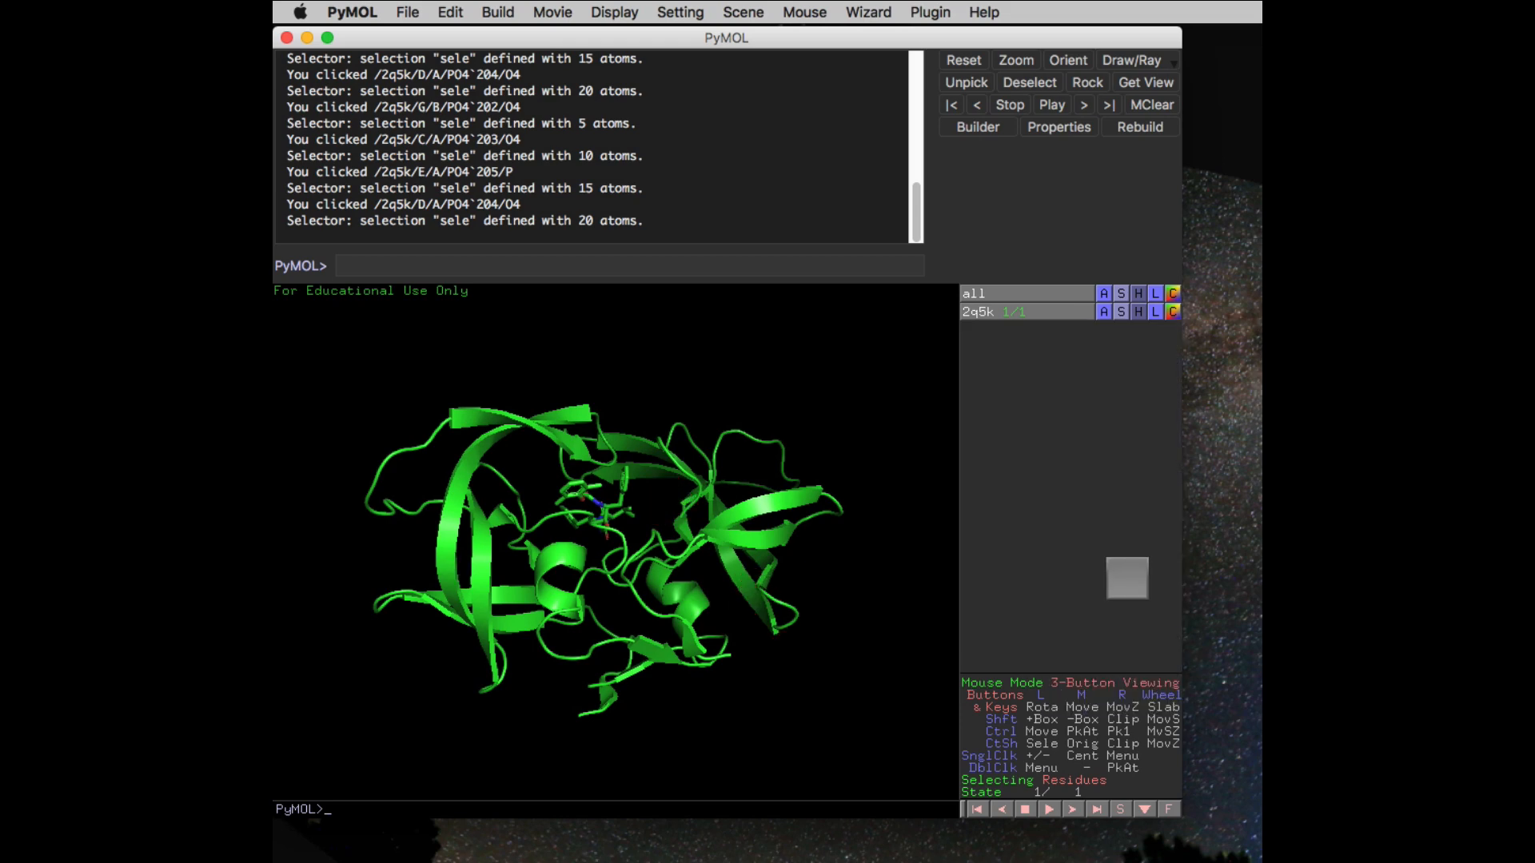
Set the sequence display mode to chain identifiers and turn on the sequence viewer
{"action": "left_click_drag", "start_coordinate": [619, 528], "coordinate": [482, 534]}
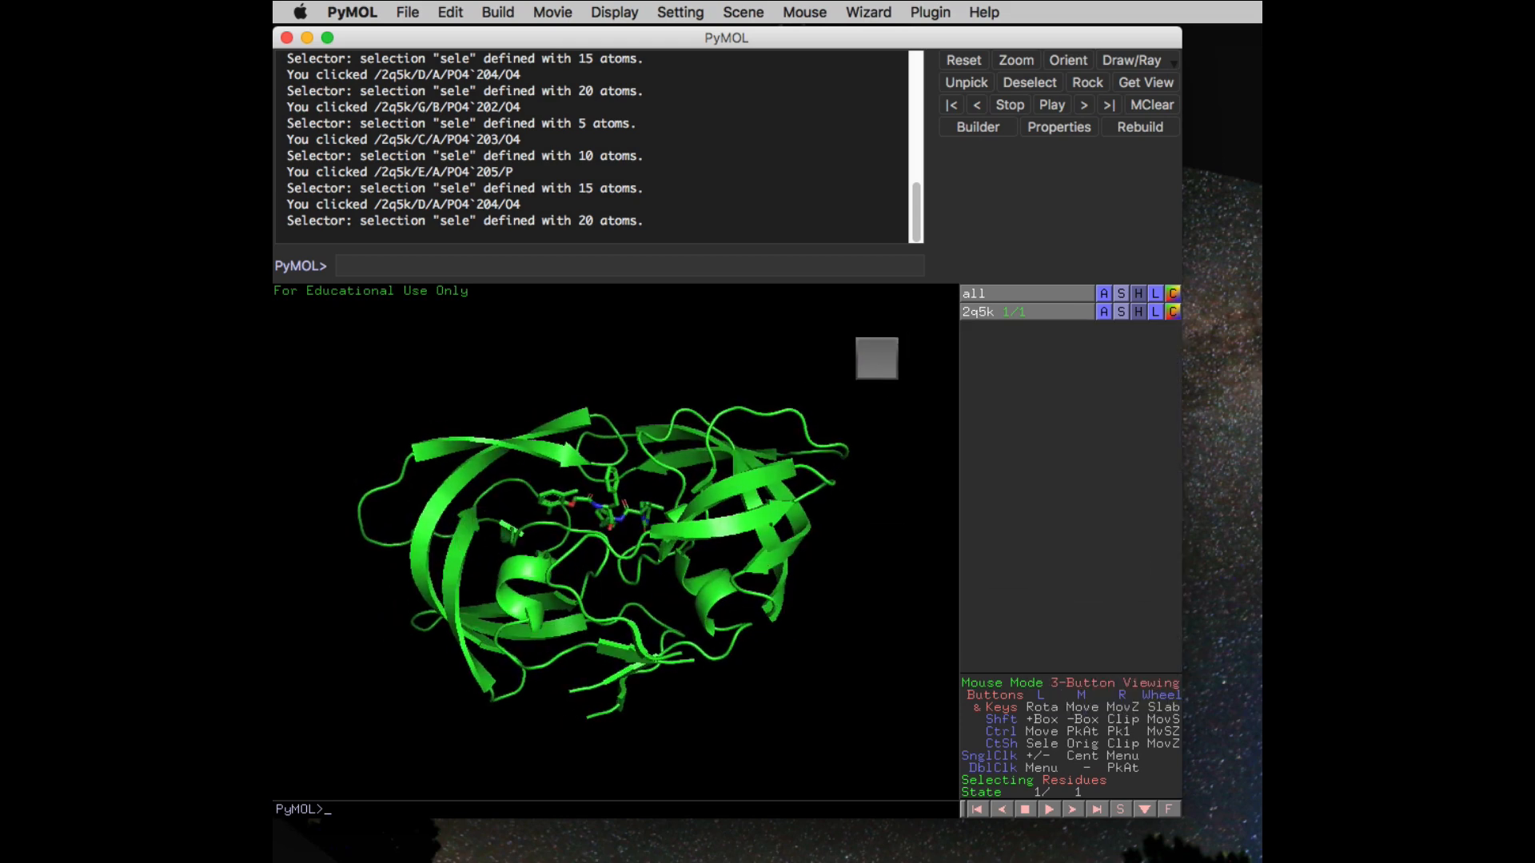
{"action": "left_click", "coordinate": [612, 12]}
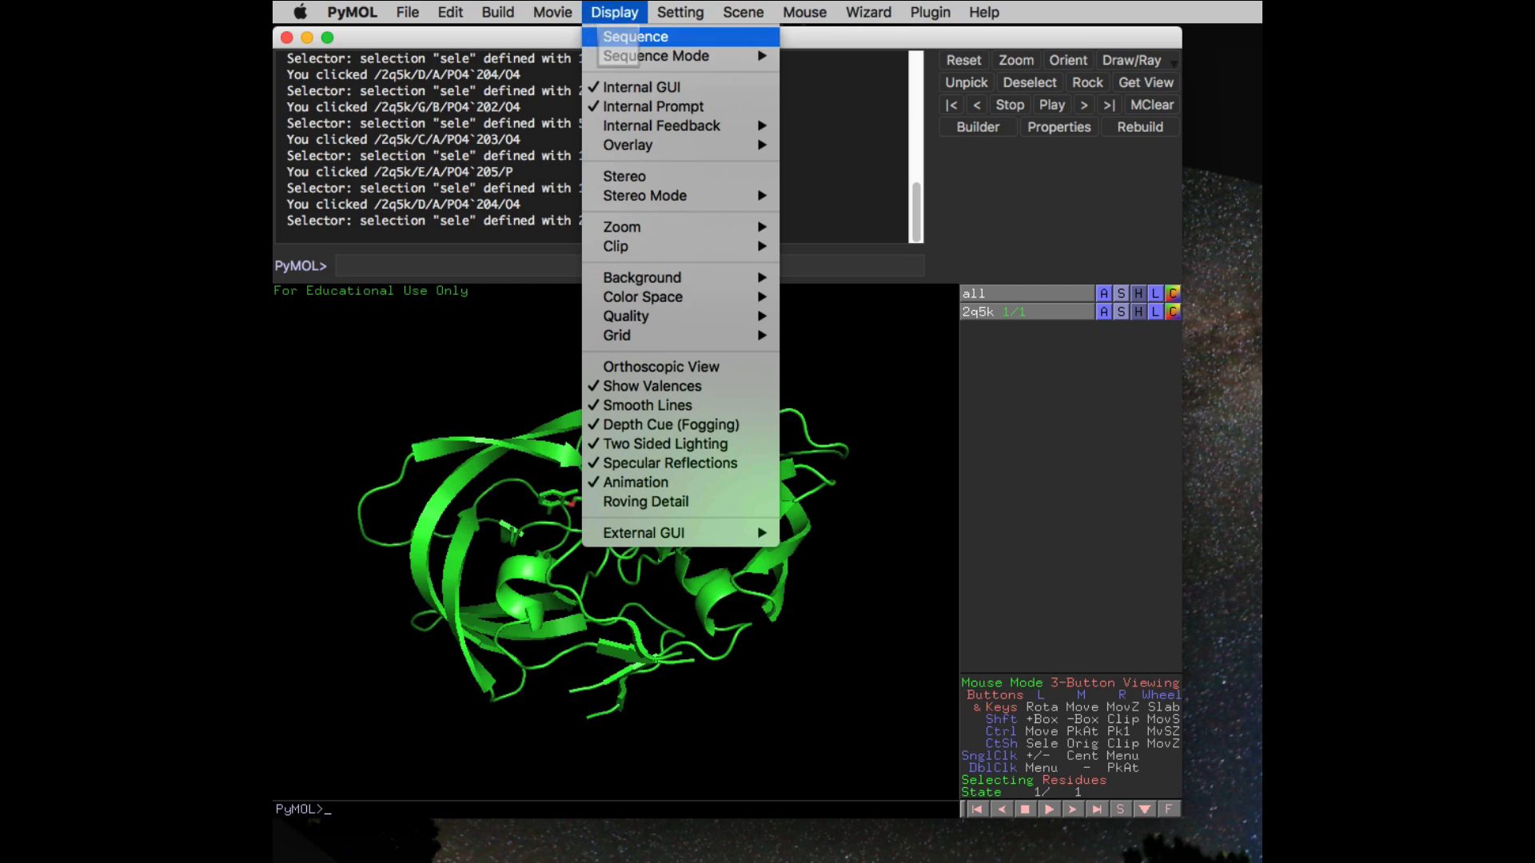
{"action": "mouse_move", "coordinate": [664, 55]}
{"action": "left_click", "coordinate": [839, 95]}
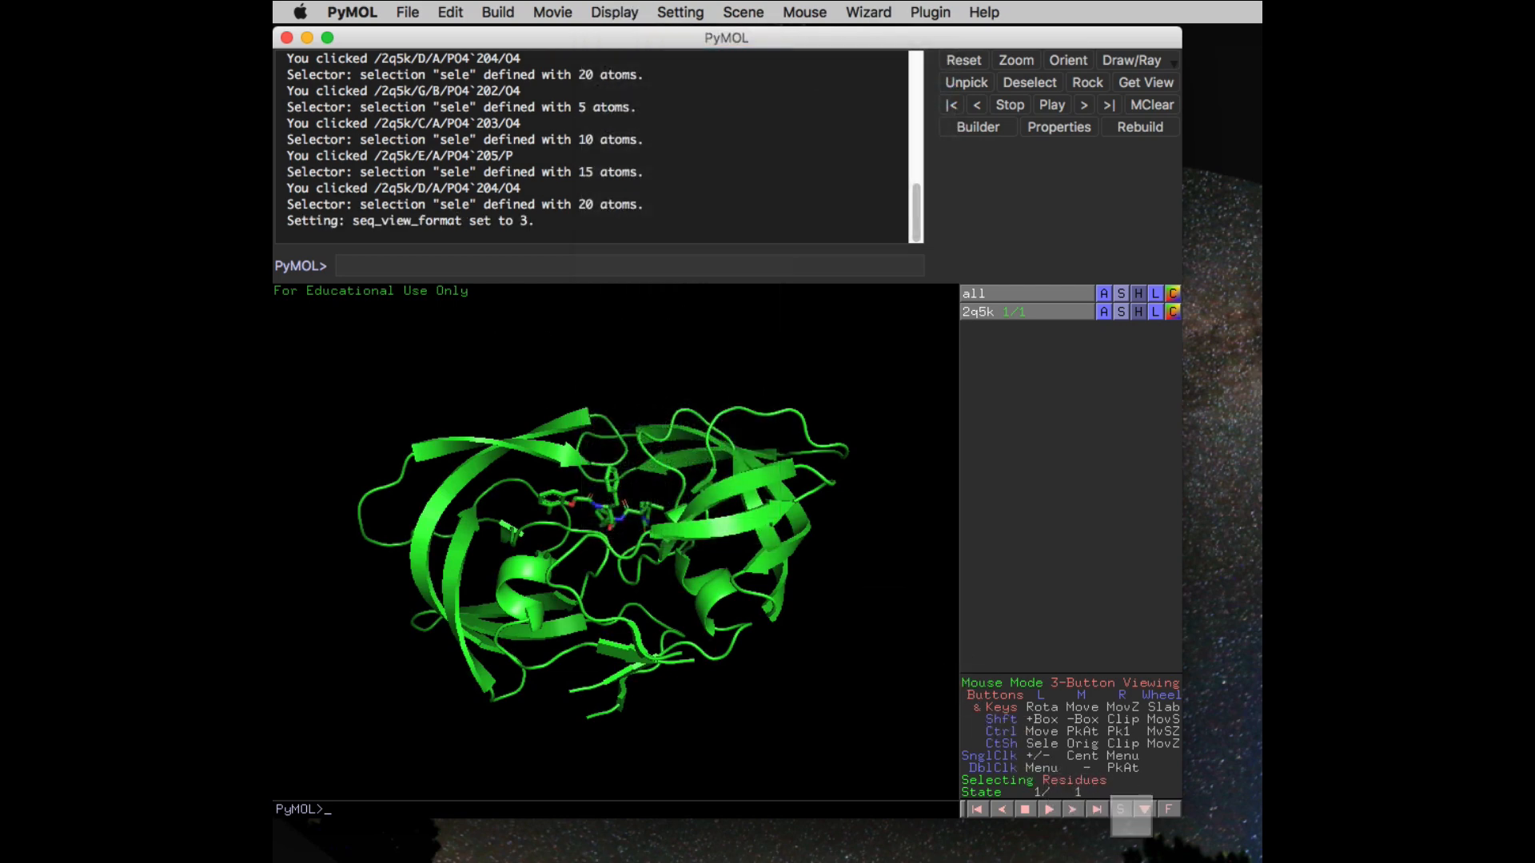
{"action": "left_click", "coordinate": [1119, 809]}
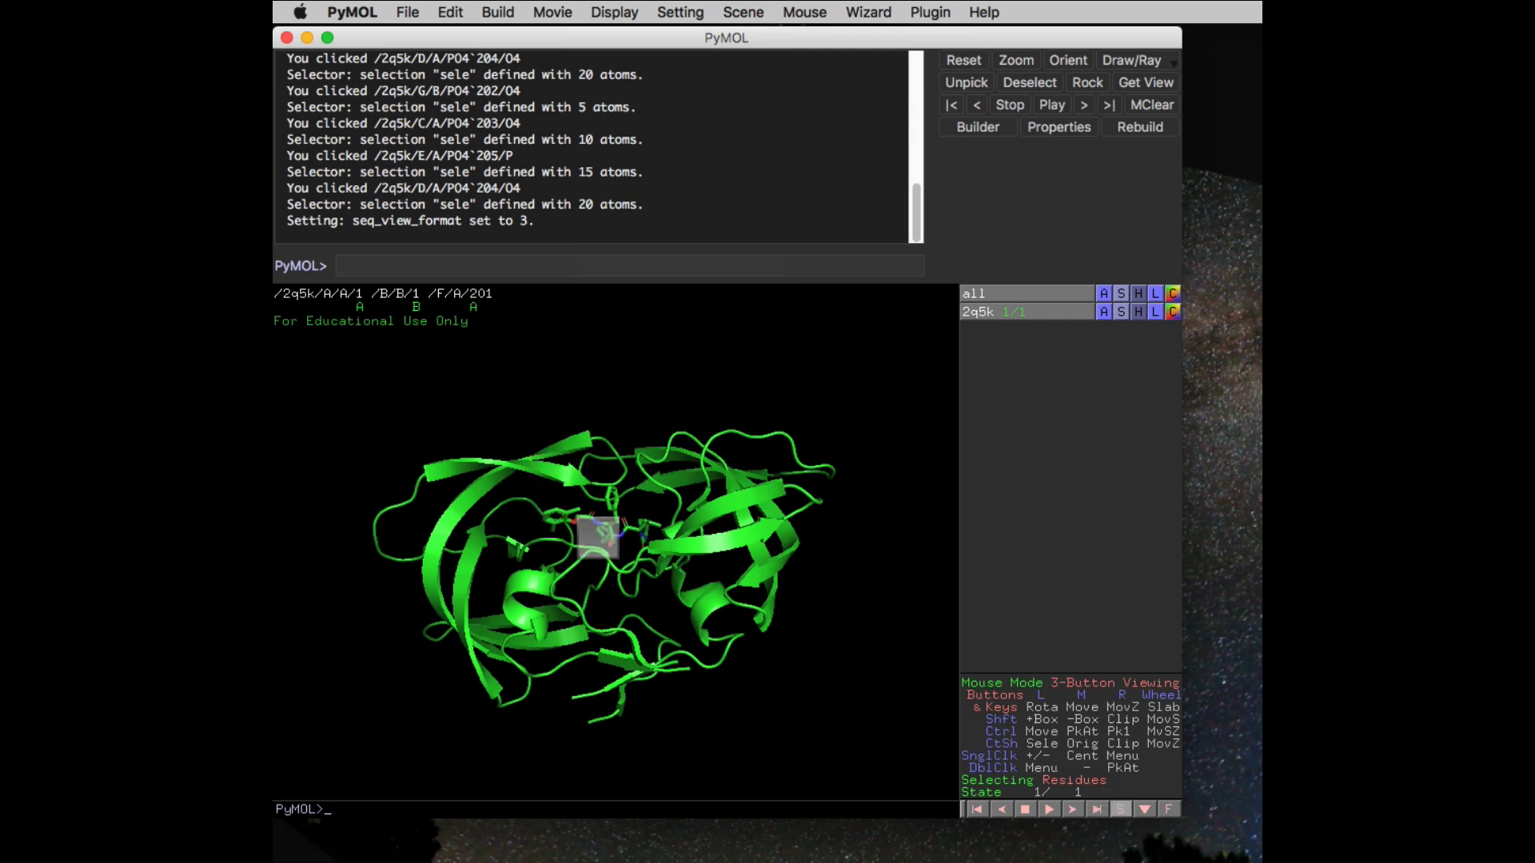
Select the ligand entry F/A/201 in the 2q5k sequence and extract it to a new object
{"action": "left_click", "coordinate": [361, 308]}
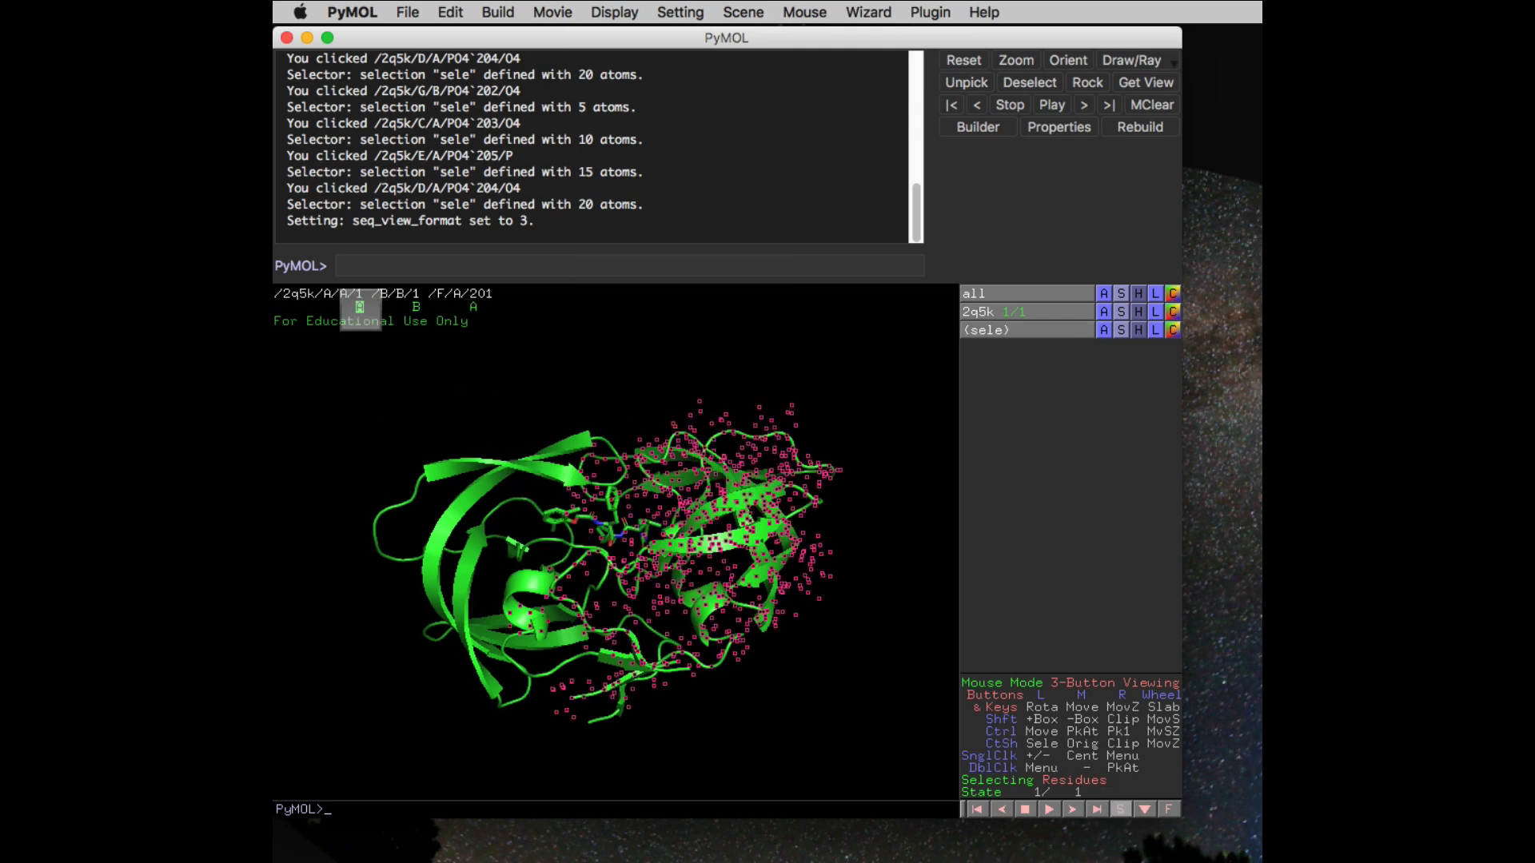
{"action": "left_click", "coordinate": [415, 307]}
{"action": "left_click", "coordinate": [413, 309]}
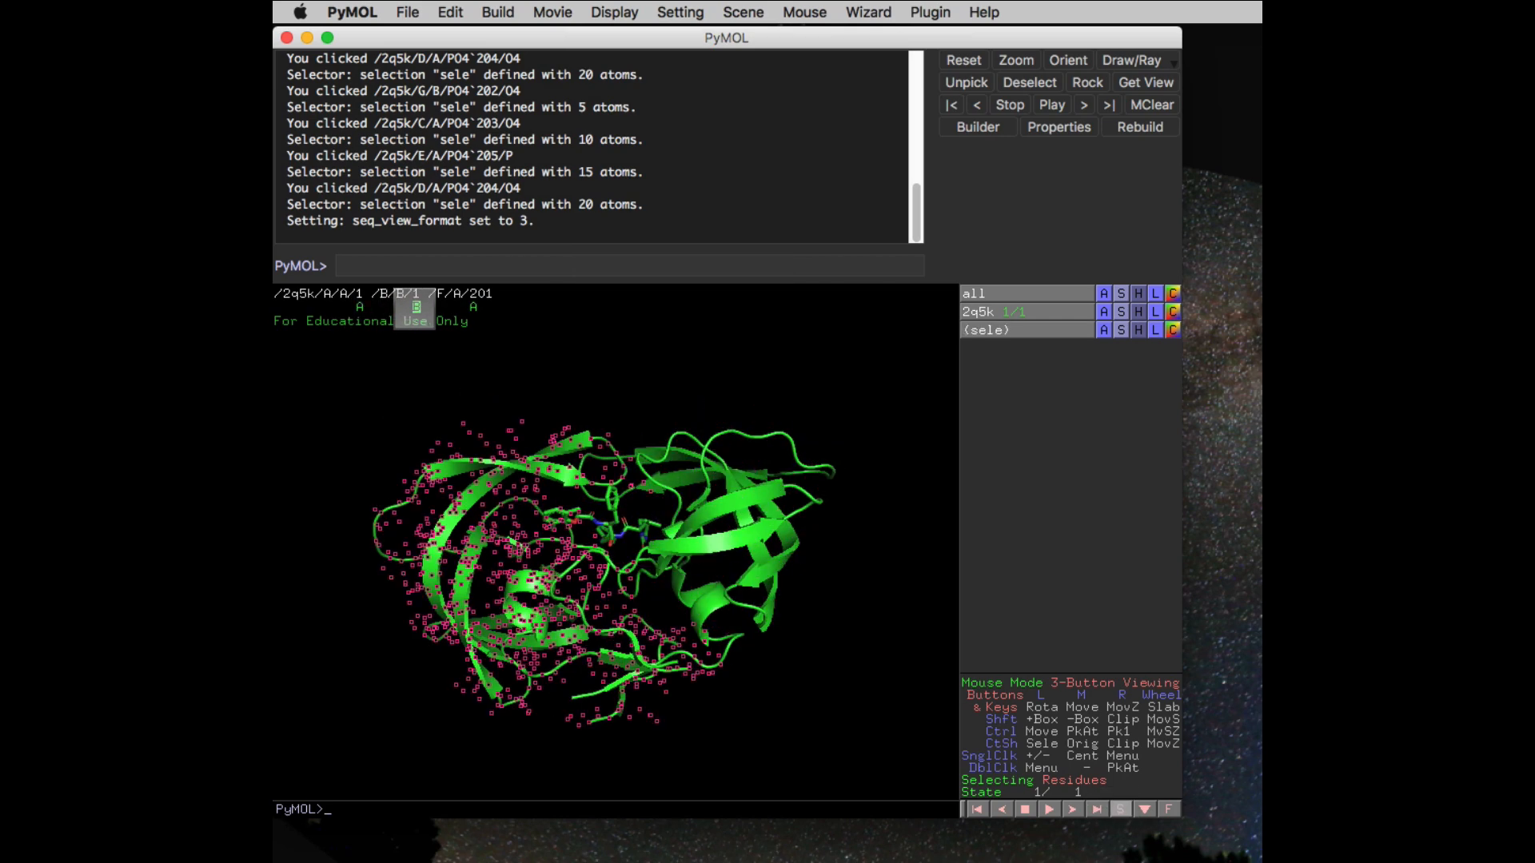
{"action": "left_click", "coordinate": [416, 307]}
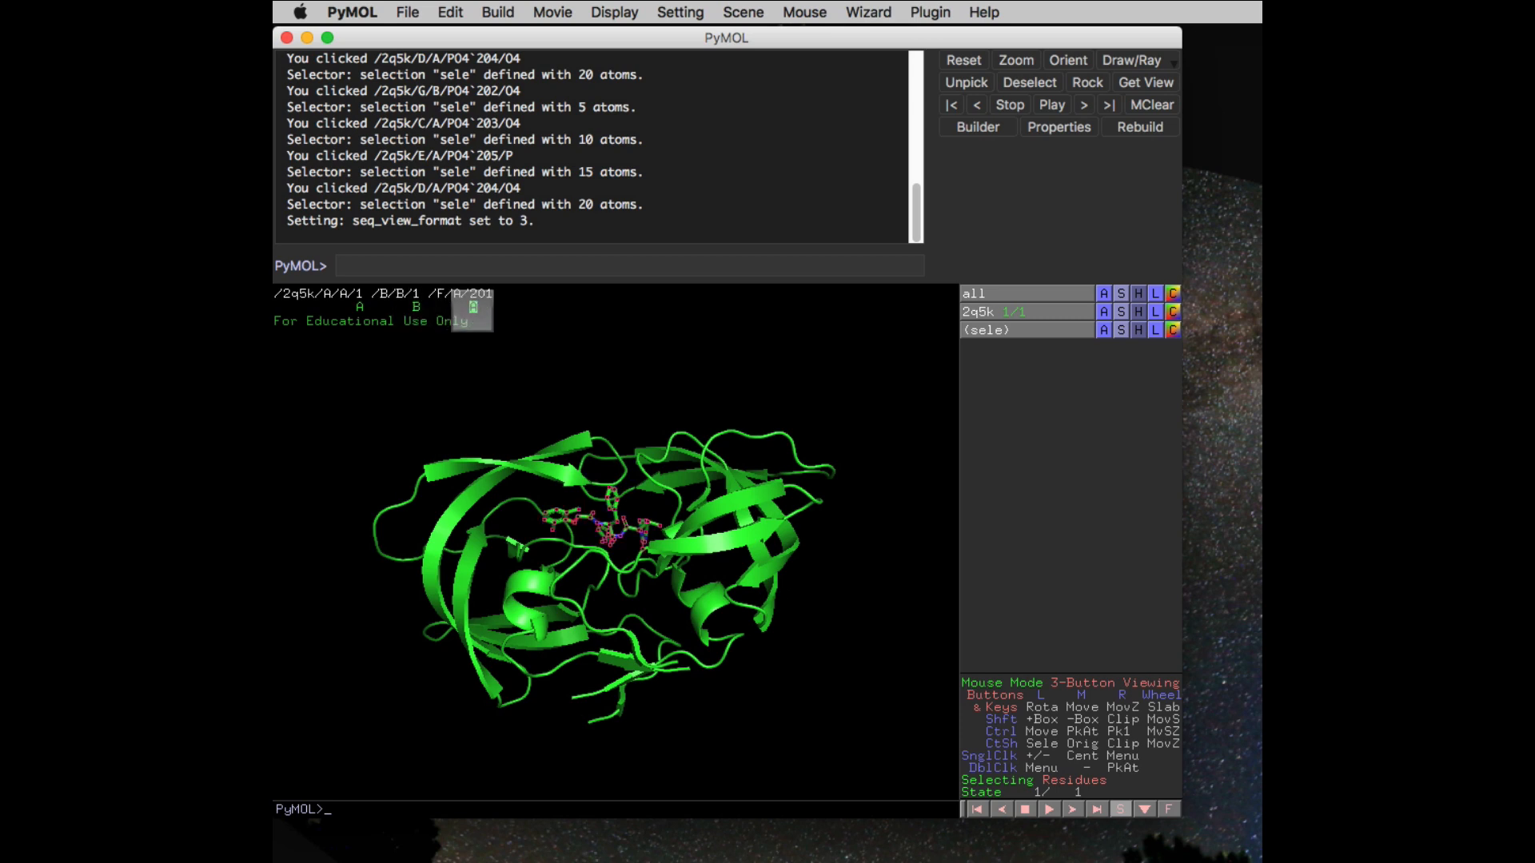
{"action": "left_click", "coordinate": [1104, 329]}
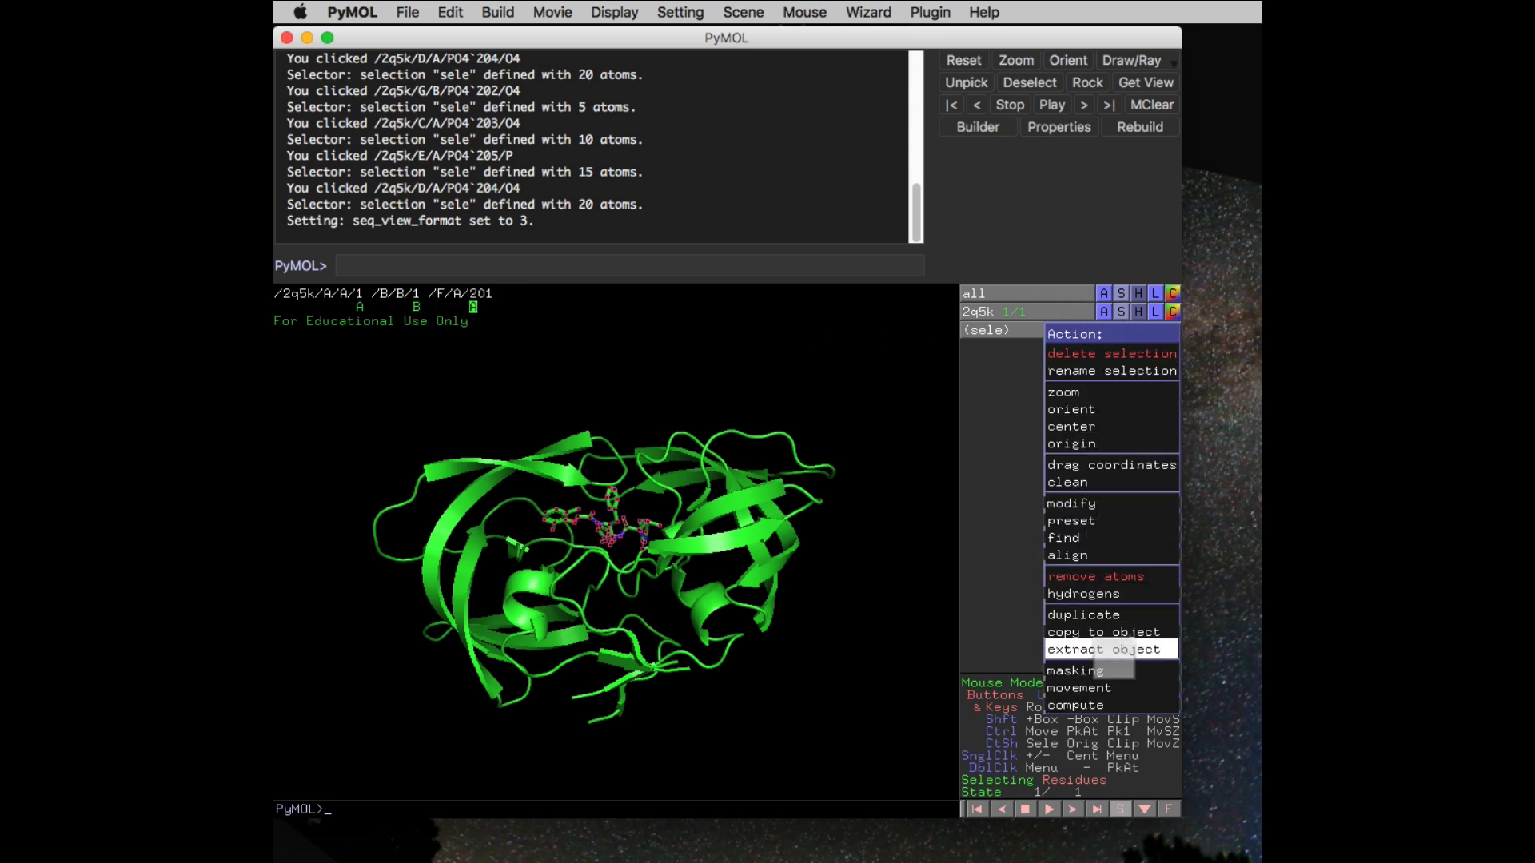
{"action": "left_click", "coordinate": [1114, 649]}
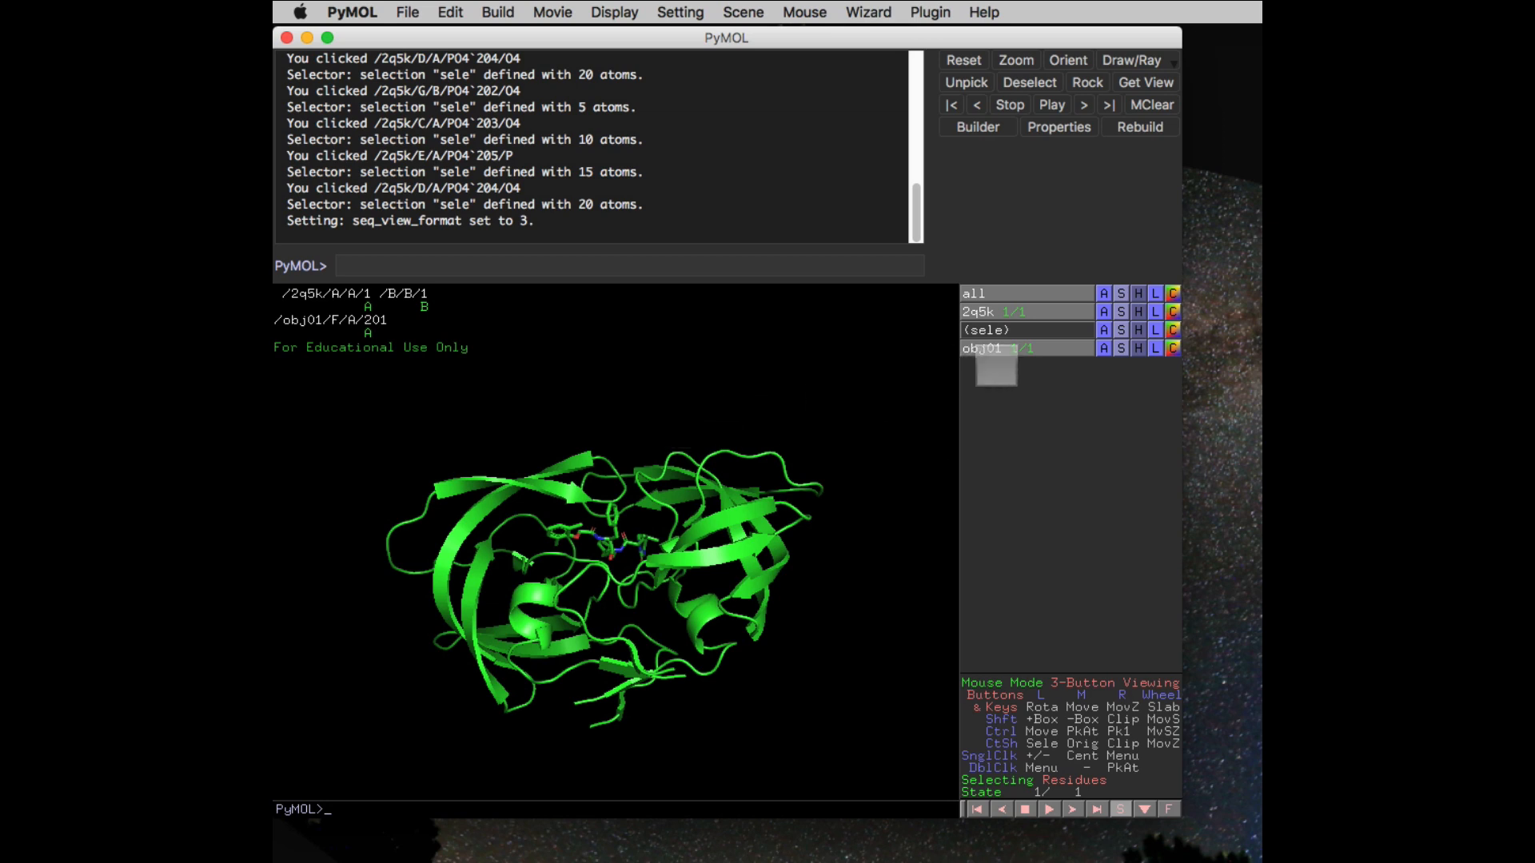
Rename the extracted object obj01 as ligand
{"action": "left_click", "coordinate": [1103, 349]}
{"action": "left_click", "coordinate": [1084, 616]}
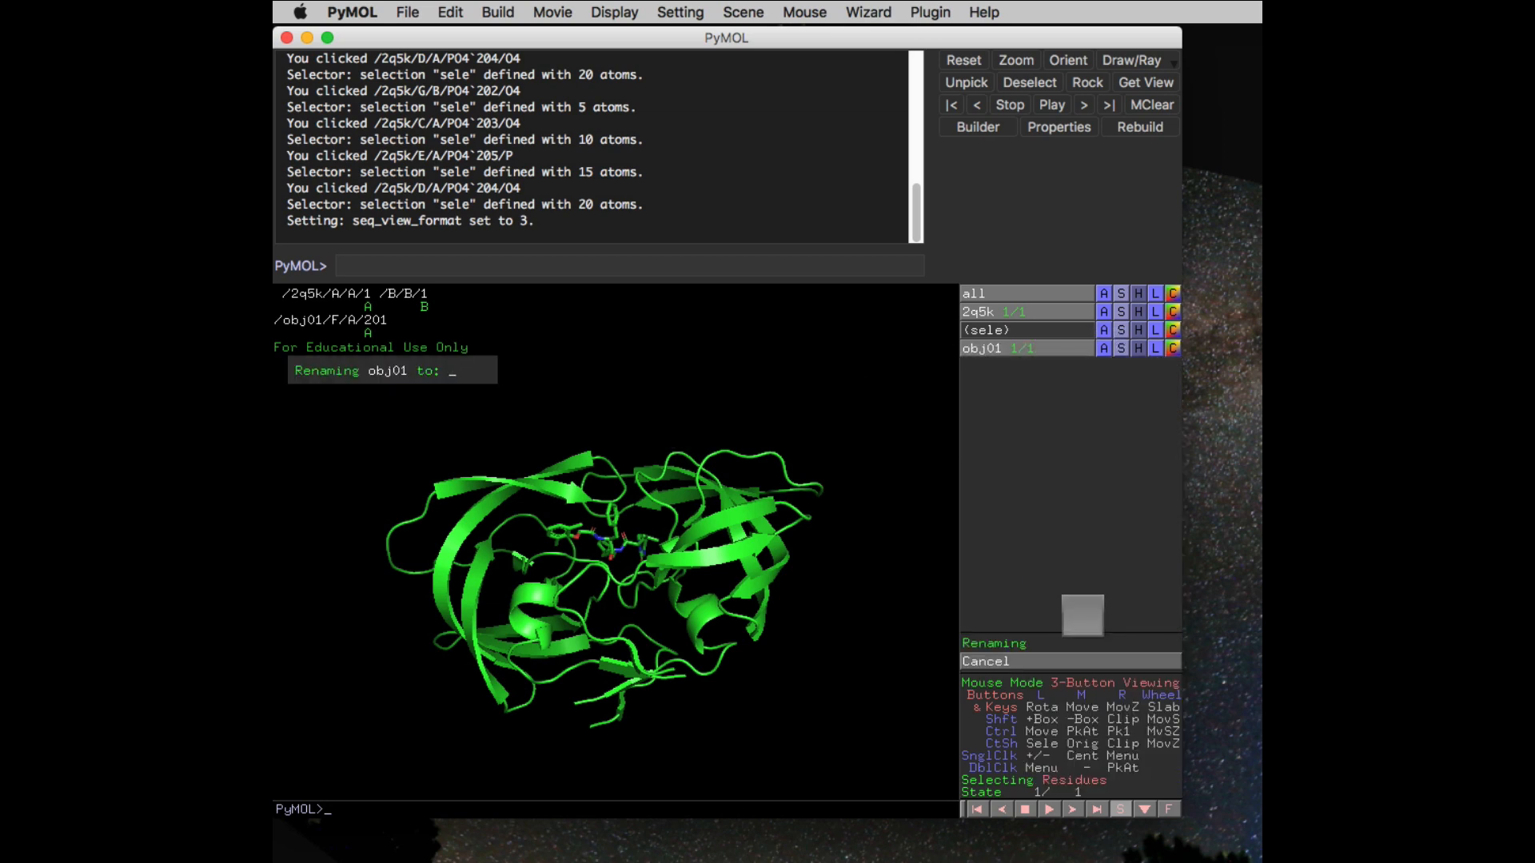
{"action": "type", "text": "ligand"}
{"action": "key", "text": "Return"}
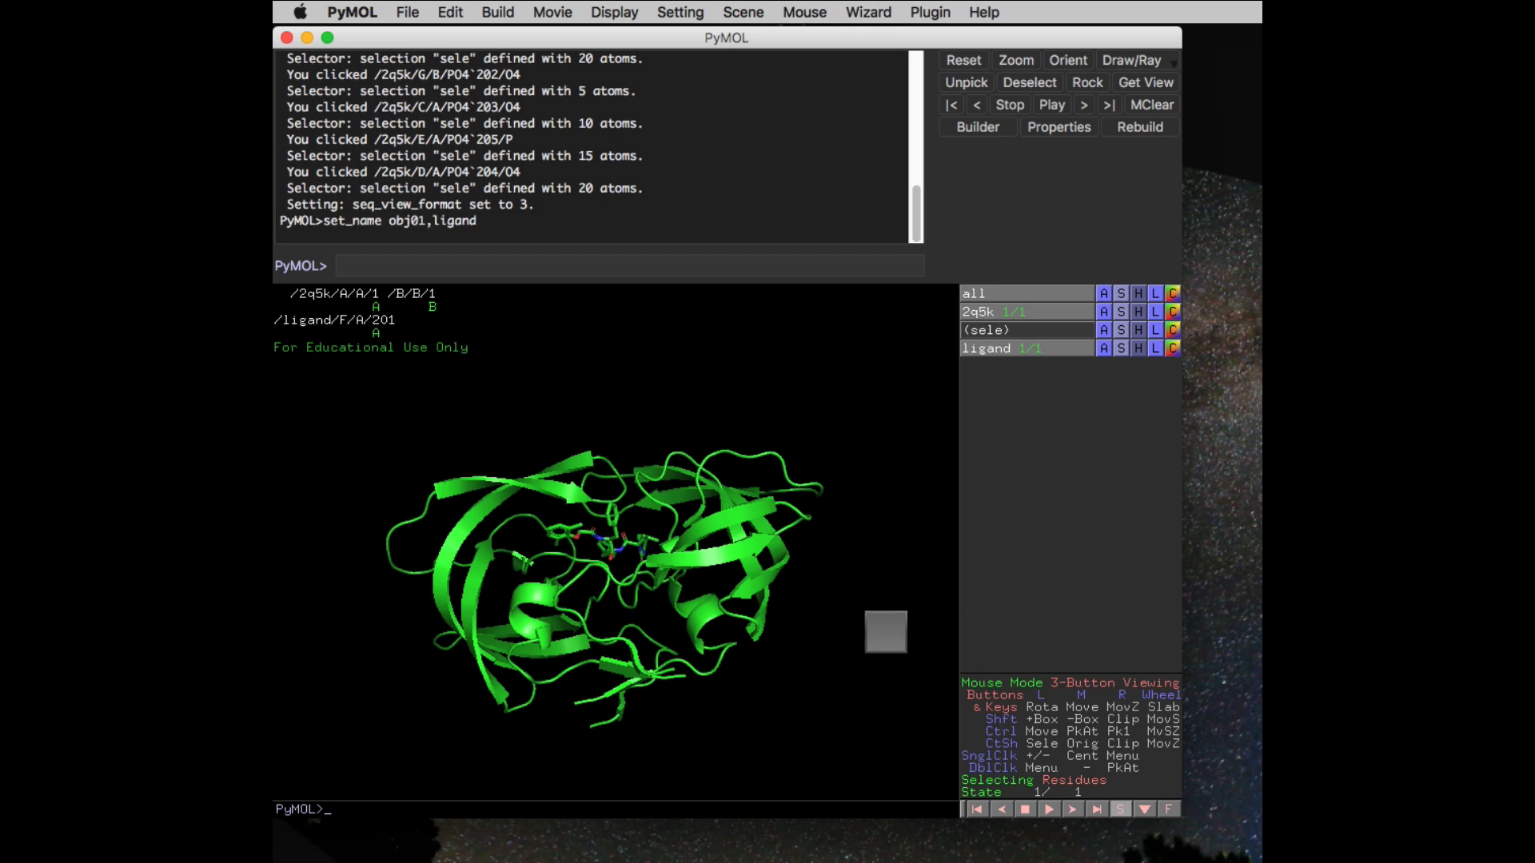
Color the ligand object by element with light gray carbons
{"action": "left_click", "coordinate": [1172, 348]}
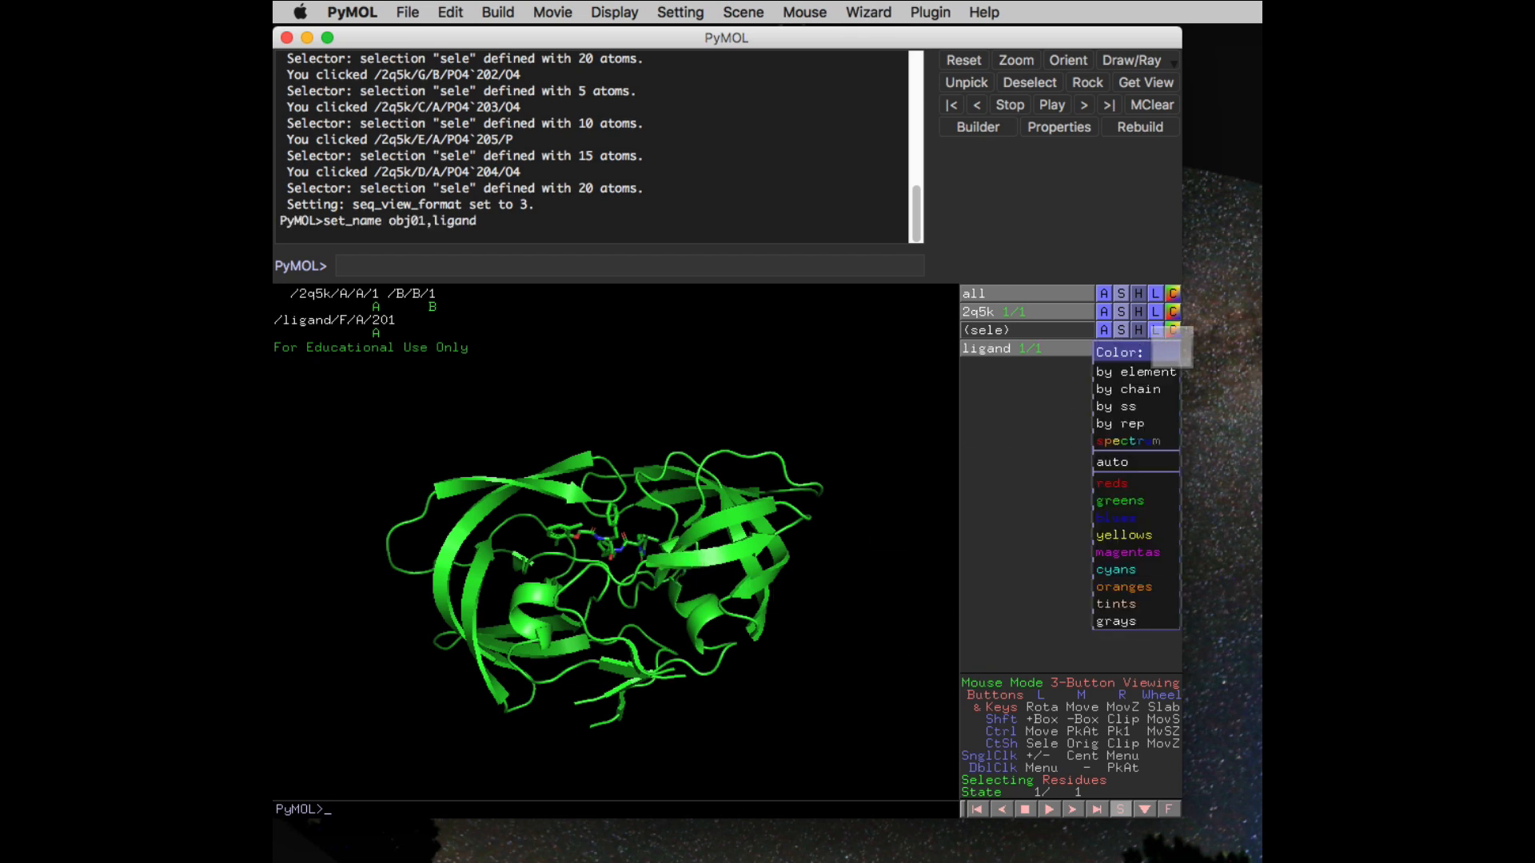
{"action": "mouse_move", "coordinate": [1135, 372]}
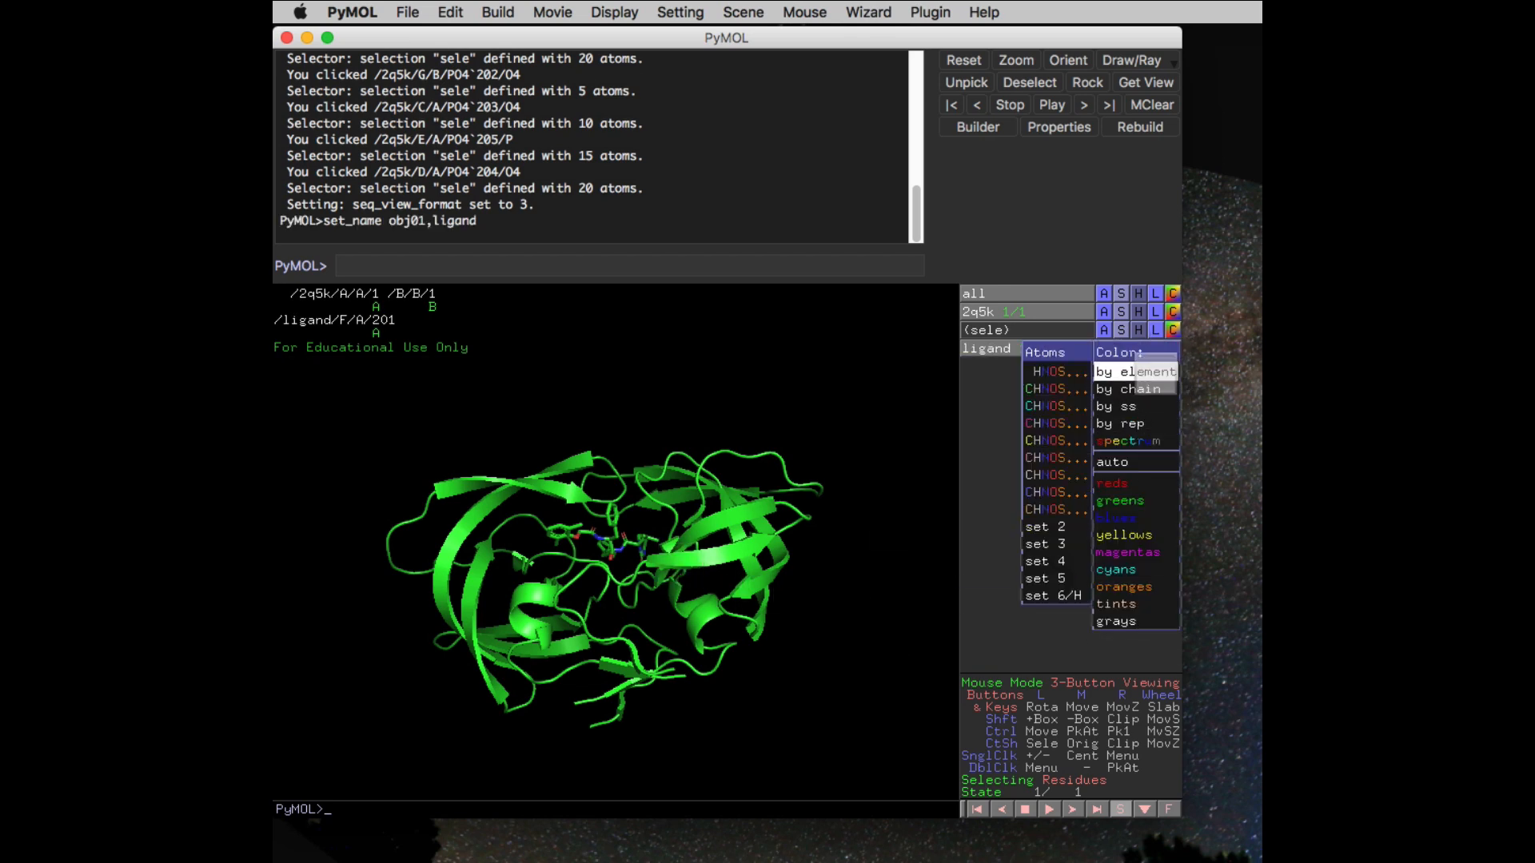
{"action": "left_click", "coordinate": [1059, 460]}
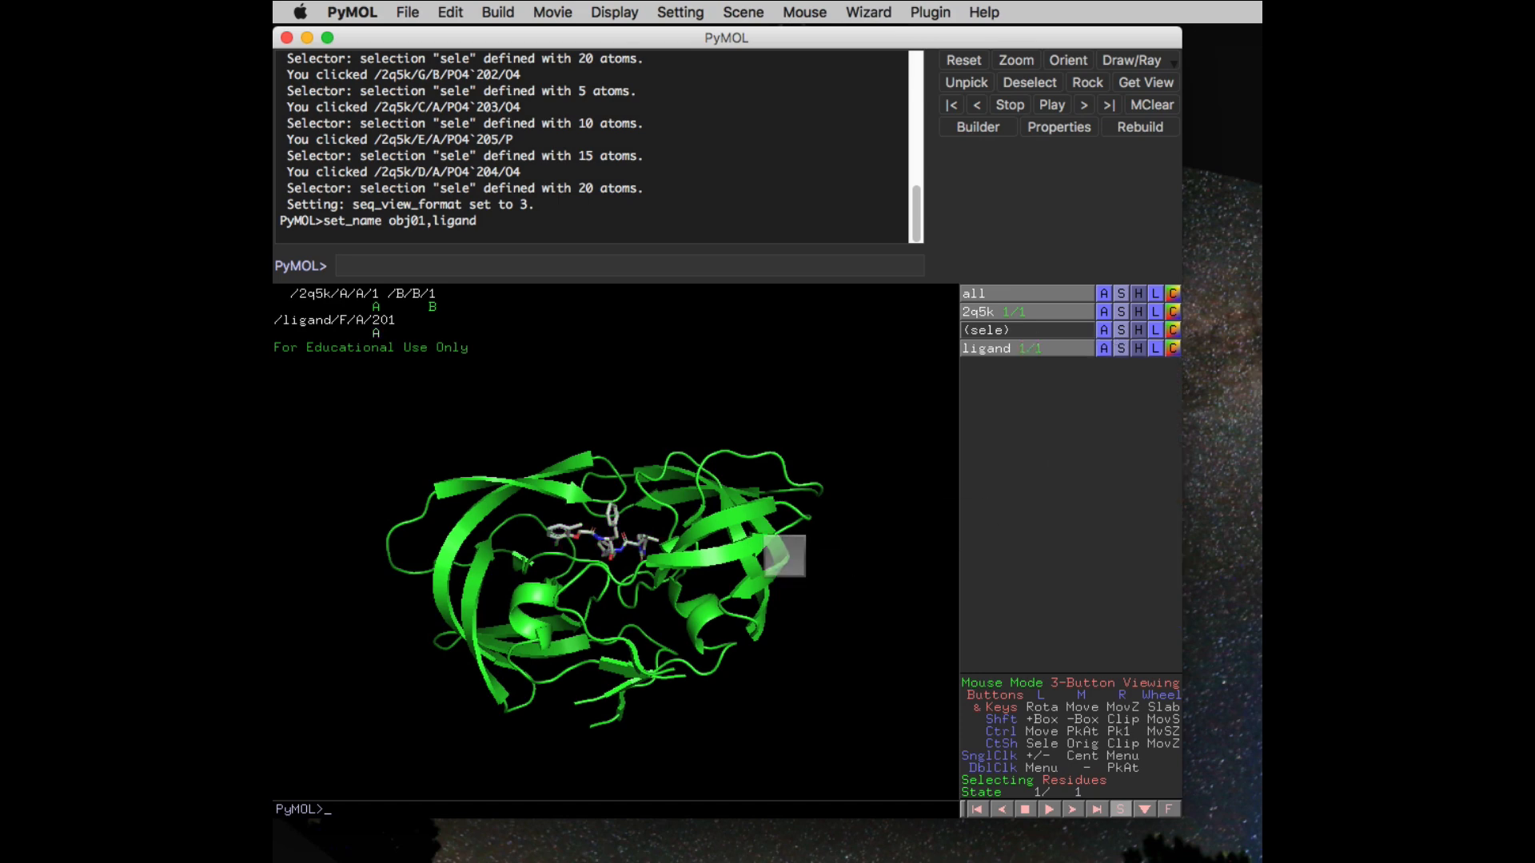
Show the molecular surface of the 2q5k object
{"action": "left_click_drag", "start_coordinate": [787, 556], "coordinate": [791, 560]}
{"action": "mouse_move", "coordinate": [792, 560]}
{"action": "right_mouse_down"}
{"action": "mouse_move", "coordinate": [815, 500]}
{"action": "mouse_move", "coordinate": [897, 726]}
{"action": "mouse_move", "coordinate": [900, 799]}
{"action": "mouse_move", "coordinate": [785, 582]}
{"action": "right_mouse_up"}
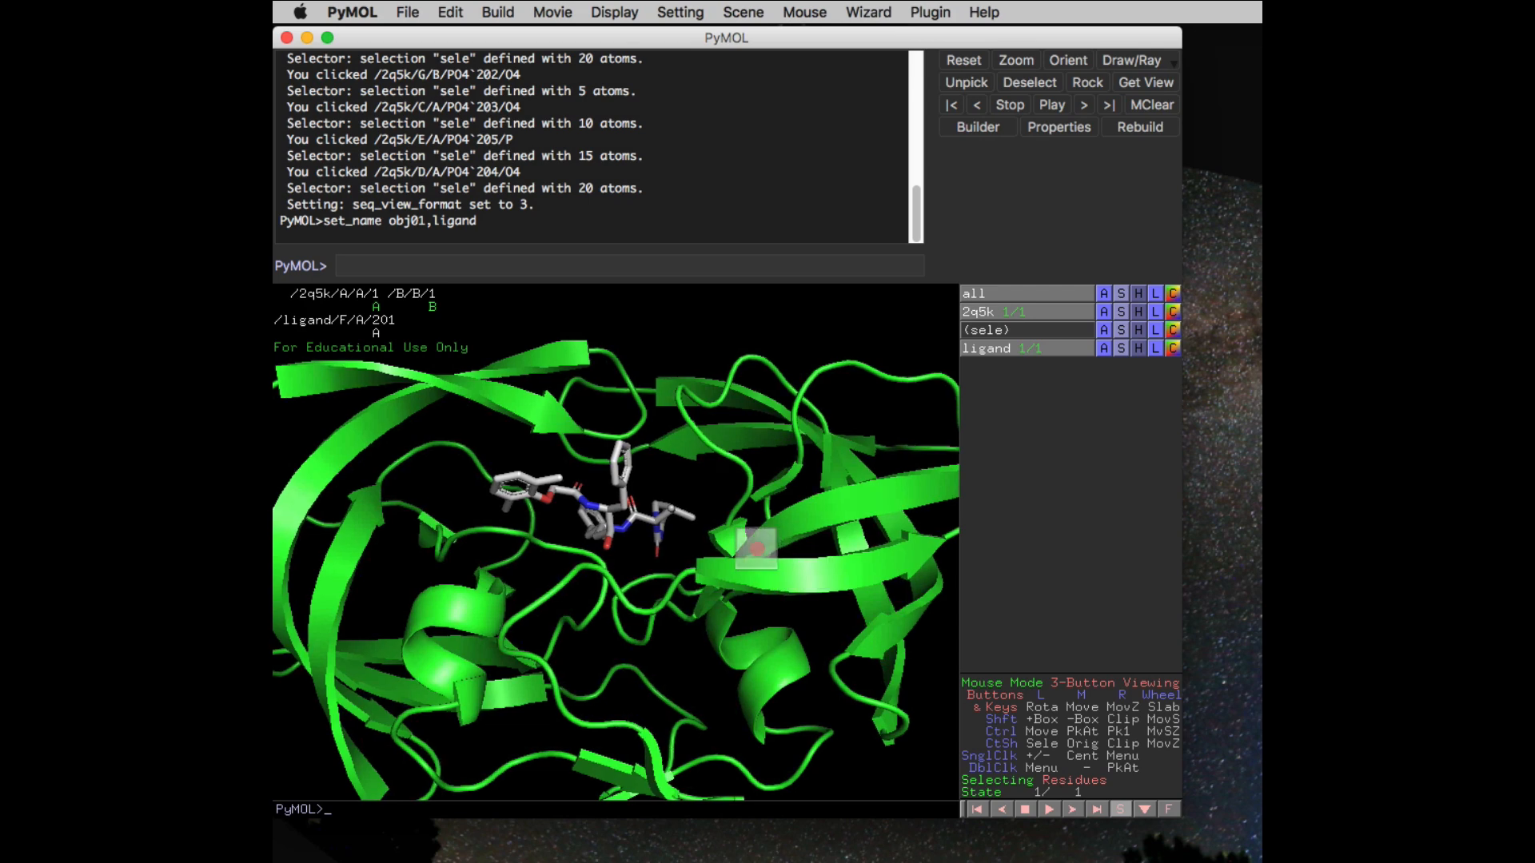
{"action": "mouse_move", "coordinate": [757, 541]}
{"action": "left_mouse_down"}
{"action": "mouse_move", "coordinate": [781, 542]}
{"action": "mouse_move", "coordinate": [762, 551]}
{"action": "left_mouse_up"}
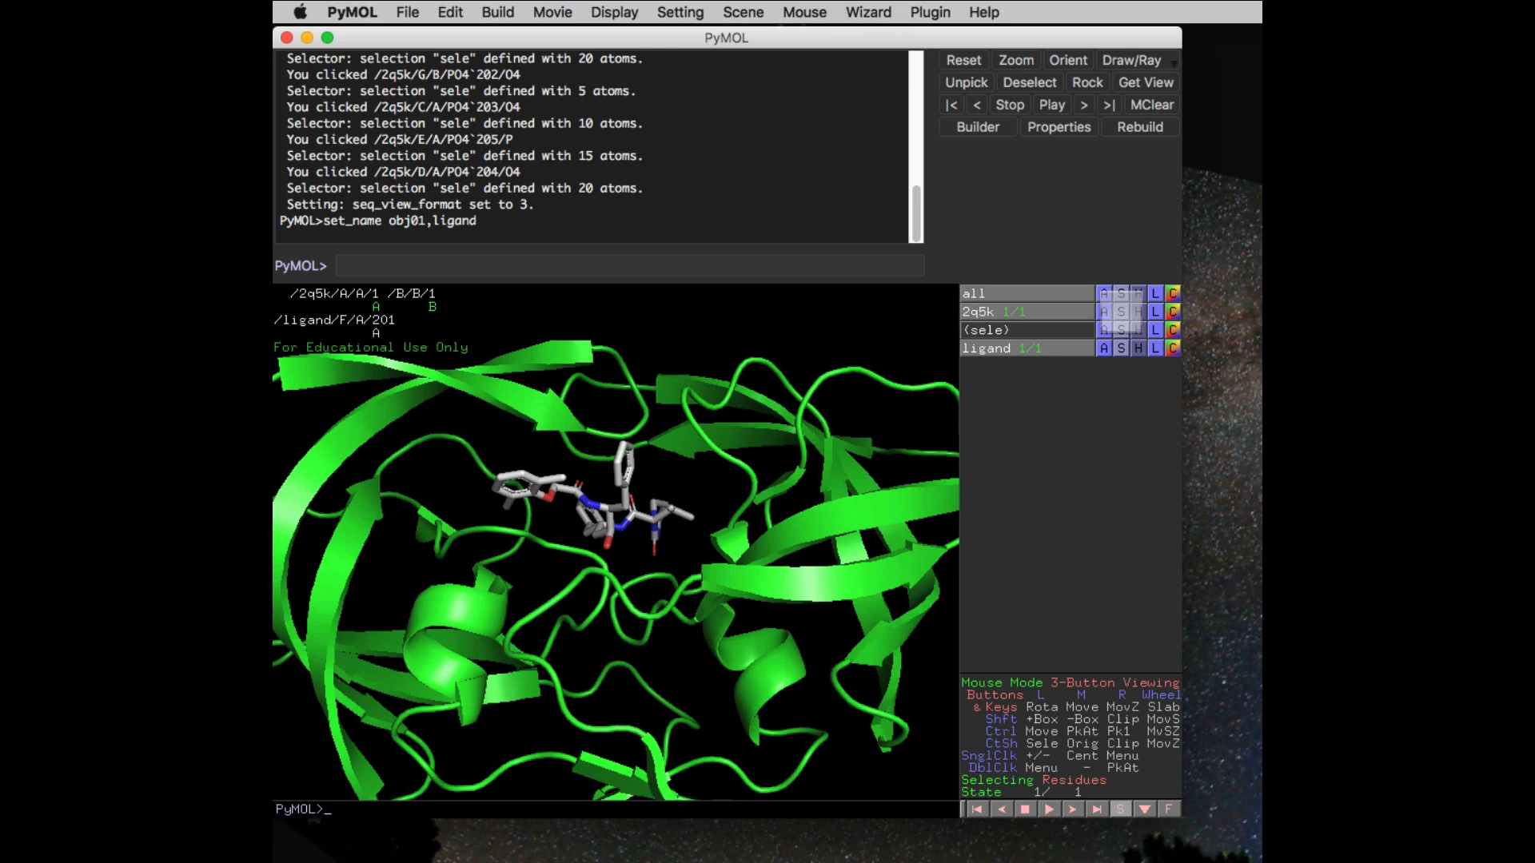
{"action": "left_click", "coordinate": [1121, 311]}
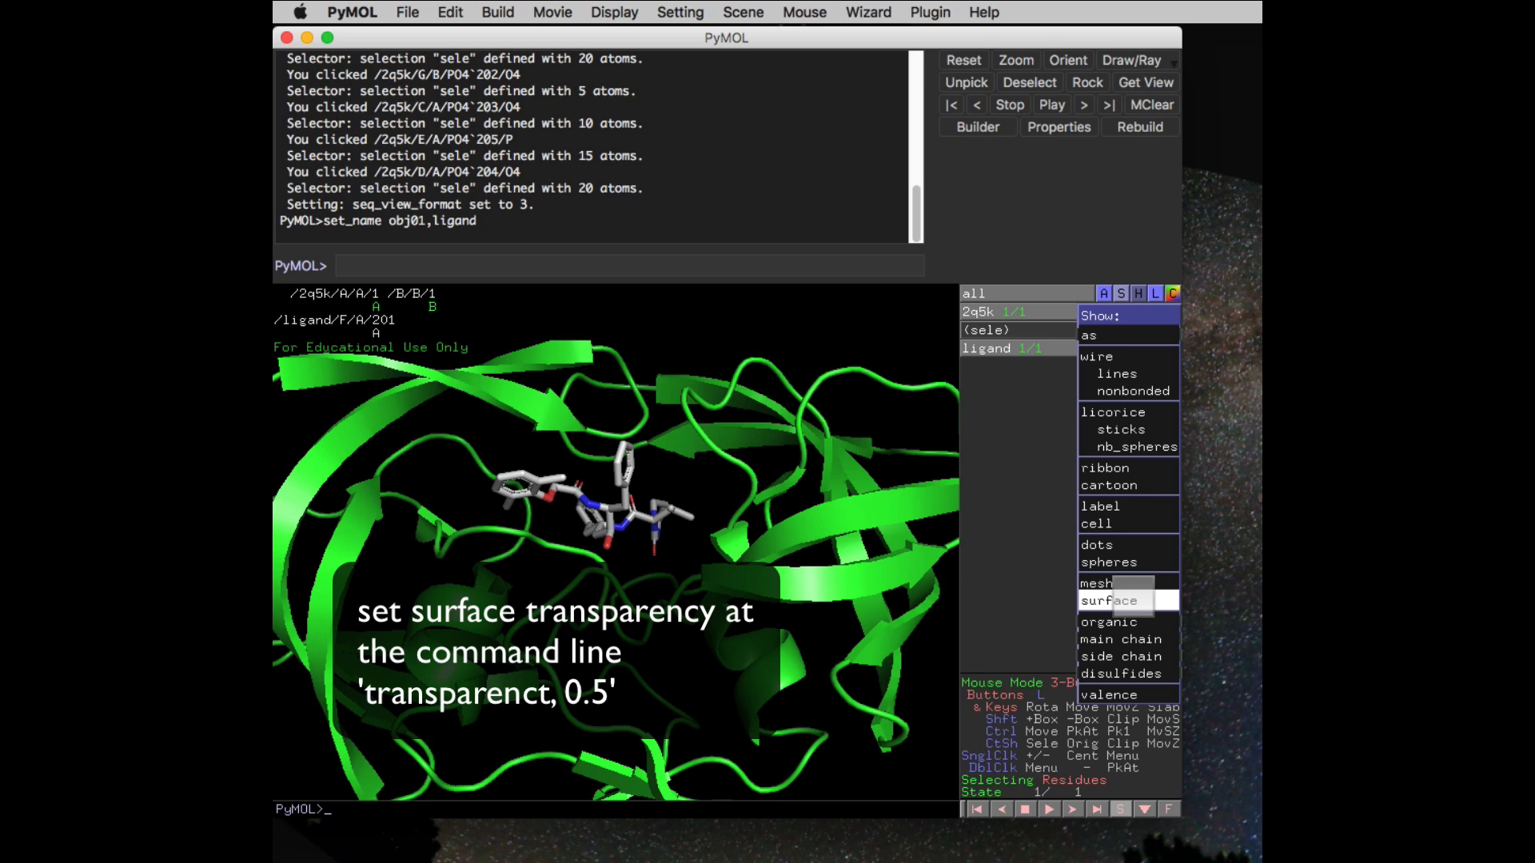
{"action": "left_click", "coordinate": [1131, 600]}
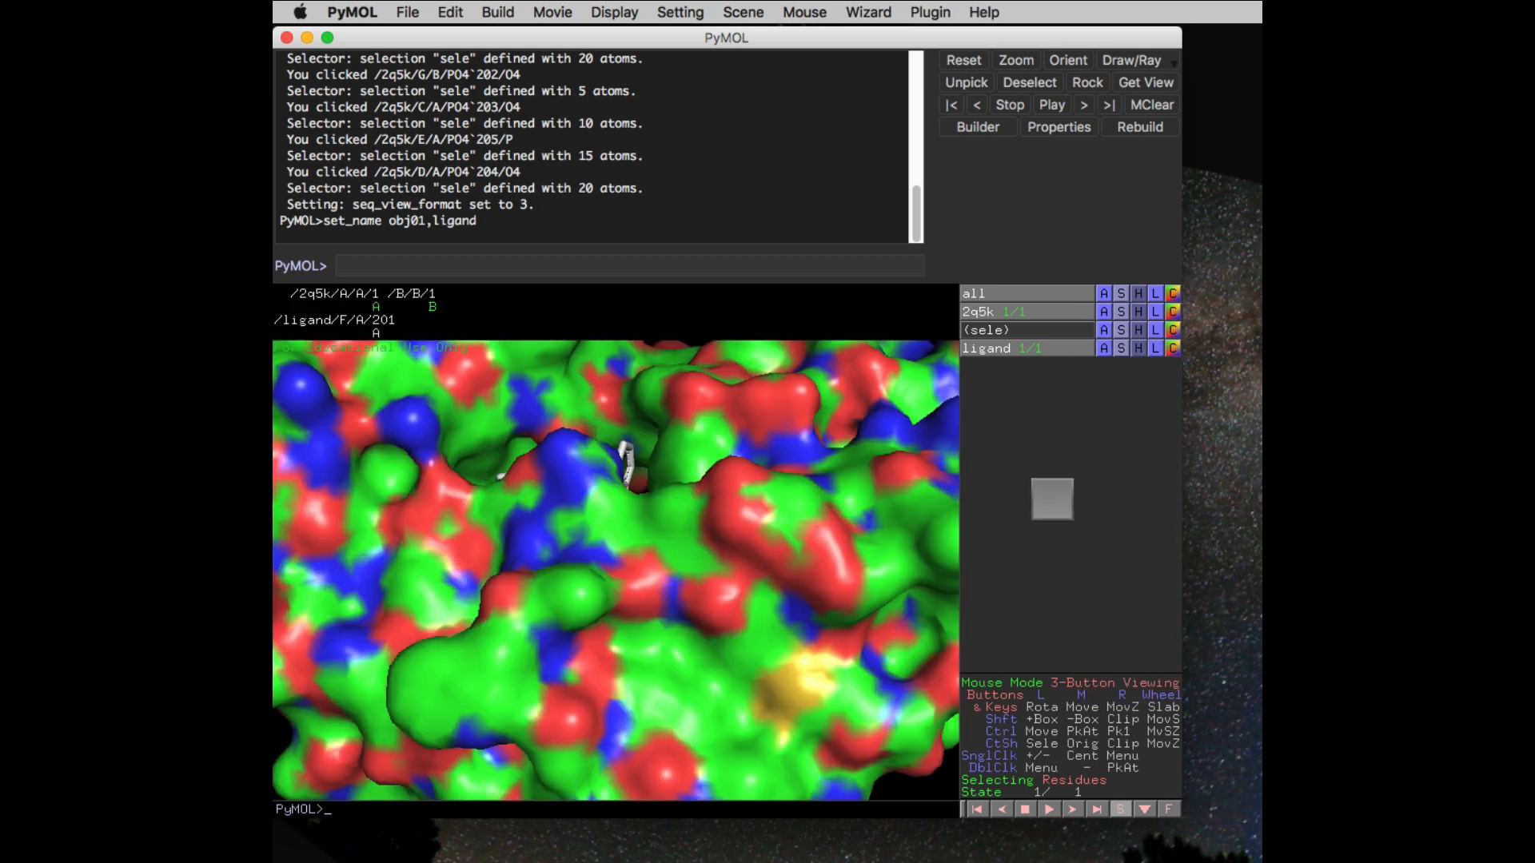
Set the surface transparency to 0.5
{"action": "left_click", "coordinate": [453, 266]}
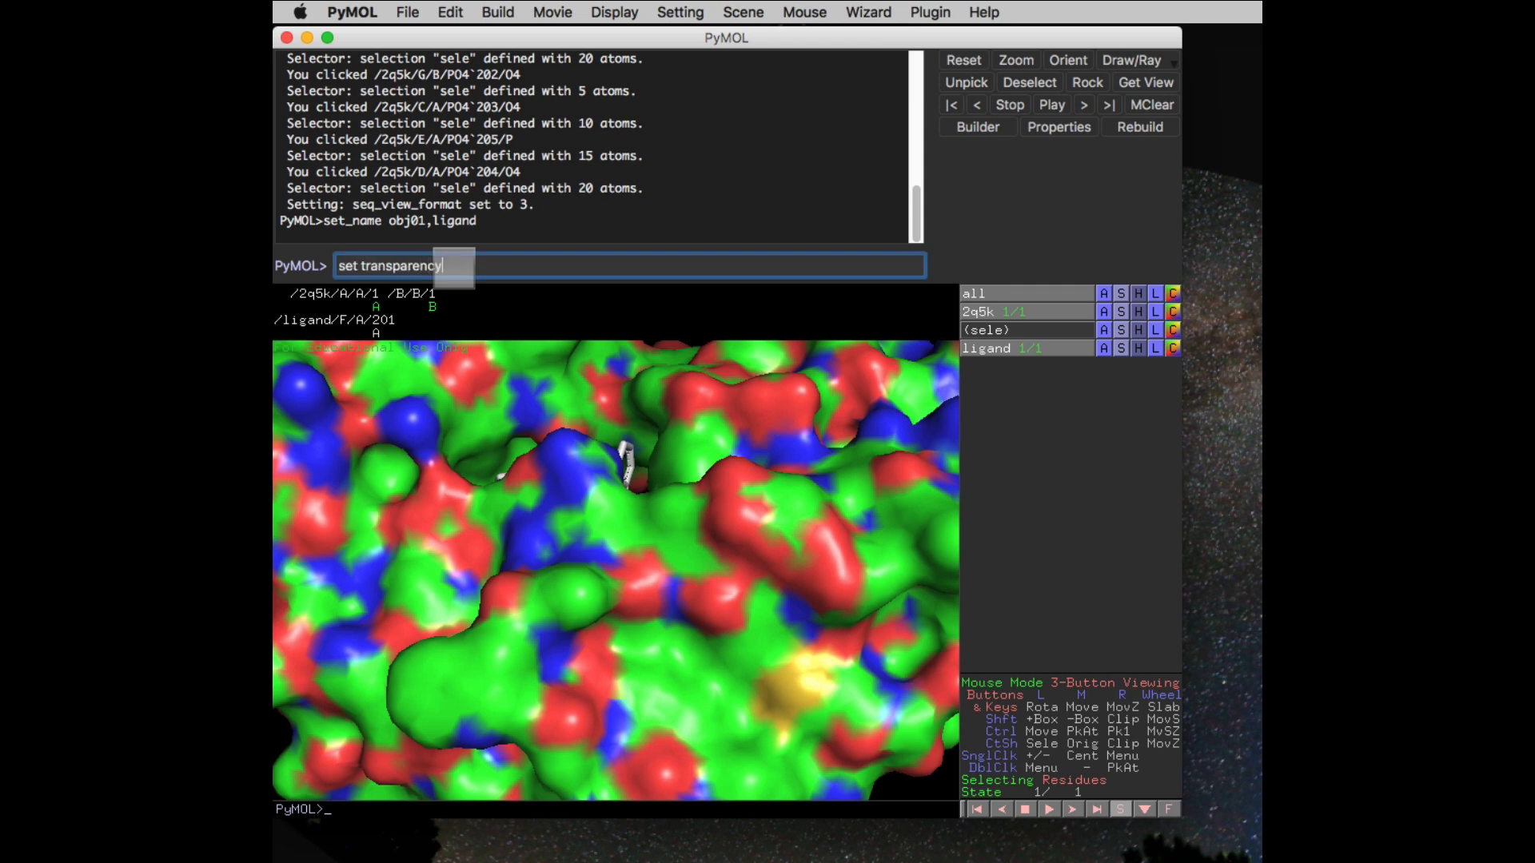
{"action": "type", "text": "set transparency, 0.5"}
{"action": "key", "text": "Return"}
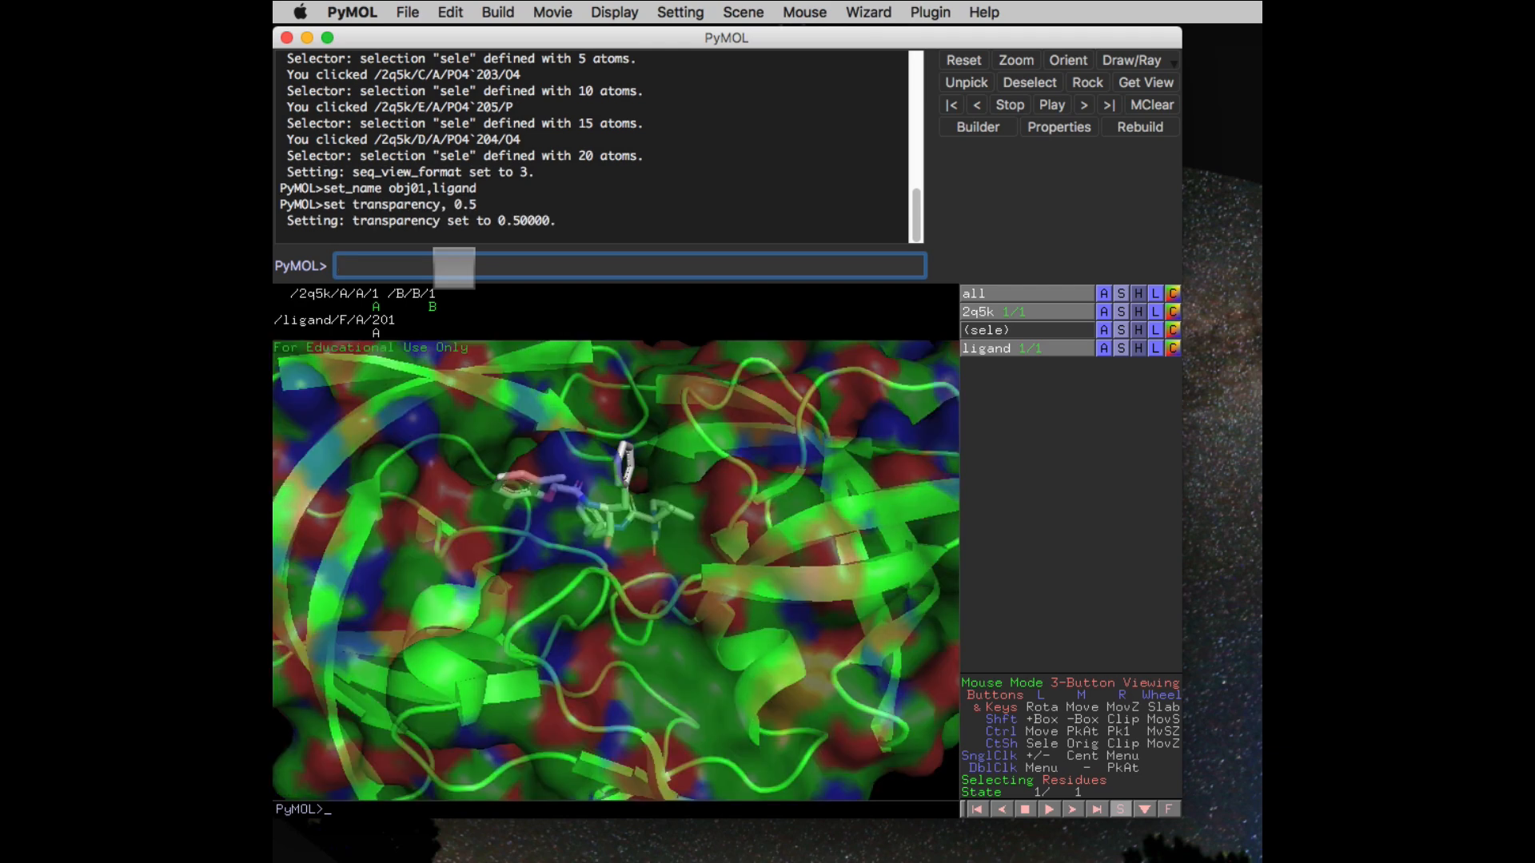
{"action": "mouse_move", "coordinate": [648, 518]}
{"action": "left_mouse_down"}
{"action": "mouse_move", "coordinate": [603, 521]}
{"action": "mouse_move", "coordinate": [624, 526]}
{"action": "left_mouse_up"}
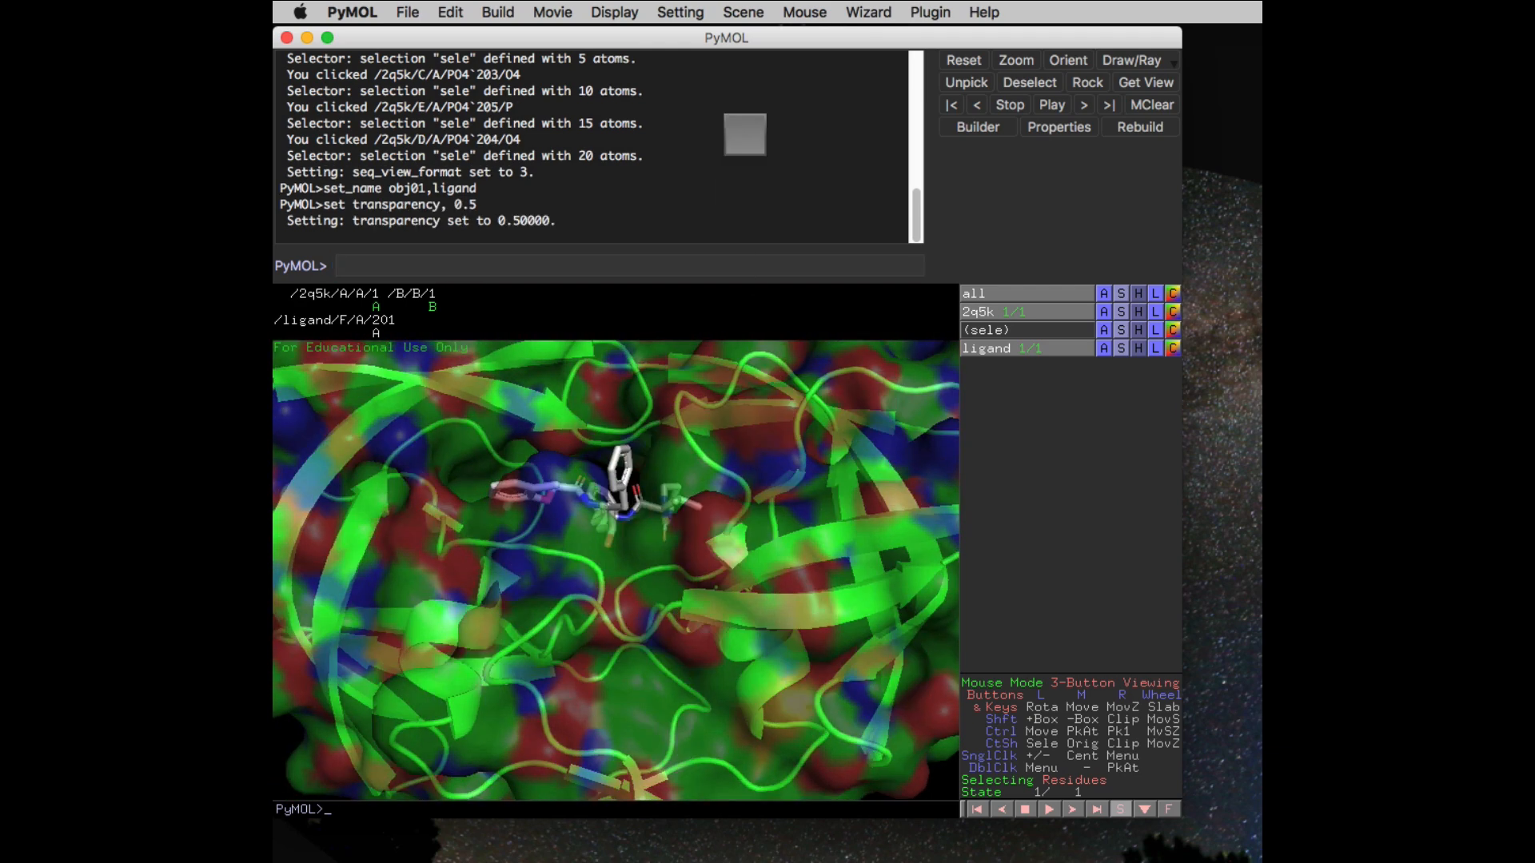
{"action": "left_click", "coordinate": [680, 12]}
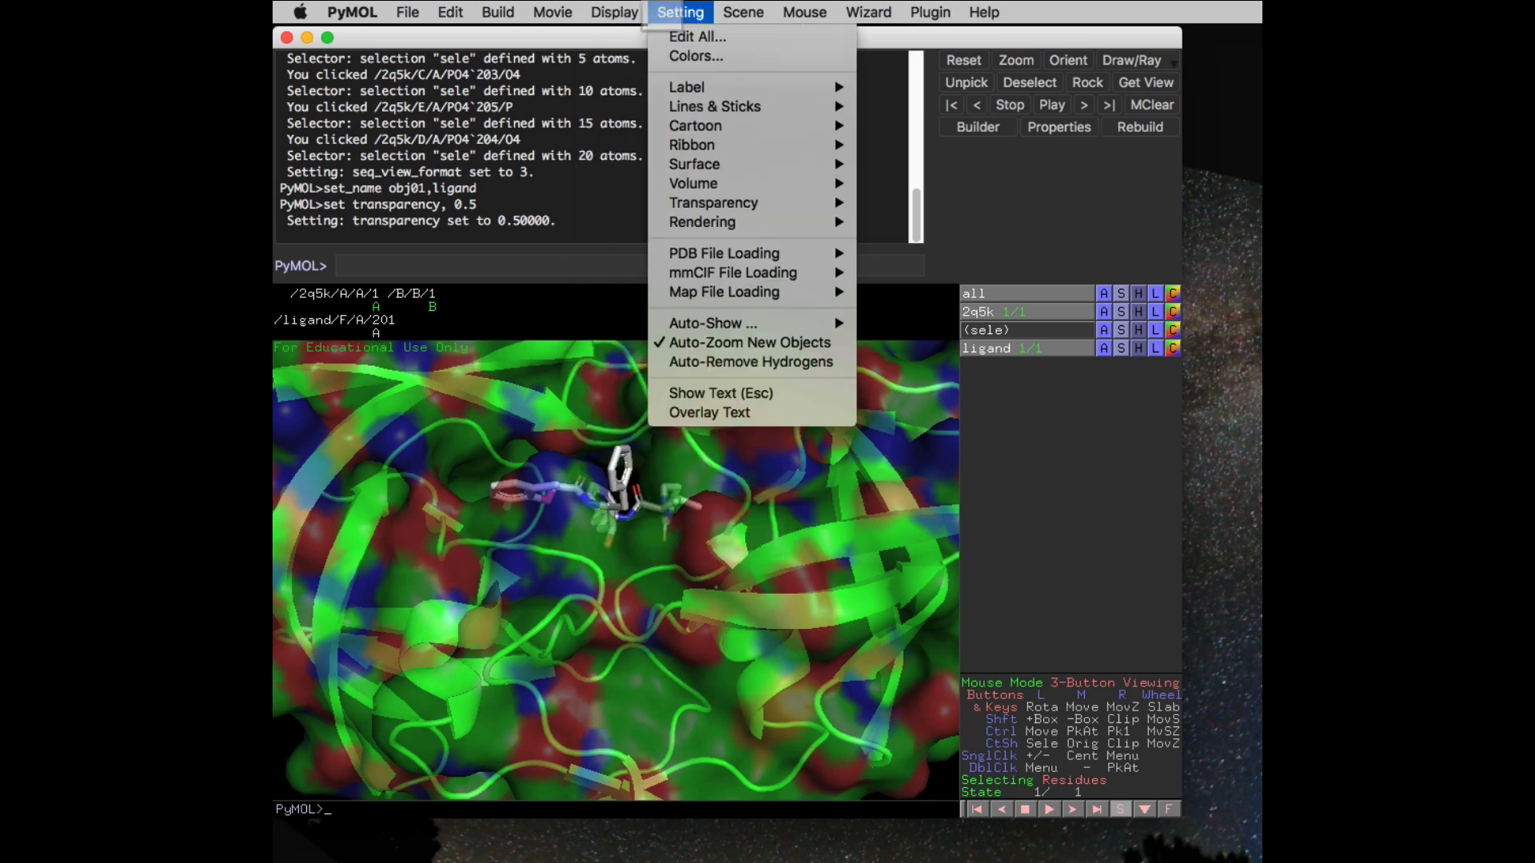
{"action": "mouse_move", "coordinate": [695, 162]}
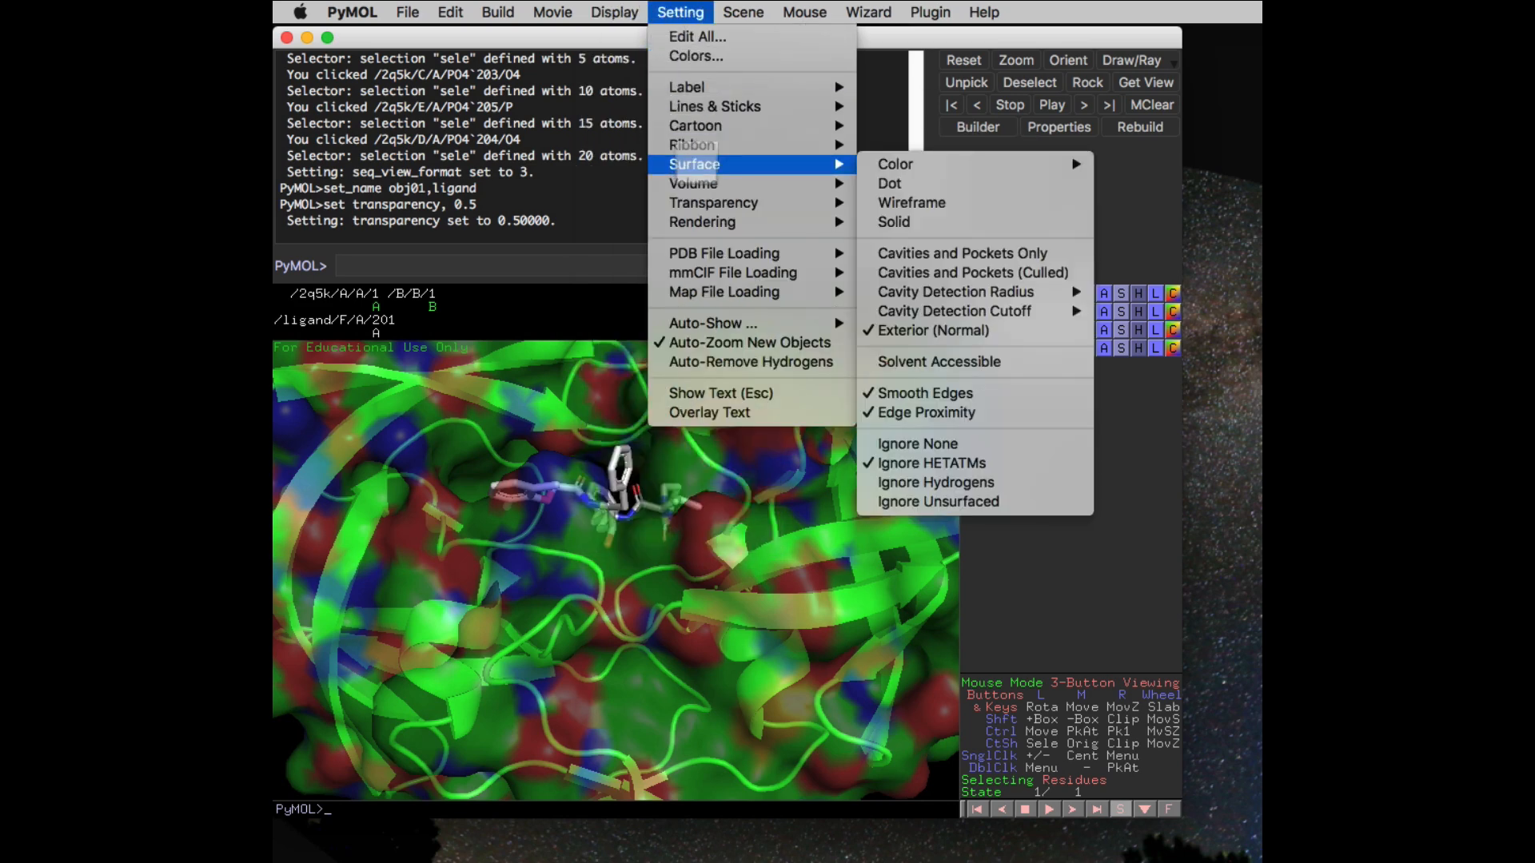
{"action": "mouse_move", "coordinate": [1056, 164]}
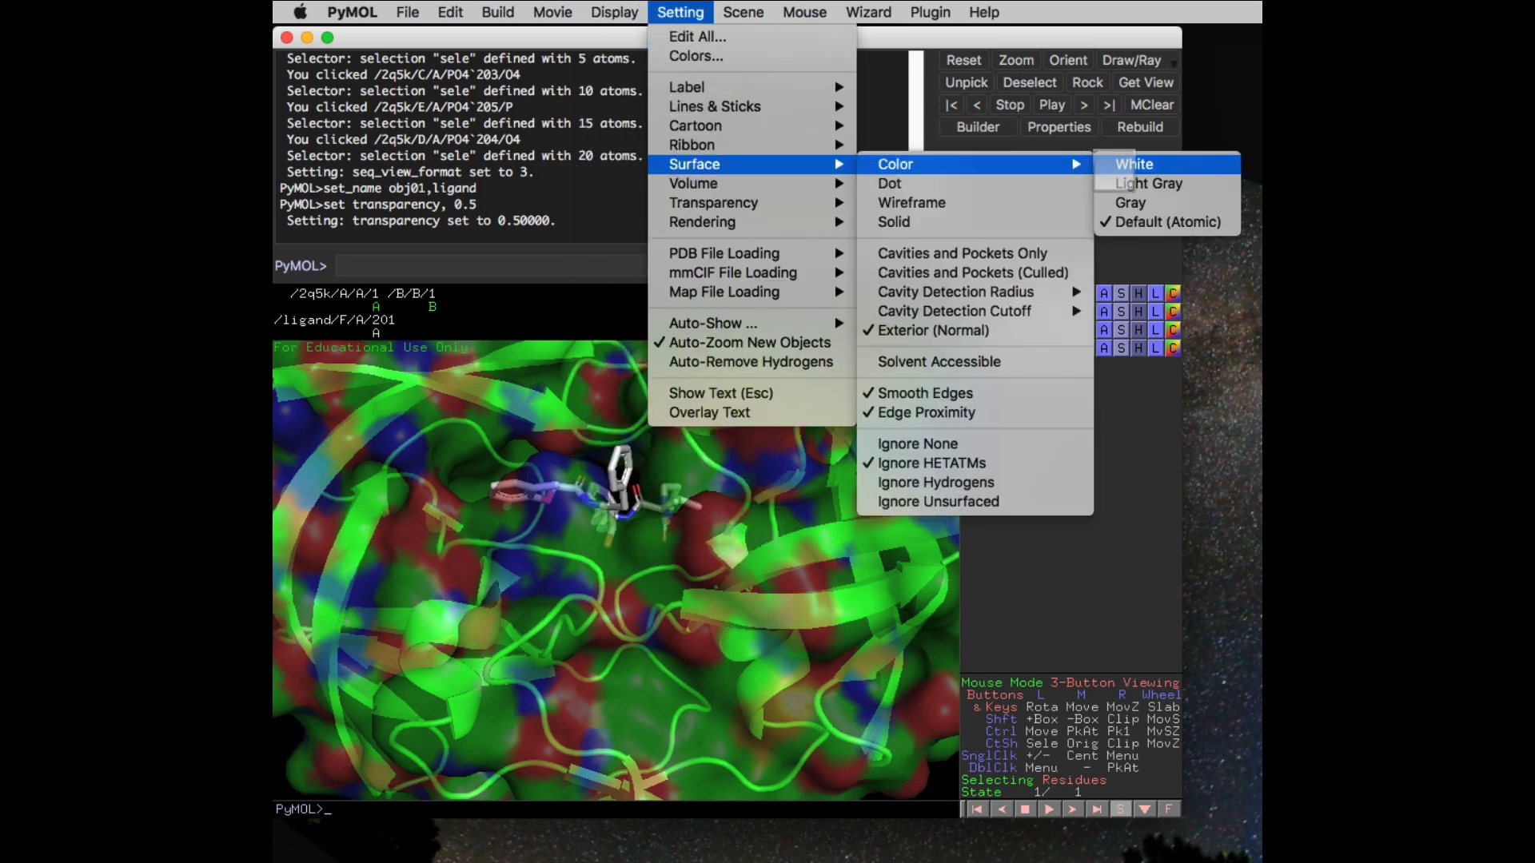
{"action": "left_click", "coordinate": [1172, 372]}
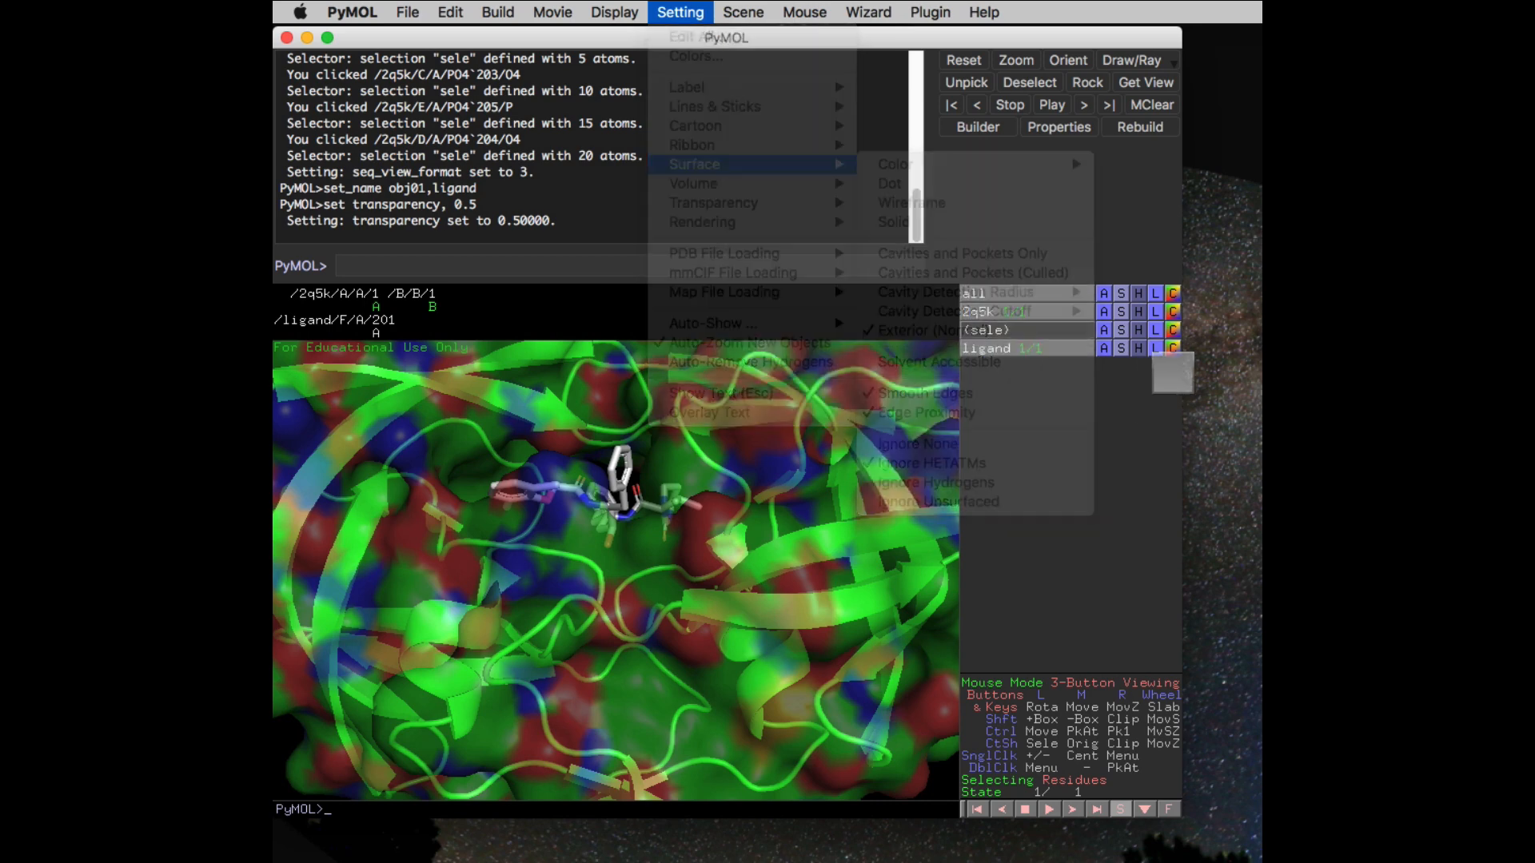
Color the whole ligand object marine blue
{"action": "left_click", "coordinate": [1173, 349]}
{"action": "mouse_move", "coordinate": [1167, 366]}
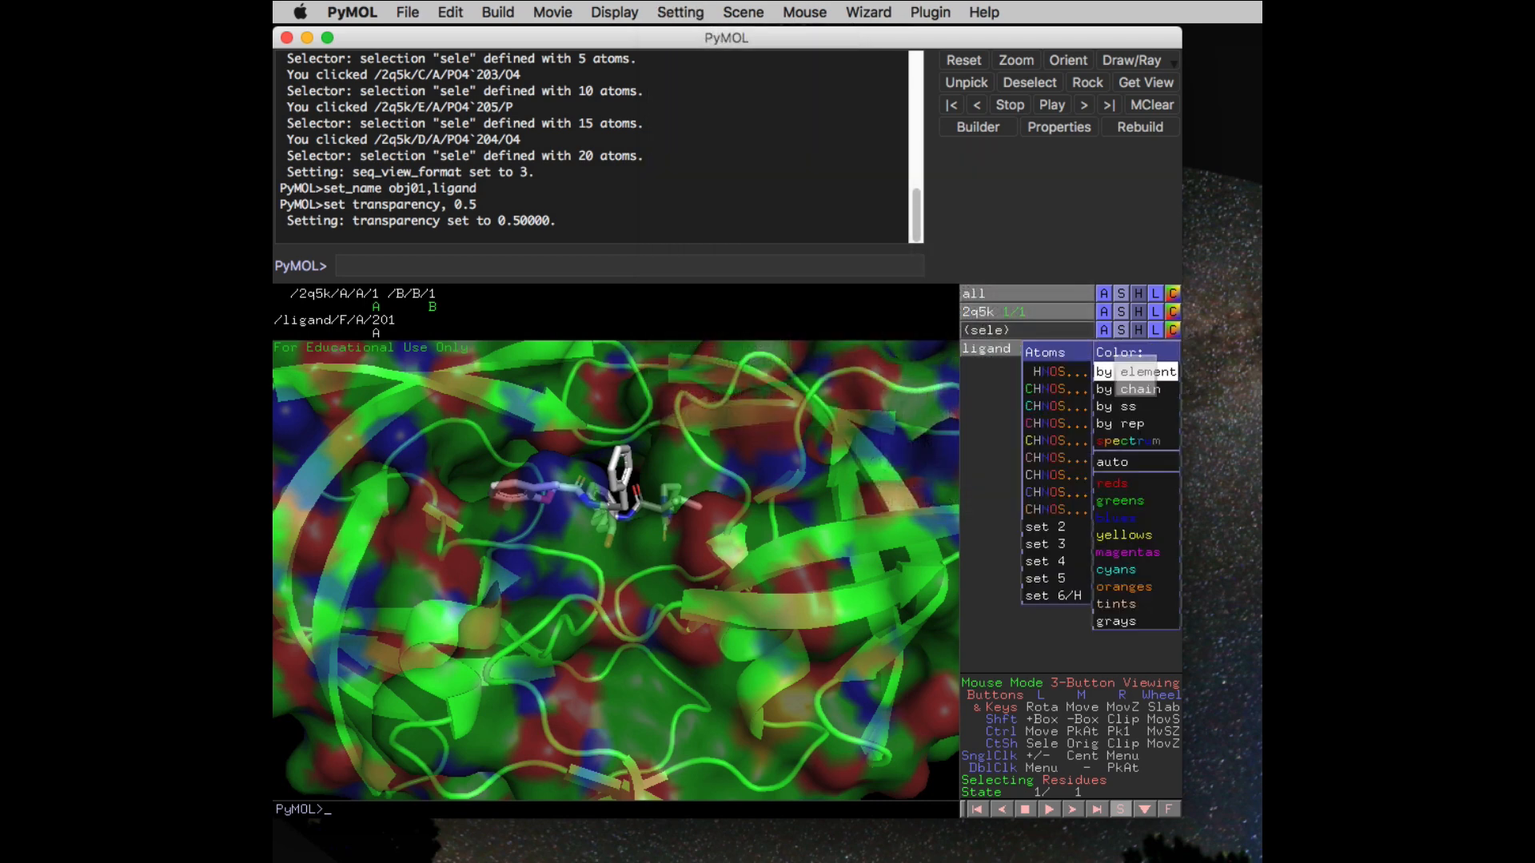
{"action": "mouse_move", "coordinate": [1103, 389]}
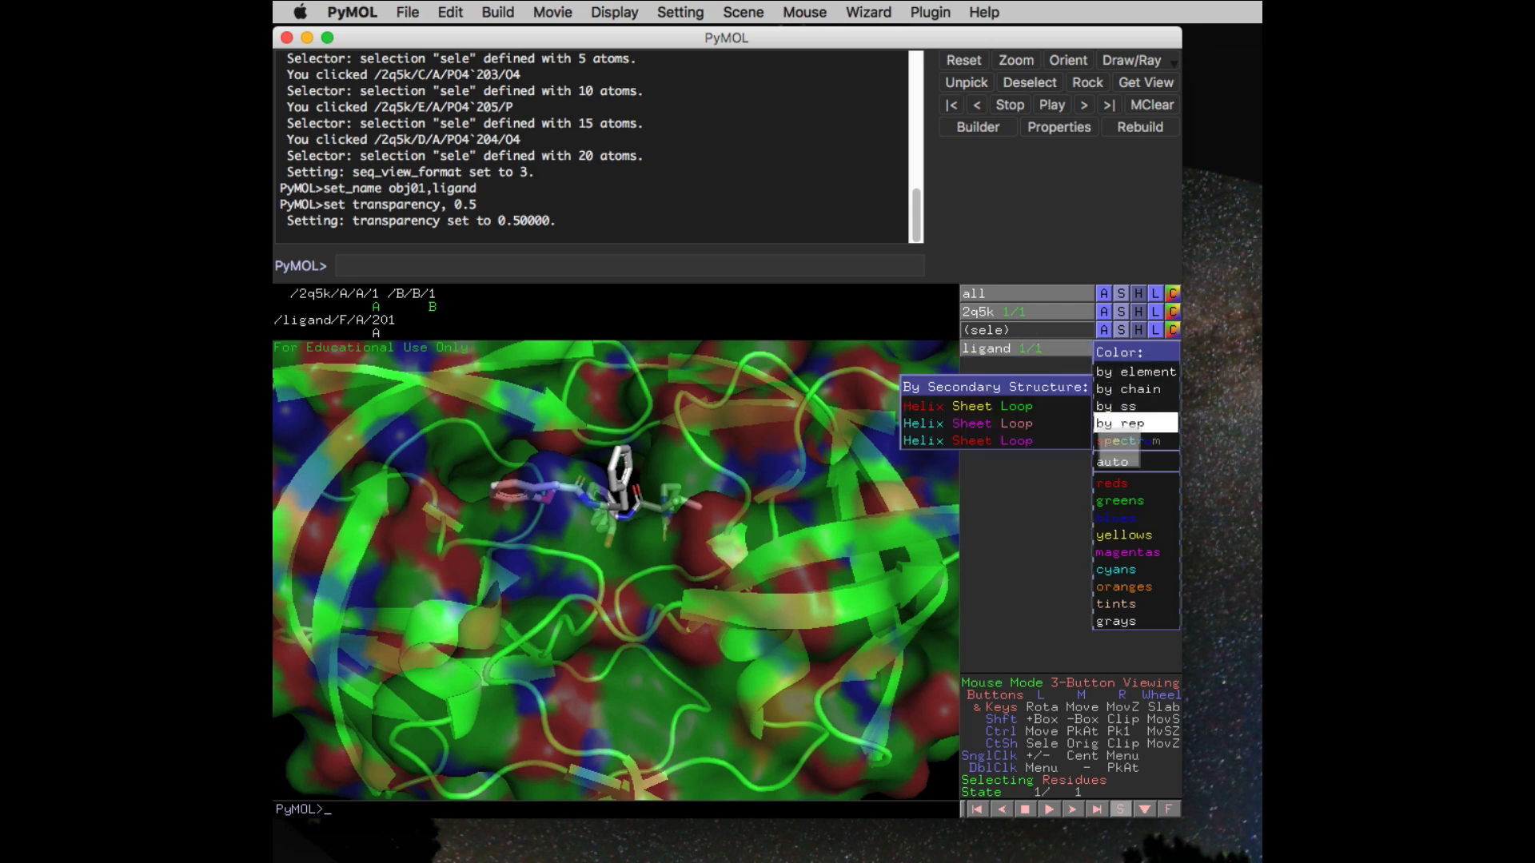
{"action": "mouse_move", "coordinate": [1119, 517]}
{"action": "left_click", "coordinate": [1055, 551]}
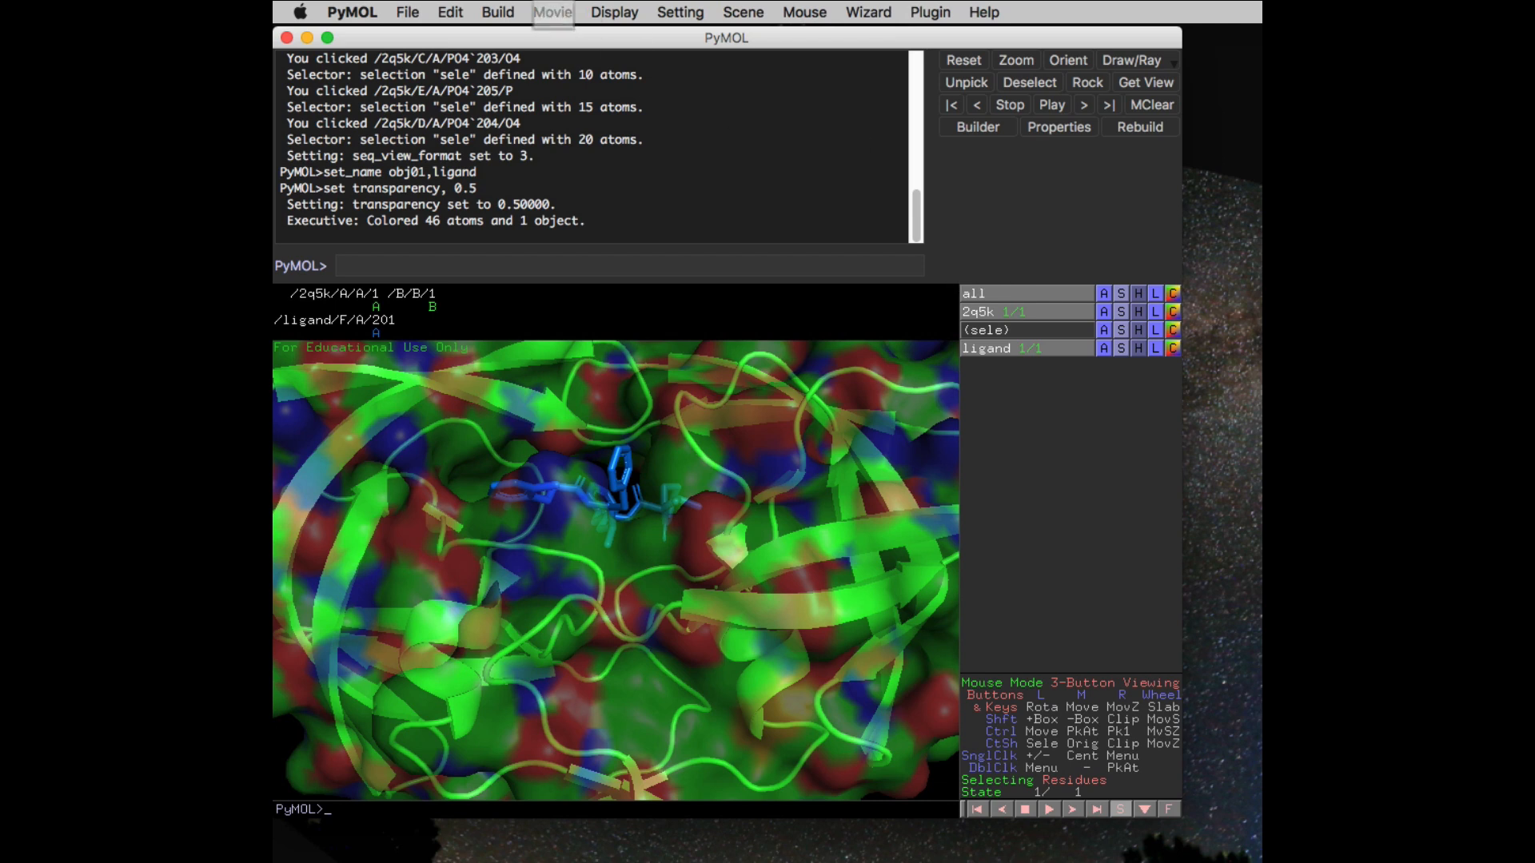
Try to undo the ligand's blue recoloring
{"action": "left_click", "coordinate": [450, 12]}
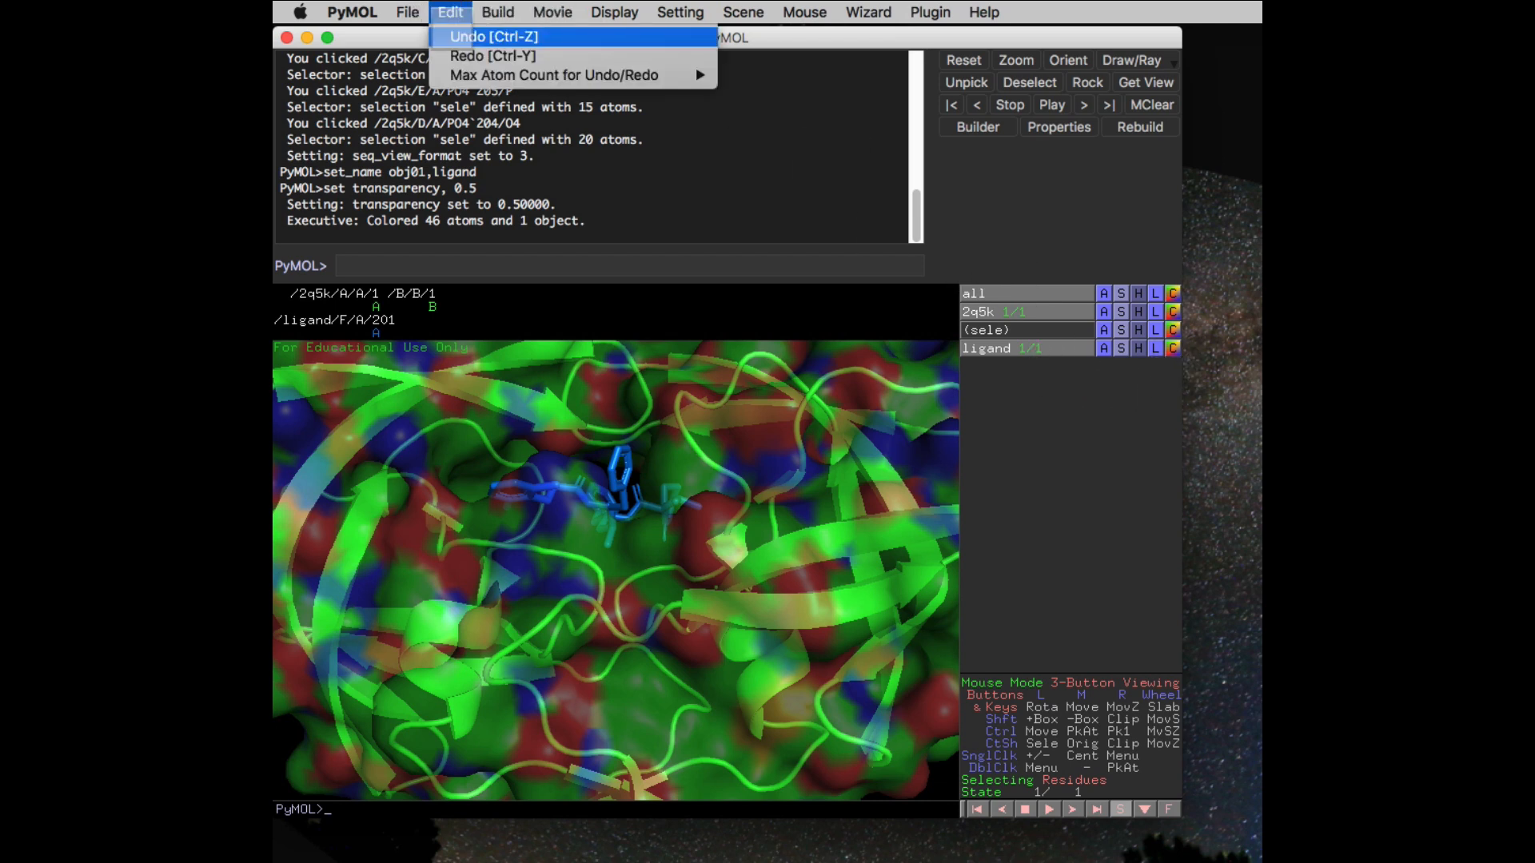
{"action": "left_click", "coordinate": [452, 32]}
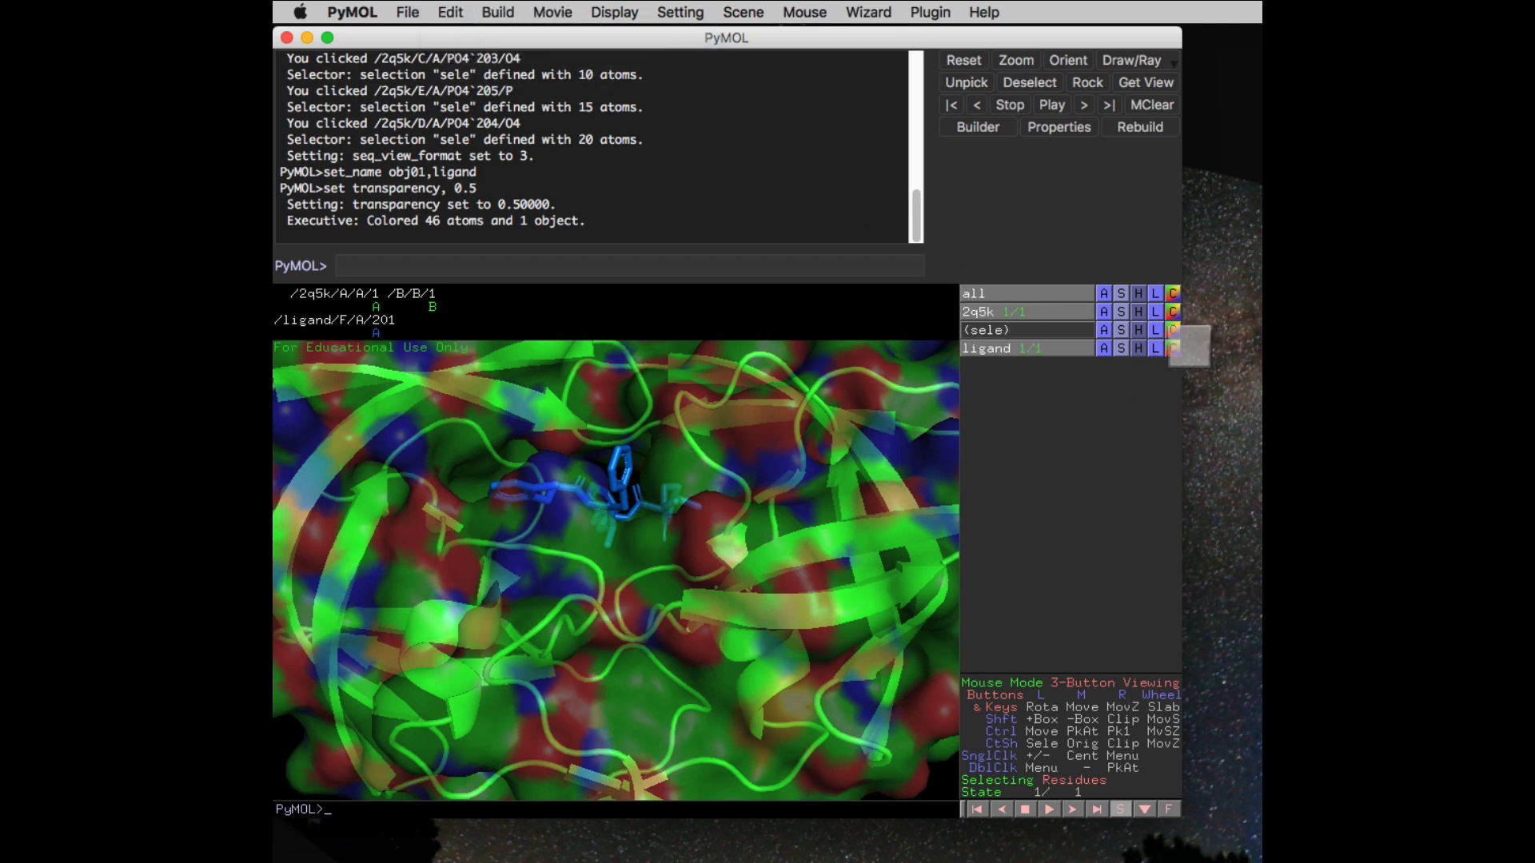
{"action": "left_click", "coordinate": [450, 12]}
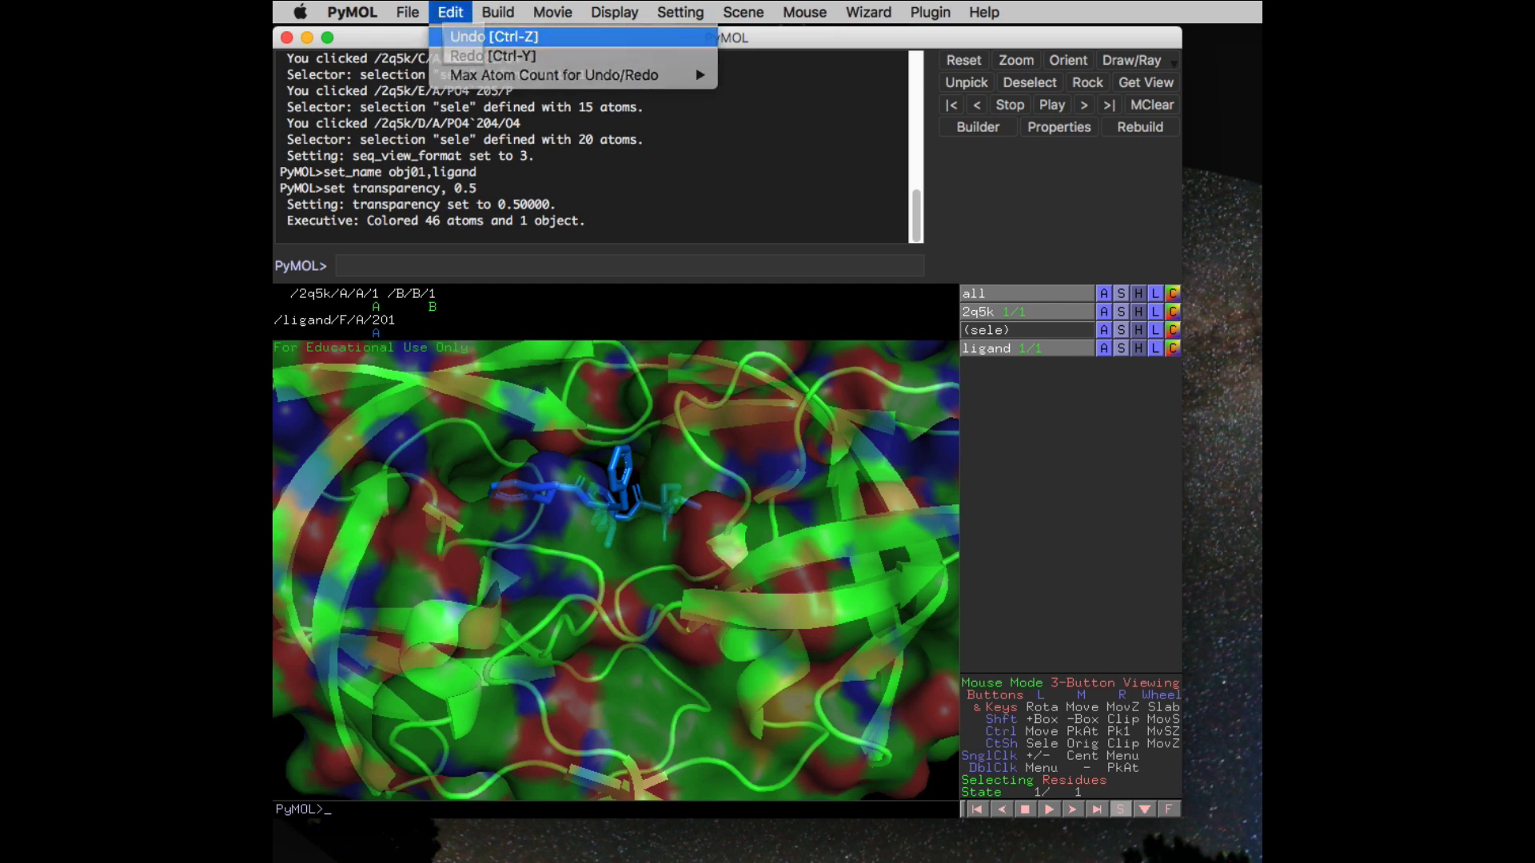
{"action": "left_click", "coordinate": [452, 32]}
Restore the ligand's by-element coloring with light gray carbons
{"action": "left_click", "coordinate": [1173, 348]}
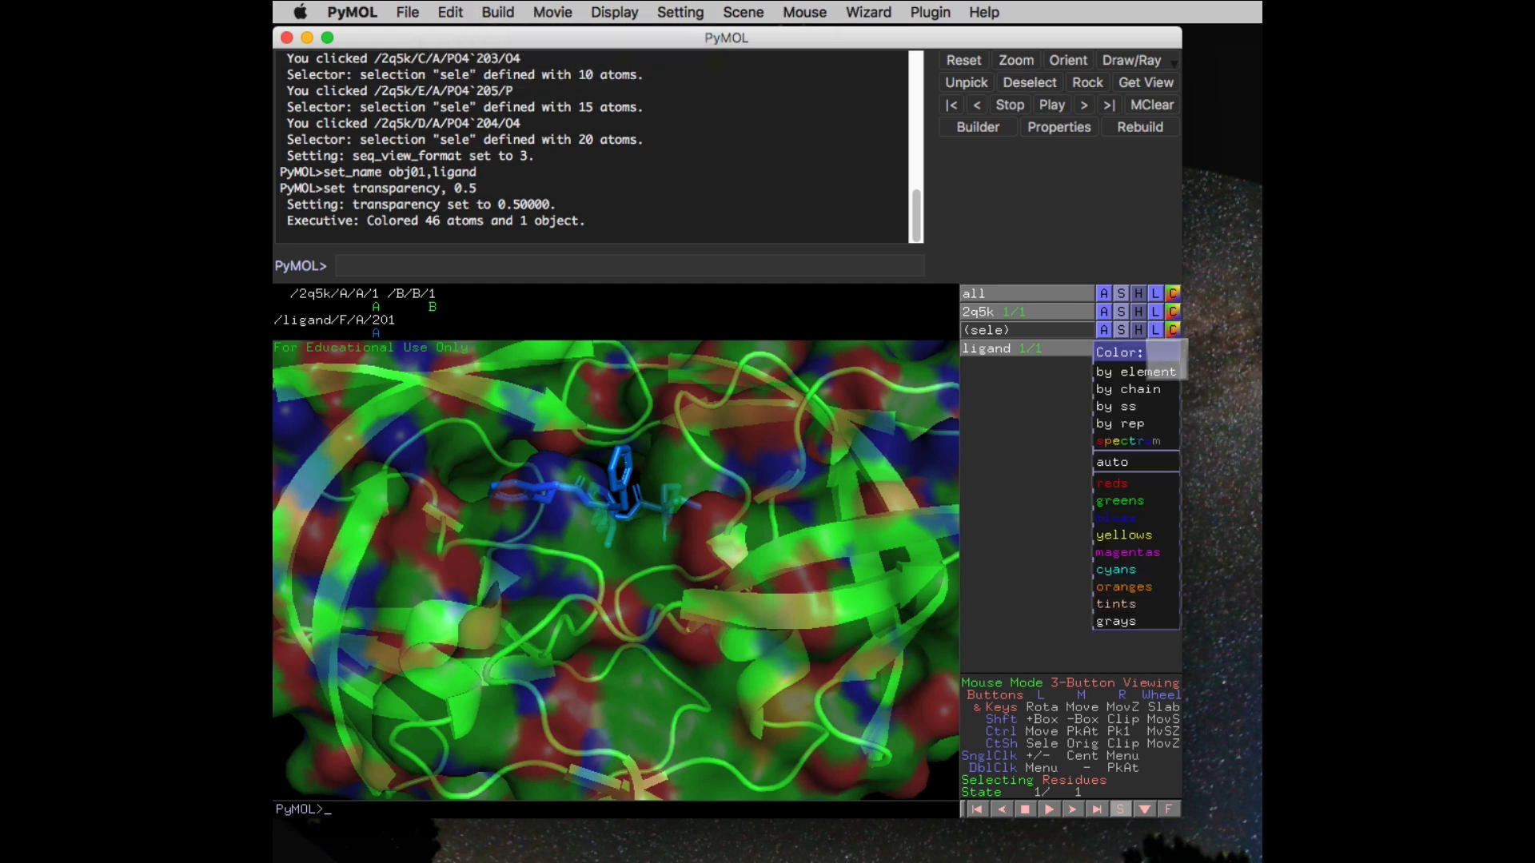
{"action": "mouse_move", "coordinate": [1135, 372]}
{"action": "left_click", "coordinate": [1062, 472]}
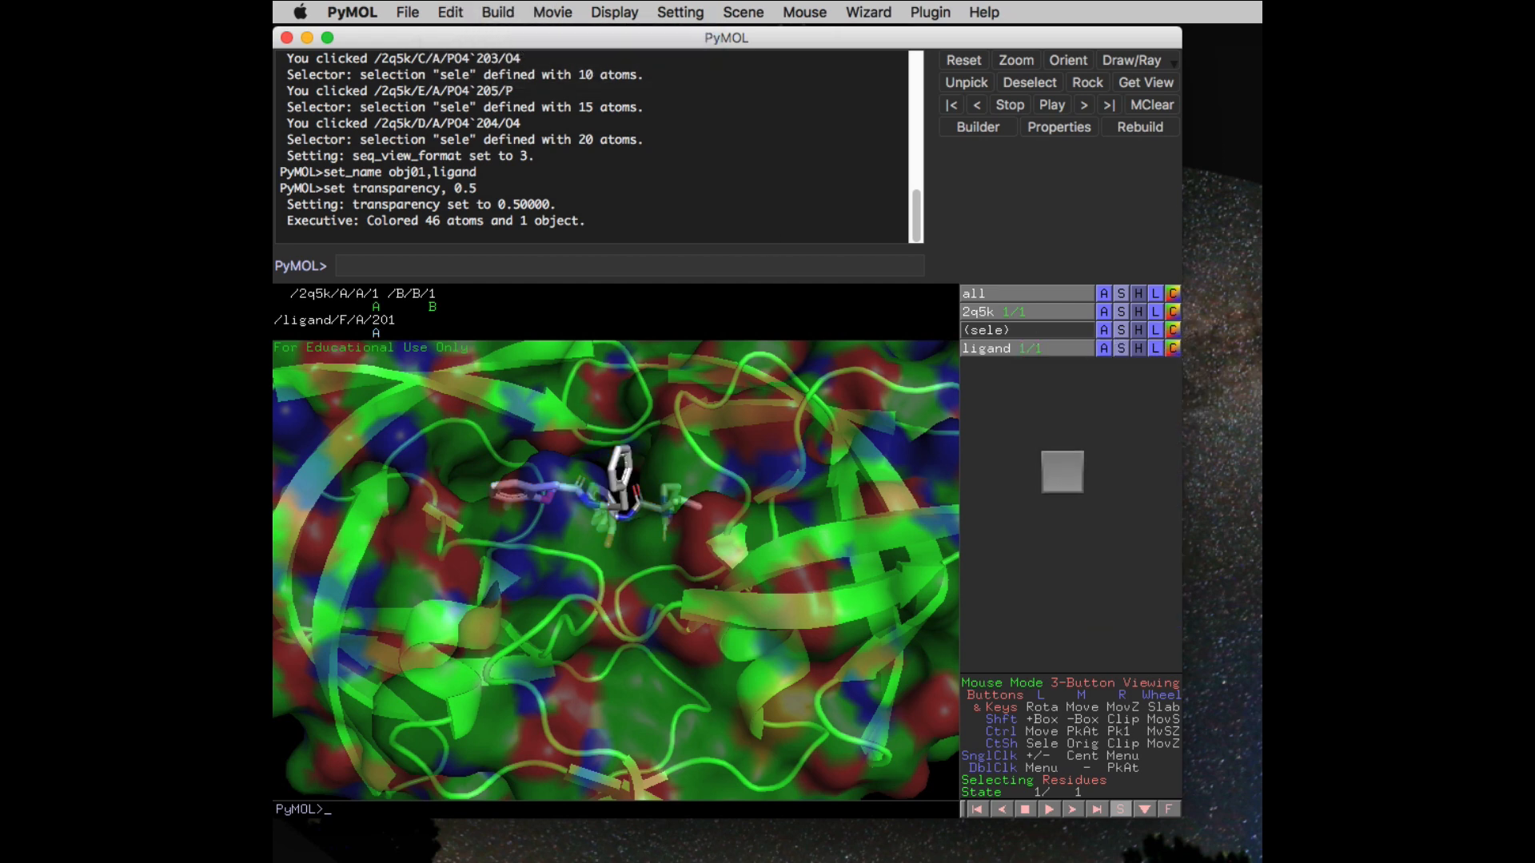
Color the 2q5k object slate blue so its cartoon and surface contrast with the ligand
{"action": "left_click", "coordinate": [1173, 311]}
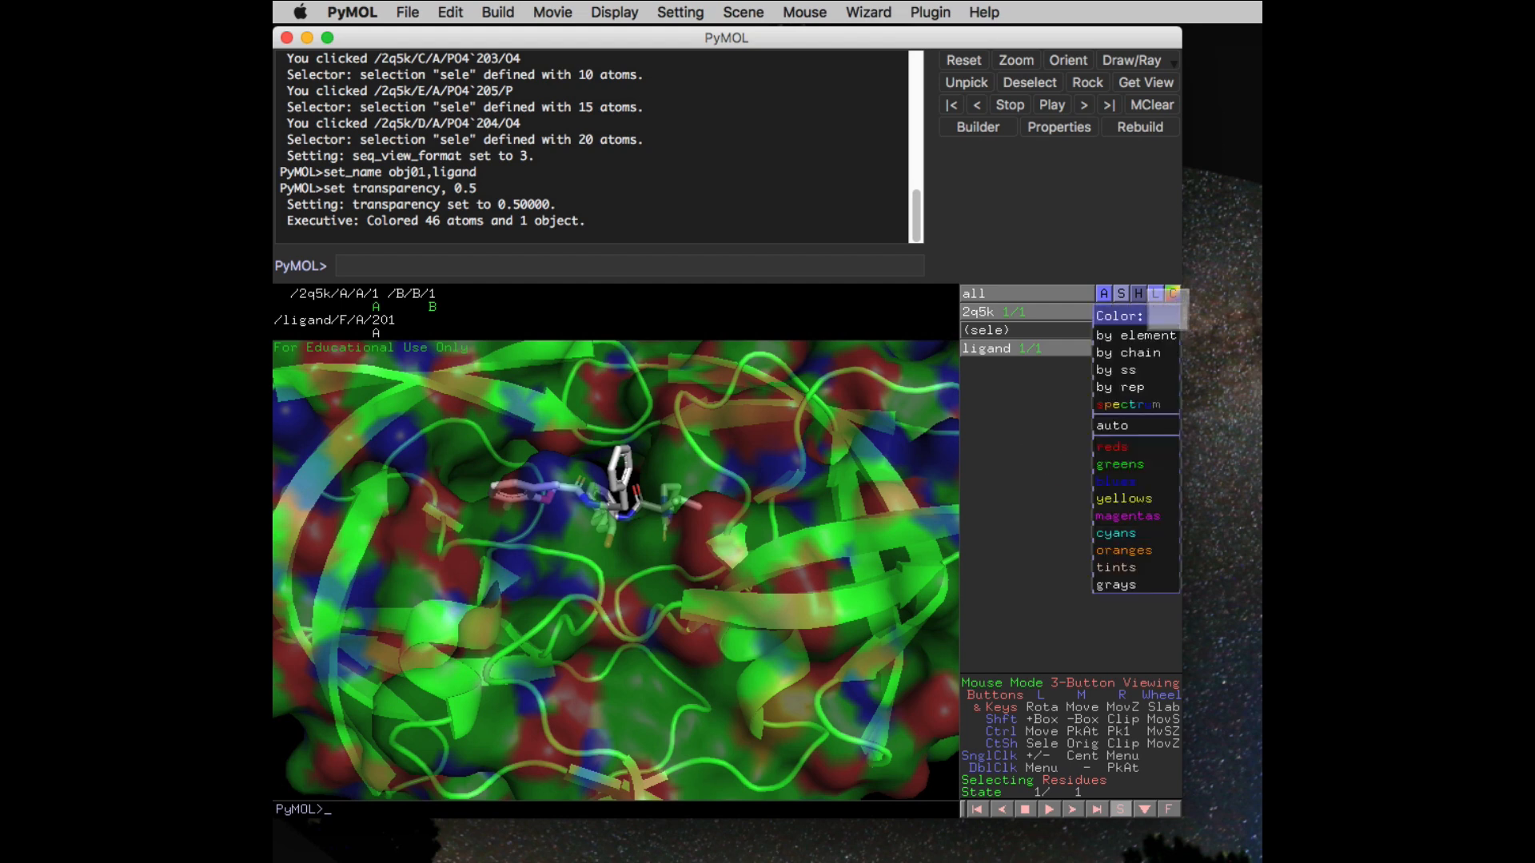
{"action": "mouse_move", "coordinate": [1135, 480]}
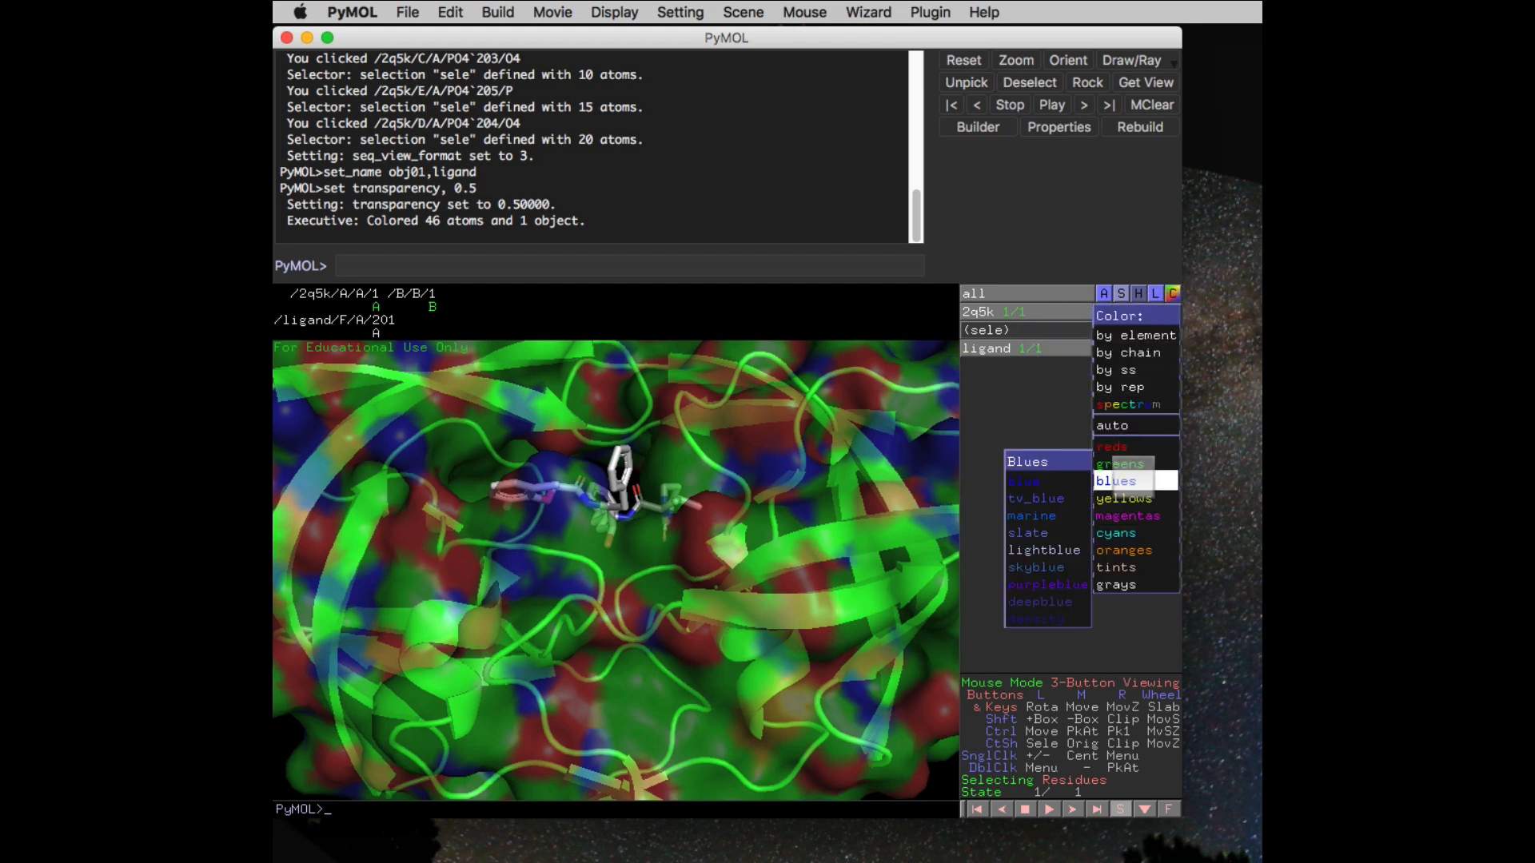
{"action": "left_click", "coordinate": [1035, 391]}
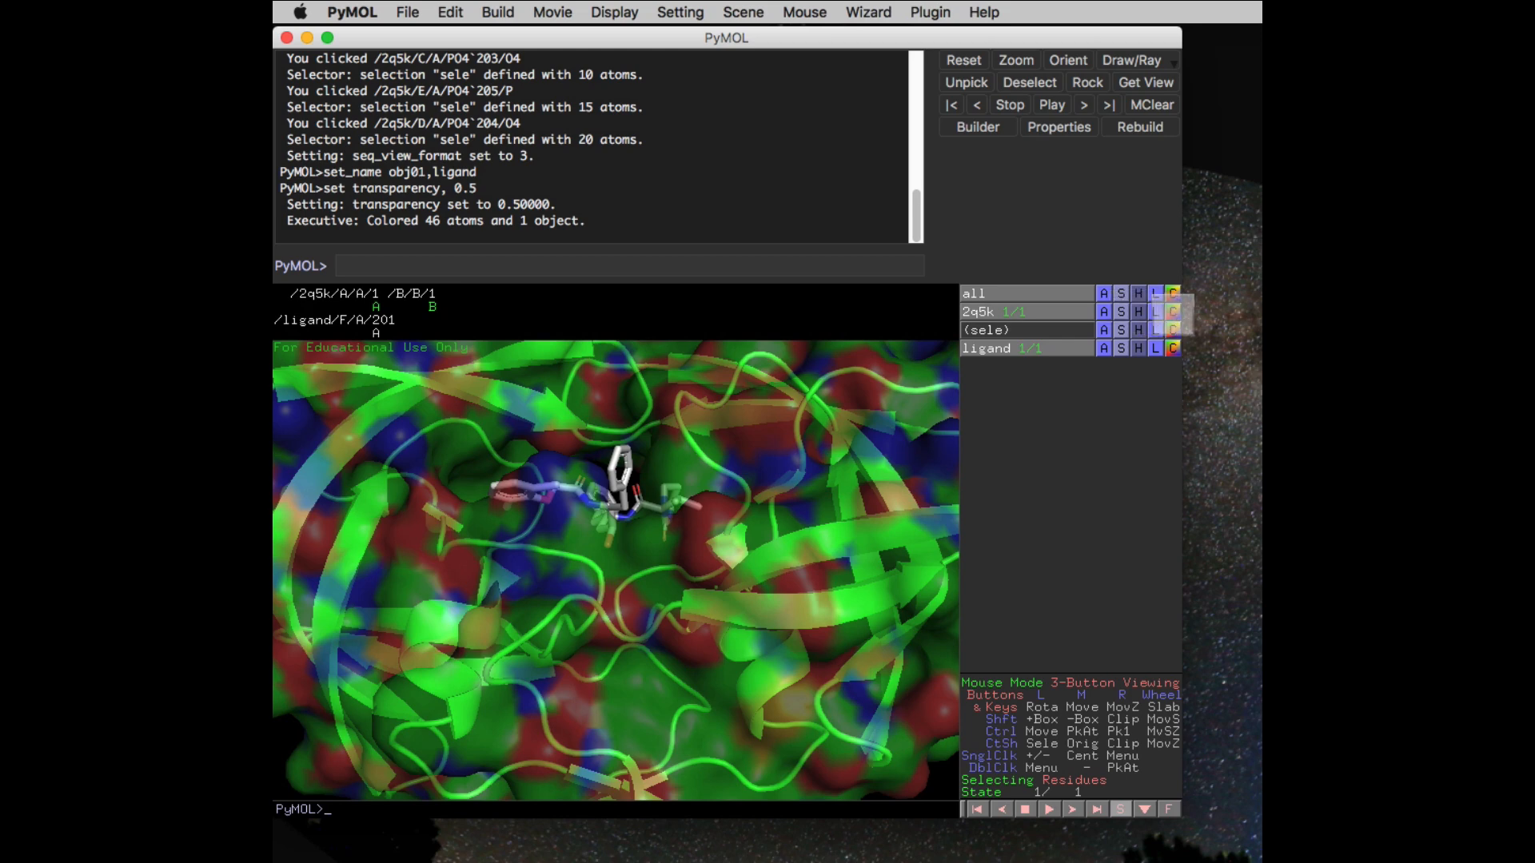
{"action": "left_click", "coordinate": [1172, 311]}
{"action": "mouse_move", "coordinate": [1135, 480]}
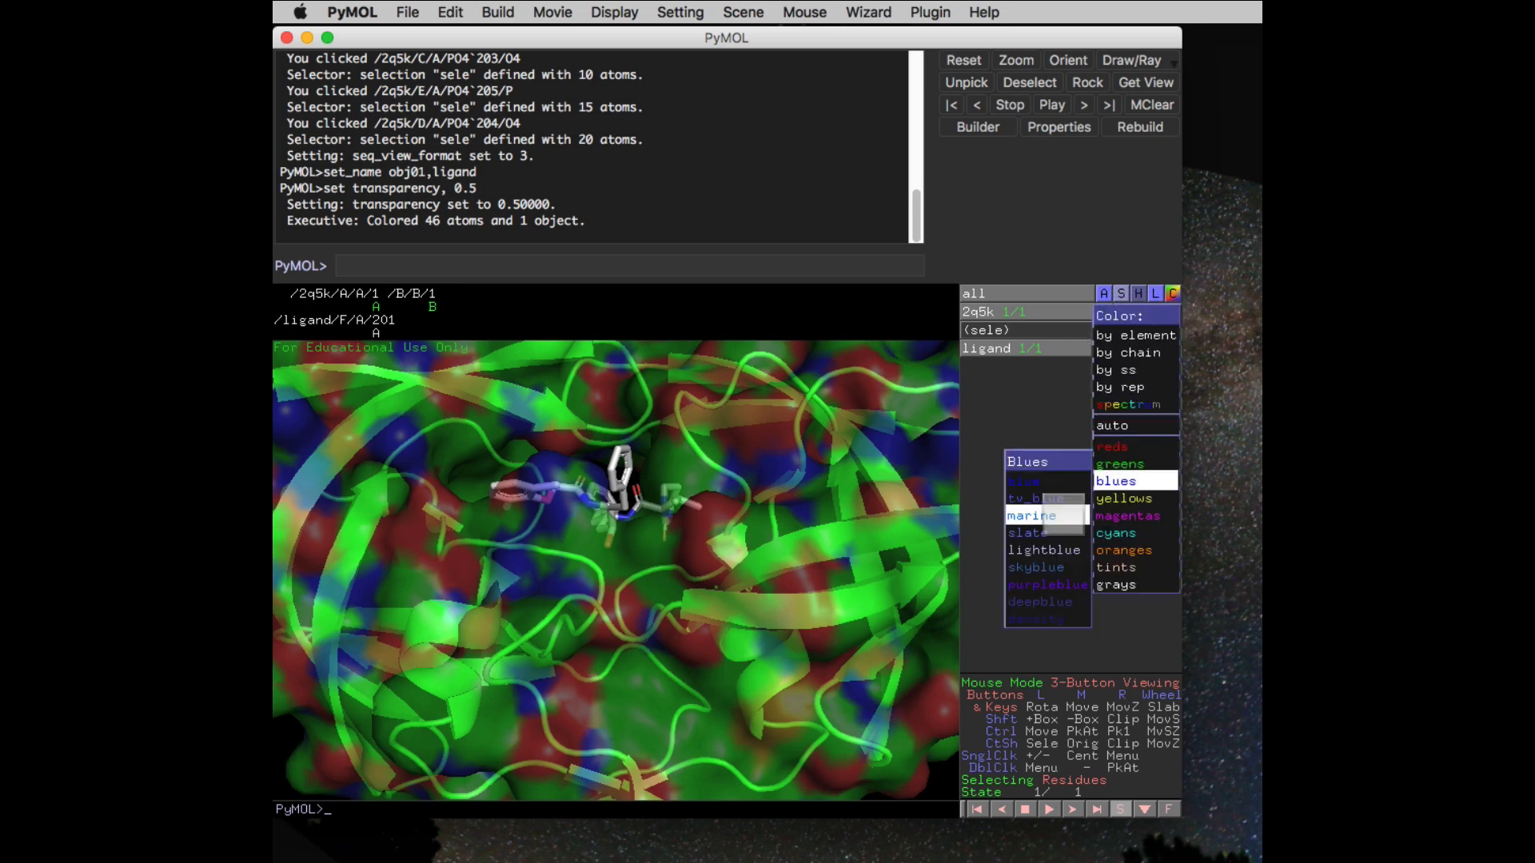
{"action": "left_click", "coordinate": [1039, 515]}
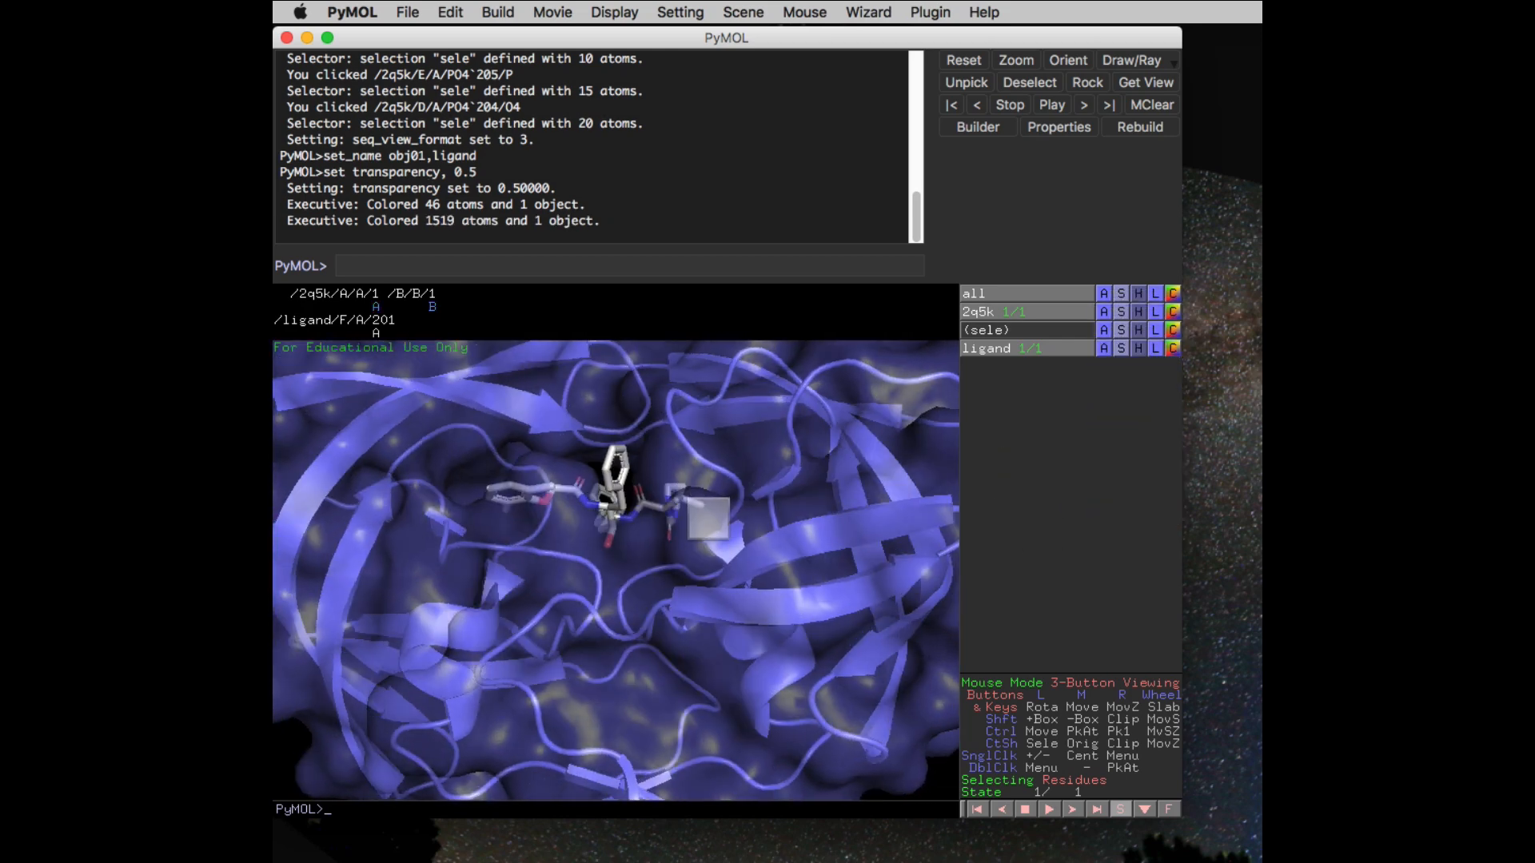
{"action": "left_click", "coordinate": [769, 549]}
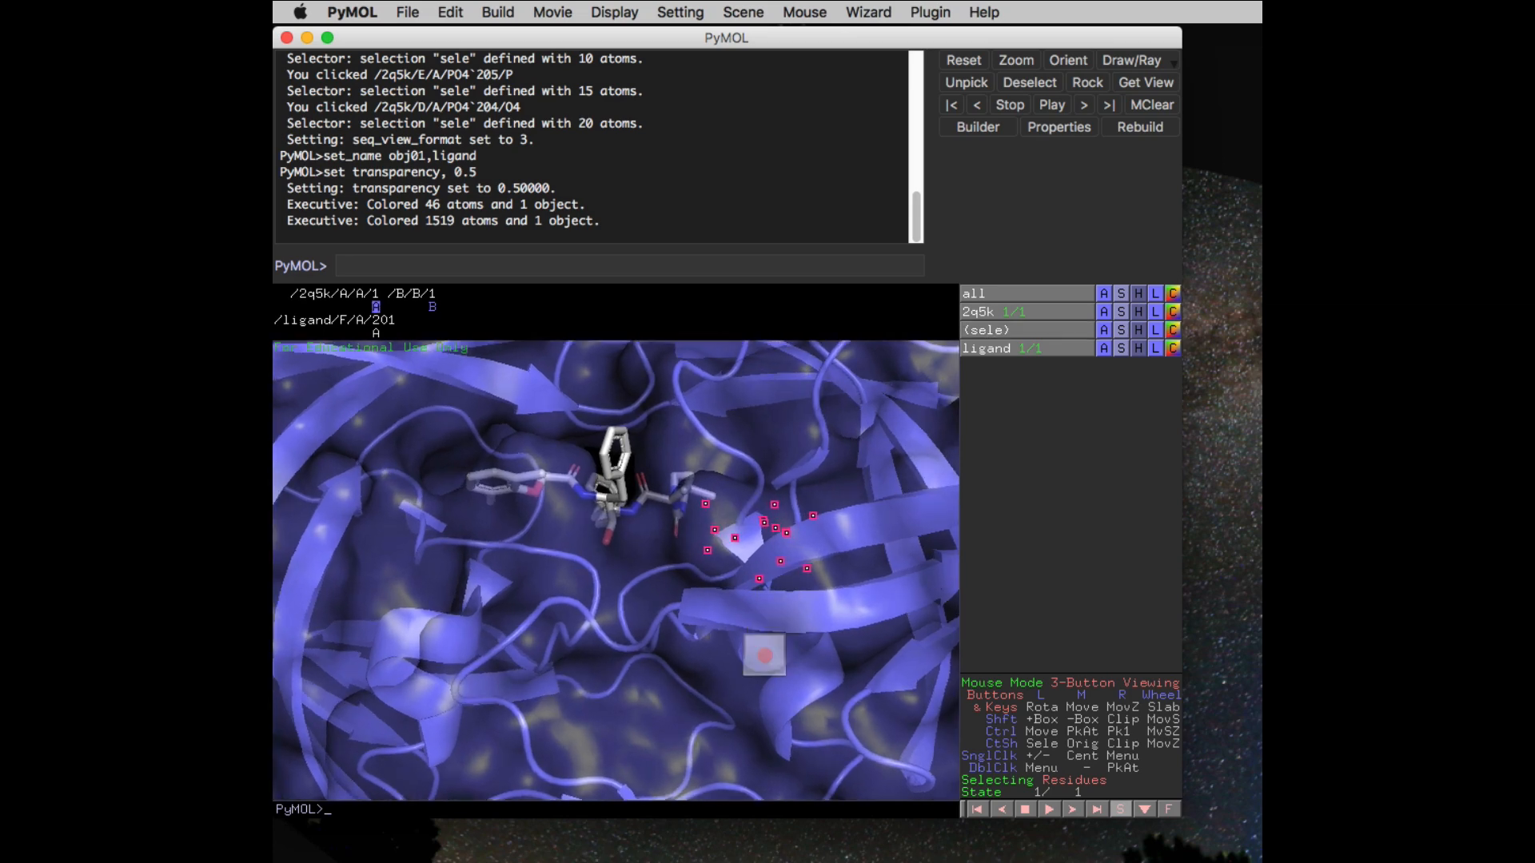
{"action": "right_click_drag", "start_coordinate": [761, 494], "coordinate": [773, 317]}
{"action": "left_click", "coordinate": [896, 465]}
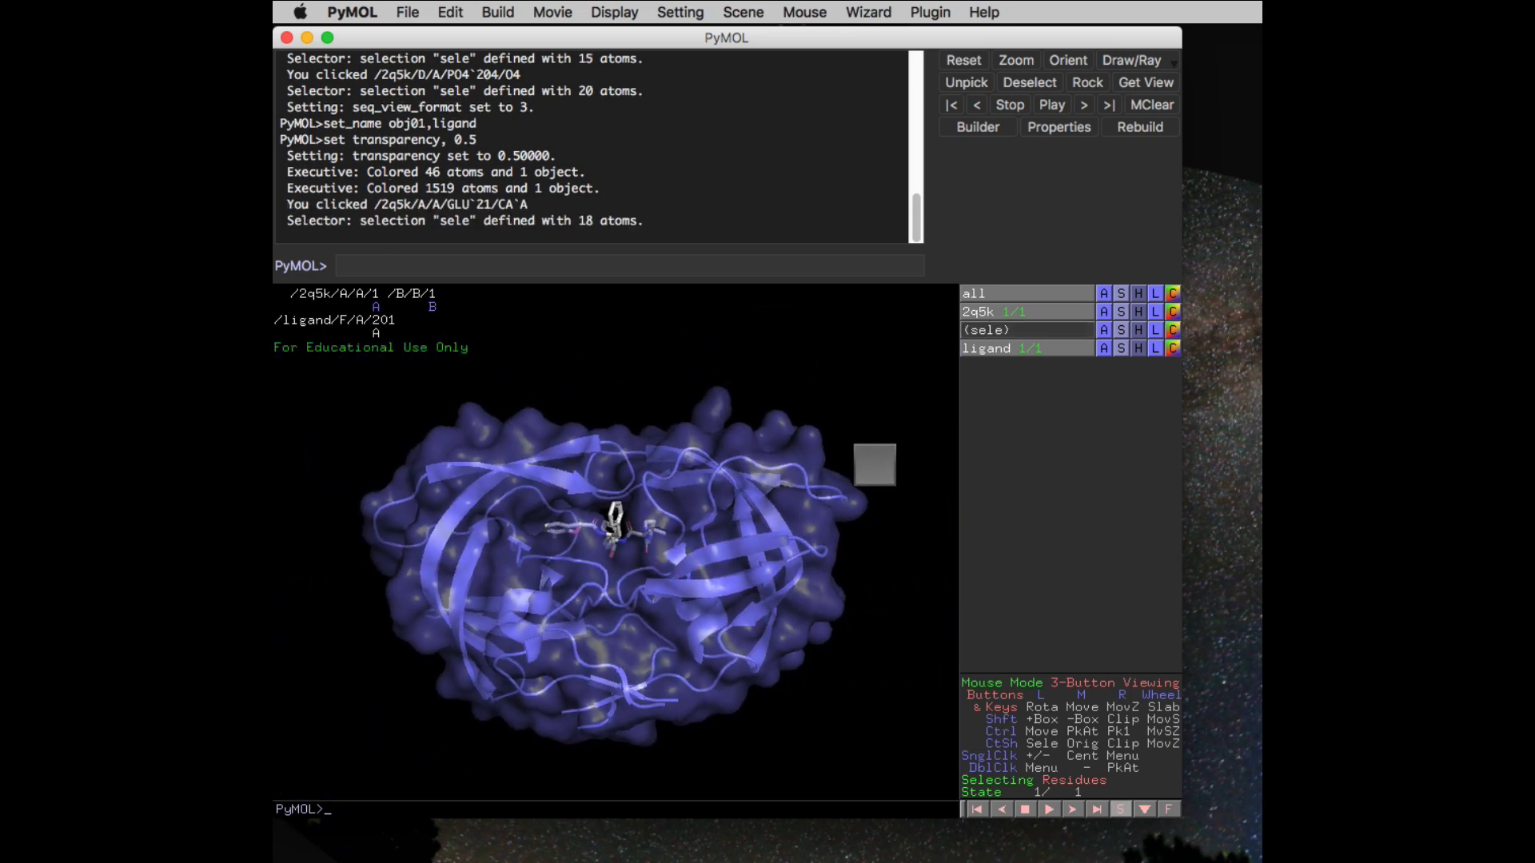
{"action": "right_click_drag", "start_coordinate": [901, 525], "coordinate": [881, 636]}
{"action": "left_click_drag", "start_coordinate": [882, 637], "coordinate": [799, 587]}
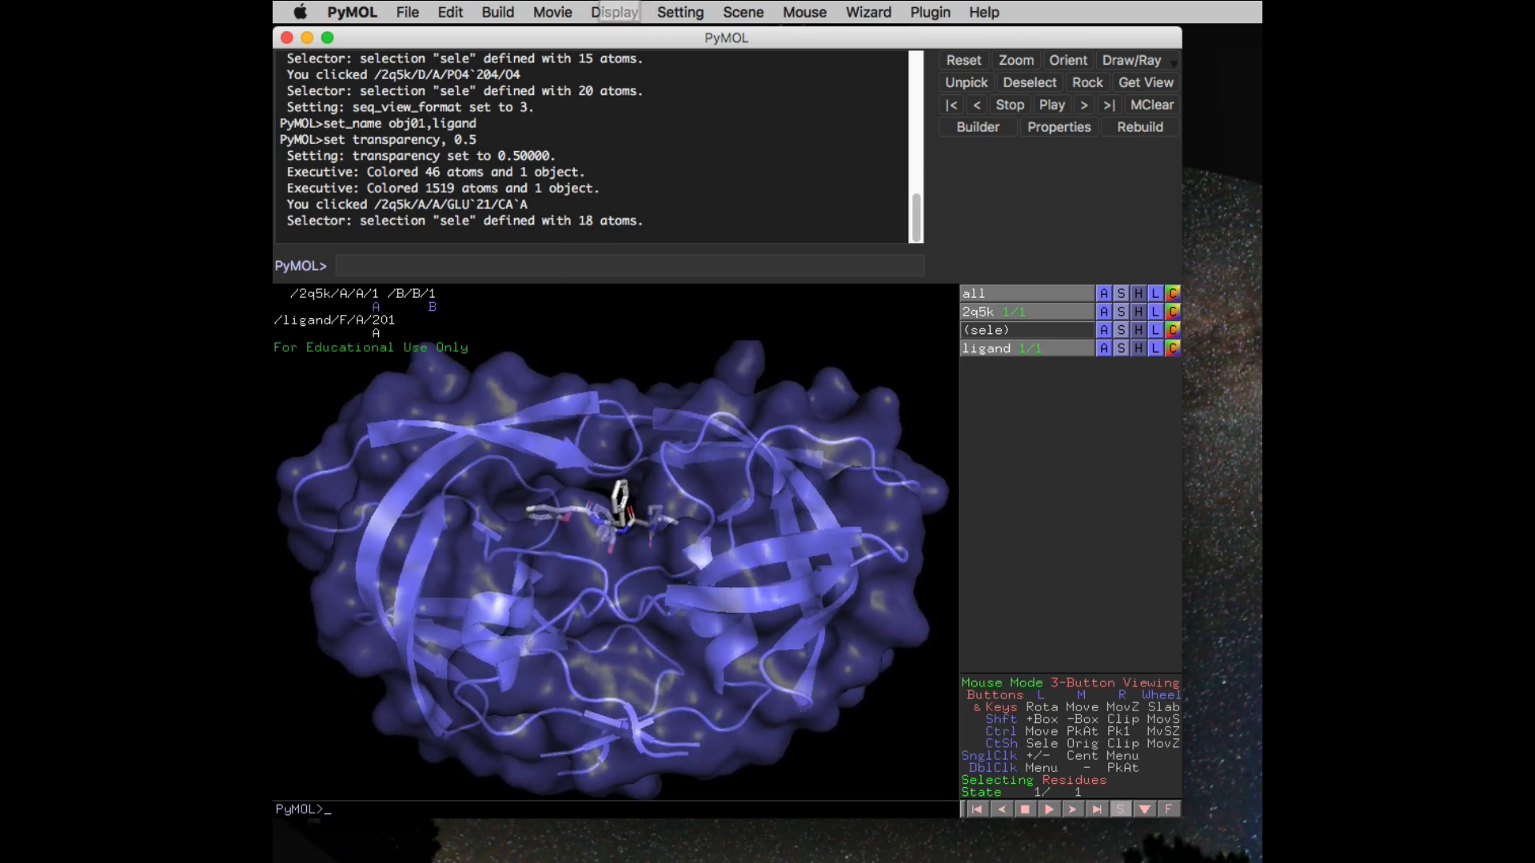
Switch the sequence display mode to residue codes
{"action": "left_click", "coordinate": [615, 12]}
{"action": "mouse_move", "coordinate": [620, 56]}
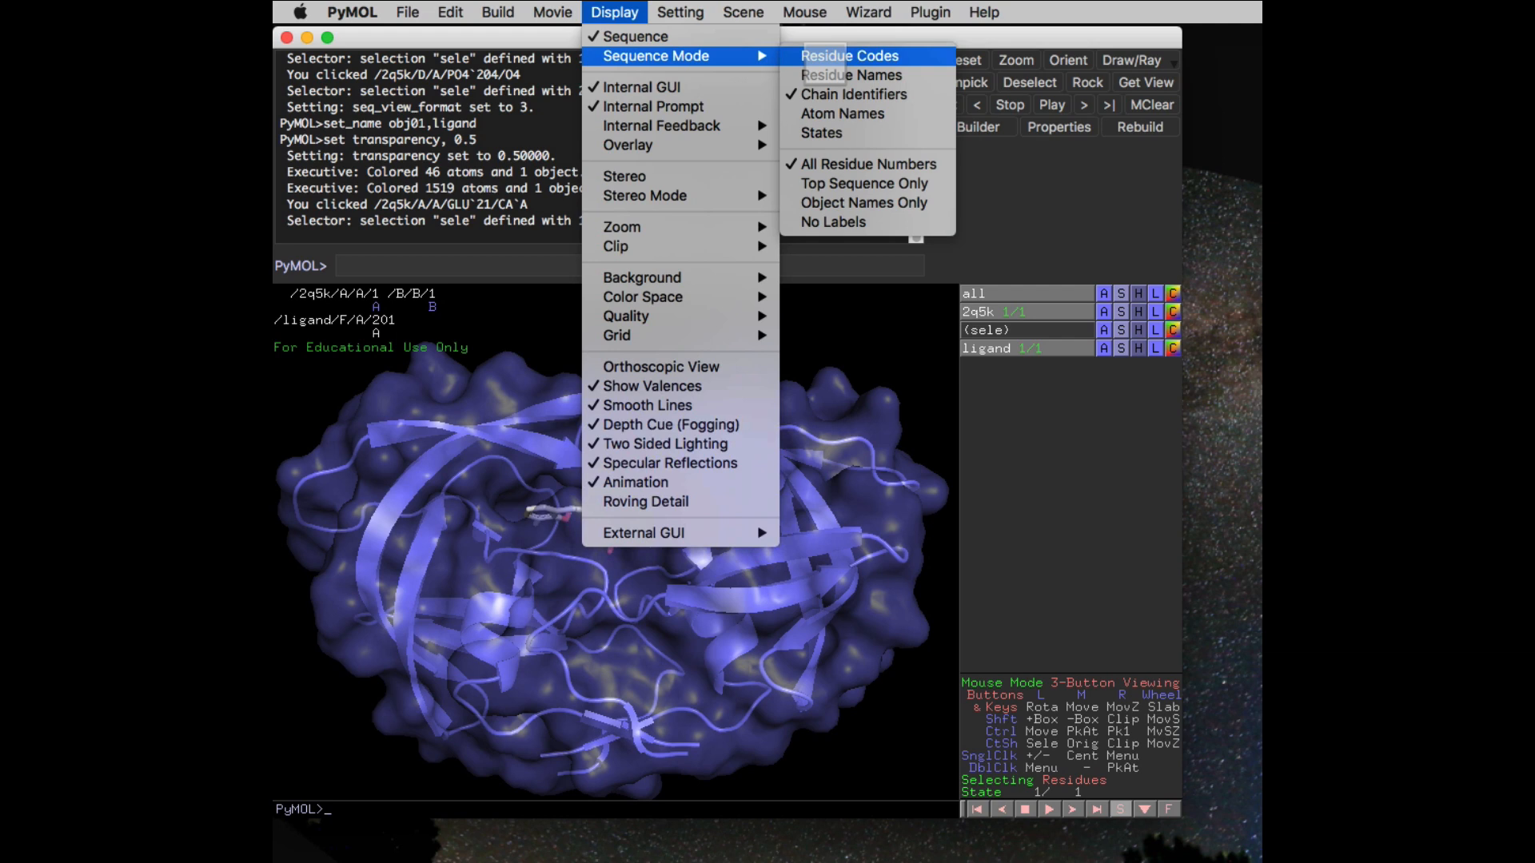
{"action": "left_click", "coordinate": [835, 55]}
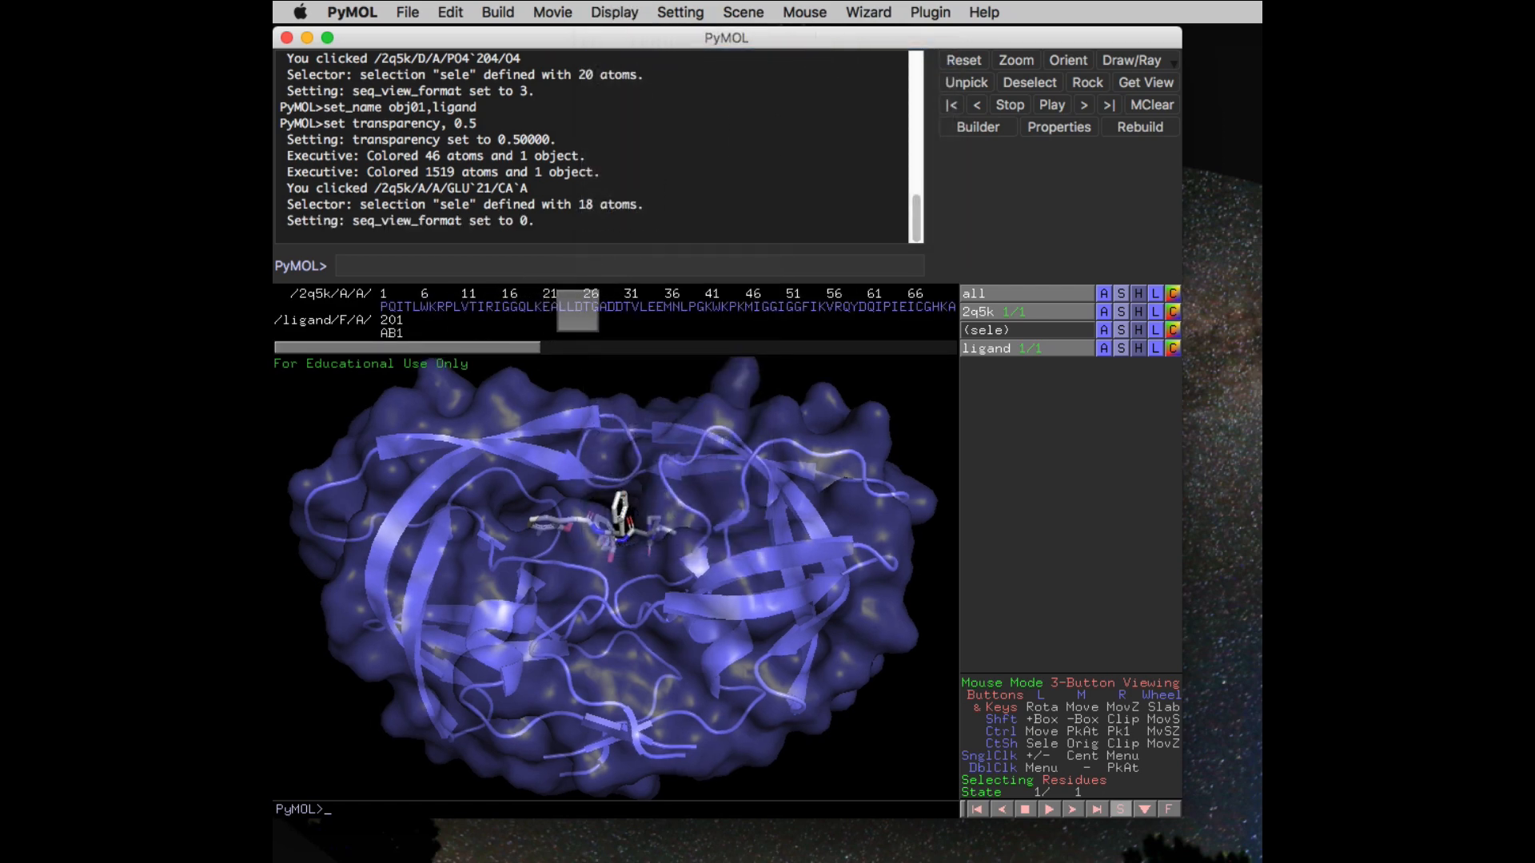
Select aspartate 25 in chains A and B of the 2q5k sequence and copy the selection to a new object
{"action": "left_click_drag", "start_coordinate": [536, 347], "coordinate": [819, 354]}
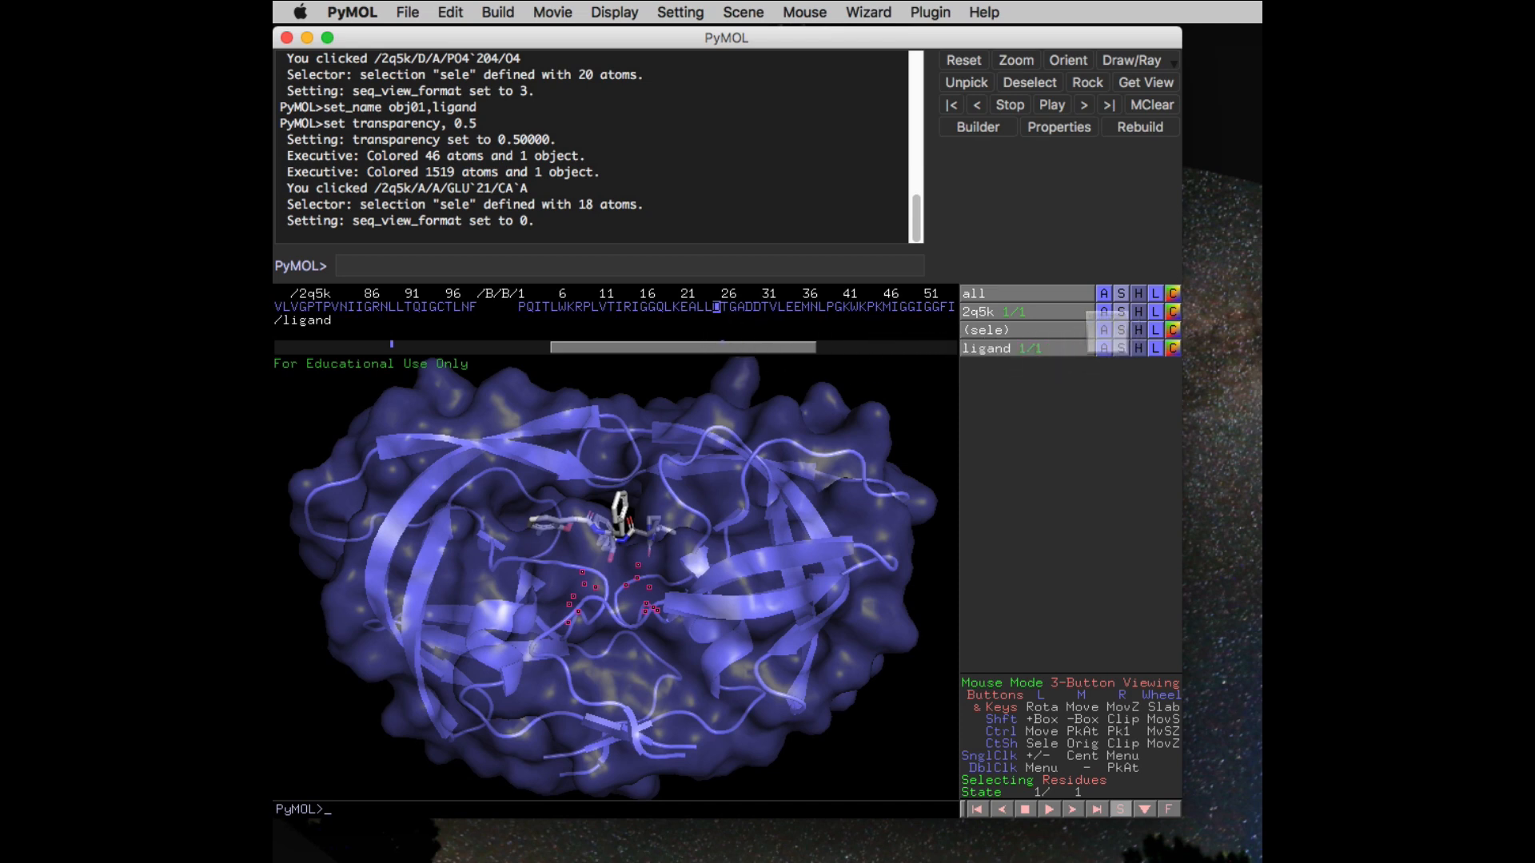
{"action": "left_click", "coordinate": [1103, 330]}
{"action": "mouse_move", "coordinate": [1086, 631]}
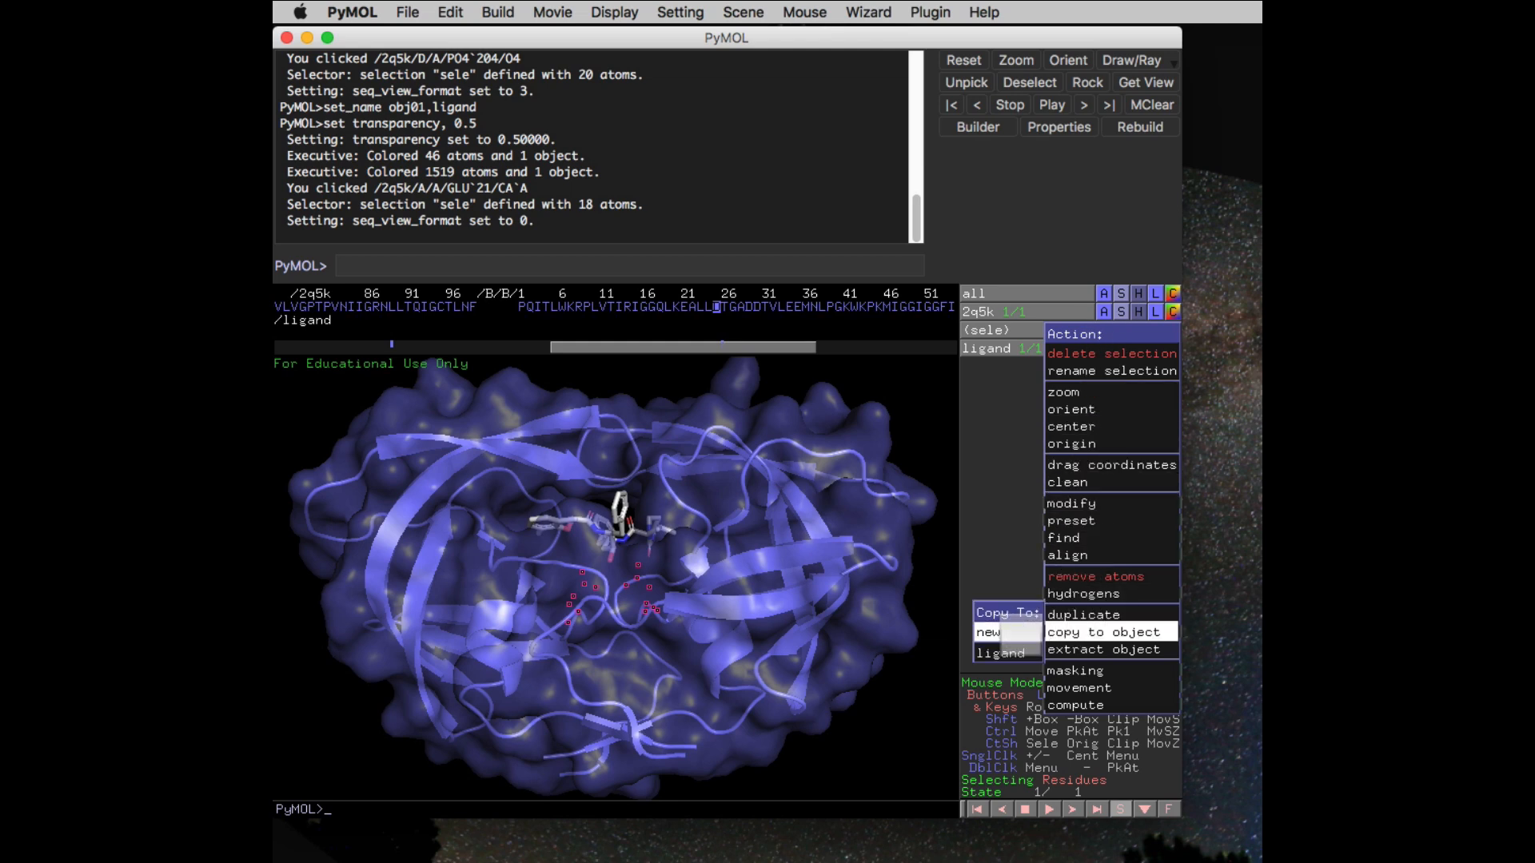
{"action": "left_click", "coordinate": [1020, 633]}
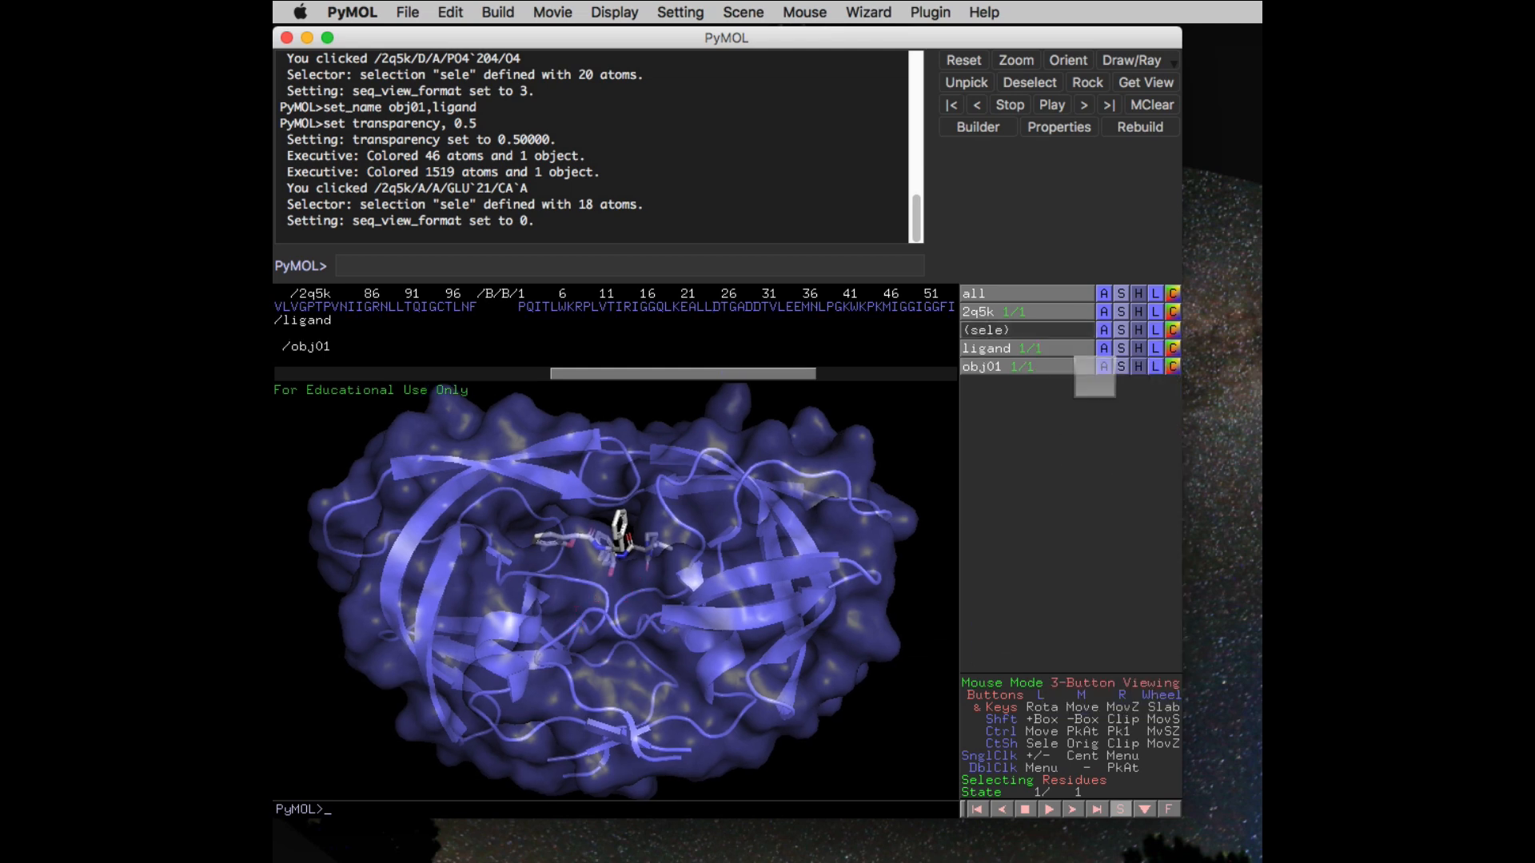
Rename the obj01 object holding the copied aspartate residues as activesite
{"action": "left_click", "coordinate": [1103, 366]}
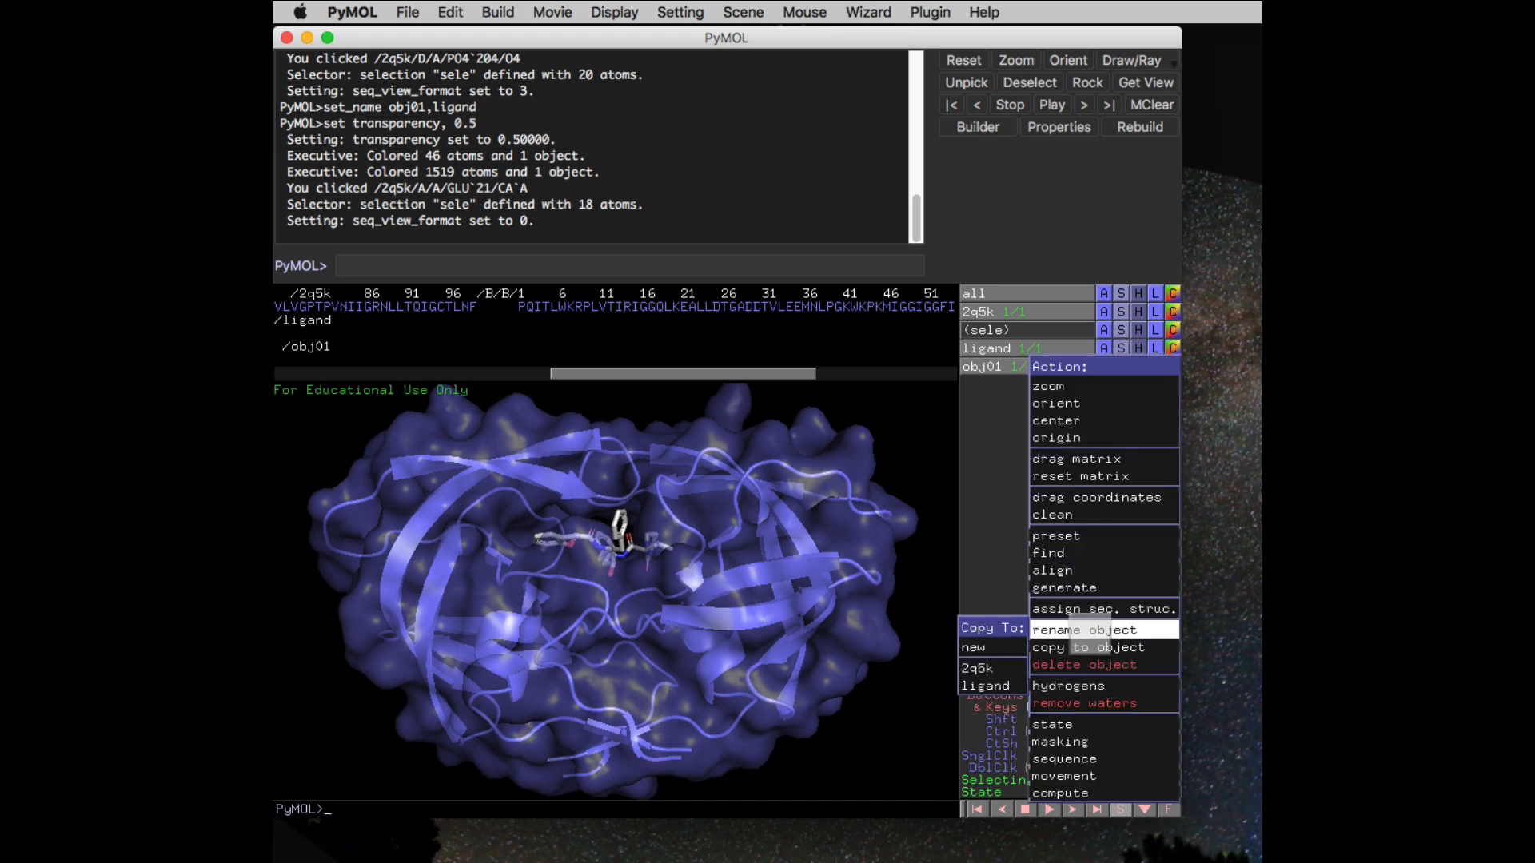
{"action": "left_click", "coordinate": [1076, 630]}
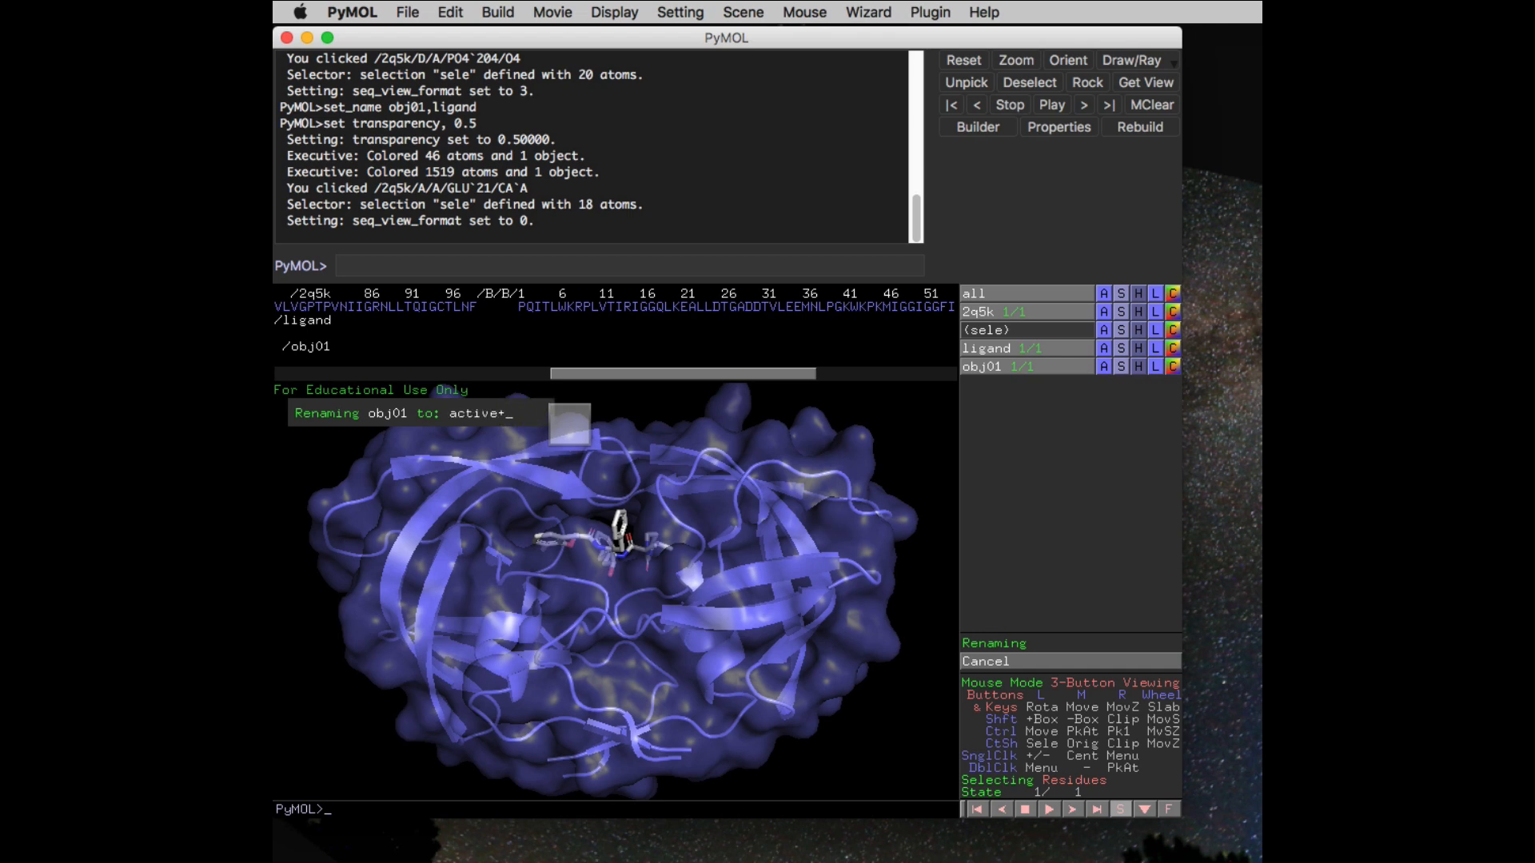
{"action": "type", "text": "activesite"}
{"action": "key", "text": "Return"}
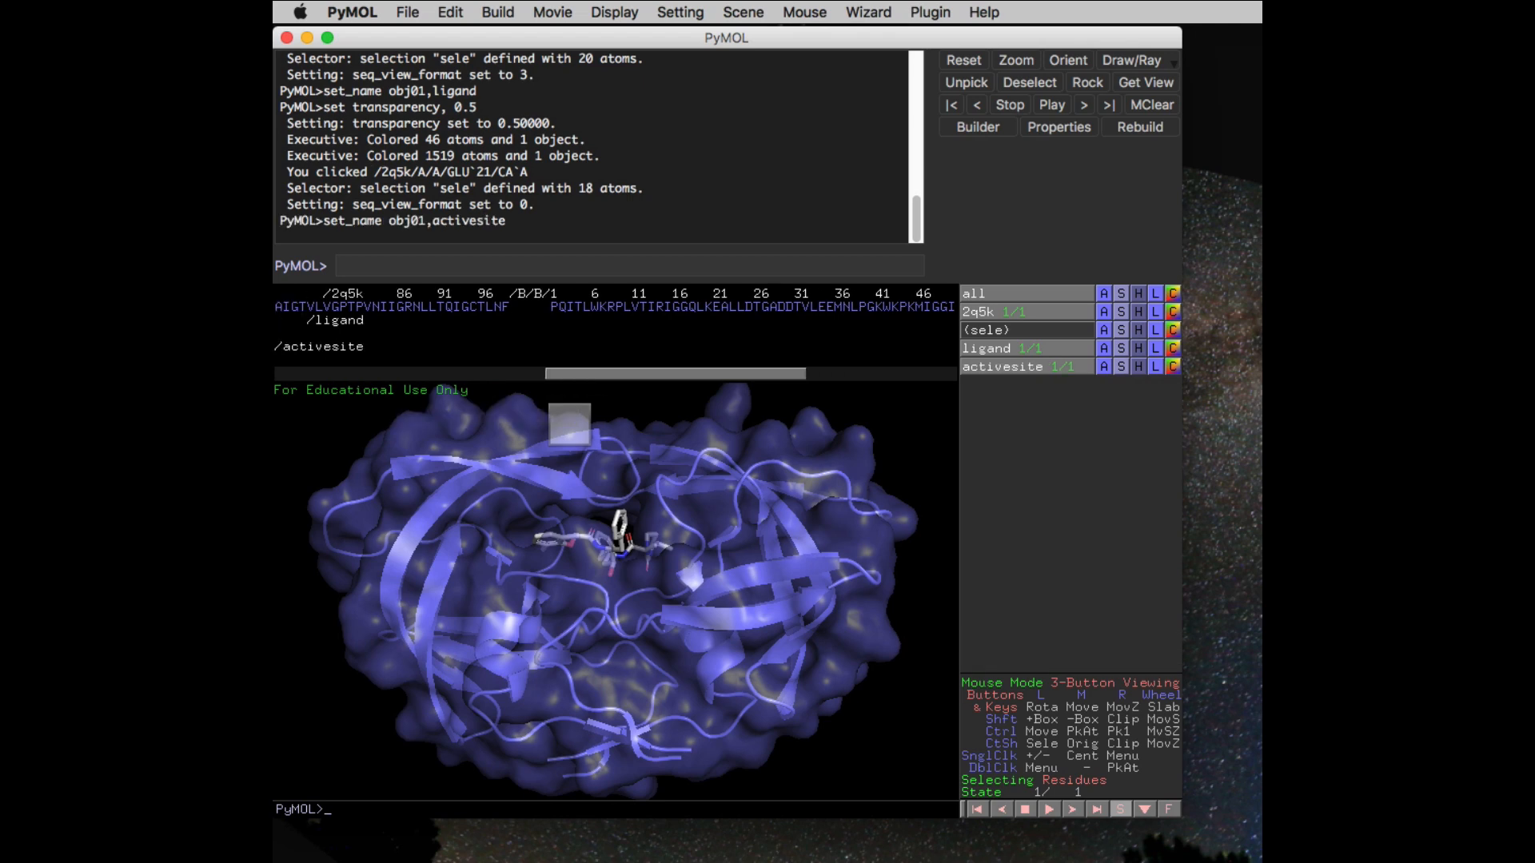
Show the activesite object as sticks and color its atoms by element
{"action": "left_click", "coordinate": [1121, 366]}
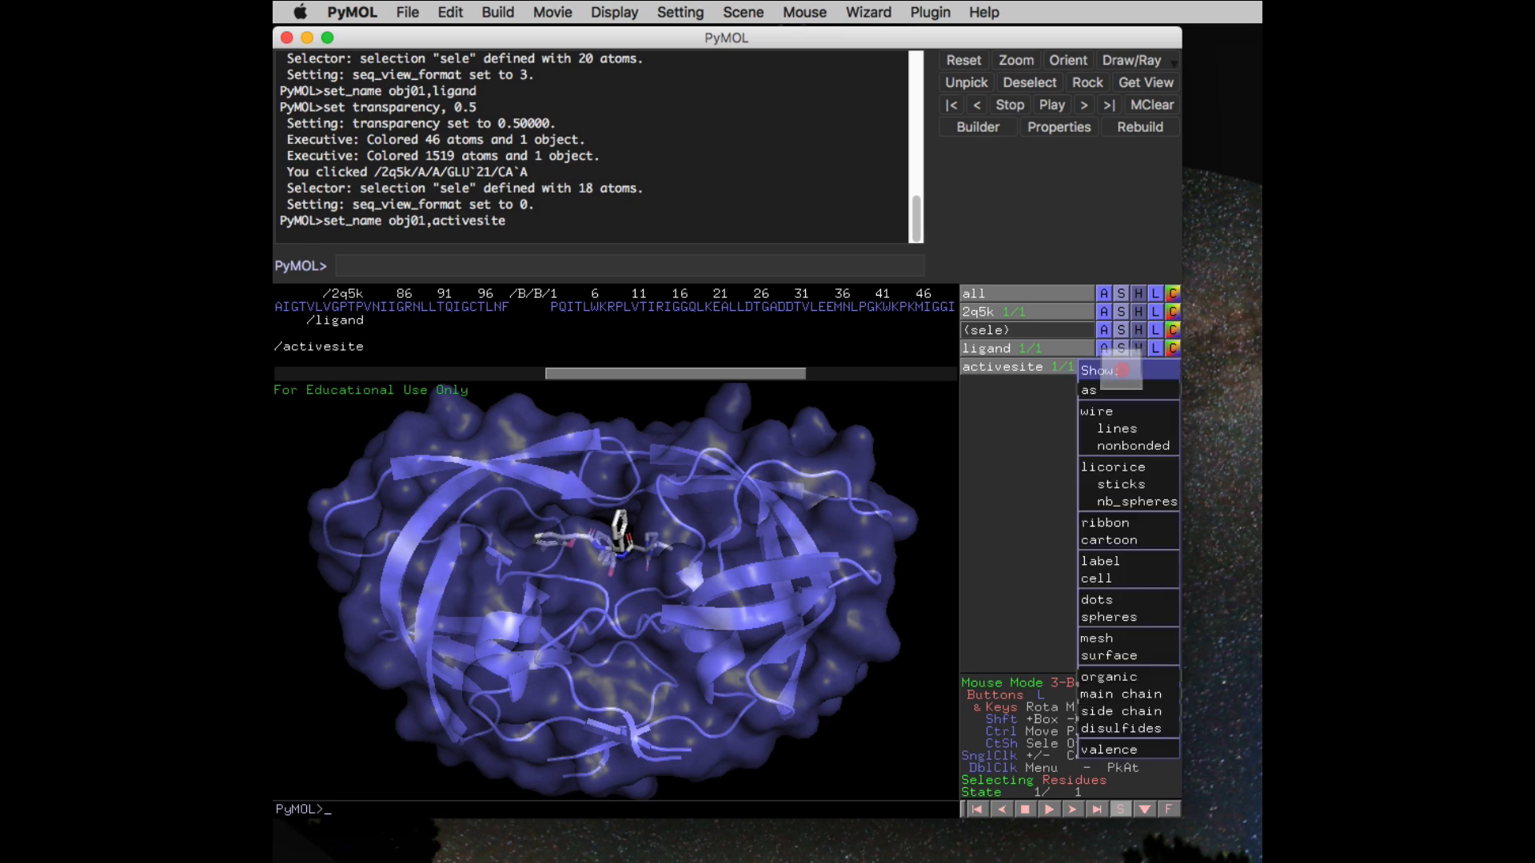
{"action": "left_click", "coordinate": [1128, 484]}
{"action": "left_click", "coordinate": [1172, 366]}
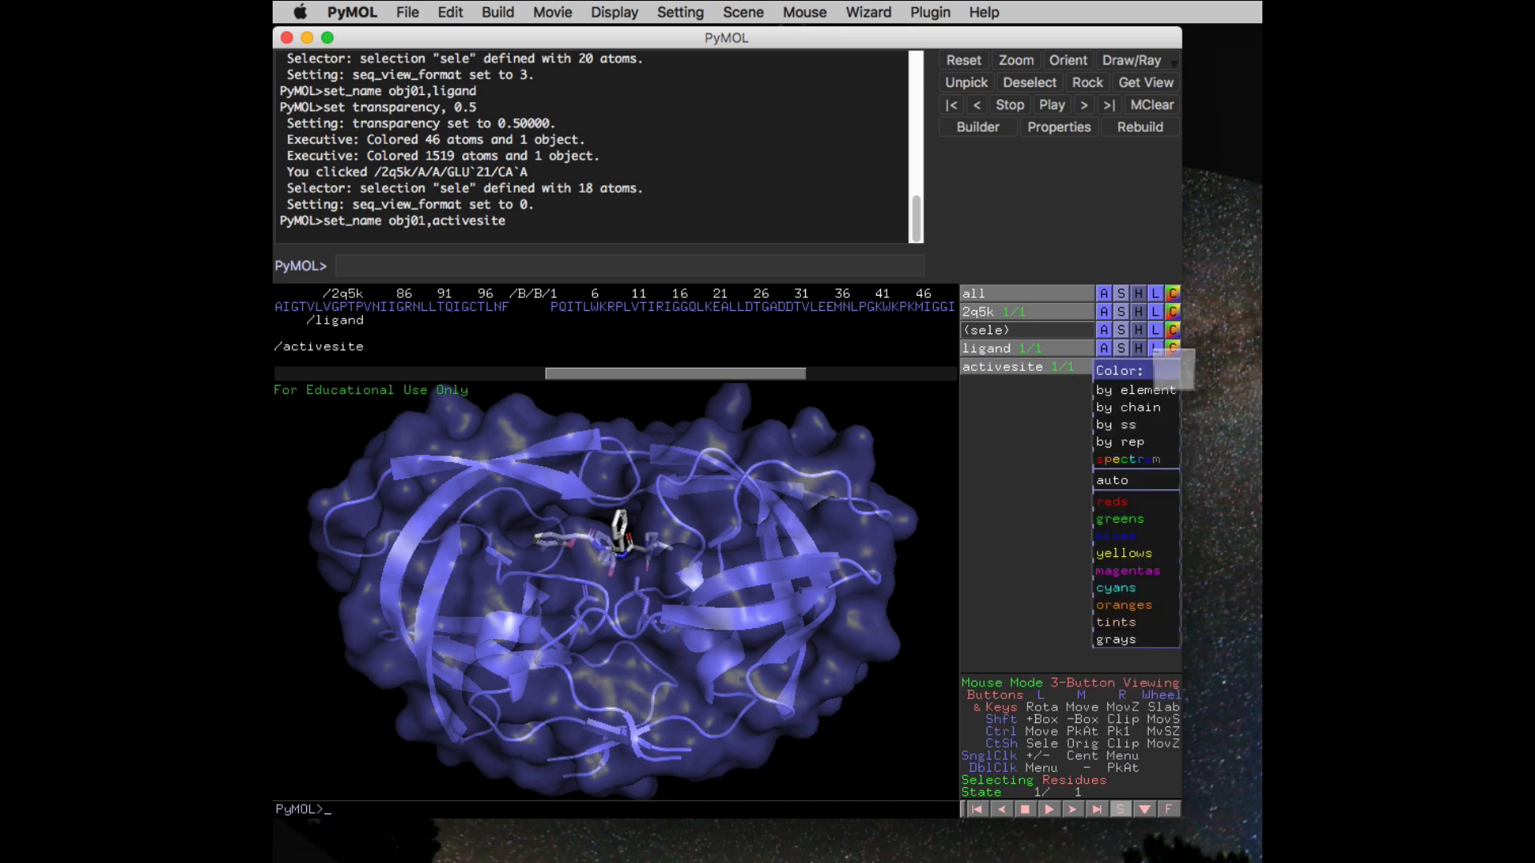
{"action": "mouse_move", "coordinate": [1119, 389]}
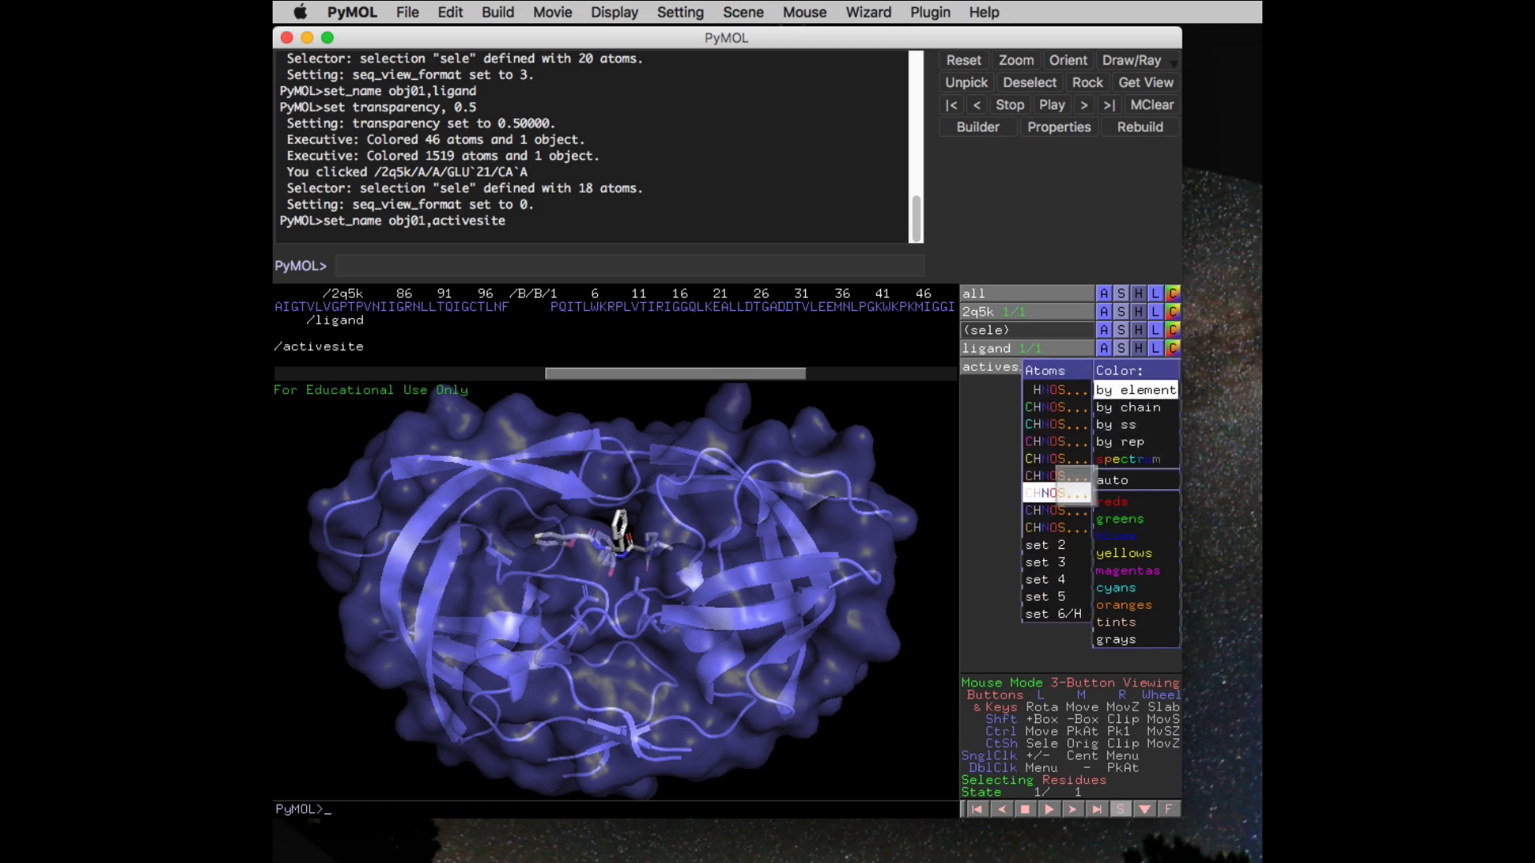
{"action": "left_click", "coordinate": [1068, 505]}
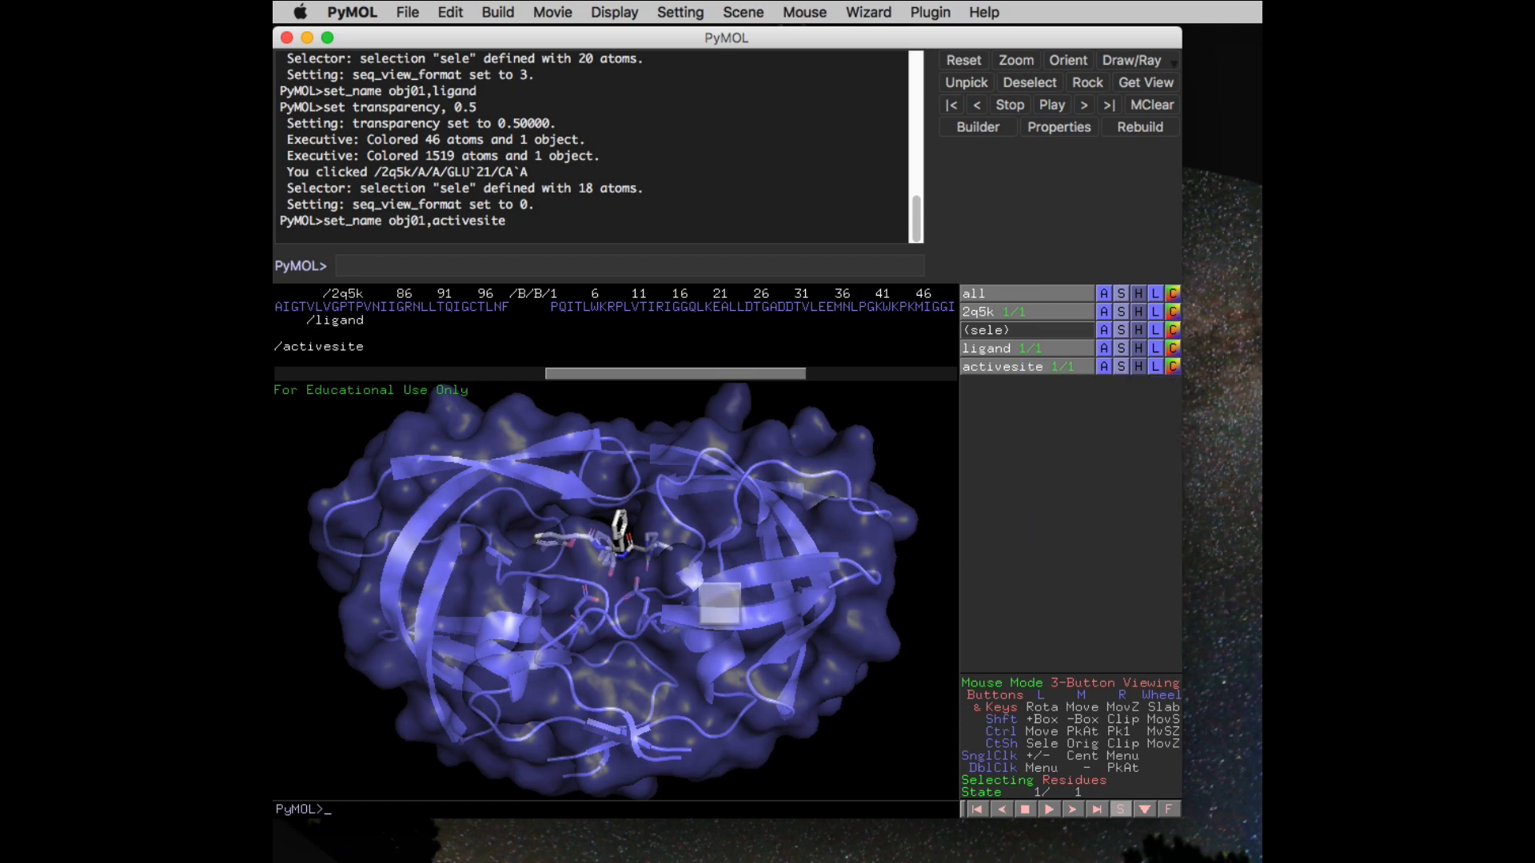
{"action": "left_click_drag", "start_coordinate": [703, 604], "coordinate": [748, 601]}
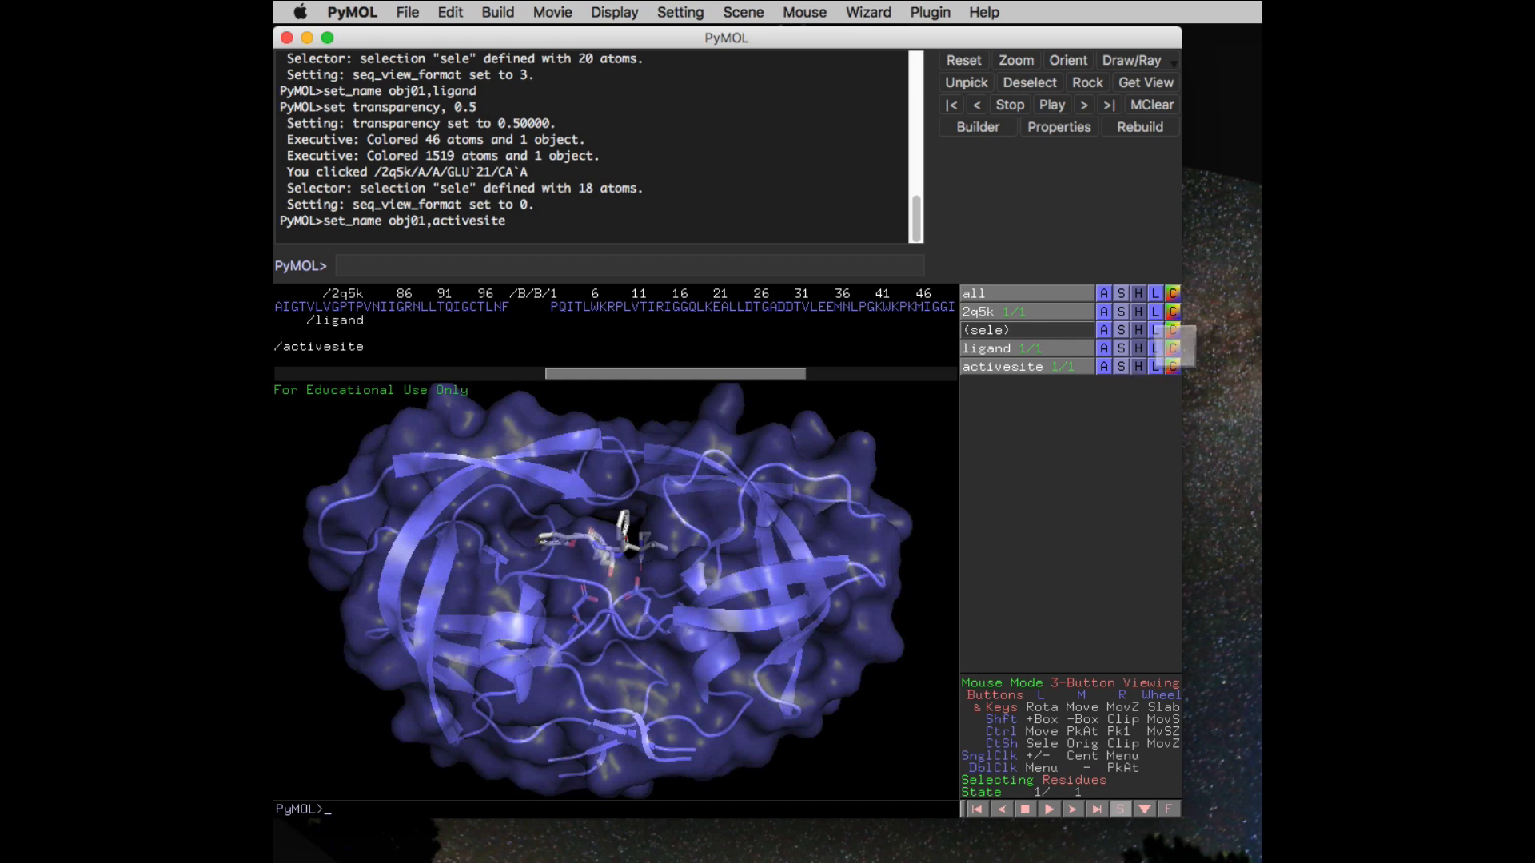
Recolor the activesite object by element using the scheme with light gray carbons
{"action": "left_click", "coordinate": [1172, 366]}
{"action": "mouse_move", "coordinate": [1127, 389]}
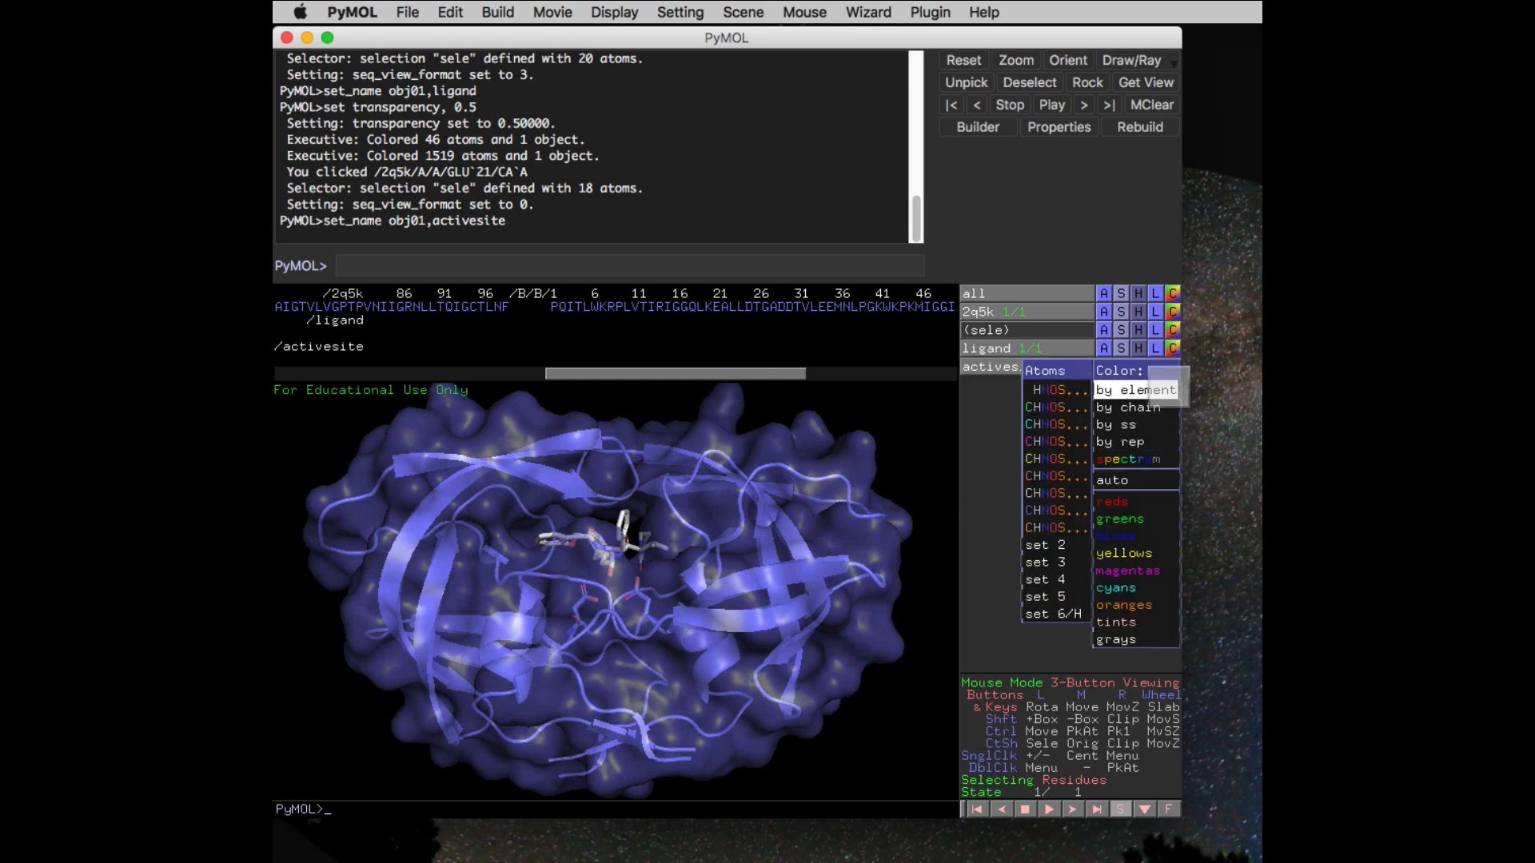
{"action": "left_click", "coordinate": [1055, 493]}
{"action": "left_click_drag", "start_coordinate": [782, 545], "coordinate": [573, 537]}
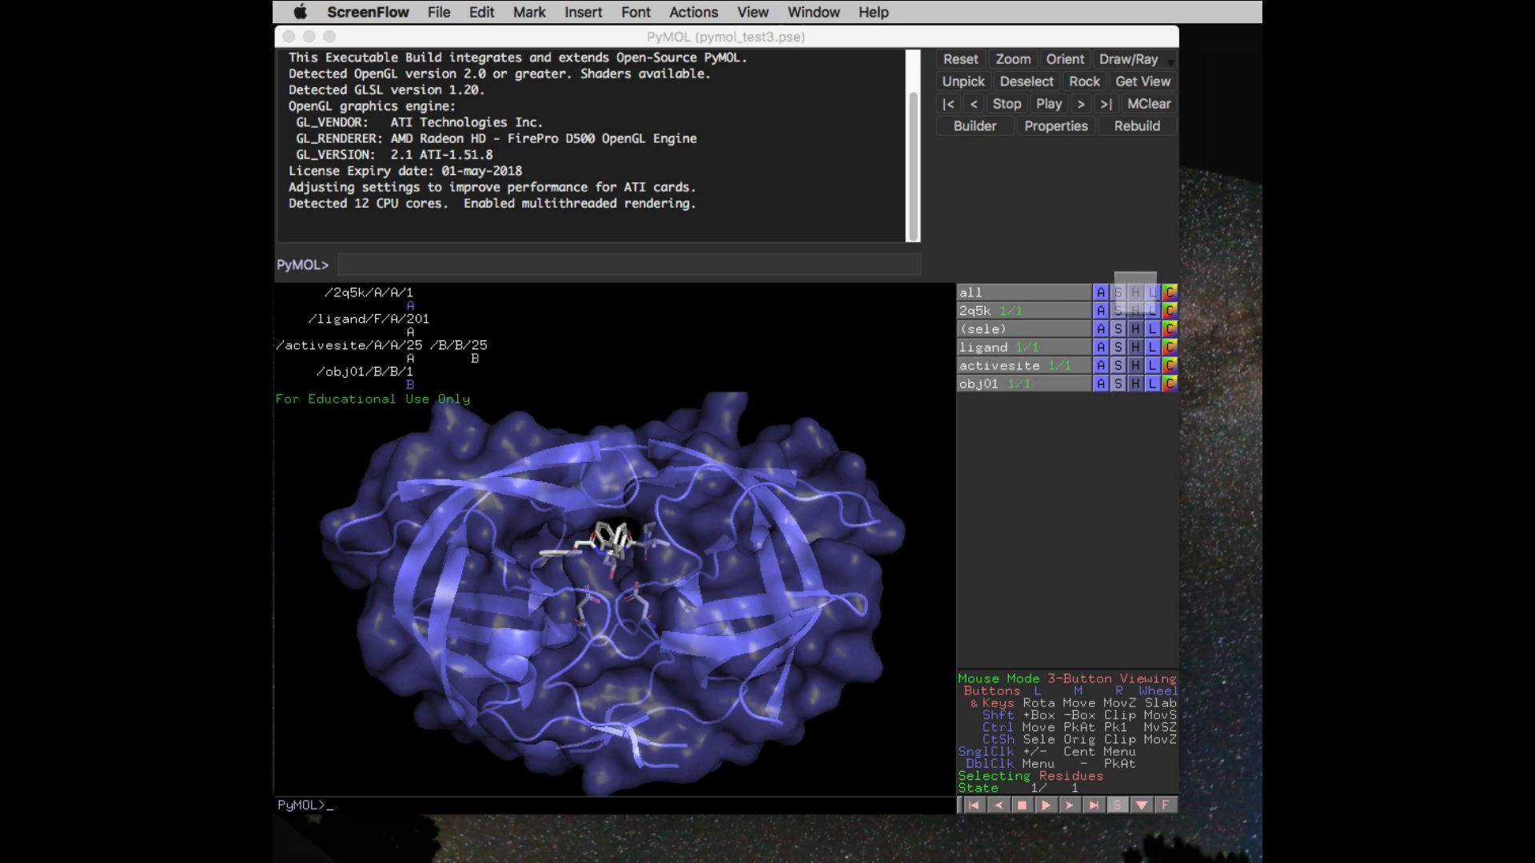
Hide every representation of all objects and show only the 2q5k object as cartoon
{"action": "left_click", "coordinate": [1135, 292]}
{"action": "left_click", "coordinate": [1135, 308]}
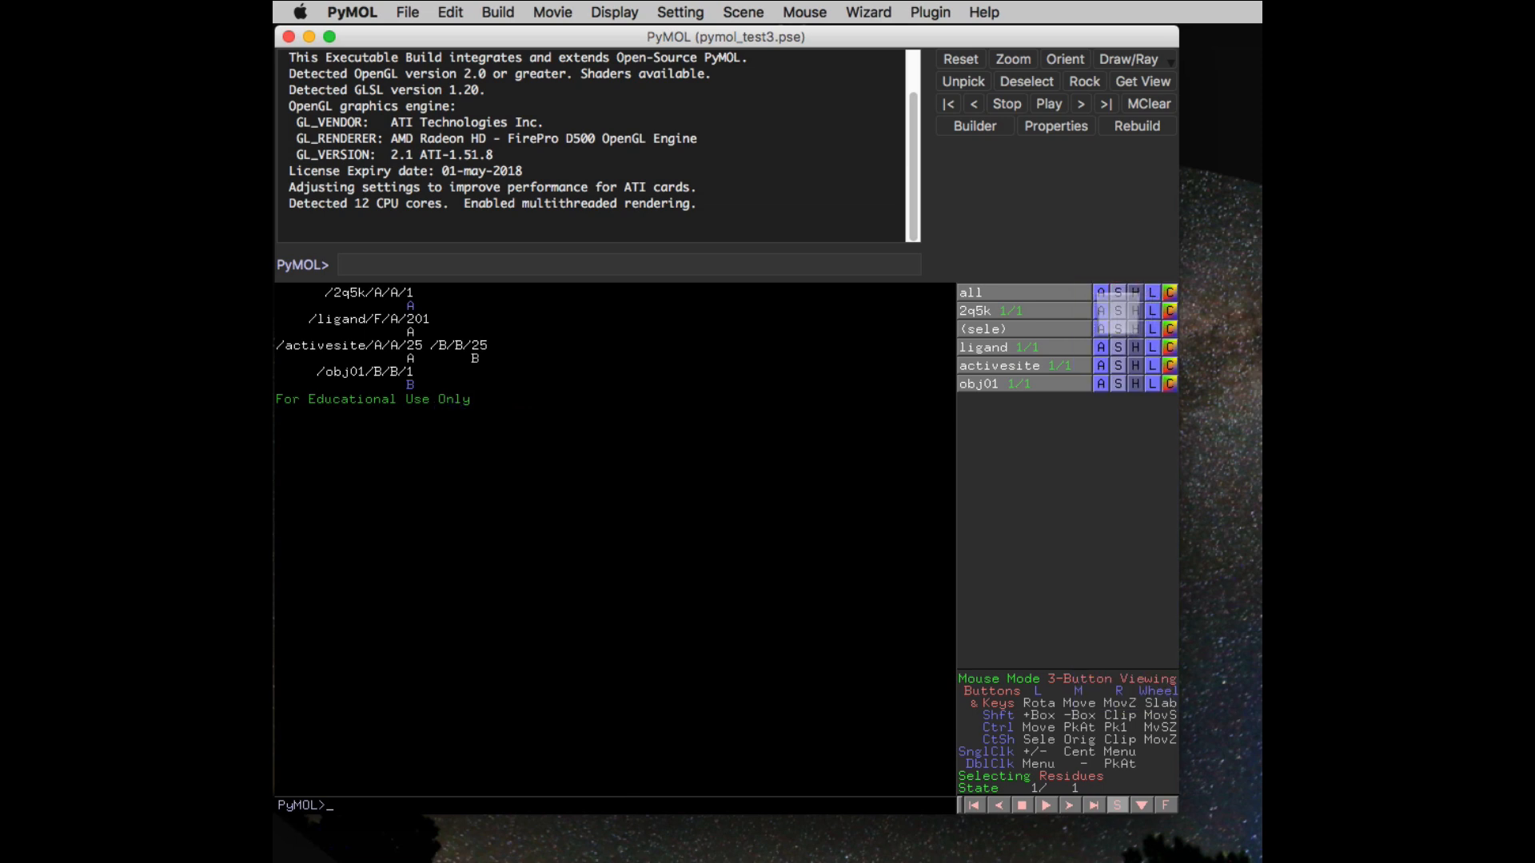
{"action": "left_click", "coordinate": [1117, 312]}
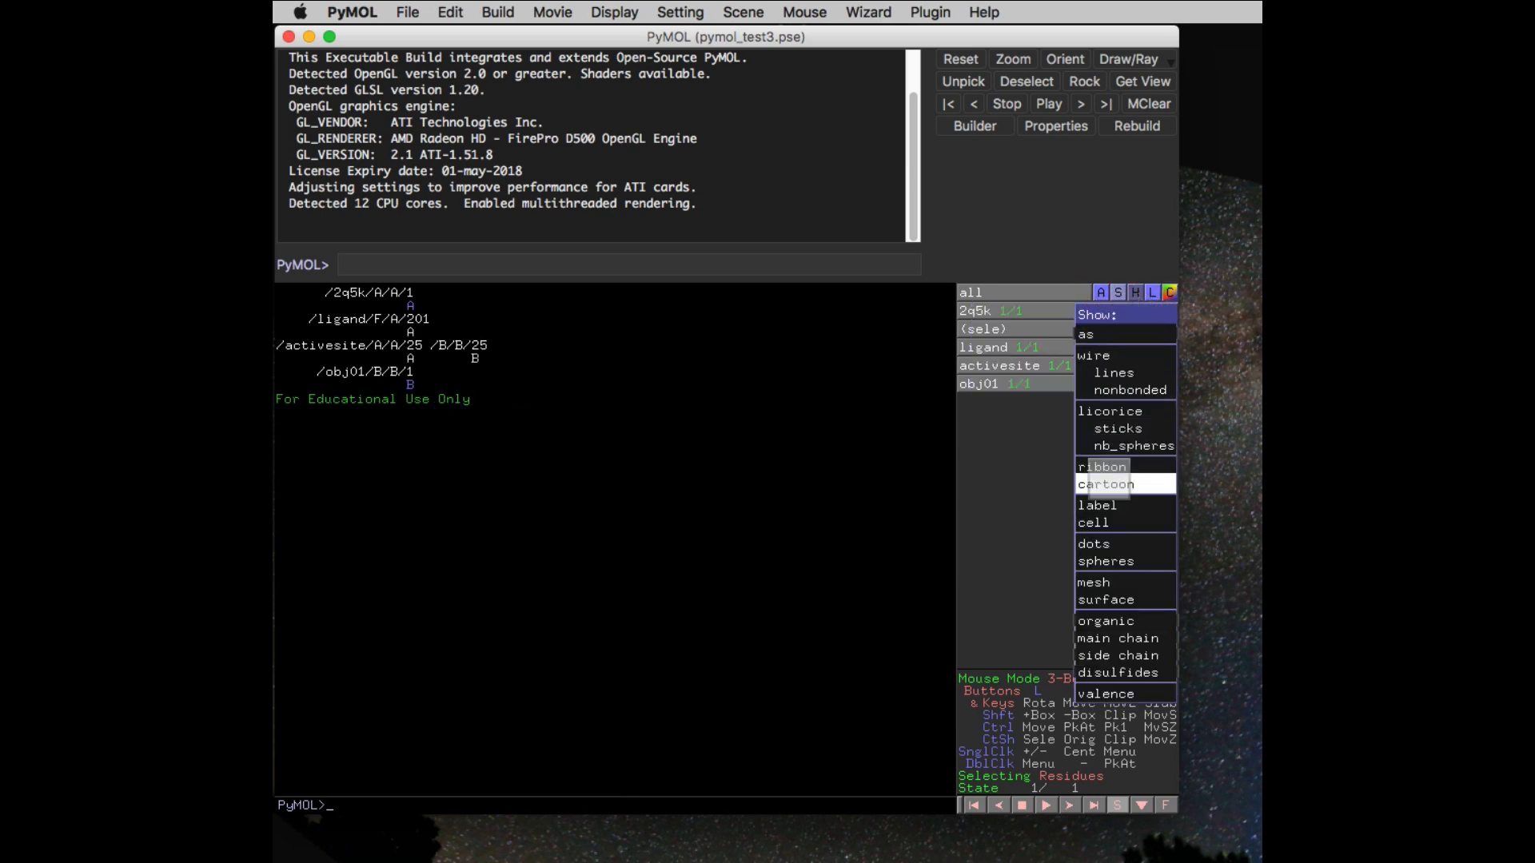
{"action": "left_click", "coordinate": [1109, 480]}
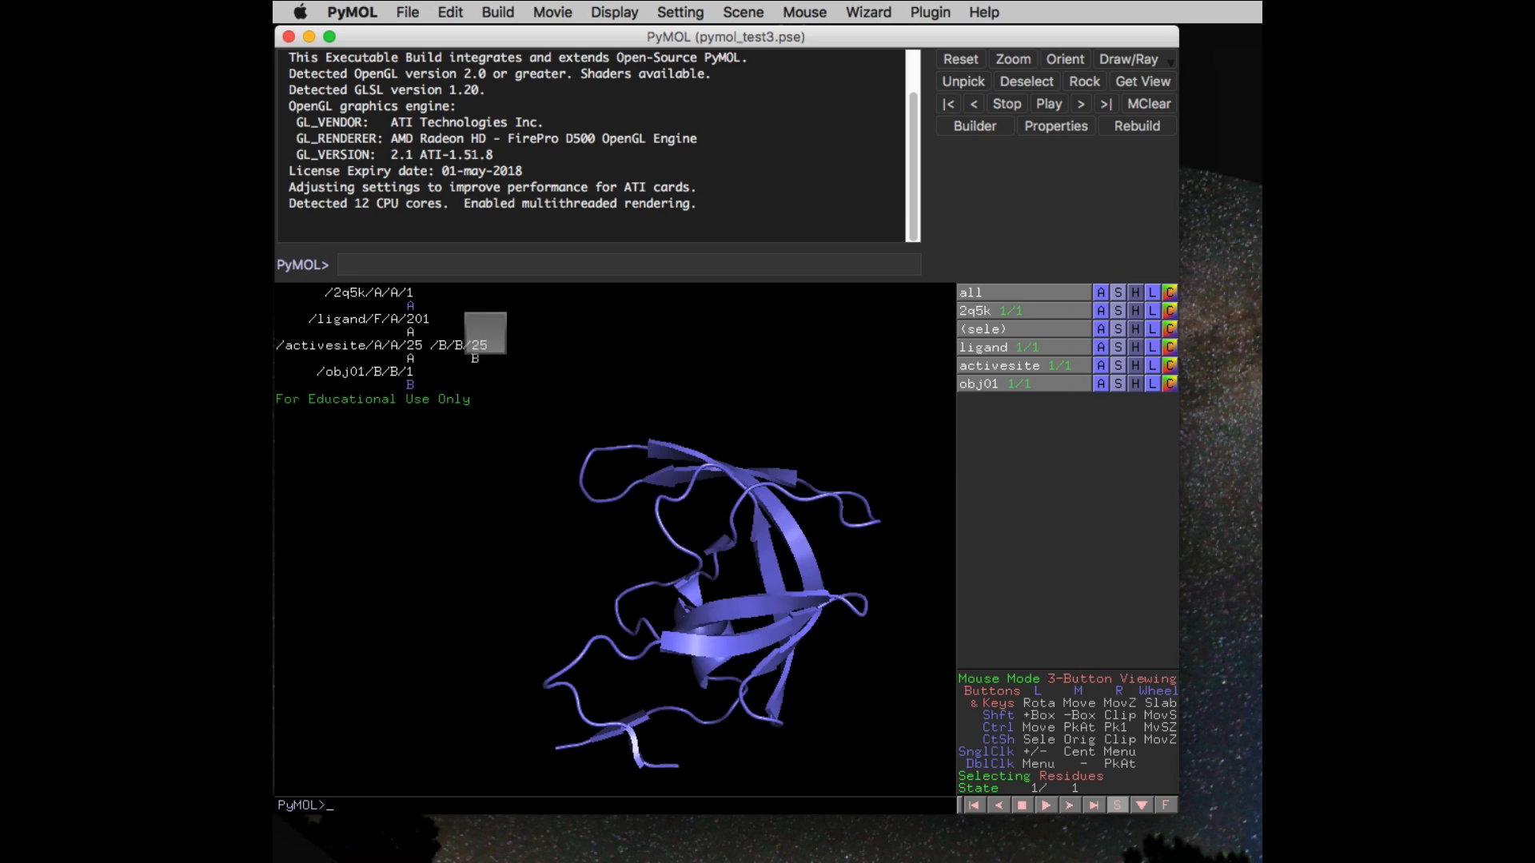
{"action": "left_click", "coordinate": [411, 306]}
{"action": "left_click", "coordinate": [411, 307]}
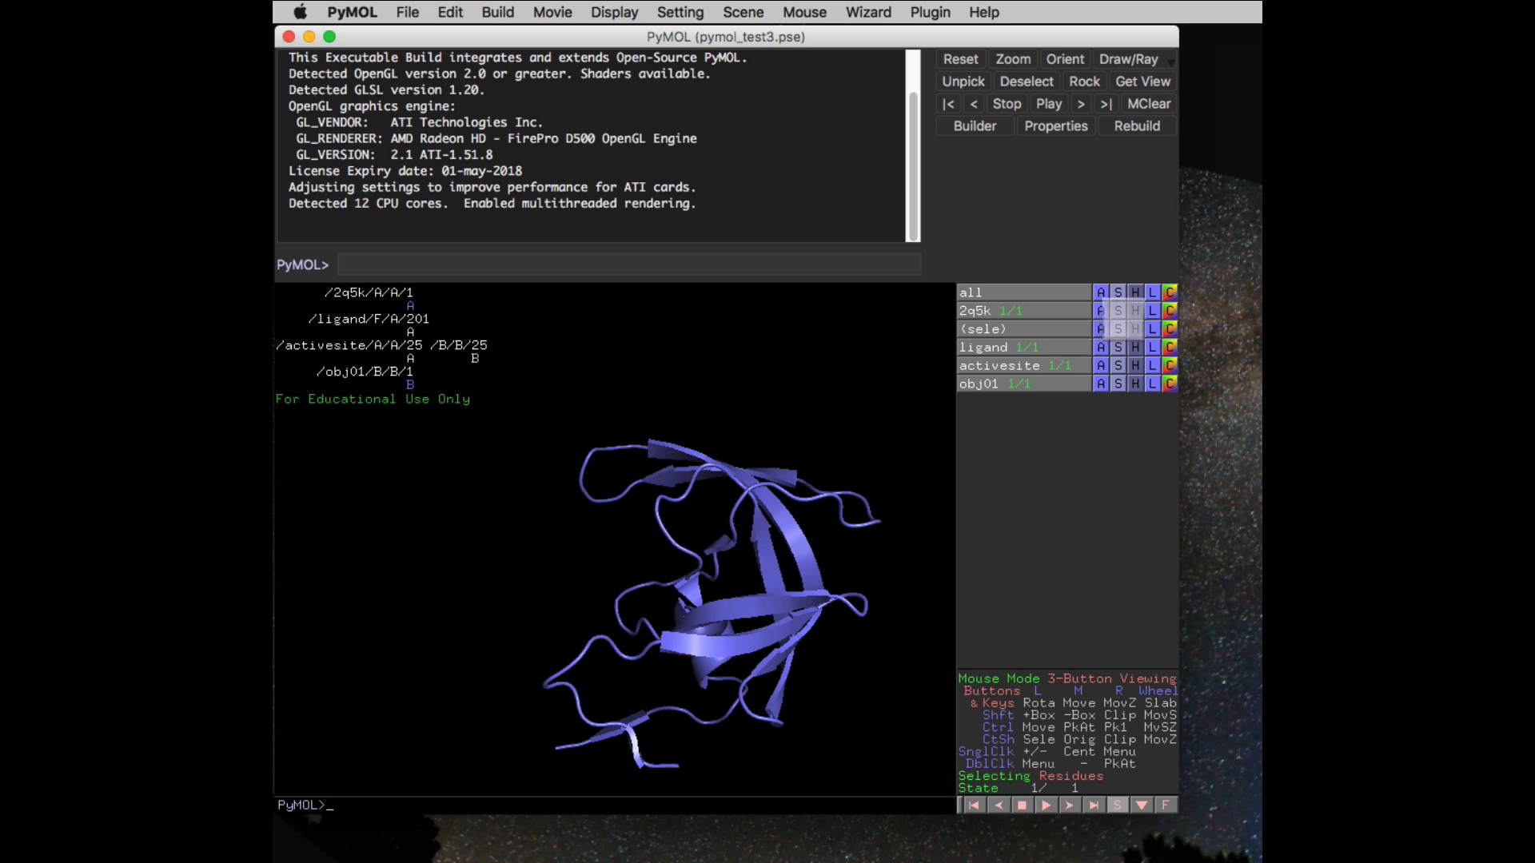
Rename the 2q5k object as chainA
{"action": "left_click", "coordinate": [1100, 310]}
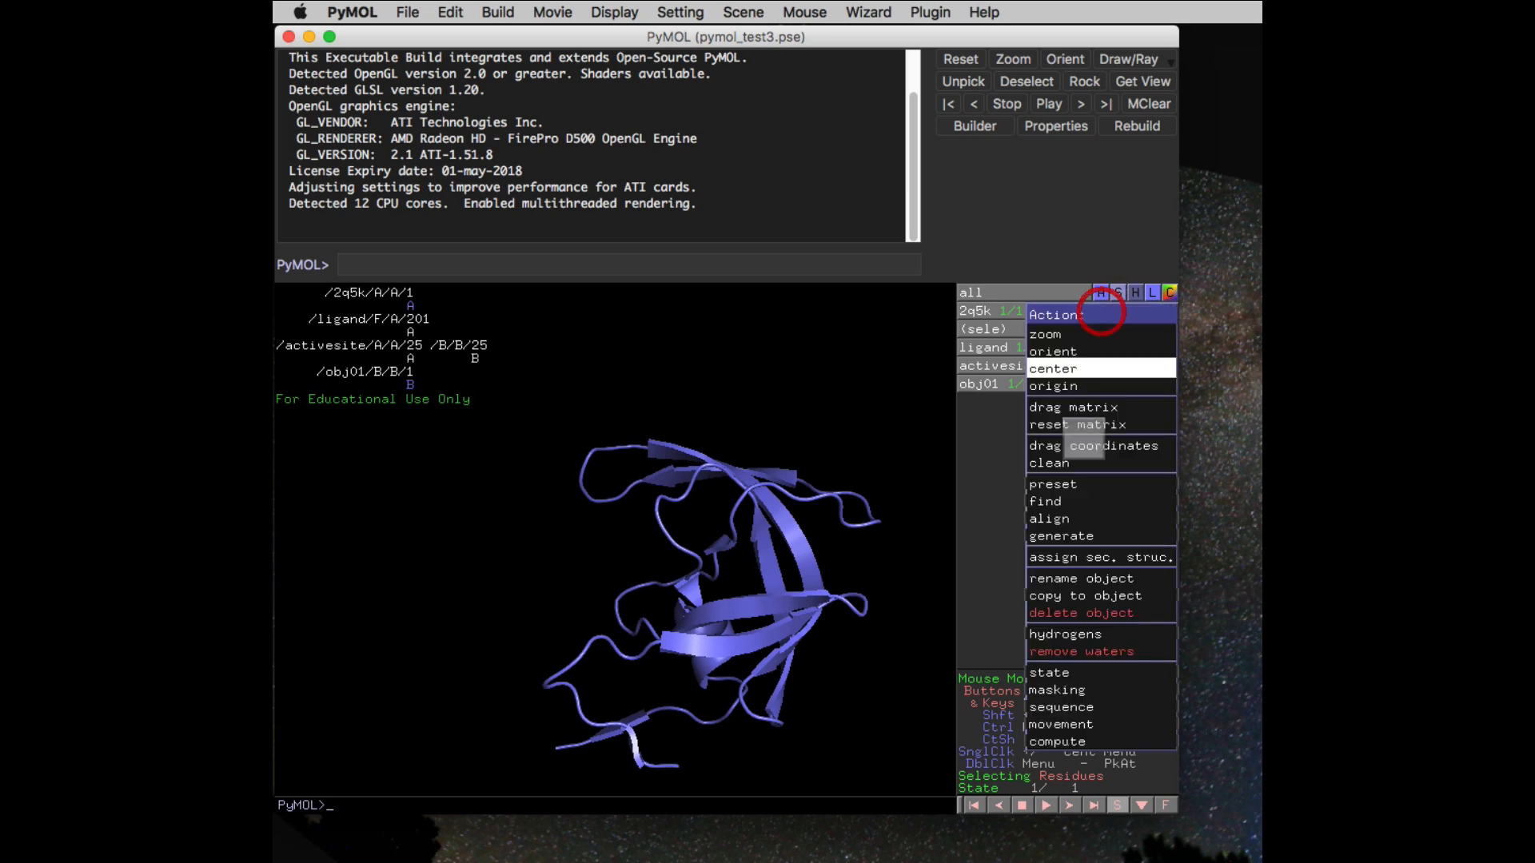
{"action": "left_click", "coordinate": [1082, 576]}
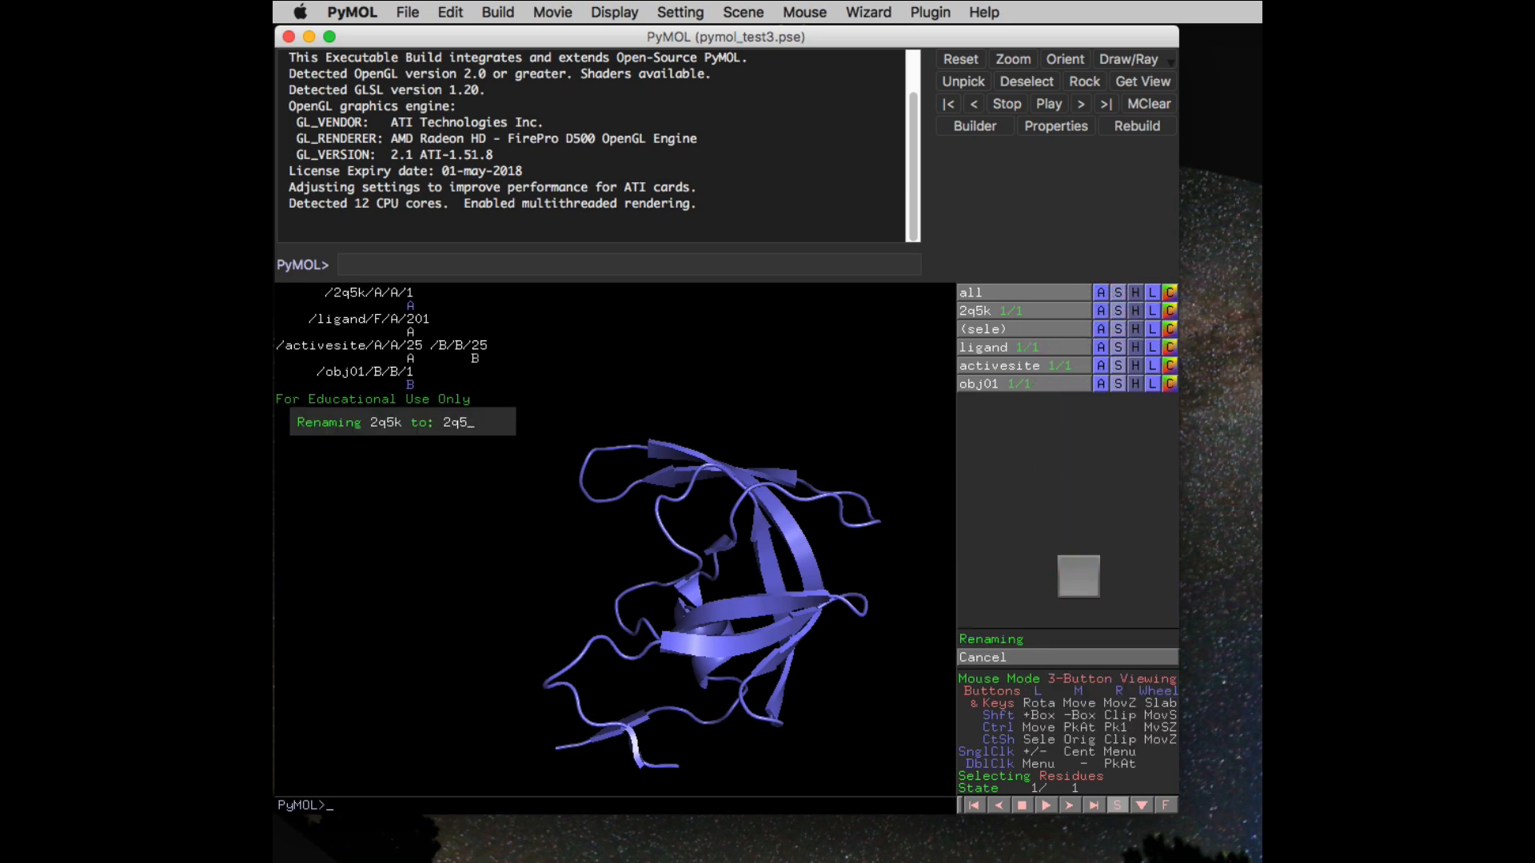
{"action": "type", "text": "chainA"}
{"action": "key", "text": "Return"}
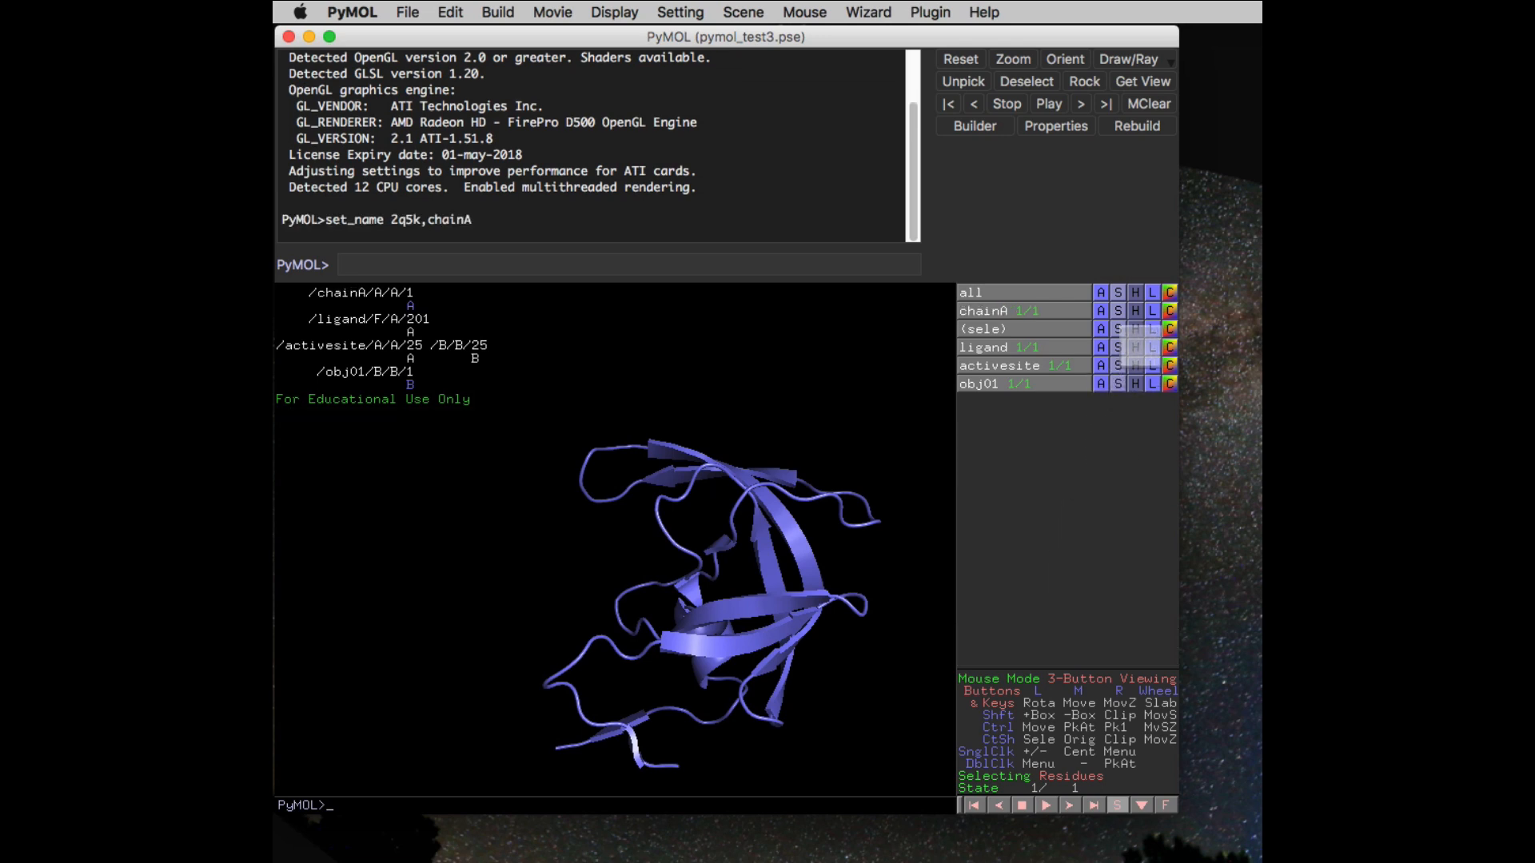
Hide everything for chainA and show the obj01 object as cartoon
{"action": "left_click", "coordinate": [1135, 310]}
{"action": "left_click", "coordinate": [1136, 387]}
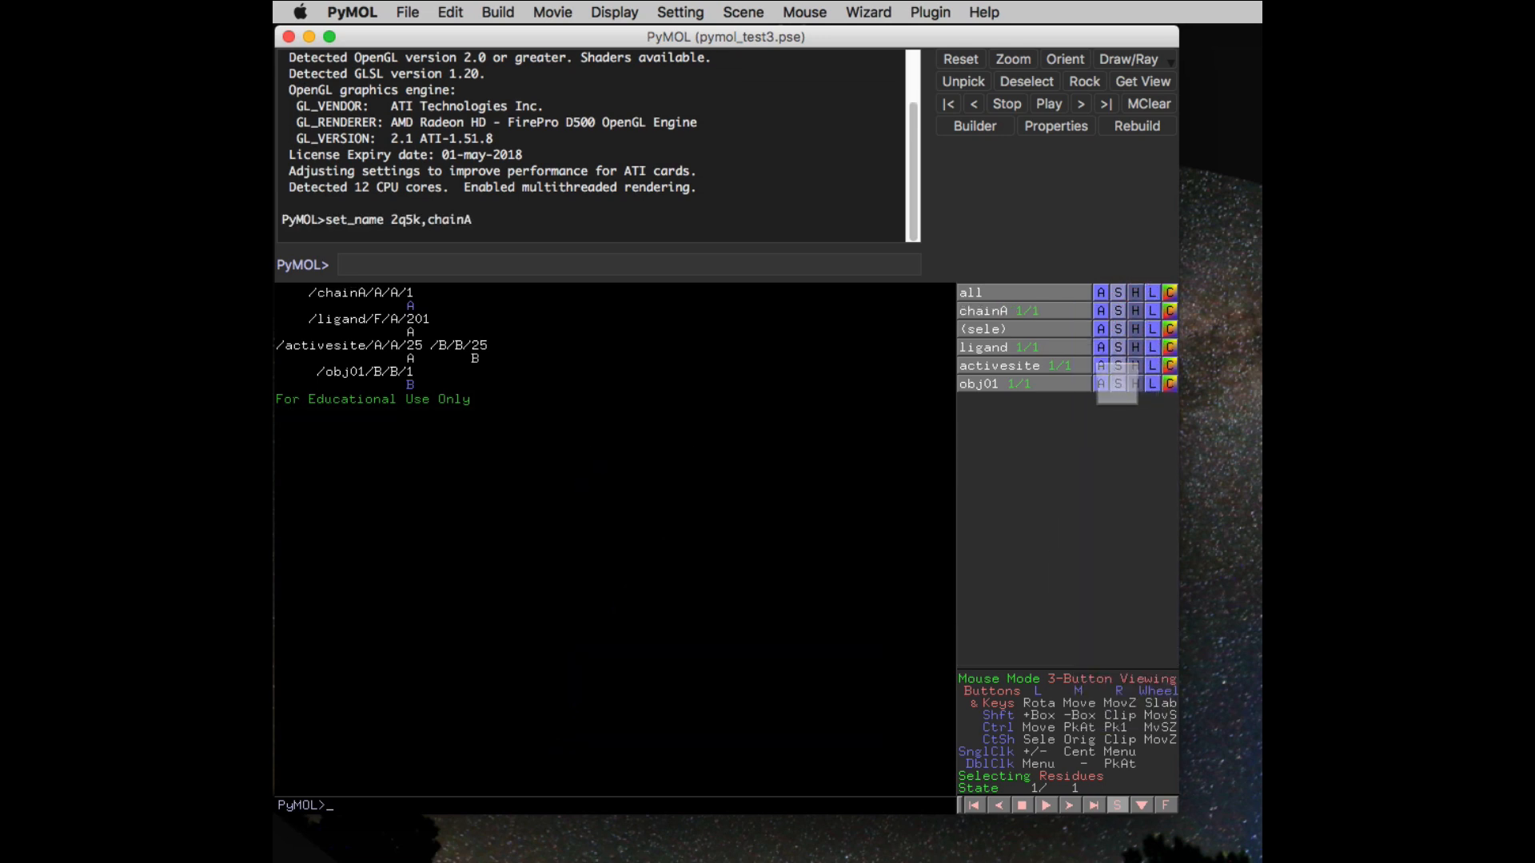
{"action": "left_click", "coordinate": [1117, 384]}
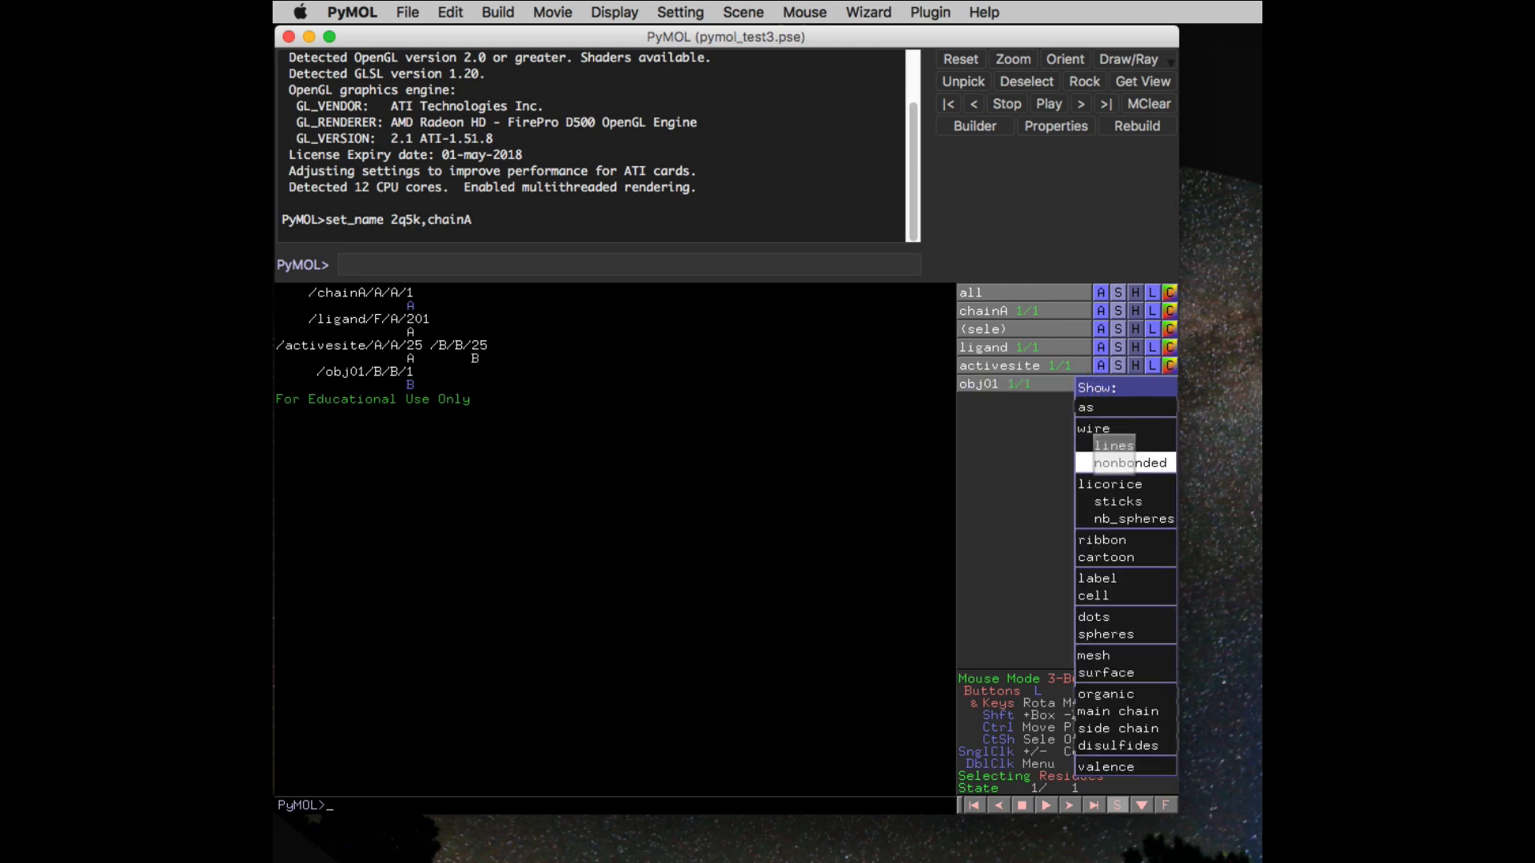
{"action": "left_click", "coordinate": [1107, 556]}
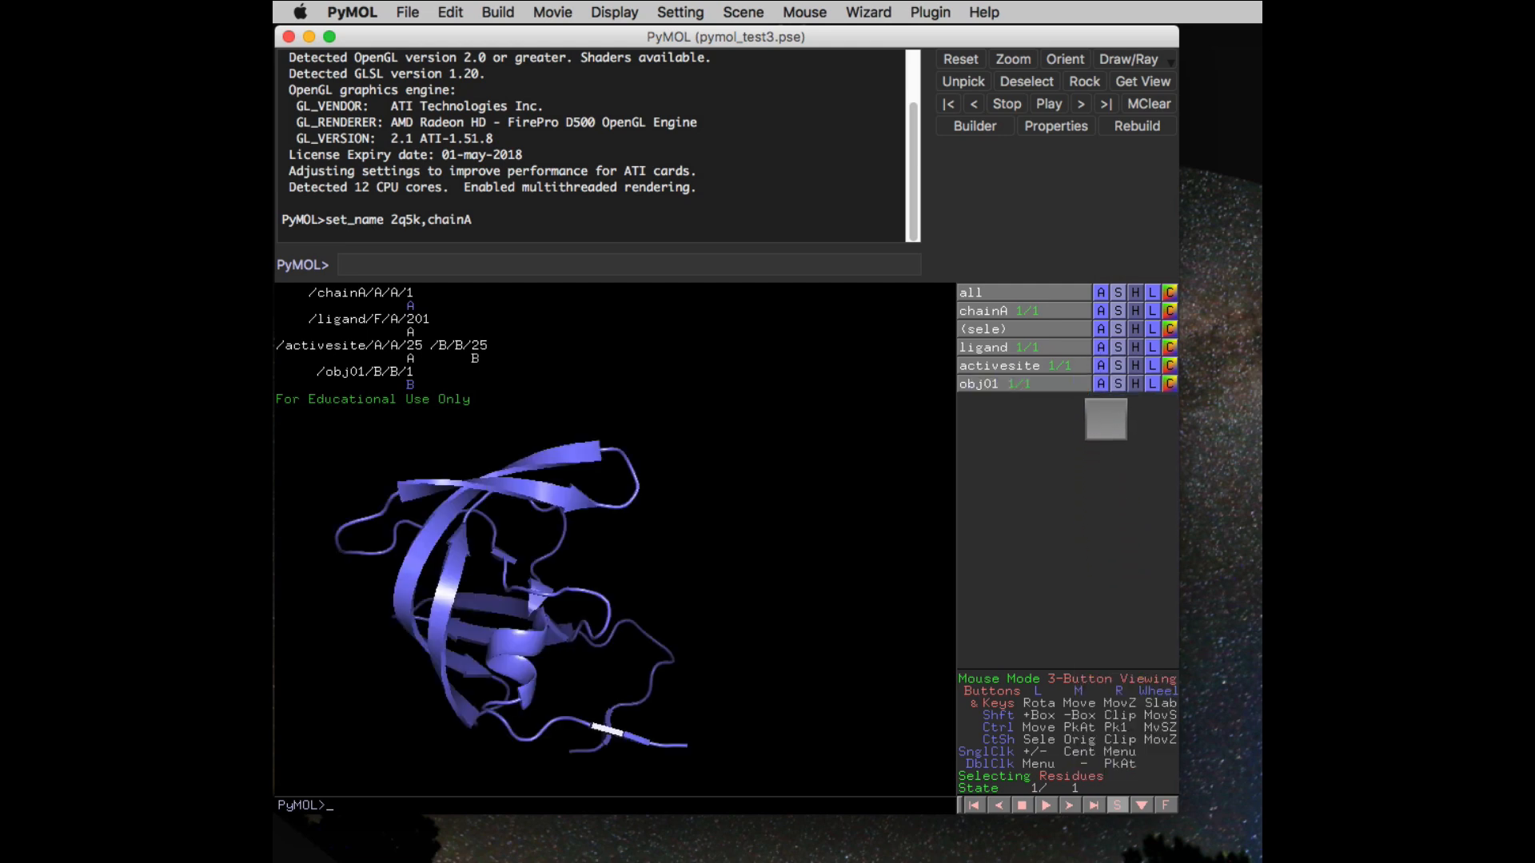
Rename the obj01 object as chainB
{"action": "left_click", "coordinate": [1102, 385]}
{"action": "left_click_drag", "start_coordinate": [1103, 389], "coordinate": [1092, 626]}
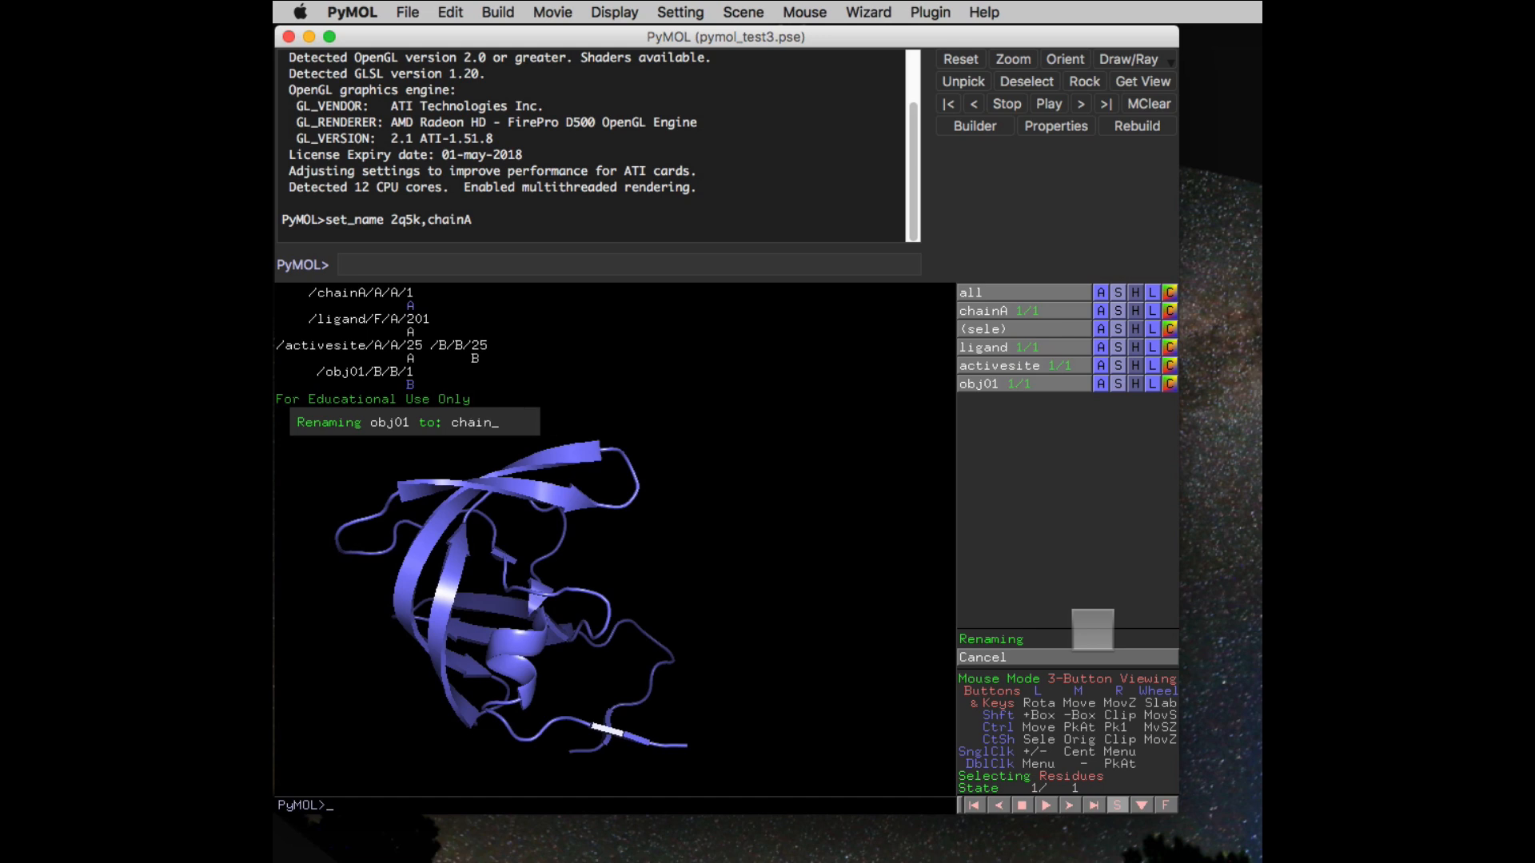
{"action": "key", "text": "Return"}
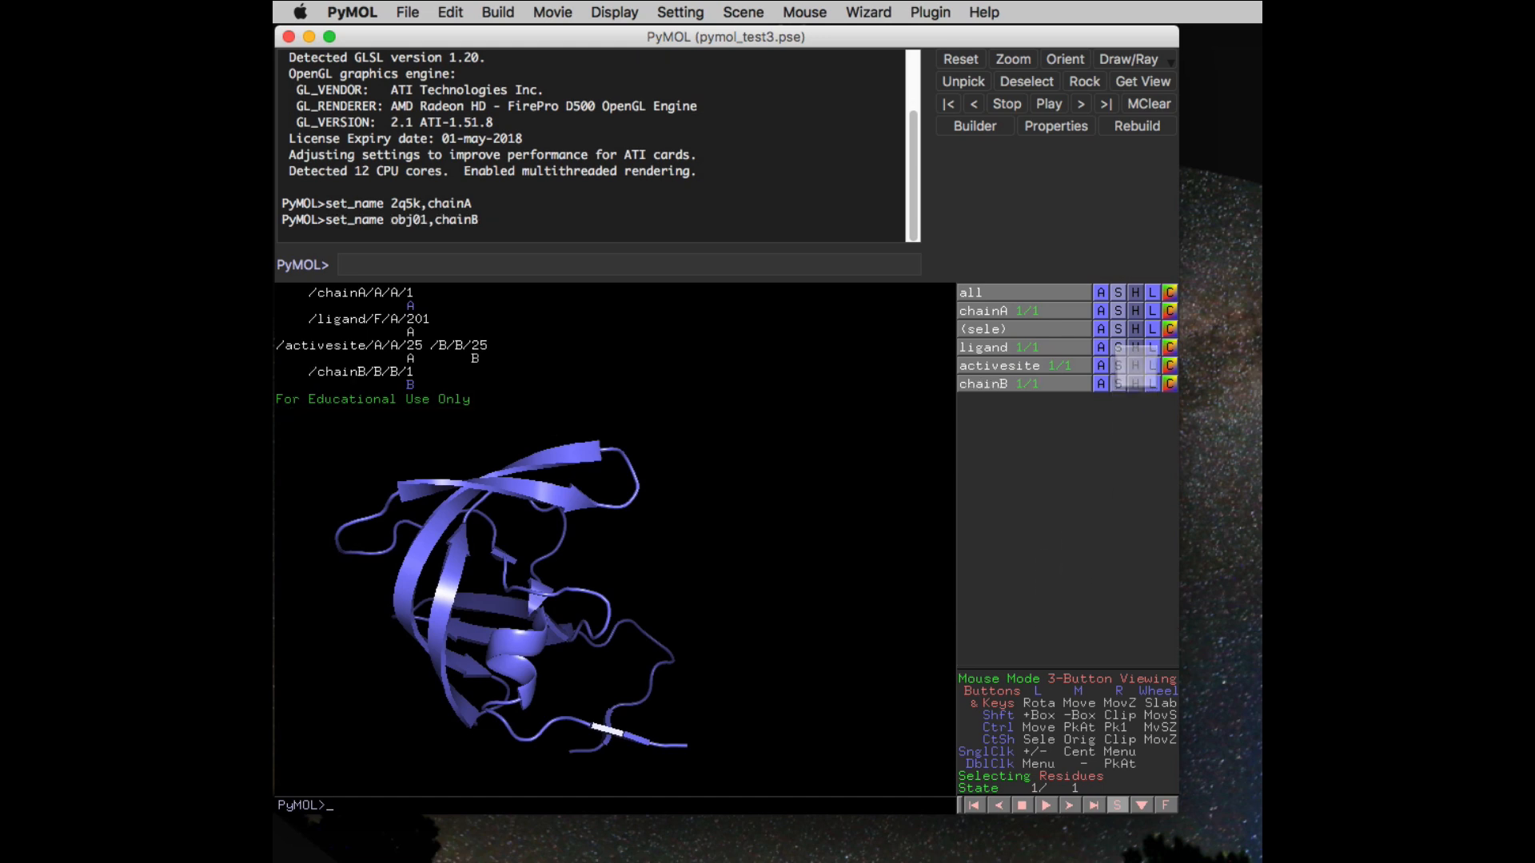
Show the chainA object as cartoon again alongside chainB
{"action": "left_click", "coordinate": [1135, 311]}
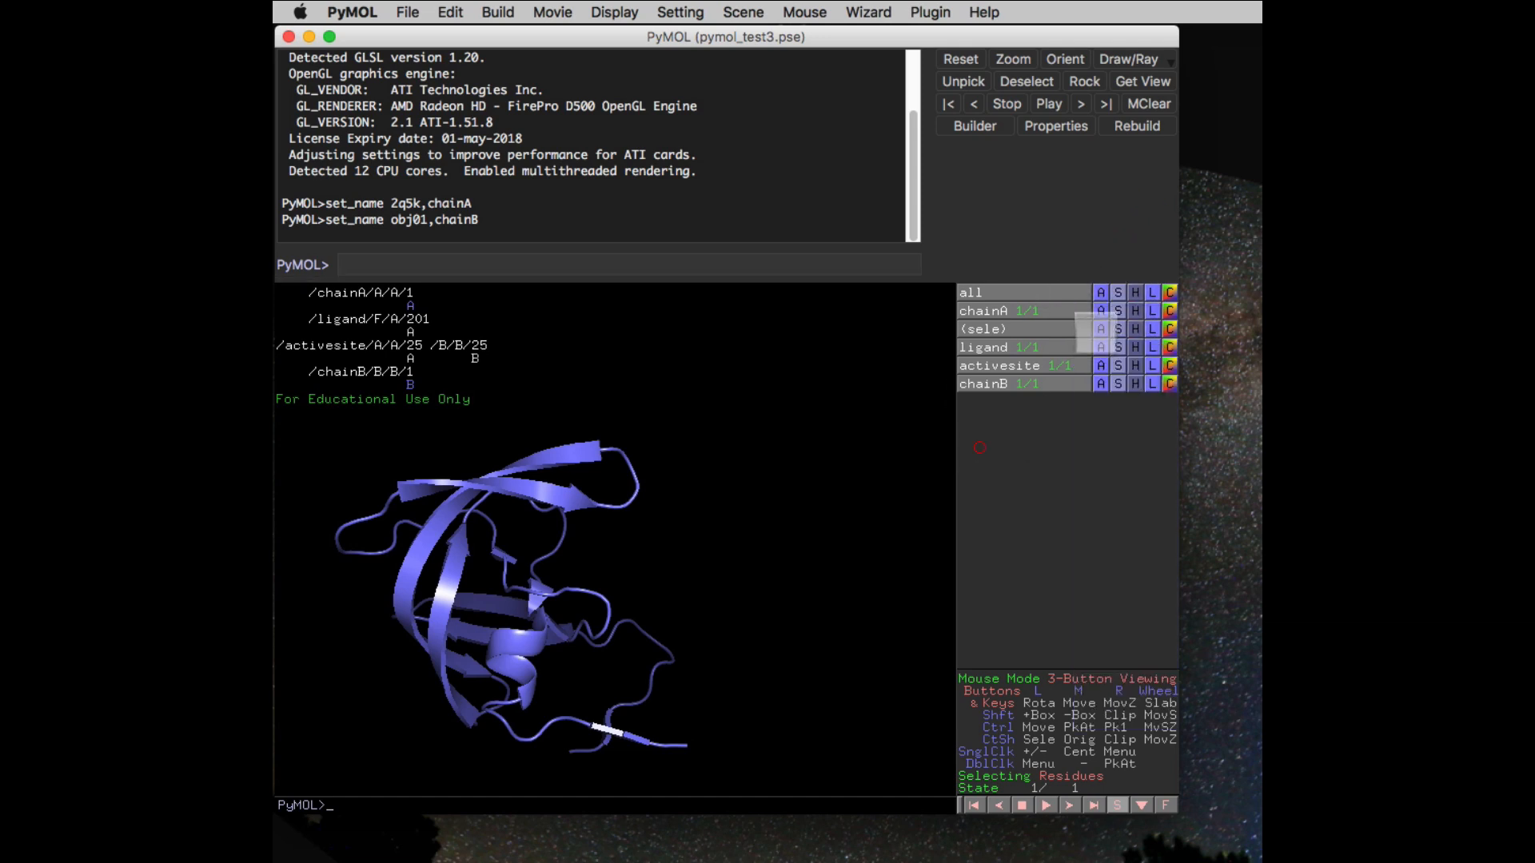
{"action": "left_click", "coordinate": [1118, 311]}
{"action": "mouse_move", "coordinate": [1116, 334]}
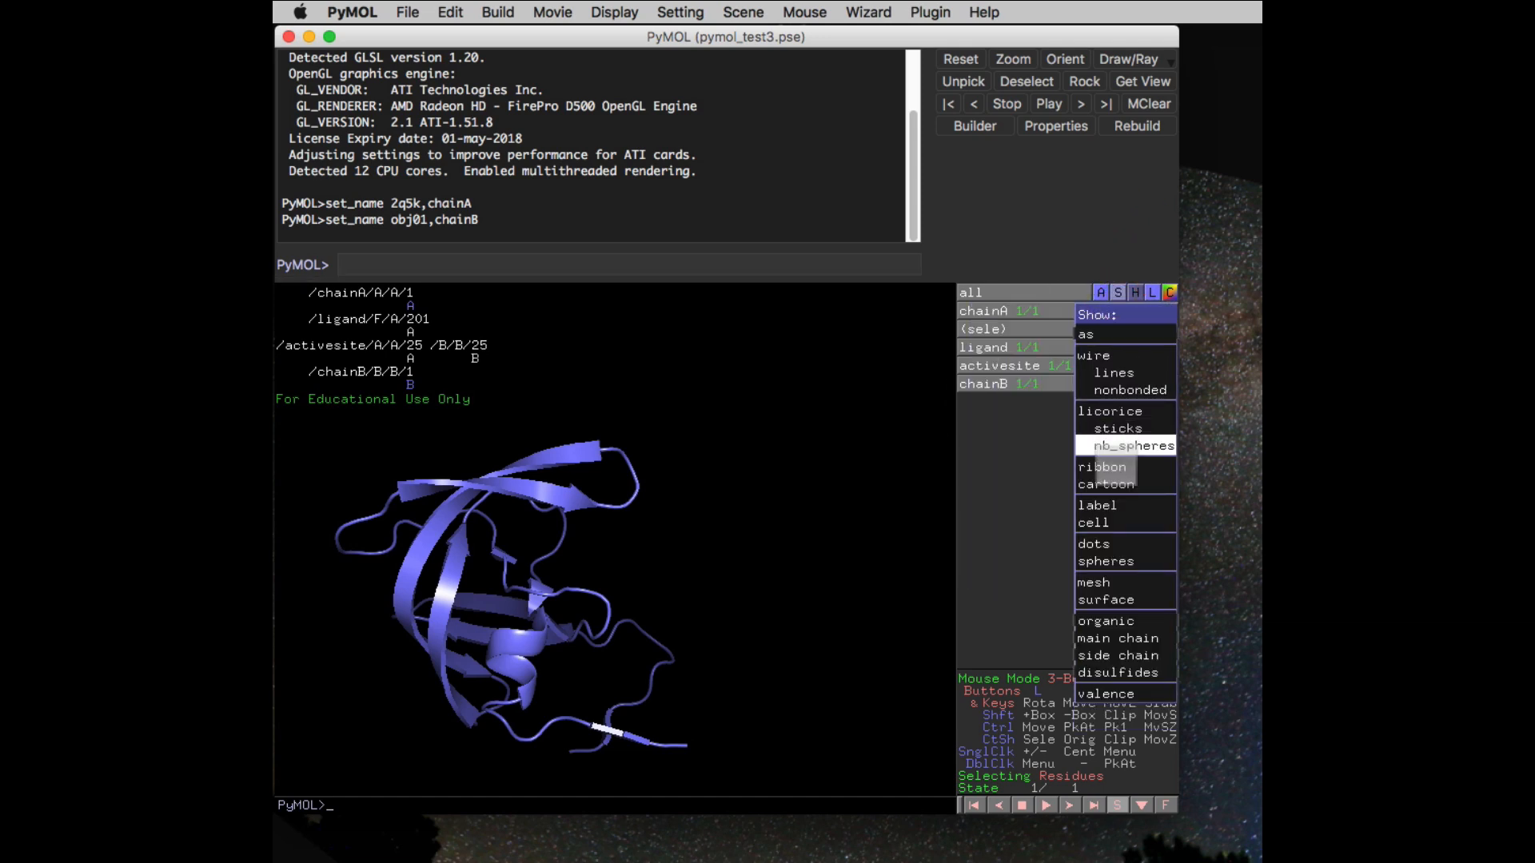
{"action": "left_click", "coordinate": [1106, 484]}
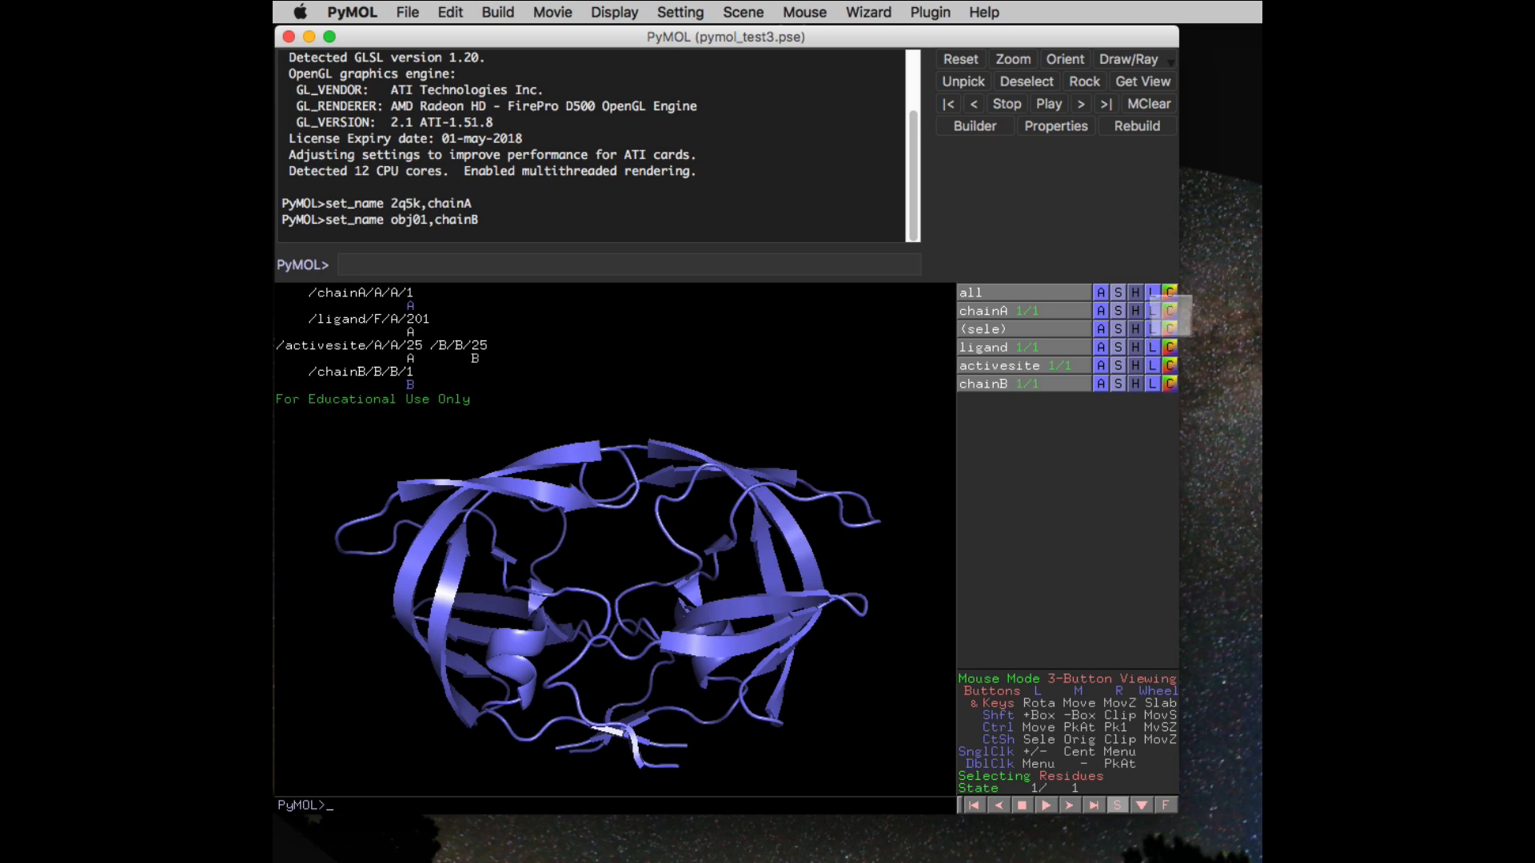
Color the chainA object chartreuse to distinguish it from chainB
{"action": "left_click", "coordinate": [1168, 311]}
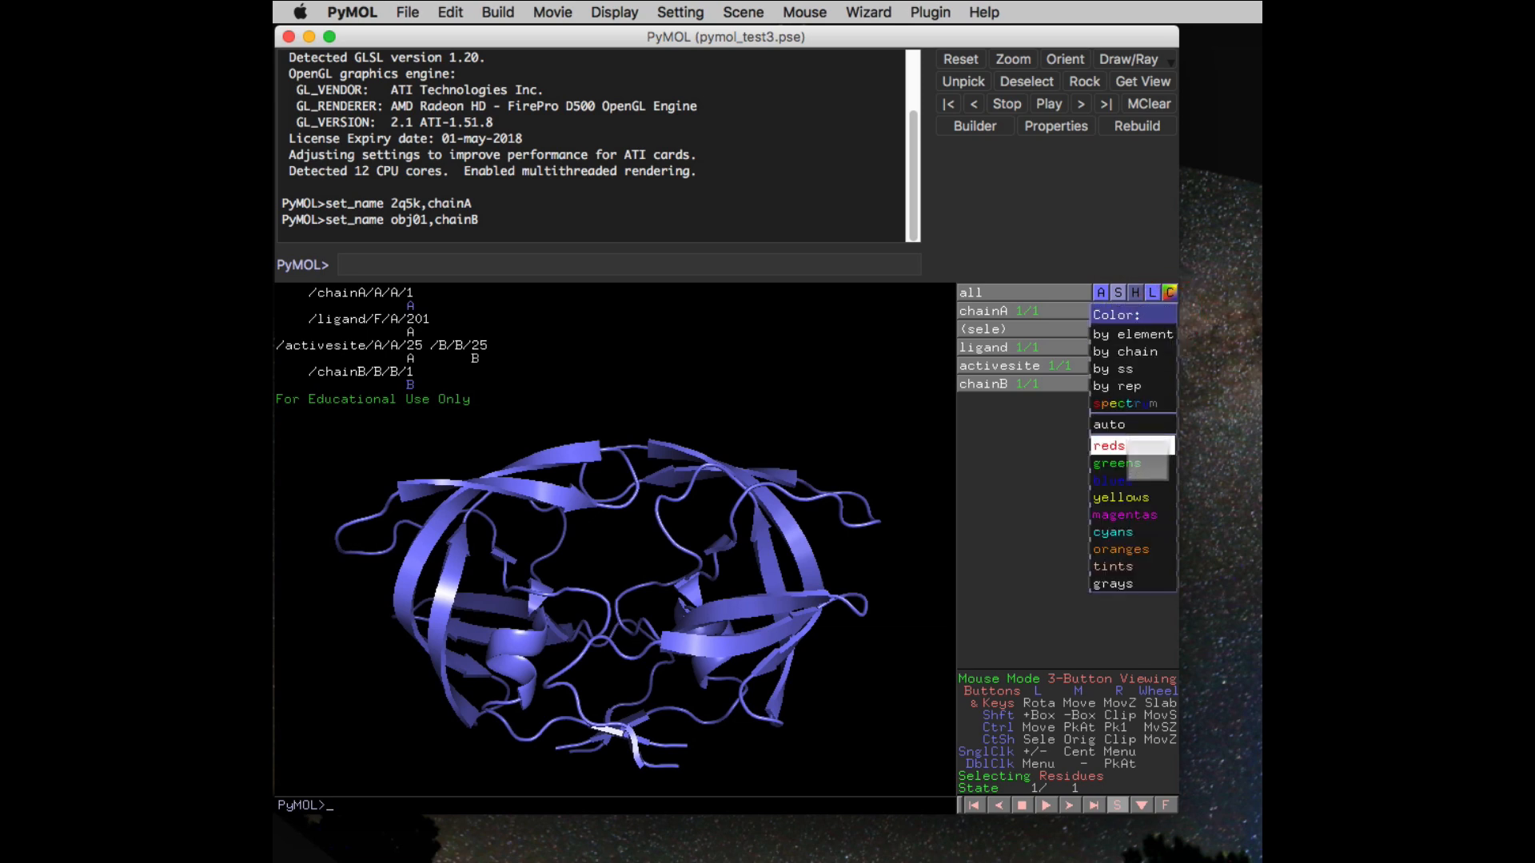
{"action": "mouse_move", "coordinate": [1147, 464]}
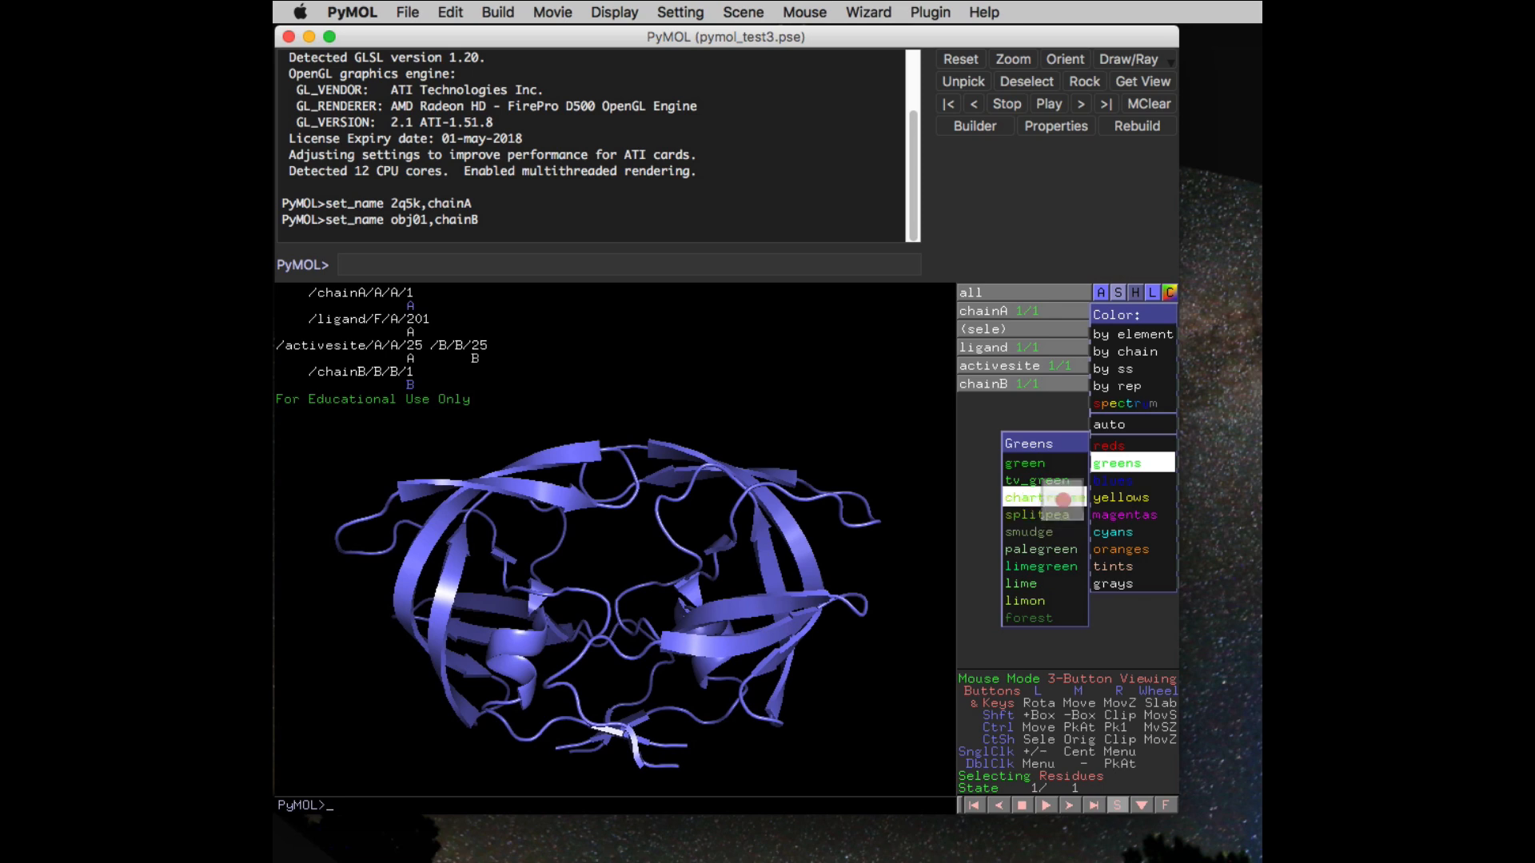
{"action": "left_click", "coordinate": [1061, 498]}
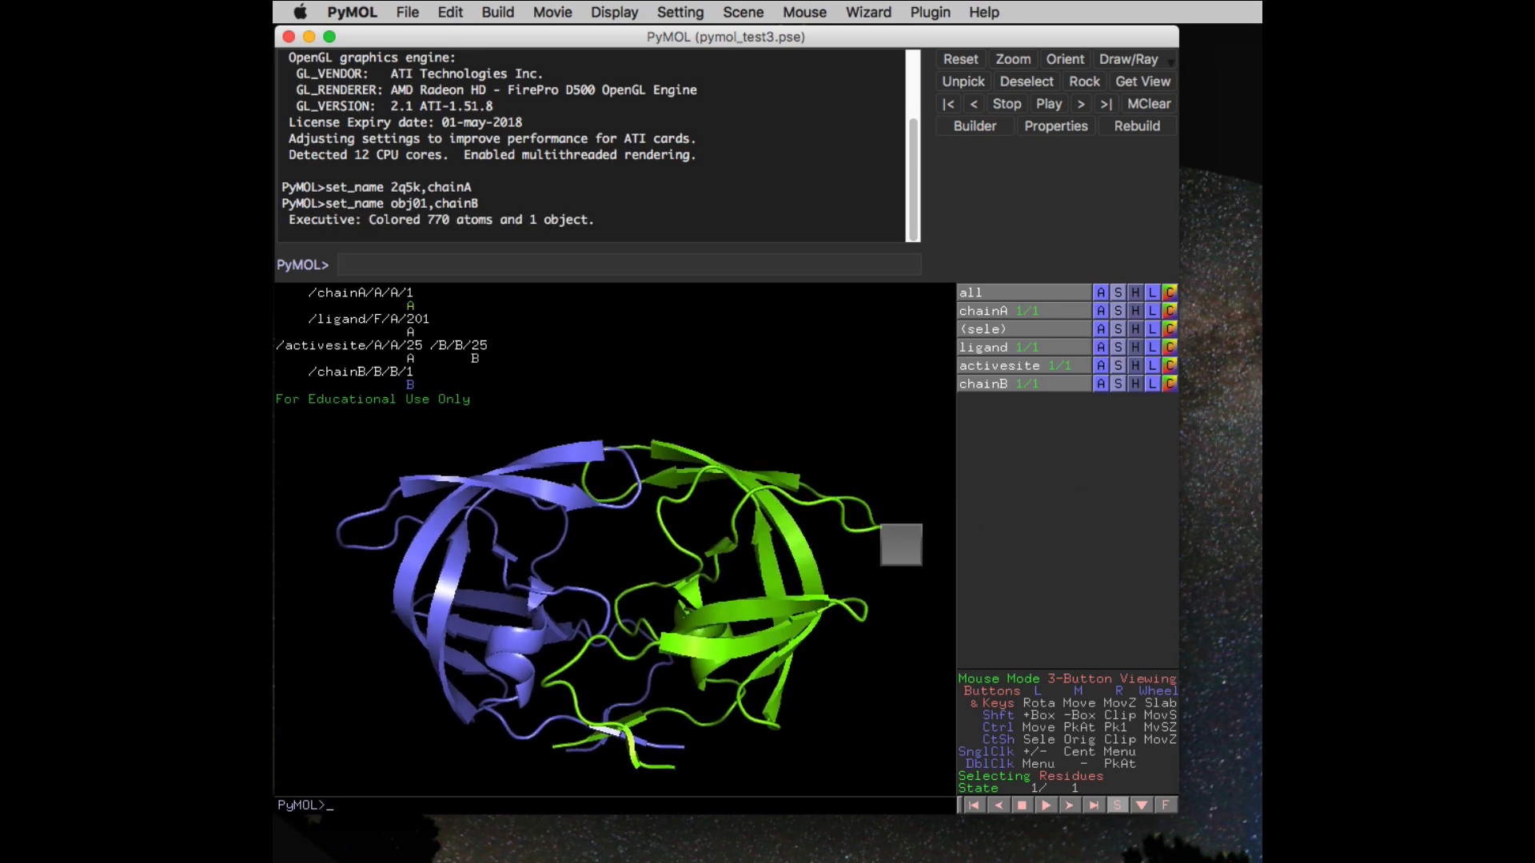
Show only the side chains of the activesite object as sticks
{"action": "left_click", "coordinate": [1118, 365]}
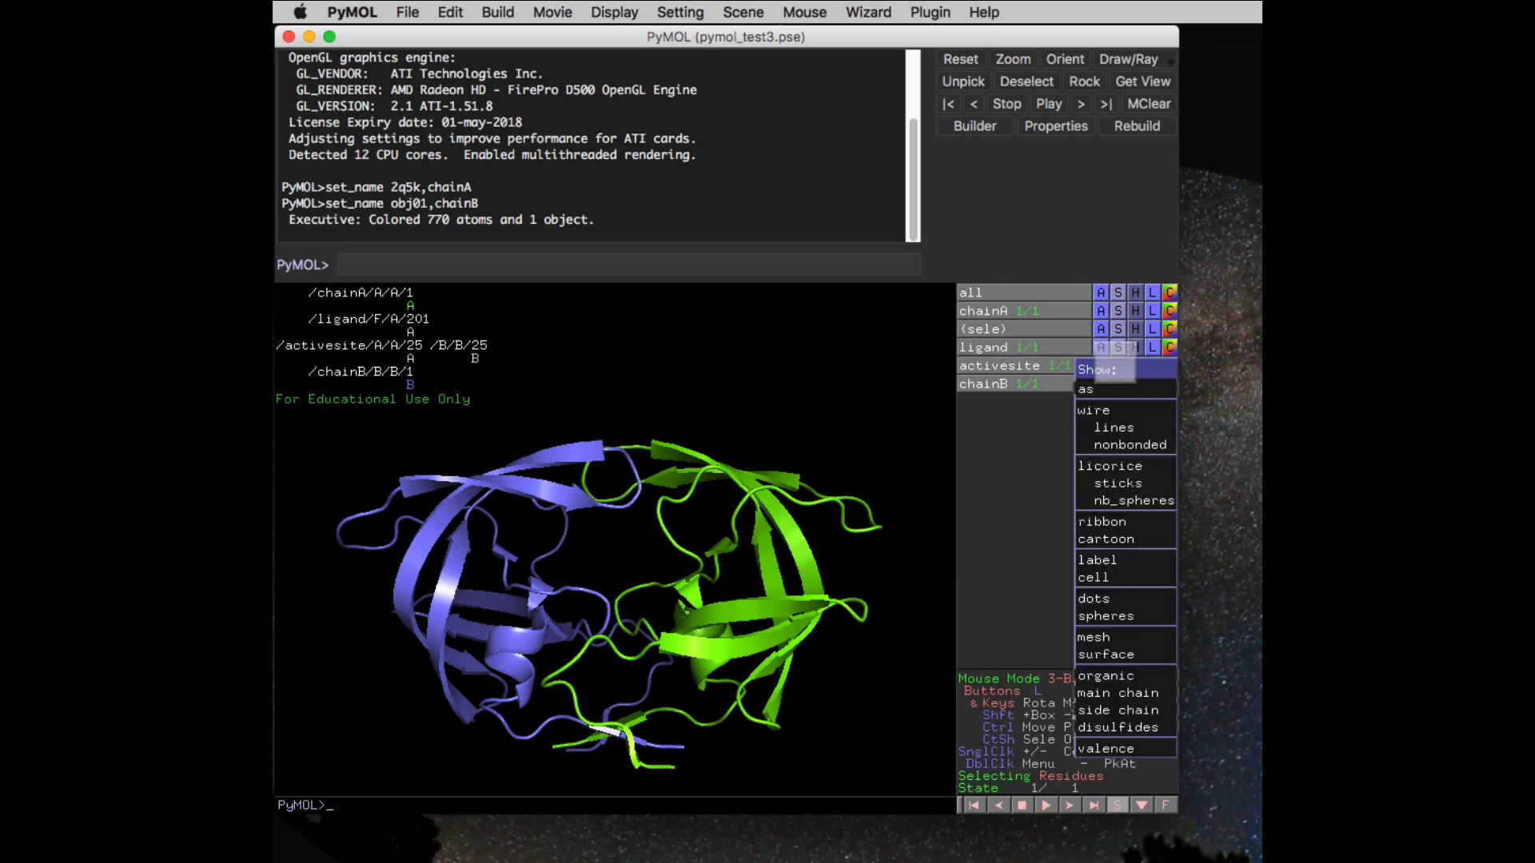
{"action": "mouse_move", "coordinate": [1116, 396]}
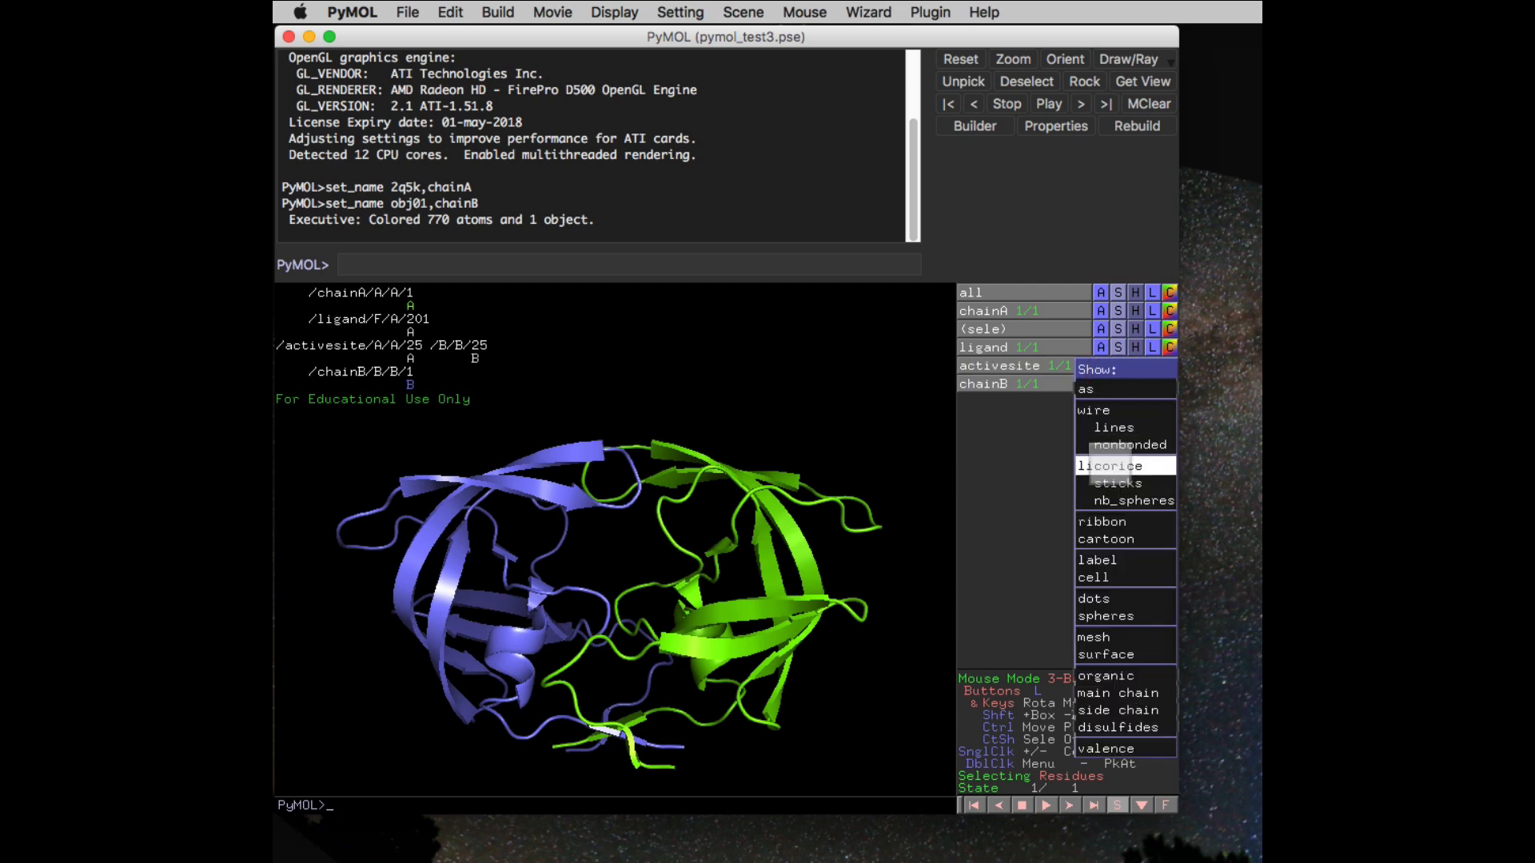
{"action": "mouse_move", "coordinate": [1119, 709]}
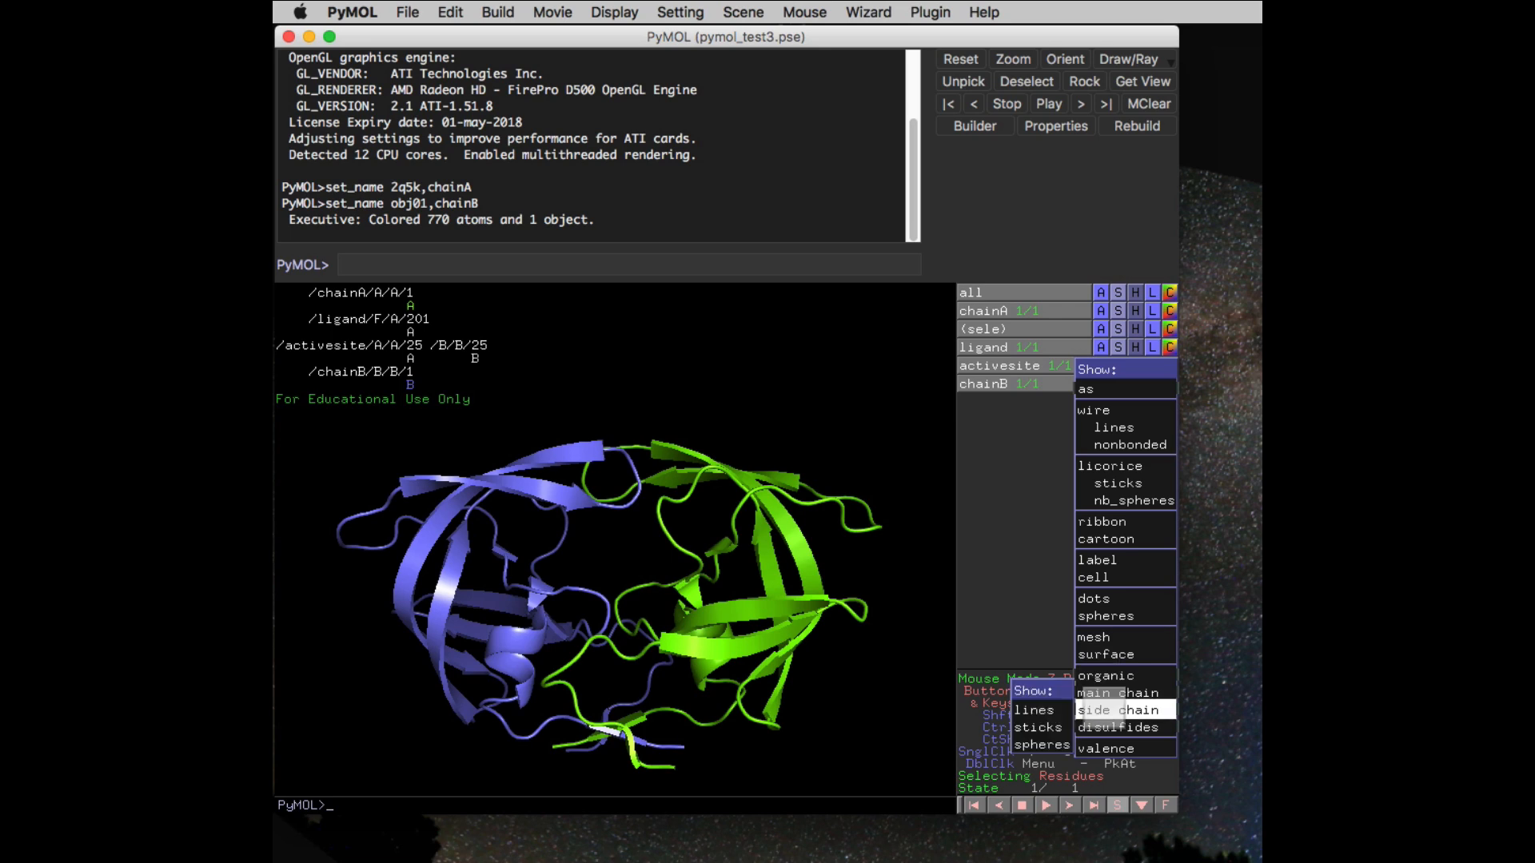
{"action": "left_click", "coordinate": [1038, 727]}
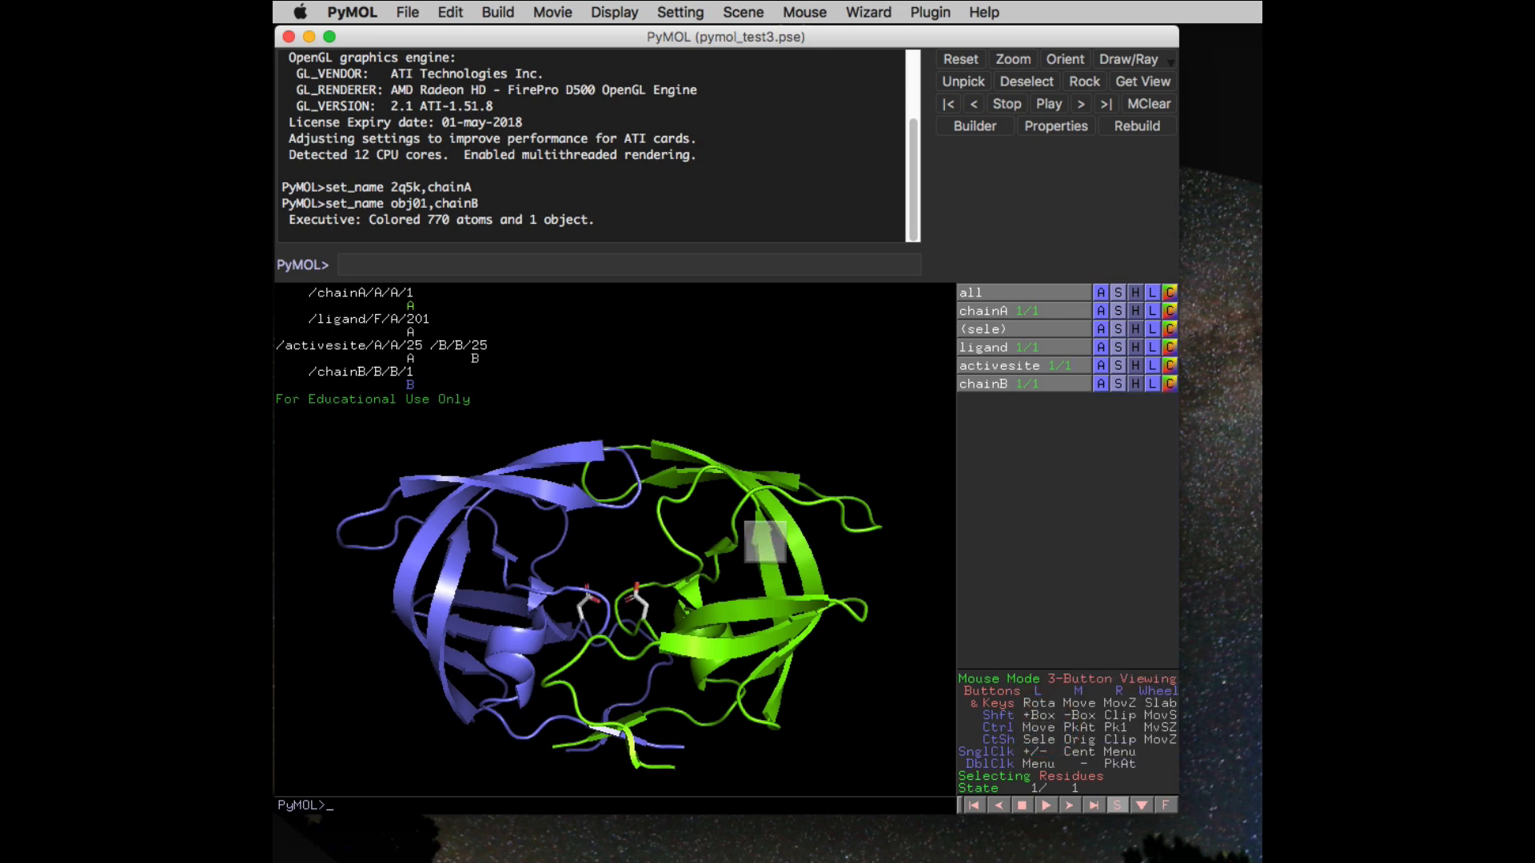
{"action": "mouse_move", "coordinate": [760, 535]}
{"action": "left_mouse_down"}
{"action": "mouse_move", "coordinate": [771, 546]}
{"action": "mouse_move", "coordinate": [757, 548]}
{"action": "left_mouse_up"}
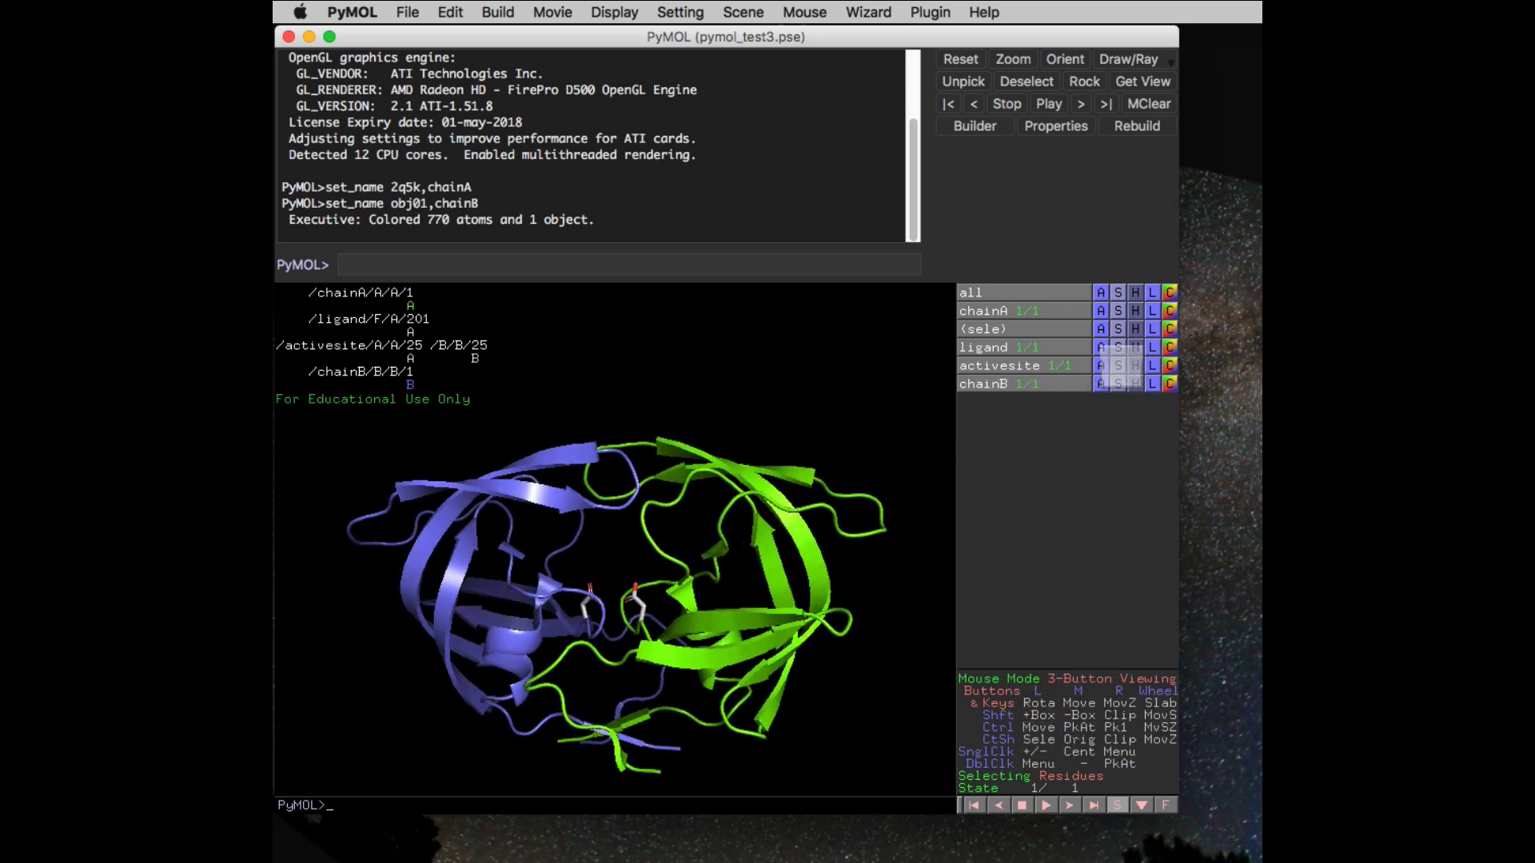
Show the ligand object as sticks in the cavity between the two chains
{"action": "left_click", "coordinate": [1119, 365]}
{"action": "left_click", "coordinate": [1084, 264]}
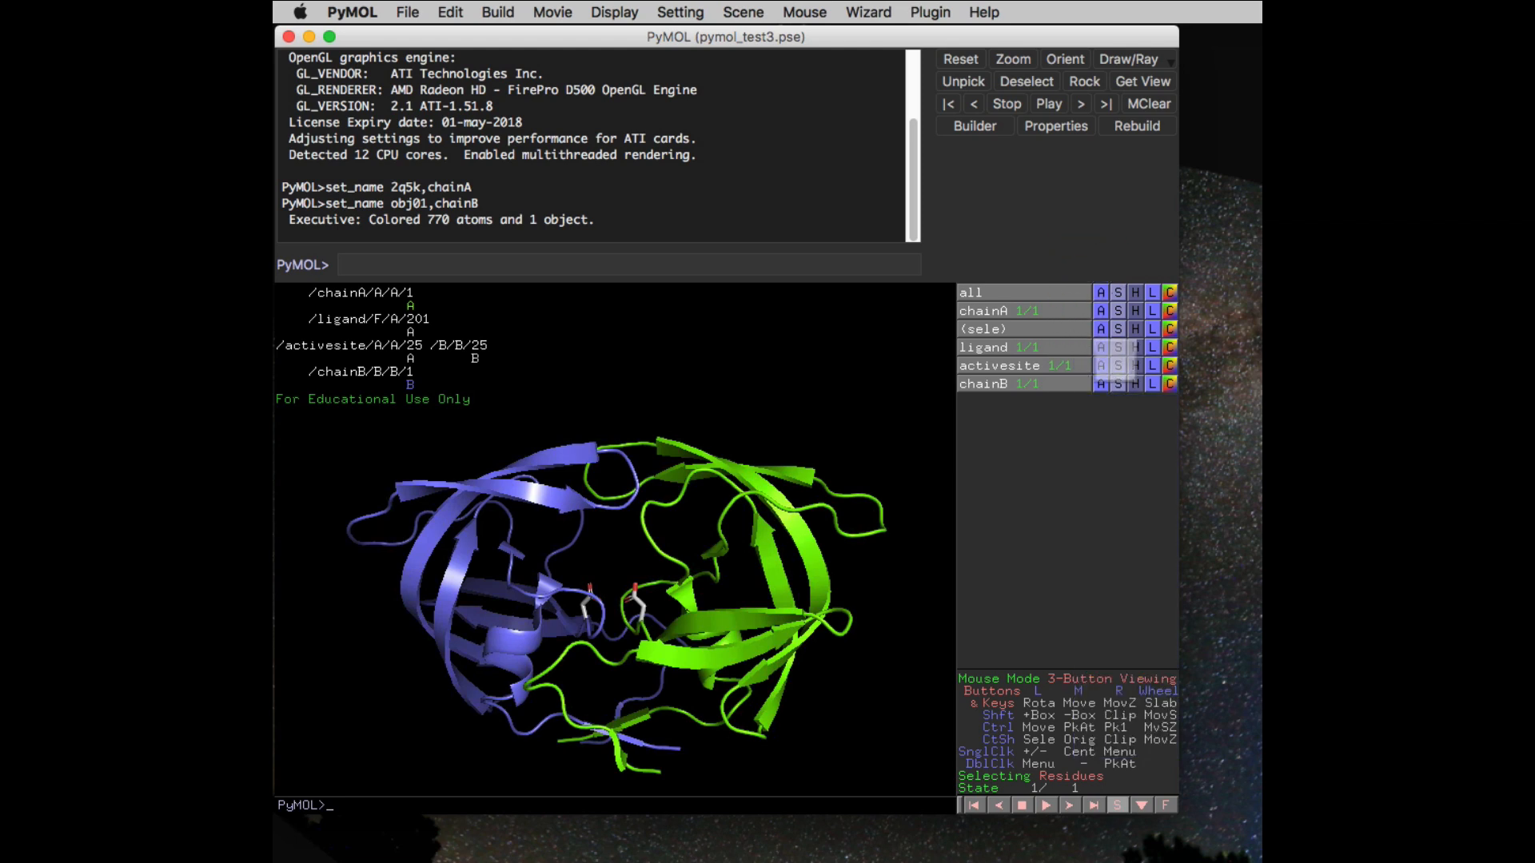
{"action": "left_click", "coordinate": [1118, 347]}
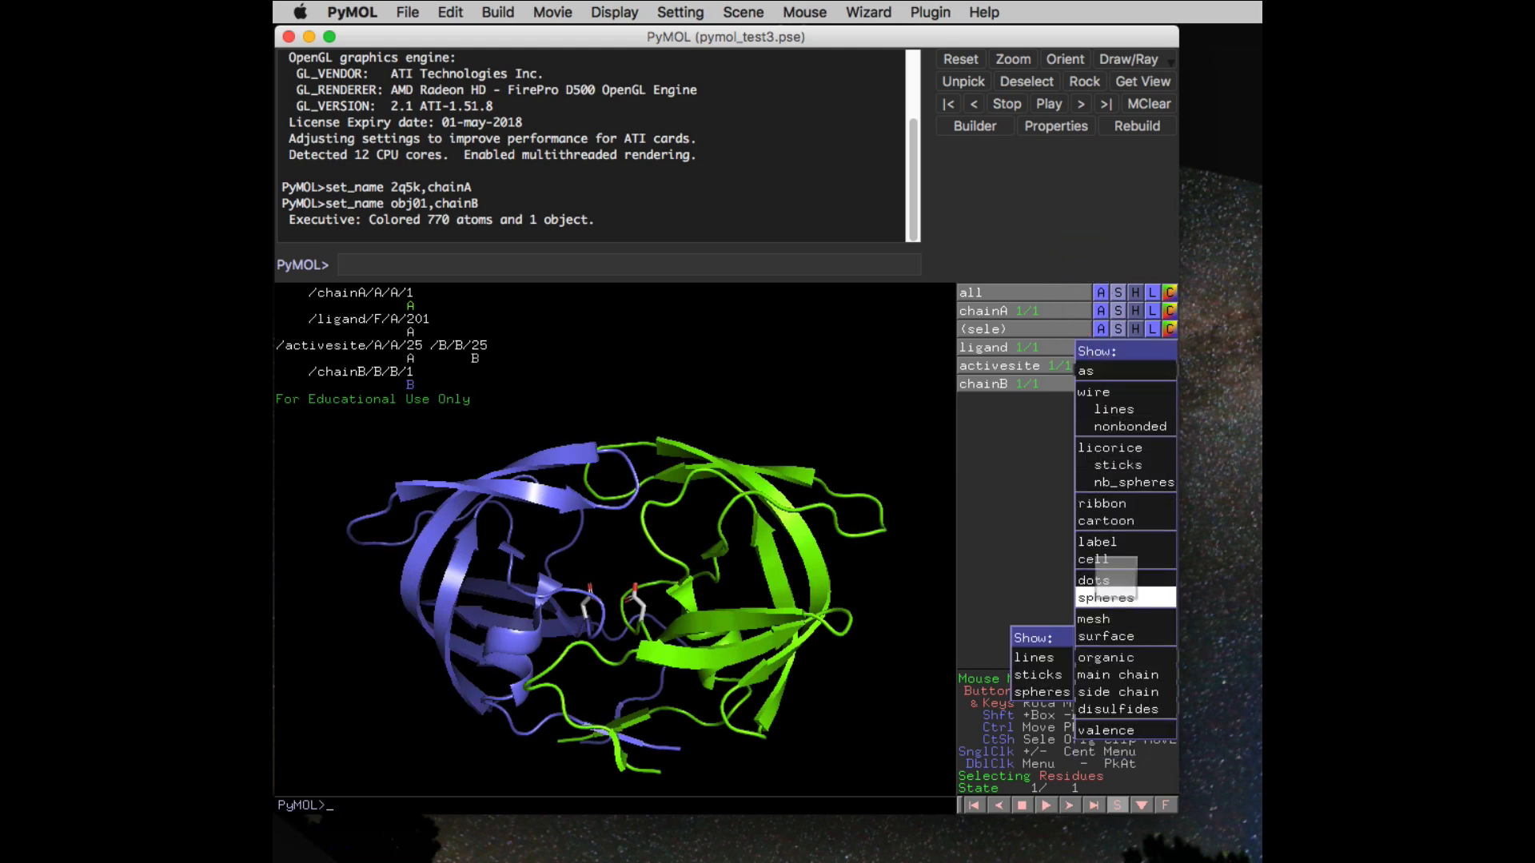
{"action": "left_click", "coordinate": [1118, 464]}
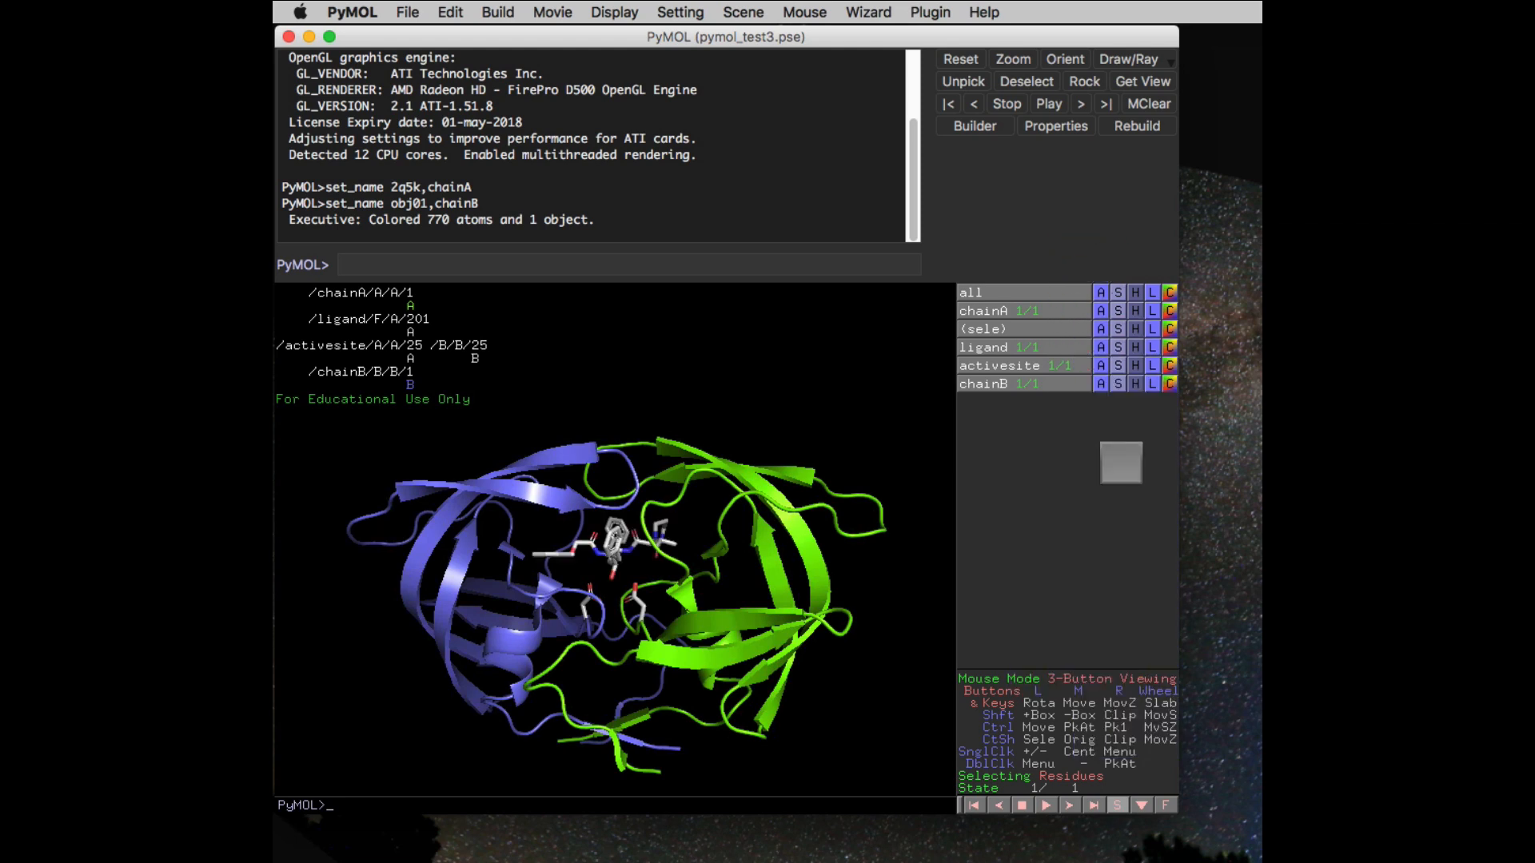
{"action": "mouse_move", "coordinate": [765, 577]}
{"action": "left_mouse_down"}
{"action": "mouse_move", "coordinate": [791, 577]}
{"action": "mouse_move", "coordinate": [778, 576]}
{"action": "left_mouse_up"}
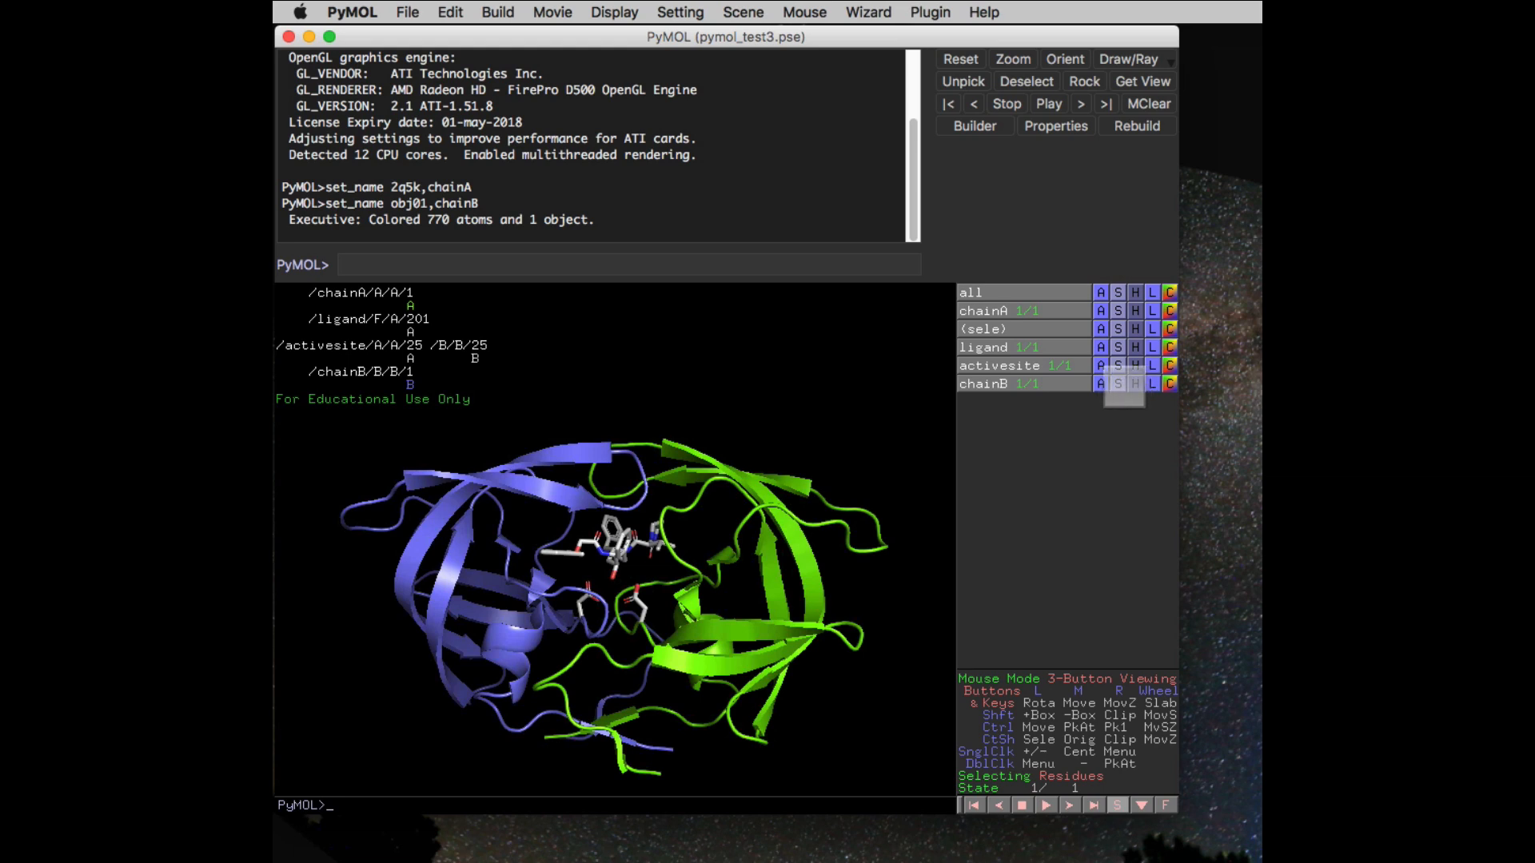
Add a surface representation to both the chainB and chainA objects
{"action": "left_click", "coordinate": [1117, 383]}
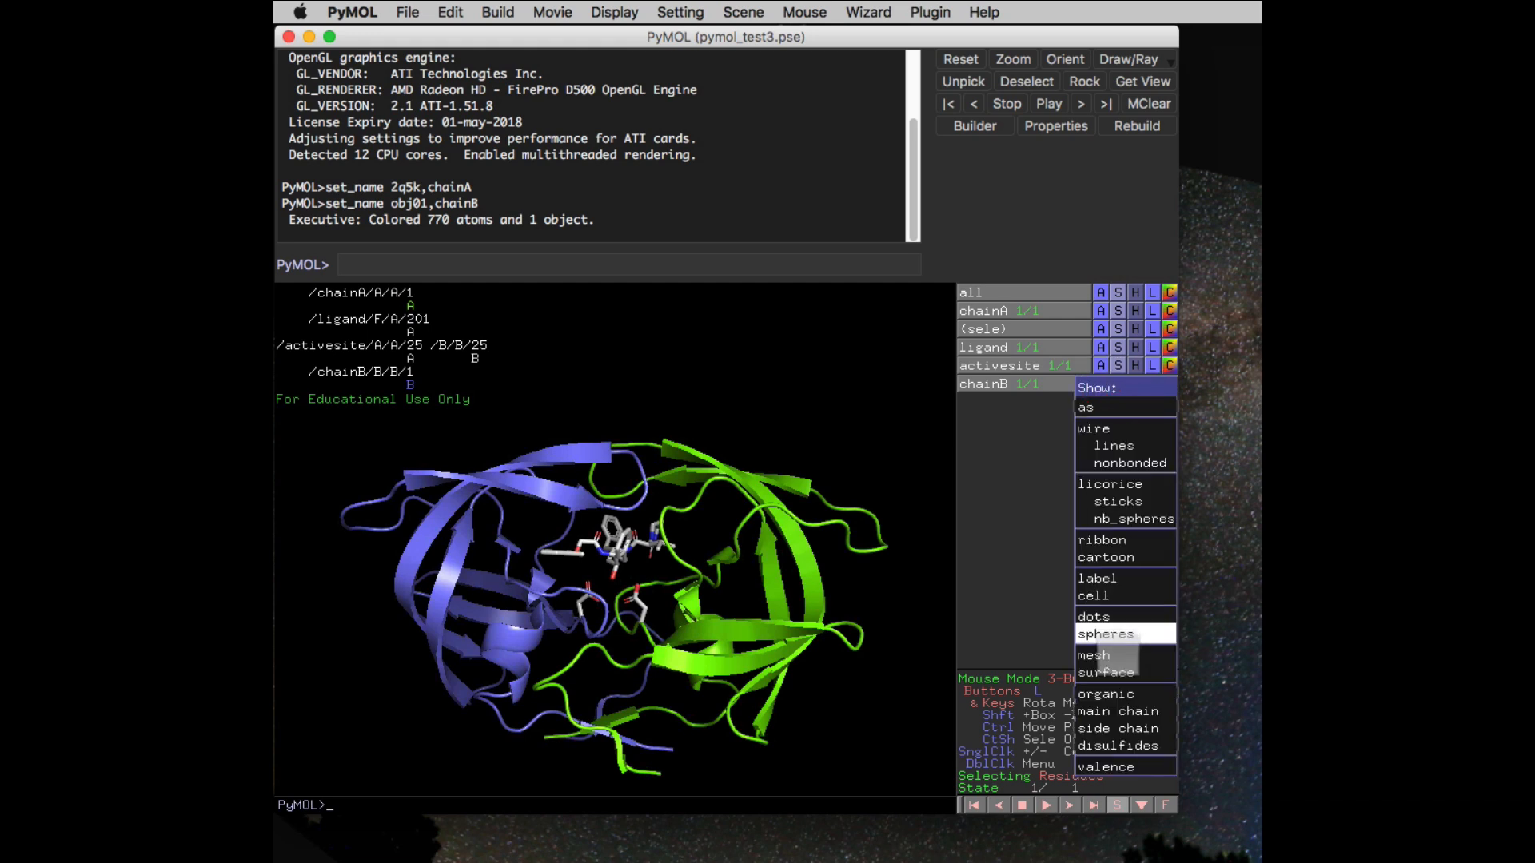
{"action": "left_click", "coordinate": [1117, 670]}
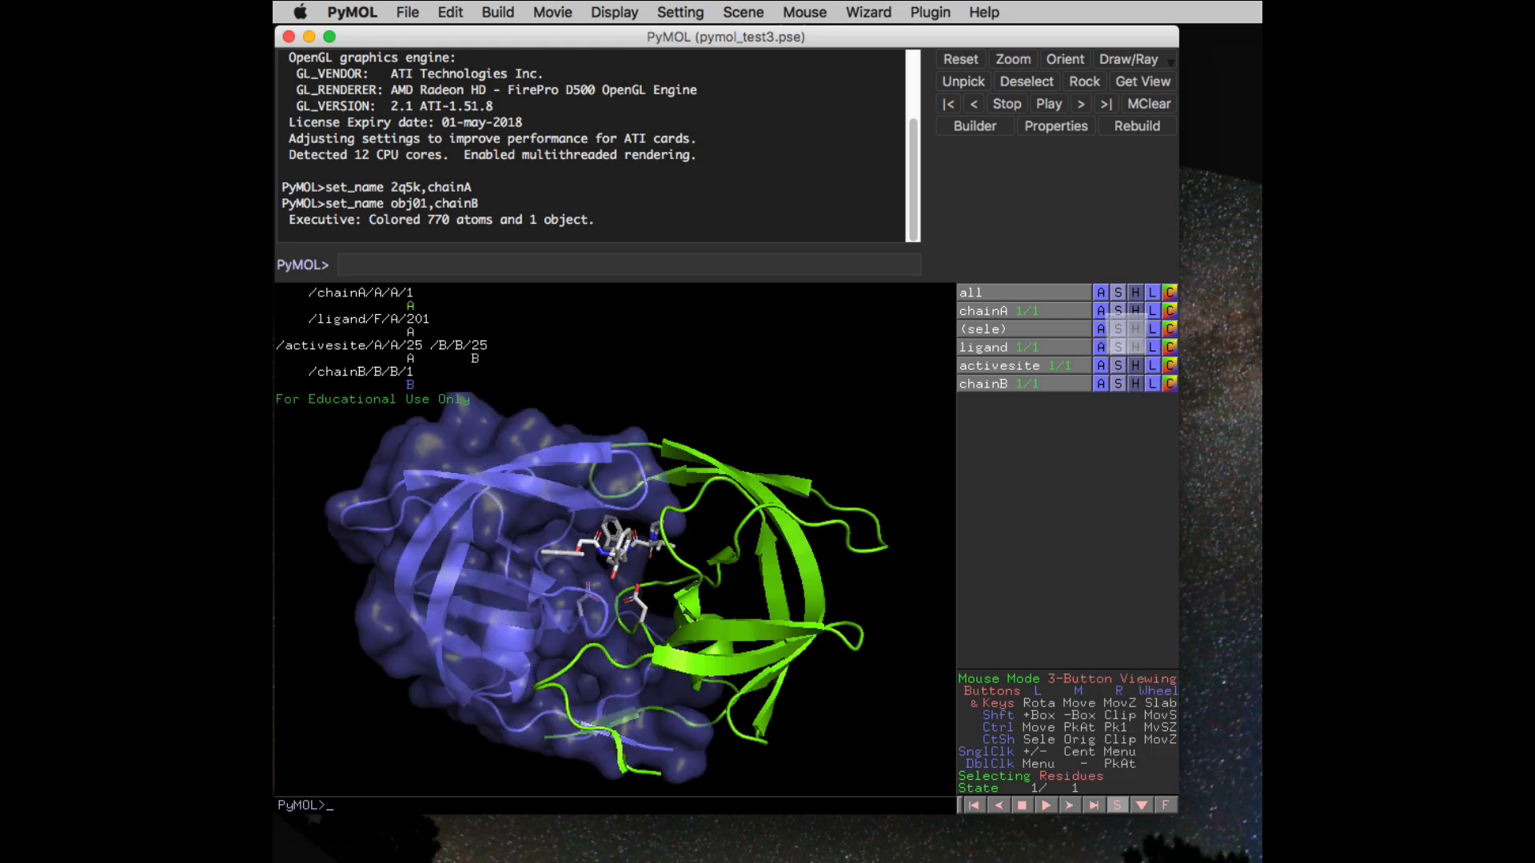
{"action": "left_click", "coordinate": [1118, 310]}
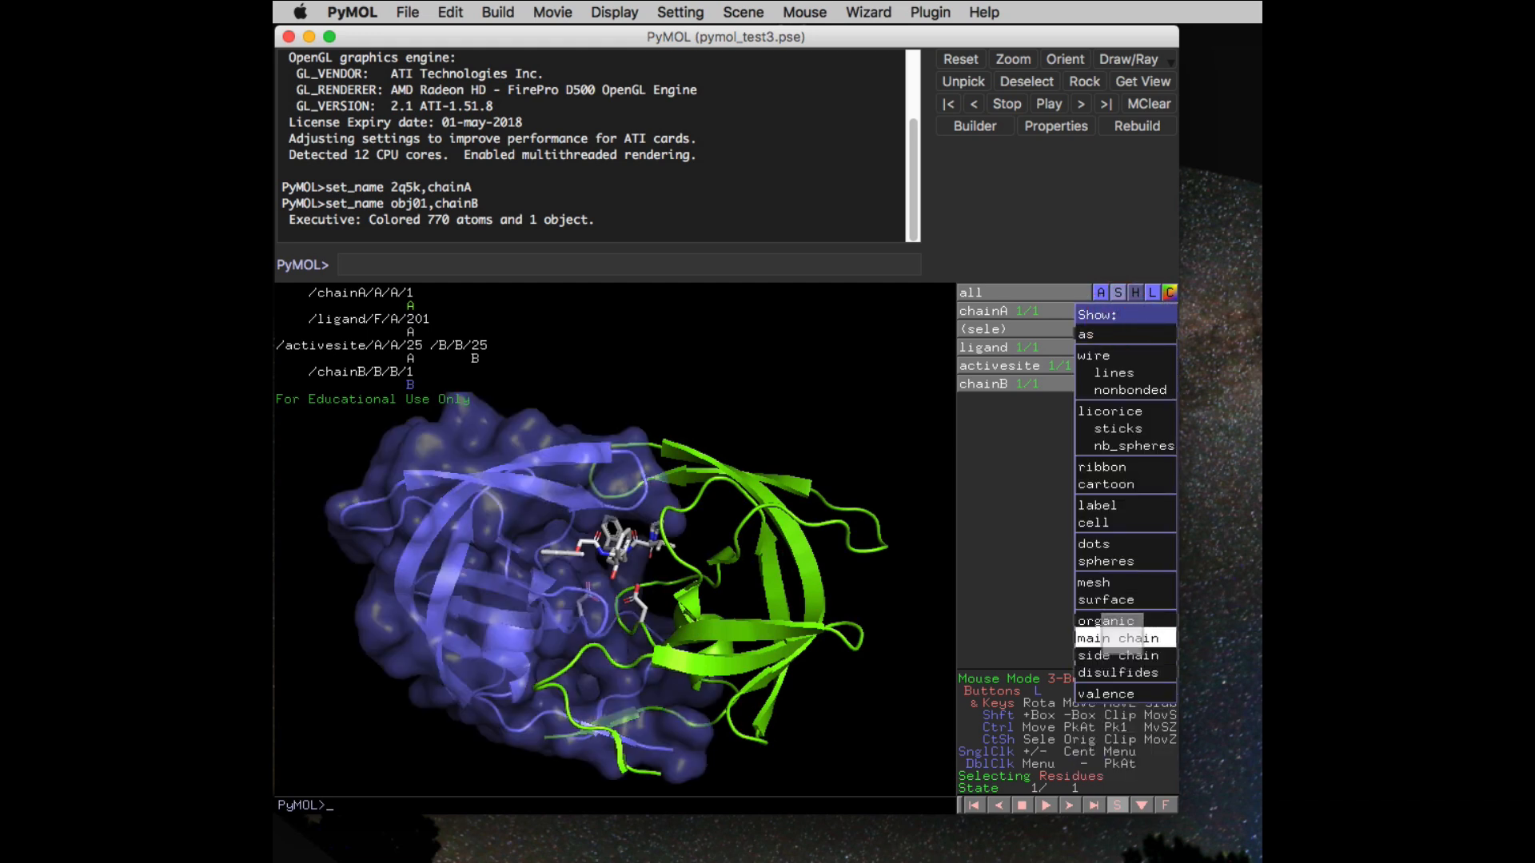
{"action": "mouse_move", "coordinate": [1123, 676]}
{"action": "left_click", "coordinate": [1118, 599]}
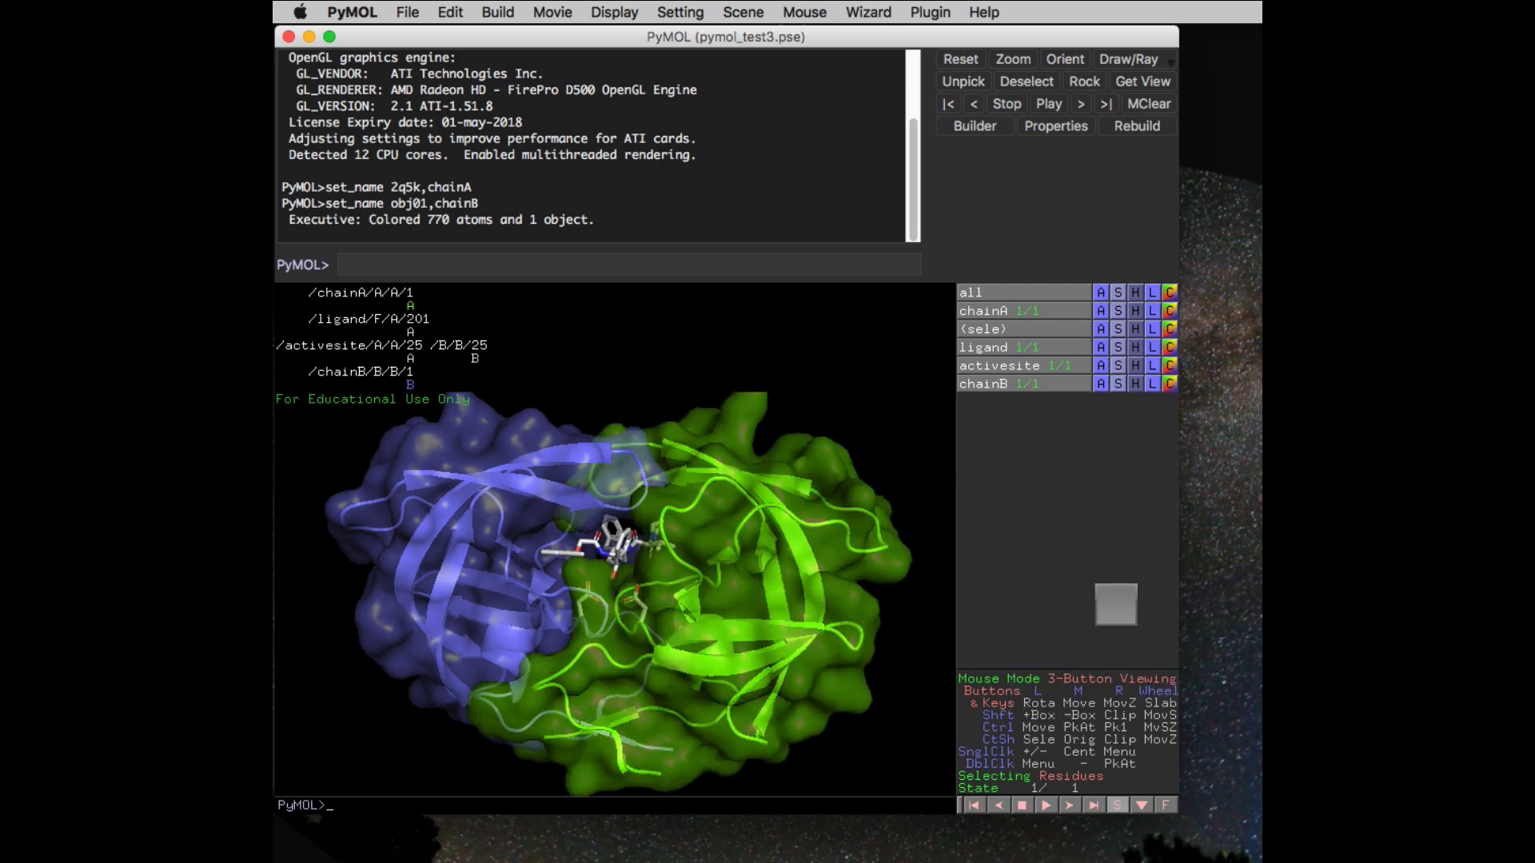
{"action": "mouse_move", "coordinate": [875, 583]}
{"action": "left_mouse_down"}
{"action": "mouse_move", "coordinate": [890, 576]}
{"action": "mouse_move", "coordinate": [887, 590]}
{"action": "left_mouse_up"}
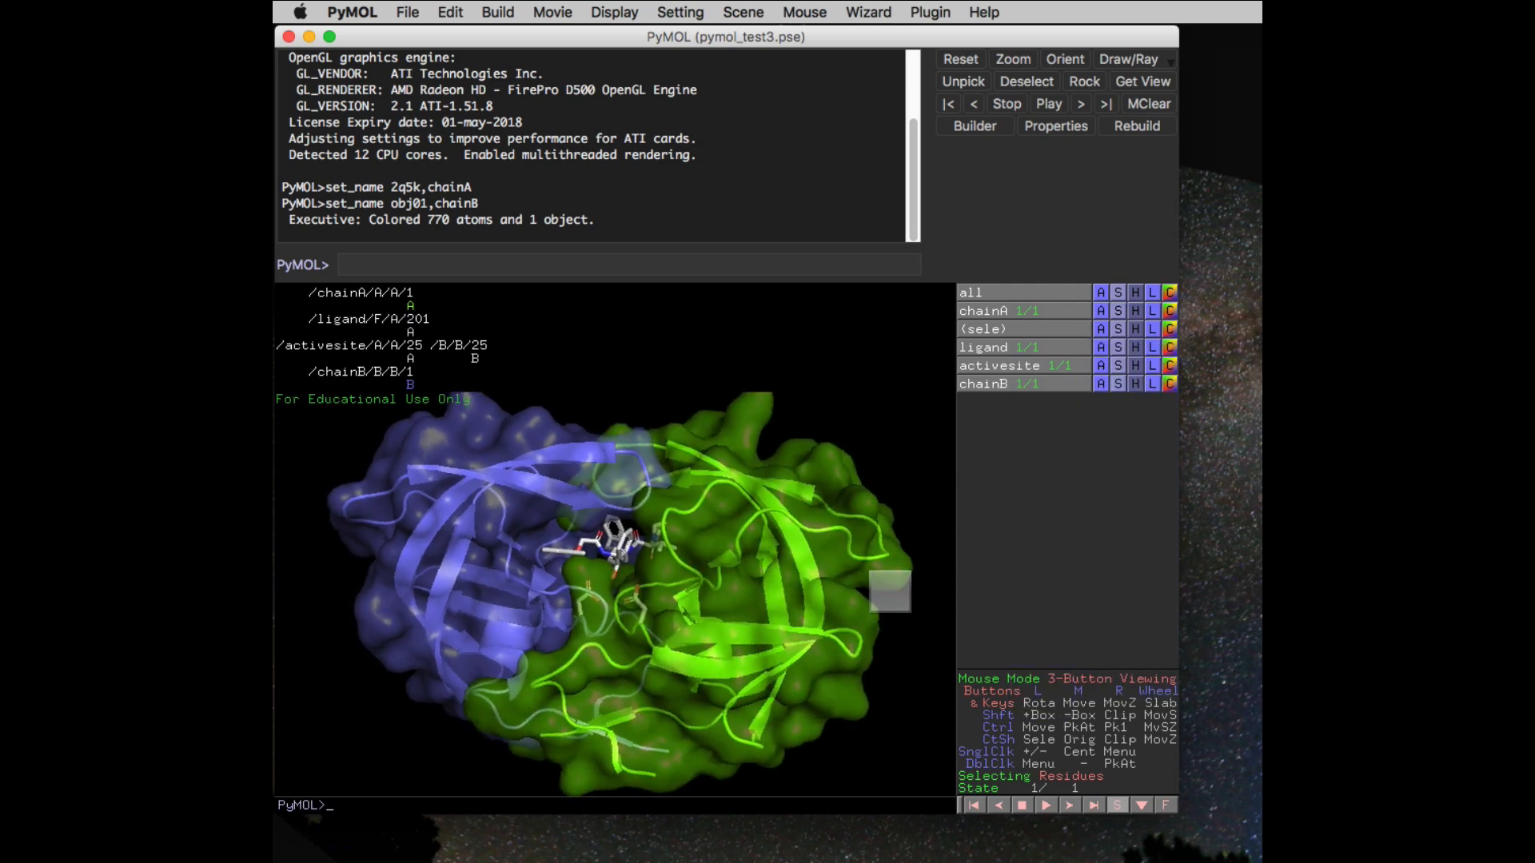
{"action": "mouse_move", "coordinate": [548, 531]}
{"action": "left_mouse_down"}
{"action": "mouse_move", "coordinate": [584, 531]}
{"action": "mouse_move", "coordinate": [538, 538]}
{"action": "mouse_move", "coordinate": [529, 556]}
{"action": "mouse_move", "coordinate": [525, 538]}
{"action": "left_mouse_up"}
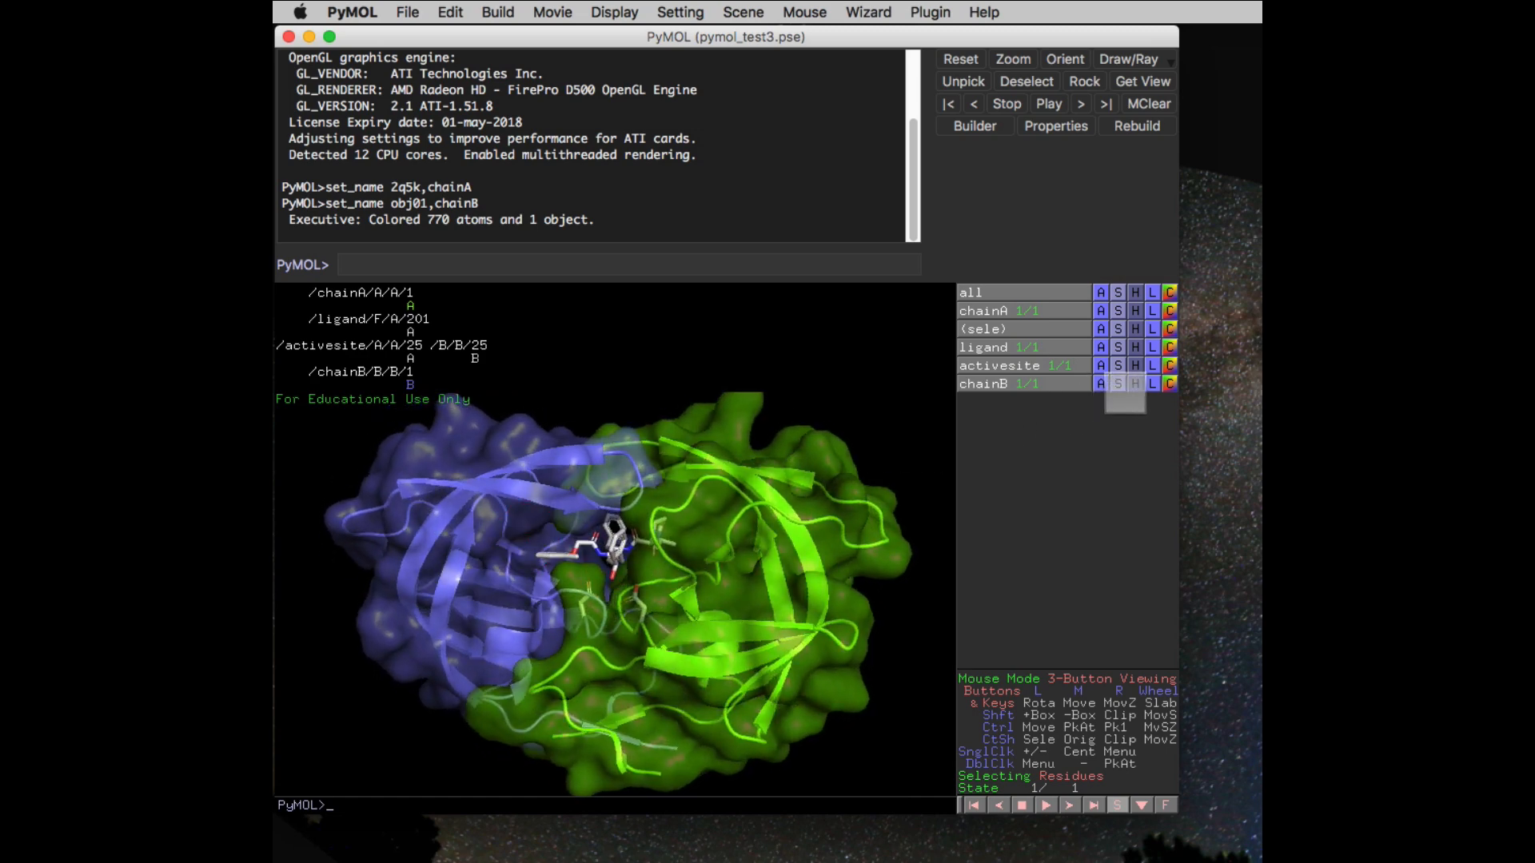
Zoom the view to fit all objects
{"action": "left_click", "coordinate": [1103, 293]}
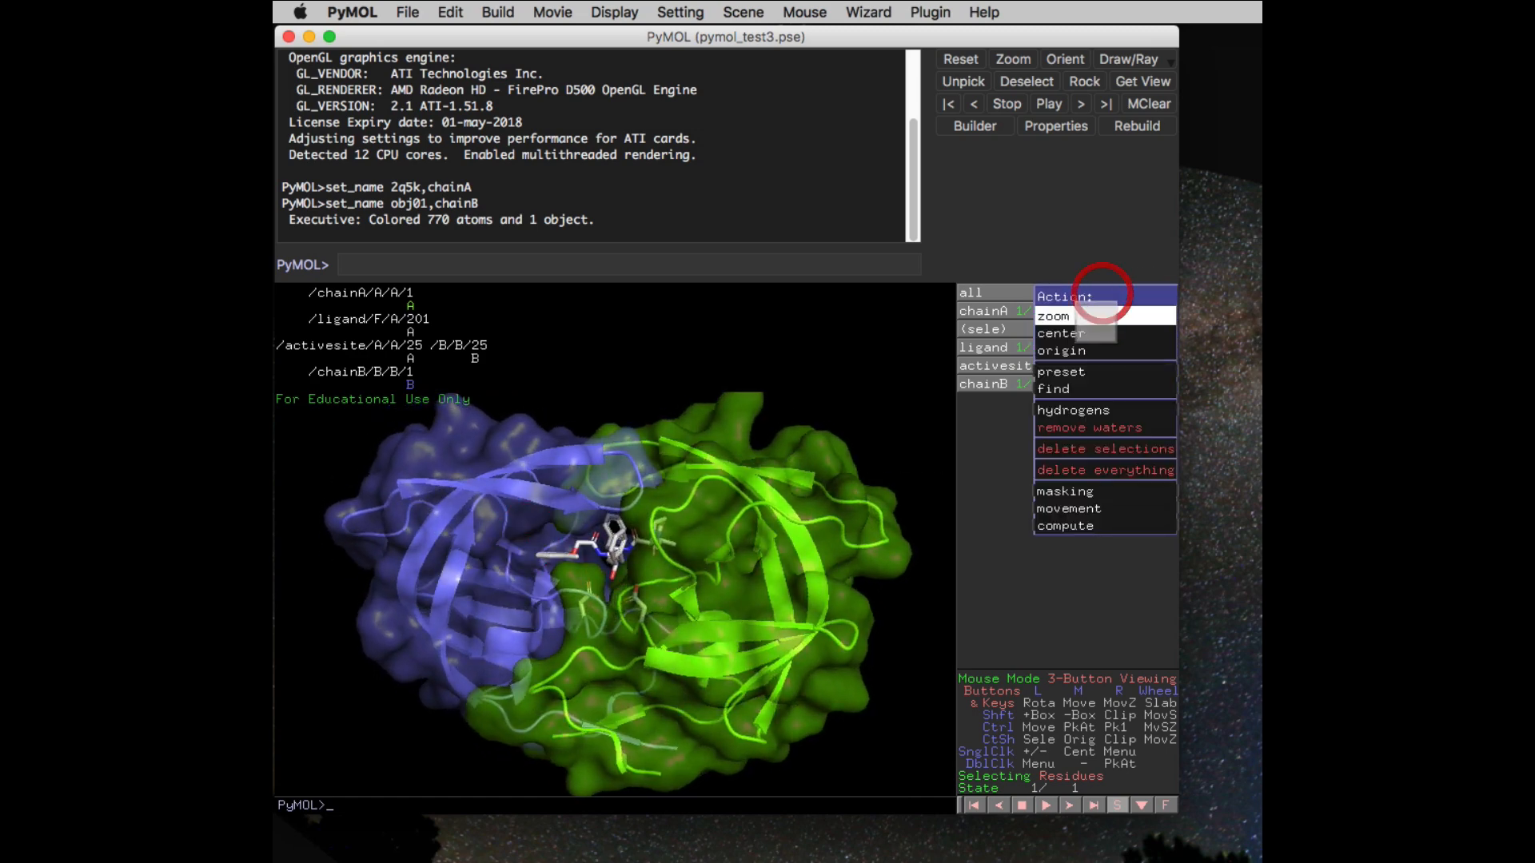
{"action": "left_click", "coordinate": [1089, 334]}
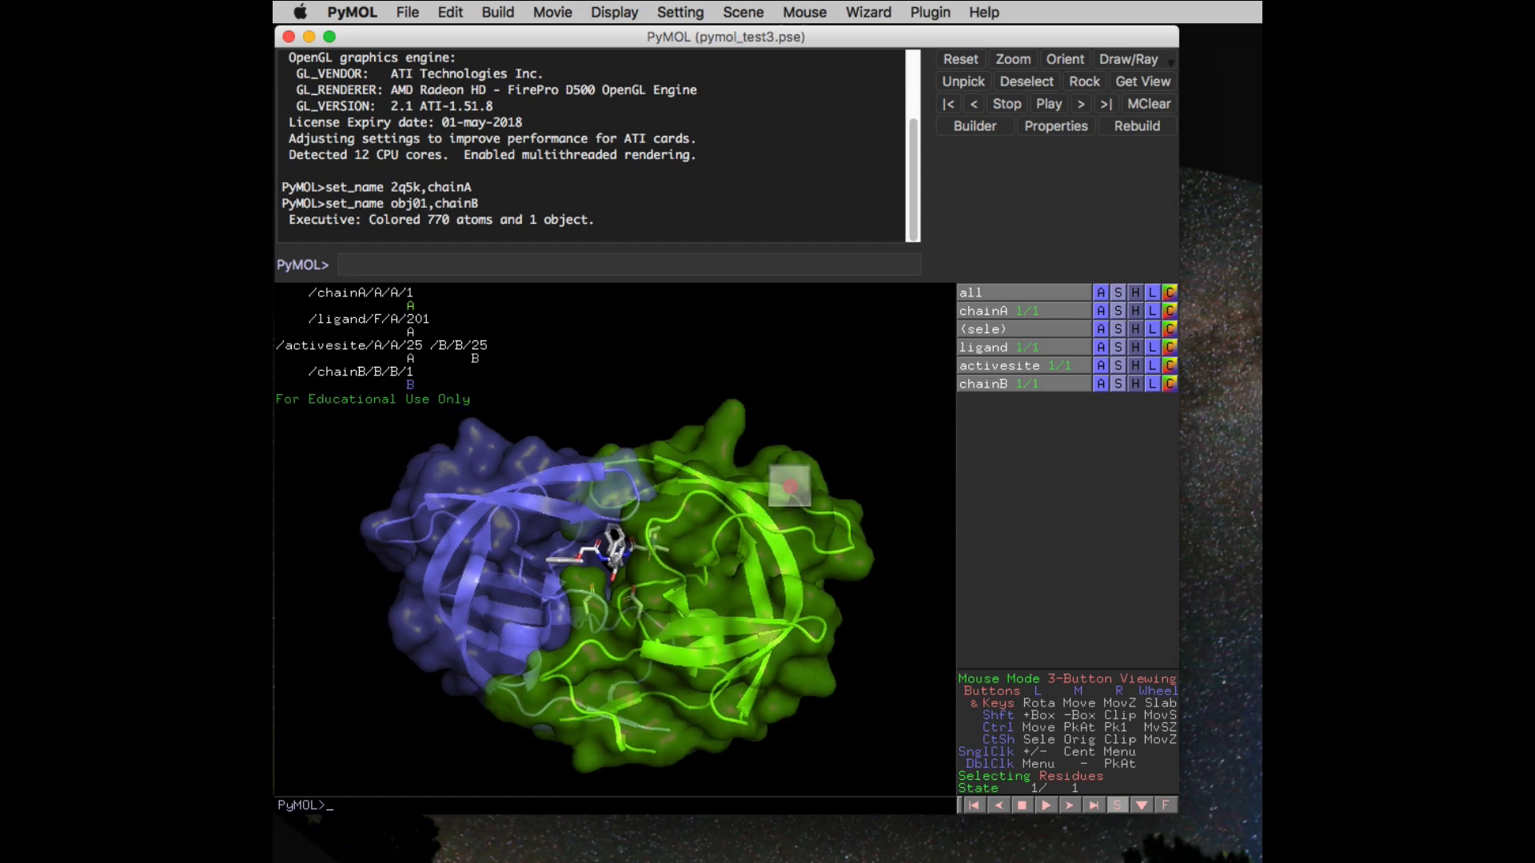
{"action": "left_click_drag", "start_coordinate": [704, 544], "coordinate": [722, 535]}
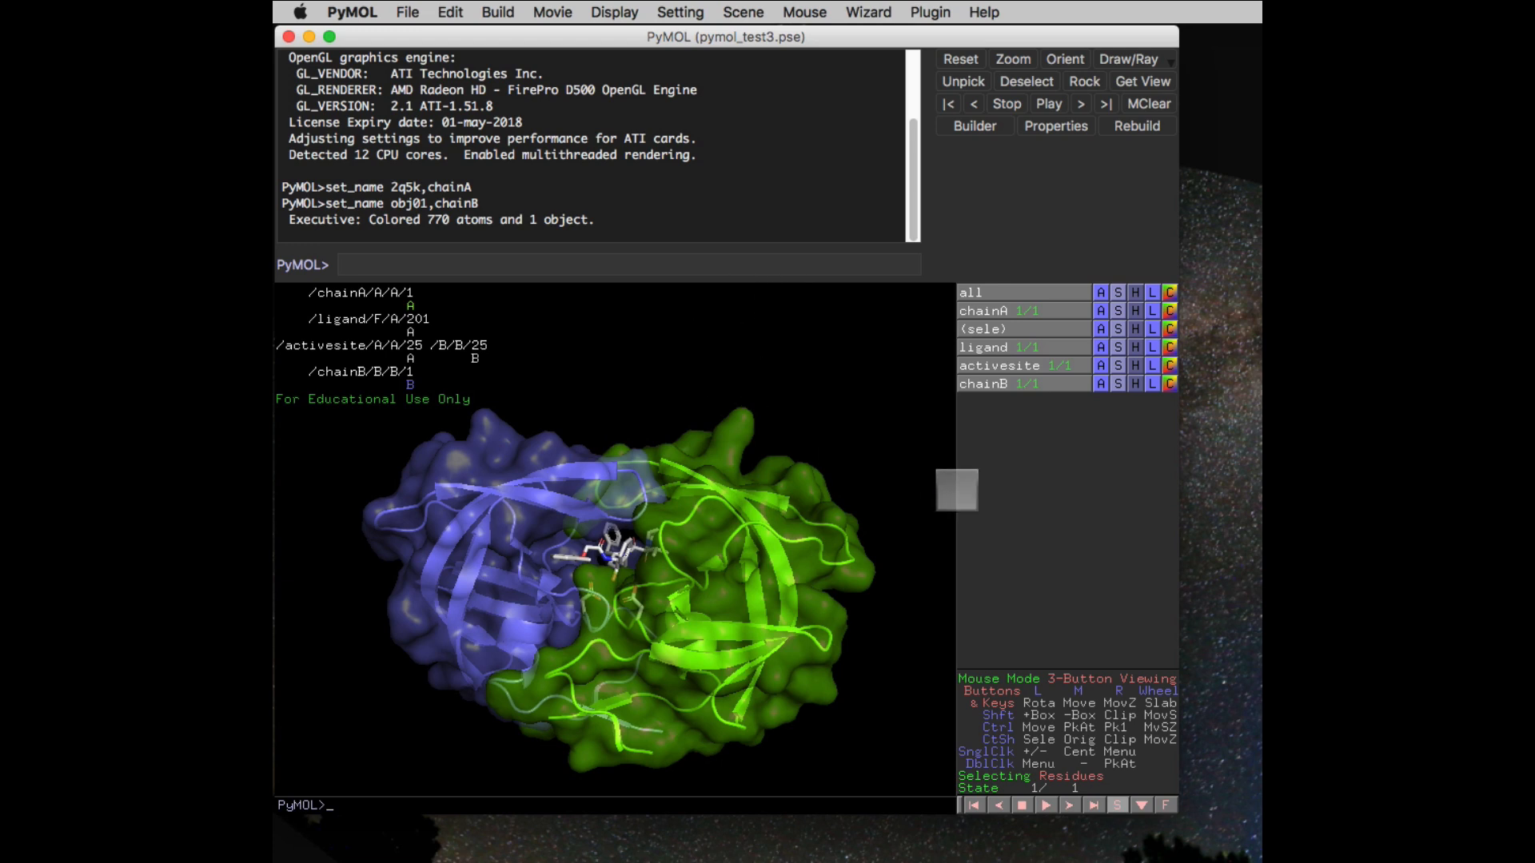
Move the whole chainA object sideways away from chainB by dragging its object matrix
{"action": "right_click", "coordinate": [808, 526]}
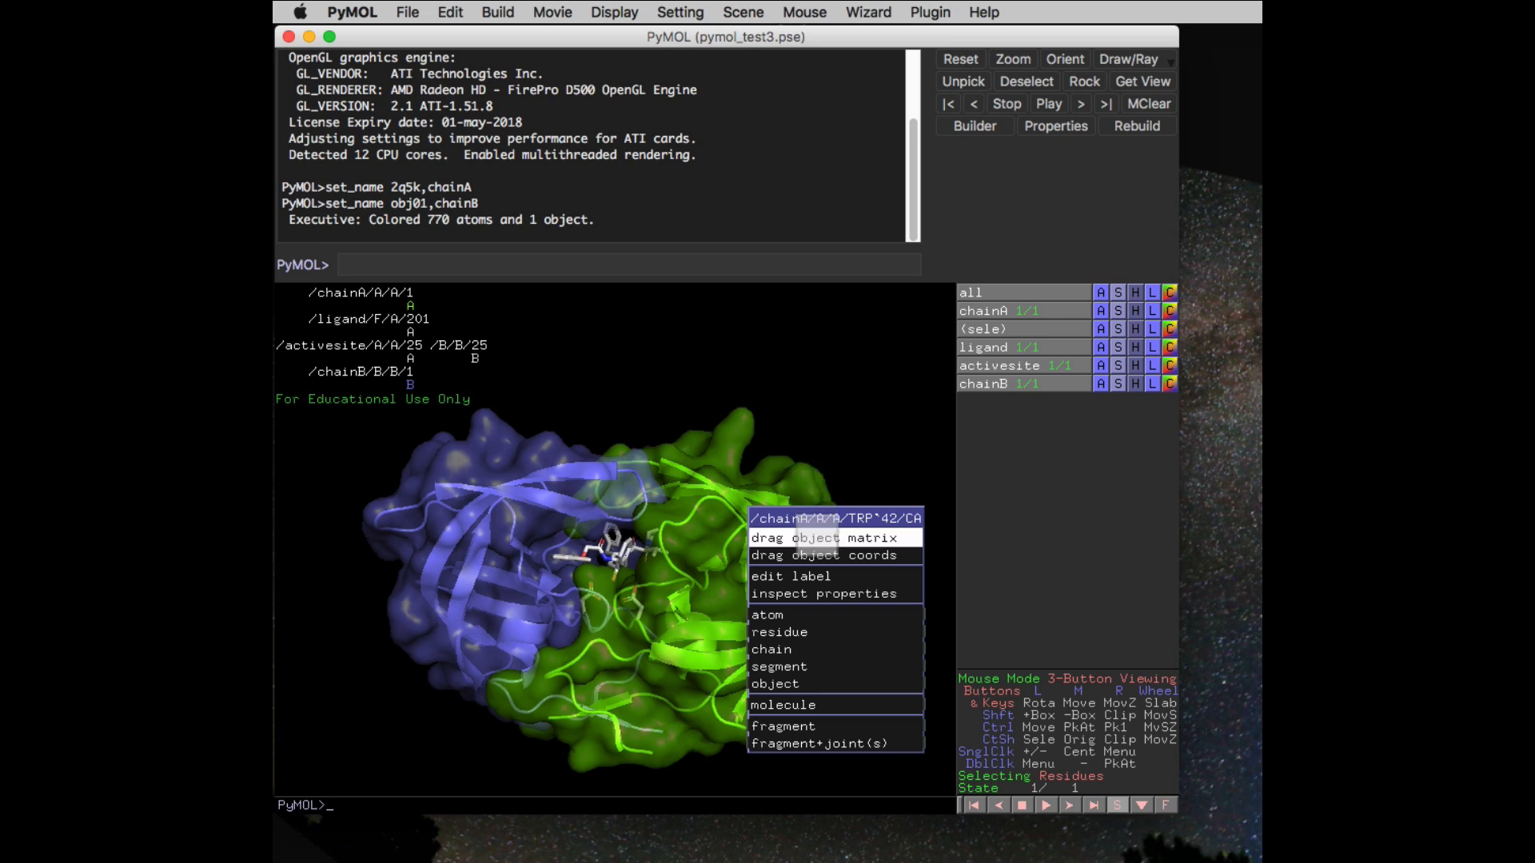
{"action": "left_click", "coordinate": [817, 537]}
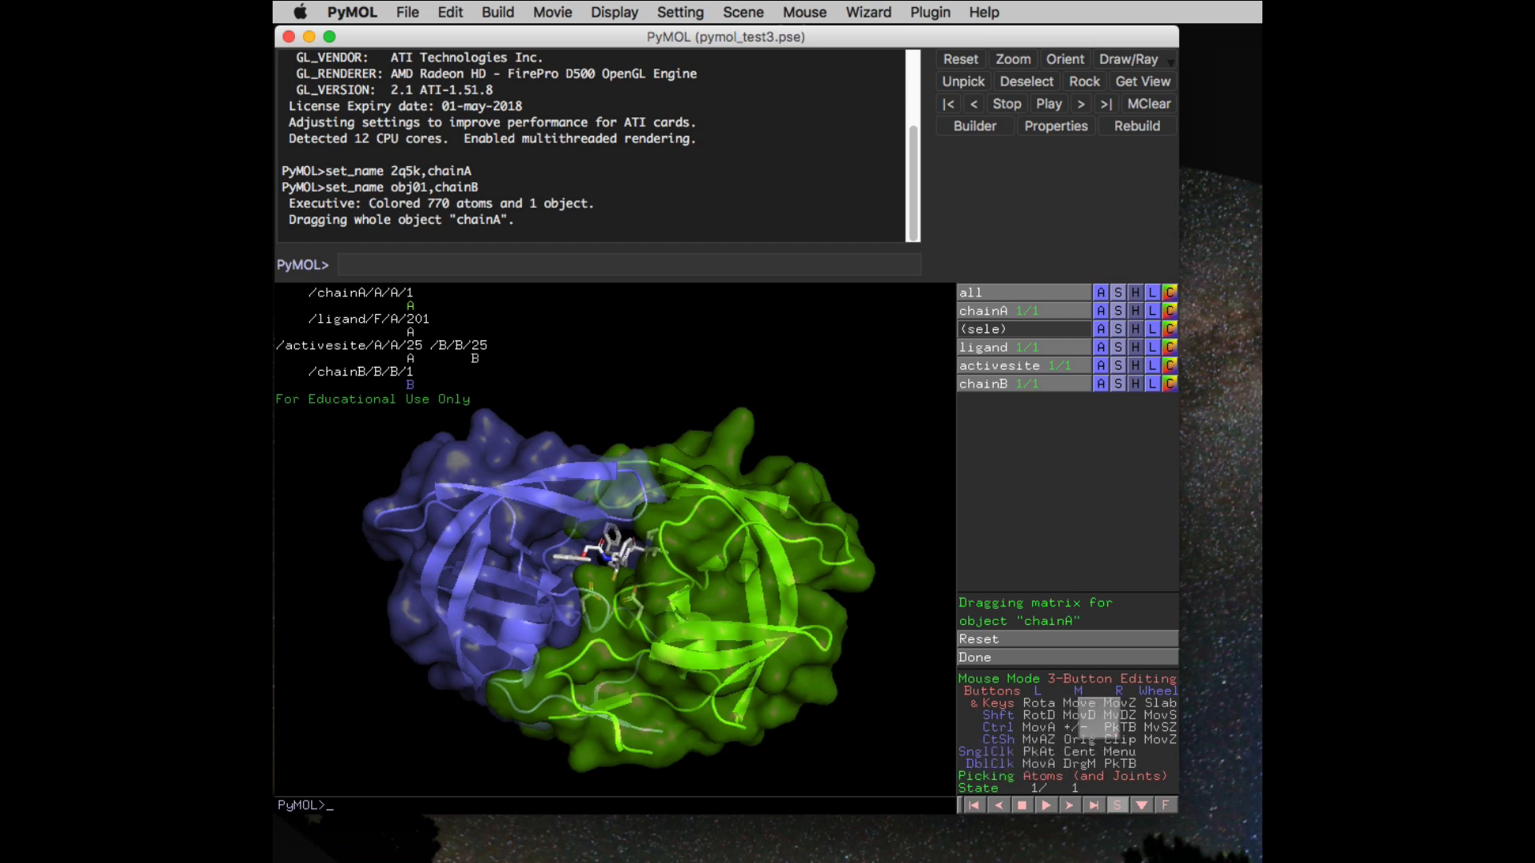
{"action": "left_click_drag", "start_coordinate": [722, 552], "coordinate": [846, 544]}
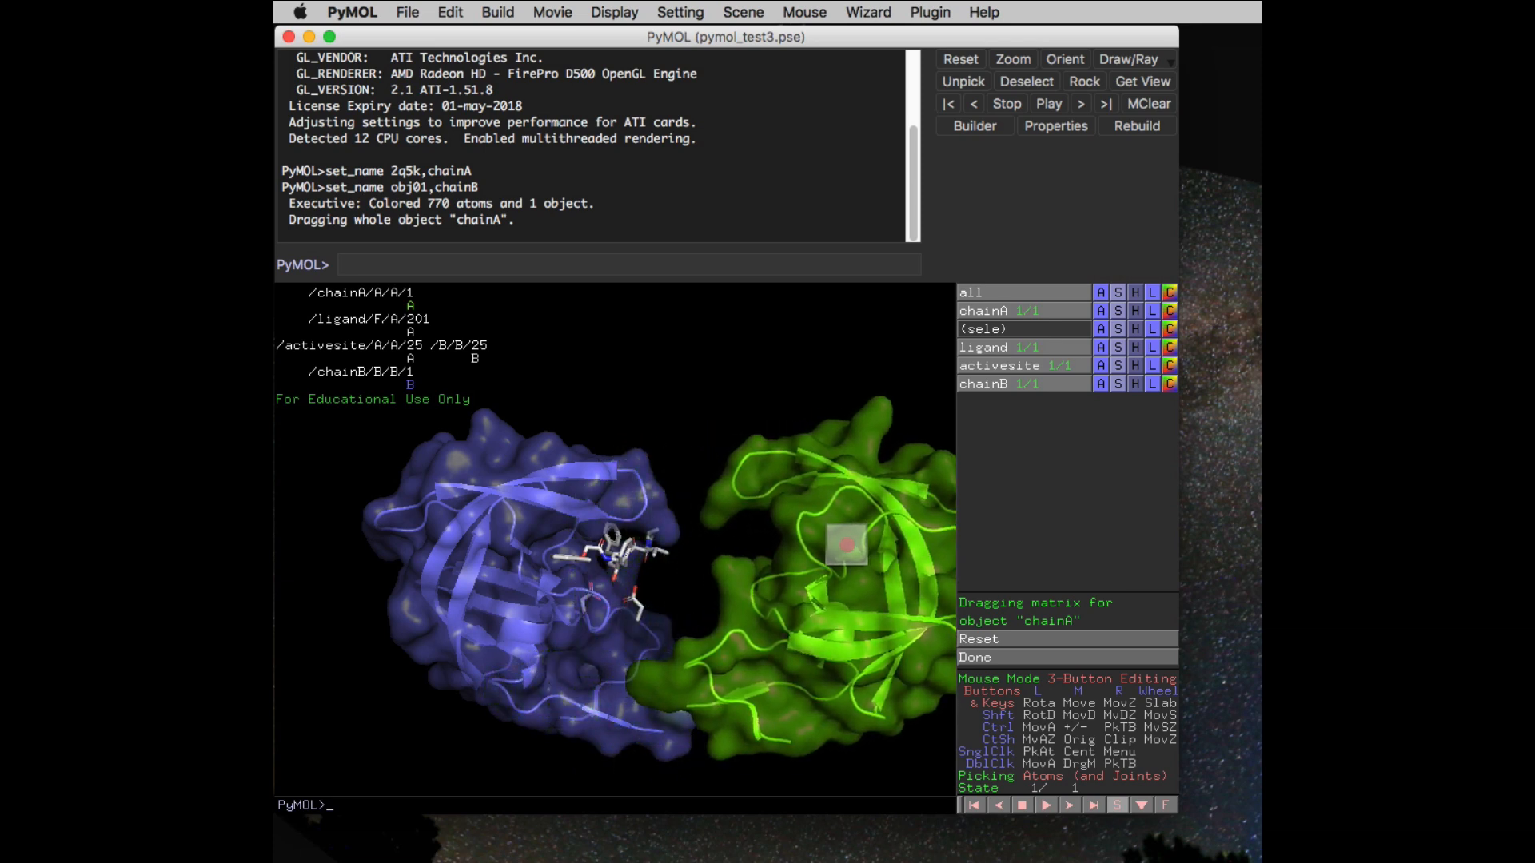
{"action": "mouse_move", "coordinate": [634, 421]}
{"action": "left_mouse_down"}
{"action": "mouse_move", "coordinate": [698, 438]}
{"action": "mouse_move", "coordinate": [699, 413]}
{"action": "mouse_move", "coordinate": [658, 472]}
{"action": "mouse_move", "coordinate": [674, 505]}
{"action": "mouse_move", "coordinate": [705, 430]}
{"action": "mouse_move", "coordinate": [600, 463]}
{"action": "mouse_move", "coordinate": [647, 432]}
{"action": "left_mouse_up"}
{"action": "left_click_drag", "start_coordinate": [658, 682], "coordinate": [575, 637]}
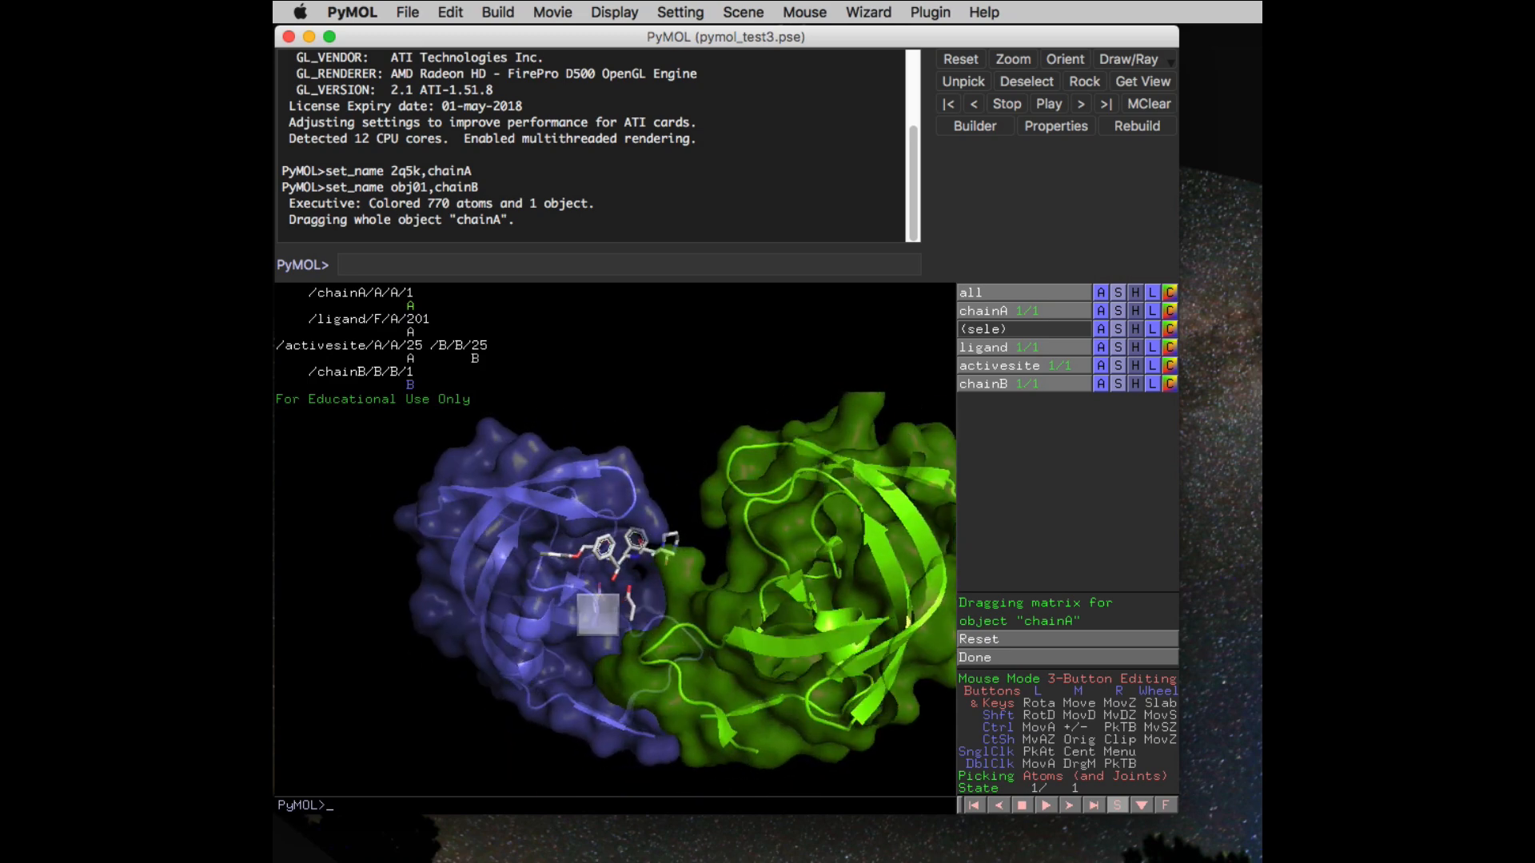
{"action": "right_click", "coordinate": [598, 614]}
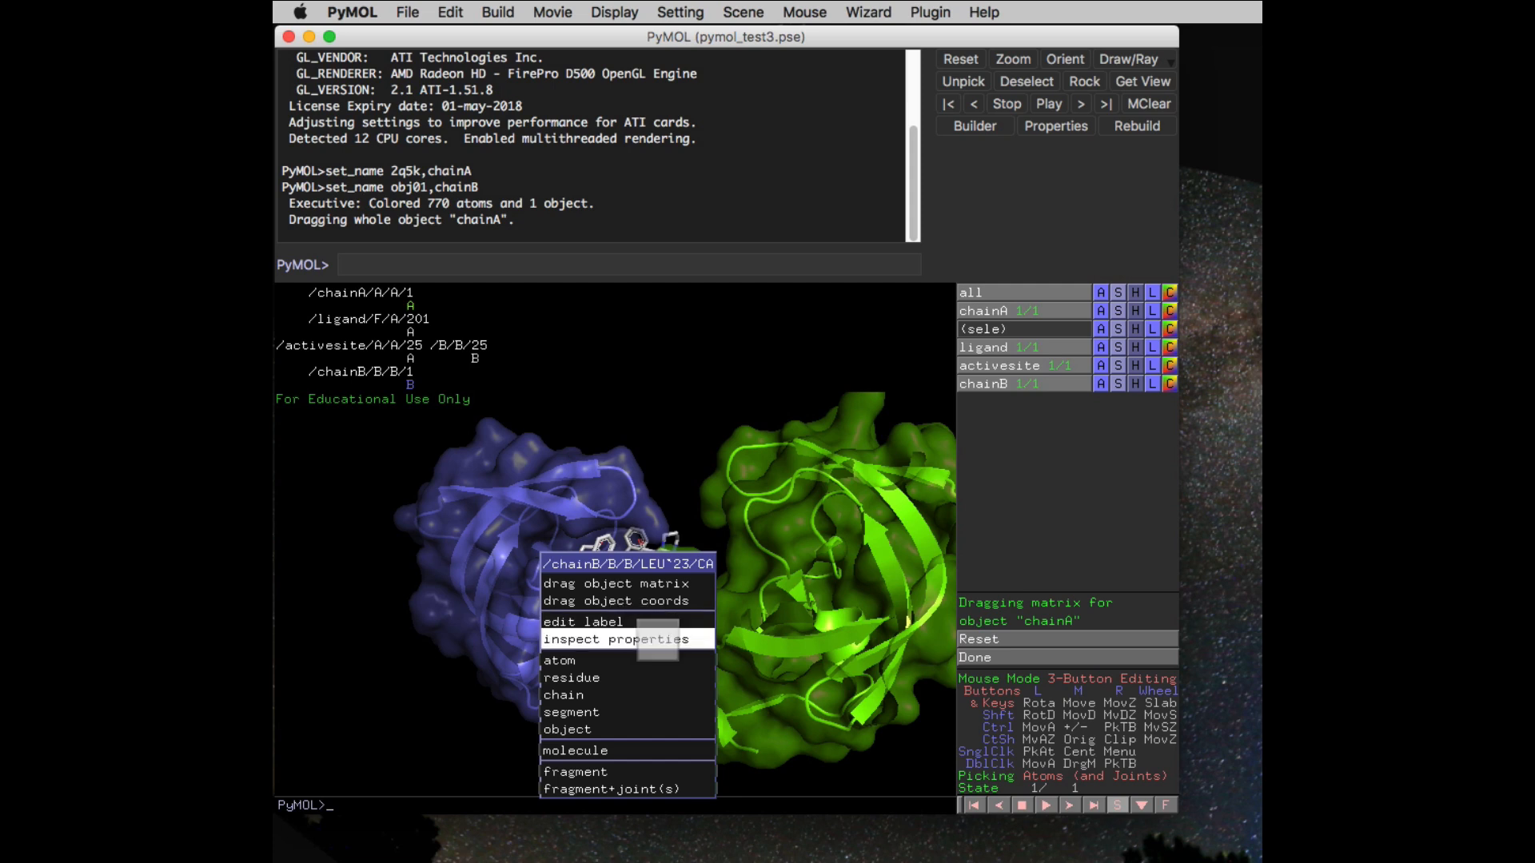
{"action": "left_click", "coordinate": [793, 632]}
{"action": "right_click", "coordinate": [680, 576]}
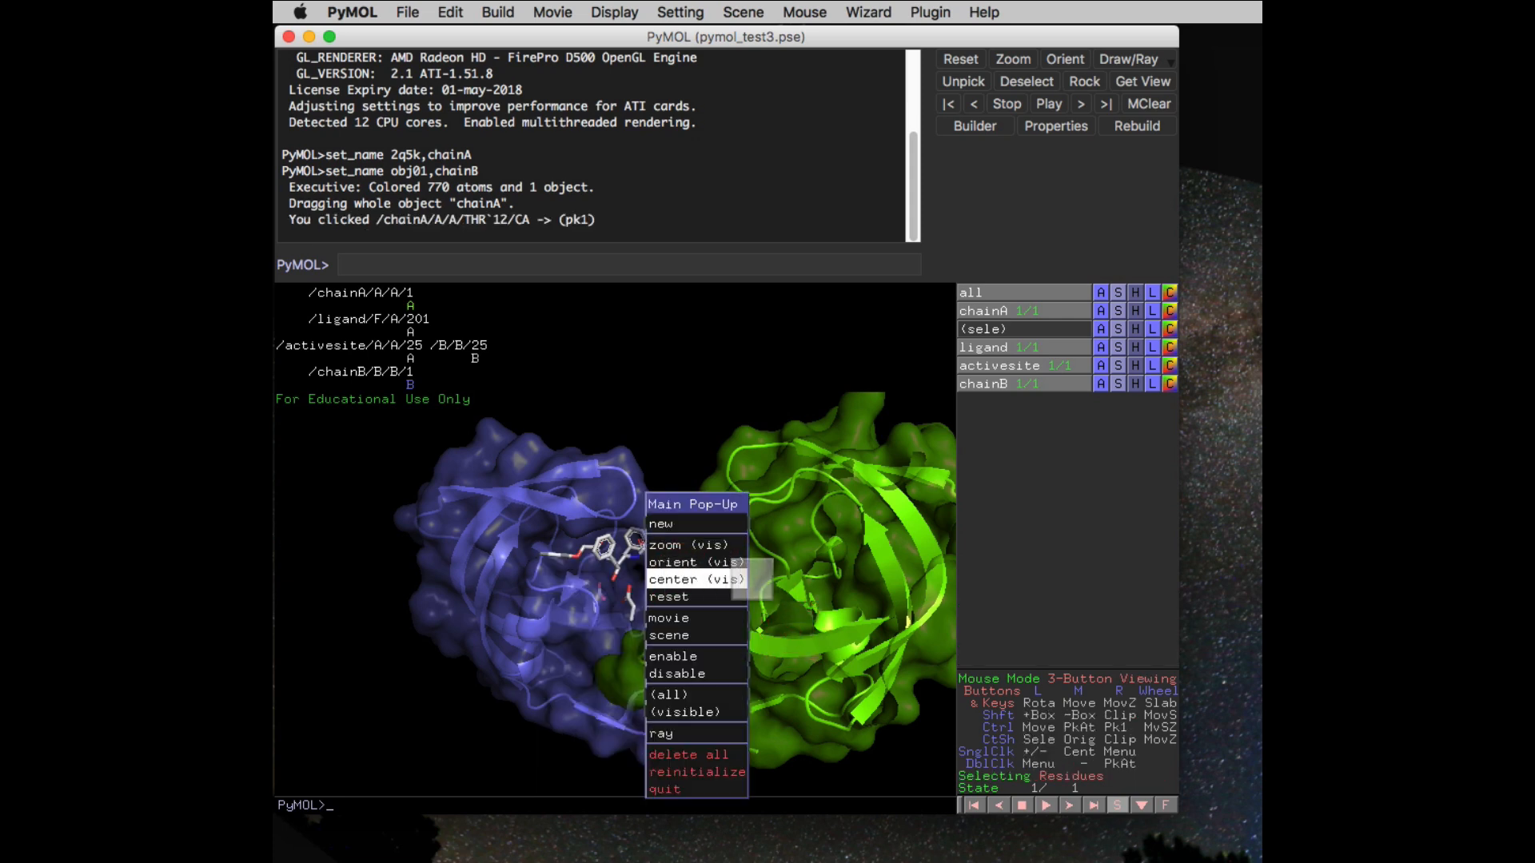
{"action": "left_click", "coordinate": [795, 491]}
{"action": "right_click", "coordinate": [676, 470]}
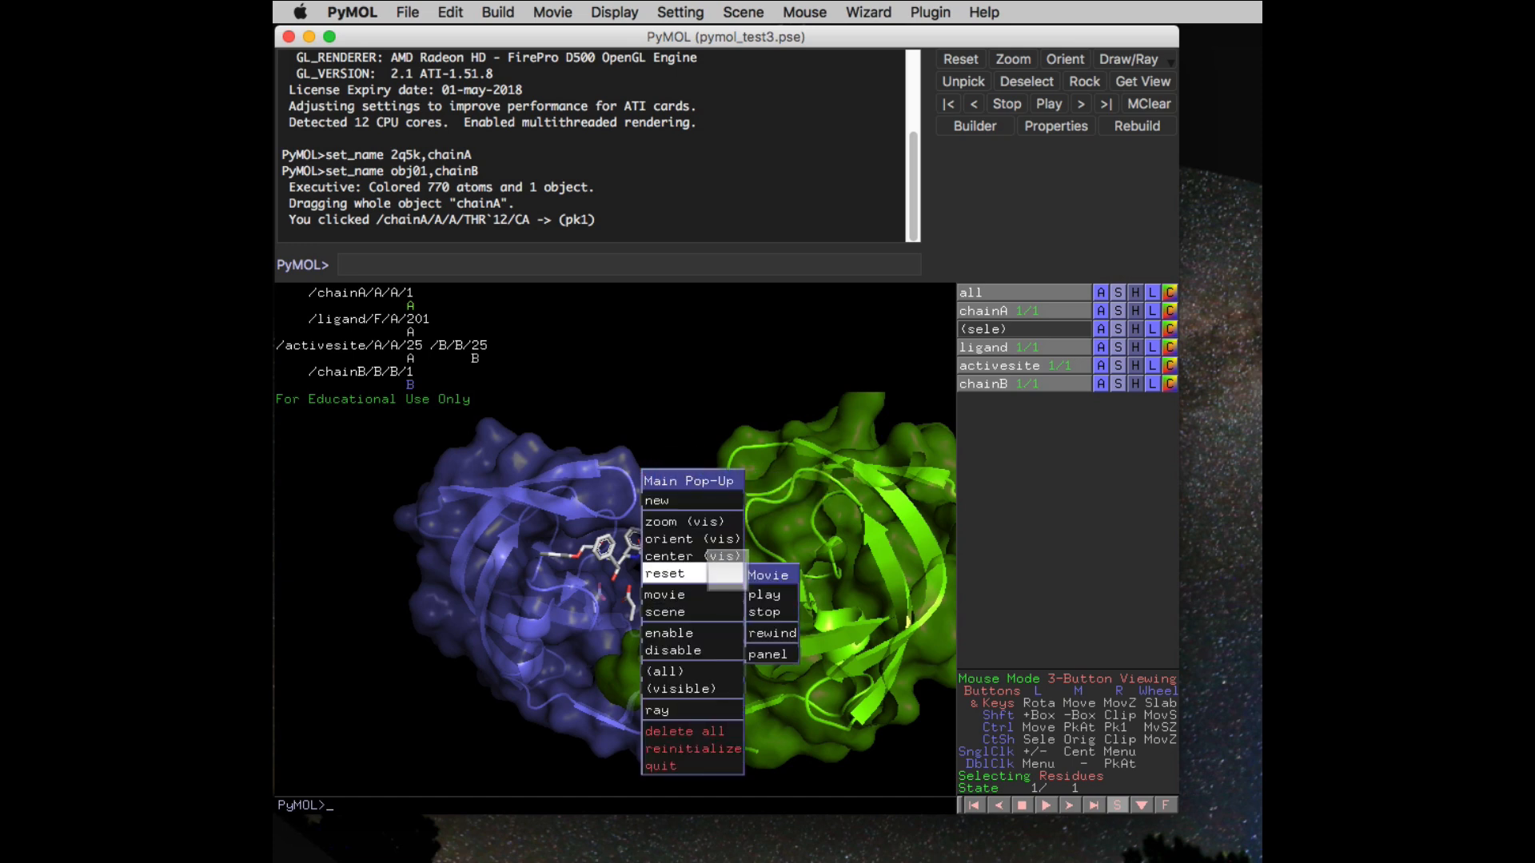
{"action": "mouse_move", "coordinate": [695, 650]}
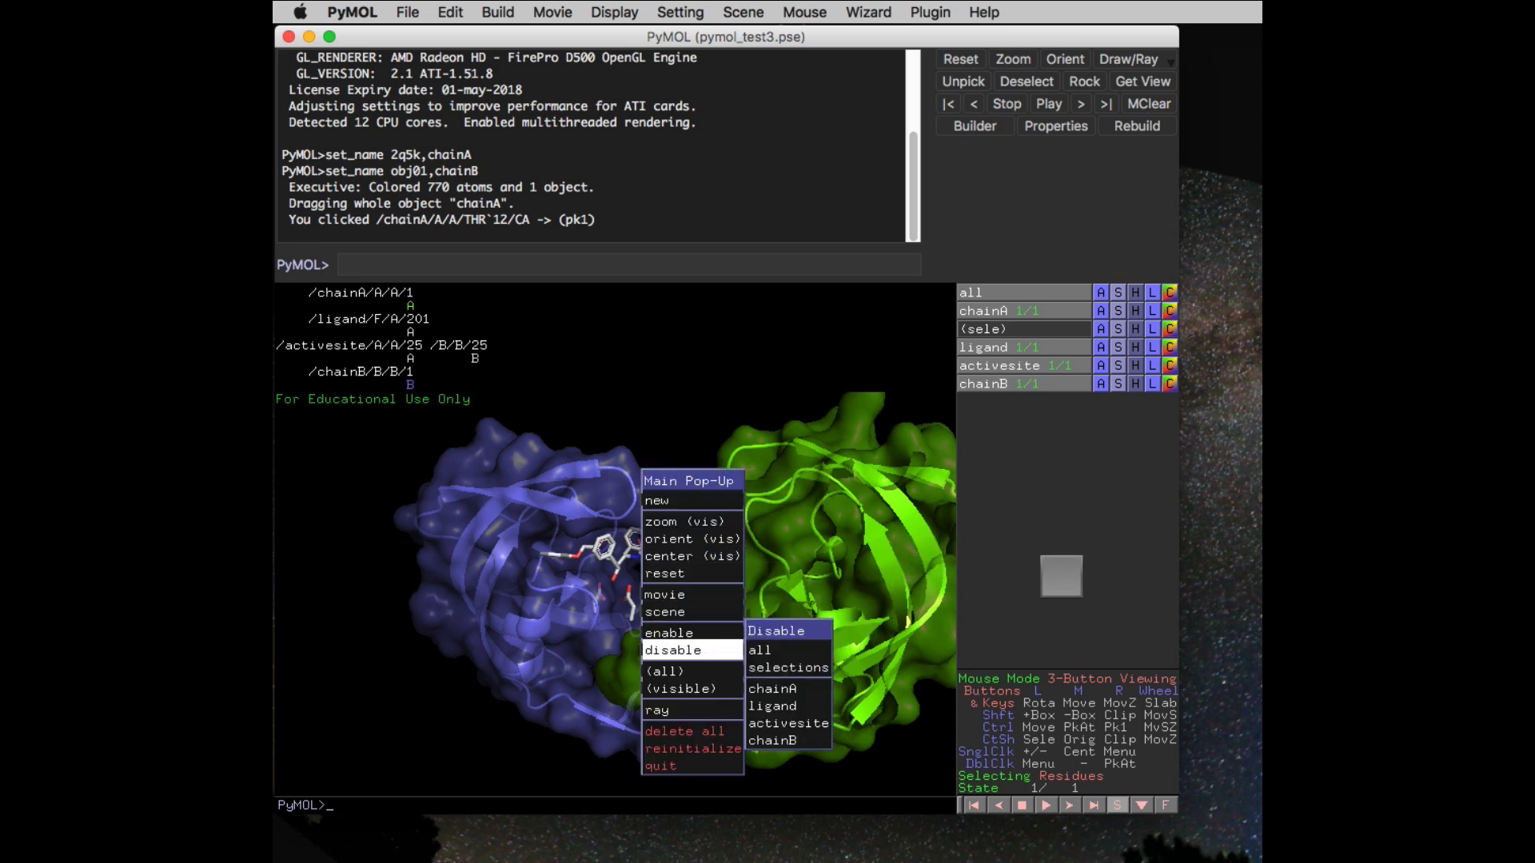
{"action": "left_click", "coordinate": [823, 564]}
{"action": "left_click", "coordinate": [822, 565]}
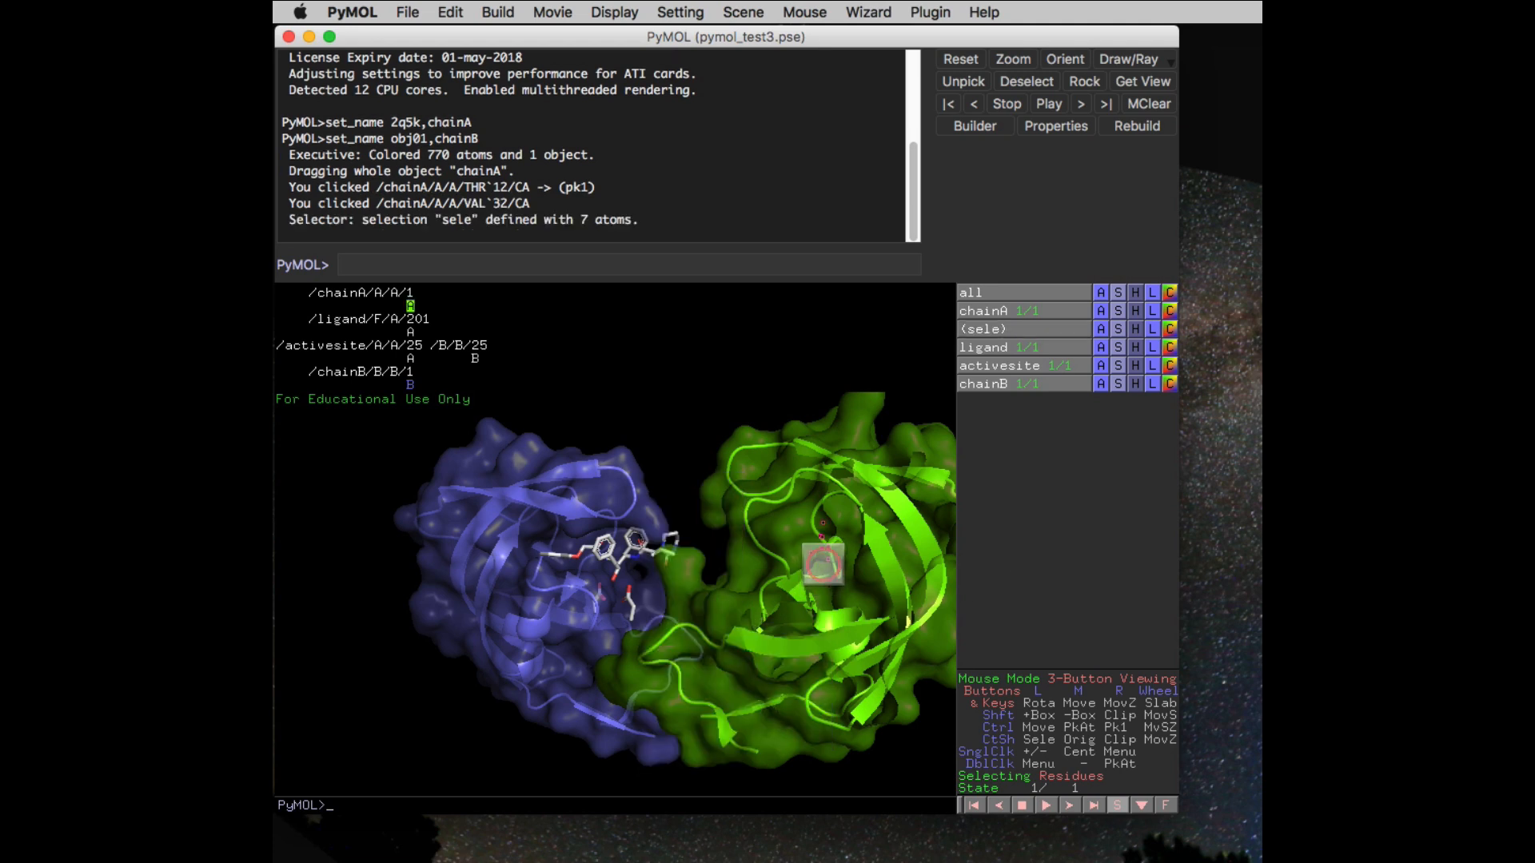
{"action": "left_click", "coordinate": [703, 508]}
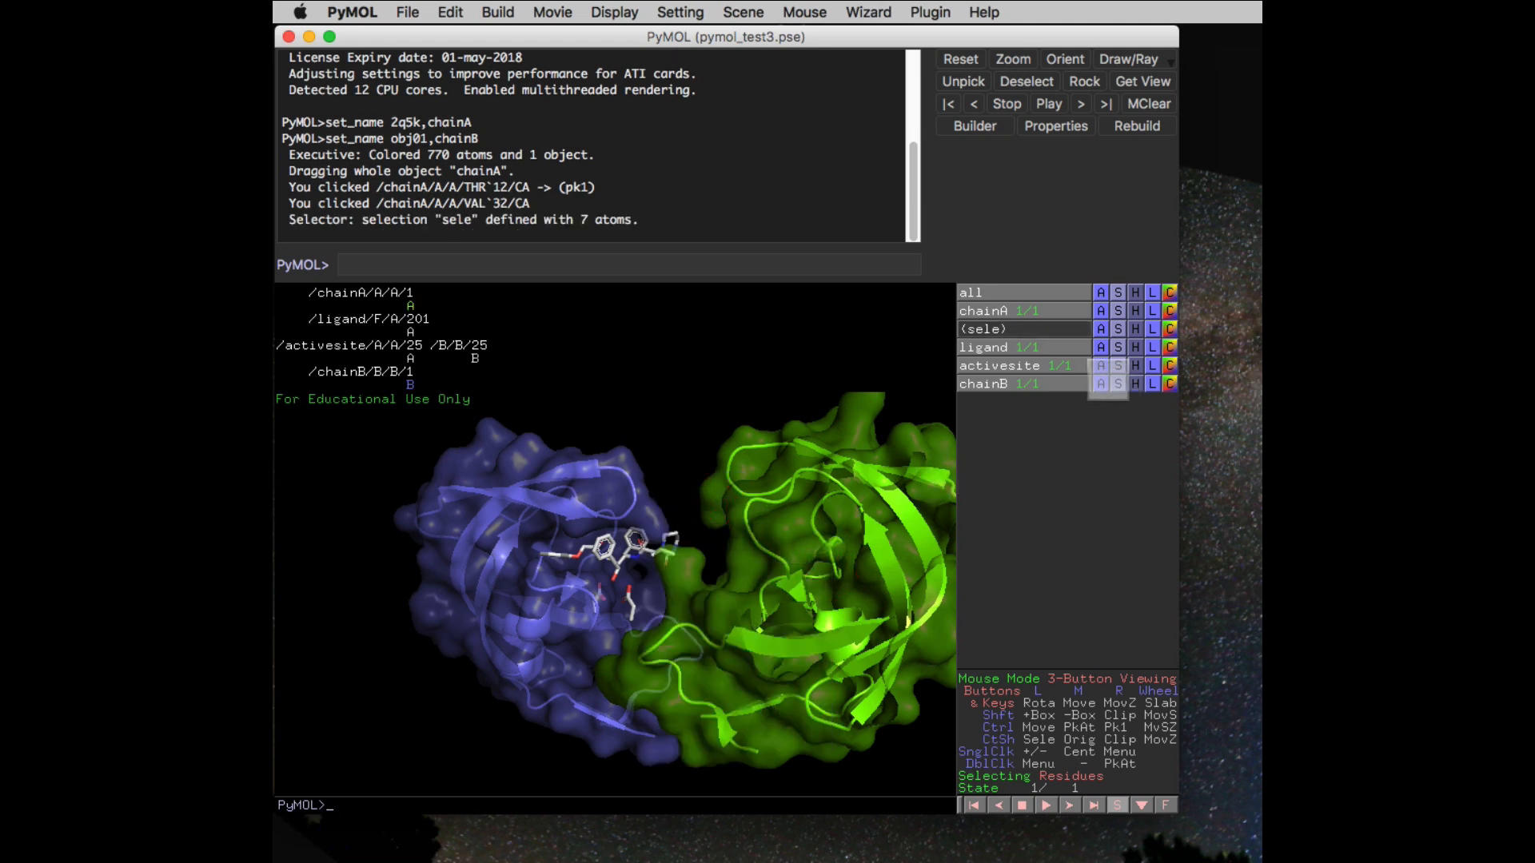
Reset the chainA object's matrix to return it to its original position beside chainB
{"action": "left_click", "coordinate": [1101, 311]}
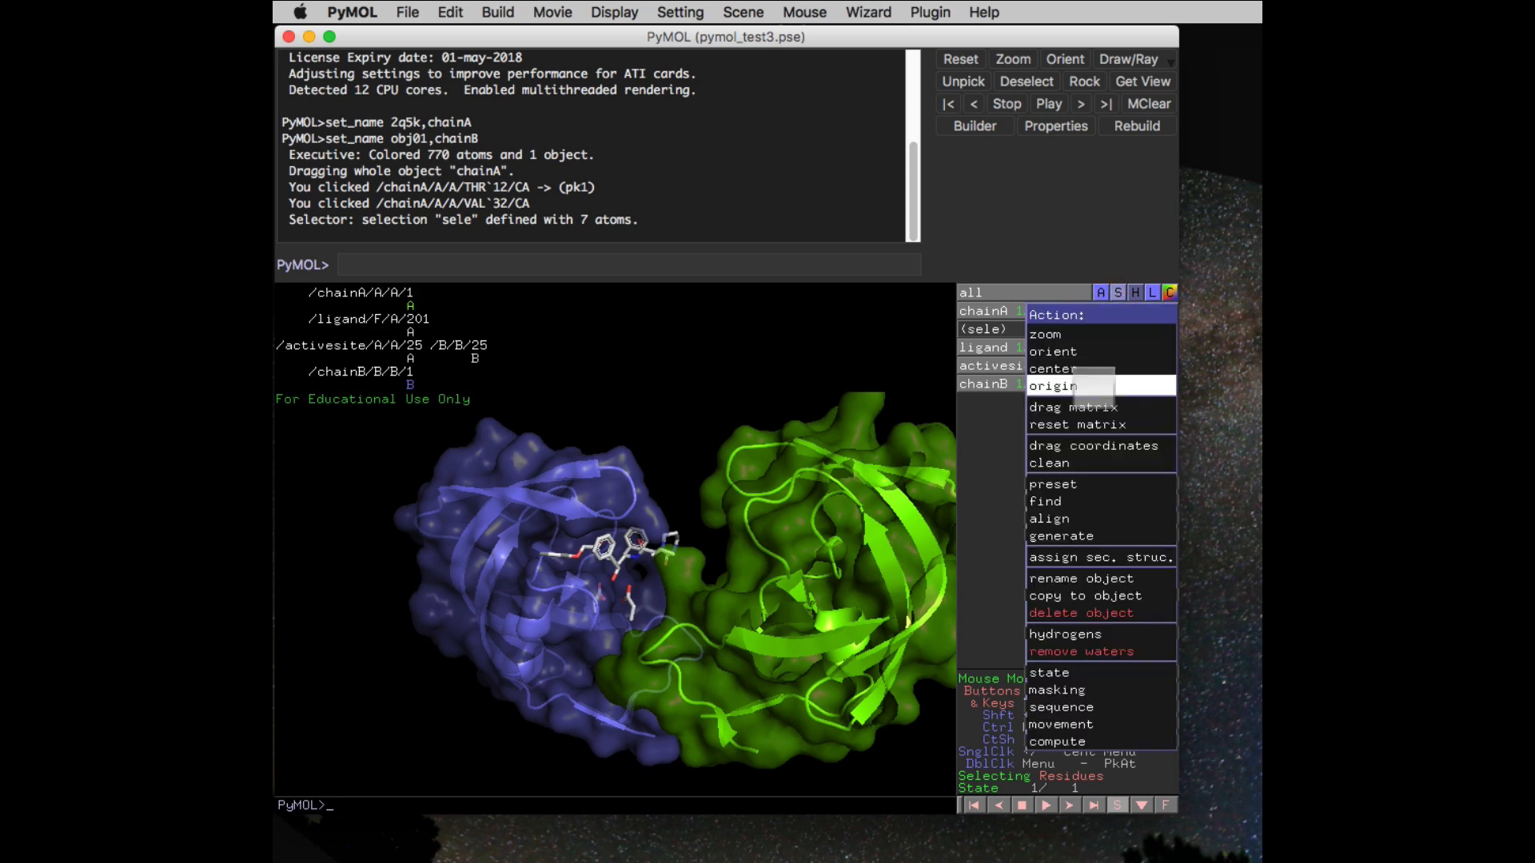
{"action": "left_click", "coordinate": [1087, 426]}
{"action": "mouse_move", "coordinate": [737, 509]}
{"action": "left_mouse_down"}
{"action": "mouse_move", "coordinate": [651, 531]}
{"action": "mouse_move", "coordinate": [695, 520]}
{"action": "mouse_move", "coordinate": [660, 512]}
{"action": "mouse_move", "coordinate": [695, 521]}
{"action": "mouse_move", "coordinate": [716, 487]}
{"action": "mouse_move", "coordinate": [737, 487]}
{"action": "left_mouse_up"}
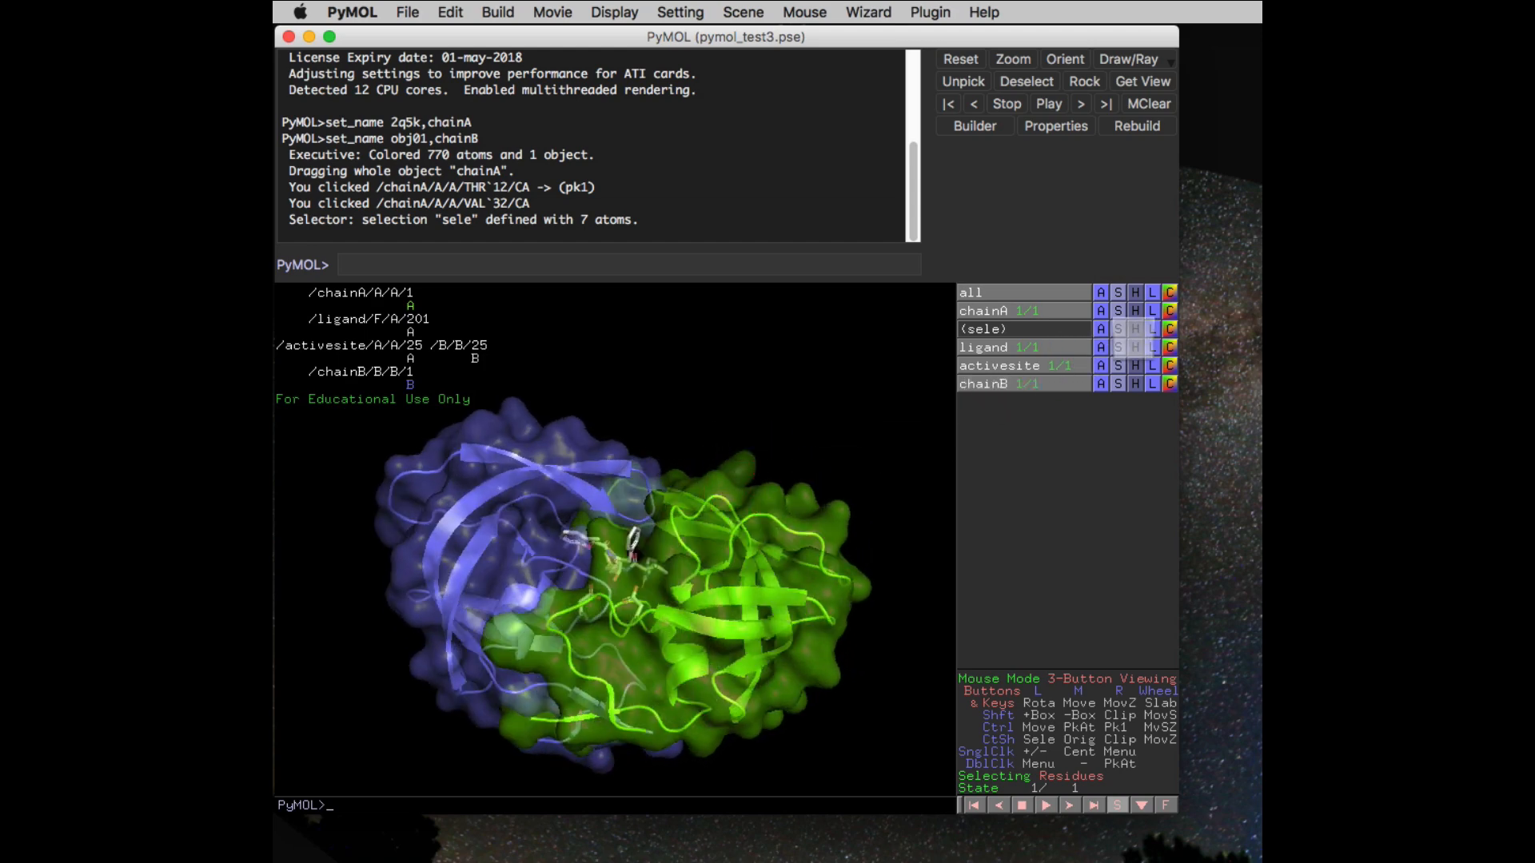
Hide everything in the chainA object and clear the residue selection to inspect chainB with the ligand
{"action": "left_click", "coordinate": [1135, 328]}
{"action": "left_click", "coordinate": [1131, 353]}
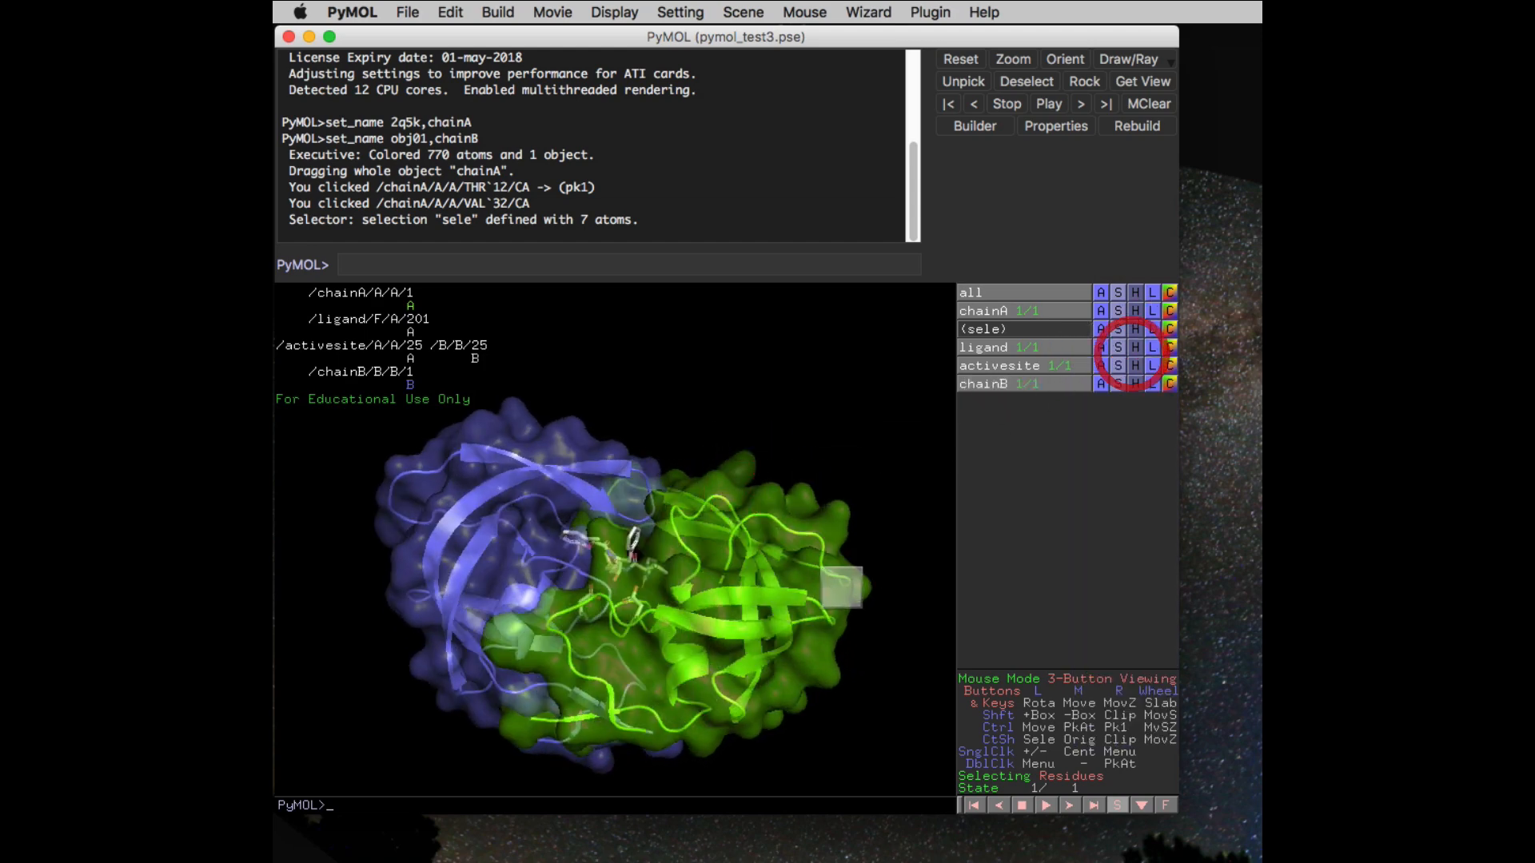
{"action": "left_click", "coordinate": [839, 588]}
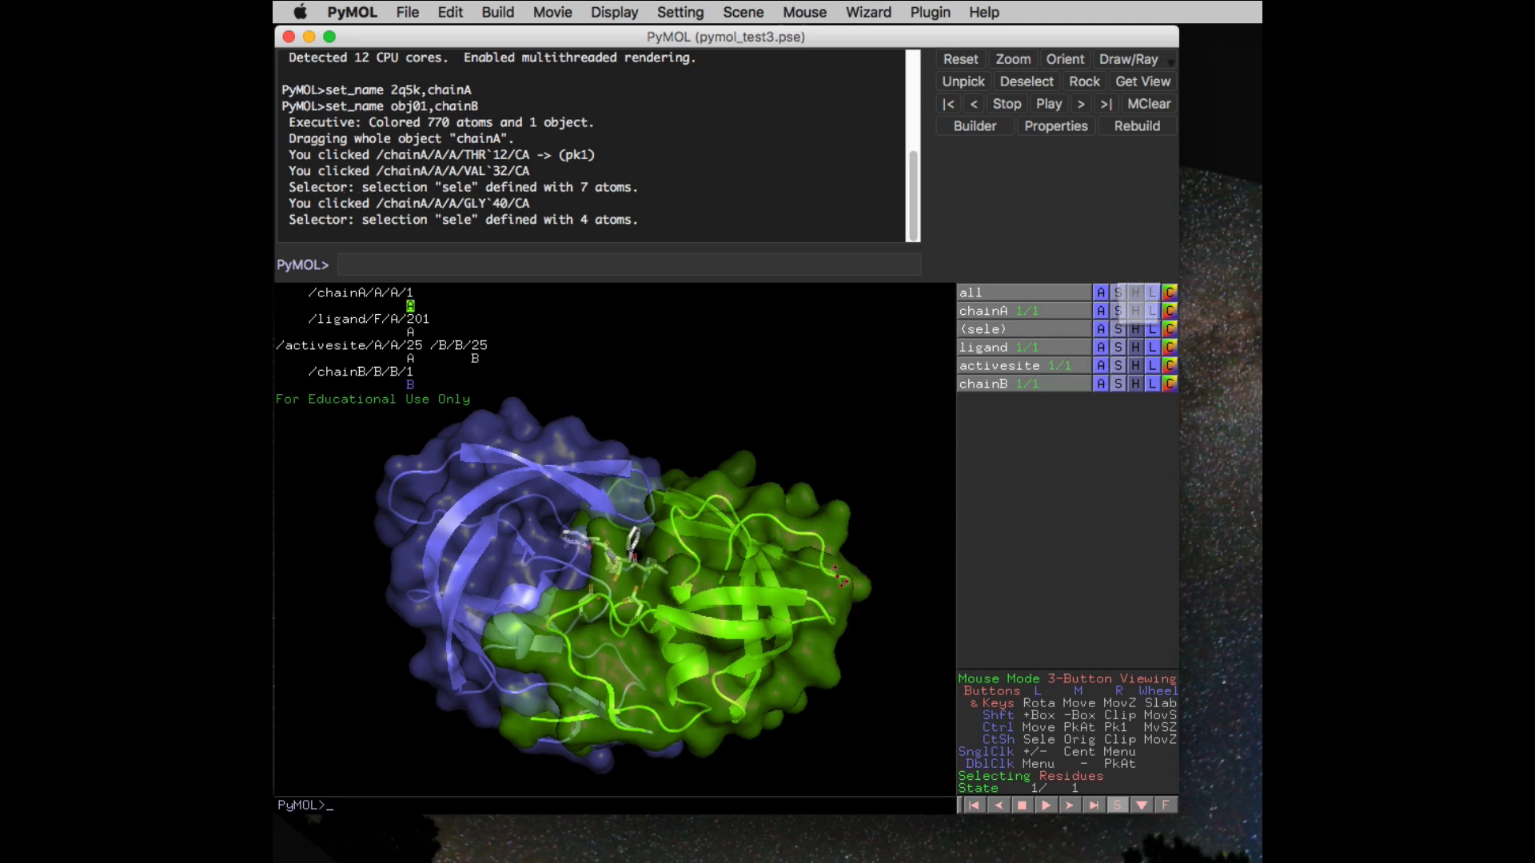
{"action": "left_click", "coordinate": [1135, 310]}
{"action": "left_click", "coordinate": [1131, 336]}
{"action": "left_click_drag", "start_coordinate": [857, 504], "coordinate": [838, 507]}
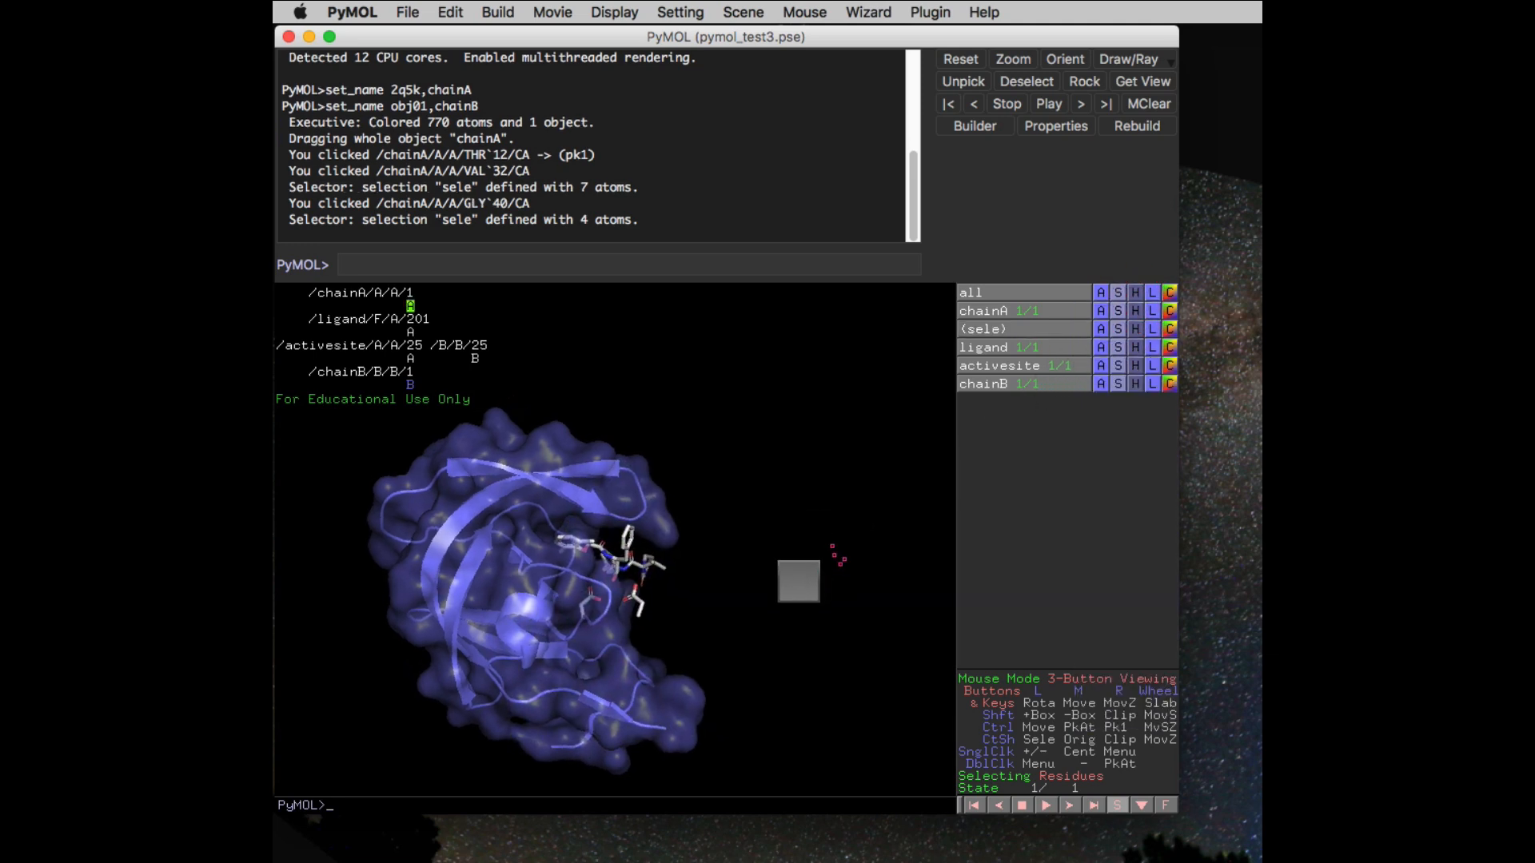
{"action": "left_click", "coordinate": [798, 582]}
{"action": "left_click_drag", "start_coordinate": [562, 622], "coordinate": [448, 617]}
{"action": "left_click_drag", "start_coordinate": [573, 575], "coordinate": [751, 531]}
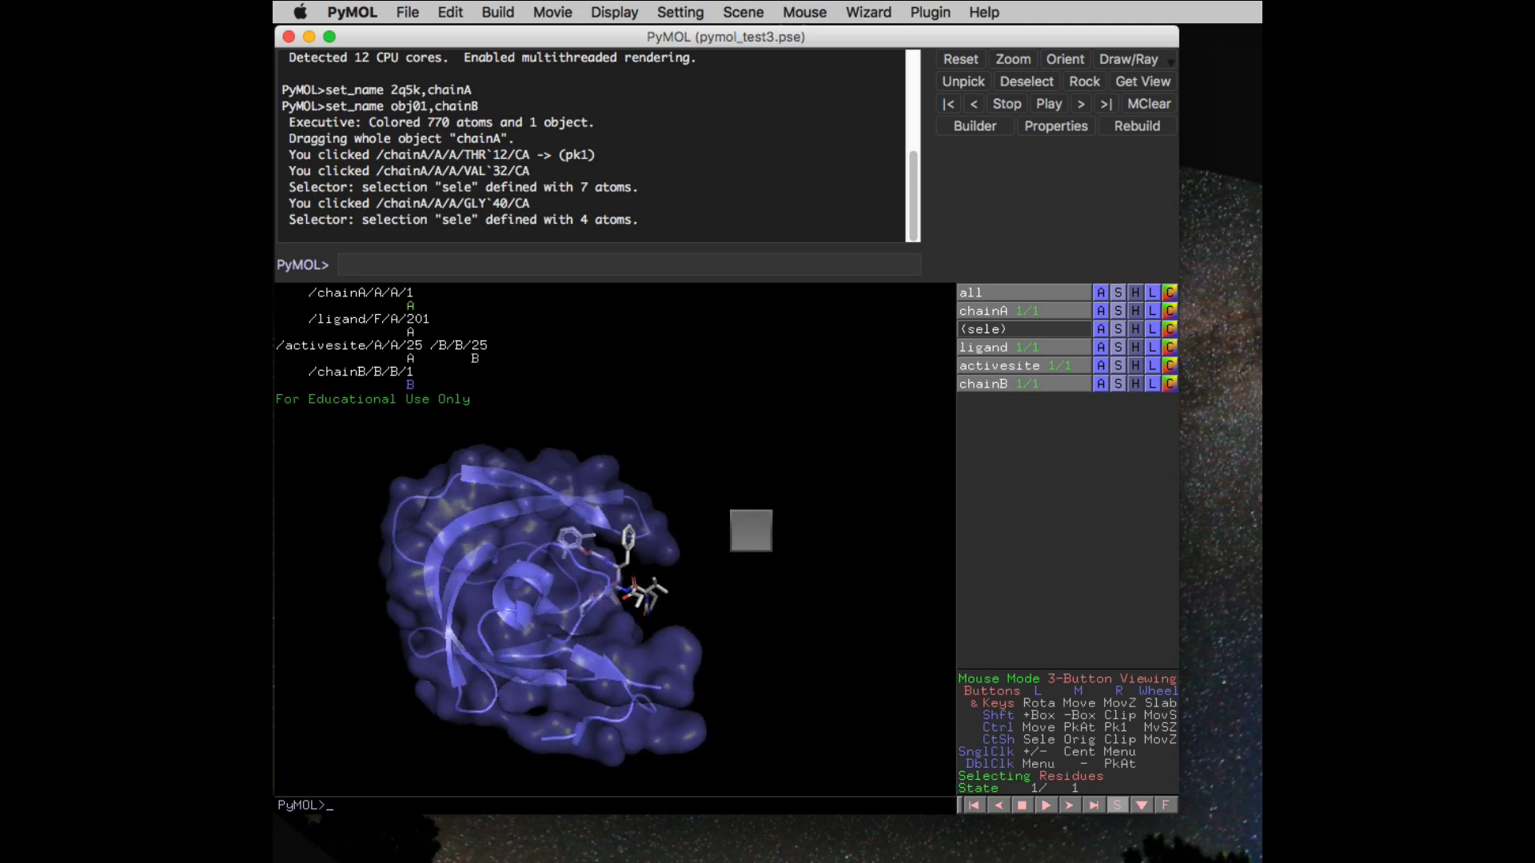
Show the chainA object again as cartoon together with its surface
{"action": "left_click", "coordinate": [1117, 293]}
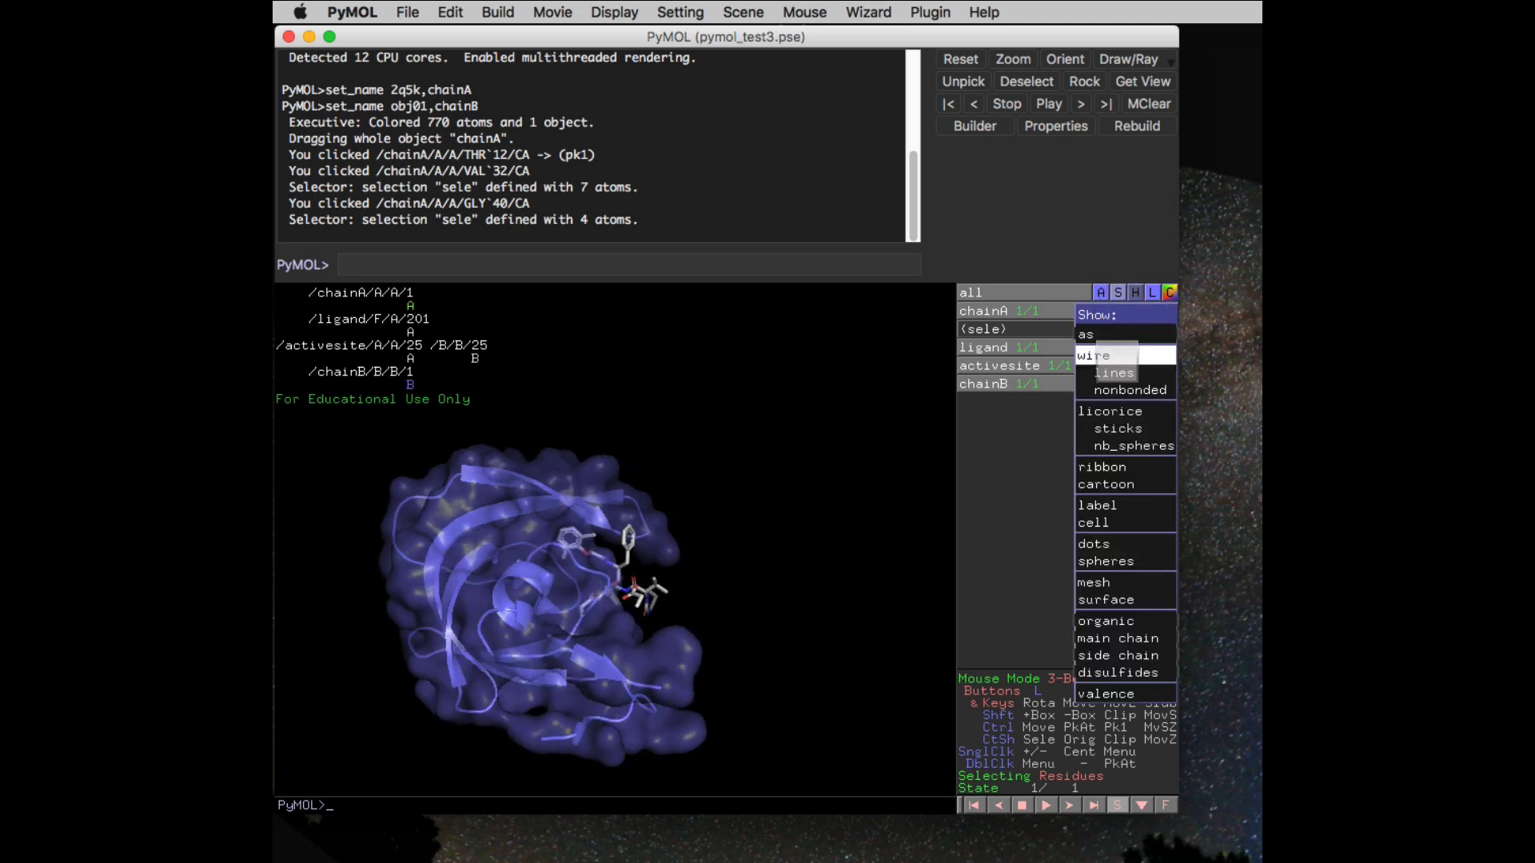
{"action": "left_click", "coordinate": [1106, 484]}
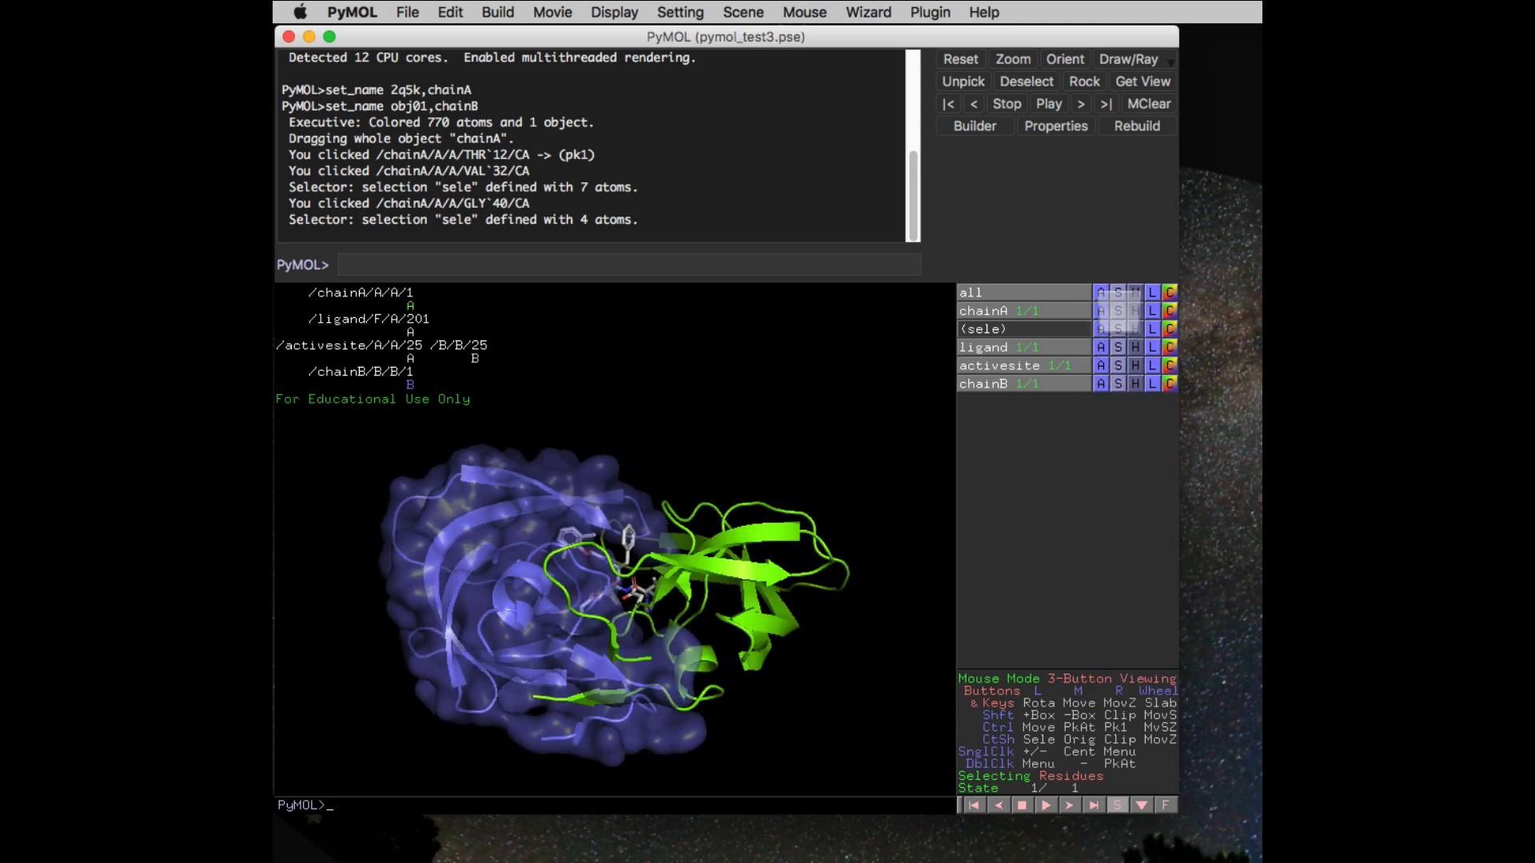
{"action": "left_click", "coordinate": [1118, 294]}
{"action": "left_click", "coordinate": [1119, 601]}
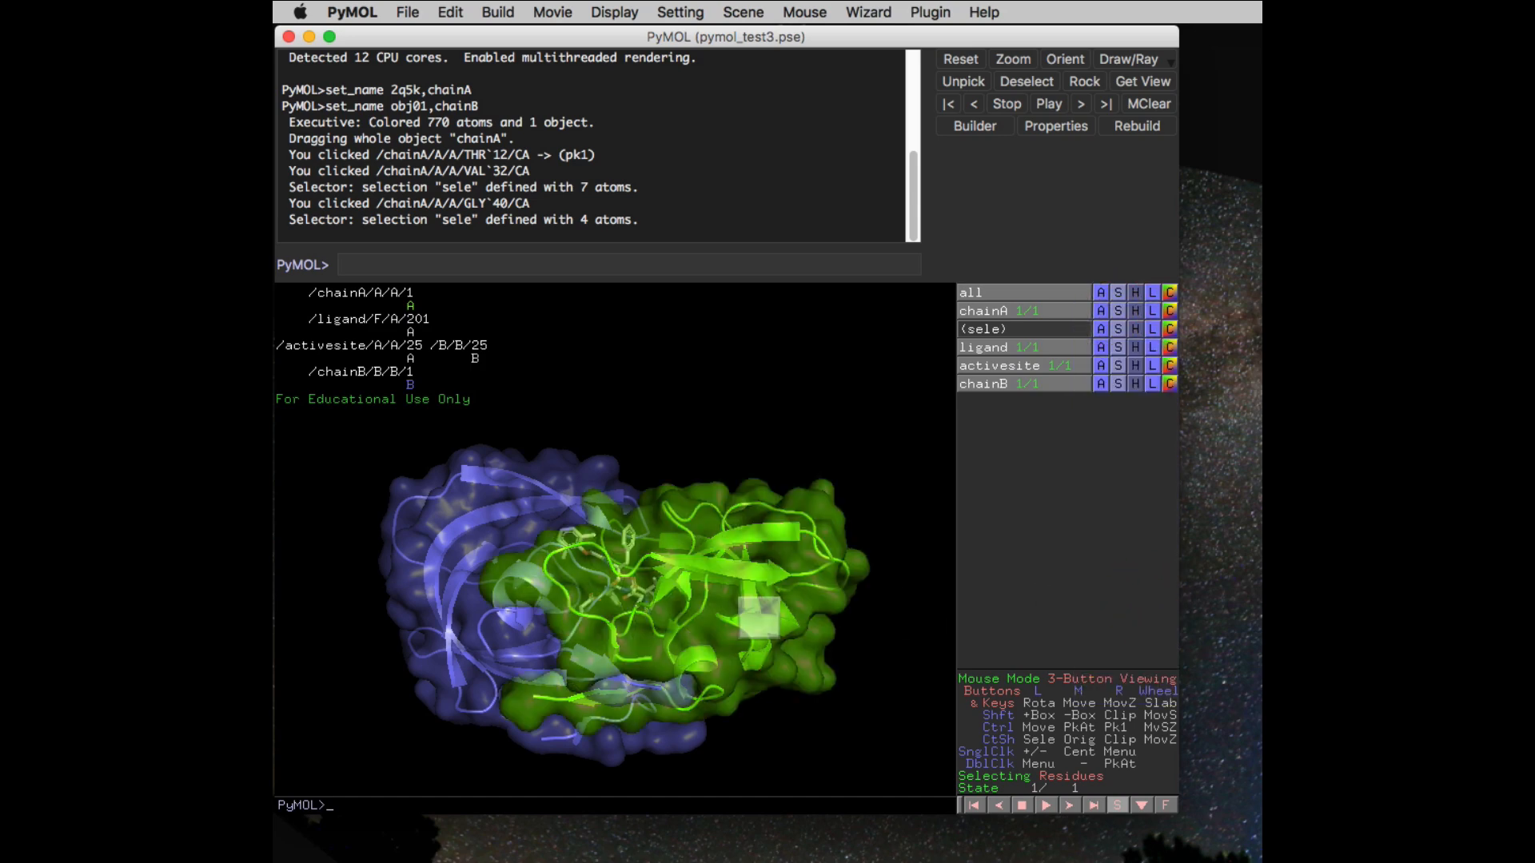
Hide the surface of the chainA object, keeping its cartoon
{"action": "left_click_drag", "start_coordinate": [760, 616], "coordinate": [746, 644]}
{"action": "left_click_drag", "start_coordinate": [538, 520], "coordinate": [523, 581]}
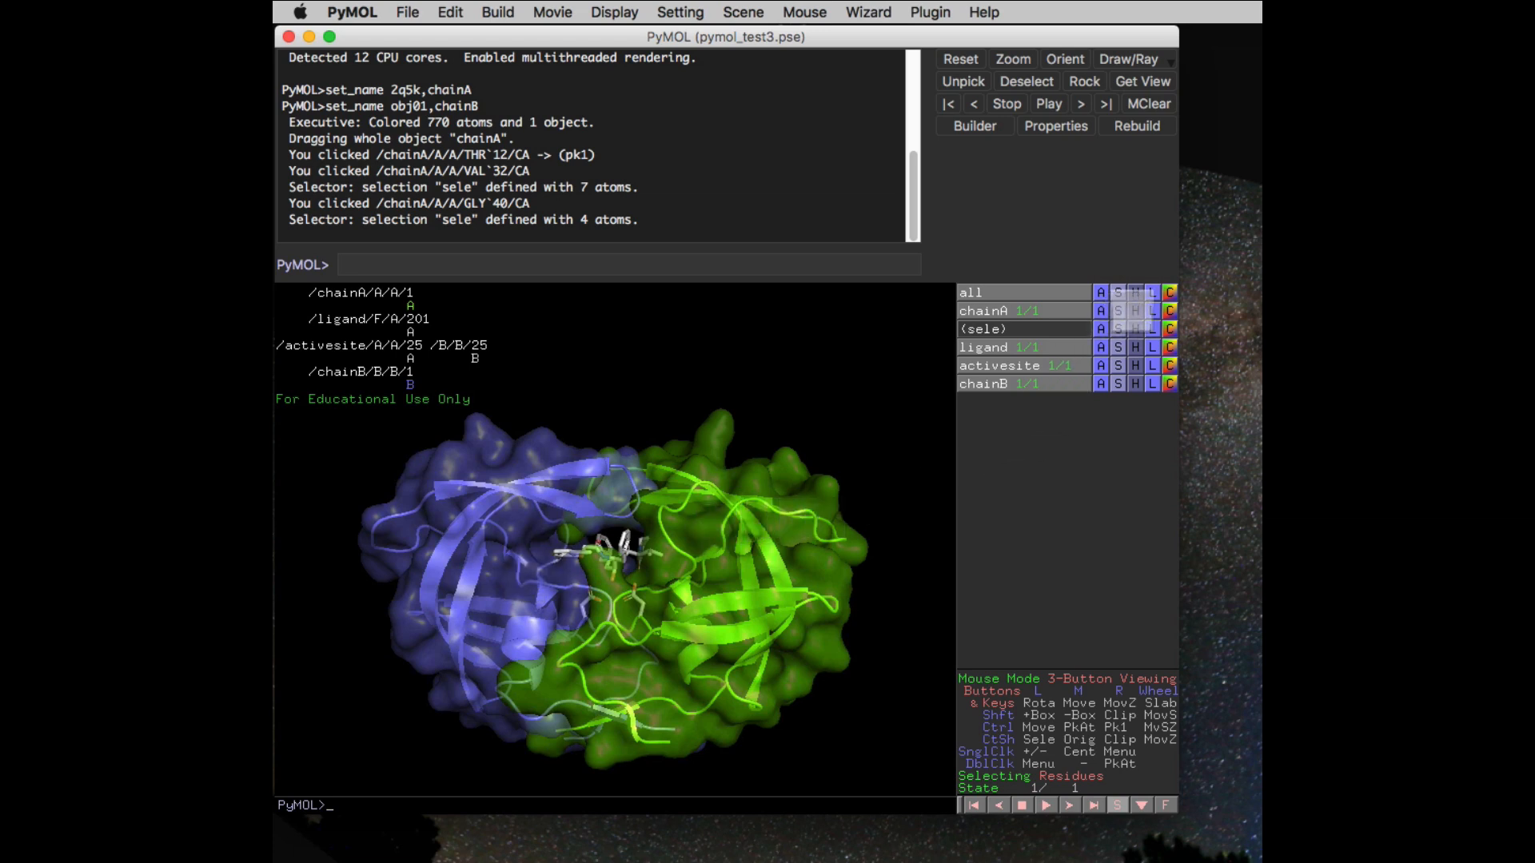
{"action": "left_click", "coordinate": [1135, 322]}
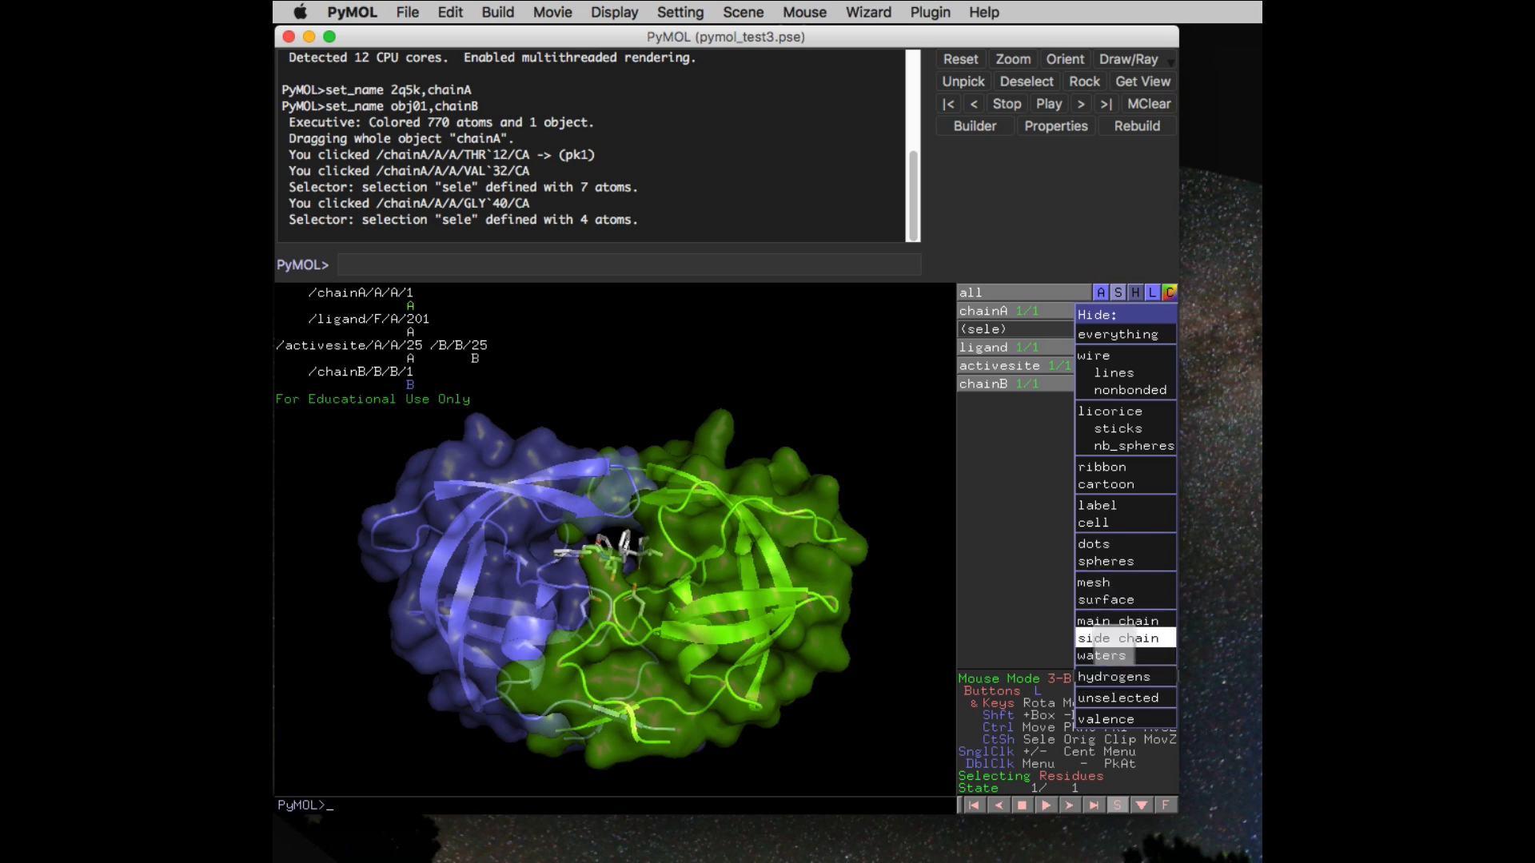
{"action": "left_click", "coordinate": [1106, 600]}
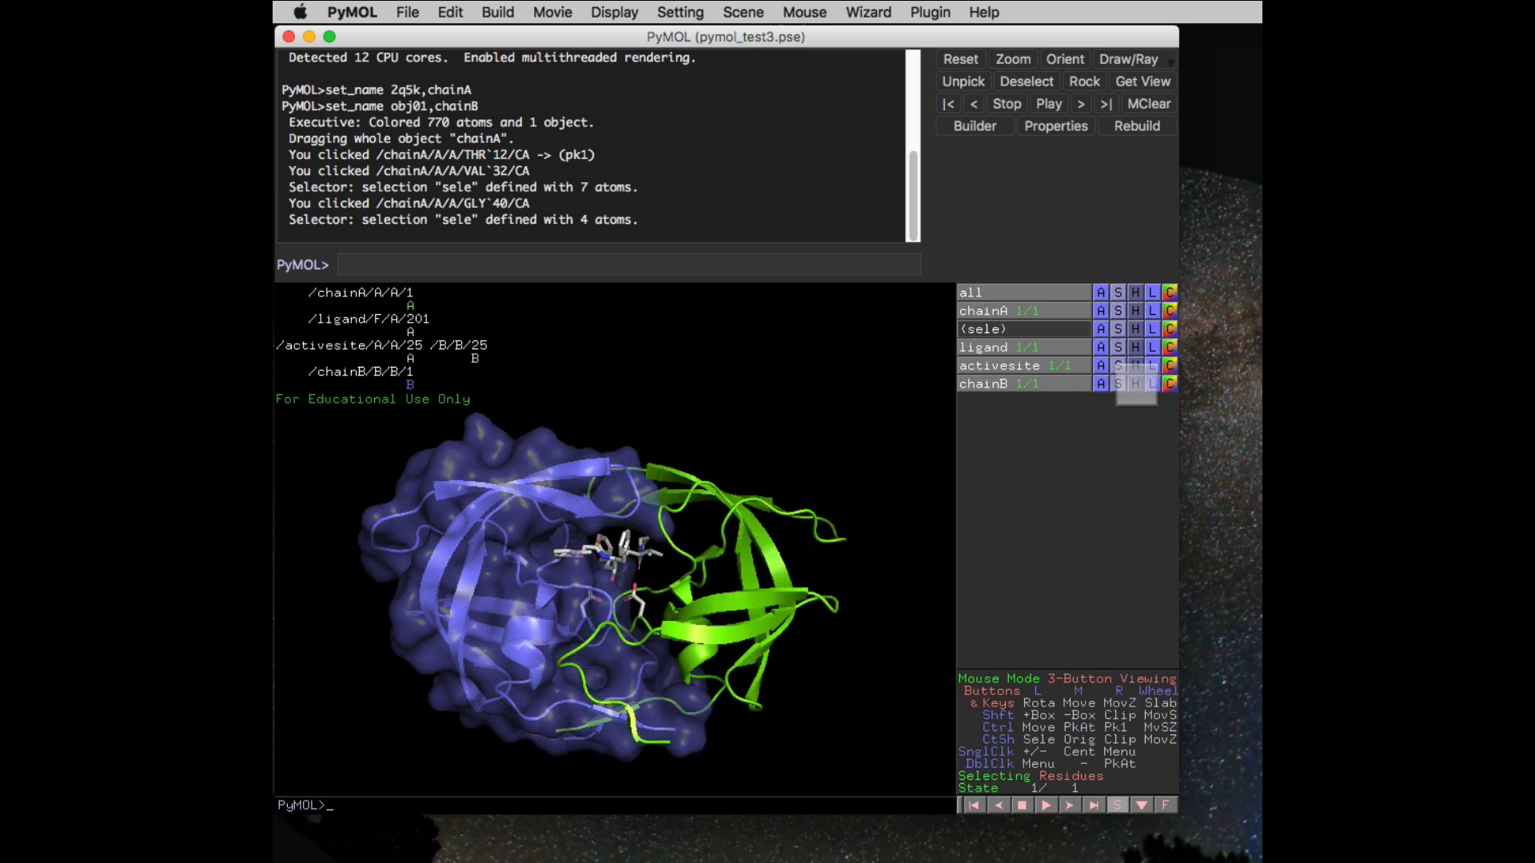
Hide the surface of the chainB object and hide everything in the activesite and ligand objects
{"action": "left_click", "coordinate": [1135, 384]}
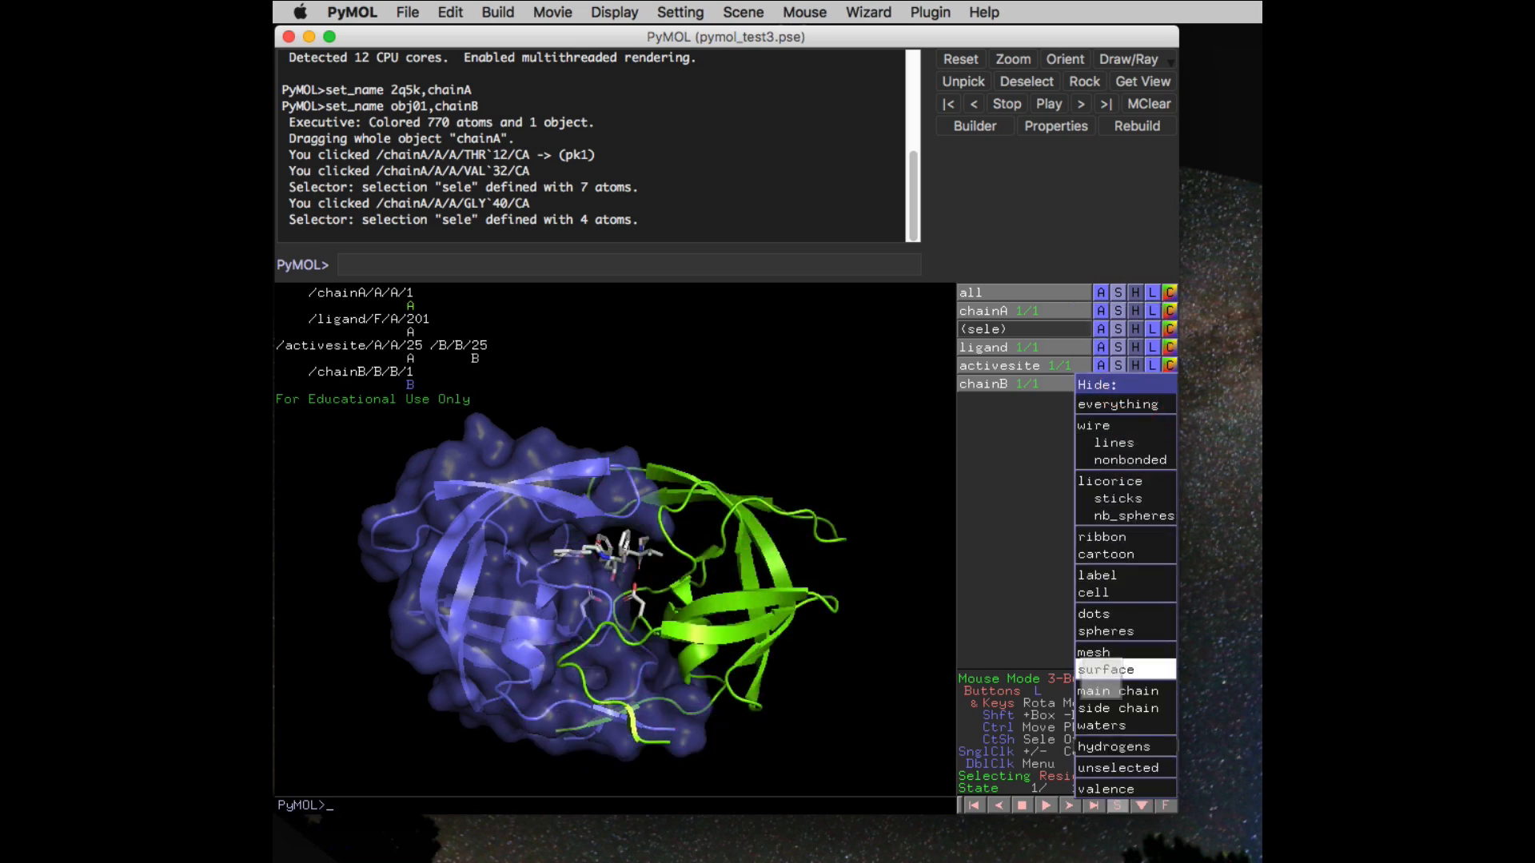
{"action": "left_click", "coordinate": [1105, 669]}
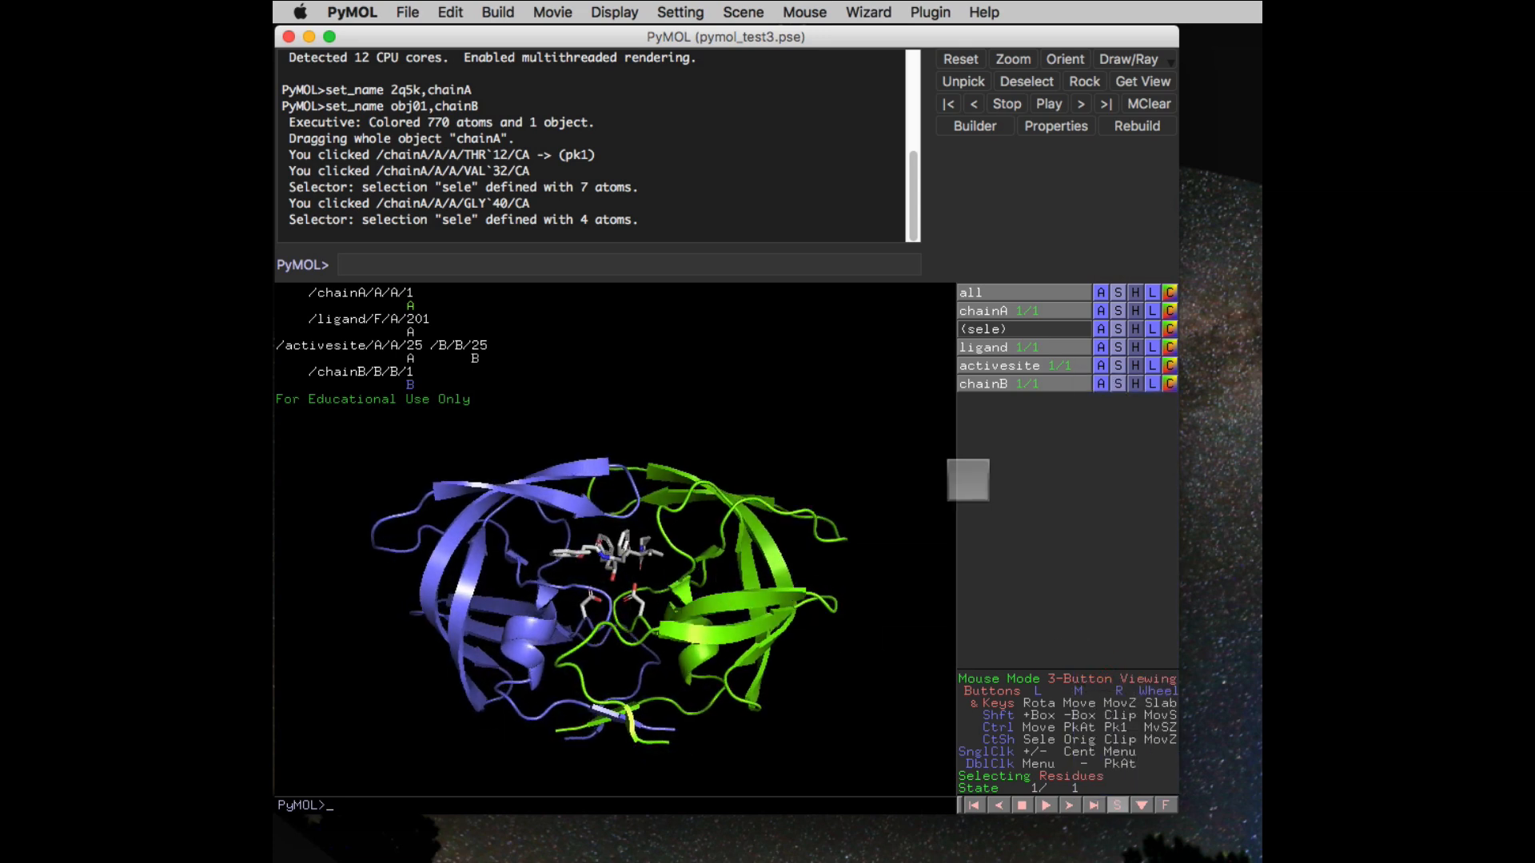
{"action": "left_click", "coordinate": [1135, 366]}
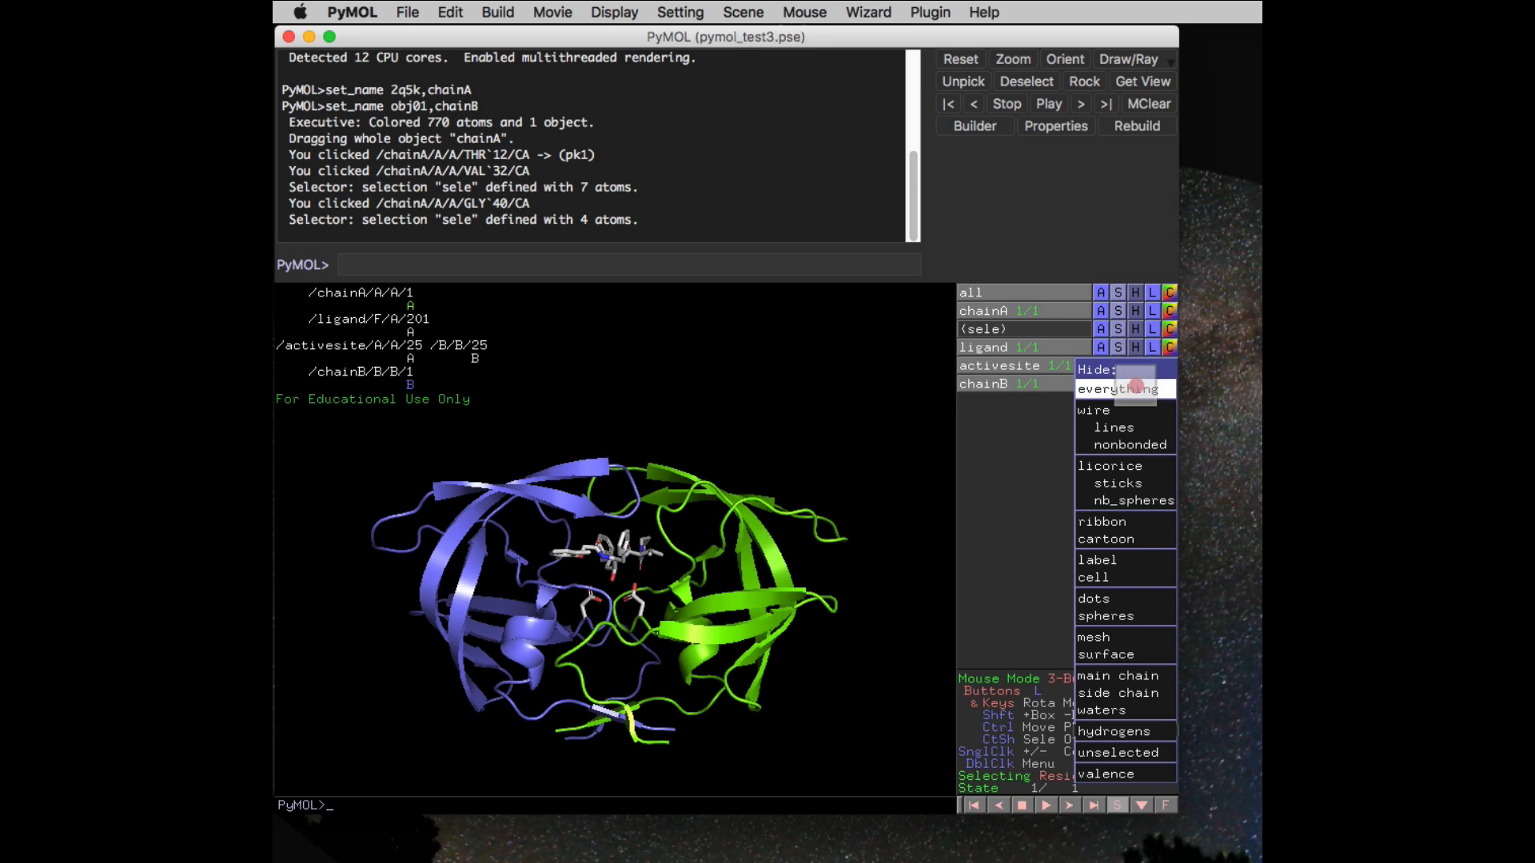
{"action": "left_click", "coordinate": [1115, 400]}
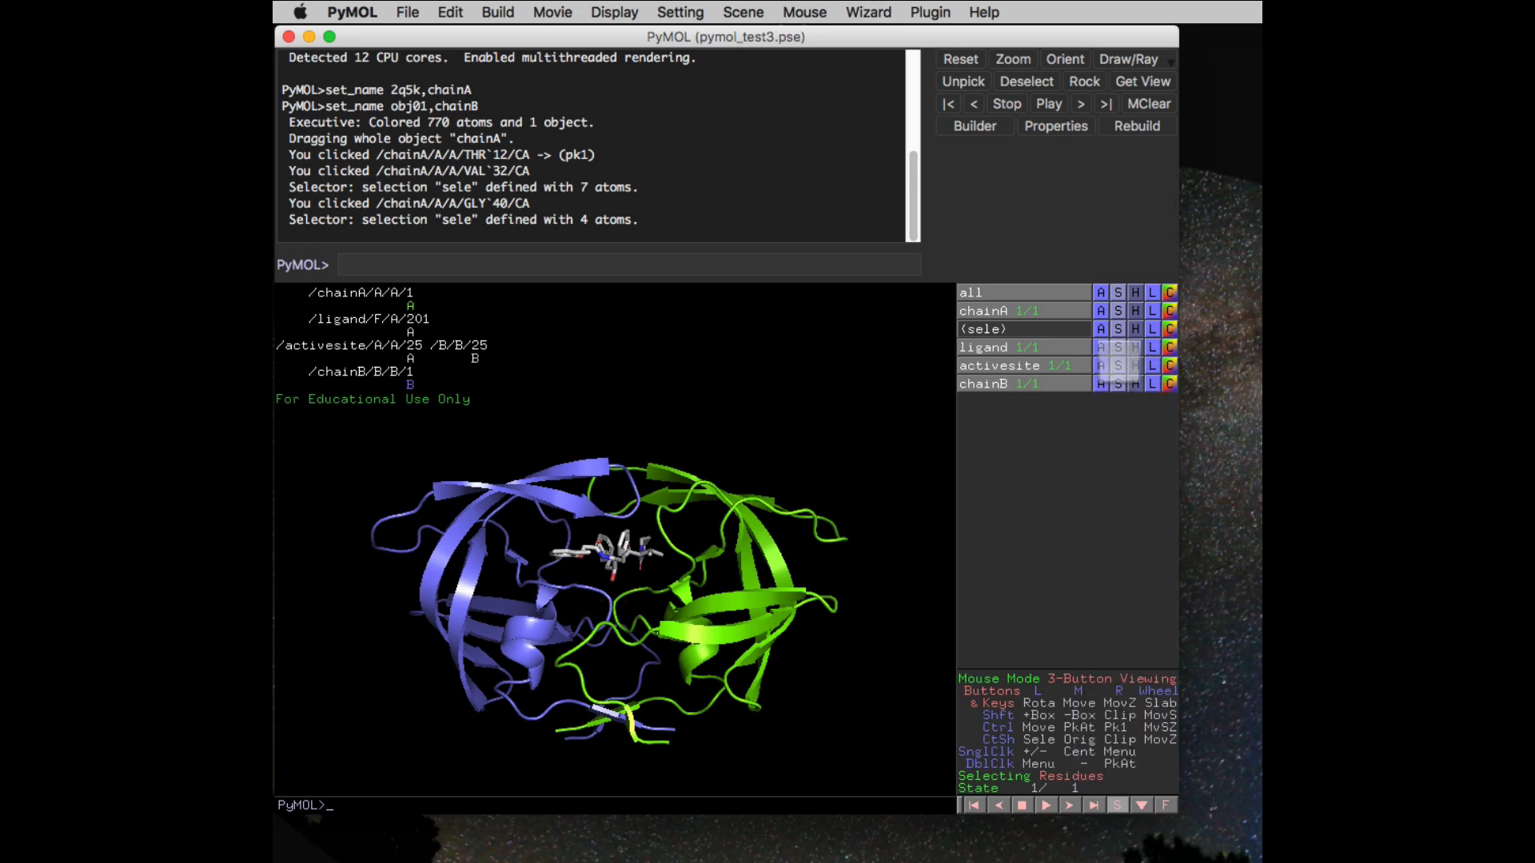
{"action": "left_click", "coordinate": [1135, 347]}
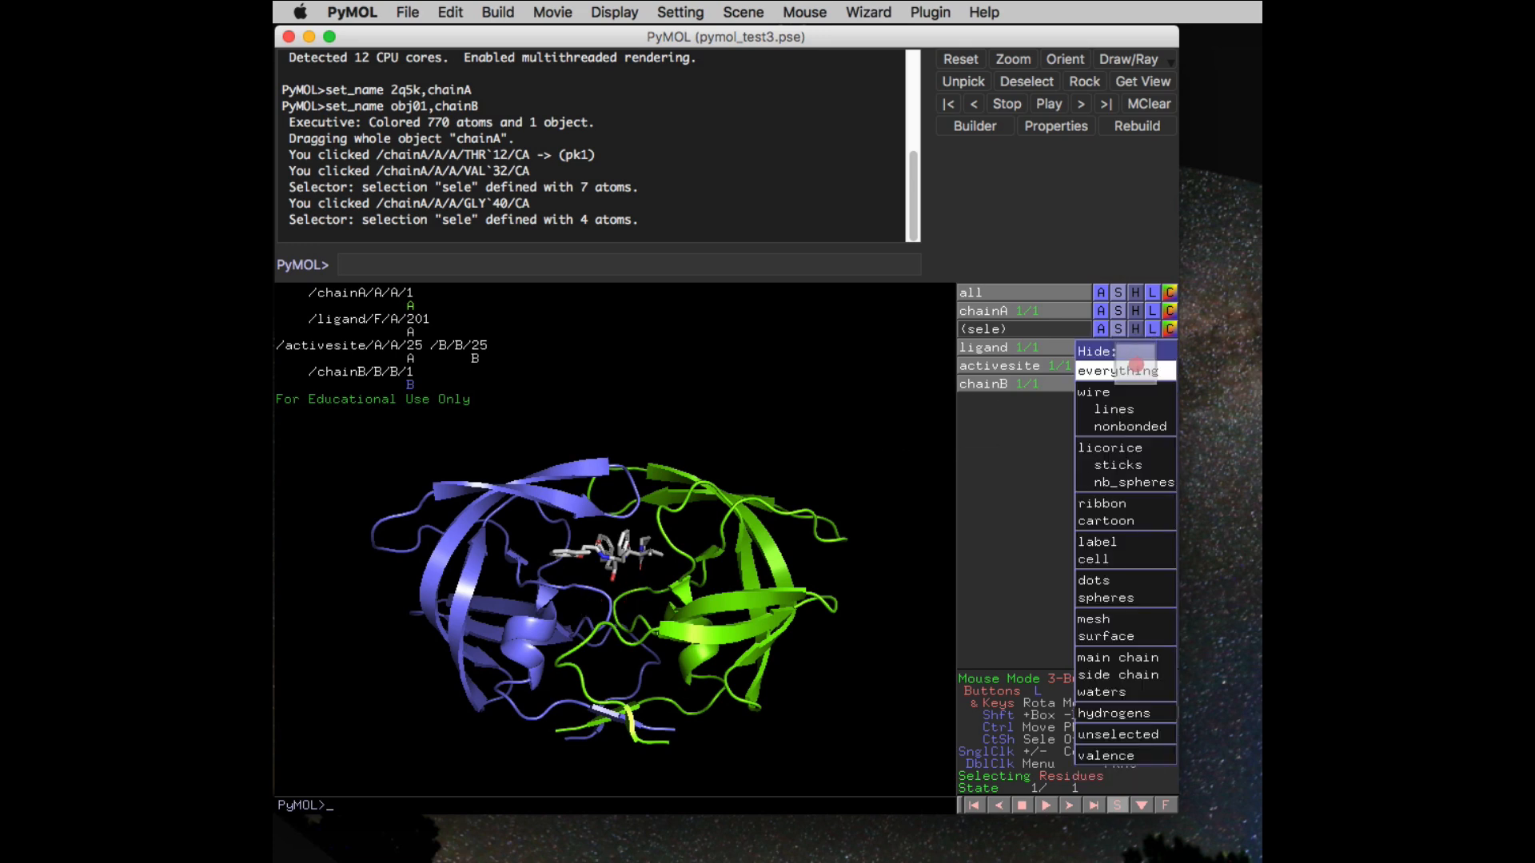
{"action": "left_click", "coordinate": [1114, 344]}
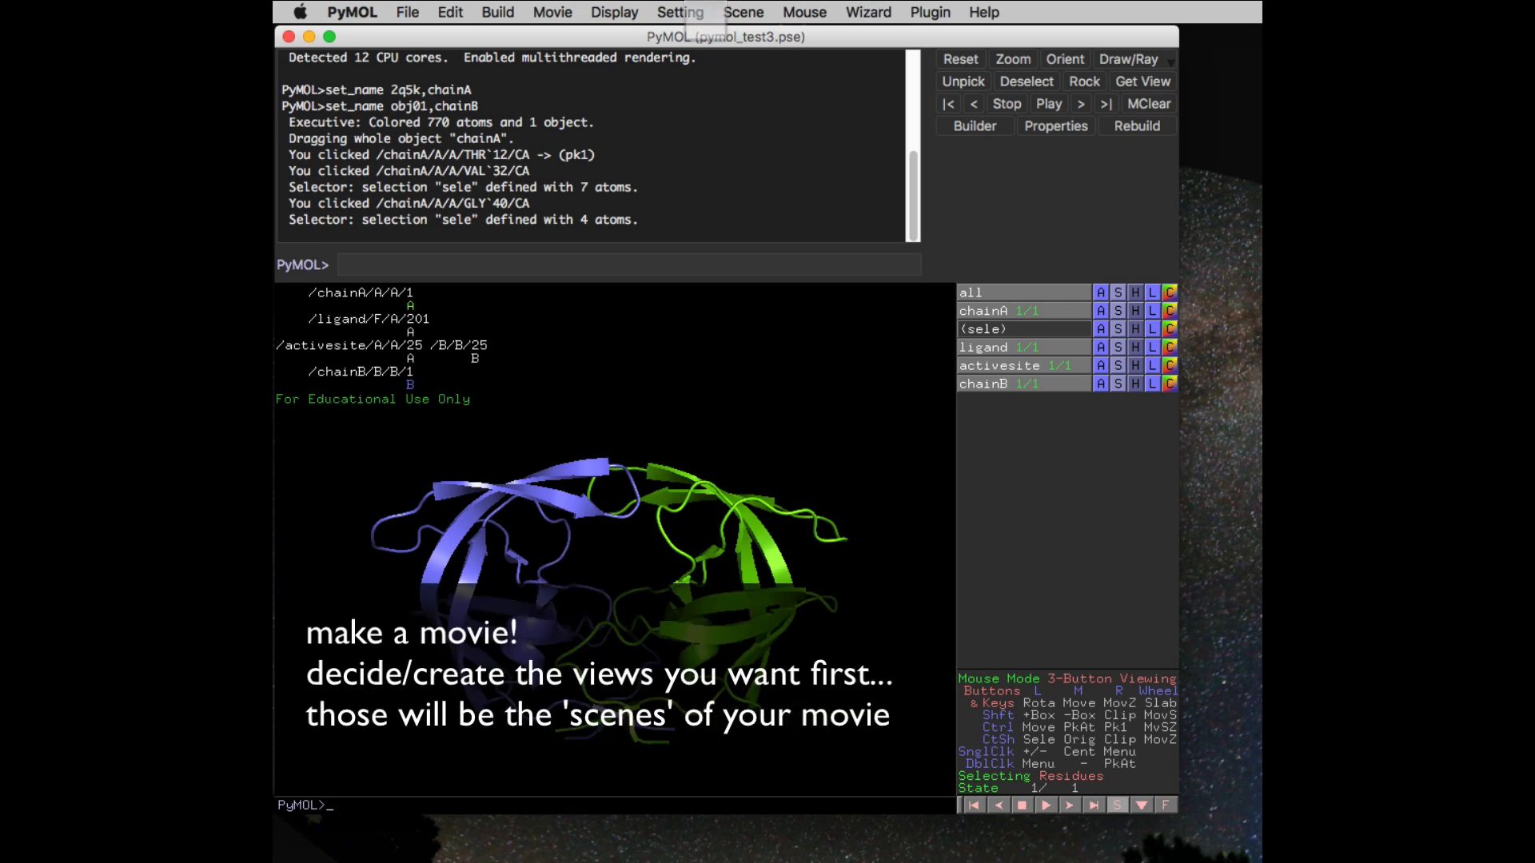
Store the current view of the two cartoon chains as scene F1
{"action": "left_click", "coordinate": [743, 12]}
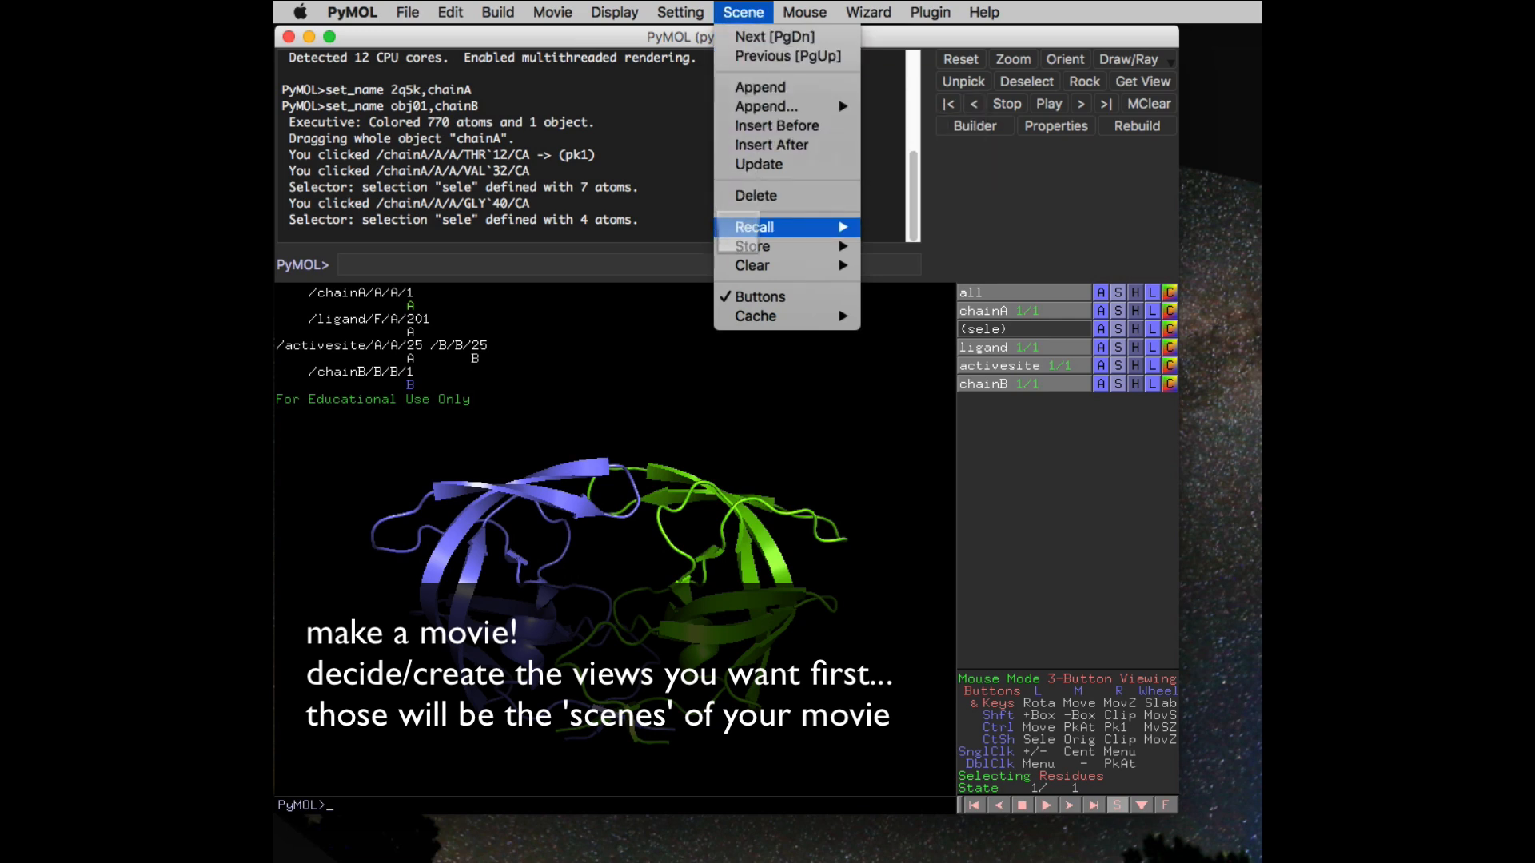
{"action": "mouse_move", "coordinate": [755, 246]}
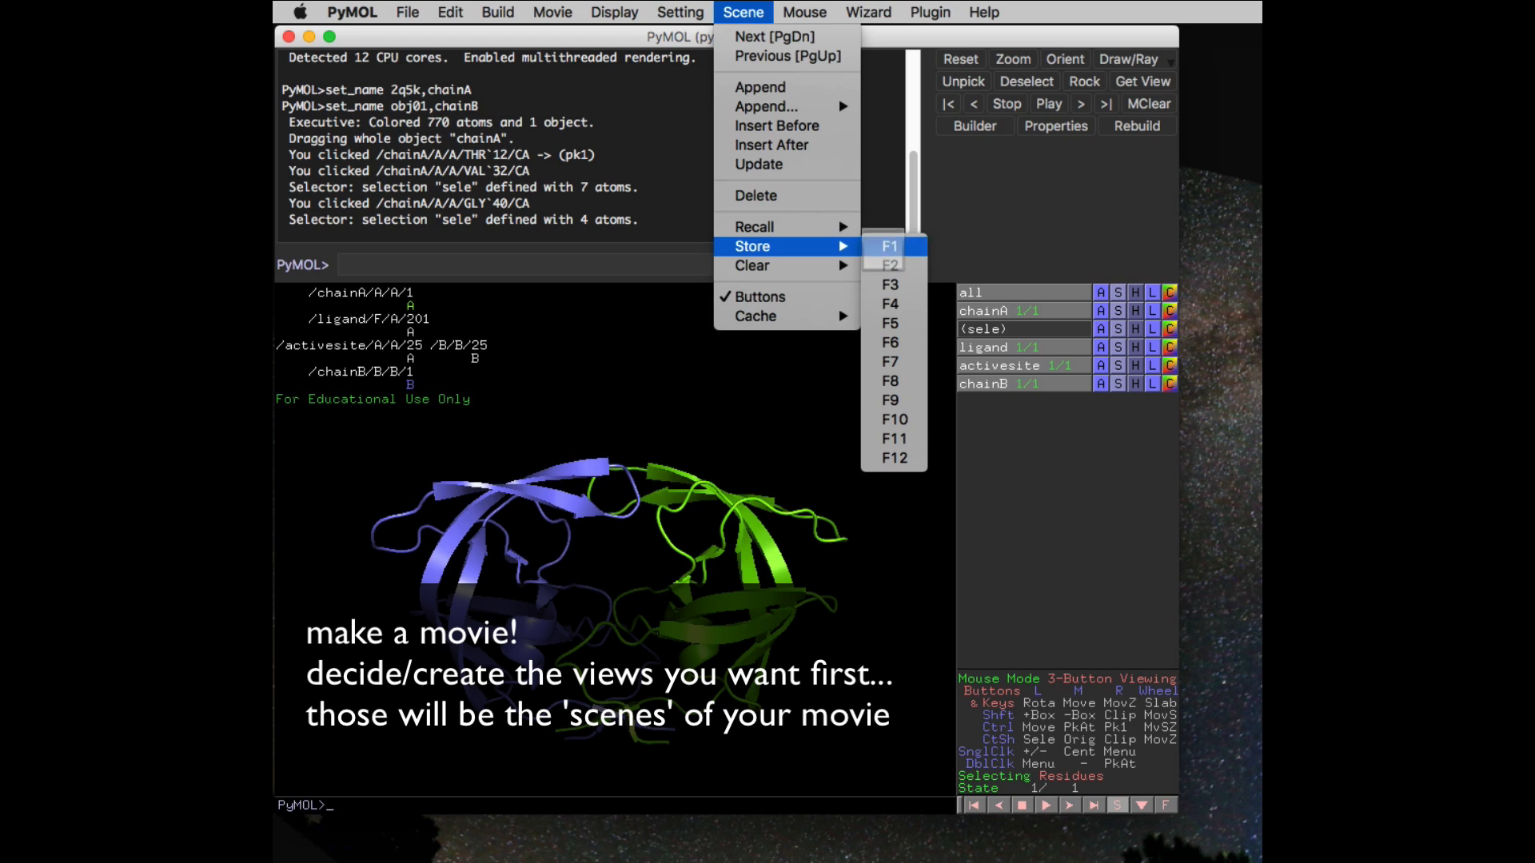
{"action": "left_click", "coordinate": [887, 246]}
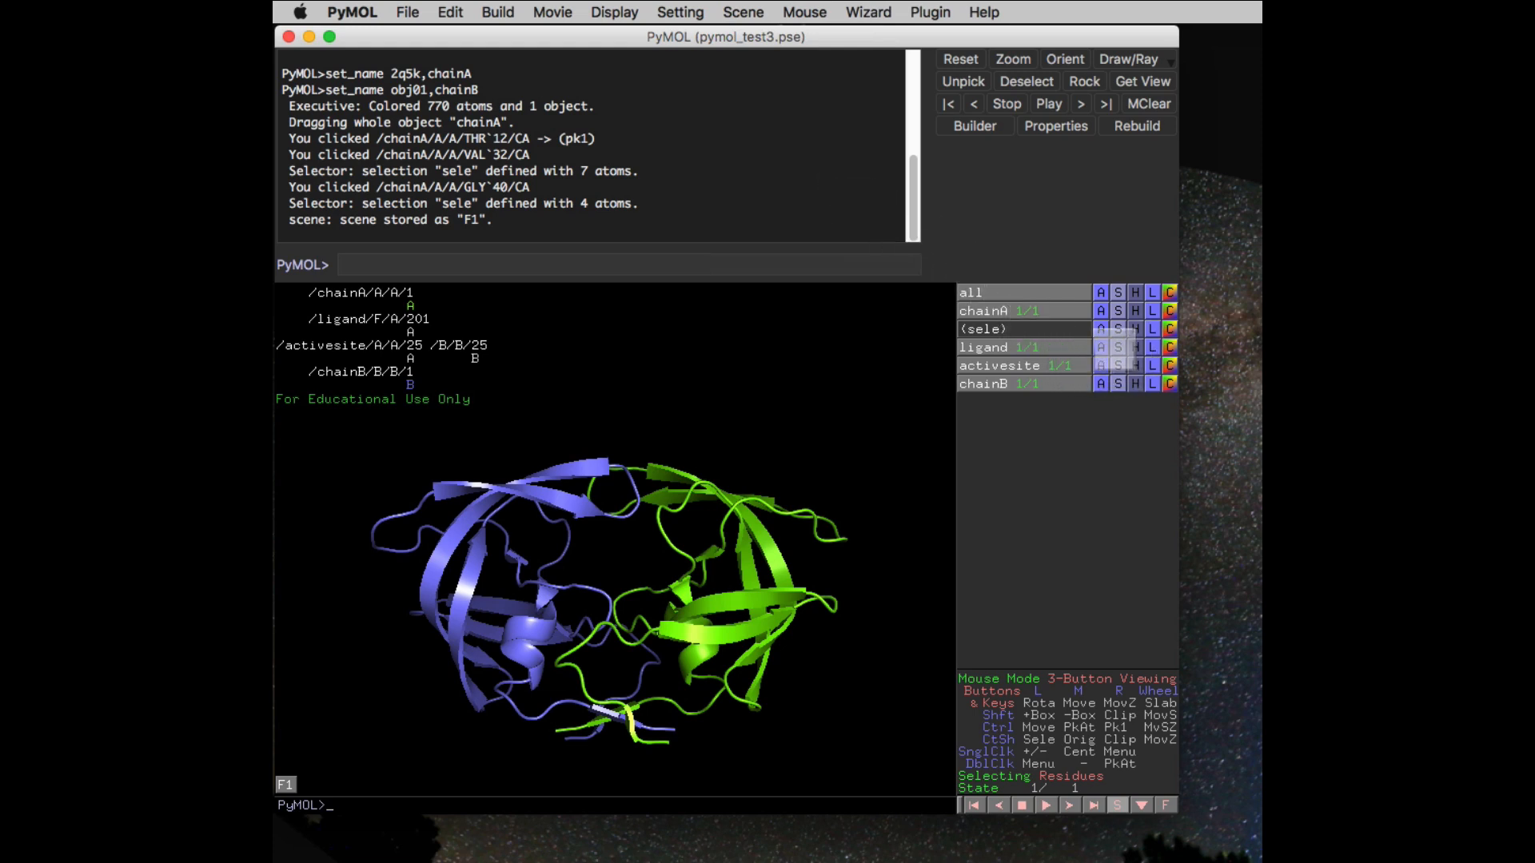
Show the ligand object as sticks and store this view as scene F2
{"action": "left_click", "coordinate": [1118, 348]}
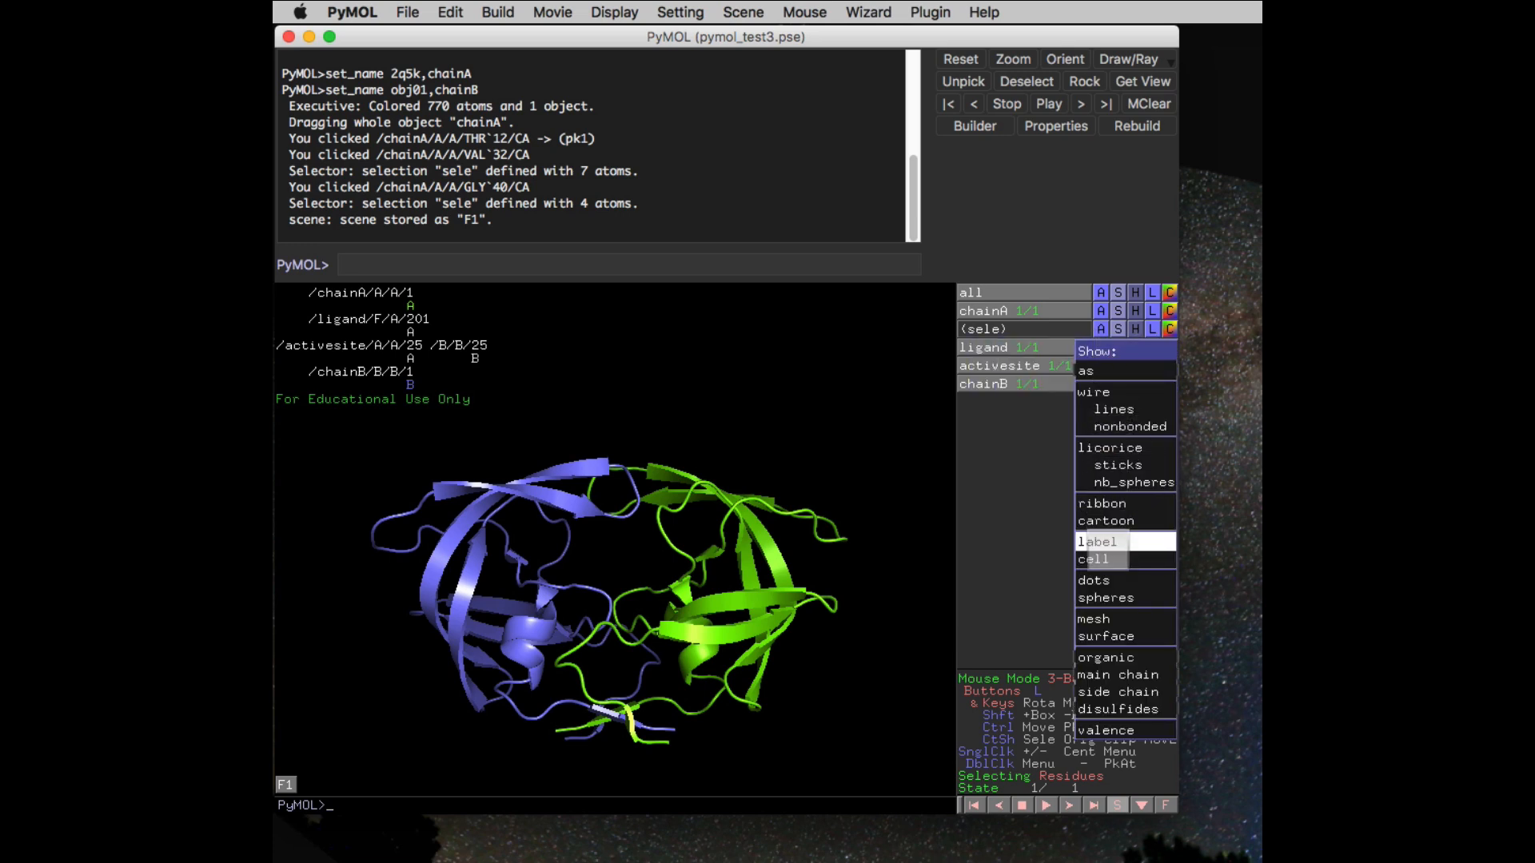
{"action": "left_click", "coordinate": [1105, 466]}
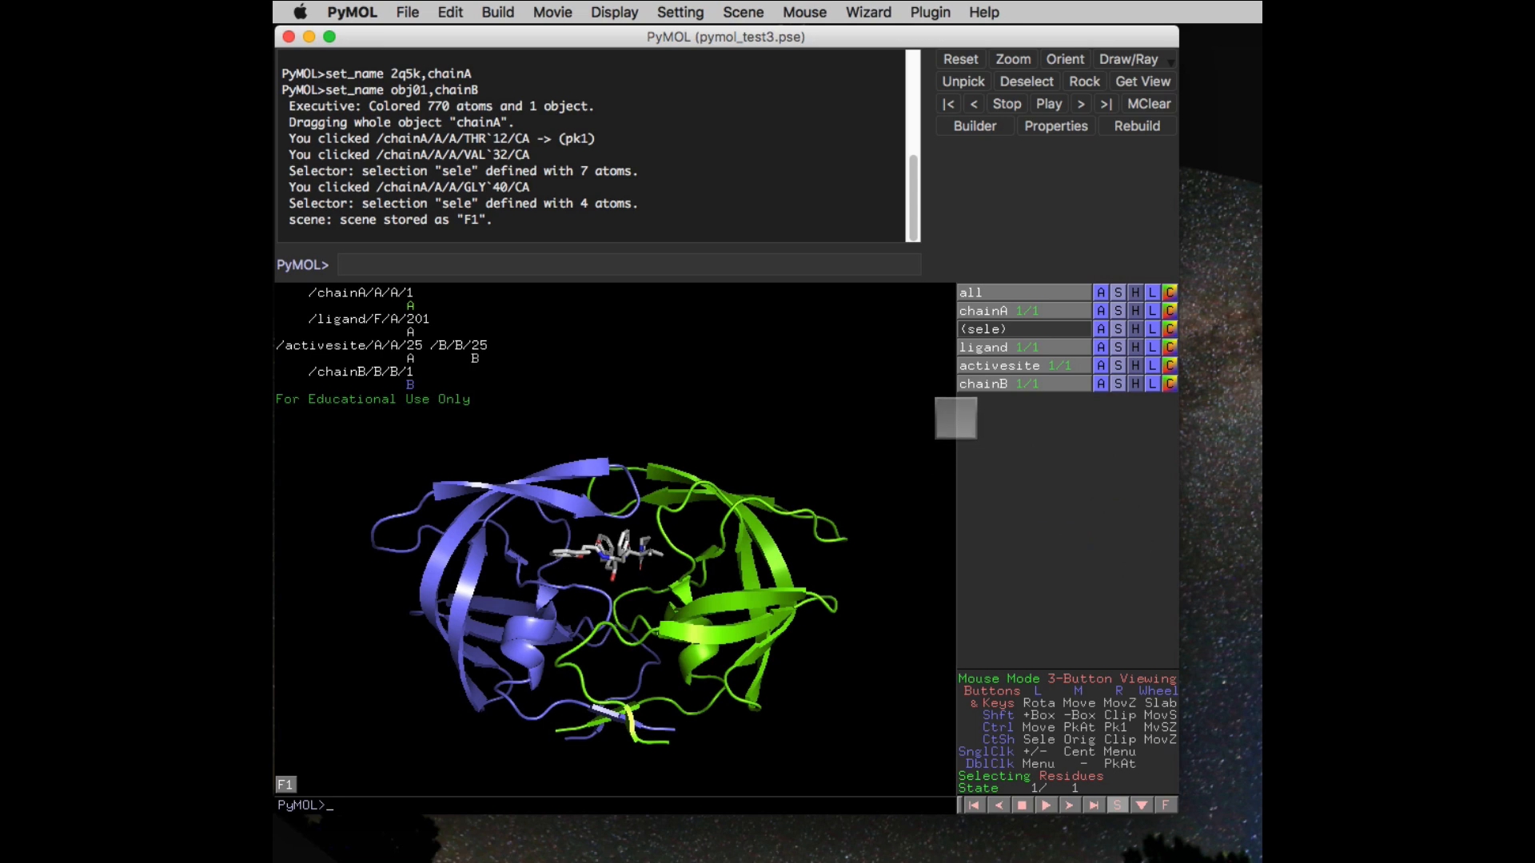
{"action": "left_click", "coordinate": [743, 12]}
{"action": "mouse_move", "coordinate": [799, 246]}
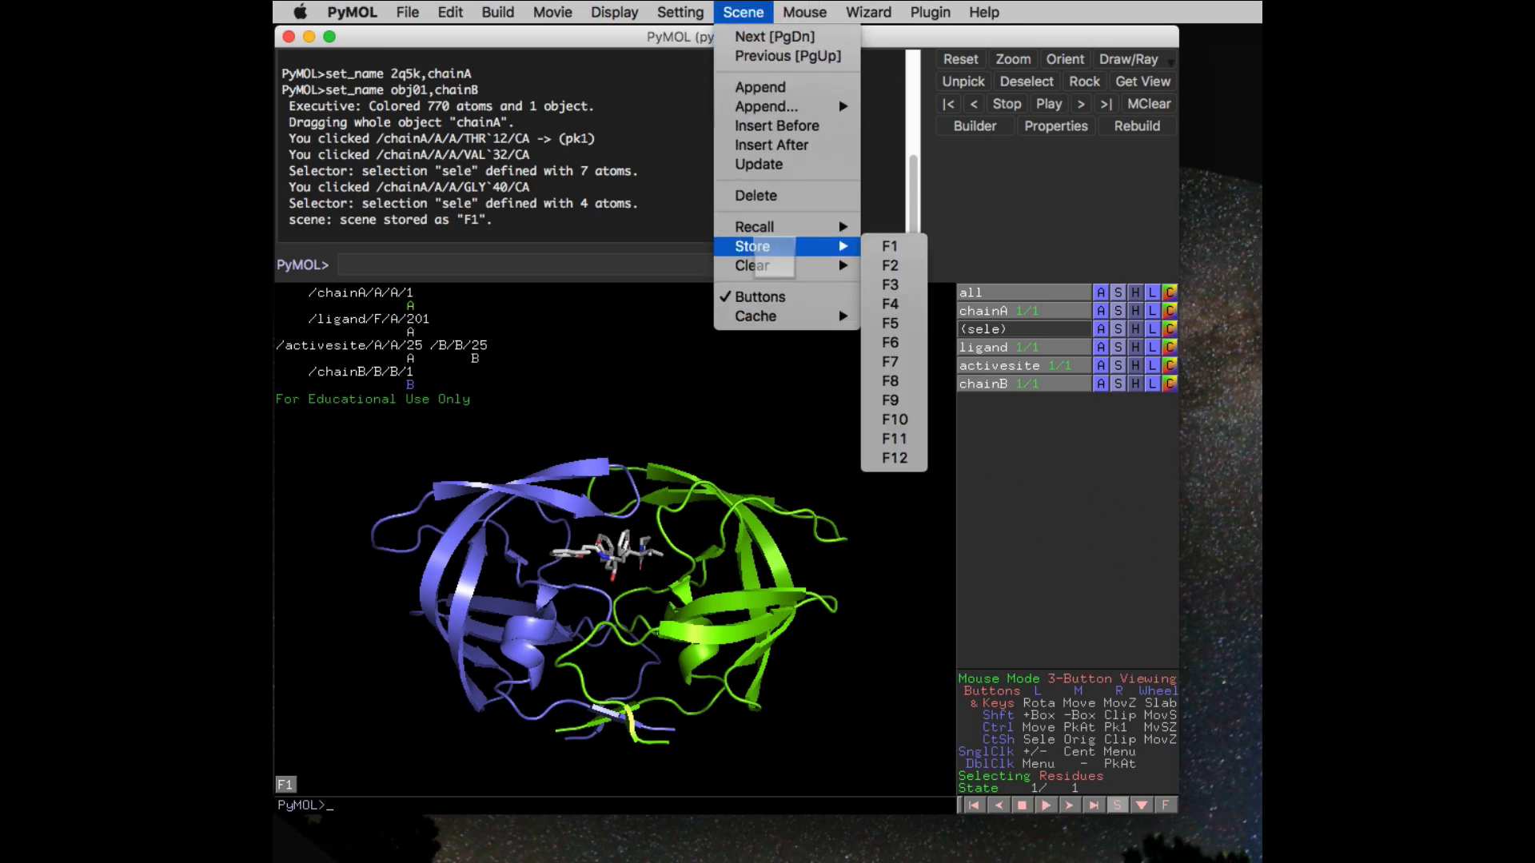
{"action": "left_click", "coordinate": [890, 266]}
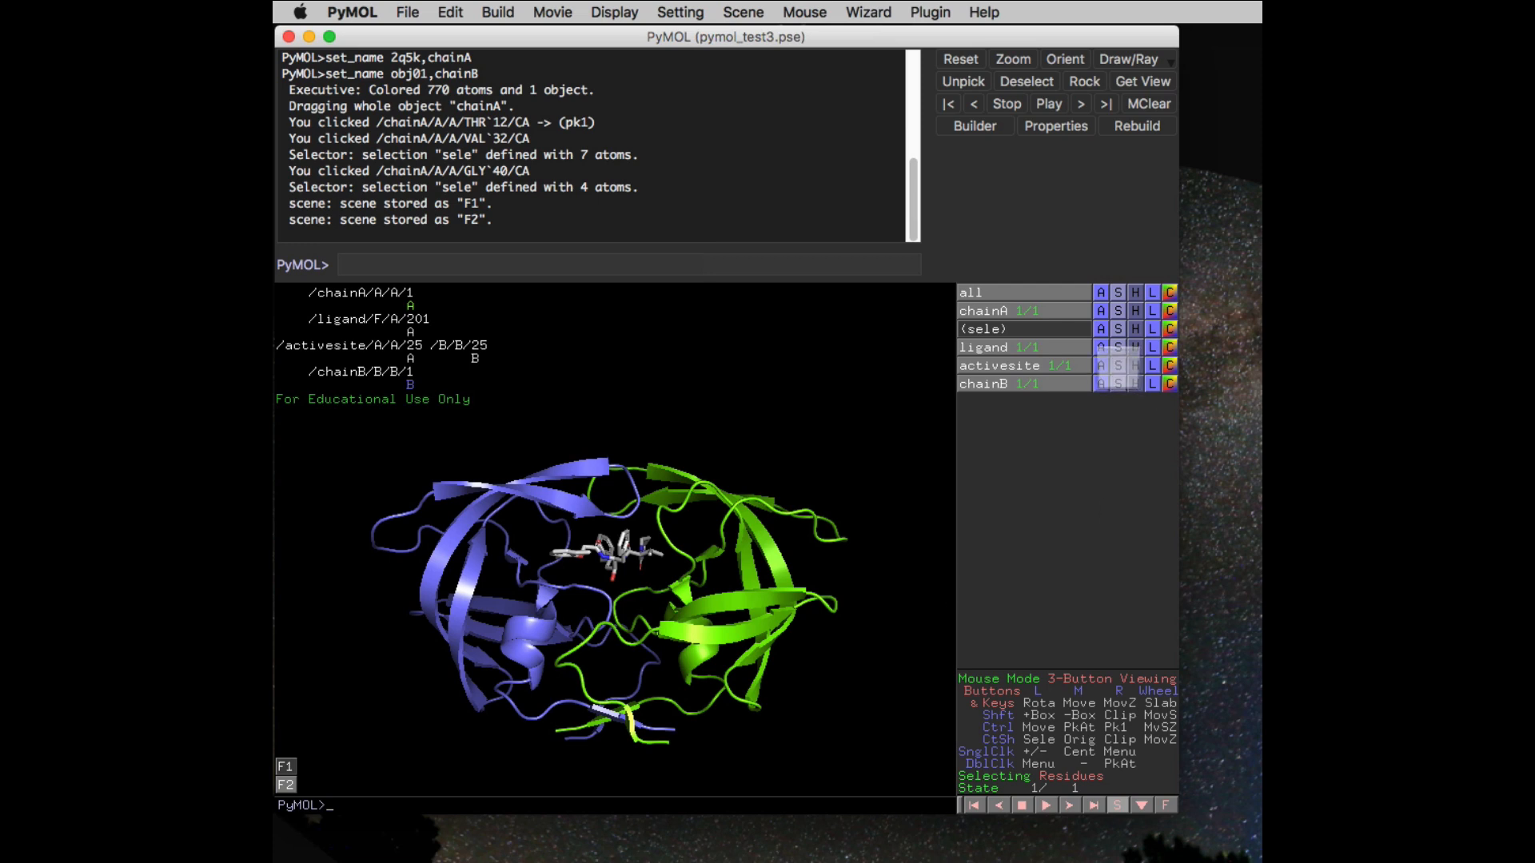
Show the activesite object as sticks along with the ligand
{"action": "left_click", "coordinate": [1117, 366]}
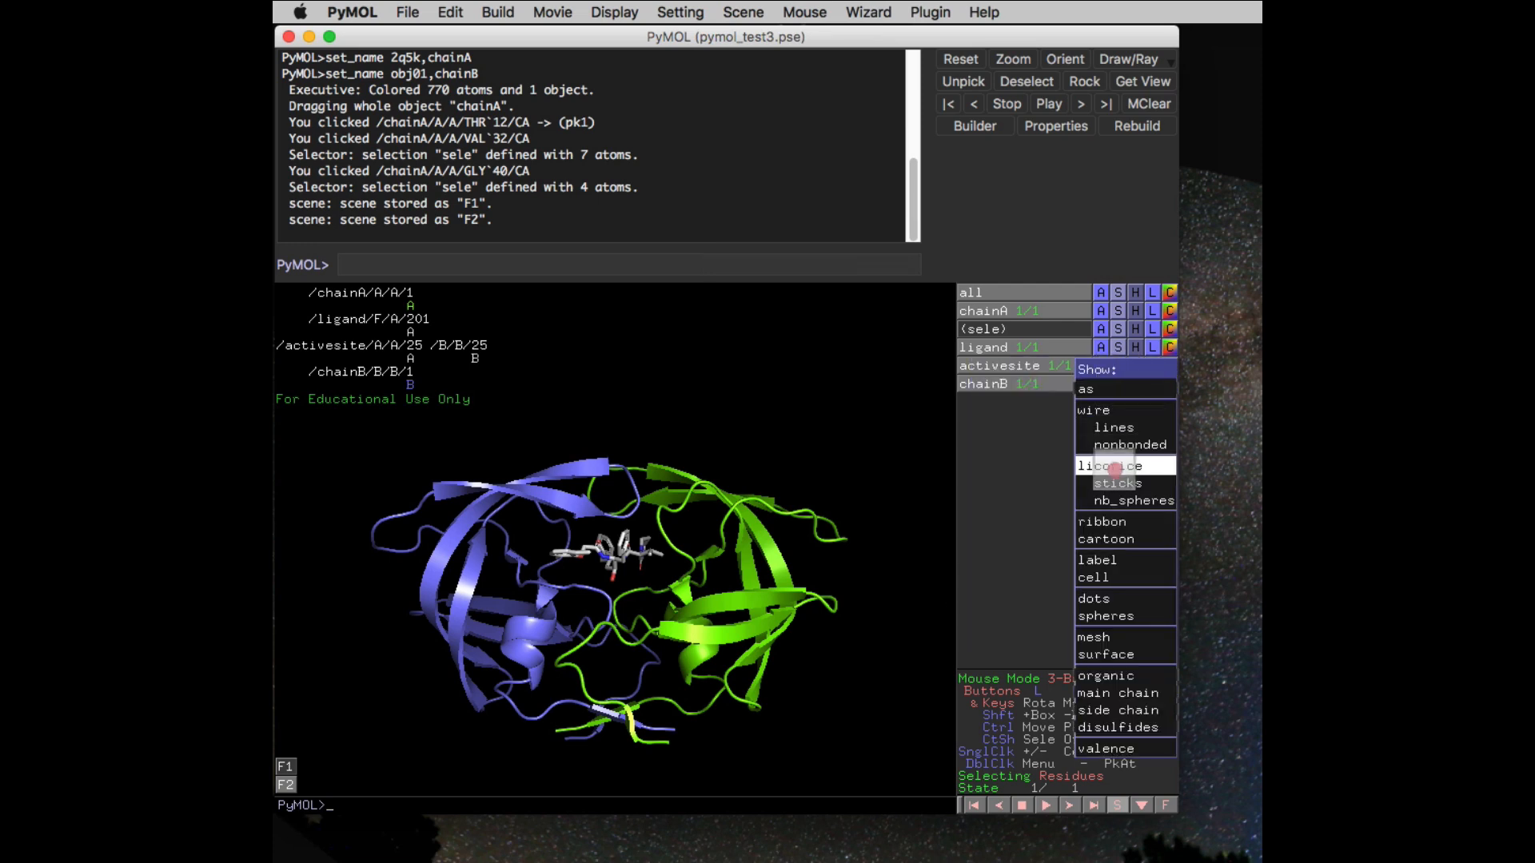
{"action": "left_click", "coordinate": [1114, 484]}
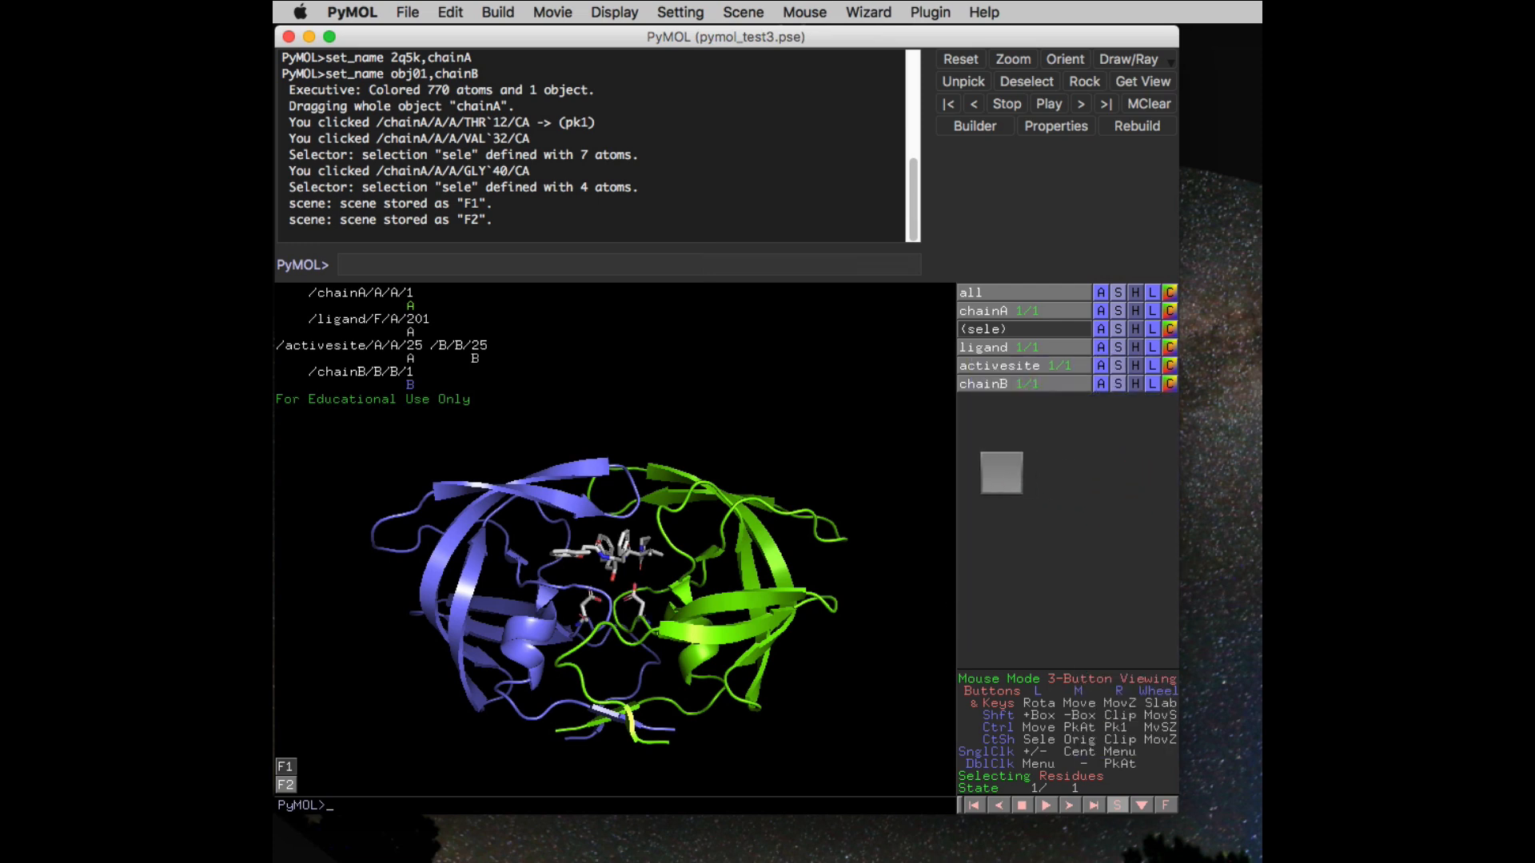
{"action": "left_click", "coordinate": [743, 12]}
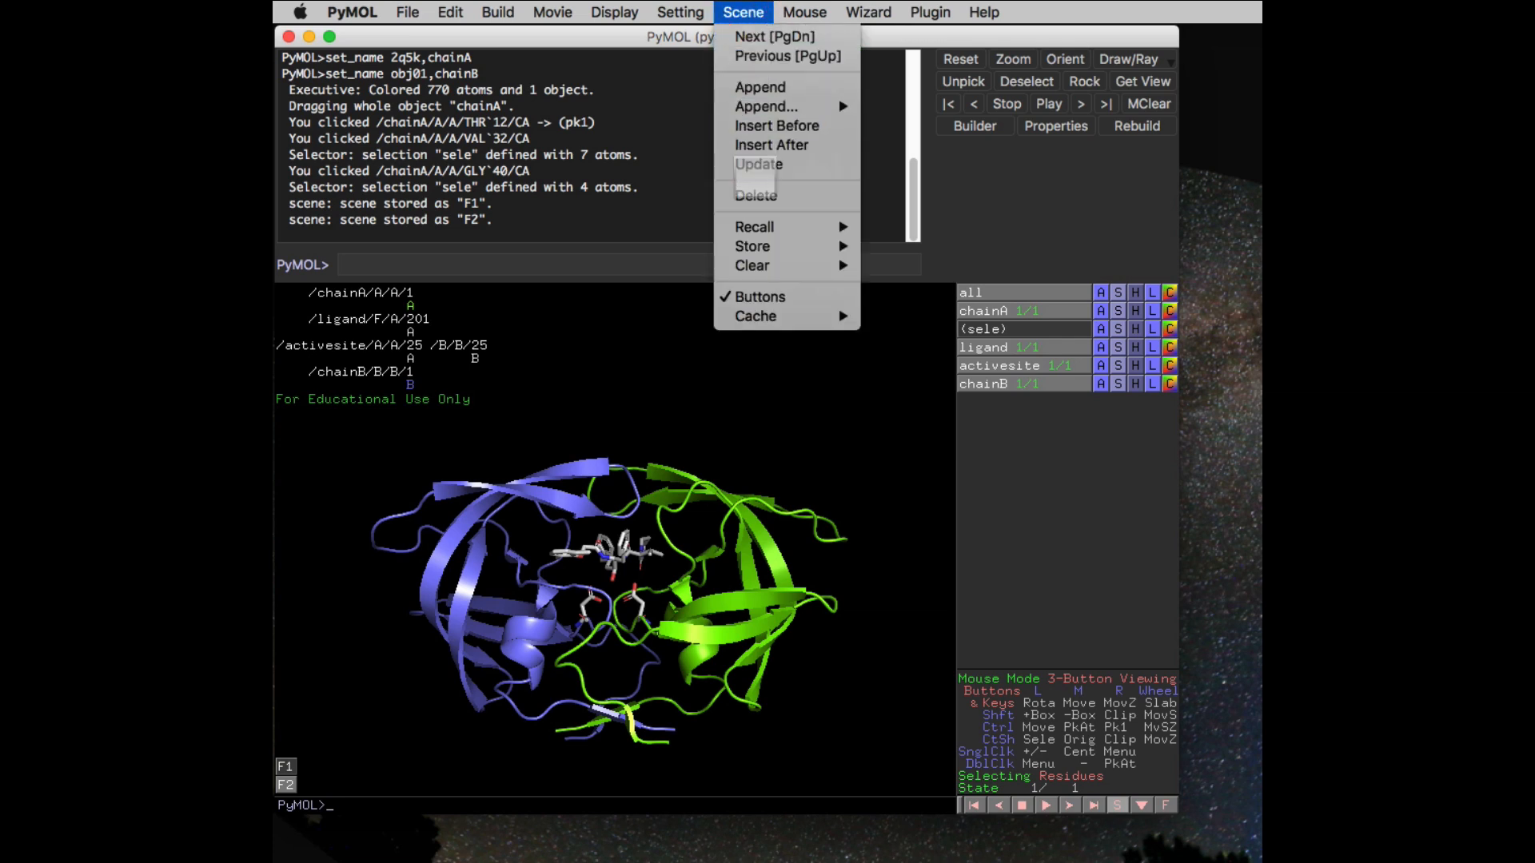
{"action": "mouse_move", "coordinate": [759, 106]}
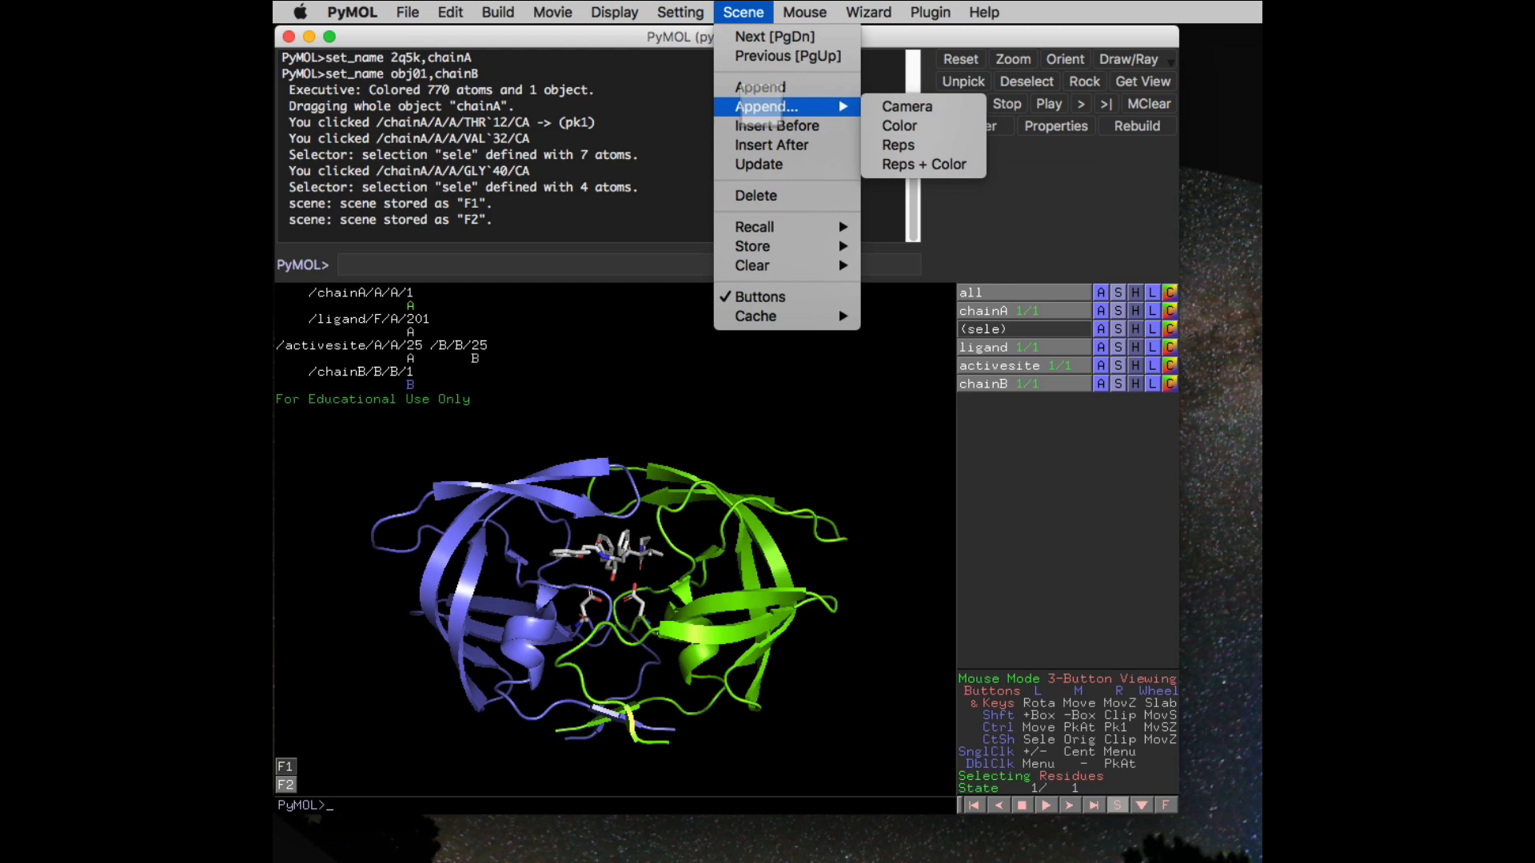
{"action": "mouse_move", "coordinate": [857, 16]}
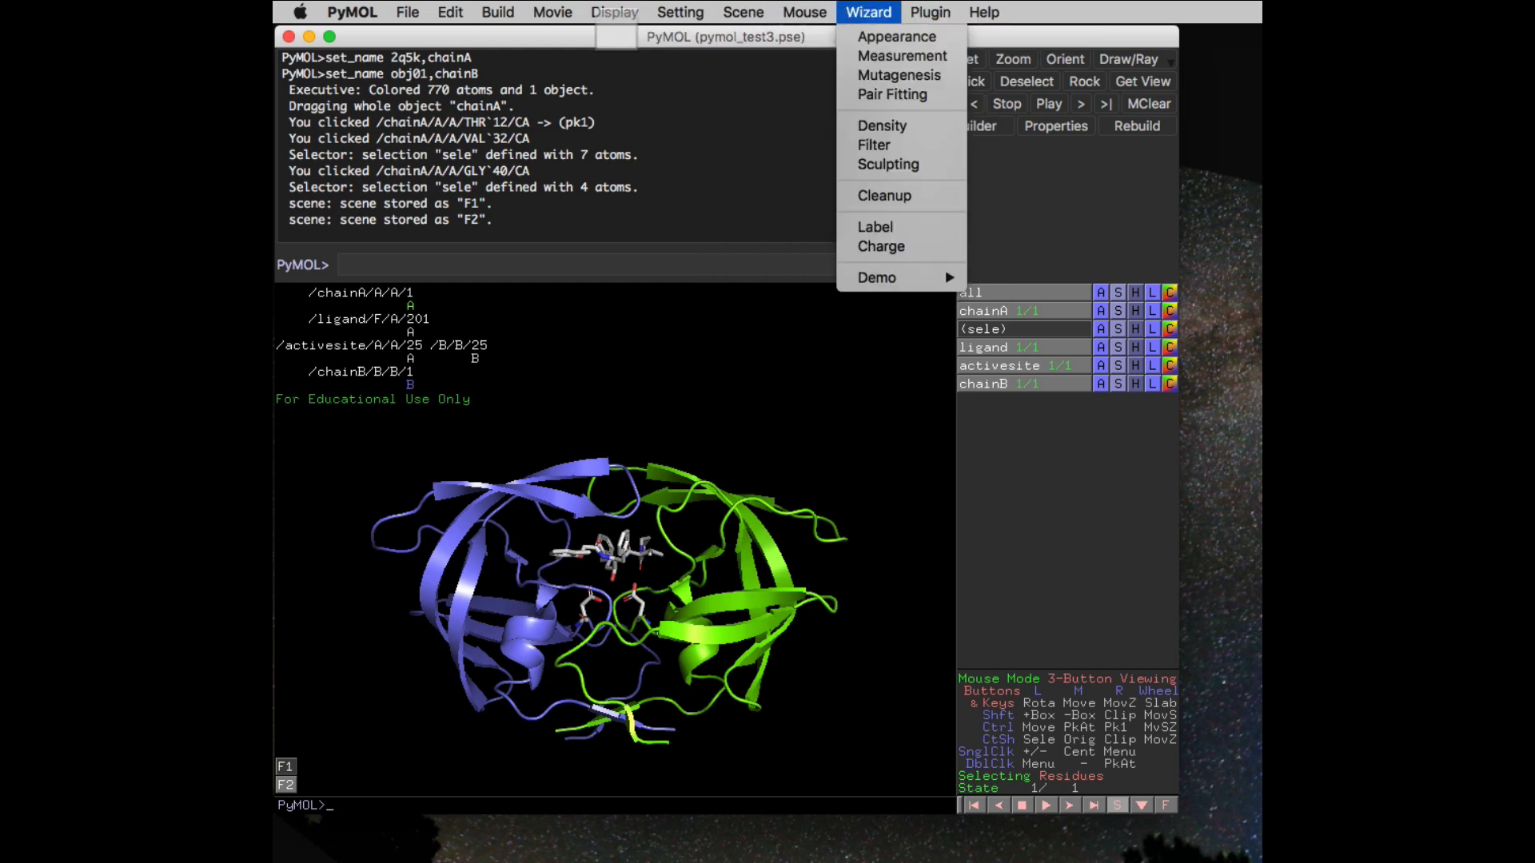
{"action": "left_click", "coordinate": [699, 345]}
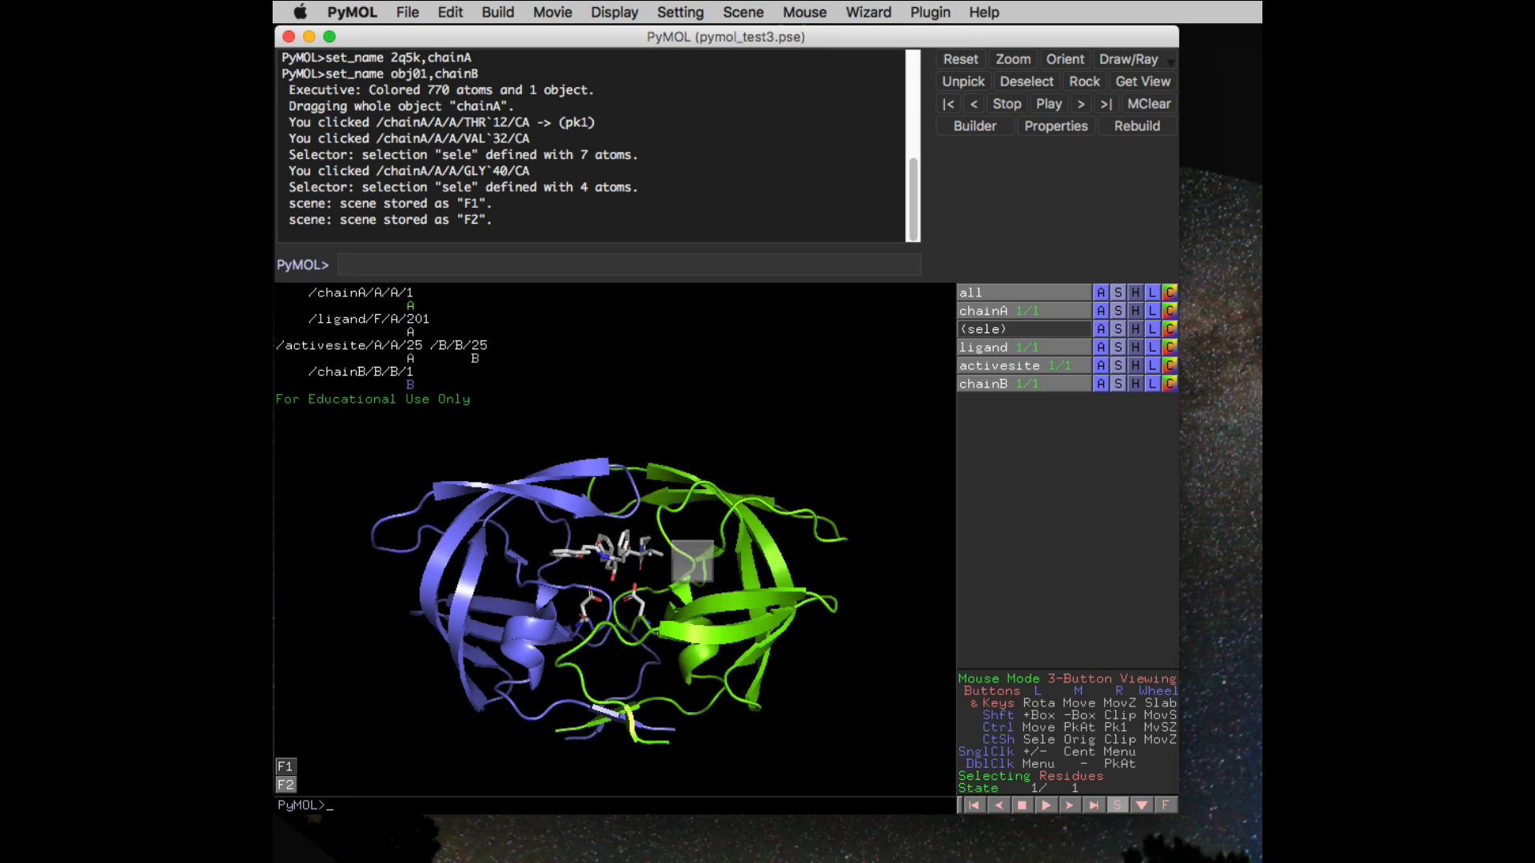
Frame a close-up of the ligand and active-site residues and store it as scene F4
{"action": "right_click_drag", "start_coordinate": [691, 557], "coordinate": [702, 862]}
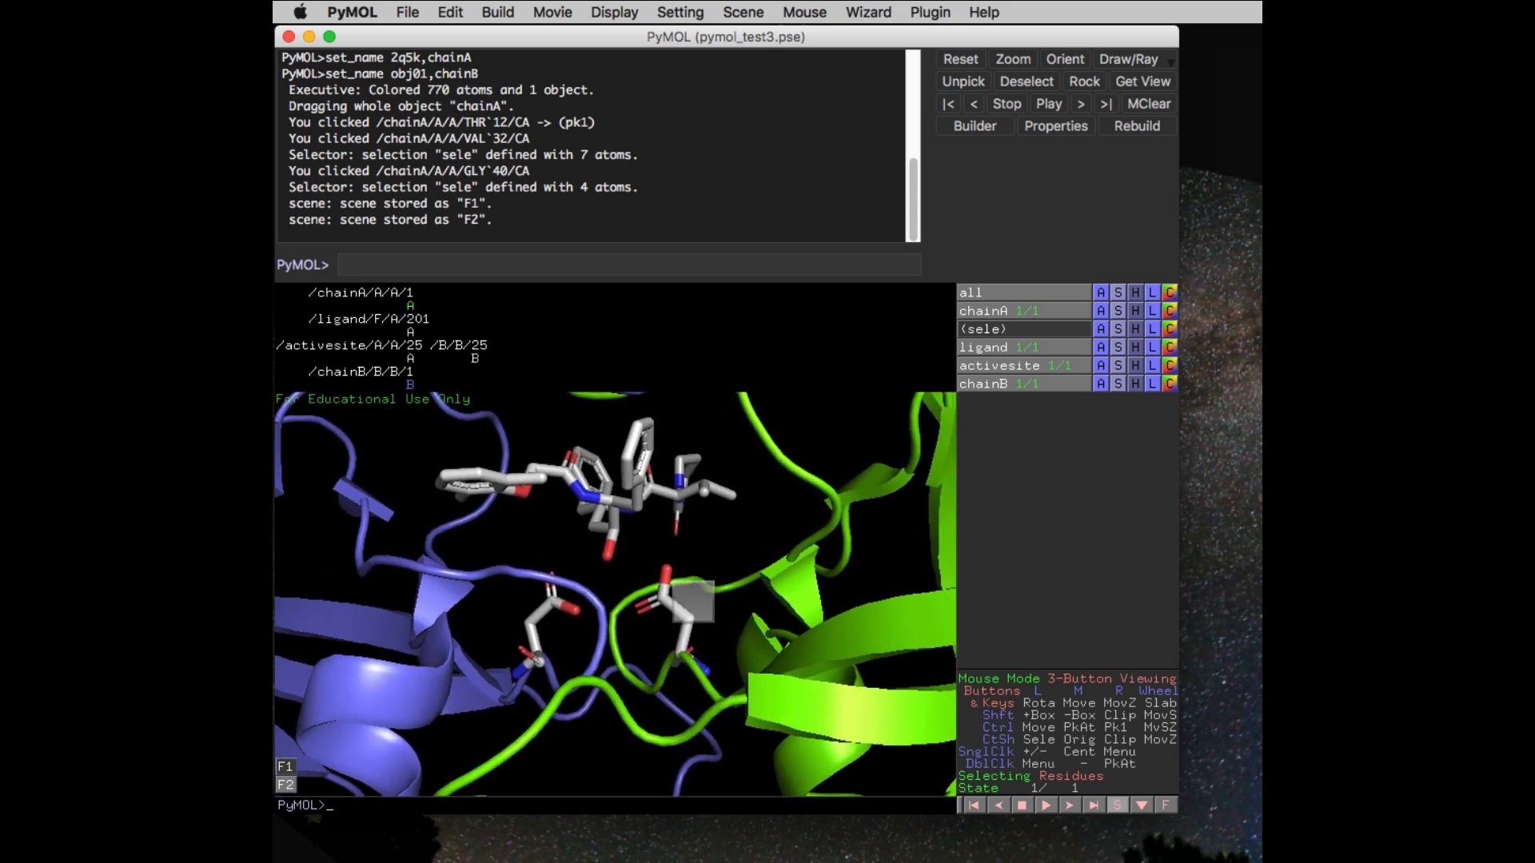
{"action": "middle_click_drag", "start_coordinate": [694, 603], "coordinate": [690, 638]}
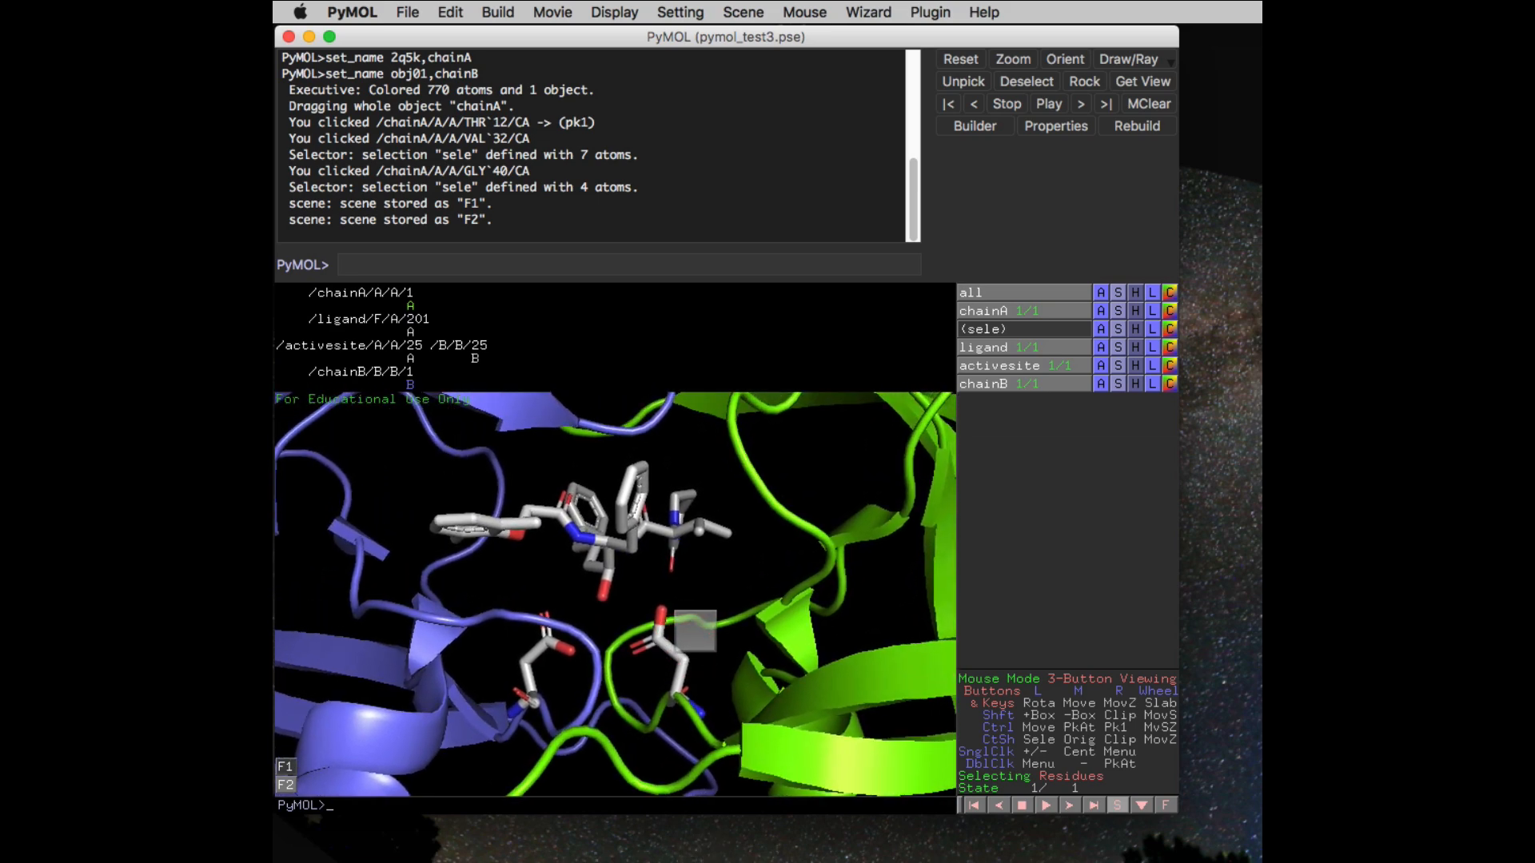
{"action": "right_click_drag", "start_coordinate": [697, 634], "coordinate": [710, 733]}
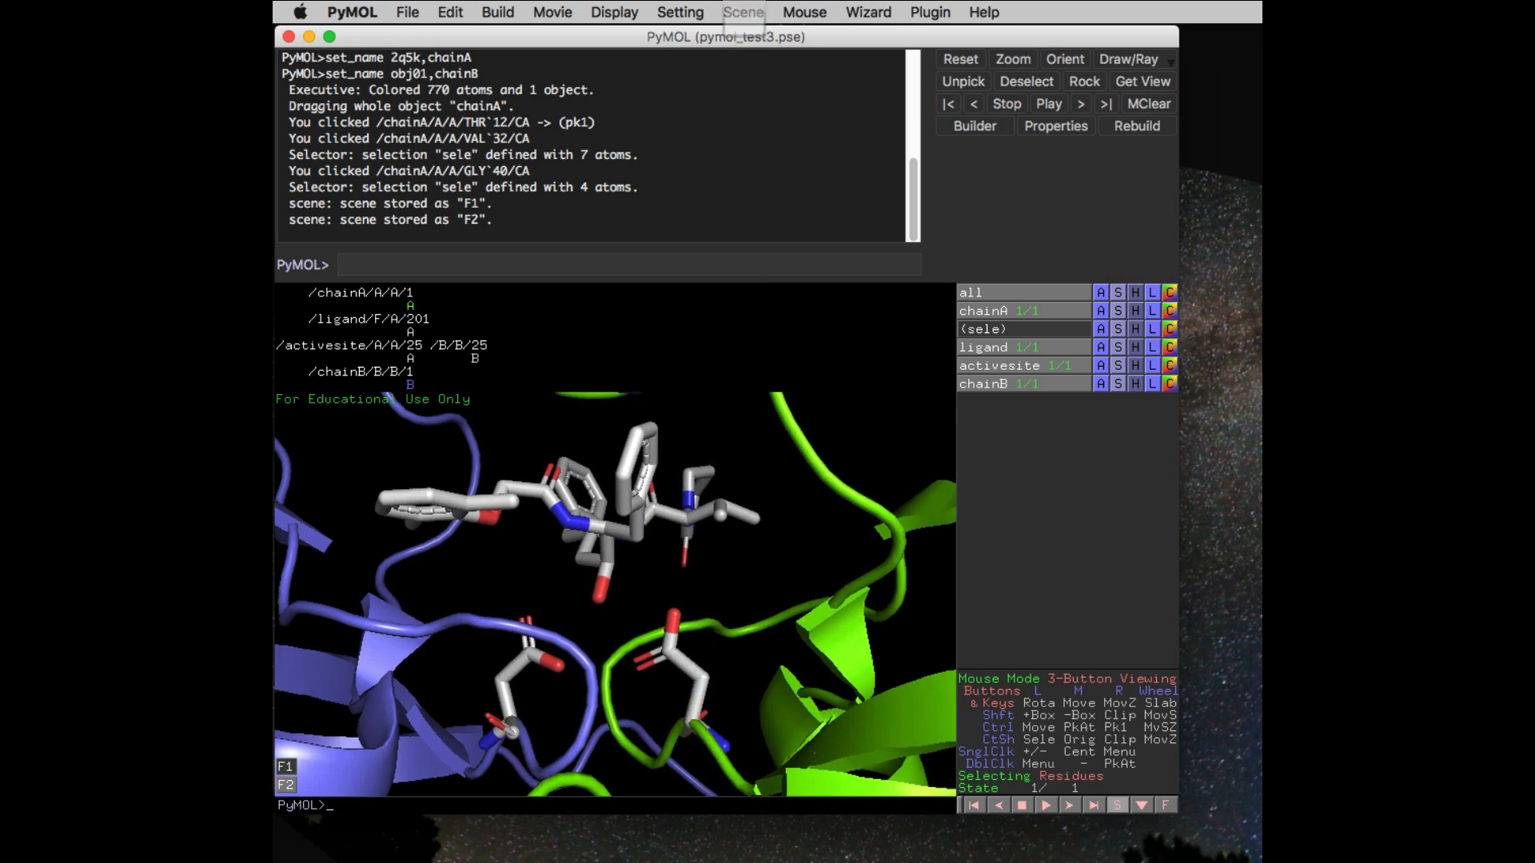
{"action": "left_click", "coordinate": [743, 12]}
{"action": "mouse_move", "coordinate": [800, 246]}
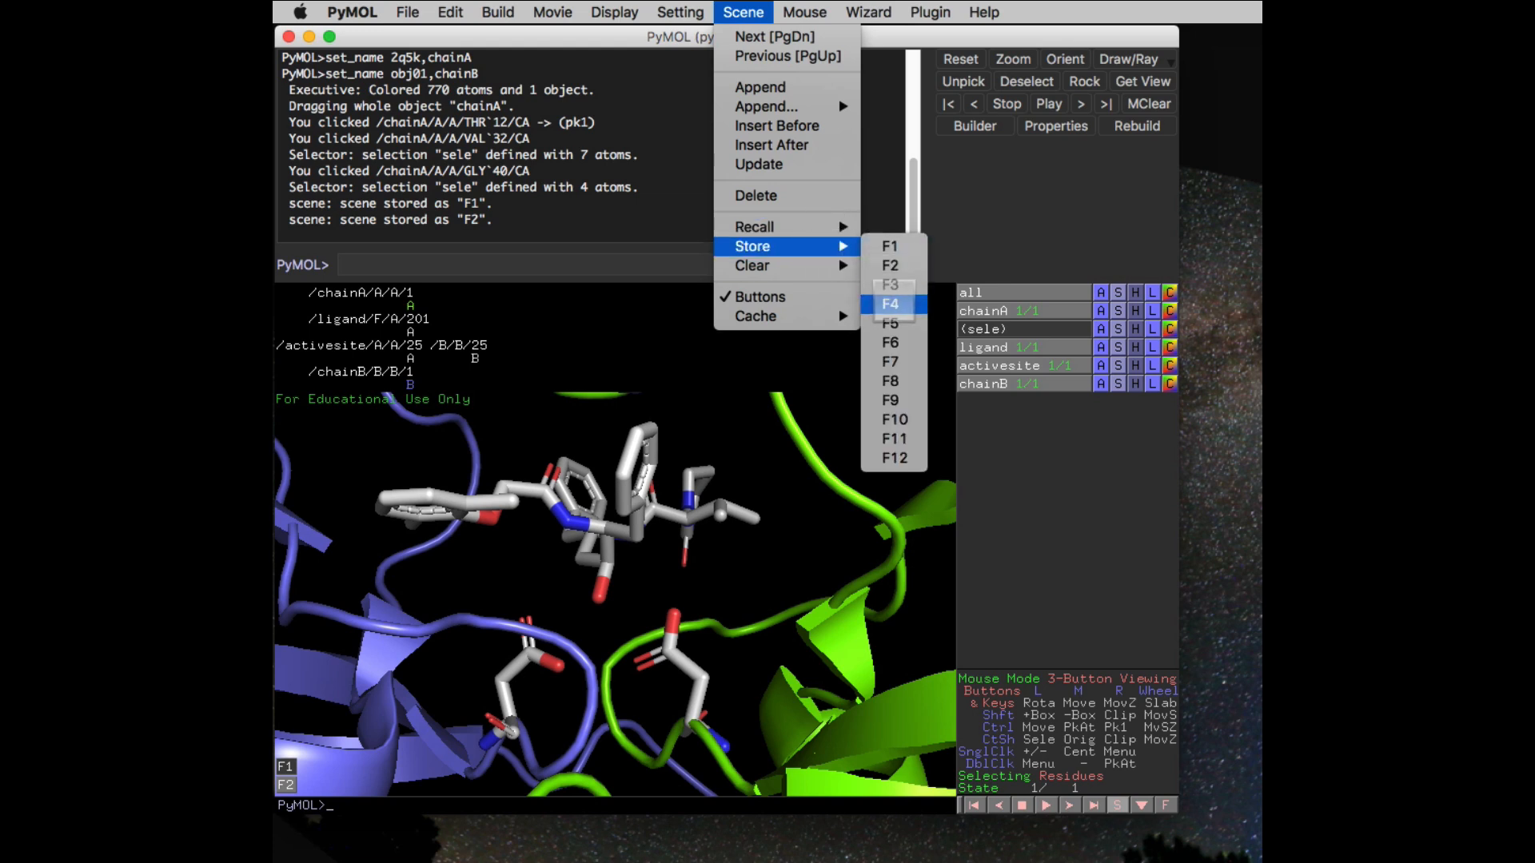
{"action": "left_click", "coordinate": [890, 303]}
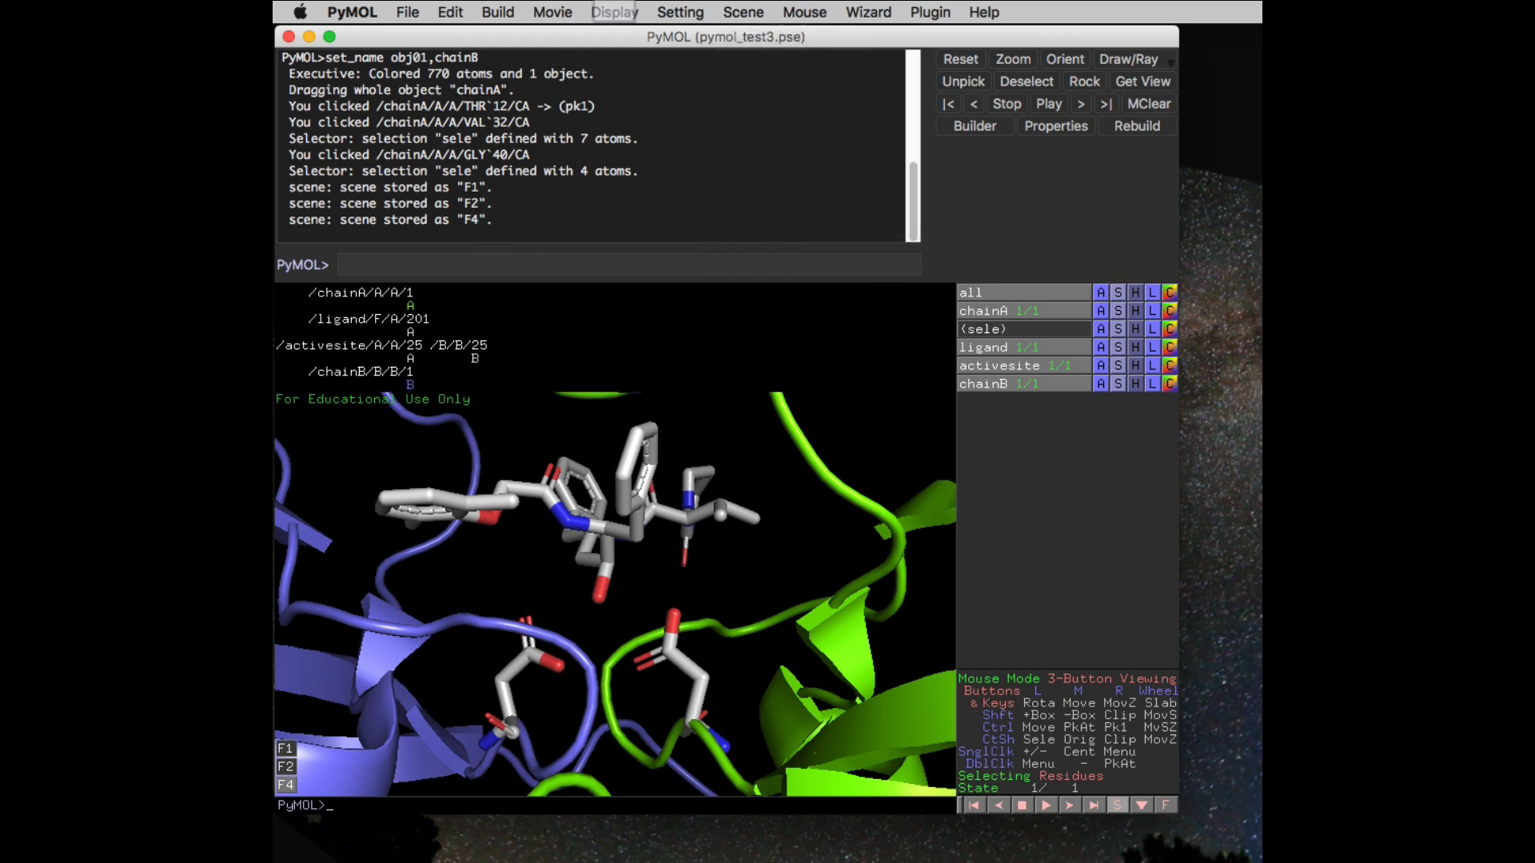
Store the same close-up of the ligand and active site as scene F3
{"action": "left_click", "coordinate": [614, 12]}
{"action": "mouse_move", "coordinate": [680, 12]}
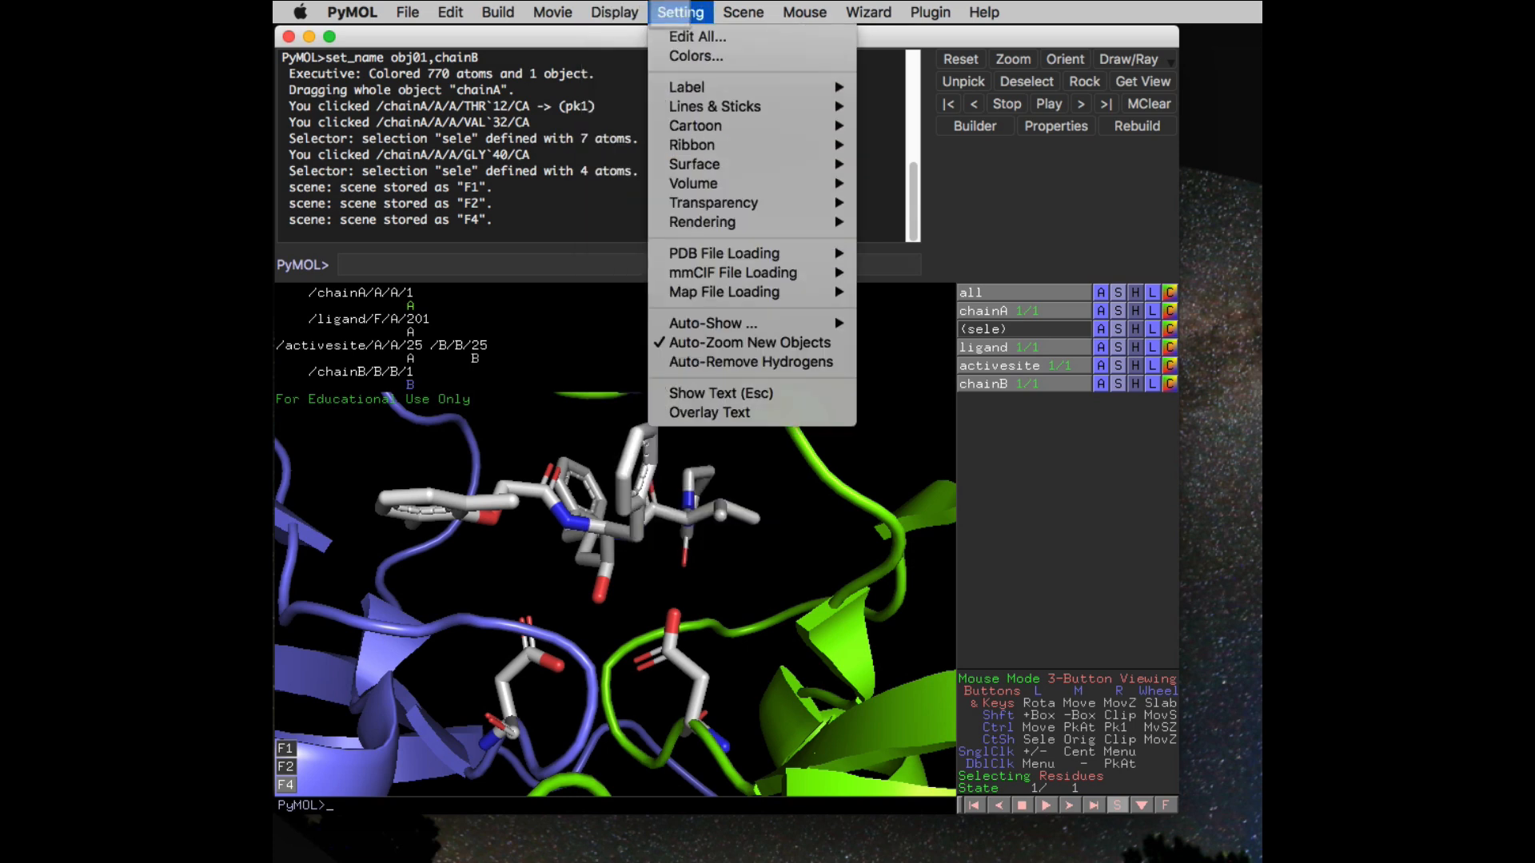
{"action": "mouse_move", "coordinate": [744, 12]}
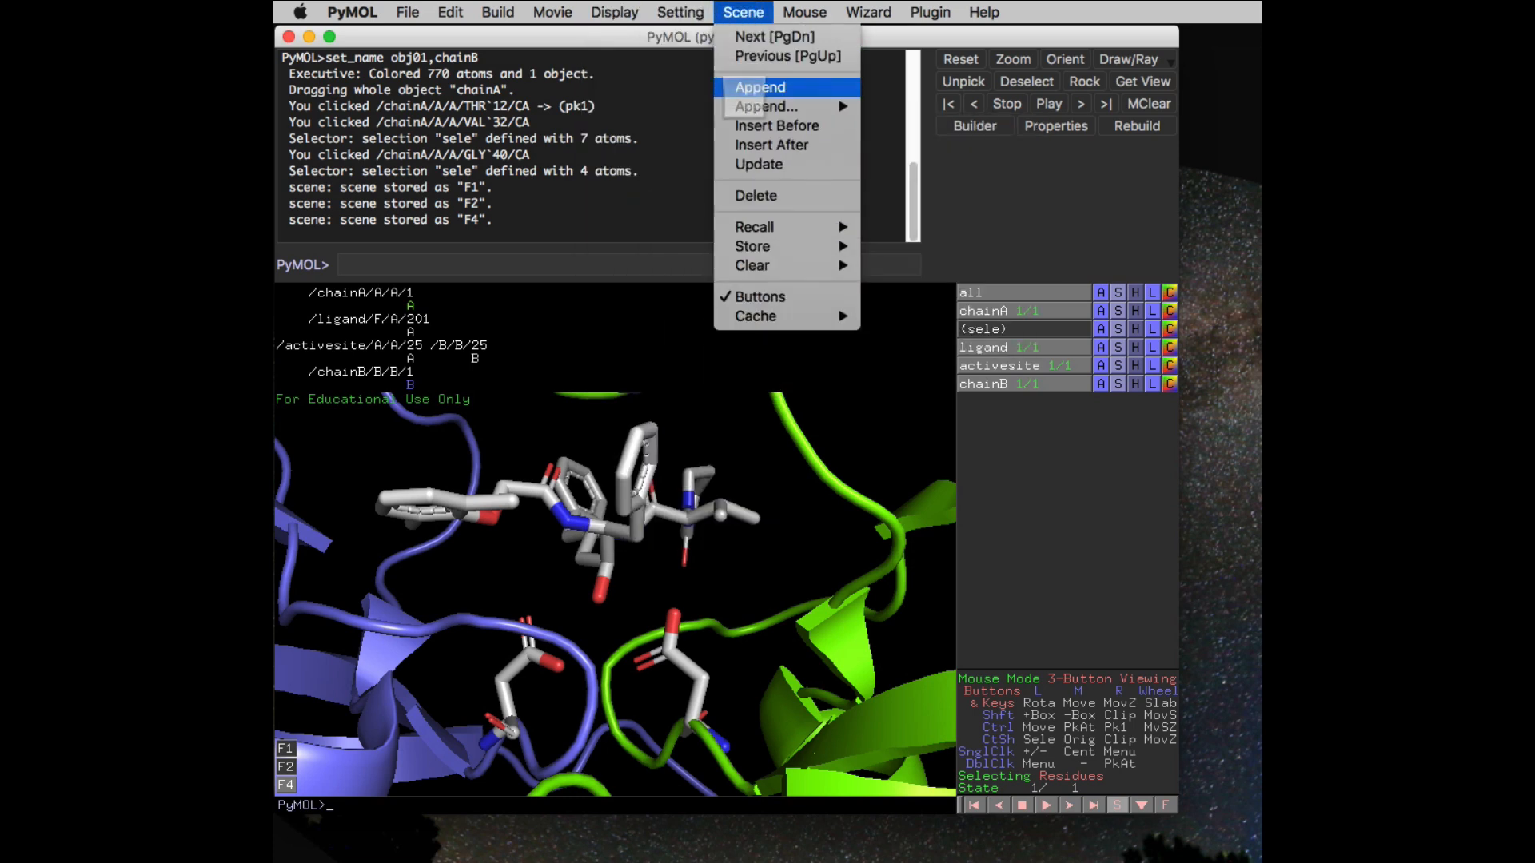
{"action": "mouse_move", "coordinate": [752, 247]}
{"action": "left_click", "coordinate": [889, 284]}
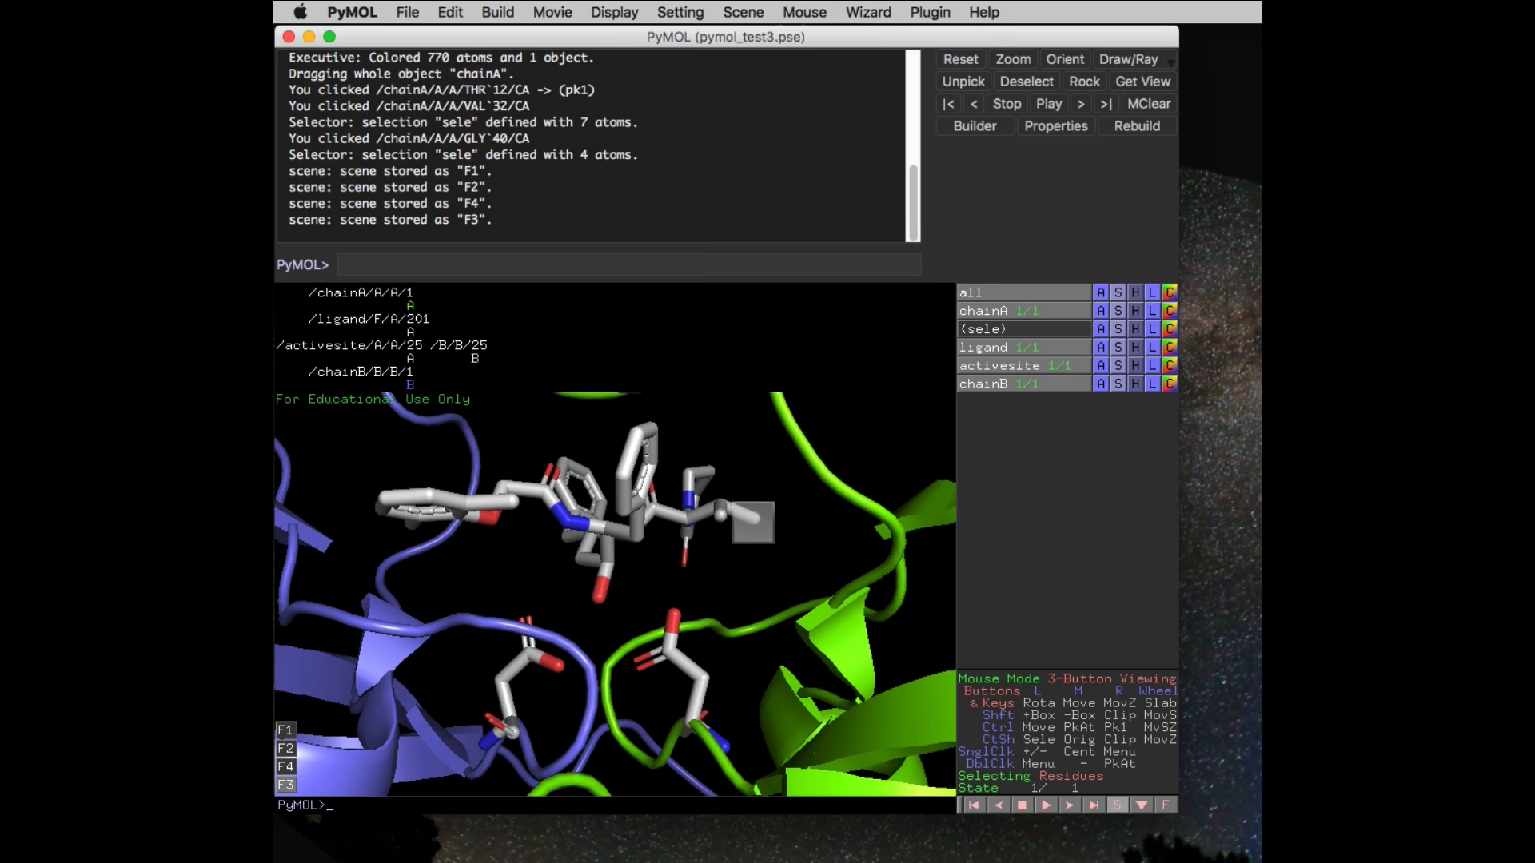
Return to a view of the whole complex and show the surface of the chainA object
{"action": "left_click", "coordinate": [1120, 292]}
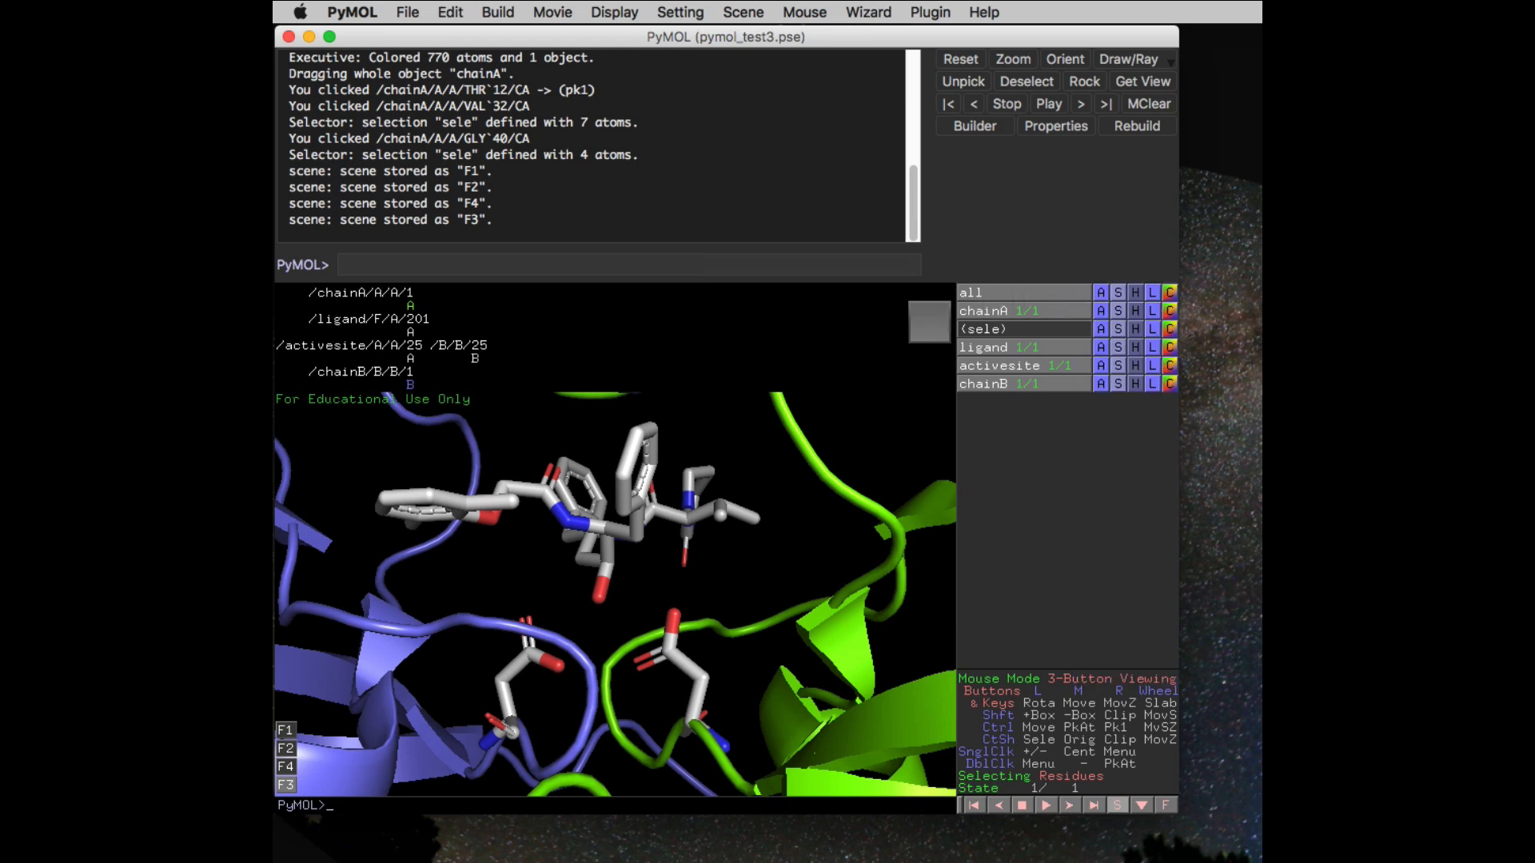
{"action": "left_click", "coordinate": [1100, 293]}
{"action": "left_click", "coordinate": [1090, 324]}
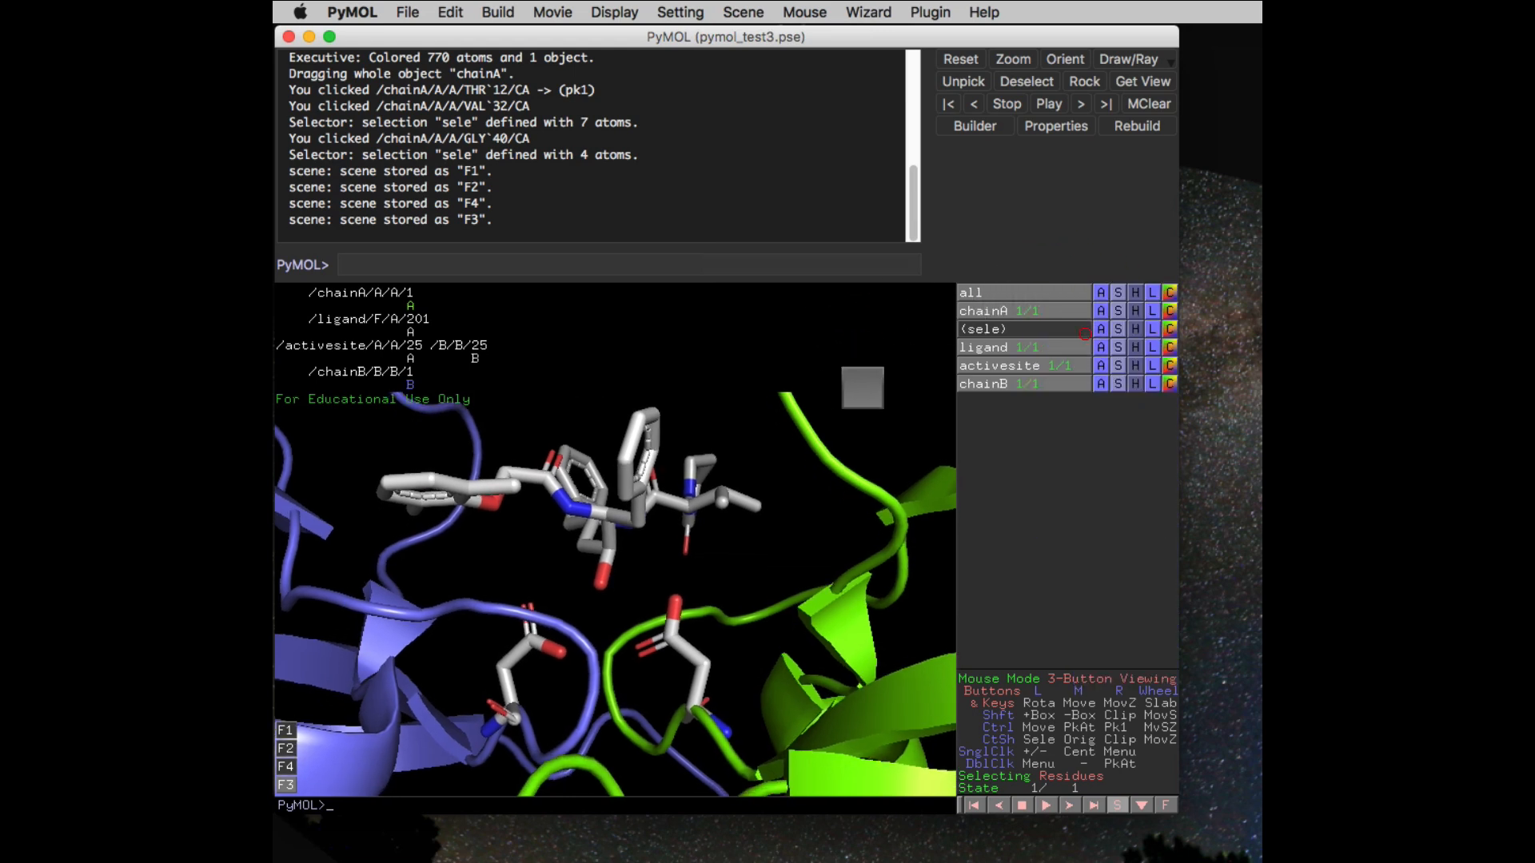
{"action": "right_click_drag", "start_coordinate": [796, 467], "coordinate": [819, 70]}
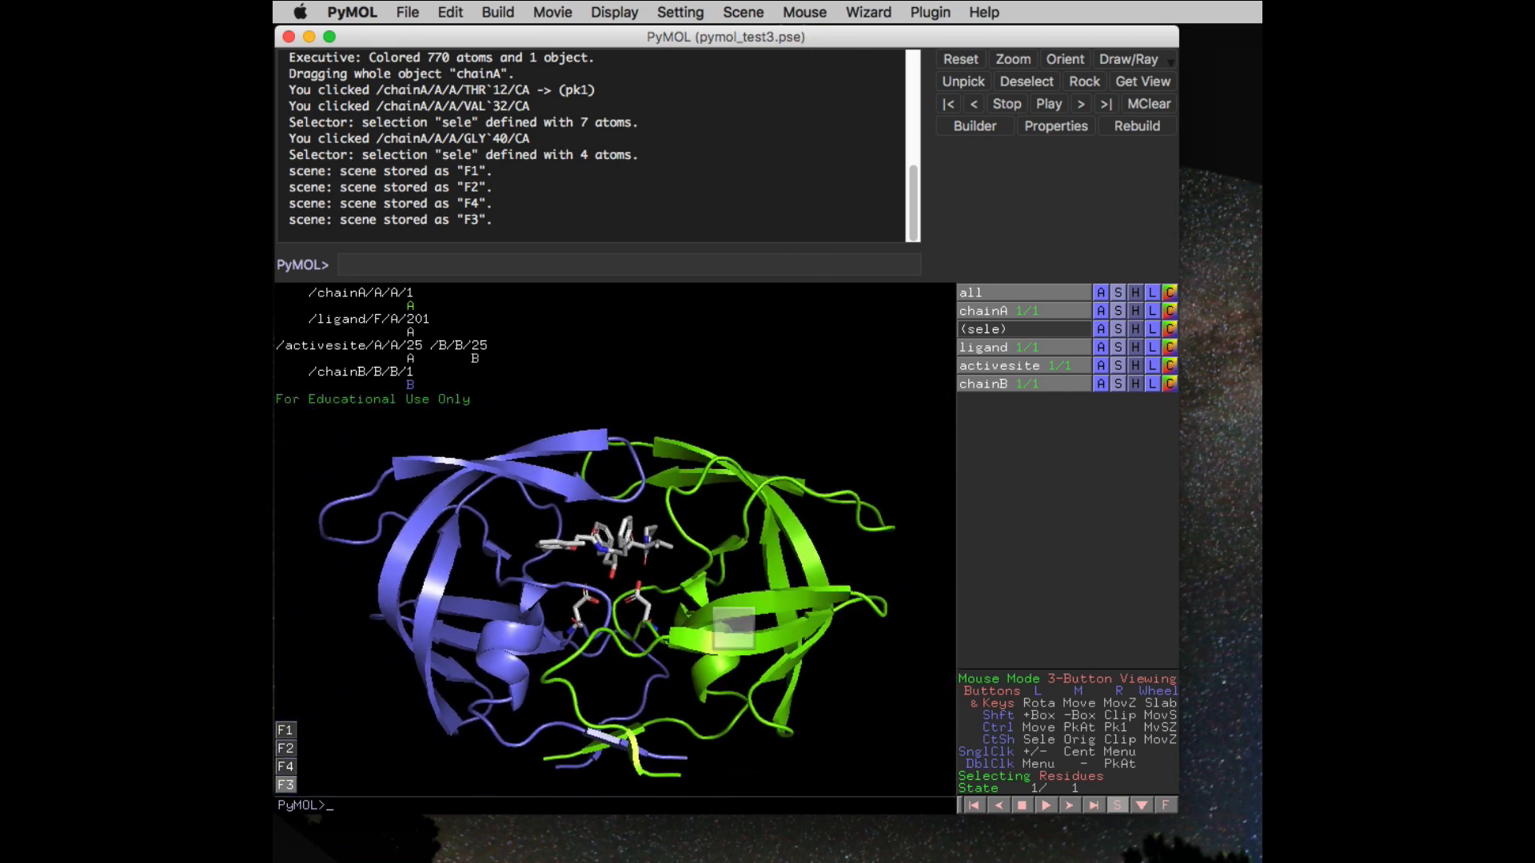
{"action": "left_click", "coordinate": [1118, 292]}
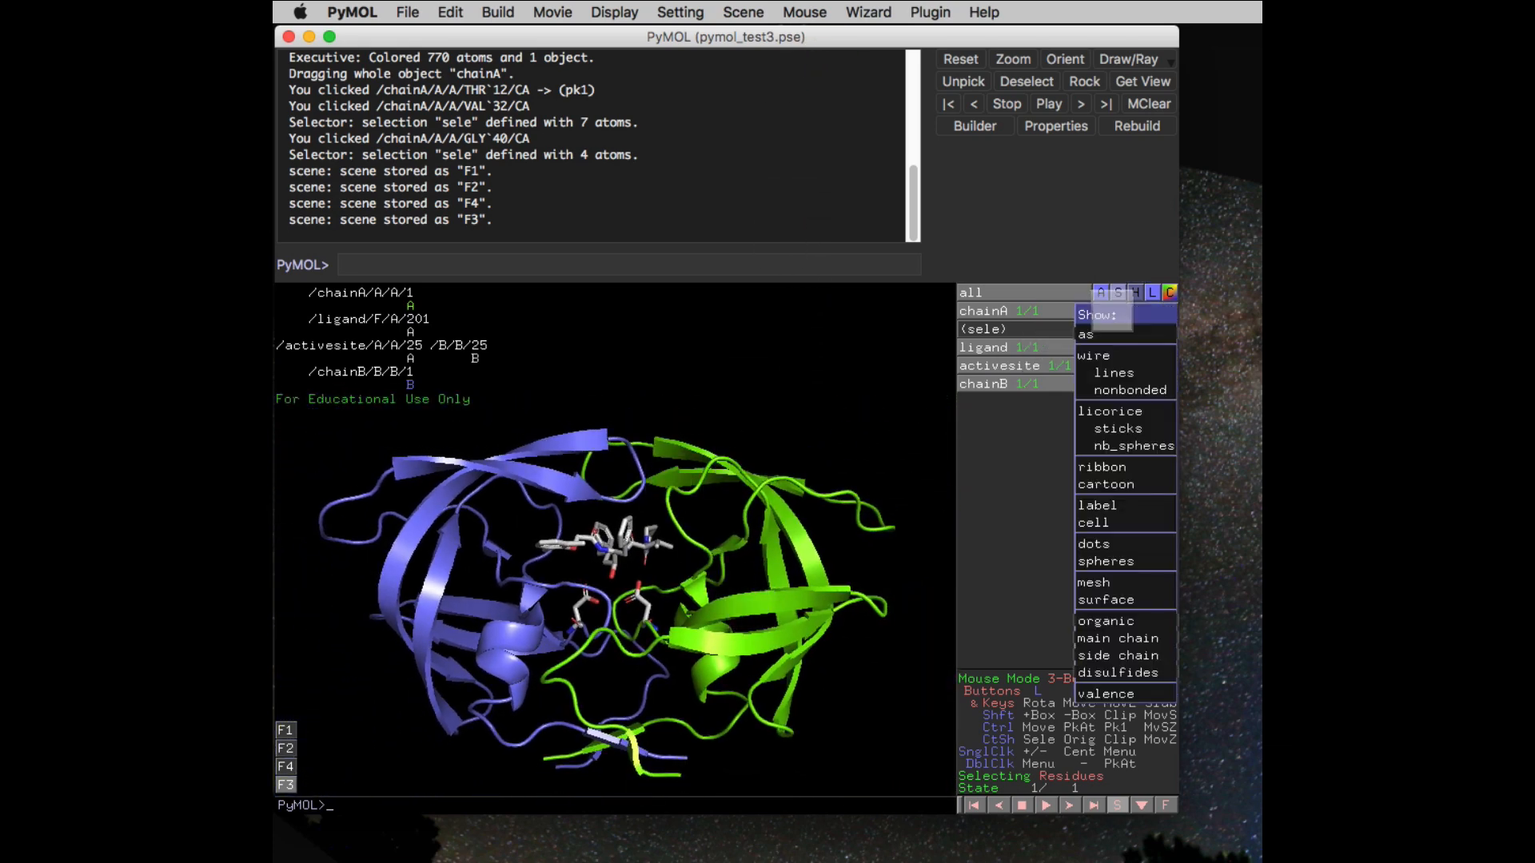
{"action": "left_click", "coordinate": [1105, 599]}
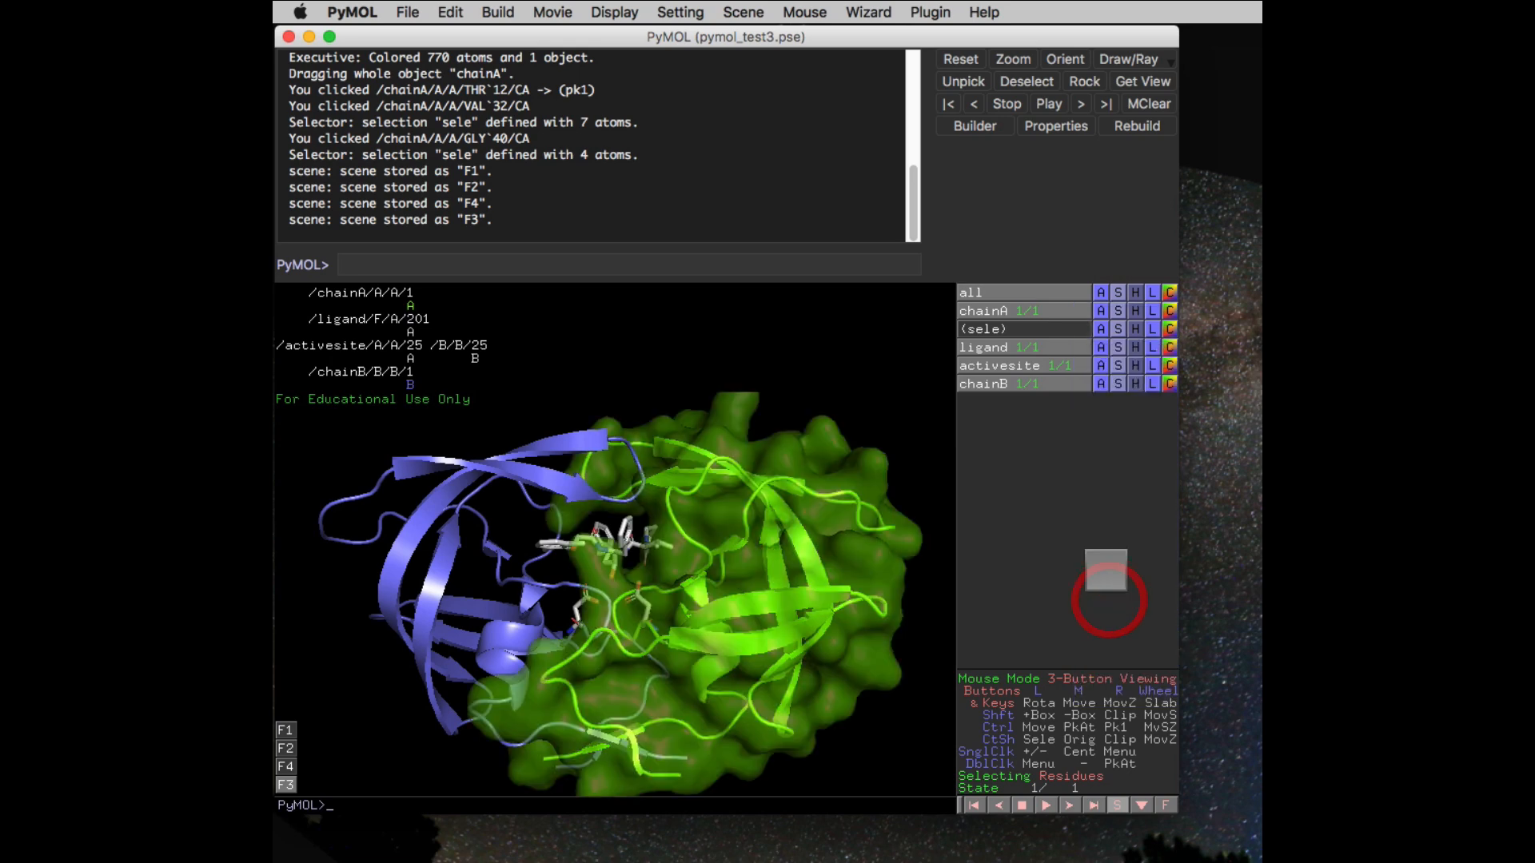
Show the surface of the chainB object and frame both chains completely in the view
{"action": "left_click", "coordinate": [1118, 383]}
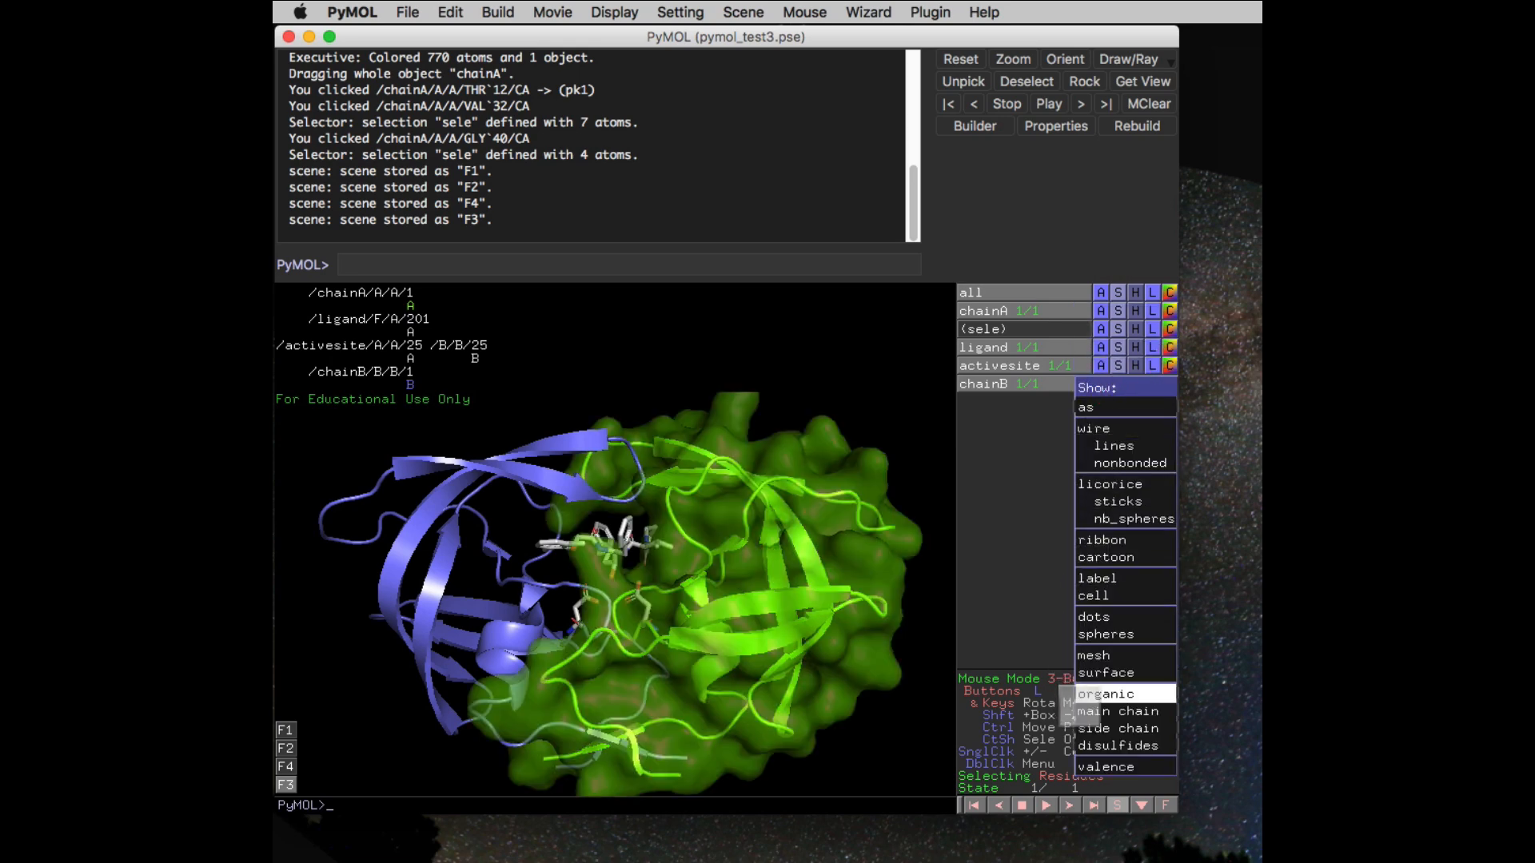
{"action": "mouse_move", "coordinate": [1096, 729]}
{"action": "left_click", "coordinate": [1104, 672]}
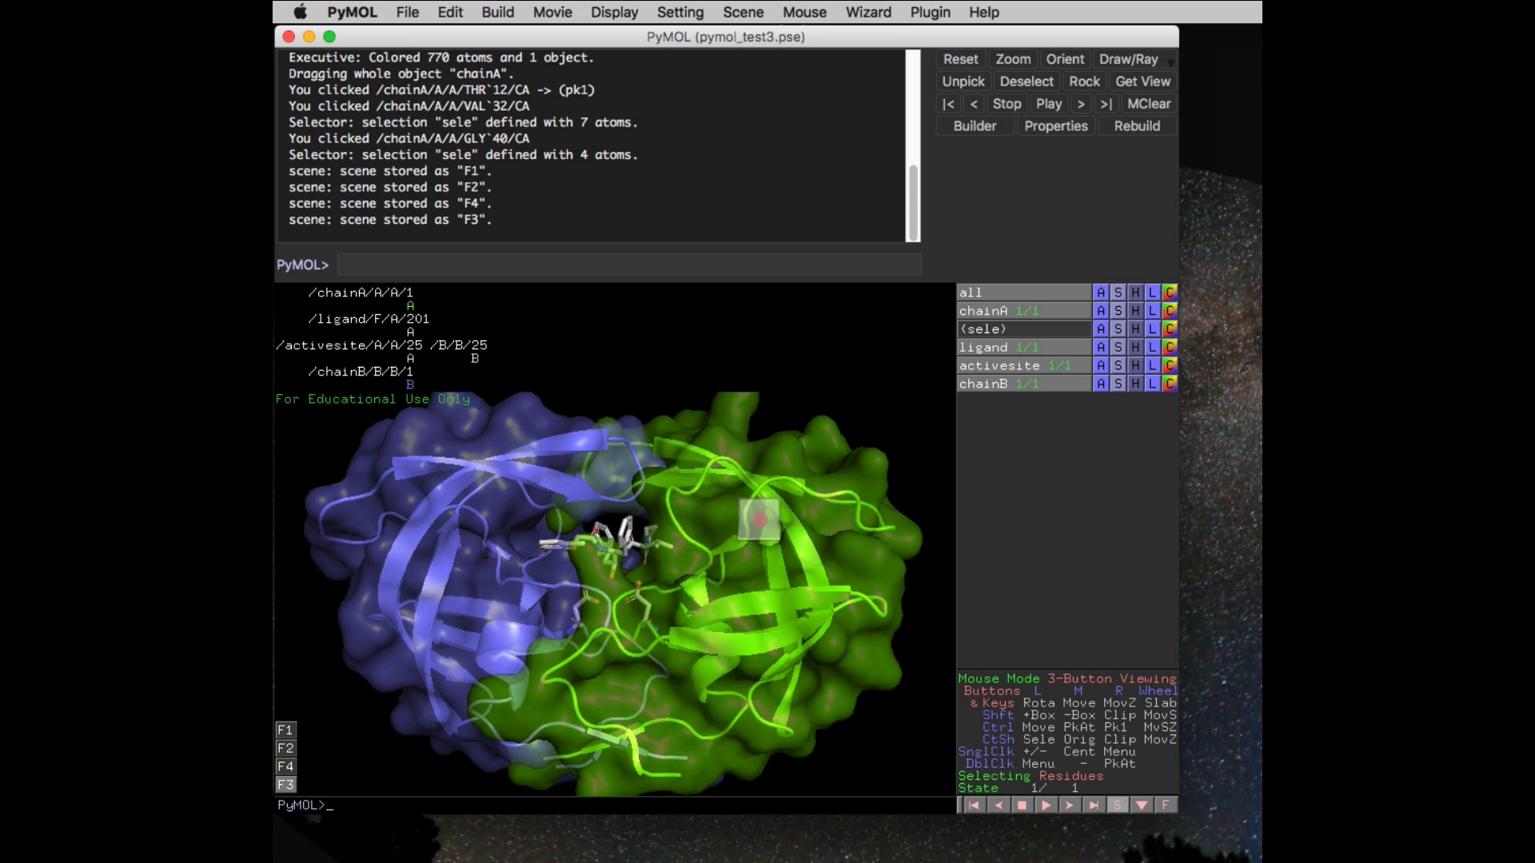
{"action": "left_click_drag", "start_coordinate": [758, 518], "coordinate": [761, 468]}
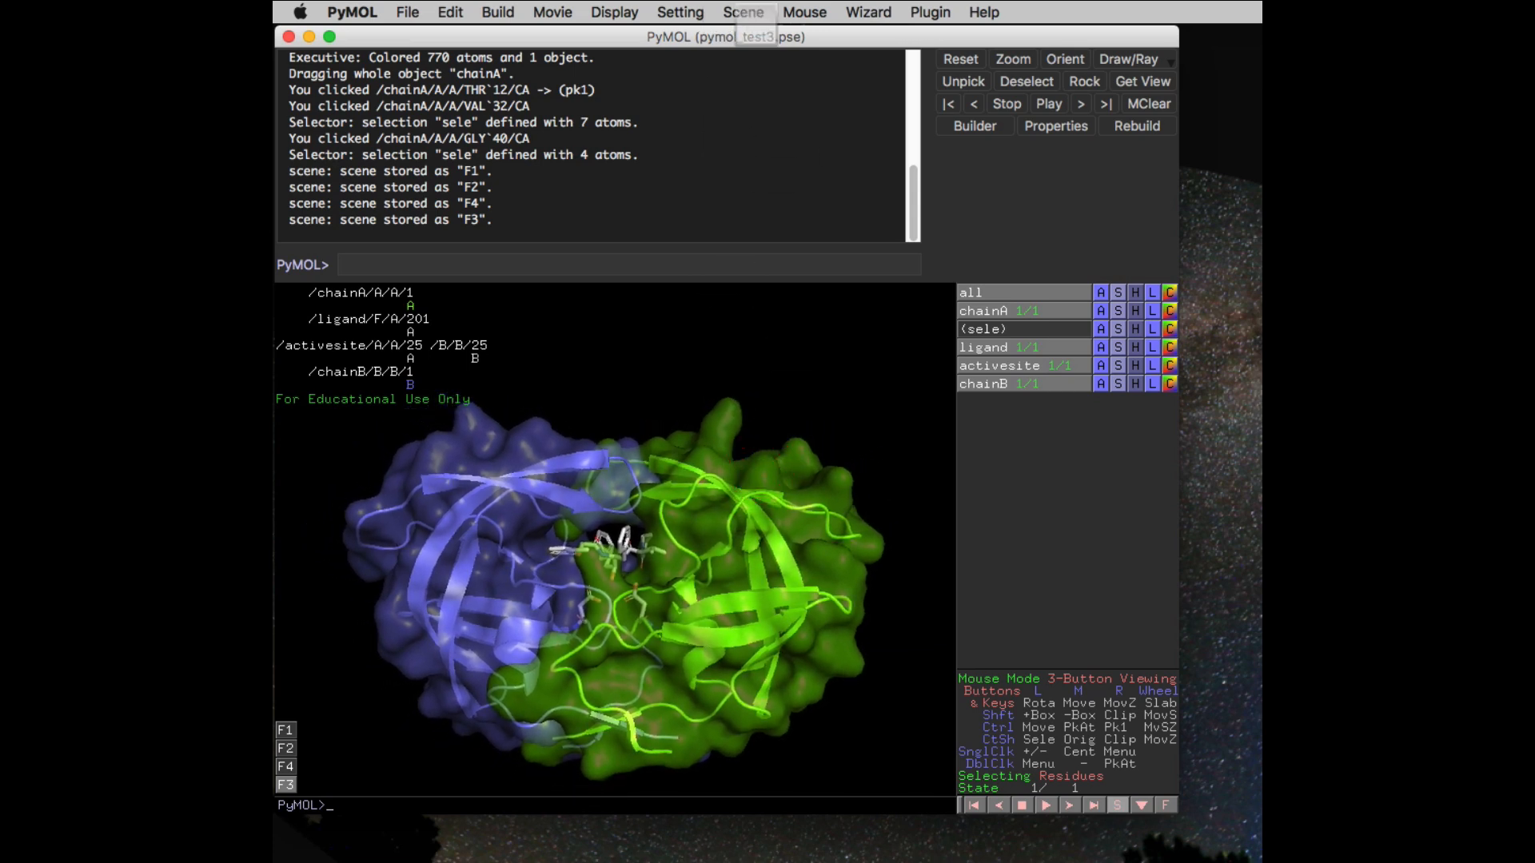
Store the surface view of both chains as scene F4
{"action": "left_click", "coordinate": [743, 12]}
{"action": "mouse_move", "coordinate": [792, 246]}
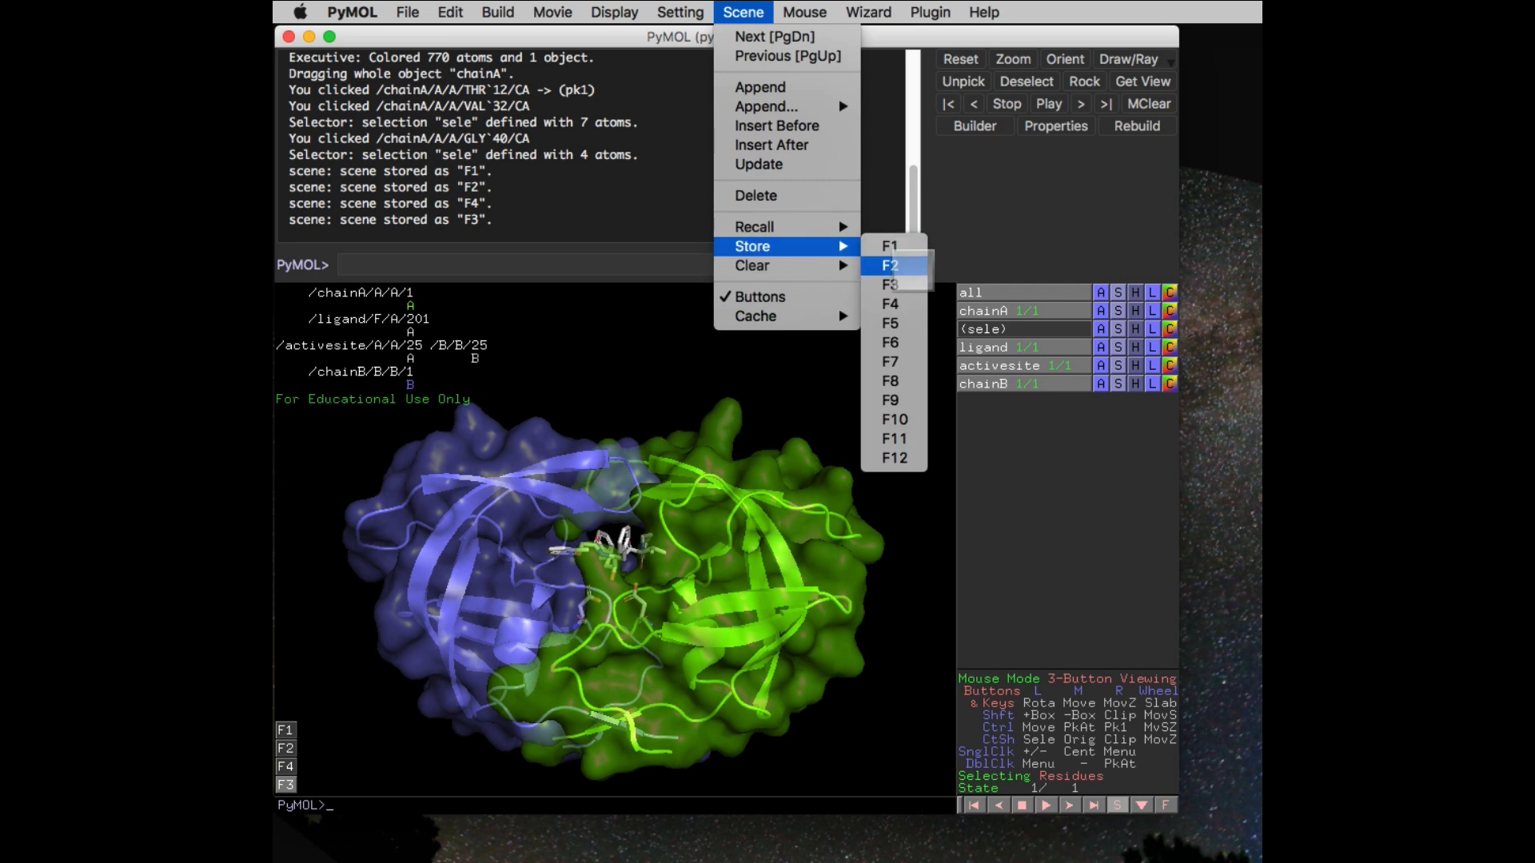
{"action": "left_click", "coordinate": [904, 304]}
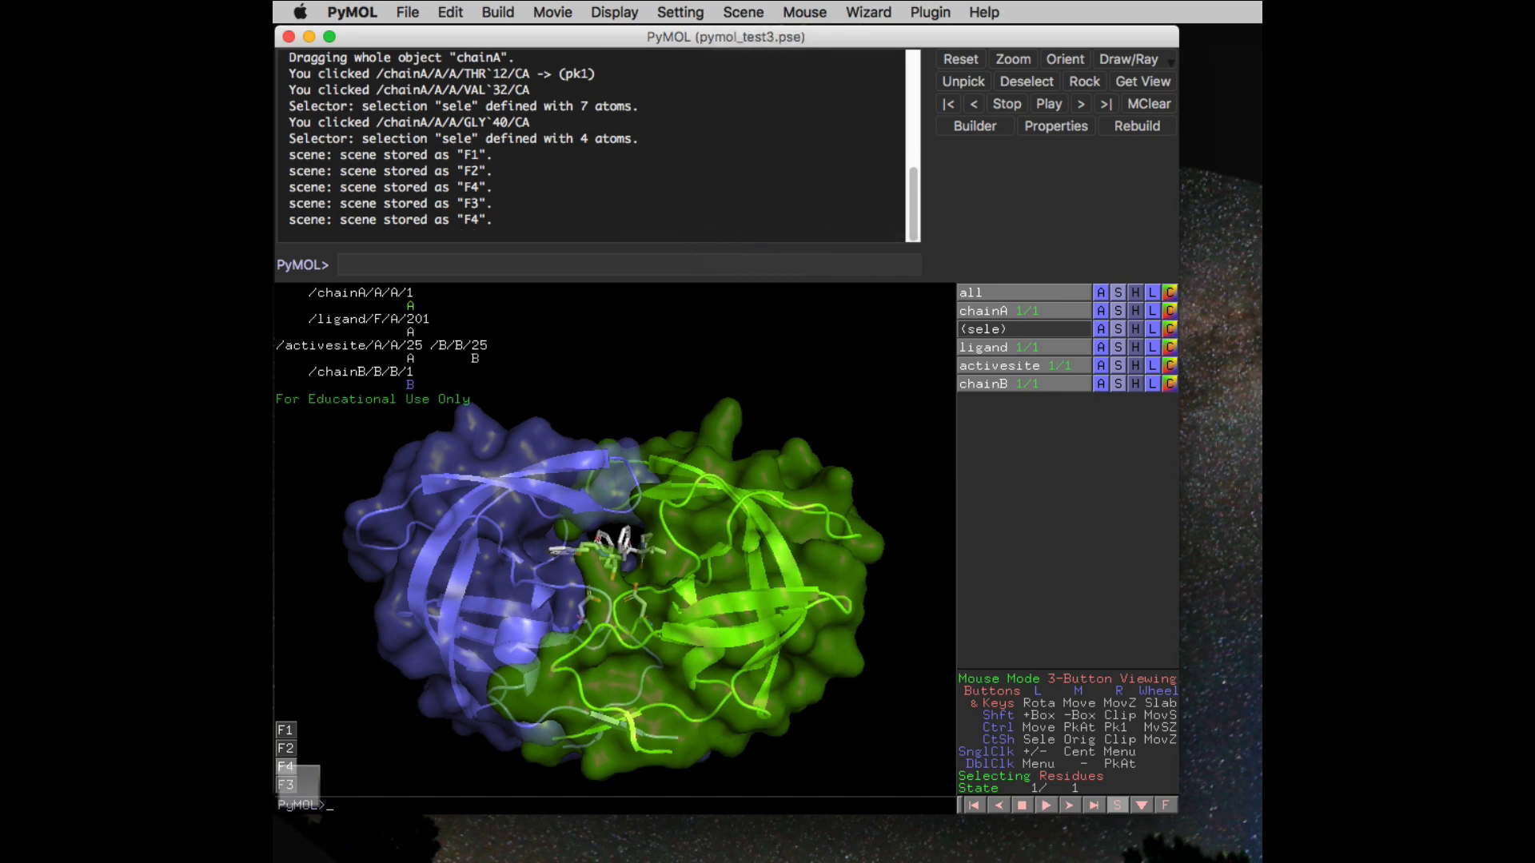
Recall scenes F2, F3 and F4 in turn to compare the transitions between the cartoon, close-up and surface views
{"action": "left_click", "coordinate": [285, 748]}
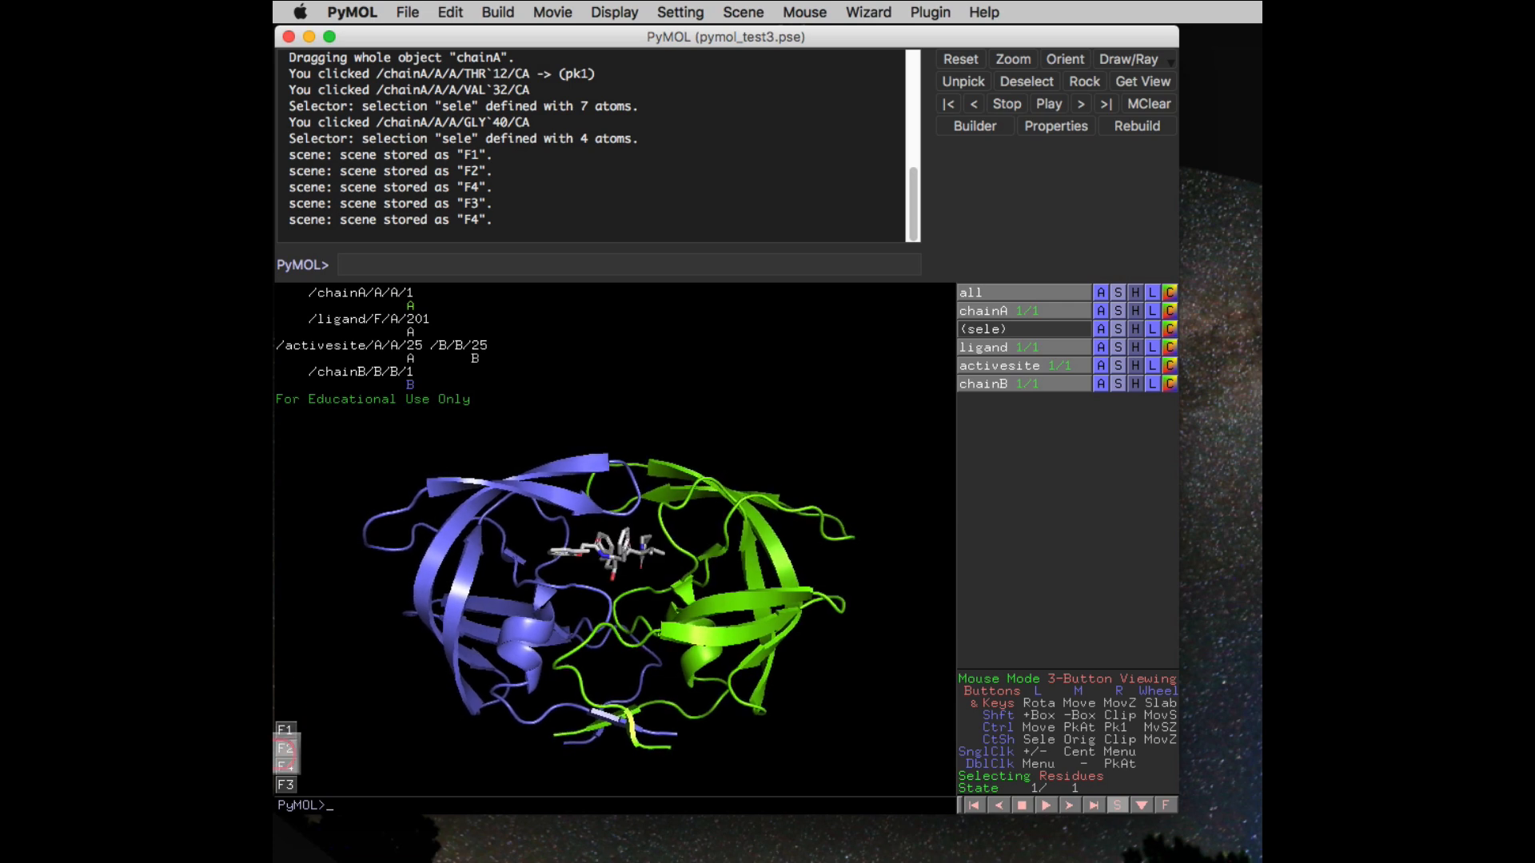
{"action": "left_click", "coordinate": [285, 766]}
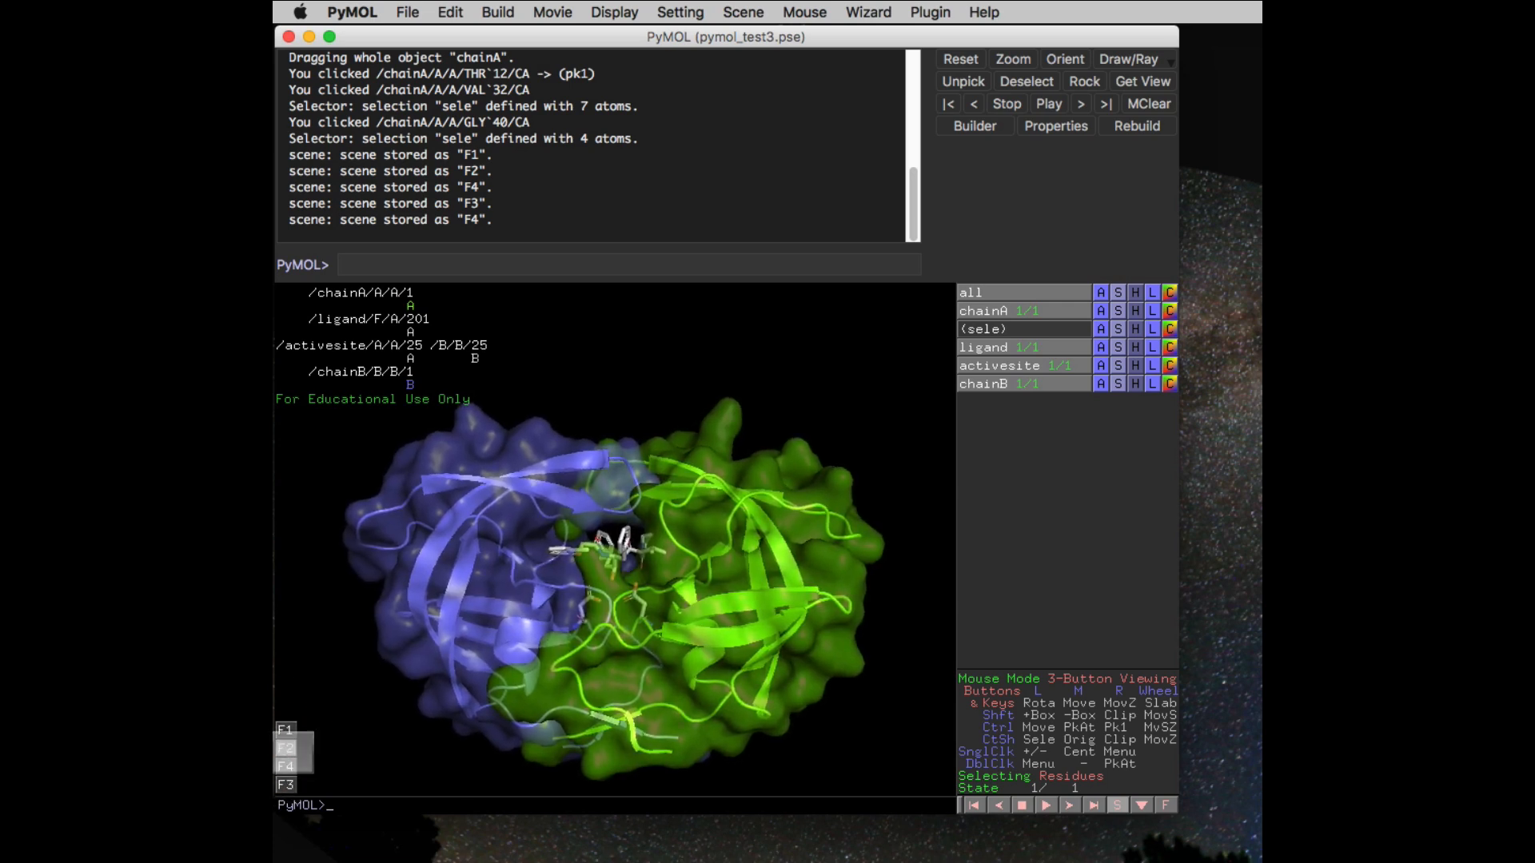
{"action": "left_click", "coordinate": [291, 751]}
{"action": "left_click", "coordinate": [283, 769]}
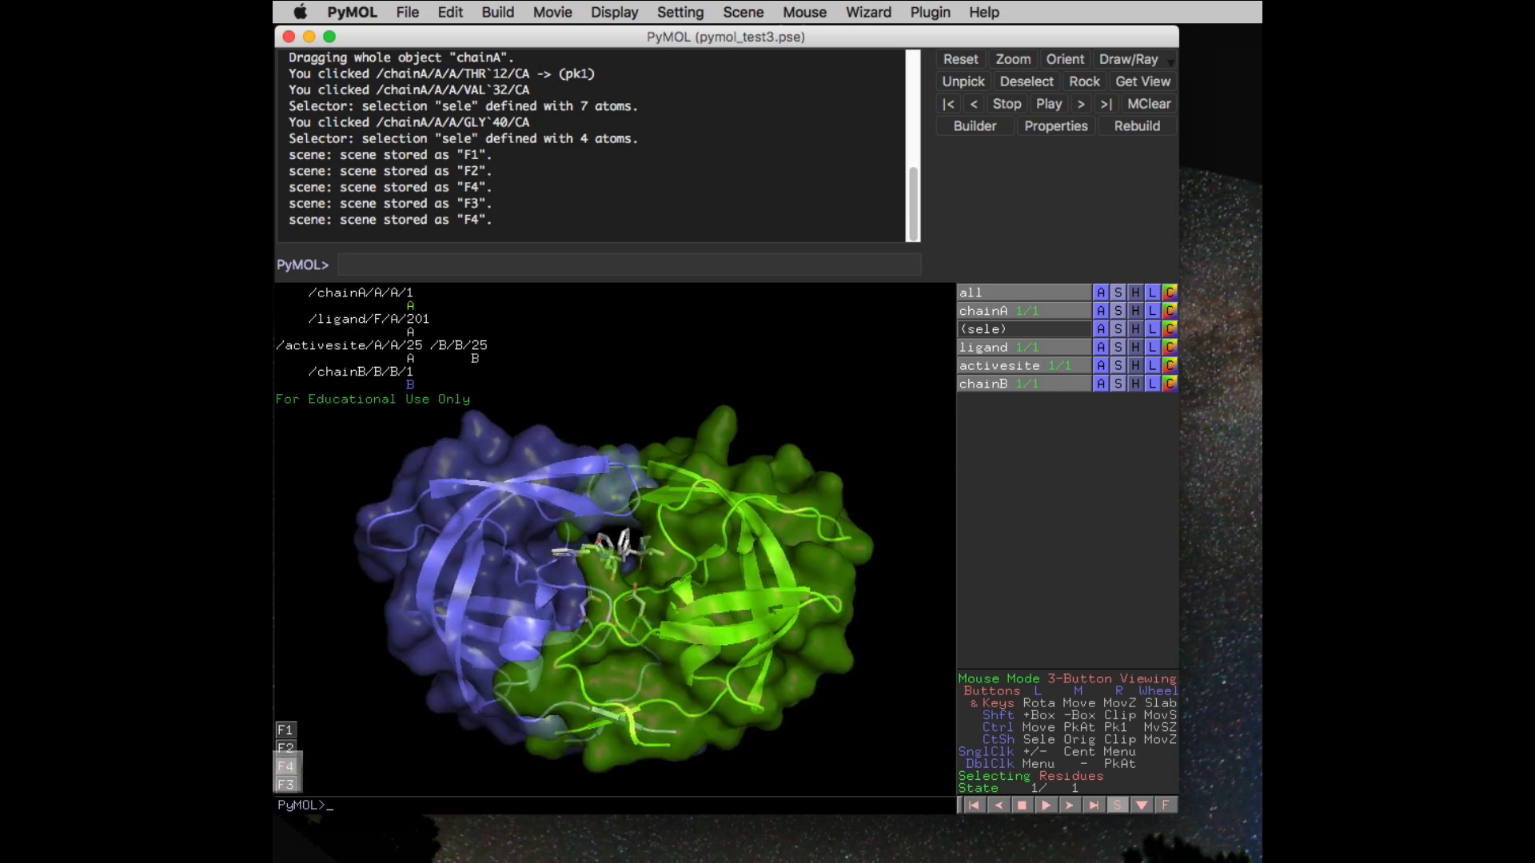
{"action": "left_click", "coordinate": [286, 783]}
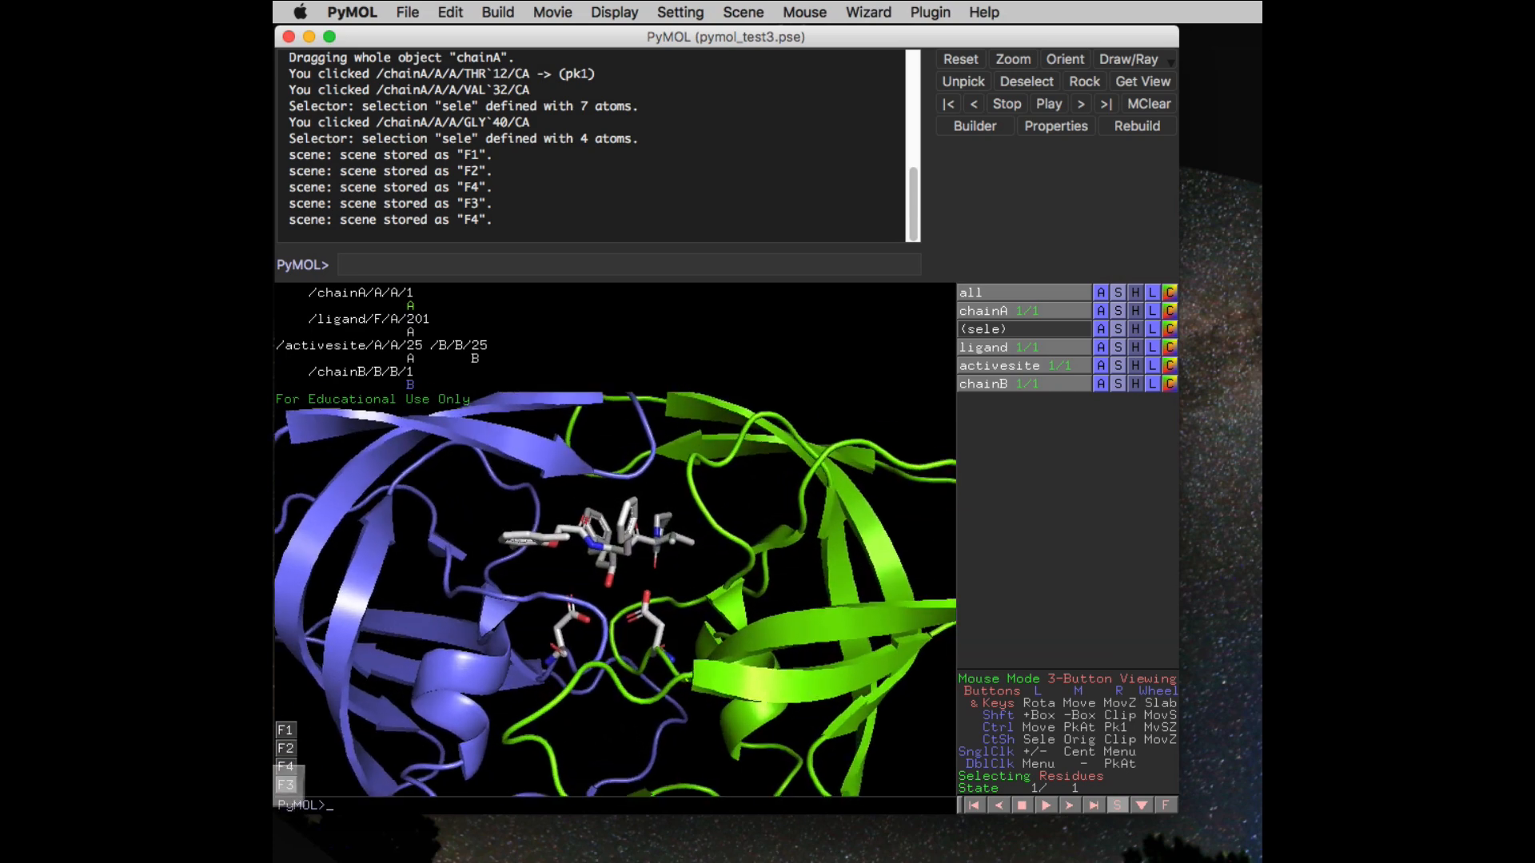
{"action": "left_click", "coordinate": [289, 765]}
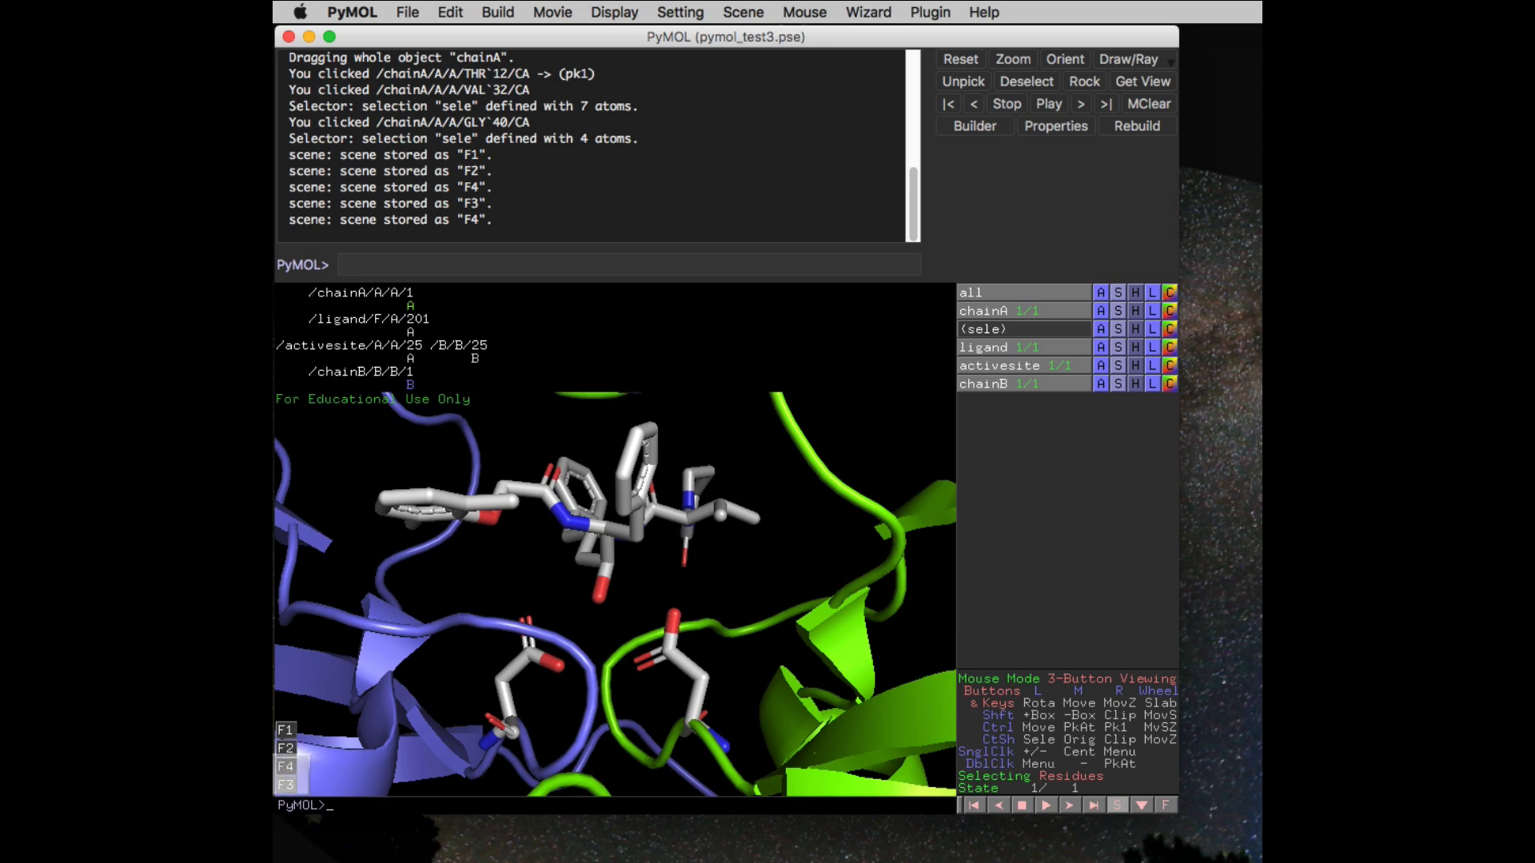
{"action": "left_click", "coordinate": [288, 768]}
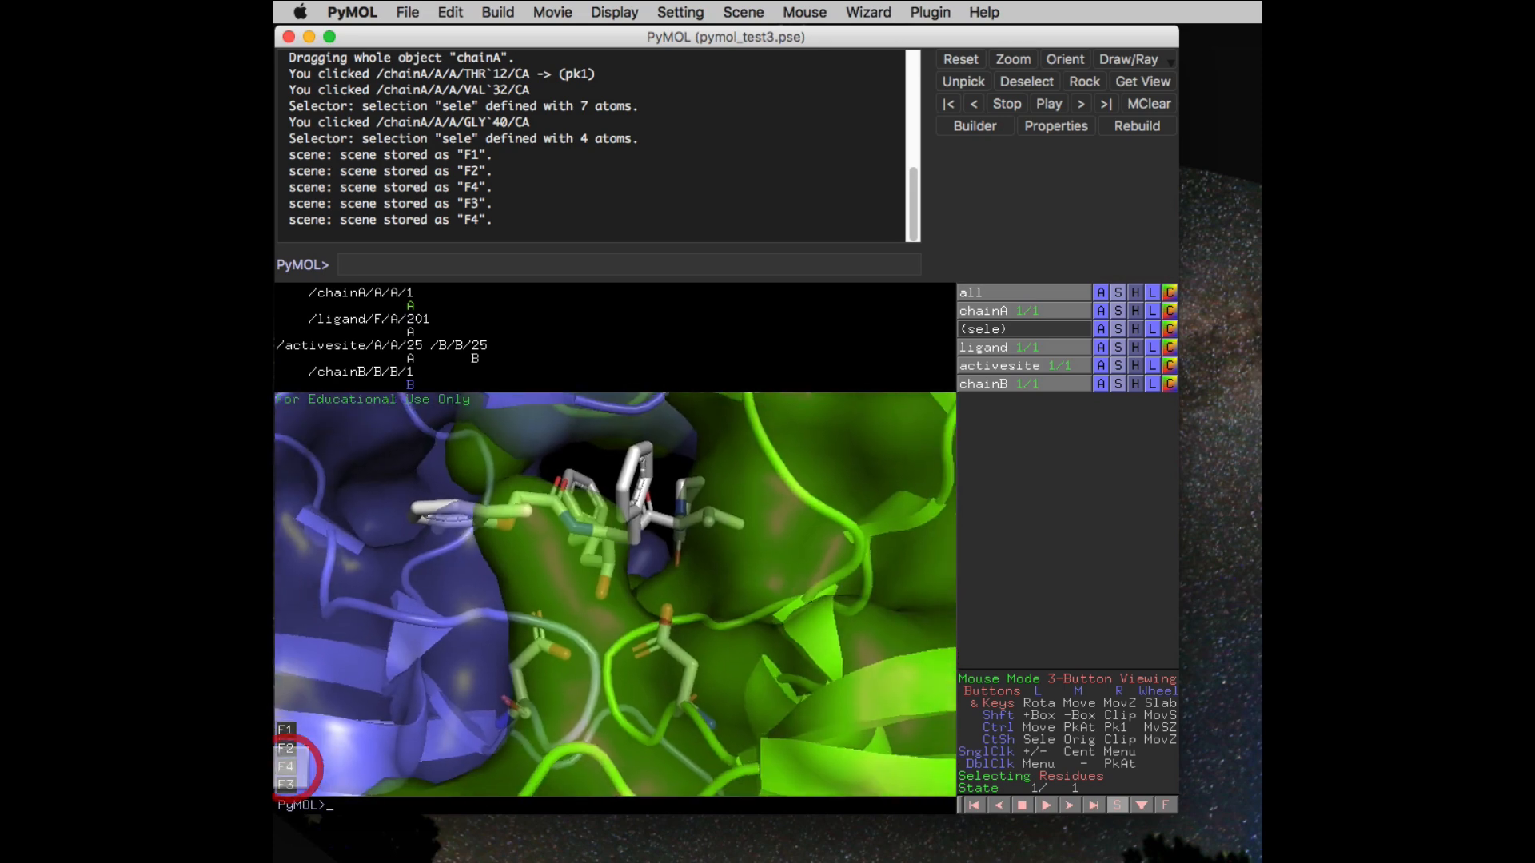
{"action": "key", "text": "F2"}
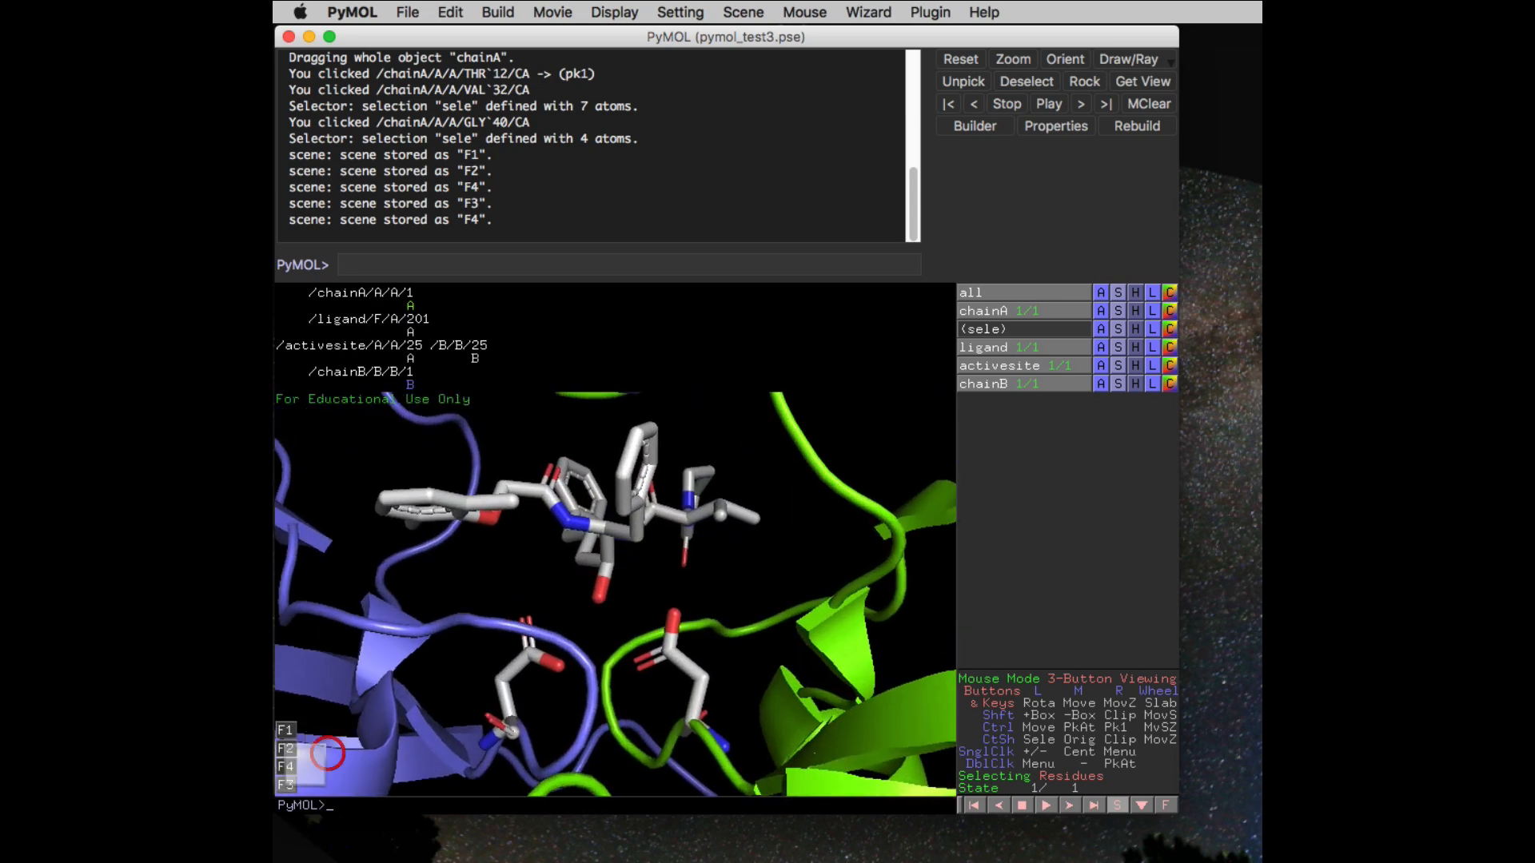
Clear stored scene F4 and recall scenes F2 and F3, ending on the ligand and active-site close-up
{"action": "left_click", "coordinate": [744, 12]}
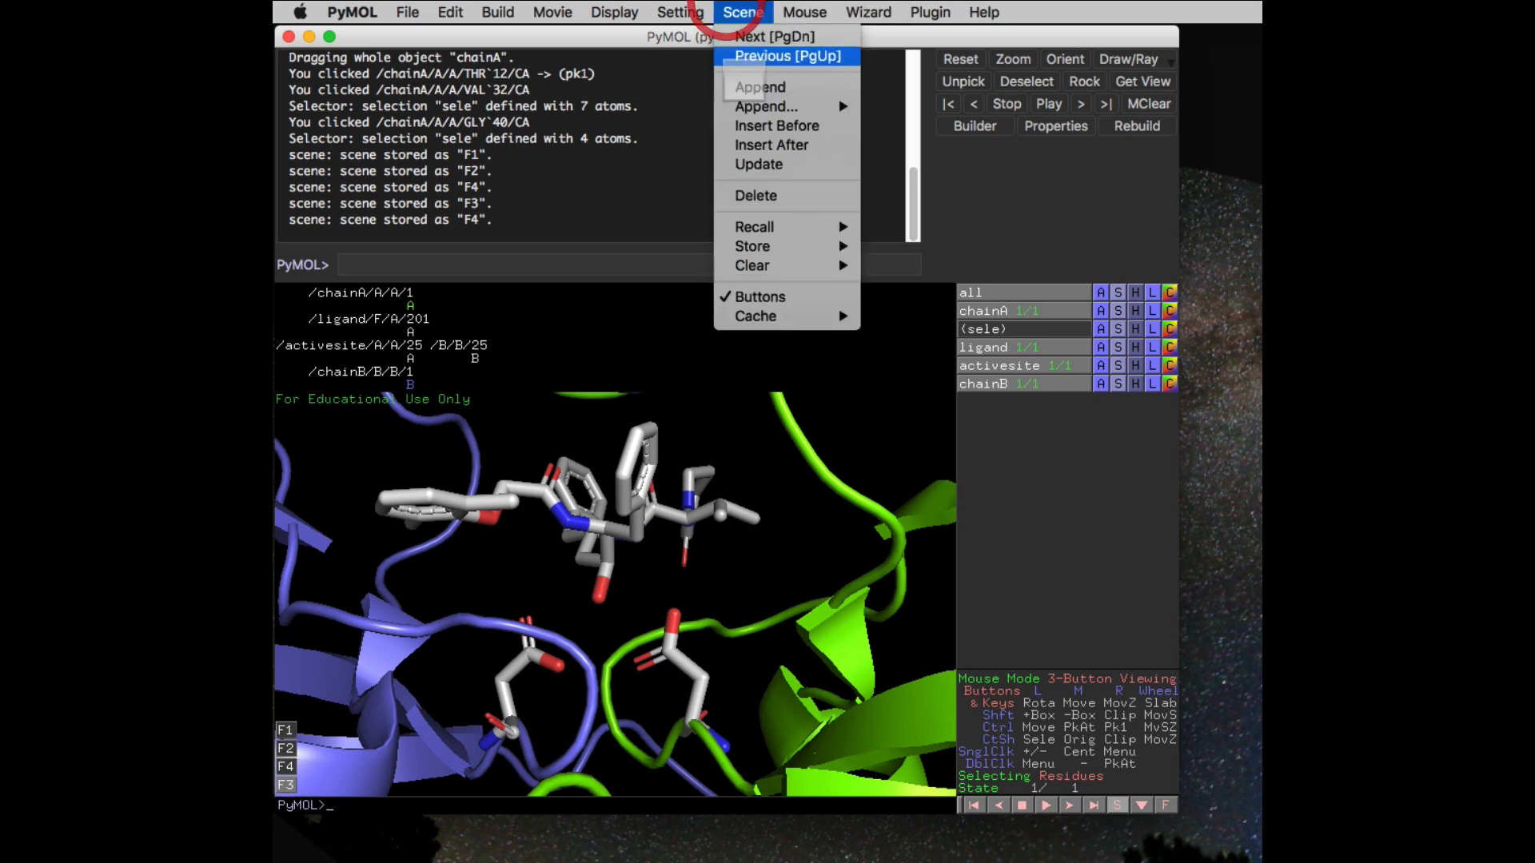
{"action": "mouse_move", "coordinate": [755, 265]}
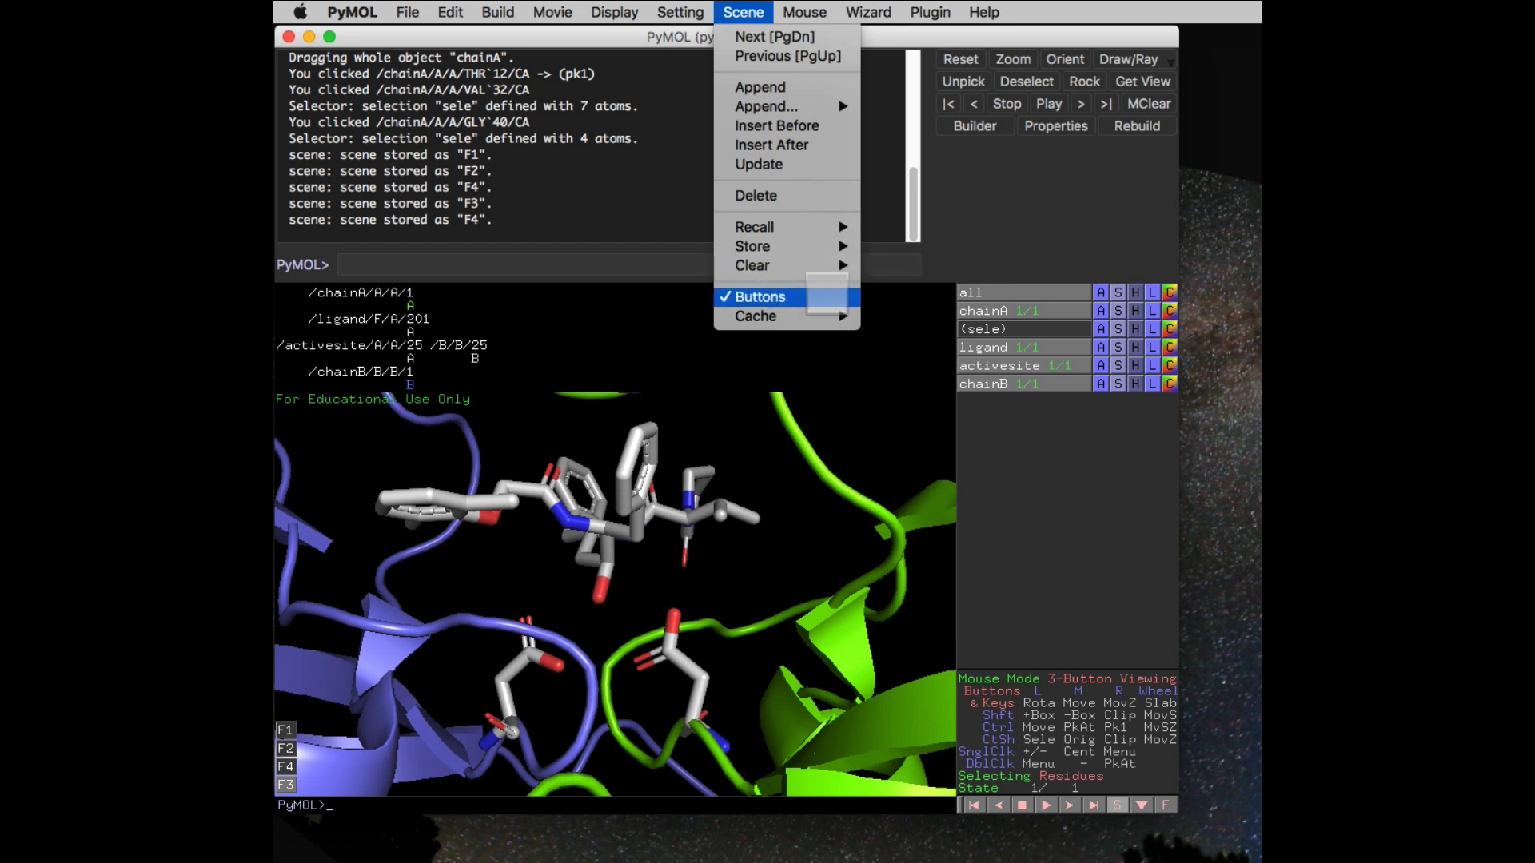
{"action": "mouse_move", "coordinate": [807, 246]}
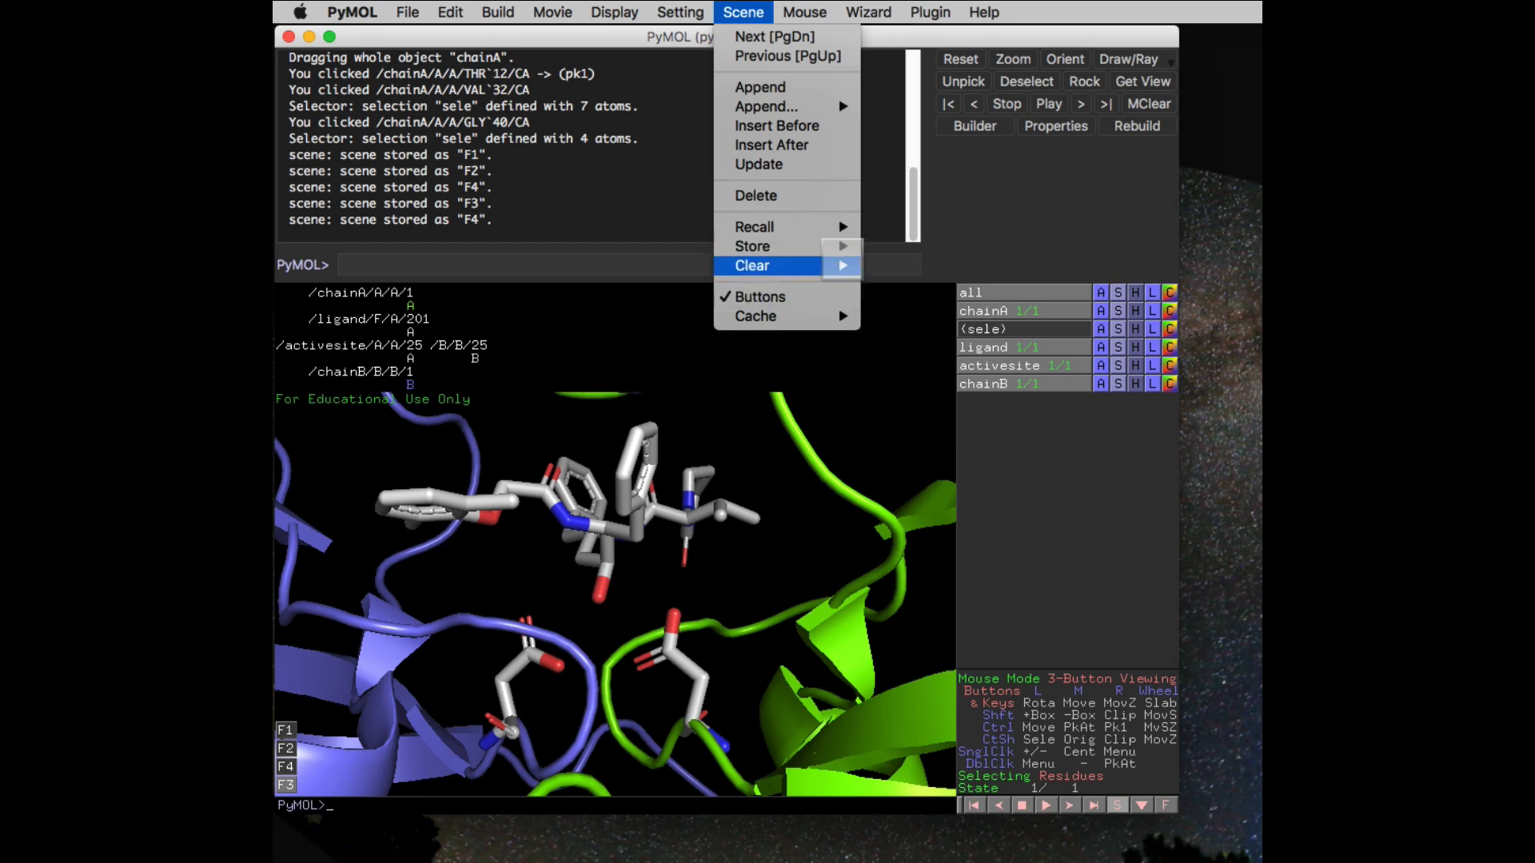
{"action": "left_click", "coordinate": [890, 323]}
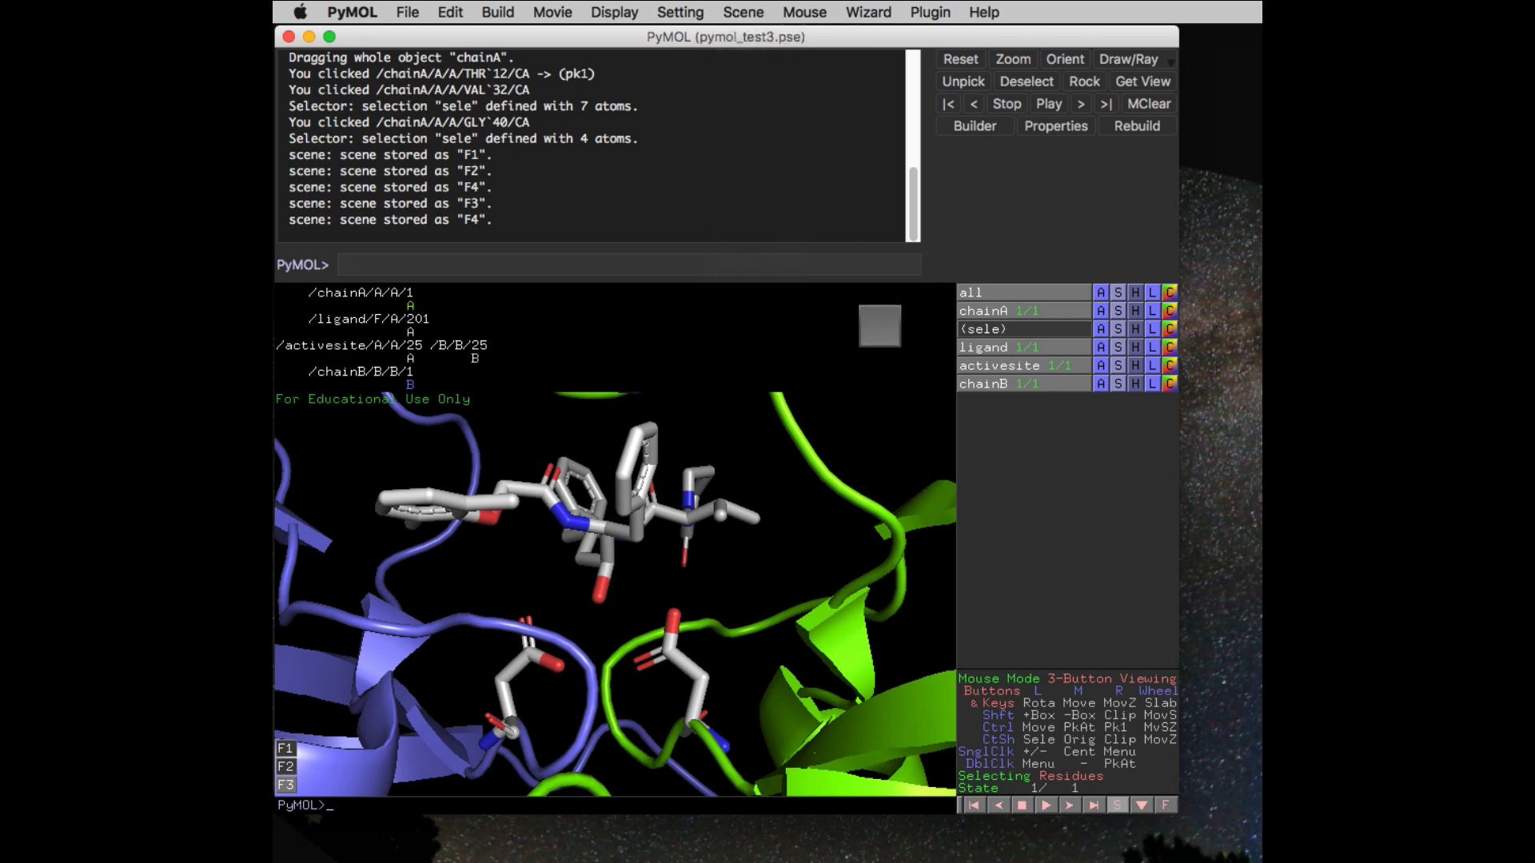
{"action": "key", "text": "F2"}
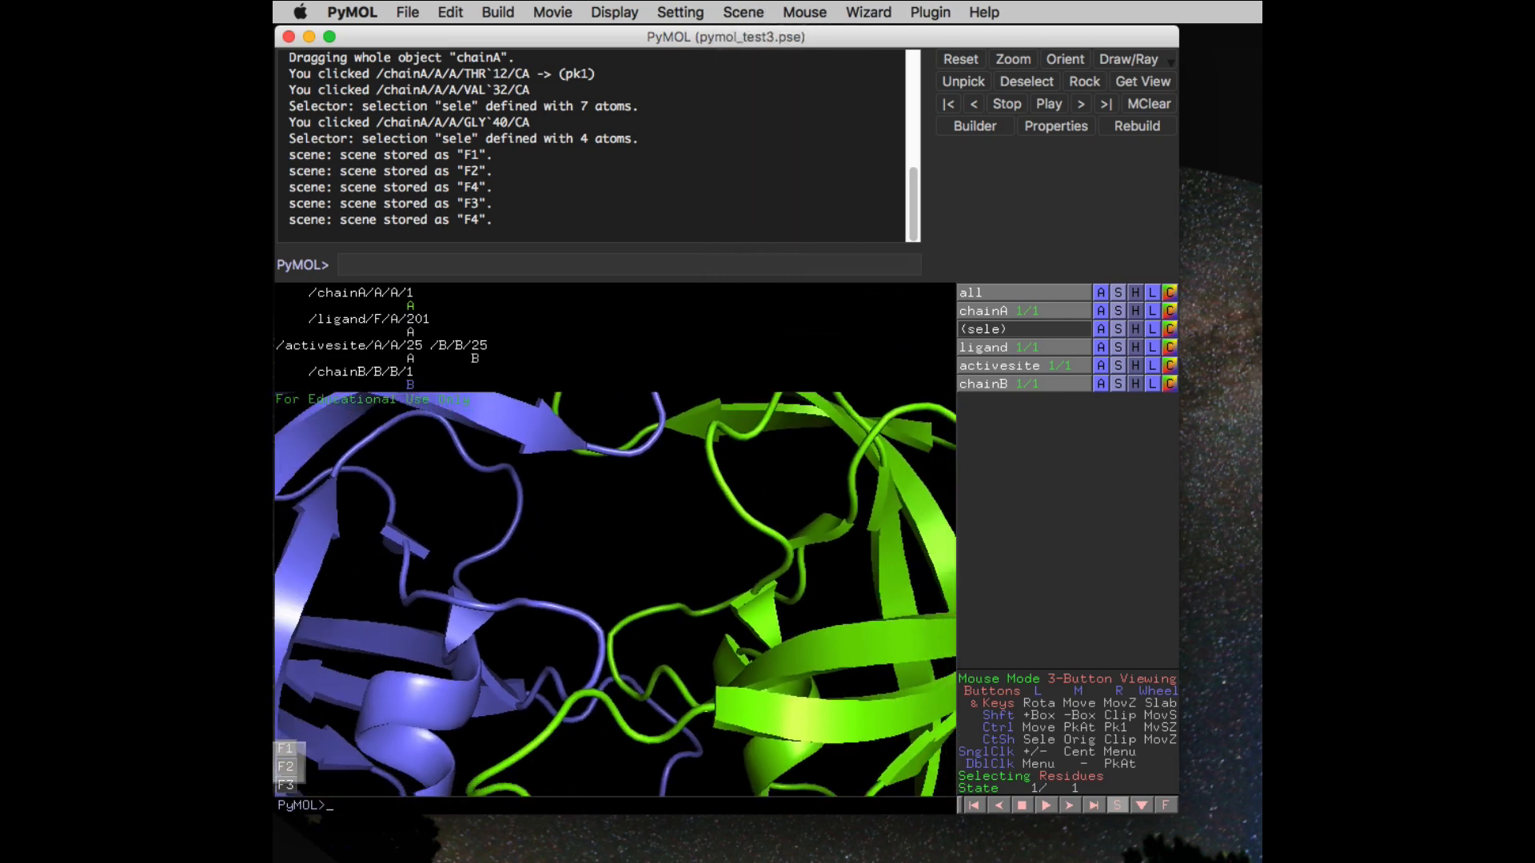
{"action": "key", "text": "F3"}
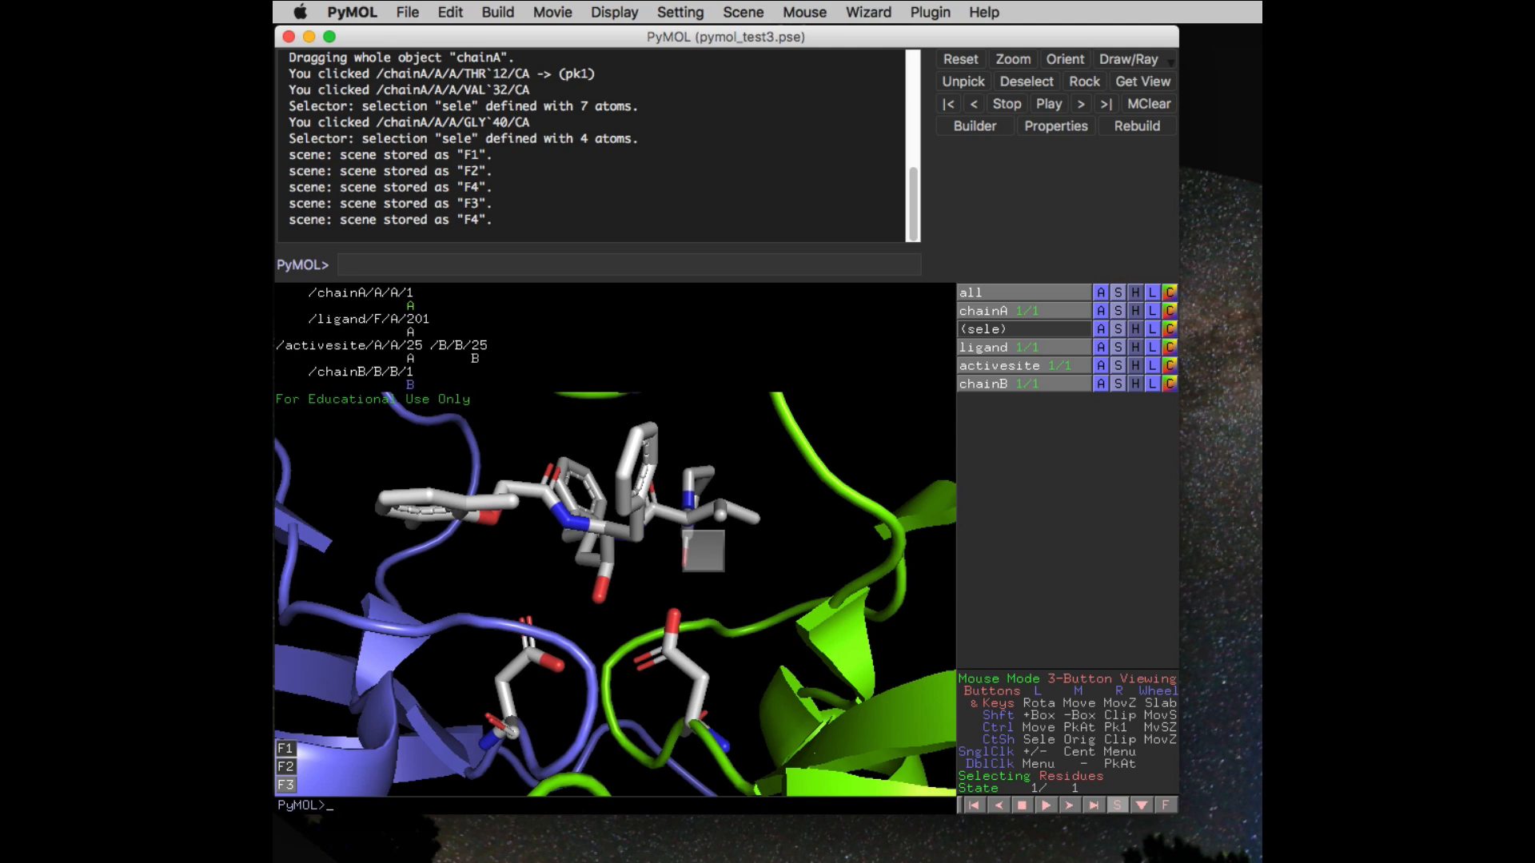
Return to a view of the whole complex and show the surfaces of the chainA and chainB objects
{"action": "right_click", "coordinate": [703, 550]}
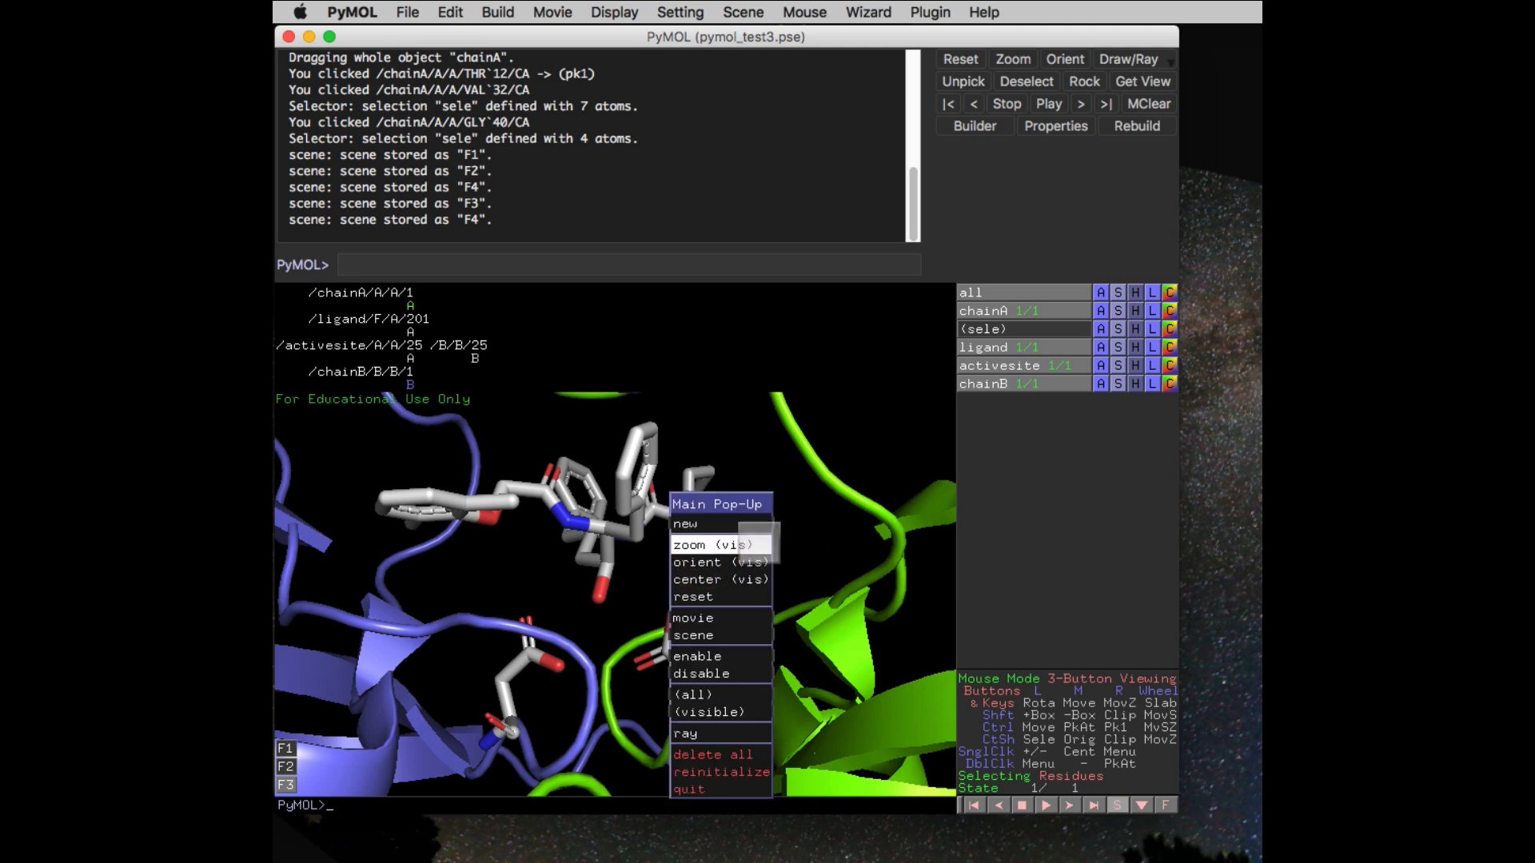
{"action": "left_click", "coordinate": [755, 544]}
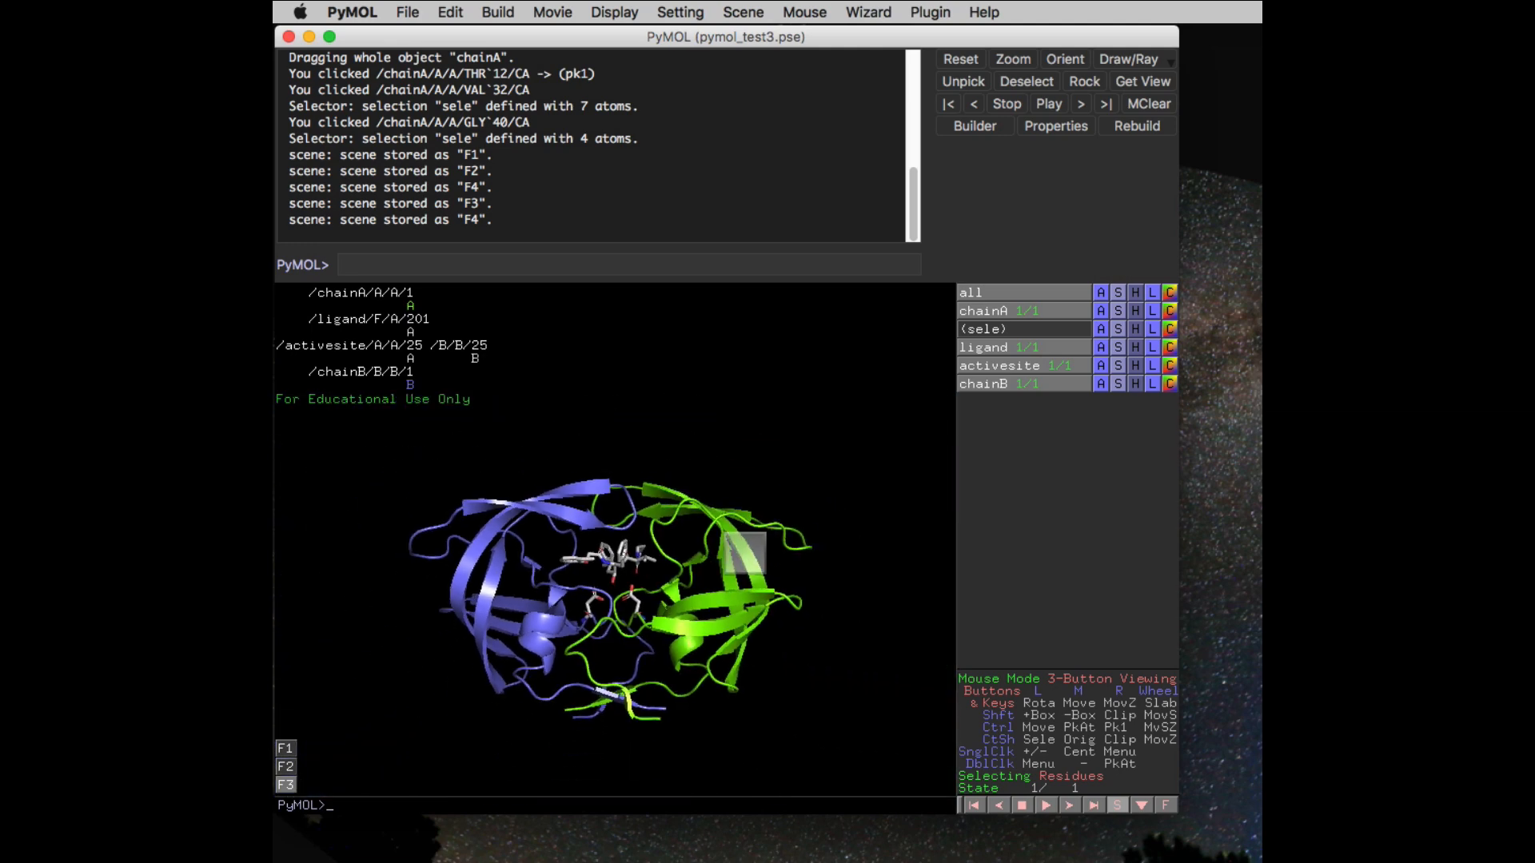
{"action": "right_click_drag", "start_coordinate": [746, 549], "coordinate": [741, 657]}
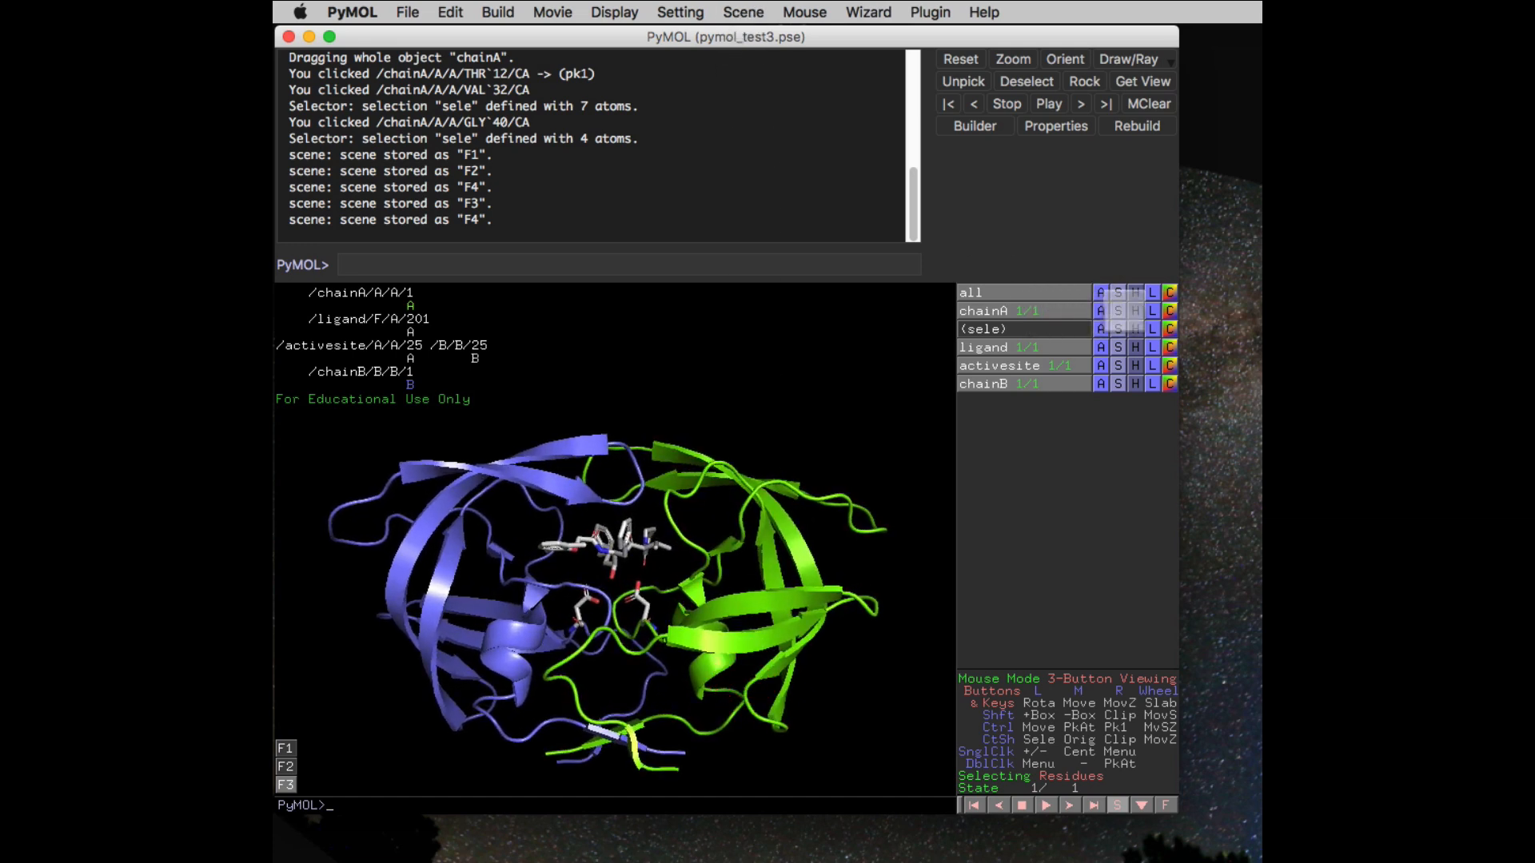
{"action": "left_click", "coordinate": [1117, 311]}
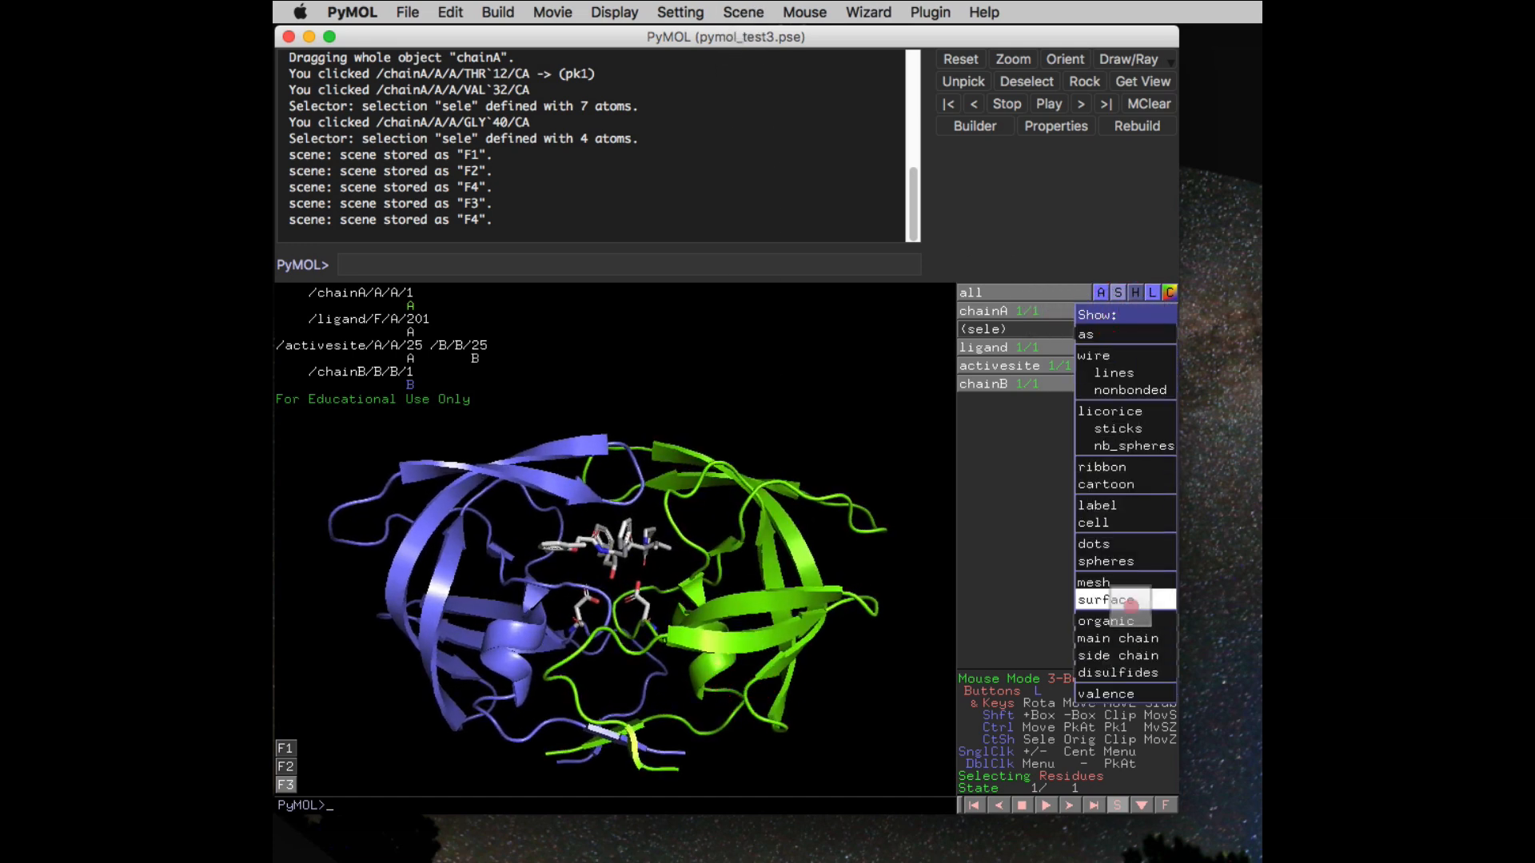
{"action": "left_click", "coordinate": [1119, 601]}
{"action": "left_click", "coordinate": [1116, 311]}
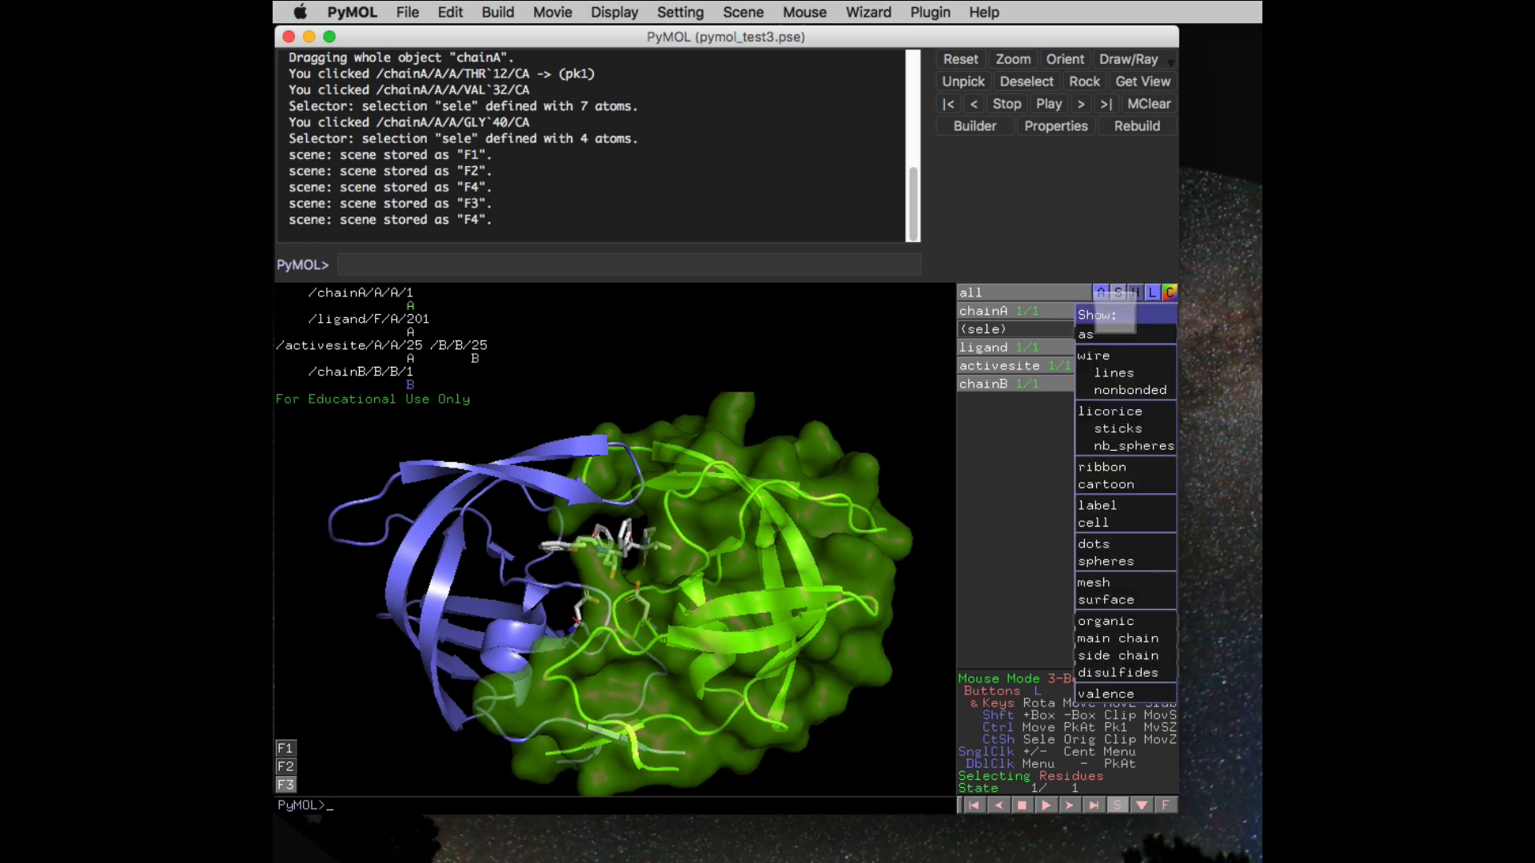
{"action": "left_click", "coordinate": [1112, 596]}
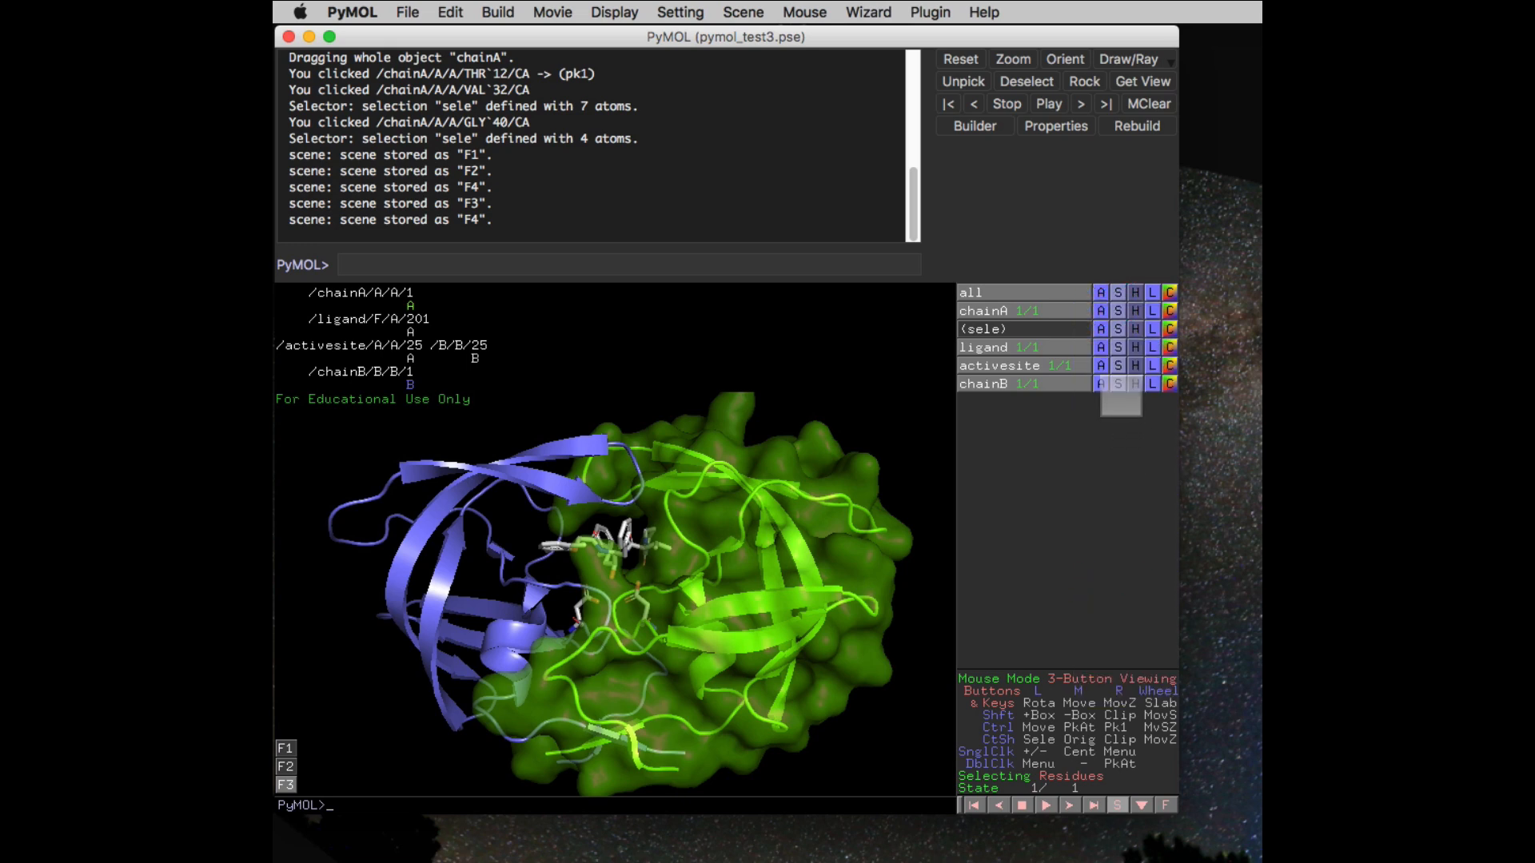
{"action": "left_click", "coordinate": [1117, 384]}
{"action": "left_click", "coordinate": [1104, 672]}
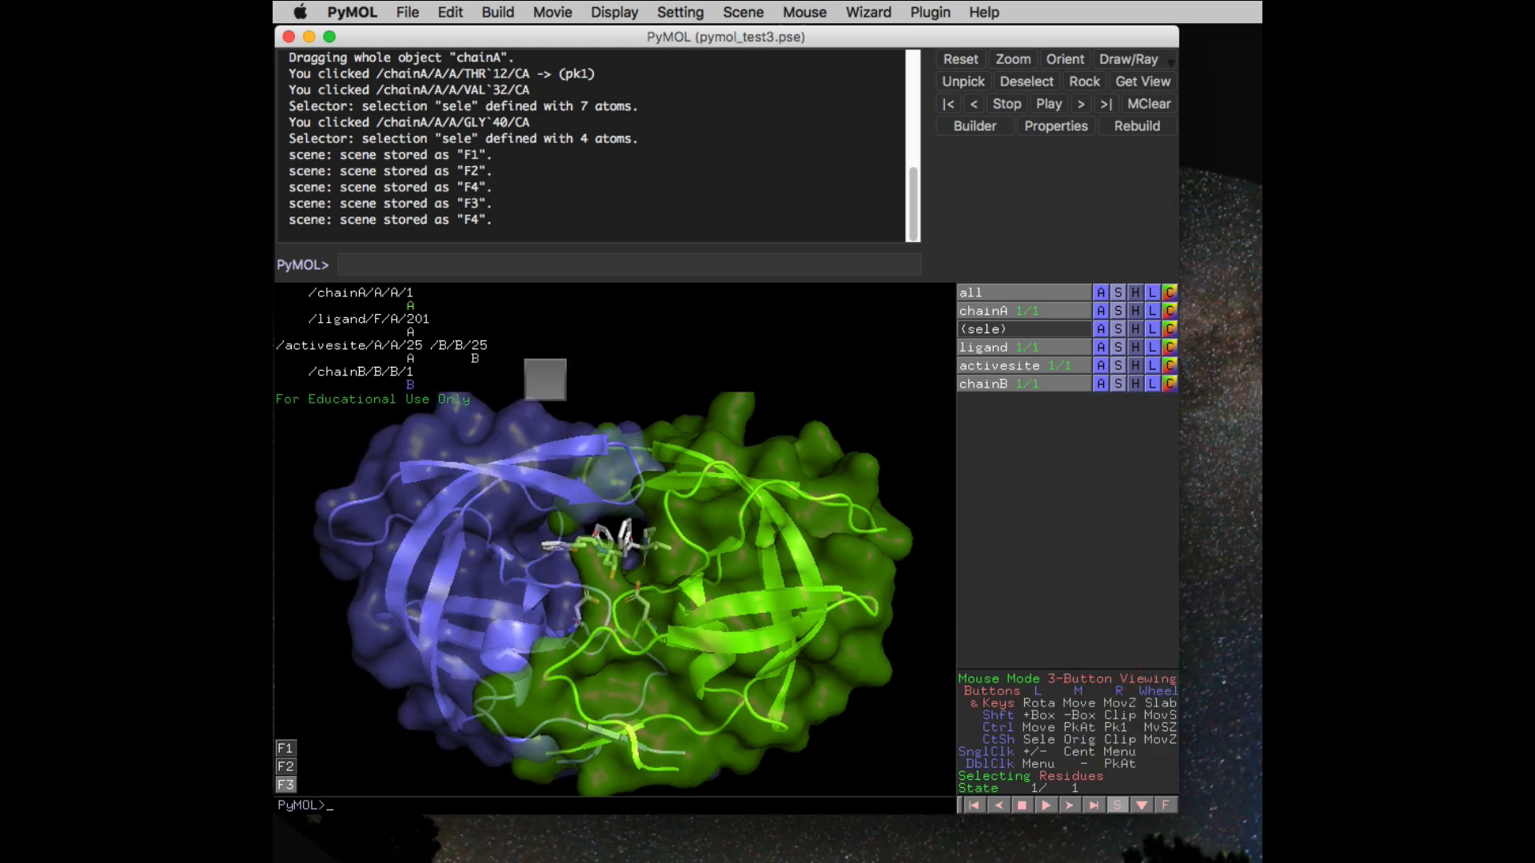
Store the whole-complex surface view as scene F4 and play through scenes F1 to F4 in order
{"action": "left_click", "coordinate": [743, 12]}
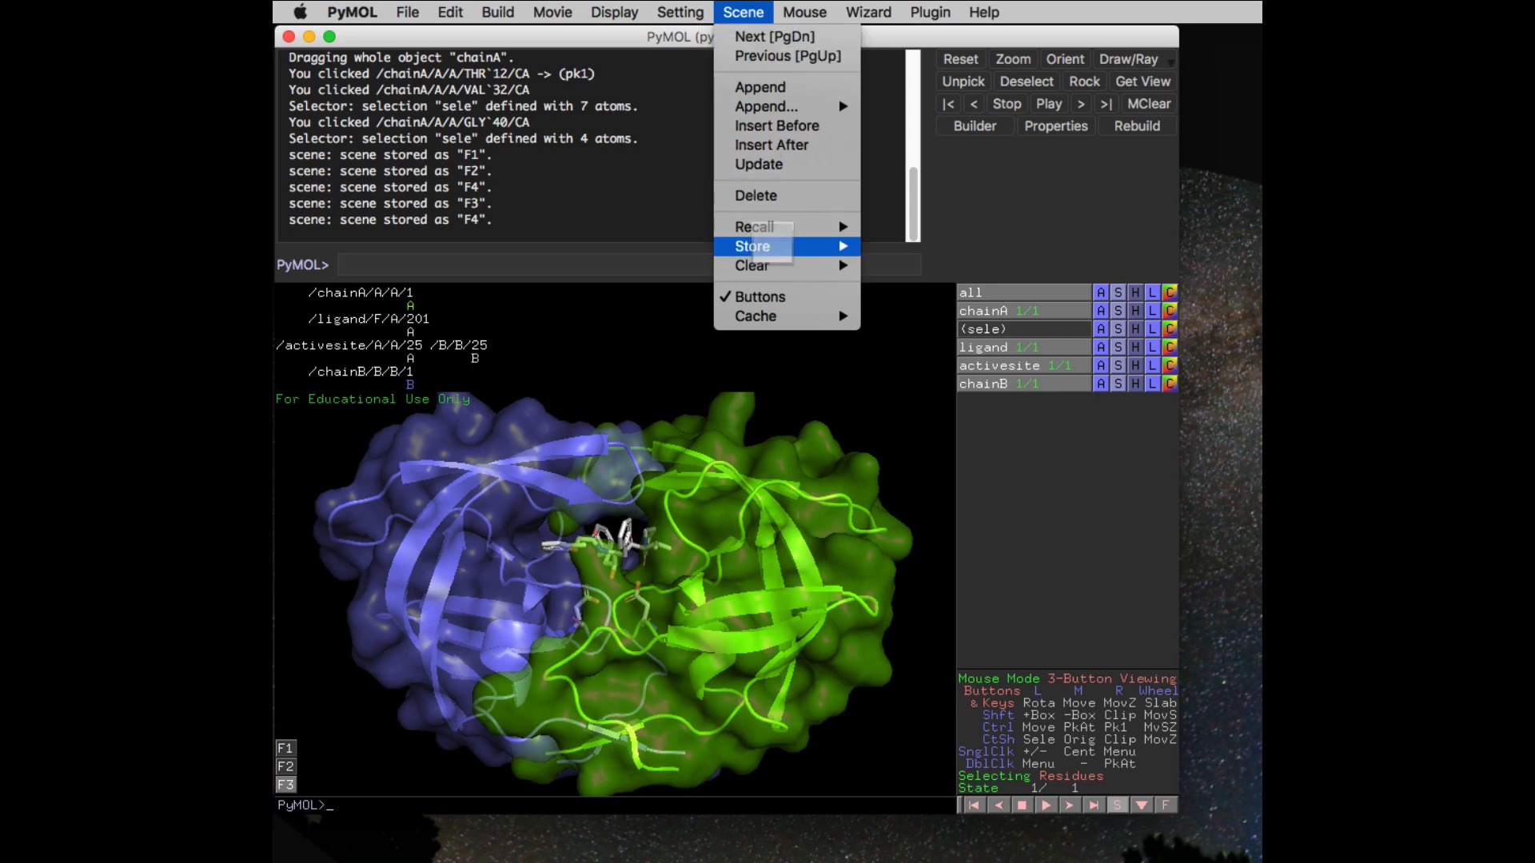
{"action": "mouse_move", "coordinate": [772, 246]}
{"action": "left_click", "coordinate": [890, 303]}
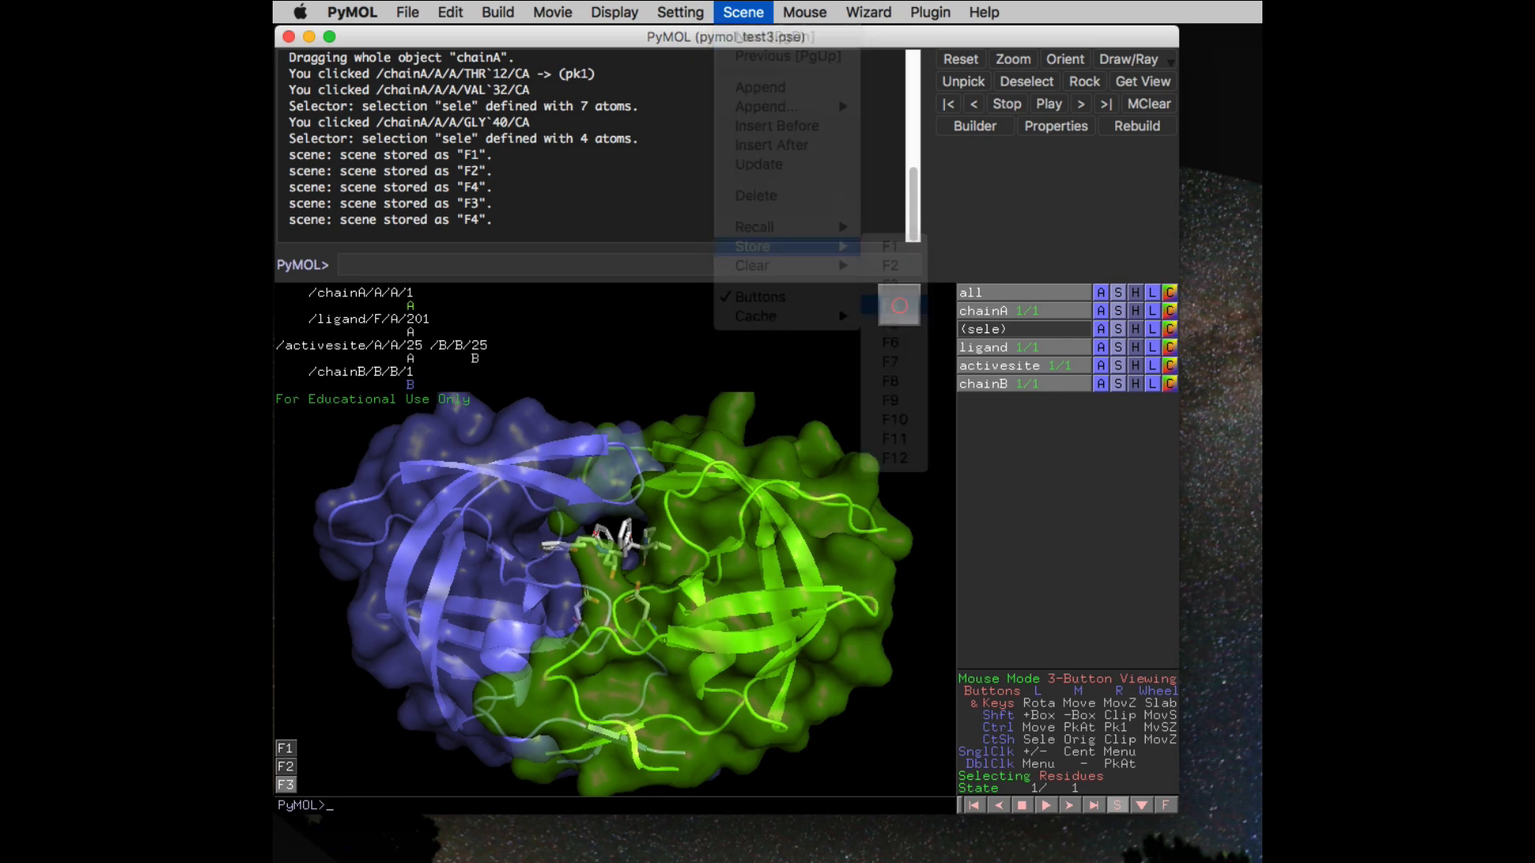
{"action": "left_click", "coordinate": [285, 730]}
{"action": "left_click", "coordinate": [286, 748]}
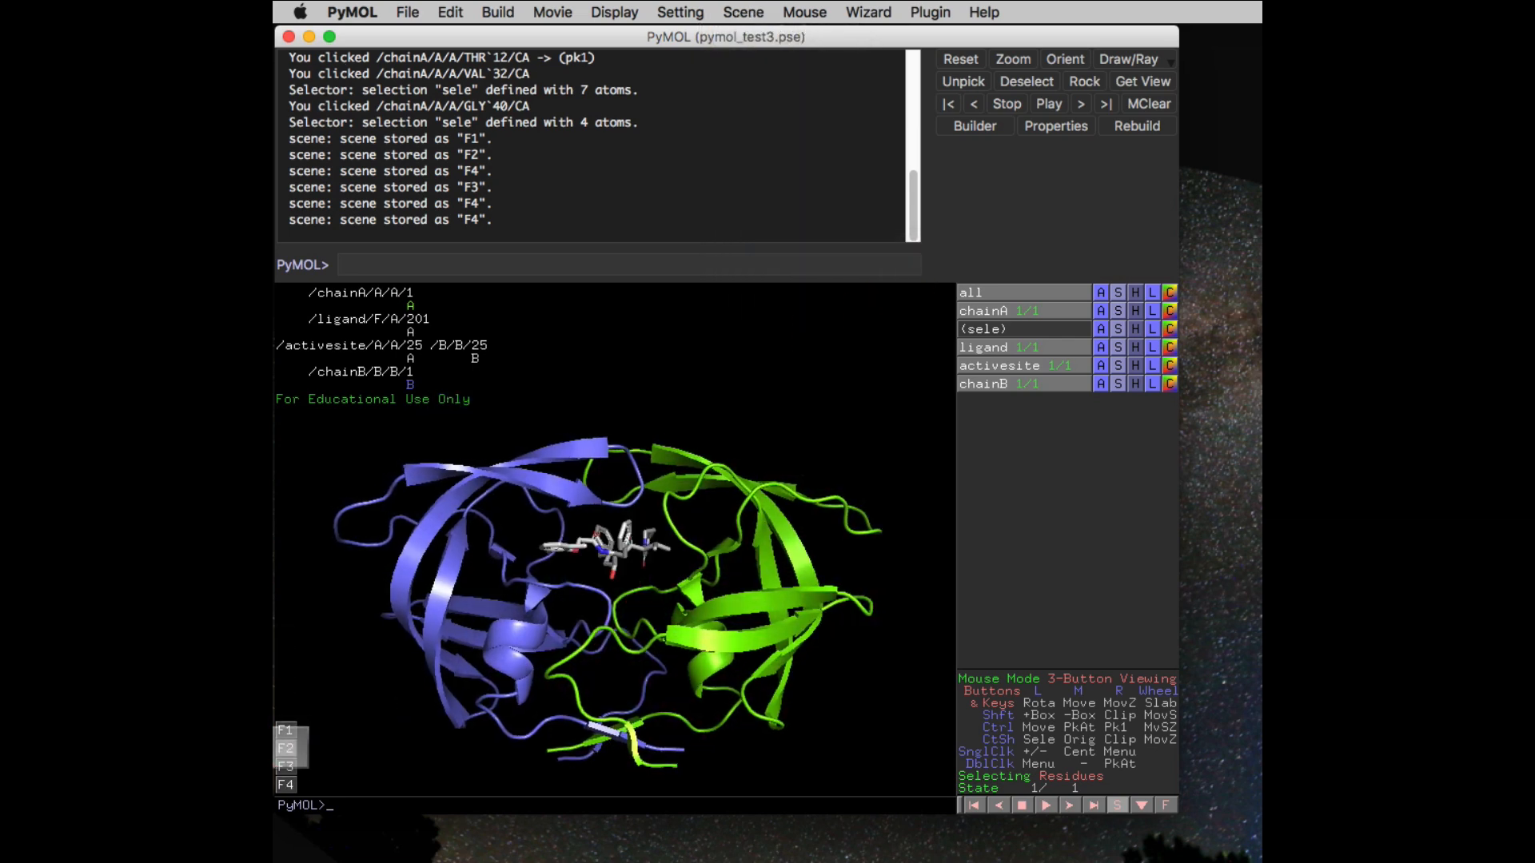
{"action": "left_click", "coordinate": [286, 766]}
{"action": "left_click", "coordinate": [287, 785]}
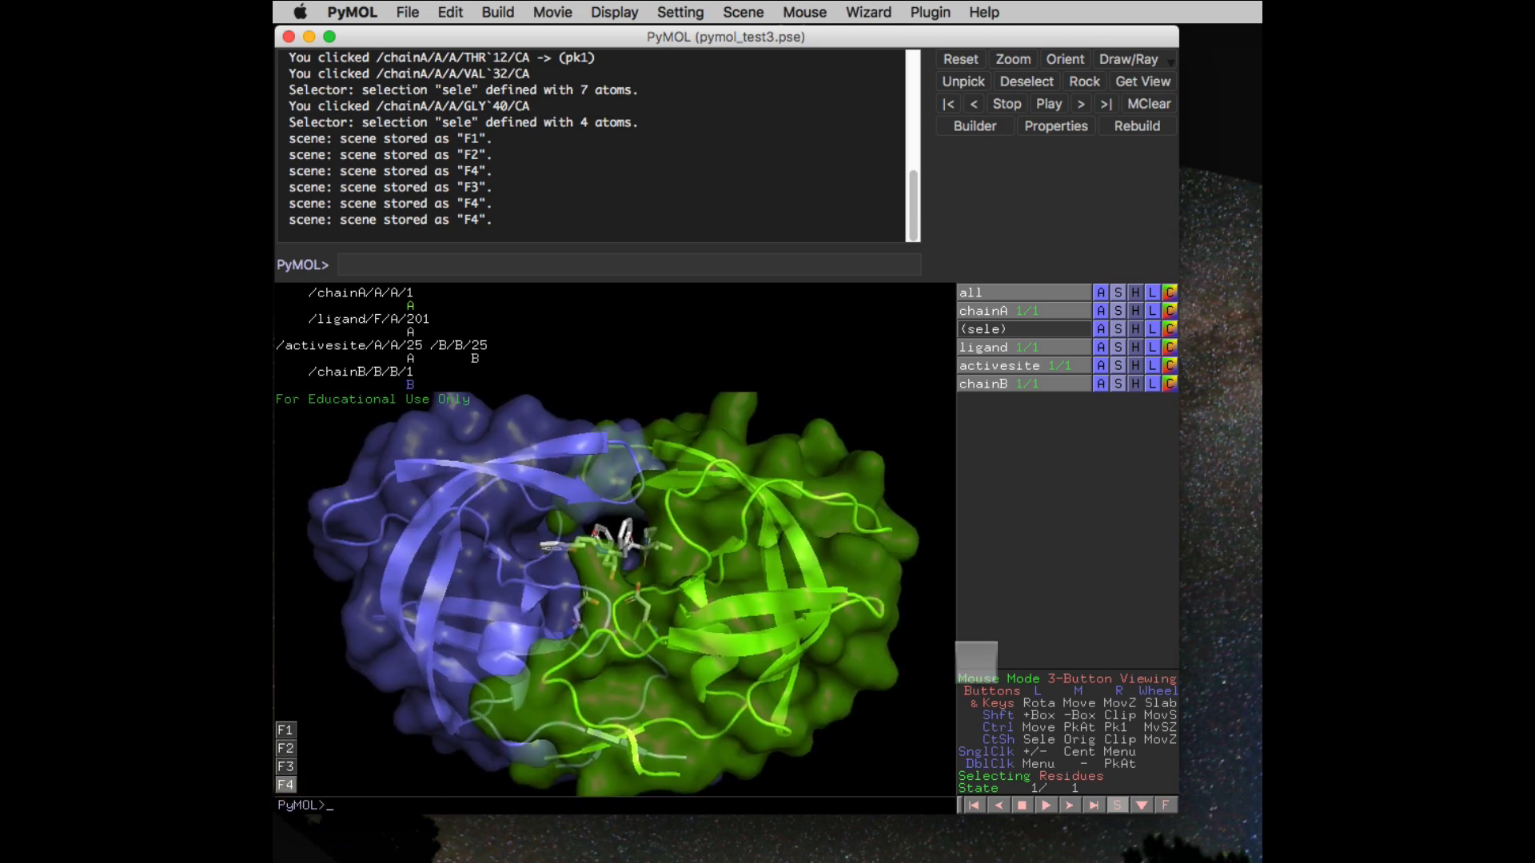
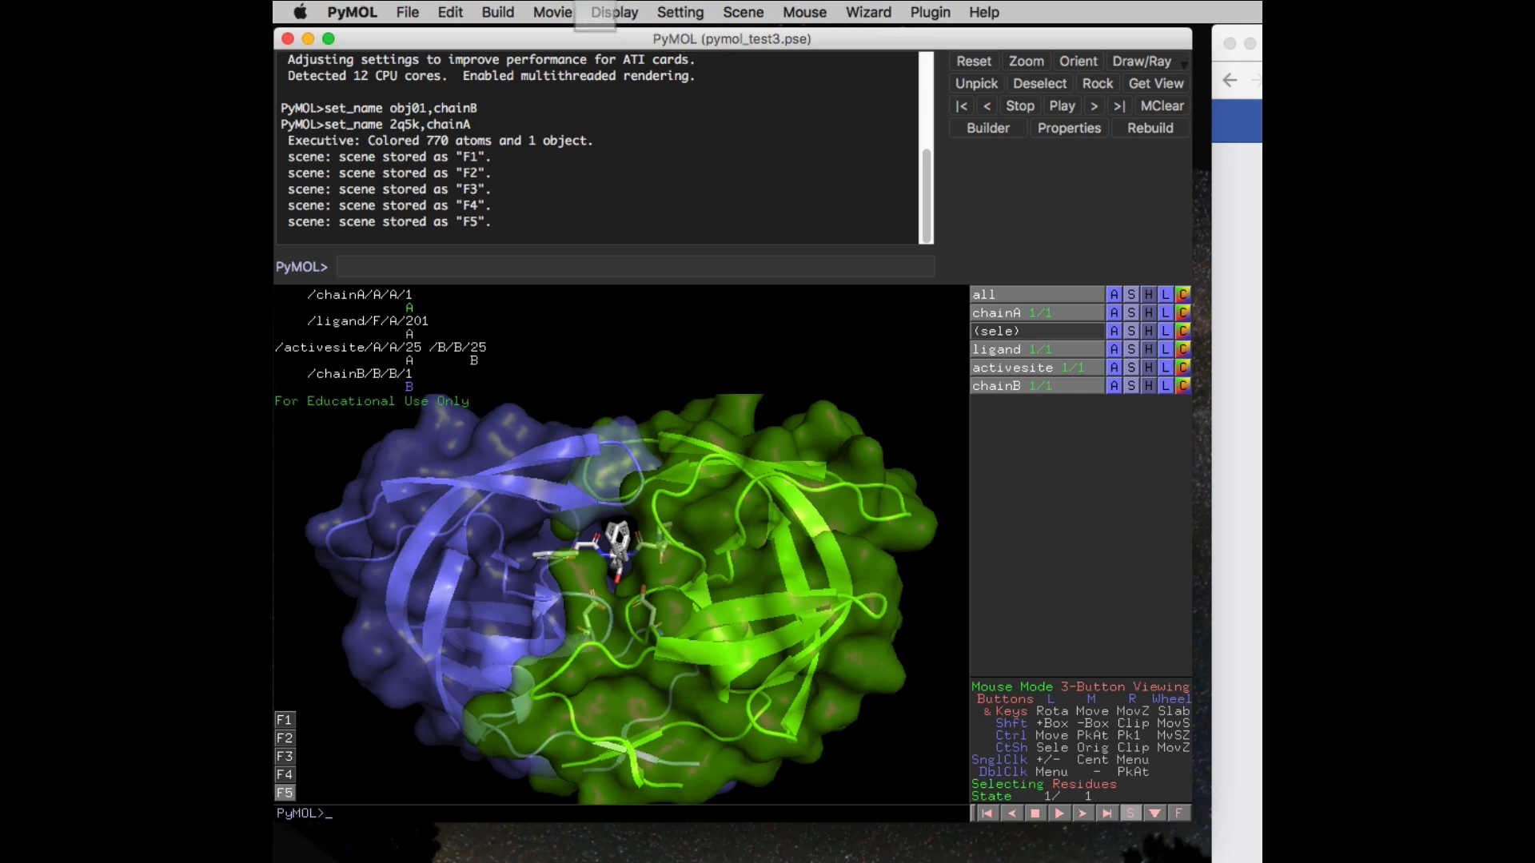
Recall scene F1 and add a 4-second Y-Roll camera loop to the movie
{"action": "left_click", "coordinate": [284, 720]}
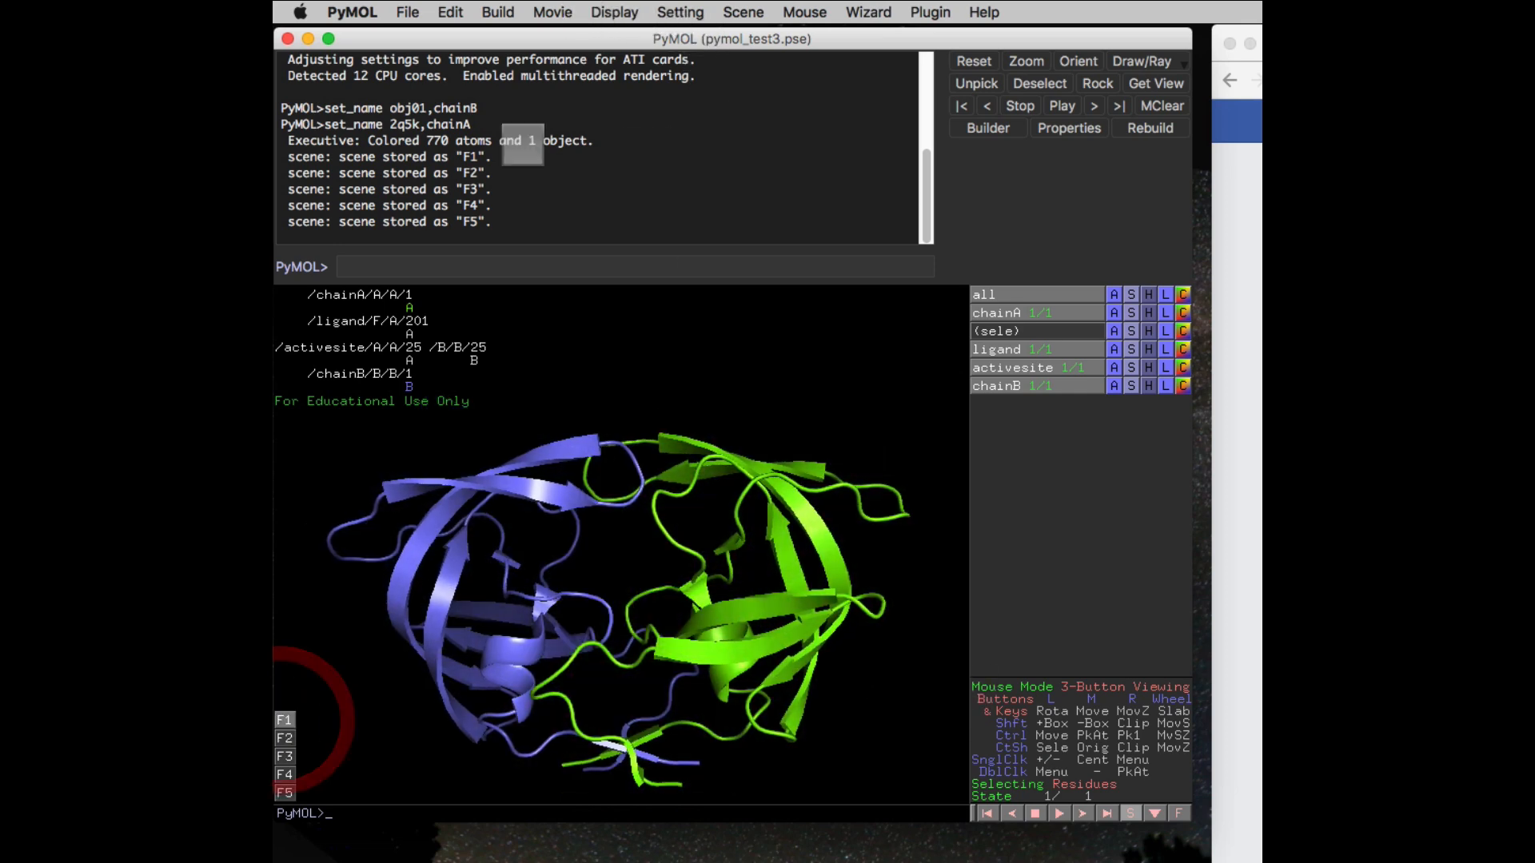
{"action": "left_click", "coordinate": [552, 12]}
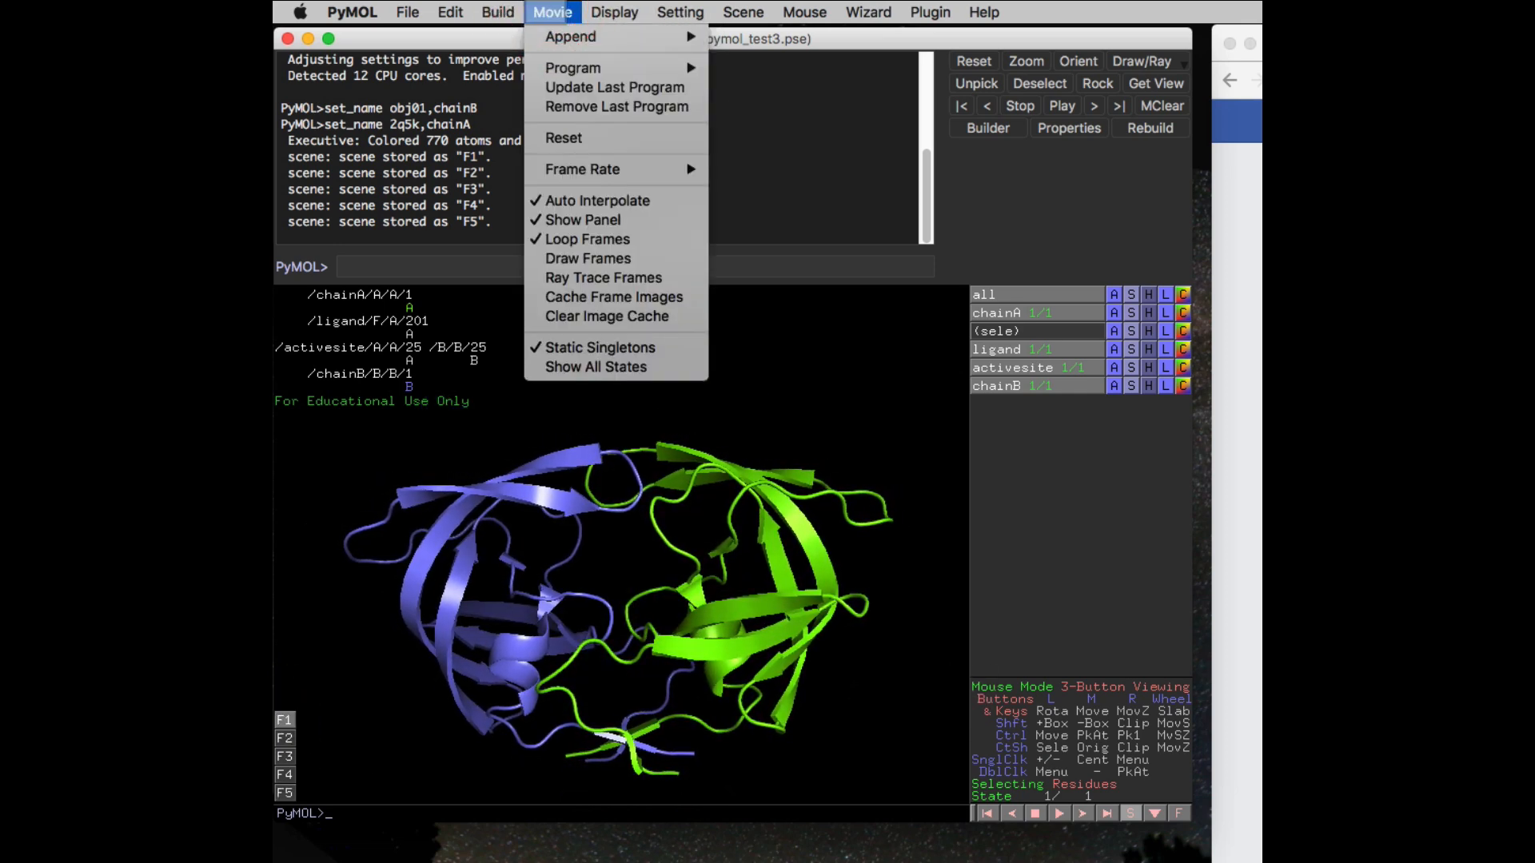
{"action": "mouse_move", "coordinate": [549, 66]}
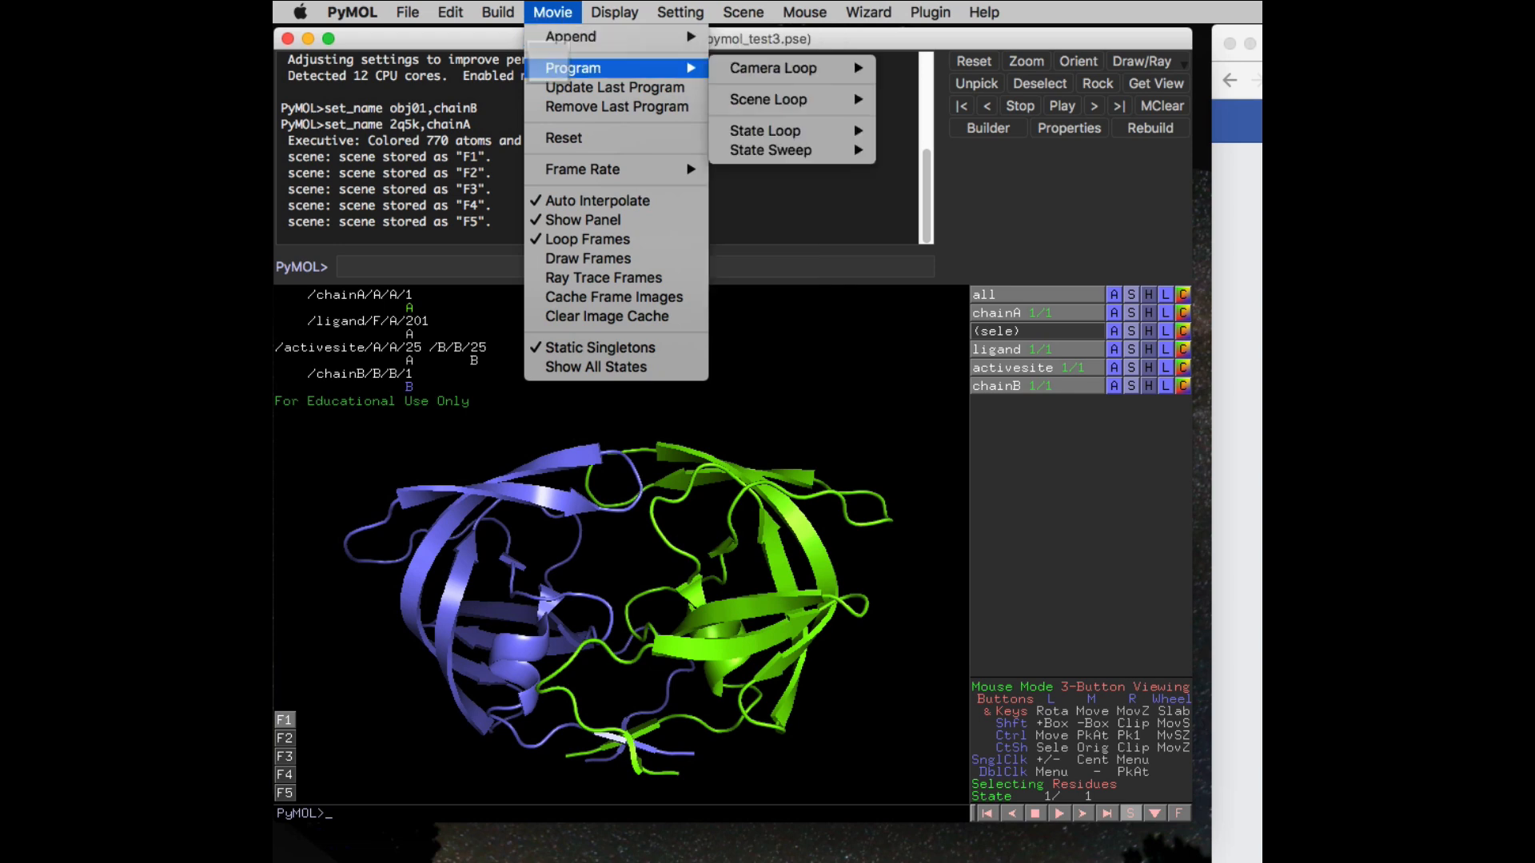
{"action": "mouse_move", "coordinate": [771, 68]}
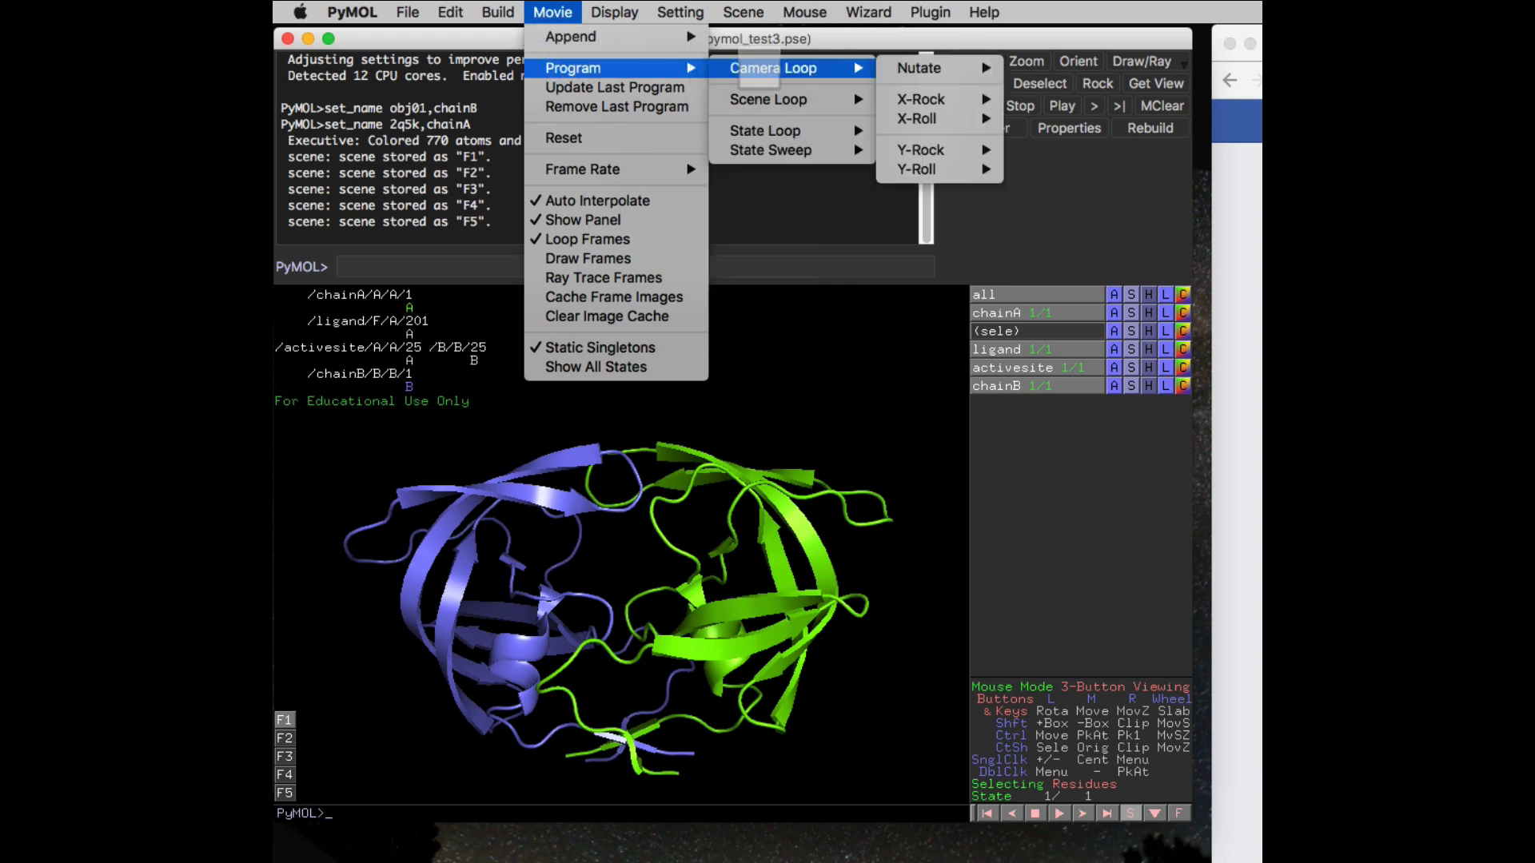
{"action": "mouse_move", "coordinate": [919, 170]}
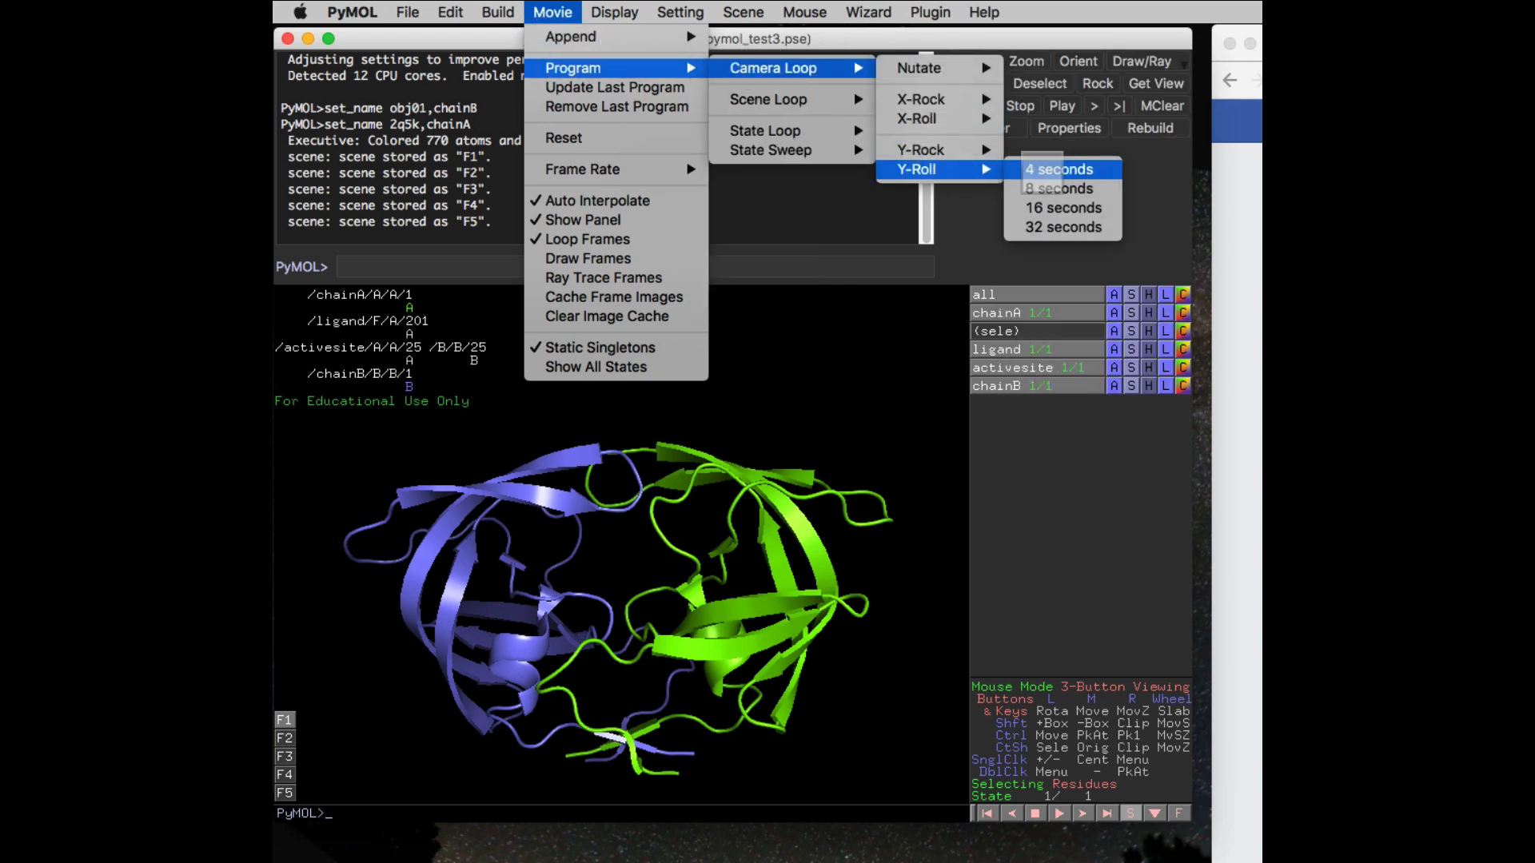
{"action": "left_click", "coordinate": [1063, 169]}
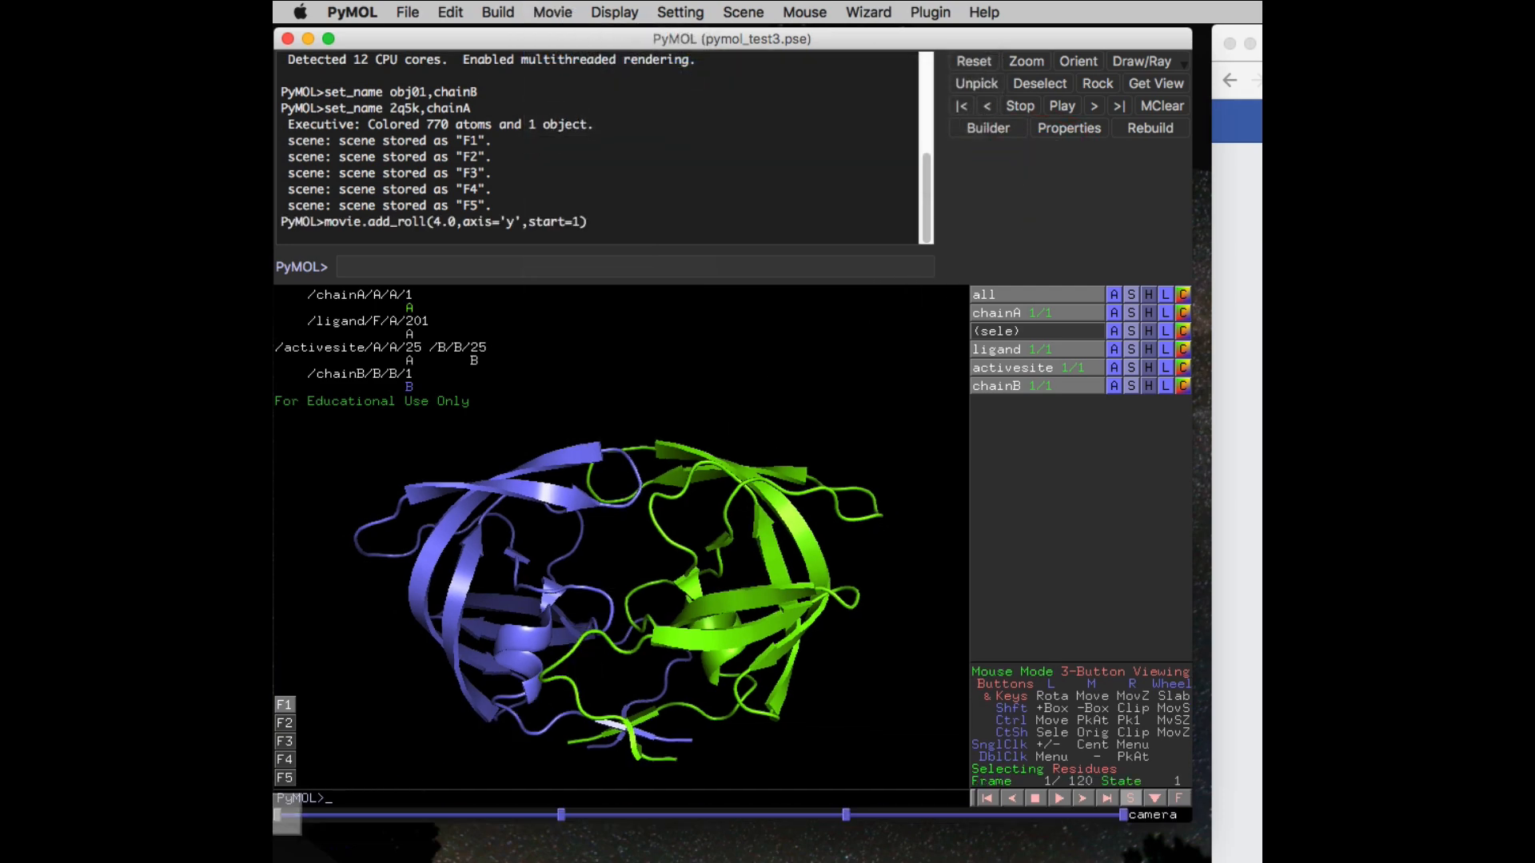
{"action": "mouse_move", "coordinate": [283, 814]}
{"action": "left_mouse_down"}
{"action": "mouse_move", "coordinate": [329, 812]}
{"action": "mouse_move", "coordinate": [280, 806]}
{"action": "left_mouse_up"}
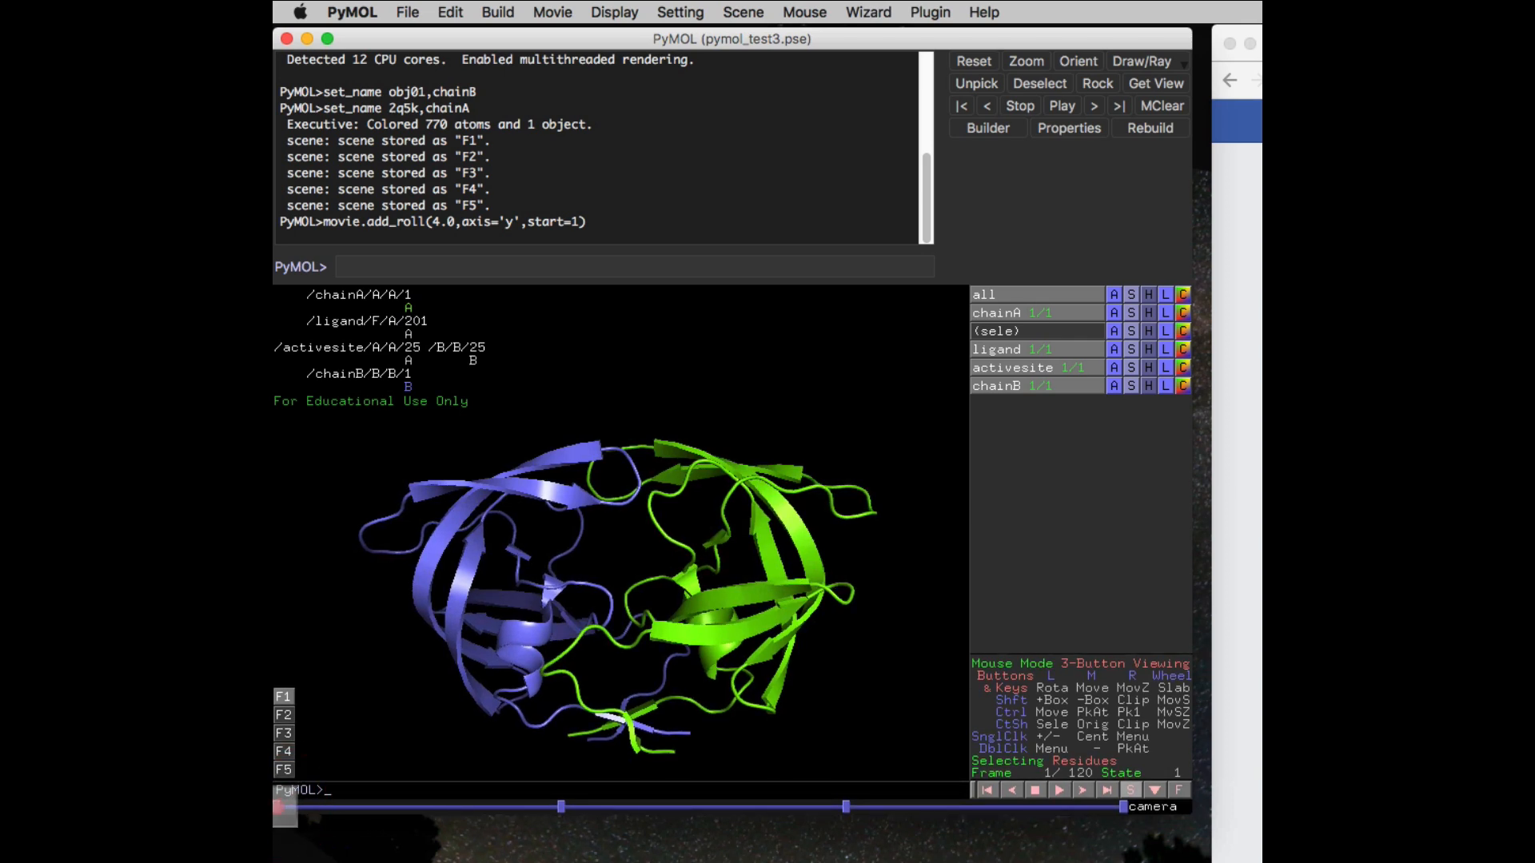
{"action": "left_click_drag", "start_coordinate": [405, 41], "coordinate": [420, 38]}
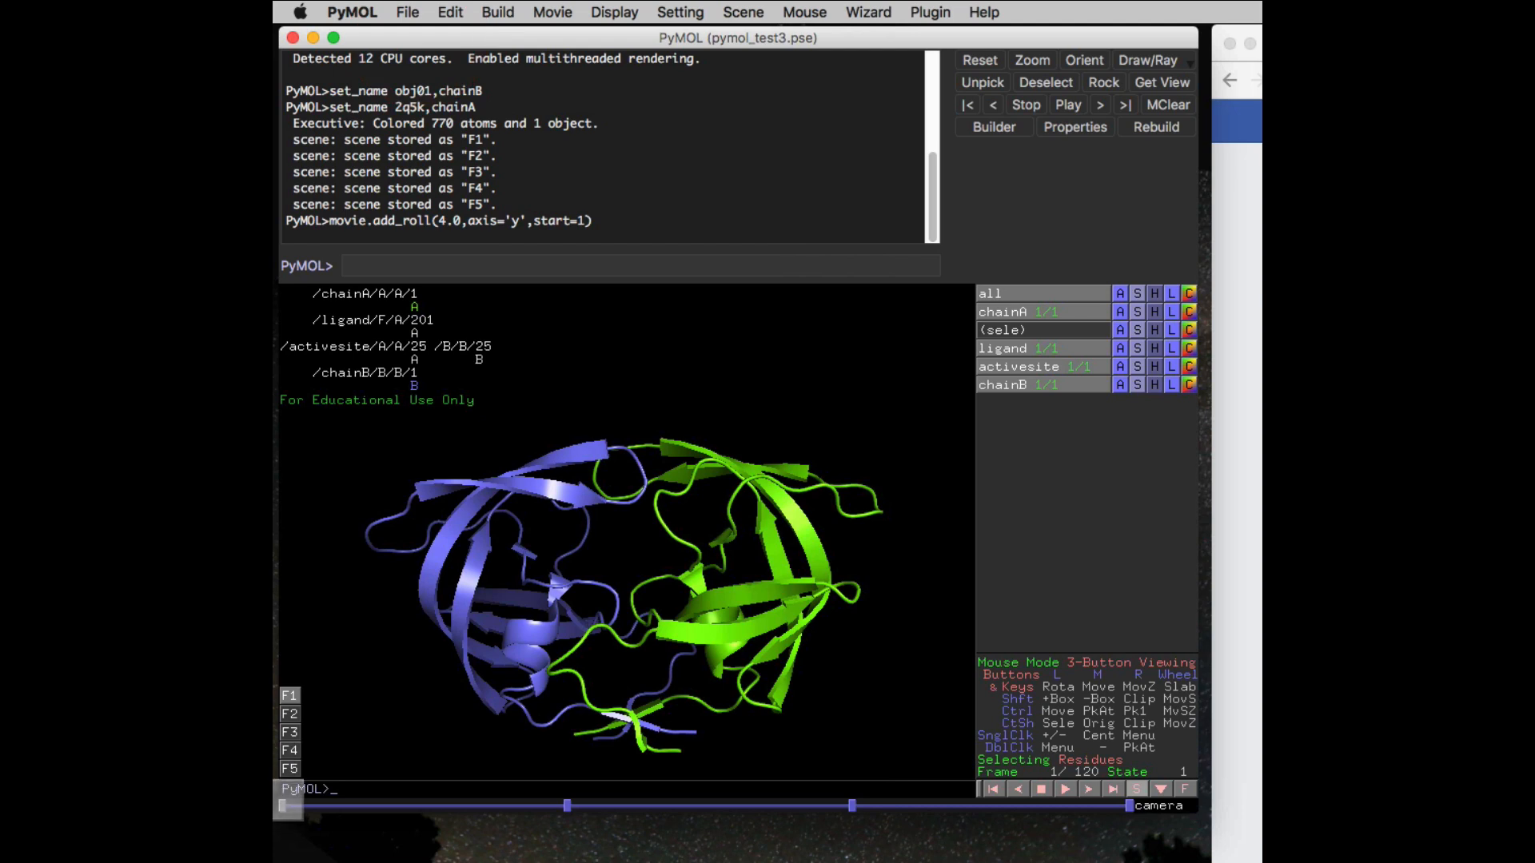
Scrub through the camera roll and append 2 seconds to the end of the movie
{"action": "left_click_drag", "start_coordinate": [284, 805], "coordinate": [1134, 810]}
{"action": "left_click", "coordinate": [317, 809]}
{"action": "left_click", "coordinate": [552, 12]}
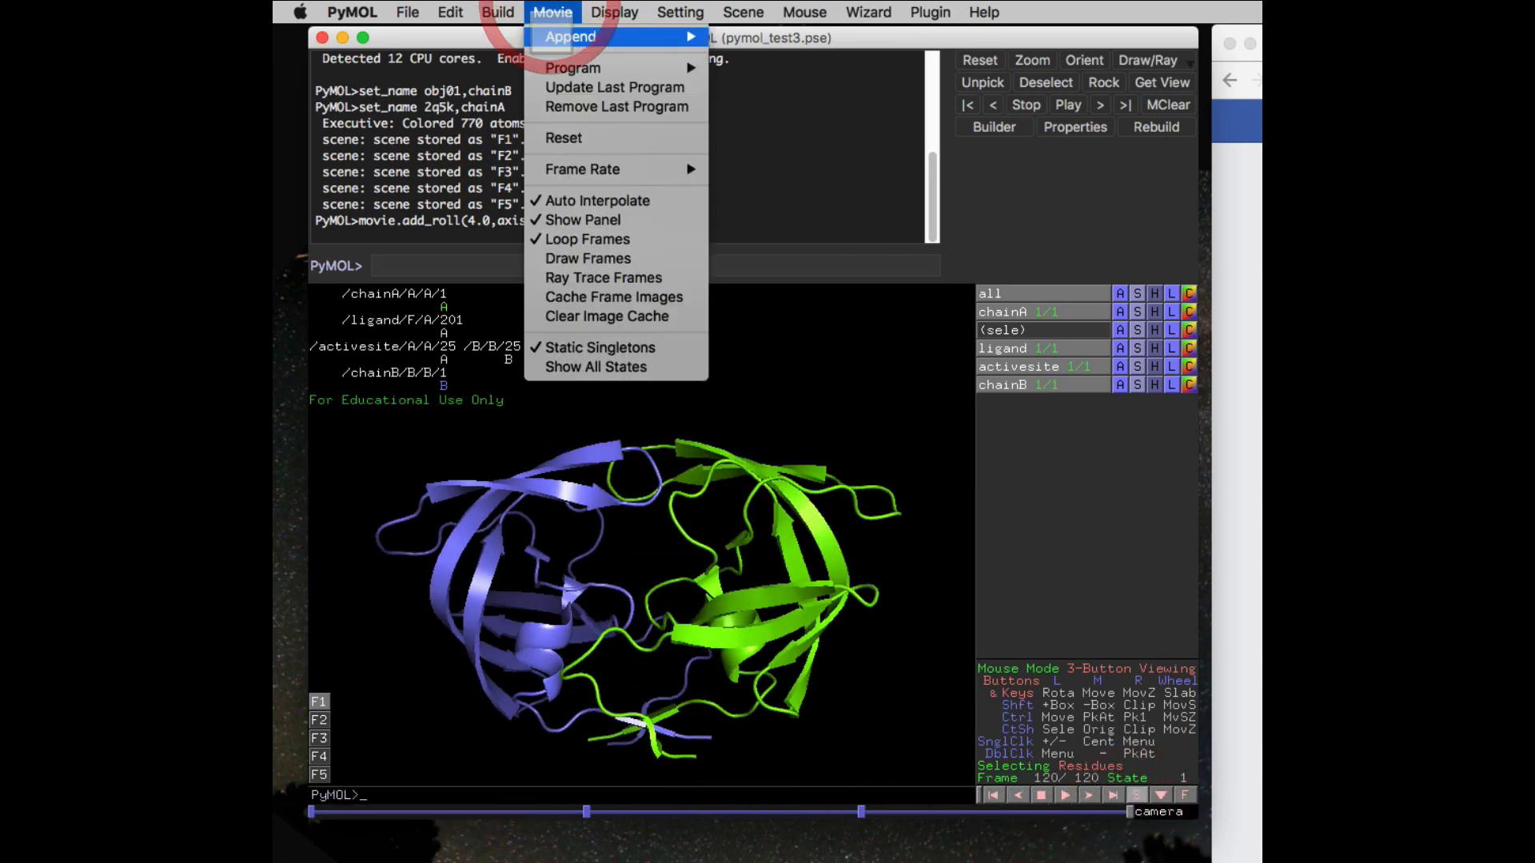
{"action": "mouse_move", "coordinate": [591, 36]}
{"action": "left_click", "coordinate": [760, 100]}
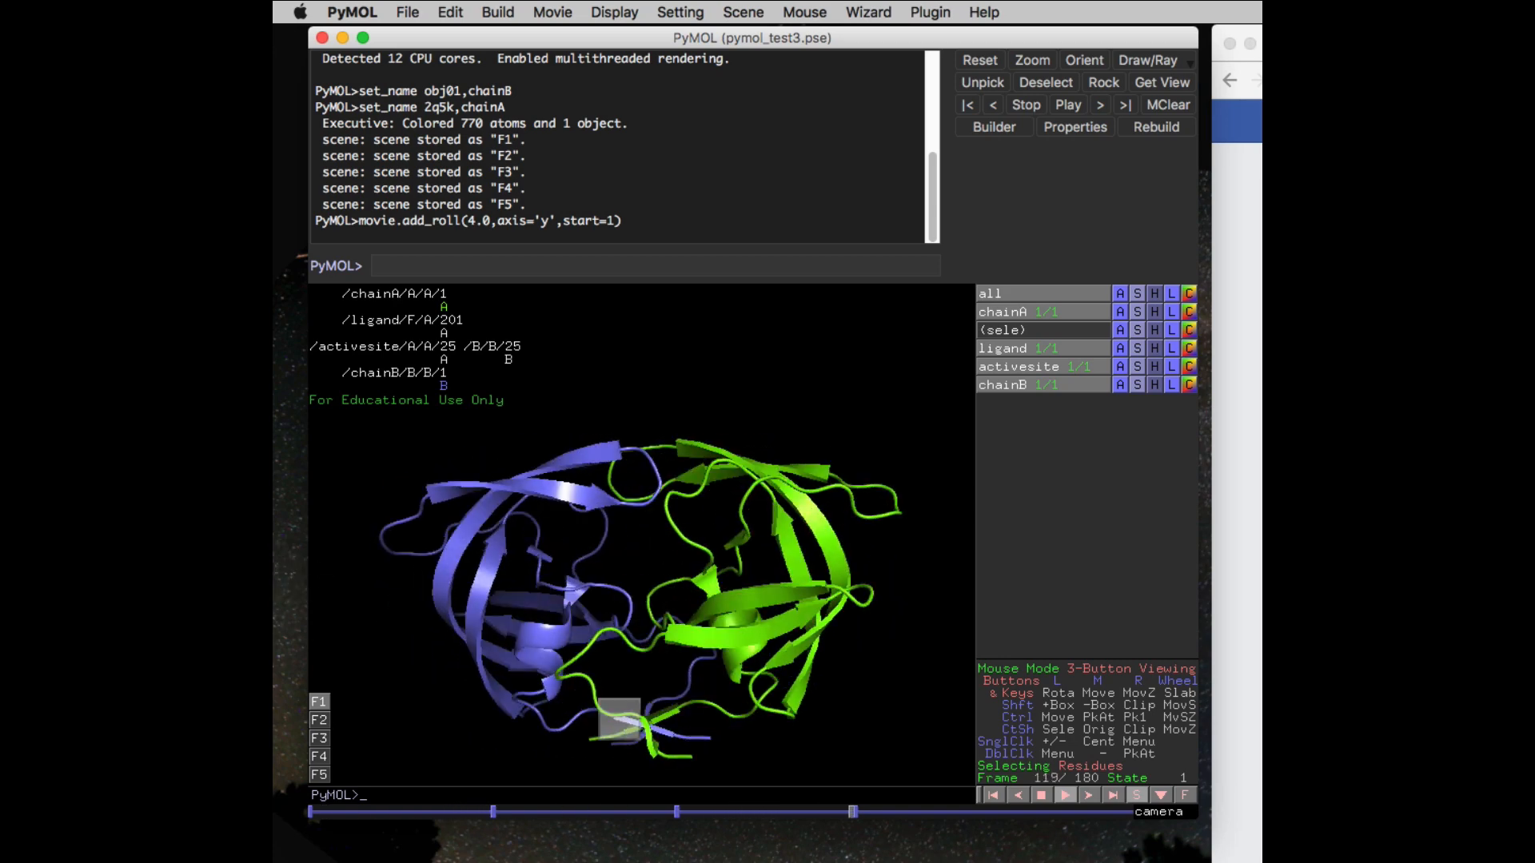
{"action": "key", "text": "space"}
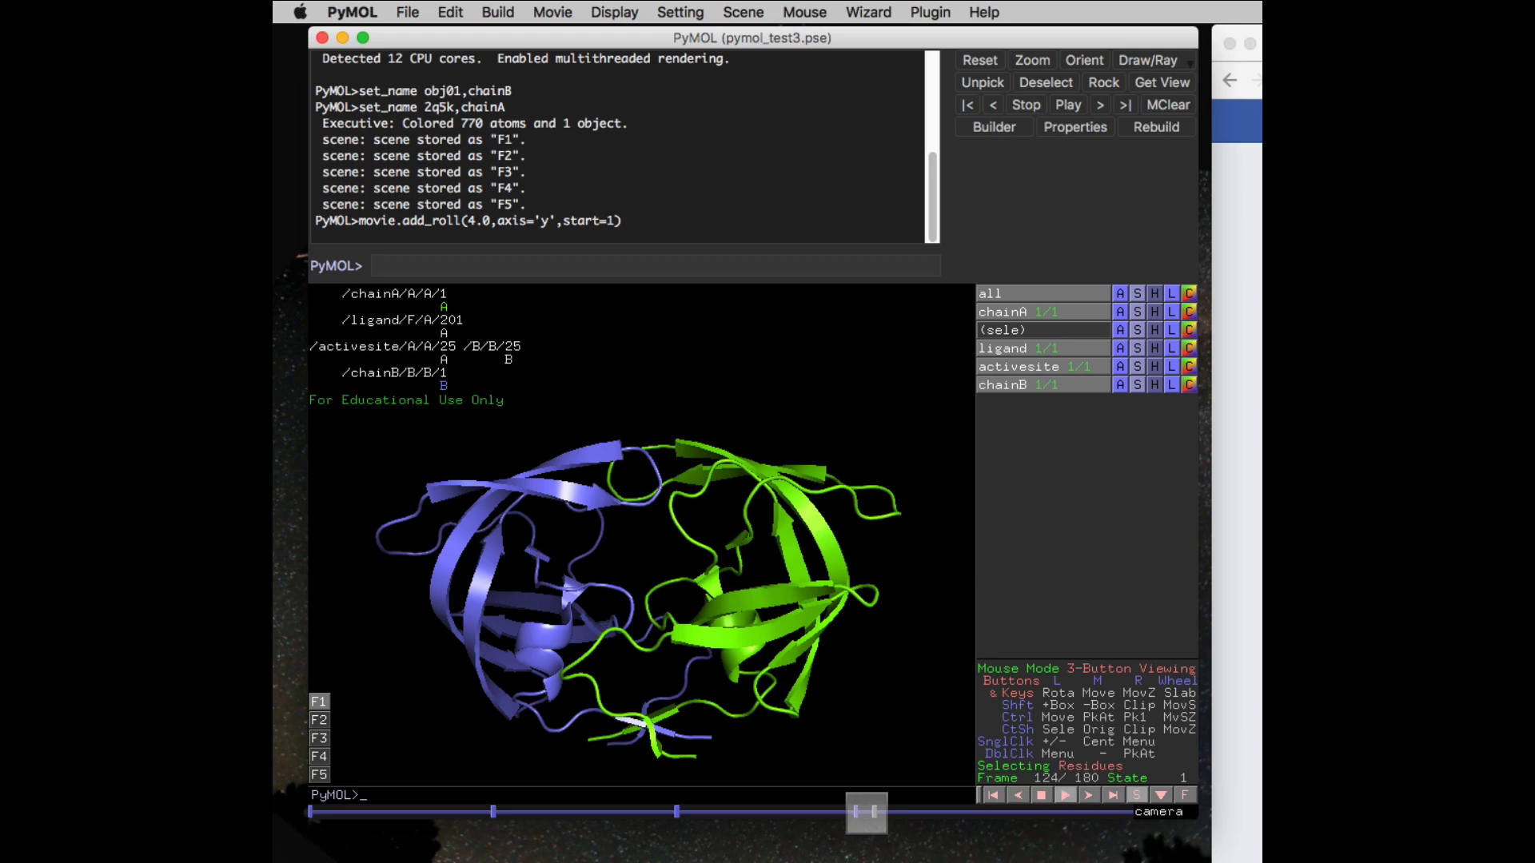
Store a camera keyframe with scene F2 at frame 135 of the movie
{"action": "left_click_drag", "start_coordinate": [867, 813], "coordinate": [894, 814]}
{"action": "right_click", "coordinate": [925, 812]}
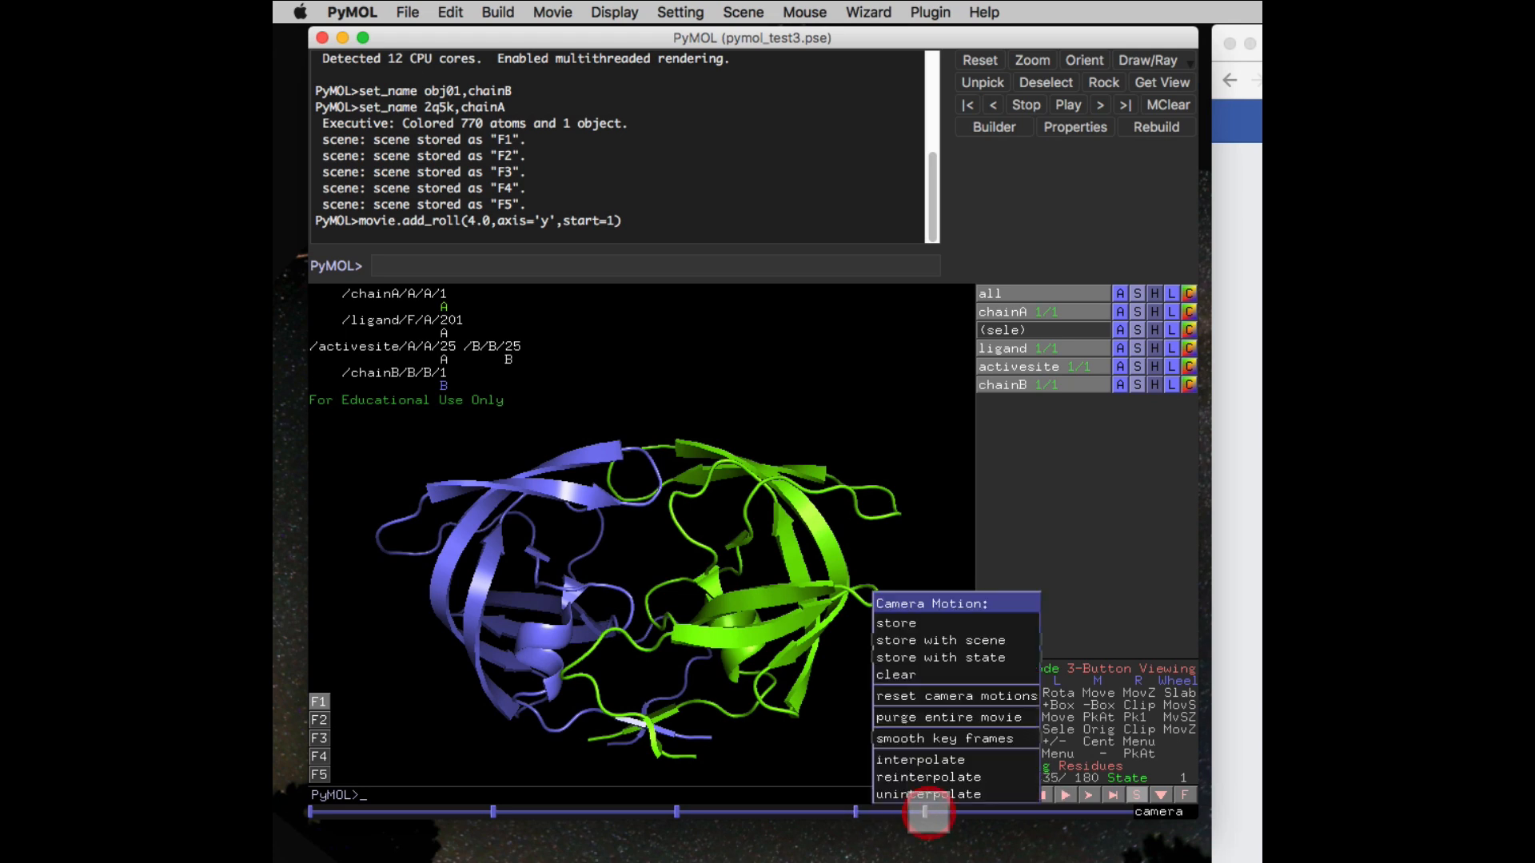
{"action": "mouse_move", "coordinate": [959, 640]}
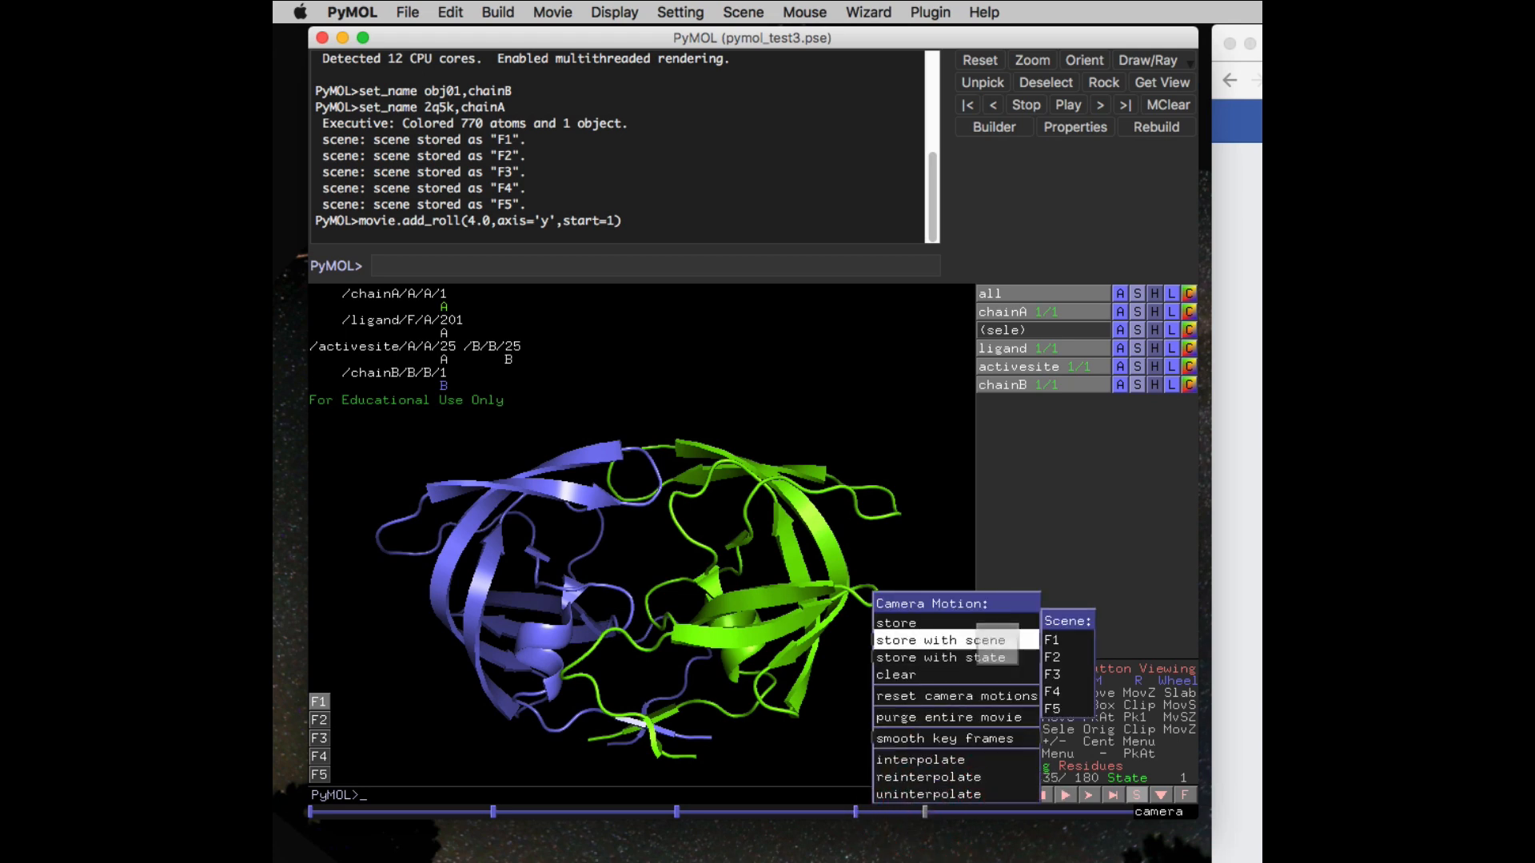
{"action": "left_click", "coordinate": [1056, 657]}
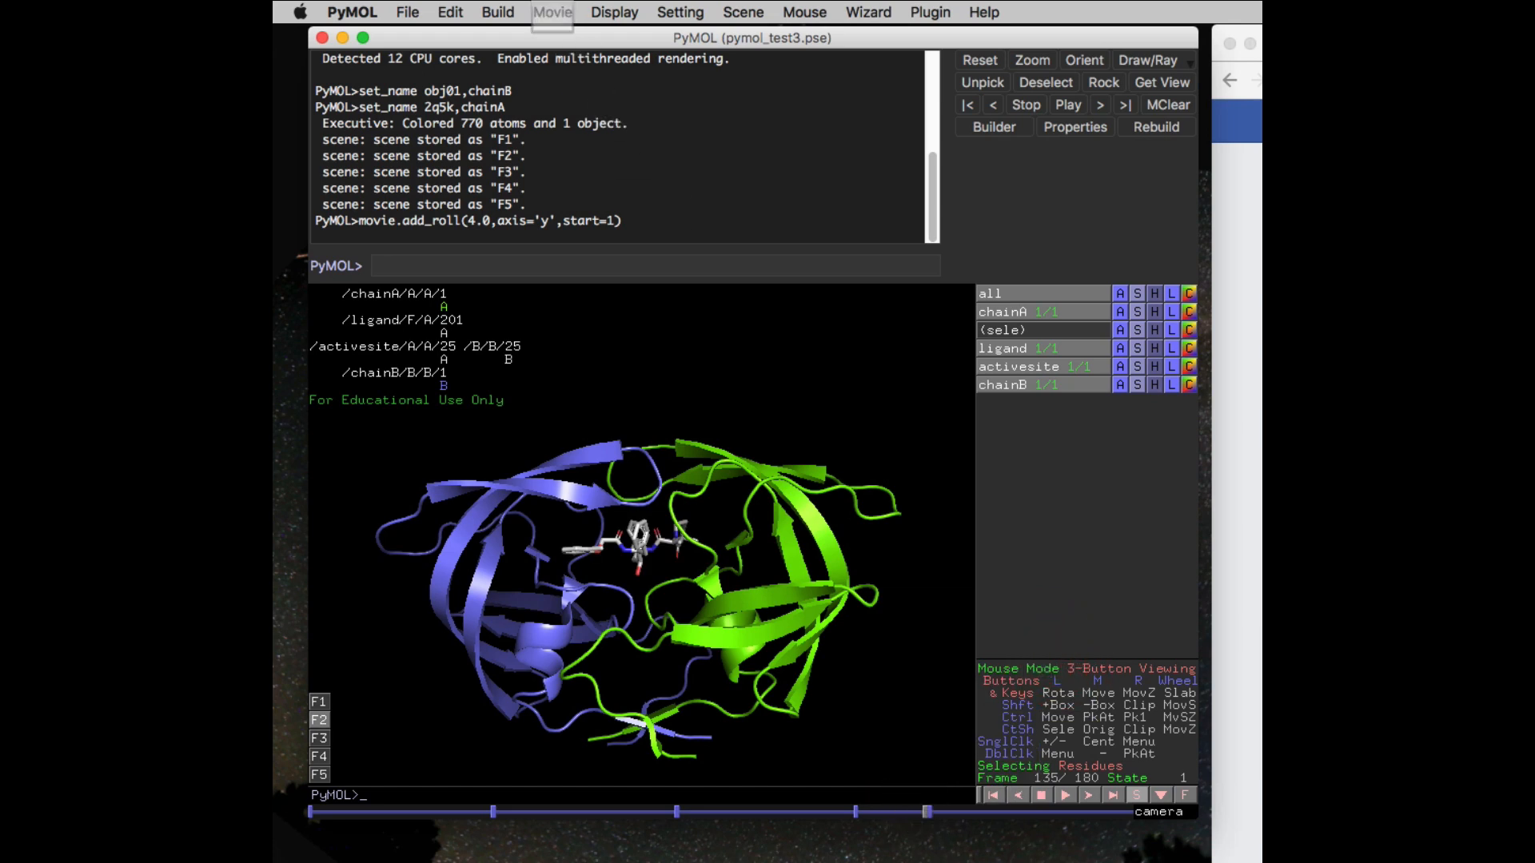
Append 1 second to the movie and scrub through the transition from scene F1 to F2
{"action": "left_click", "coordinate": [553, 12]}
{"action": "mouse_move", "coordinate": [639, 37]}
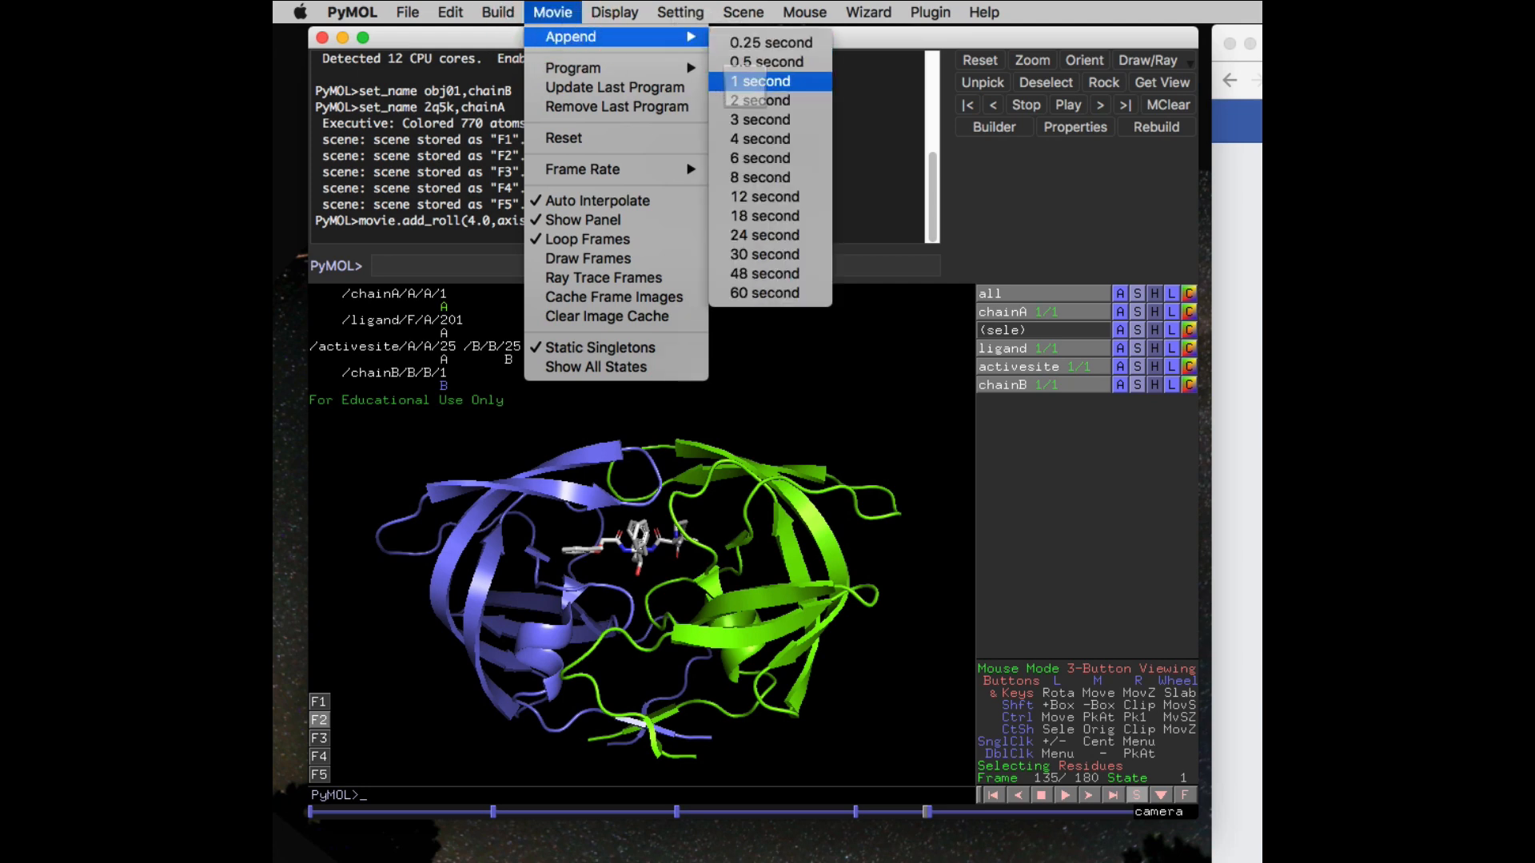
{"action": "left_click", "coordinate": [745, 80]}
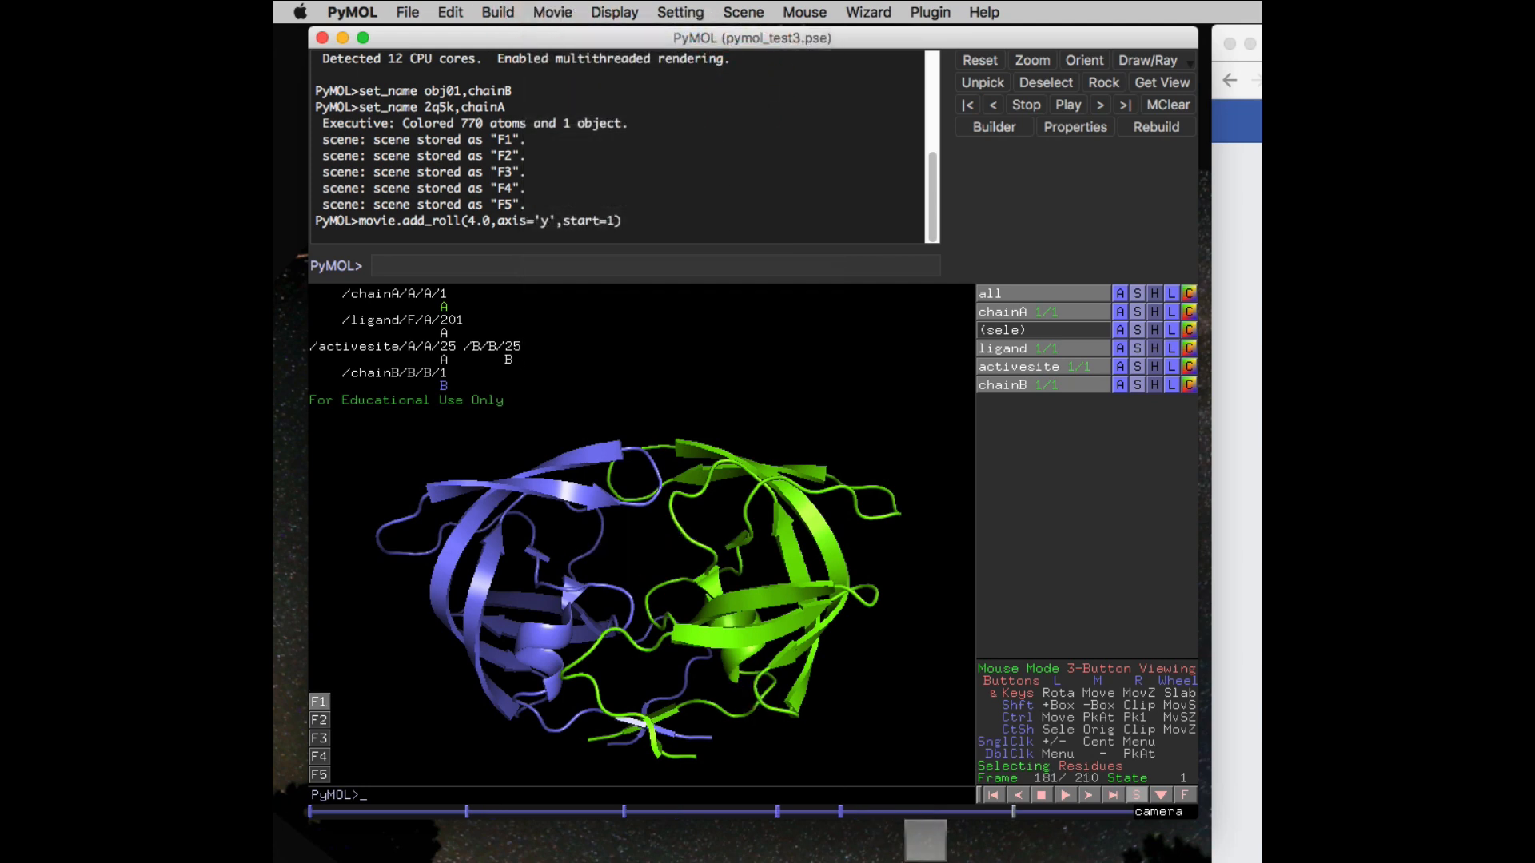
{"action": "left_click_drag", "start_coordinate": [1013, 811], "coordinate": [965, 816]}
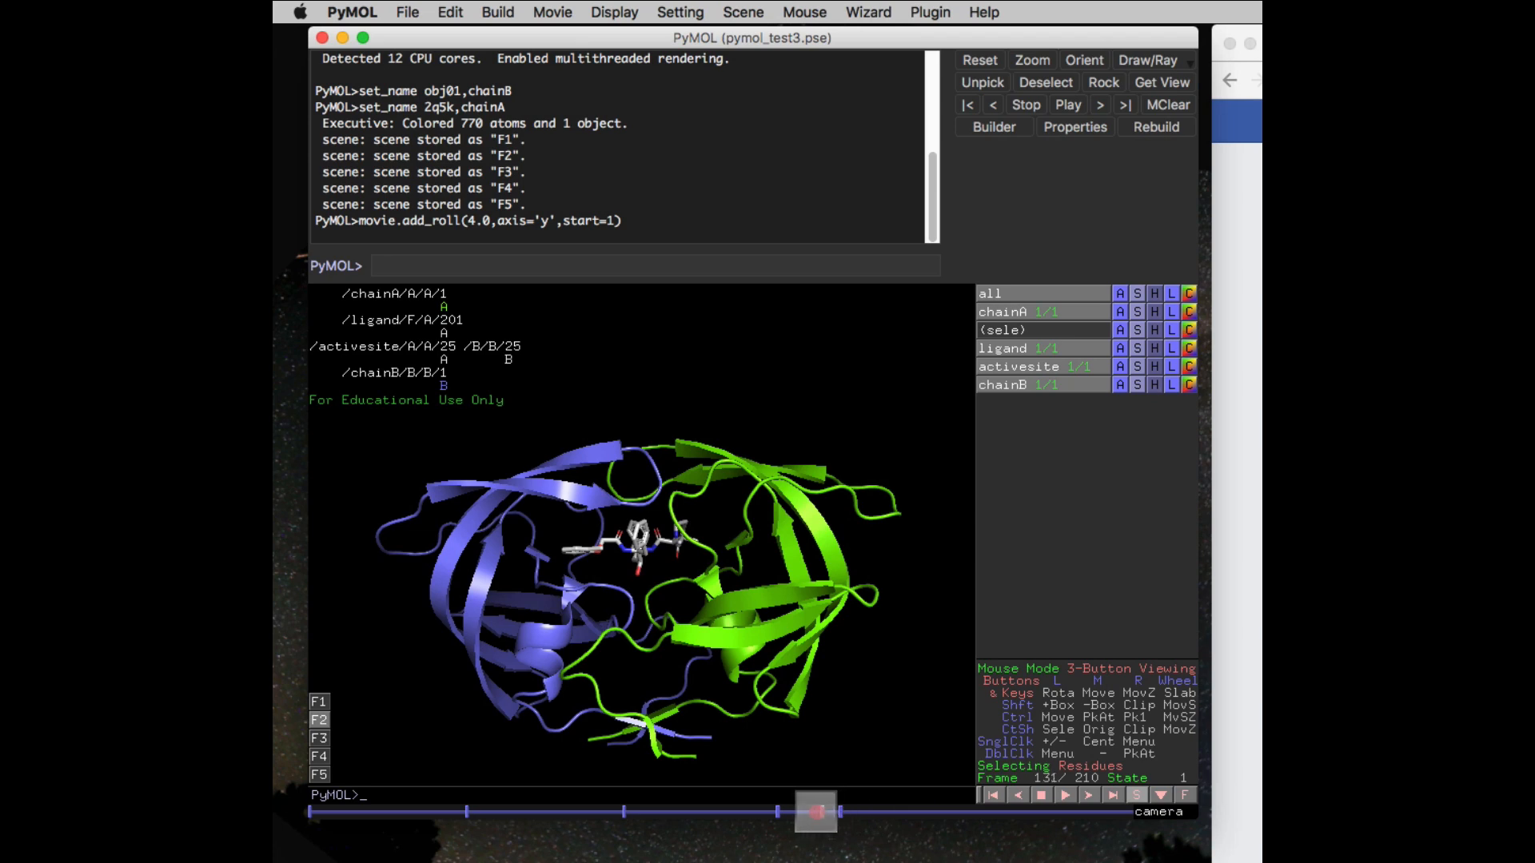
{"action": "left_click_drag", "start_coordinate": [808, 809], "coordinate": [844, 811]}
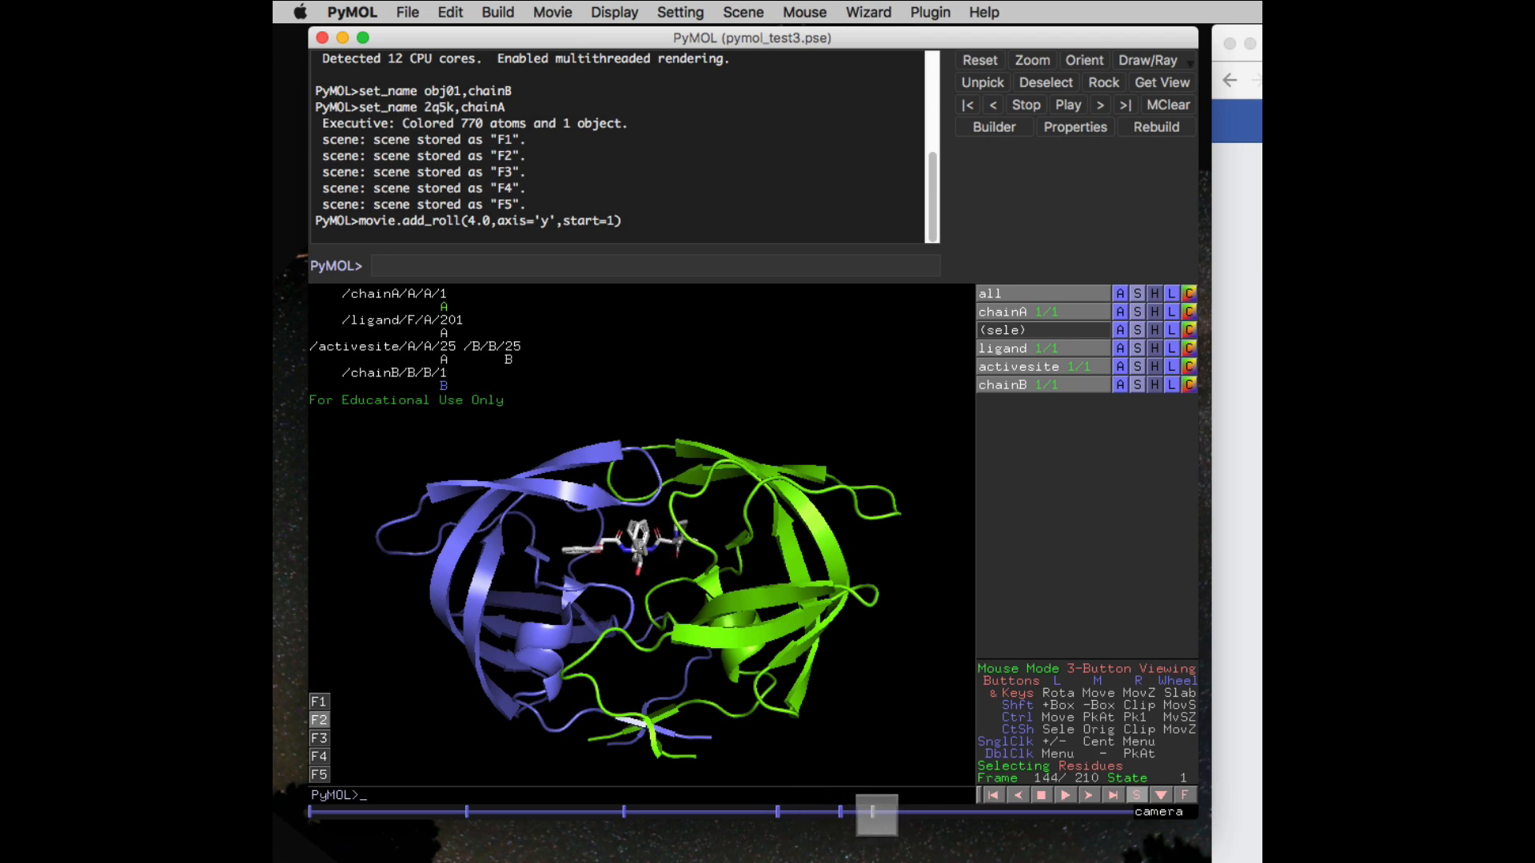
{"action": "left_click_drag", "start_coordinate": [977, 811], "coordinate": [776, 809]}
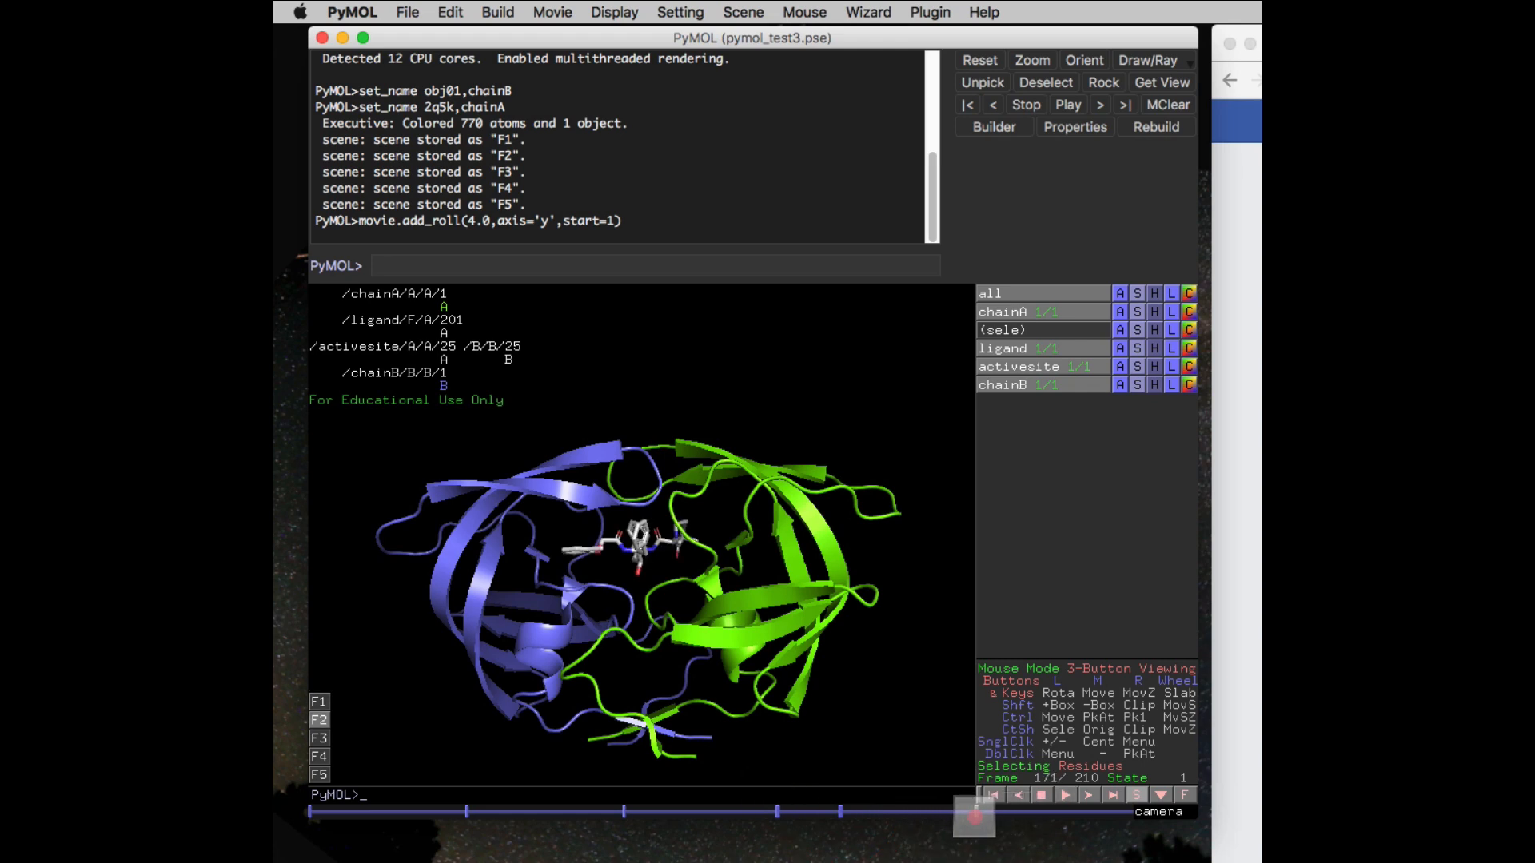
Store a camera keyframe with scene F3 at frame 171 of the movie
{"action": "right_click", "coordinate": [975, 812]}
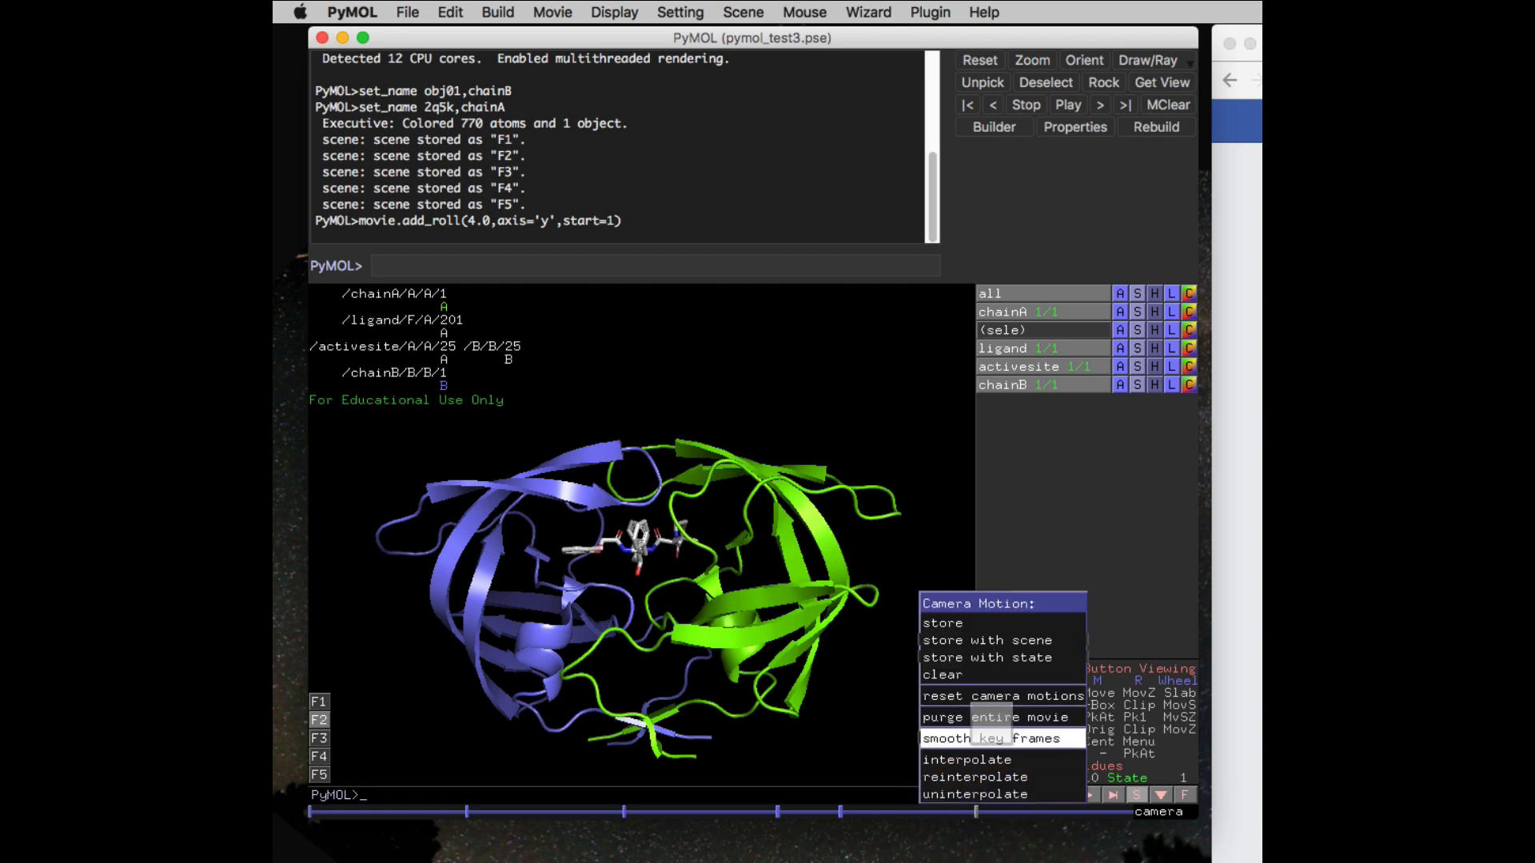
{"action": "mouse_move", "coordinate": [998, 658]}
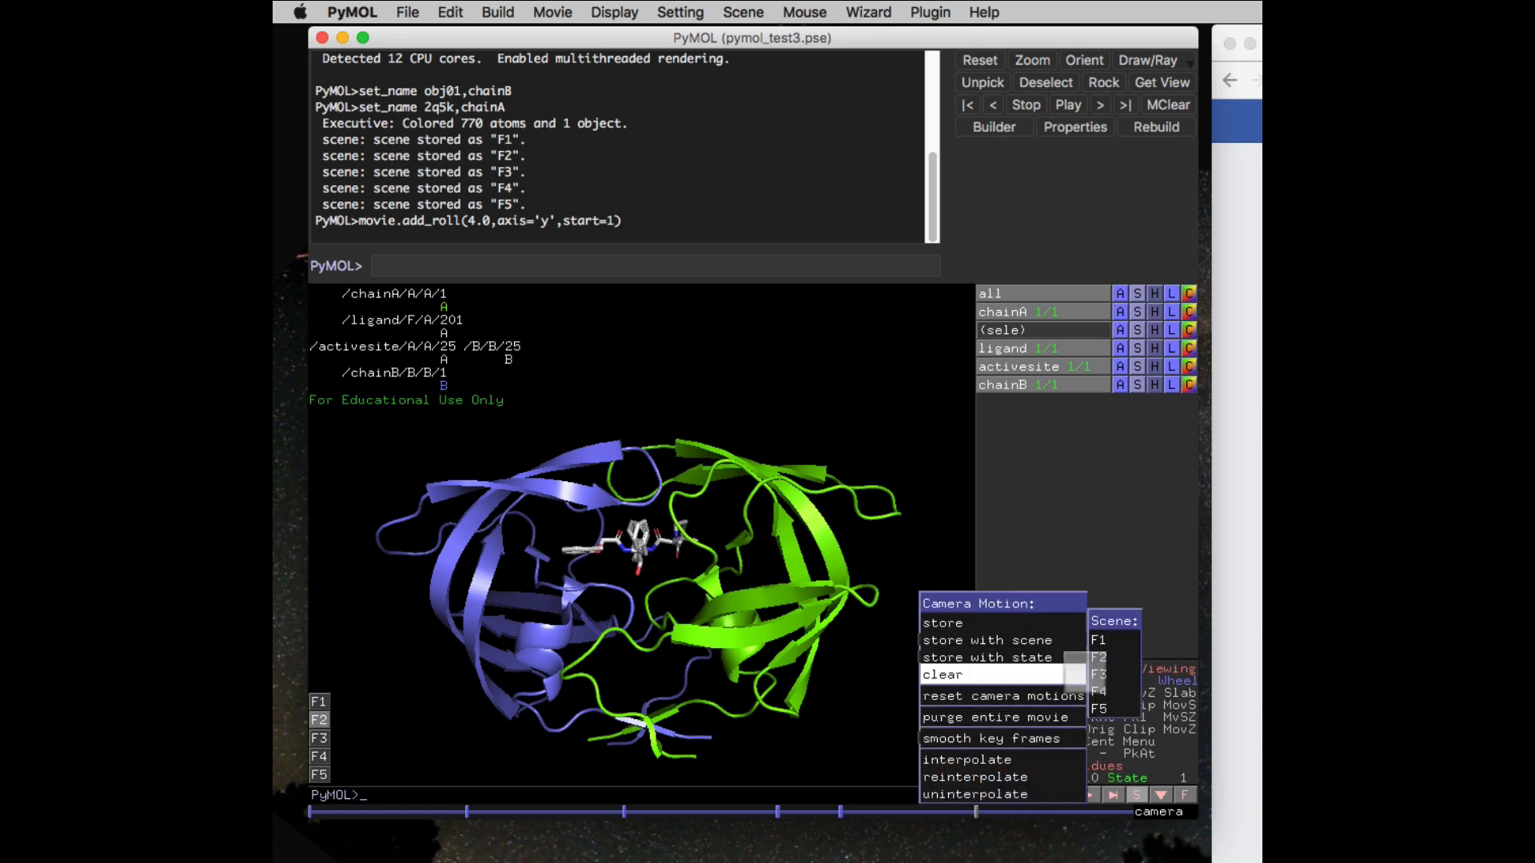
{"action": "mouse_move", "coordinate": [1031, 640]}
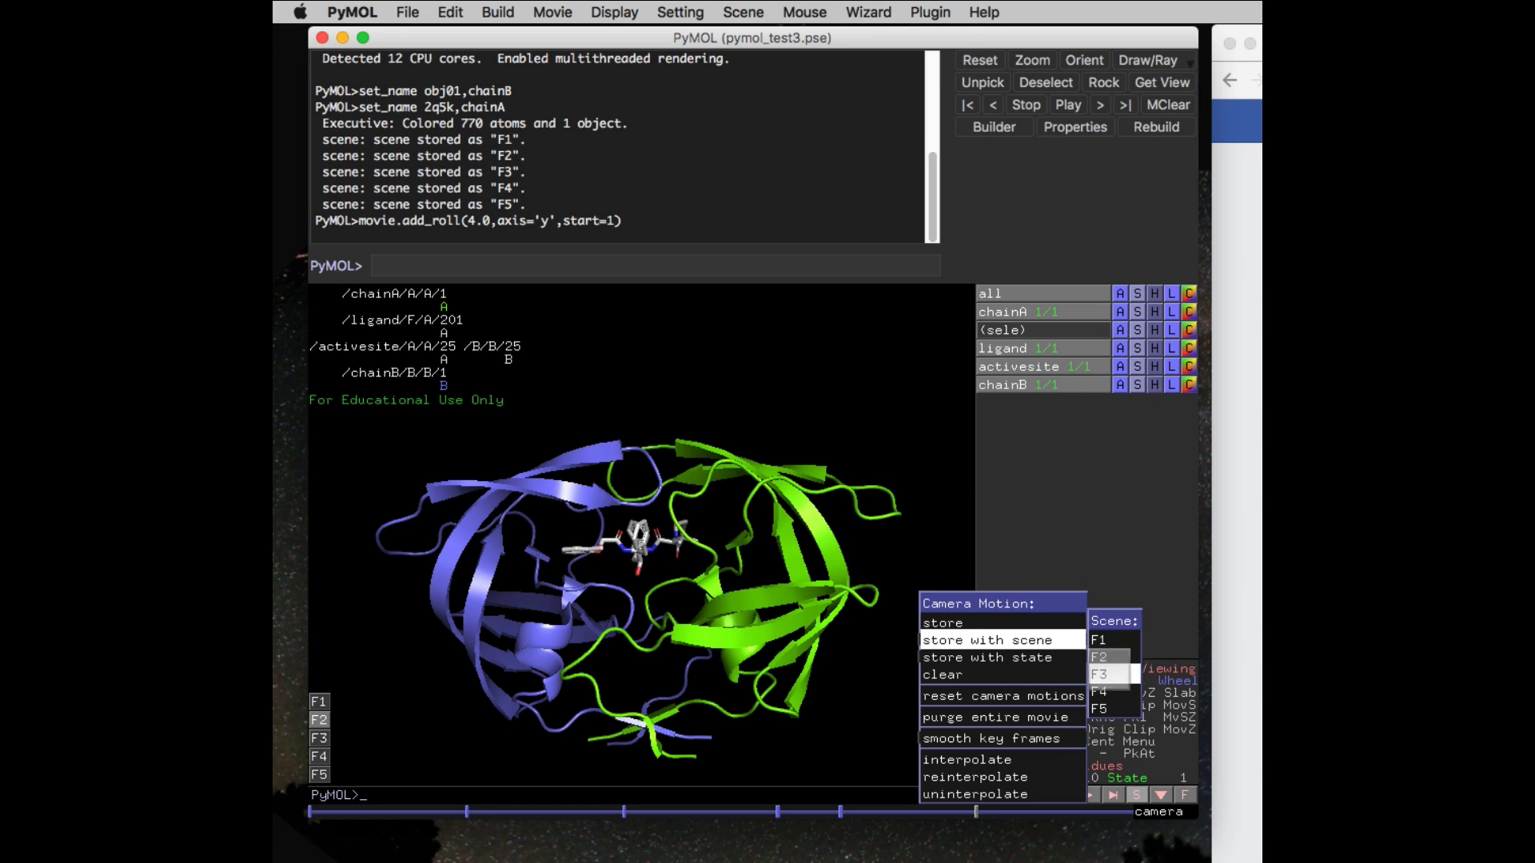
{"action": "left_click", "coordinate": [1109, 674]}
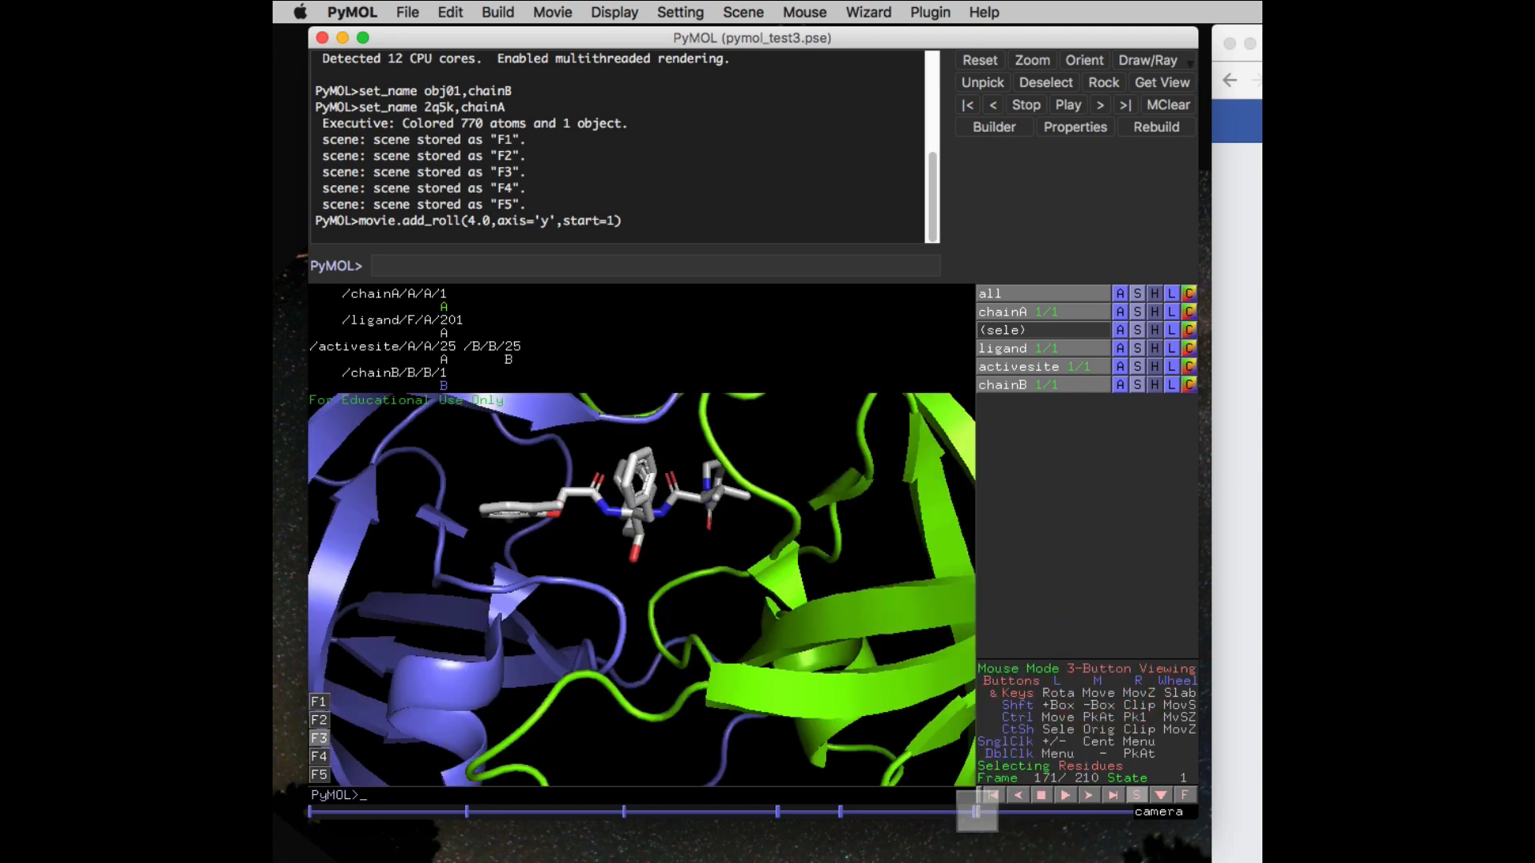
Append 2 seconds to the movie, review the movement around scene F3 and return to frame 170
{"action": "right_click", "coordinate": [975, 811]}
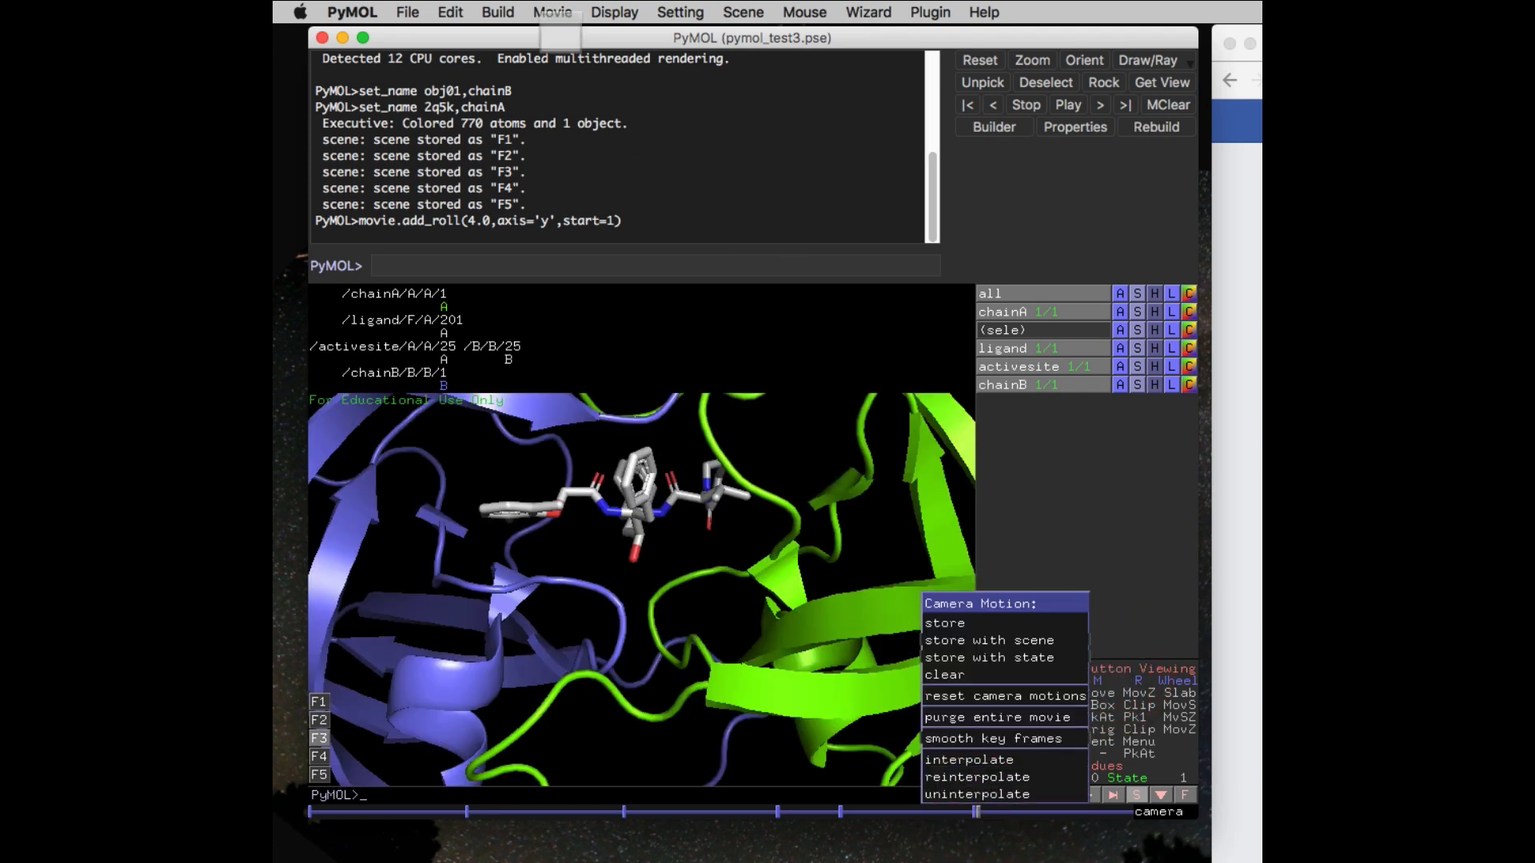
{"action": "left_click", "coordinate": [550, 11]}
{"action": "mouse_move", "coordinate": [575, 37]}
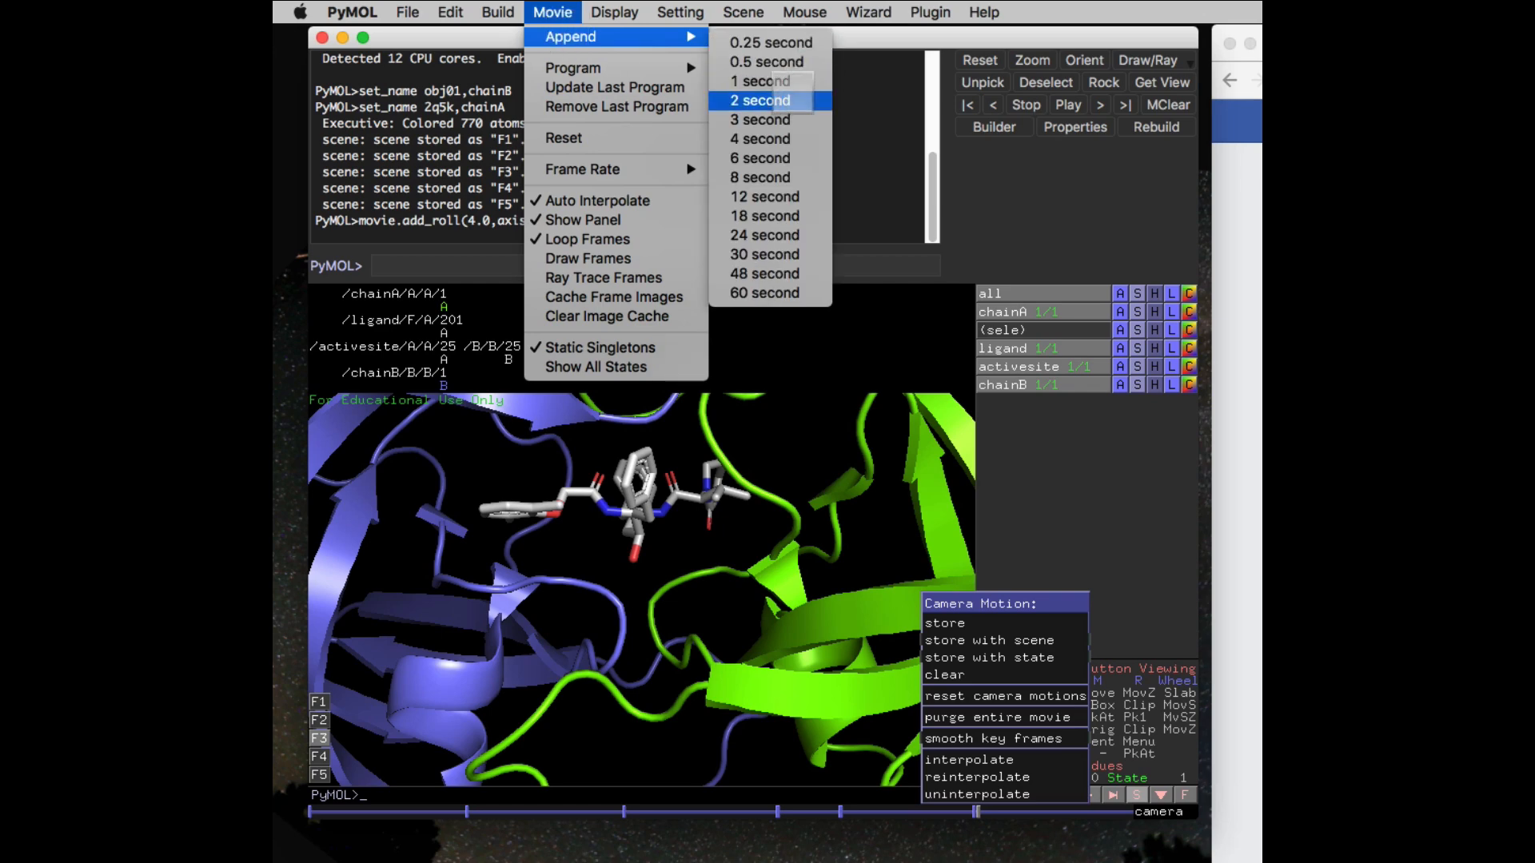
{"action": "left_click", "coordinate": [766, 100]}
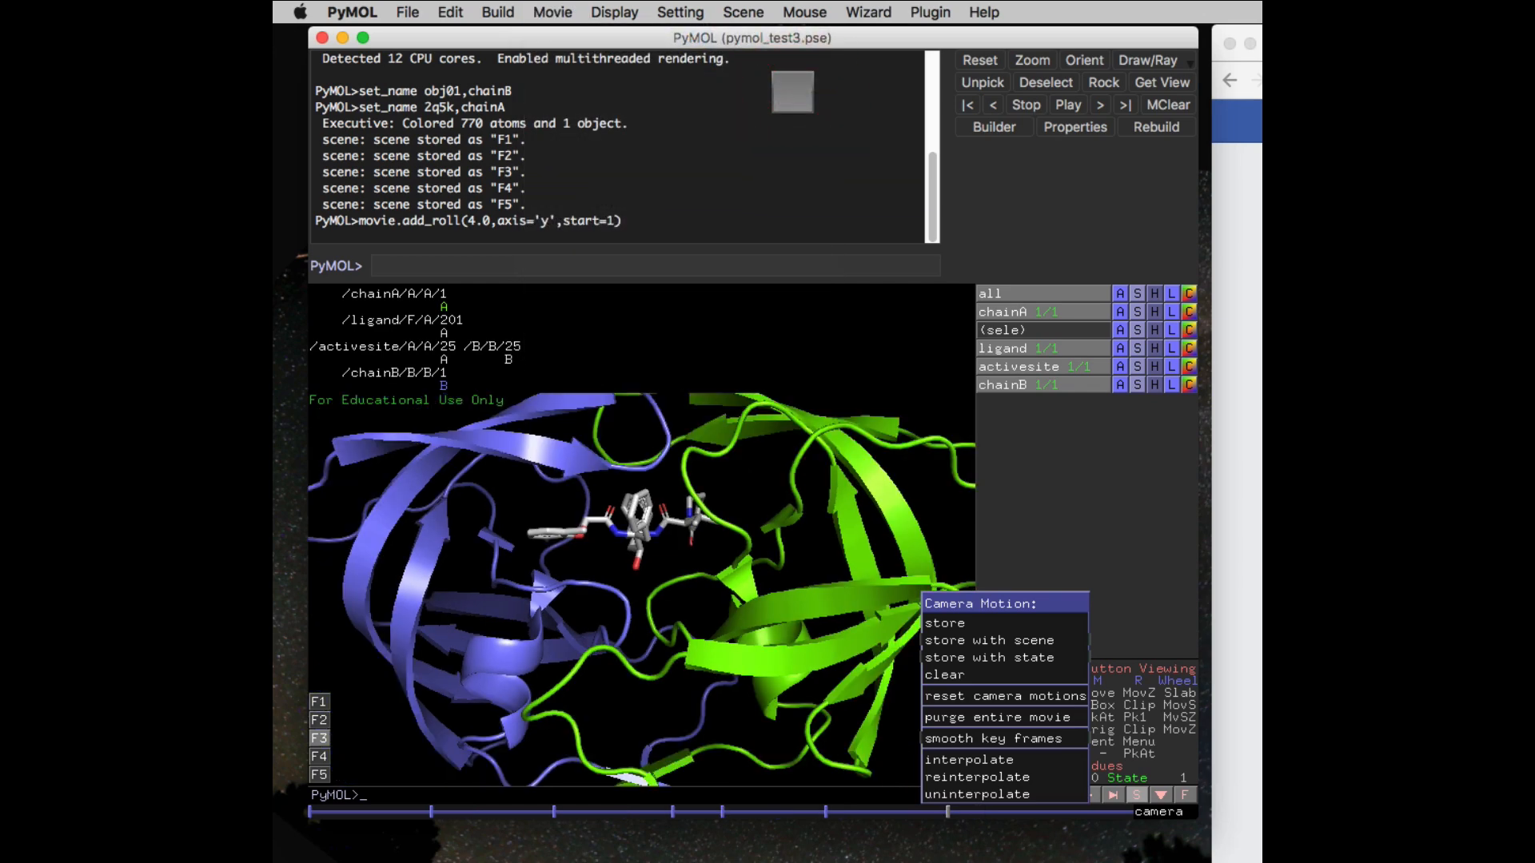
{"action": "left_click", "coordinate": [943, 813]}
{"action": "left_click_drag", "start_coordinate": [943, 813], "coordinate": [903, 823]}
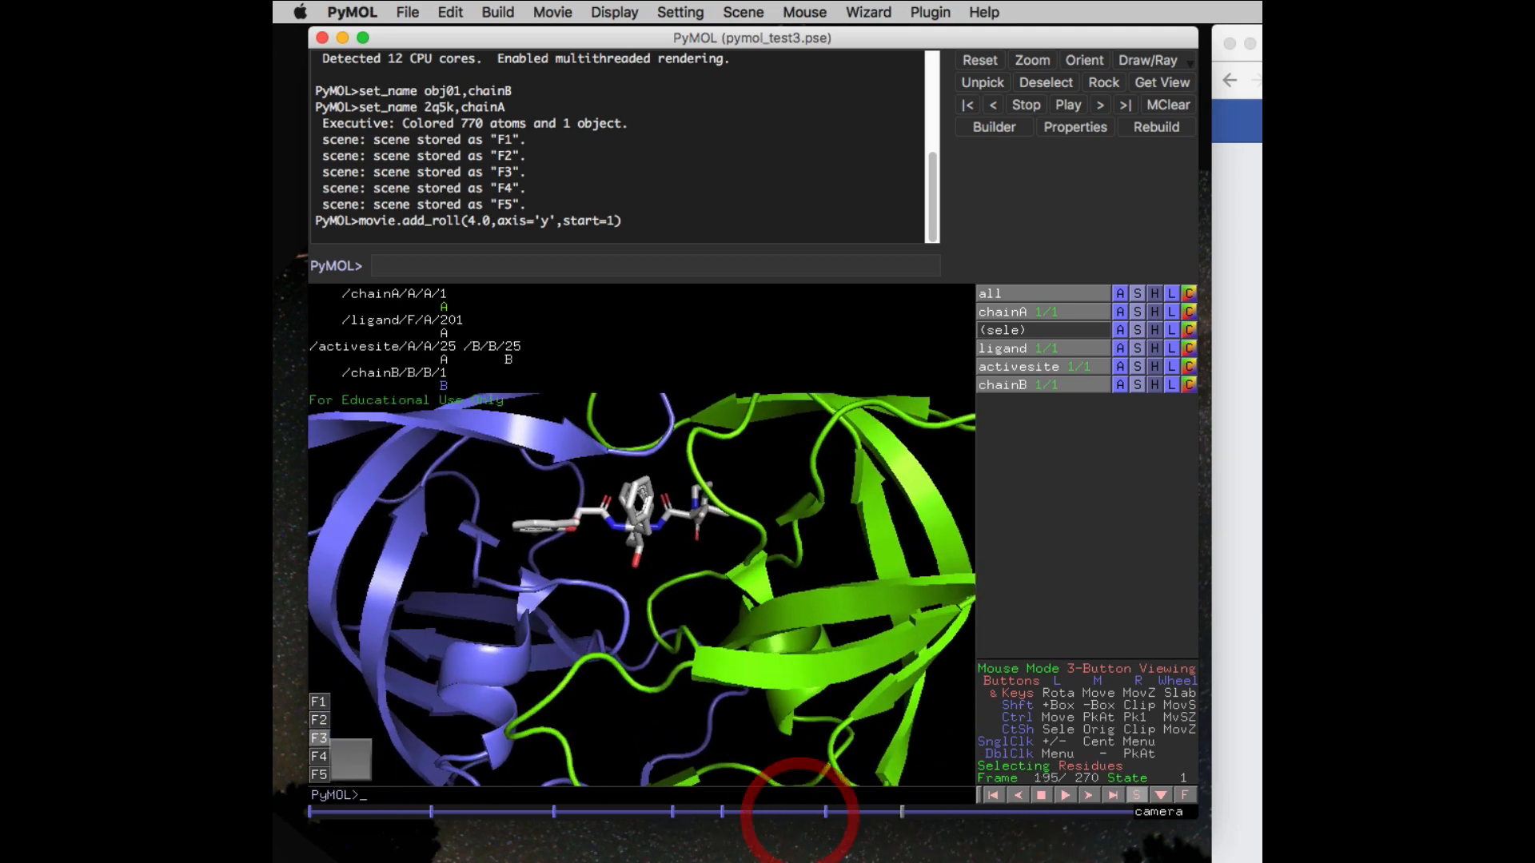
{"action": "left_click", "coordinate": [318, 738]}
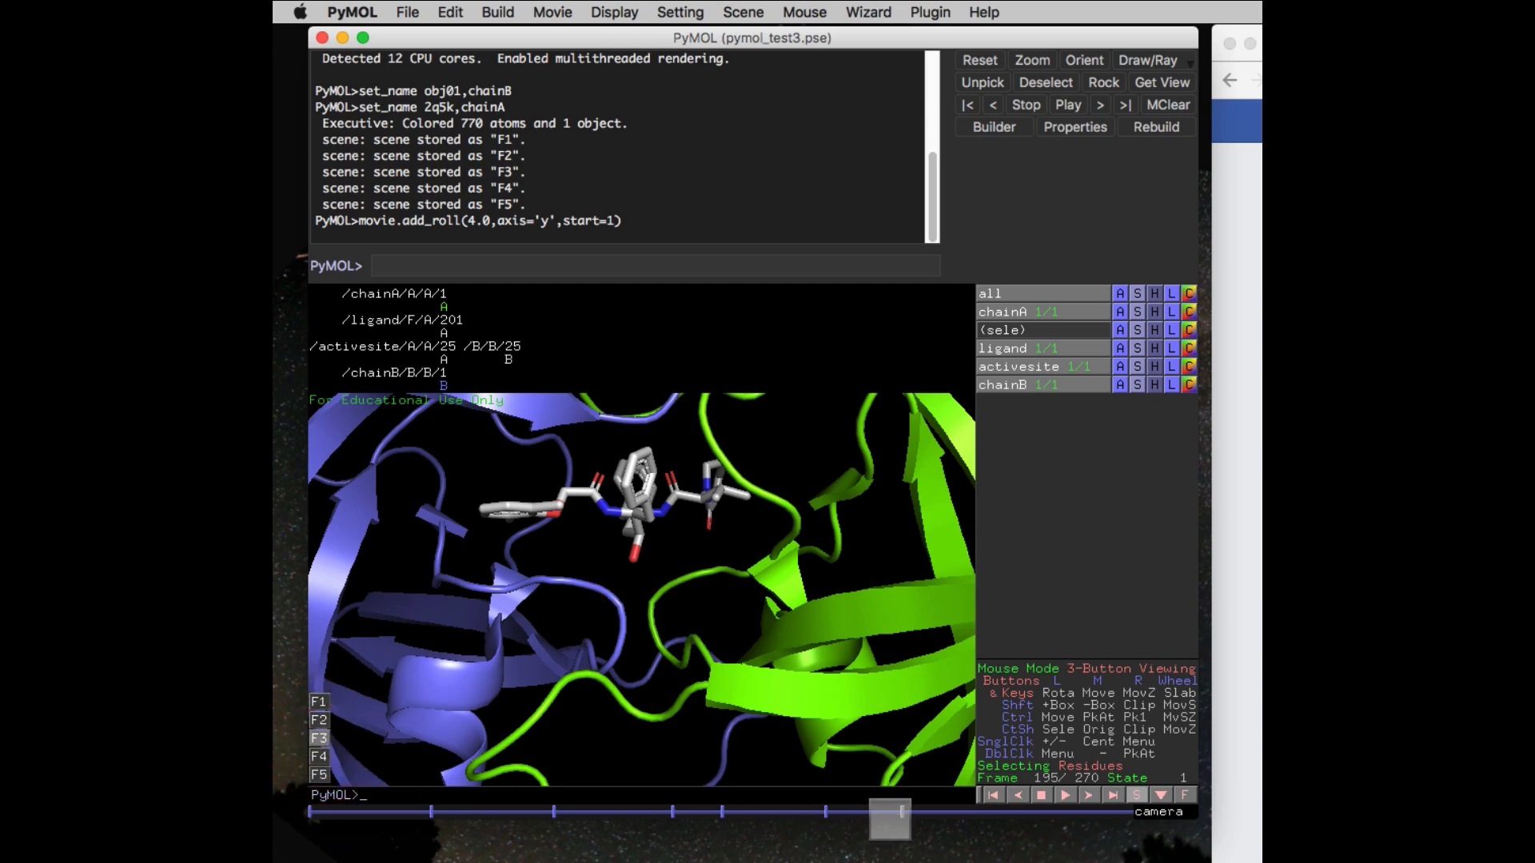
{"action": "left_click_drag", "start_coordinate": [894, 814], "coordinate": [827, 816]}
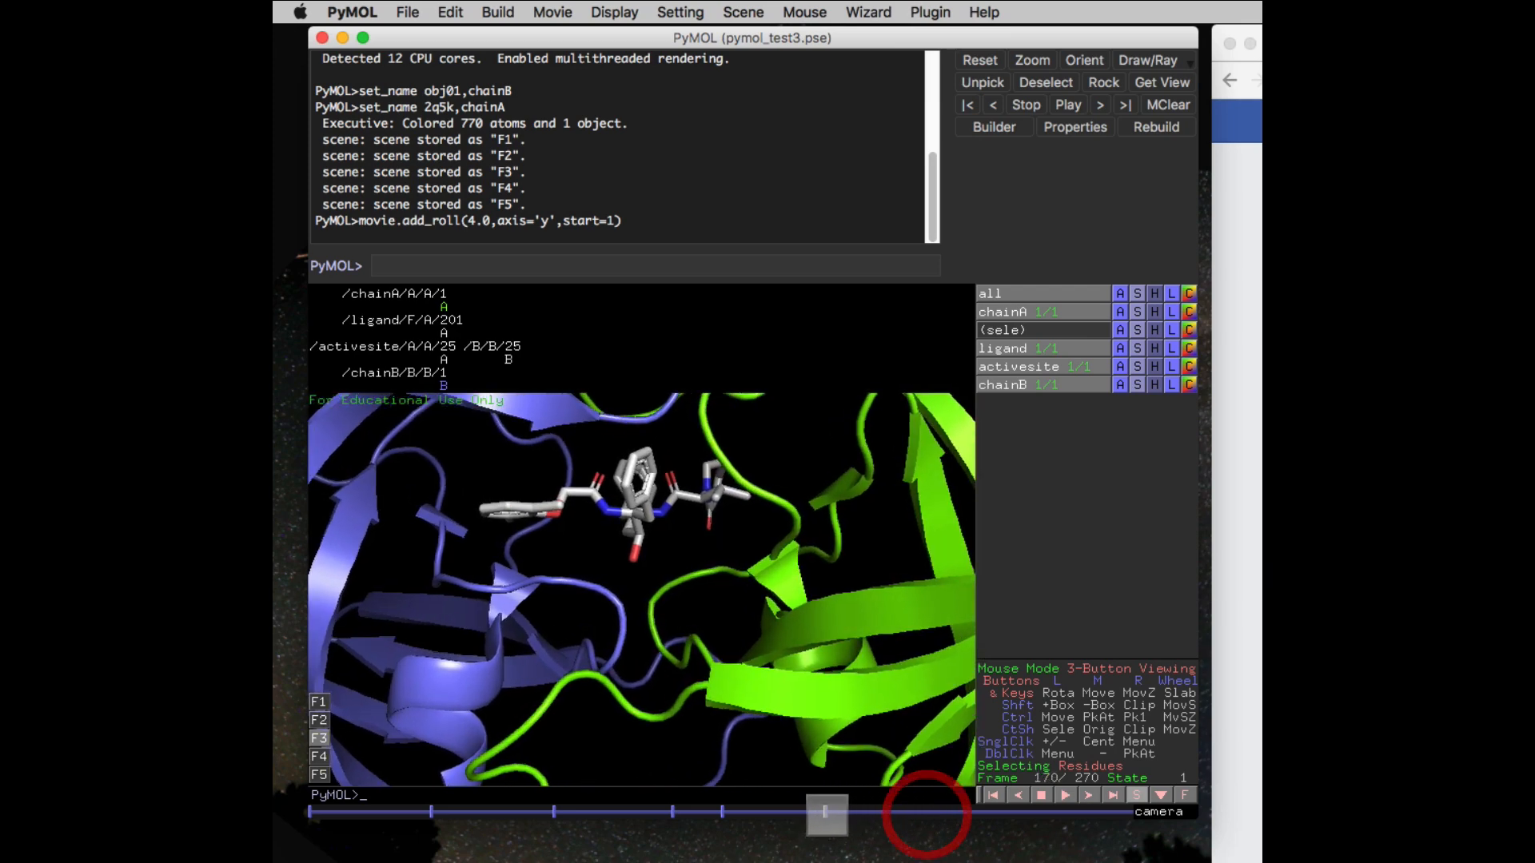
Store a camera keyframe with scene F4 at frame 170 of the movie
{"action": "right_click", "coordinate": [824, 812]}
{"action": "mouse_move", "coordinate": [911, 641]}
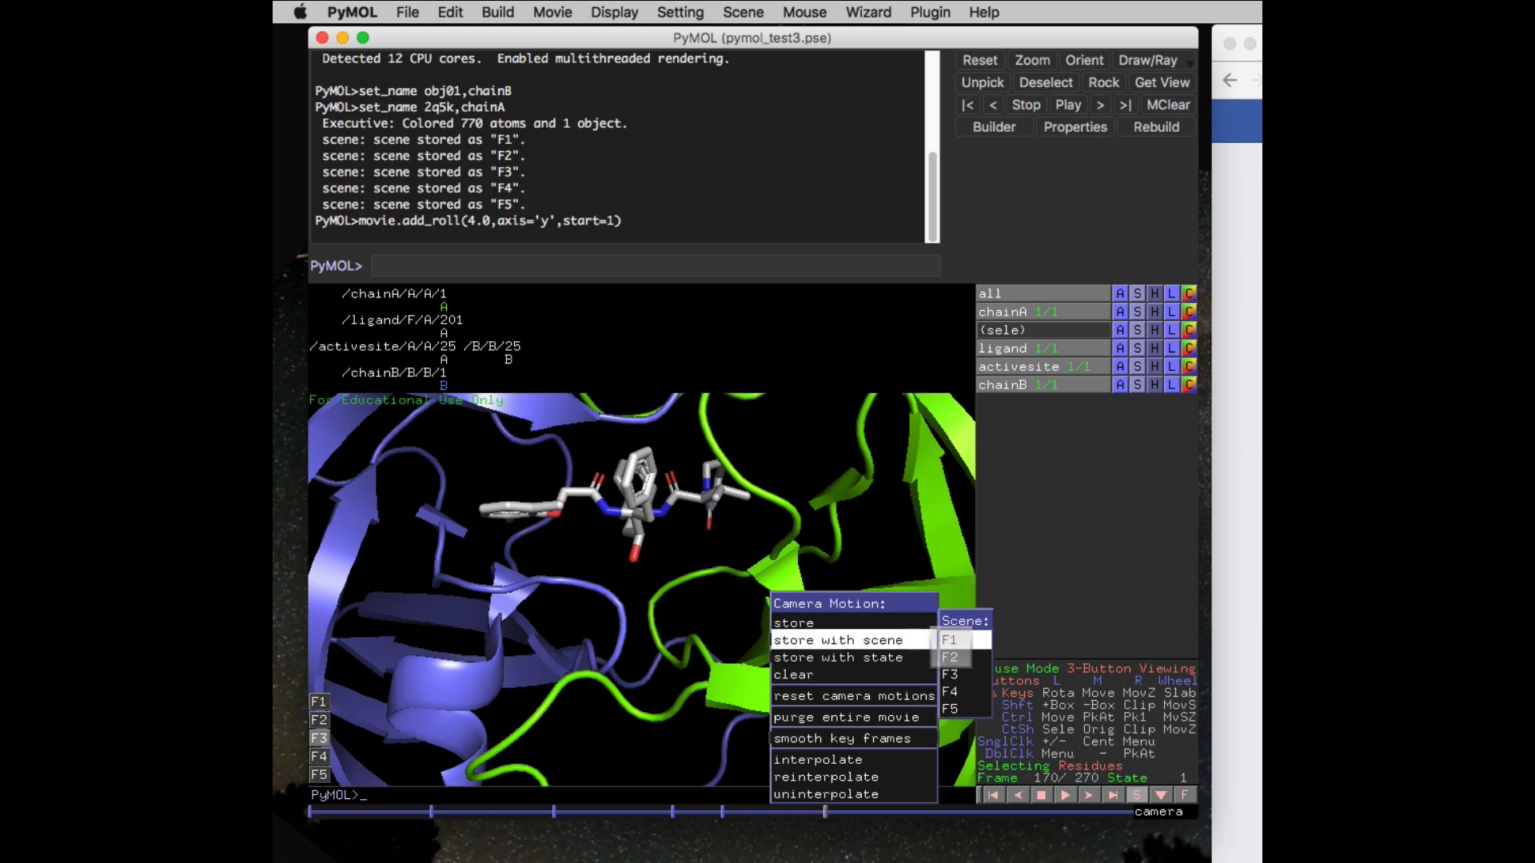
{"action": "left_click", "coordinate": [956, 692]}
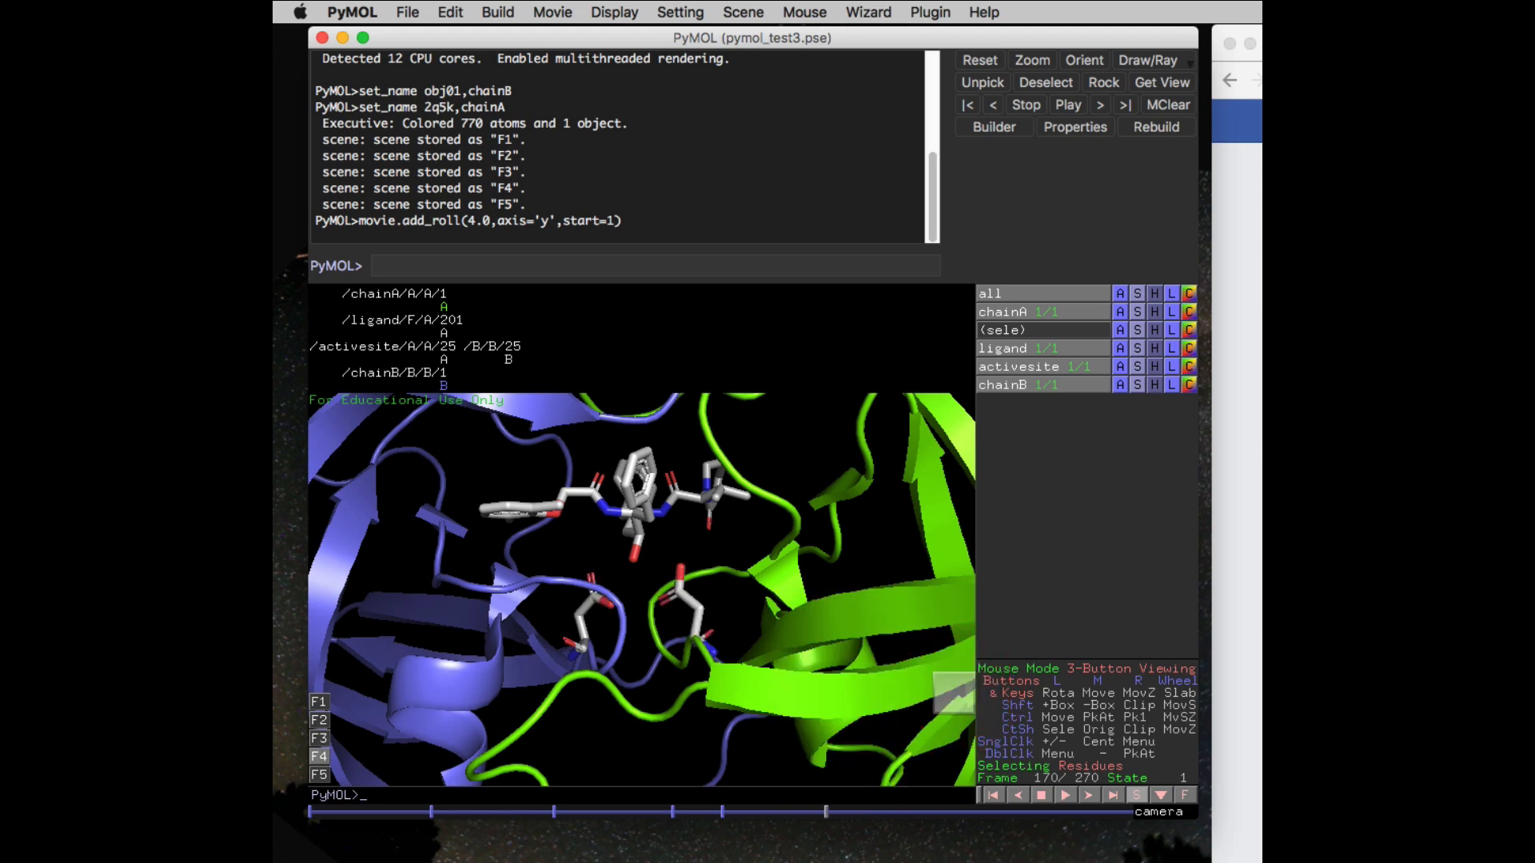
Append 3 seconds to the movie and scrub through the added frames
{"action": "left_click", "coordinate": [553, 12]}
{"action": "mouse_move", "coordinate": [607, 36]}
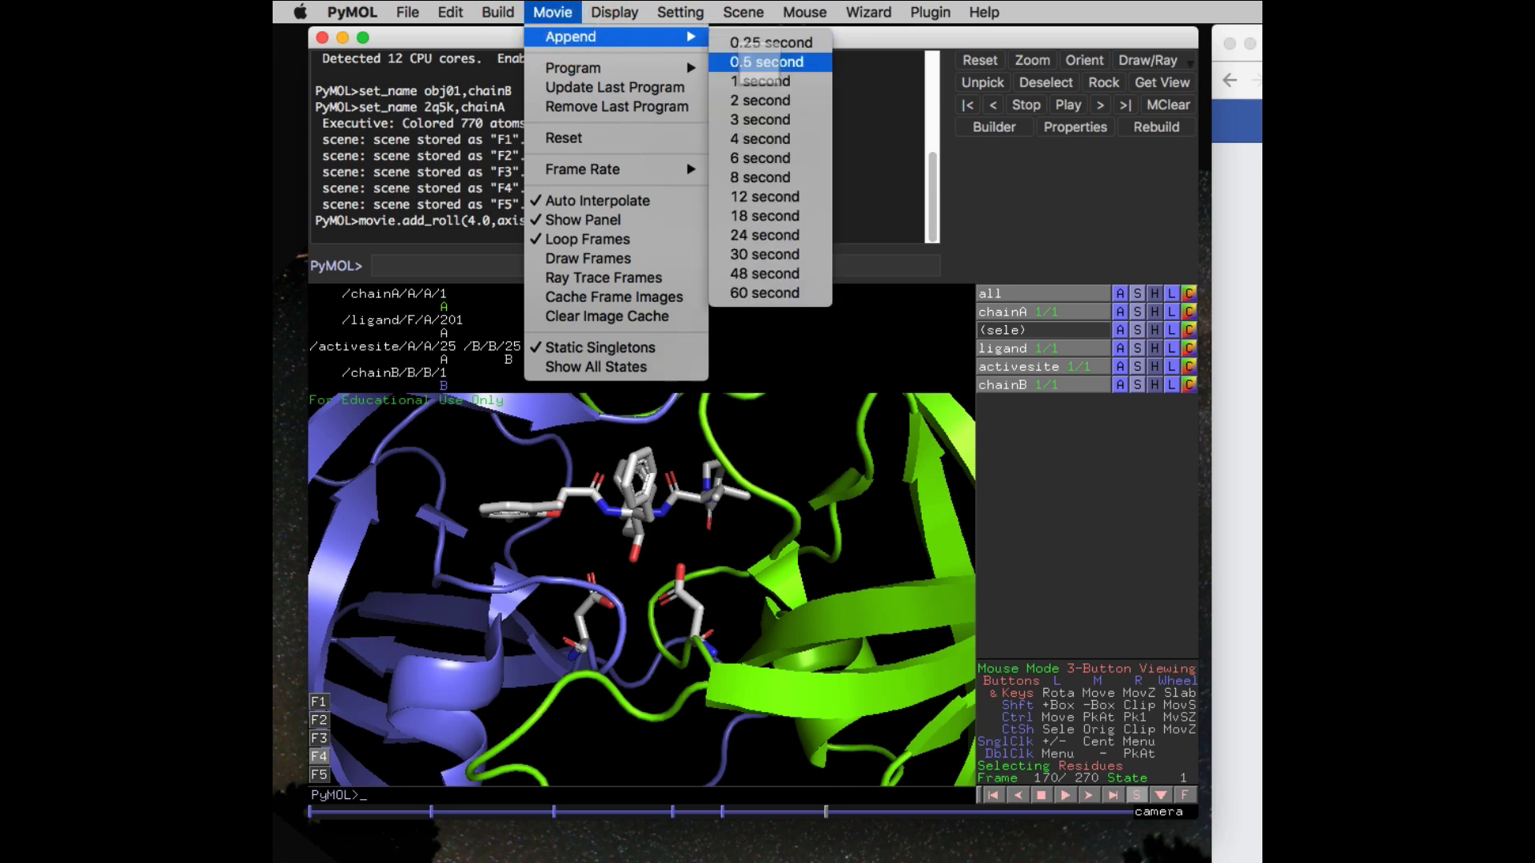
{"action": "left_click", "coordinate": [766, 120]}
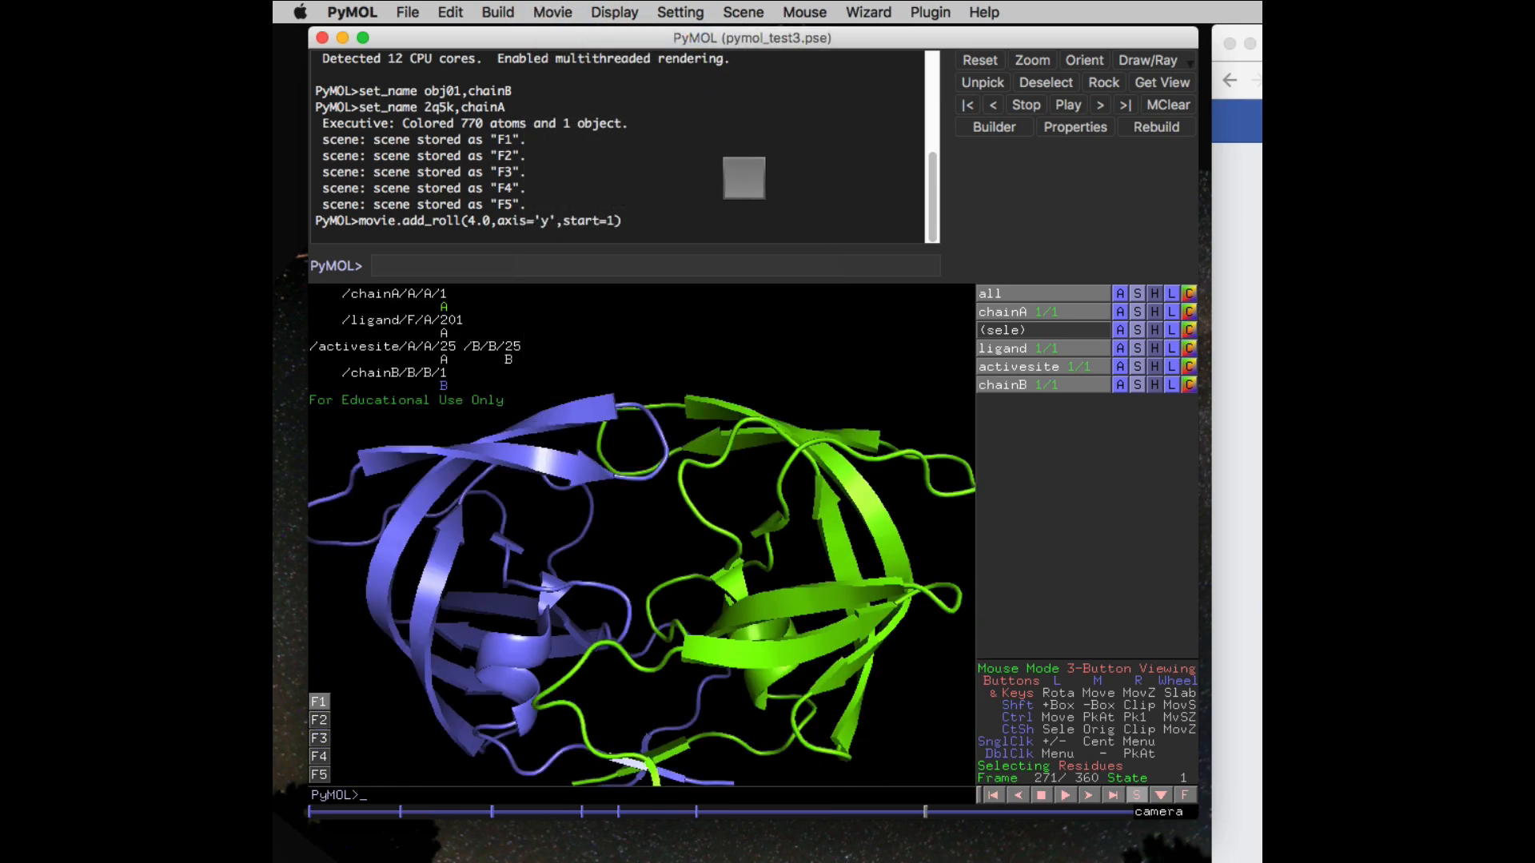
{"action": "mouse_move", "coordinate": [926, 813]}
{"action": "left_mouse_down"}
{"action": "mouse_move", "coordinate": [827, 813]}
{"action": "mouse_move", "coordinate": [911, 813]}
{"action": "left_mouse_up"}
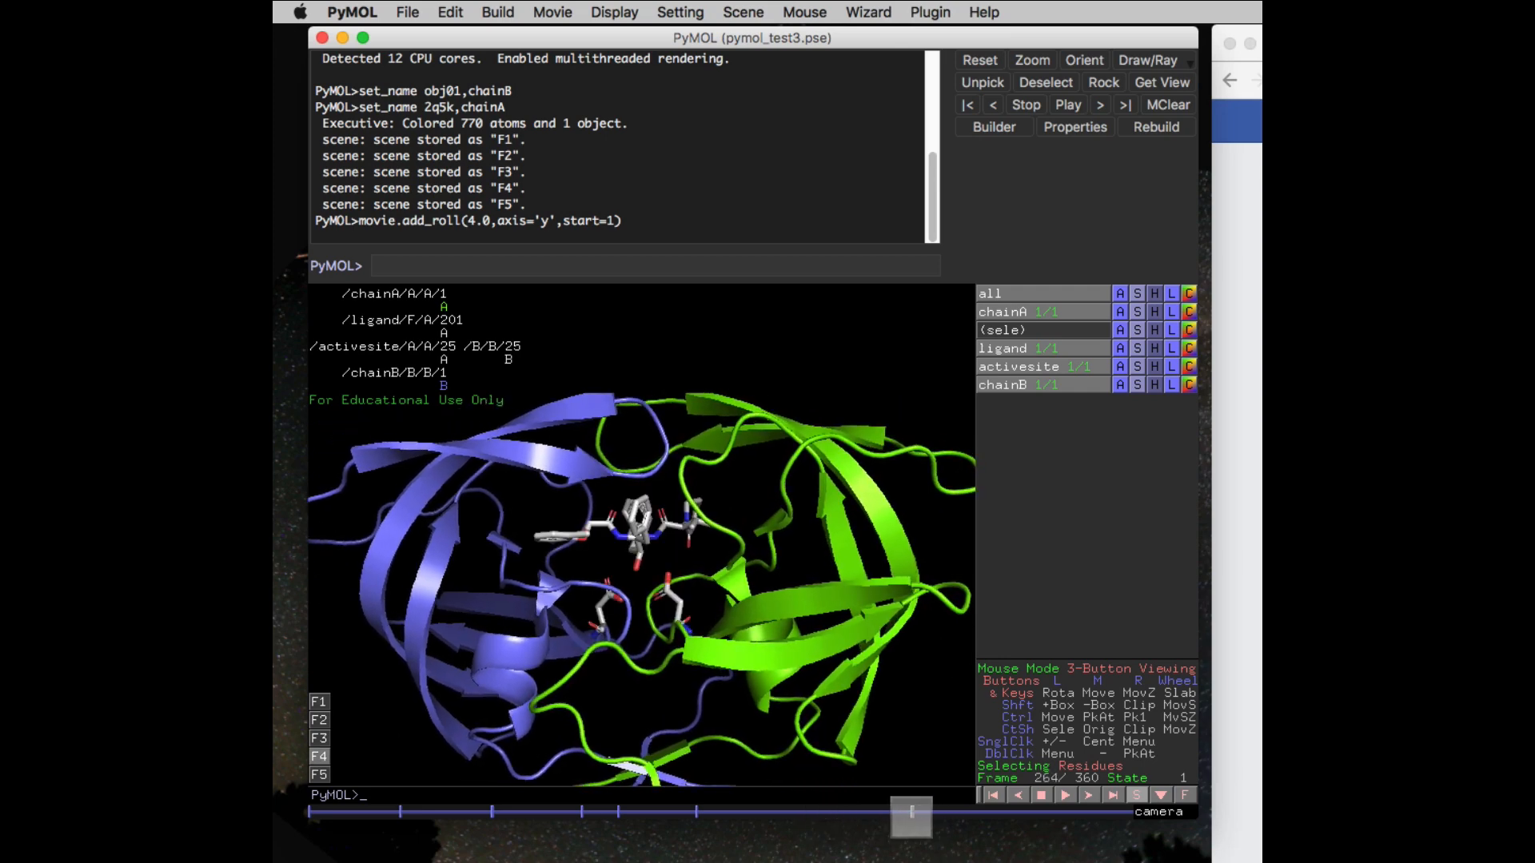
{"action": "left_click", "coordinate": [553, 12]}
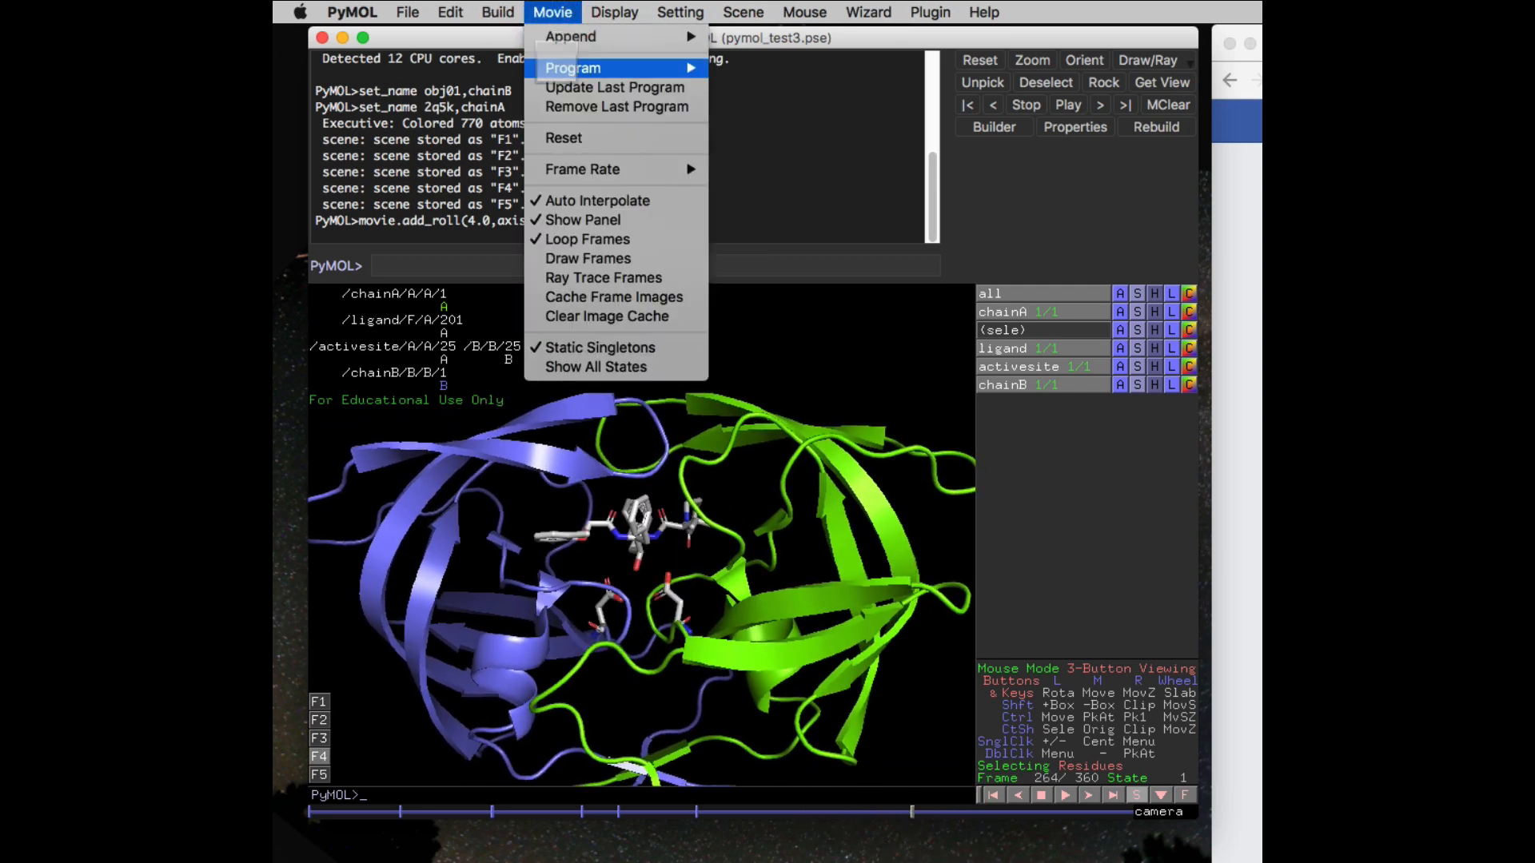
{"action": "mouse_move", "coordinate": [632, 68]}
{"action": "mouse_move", "coordinate": [734, 70]}
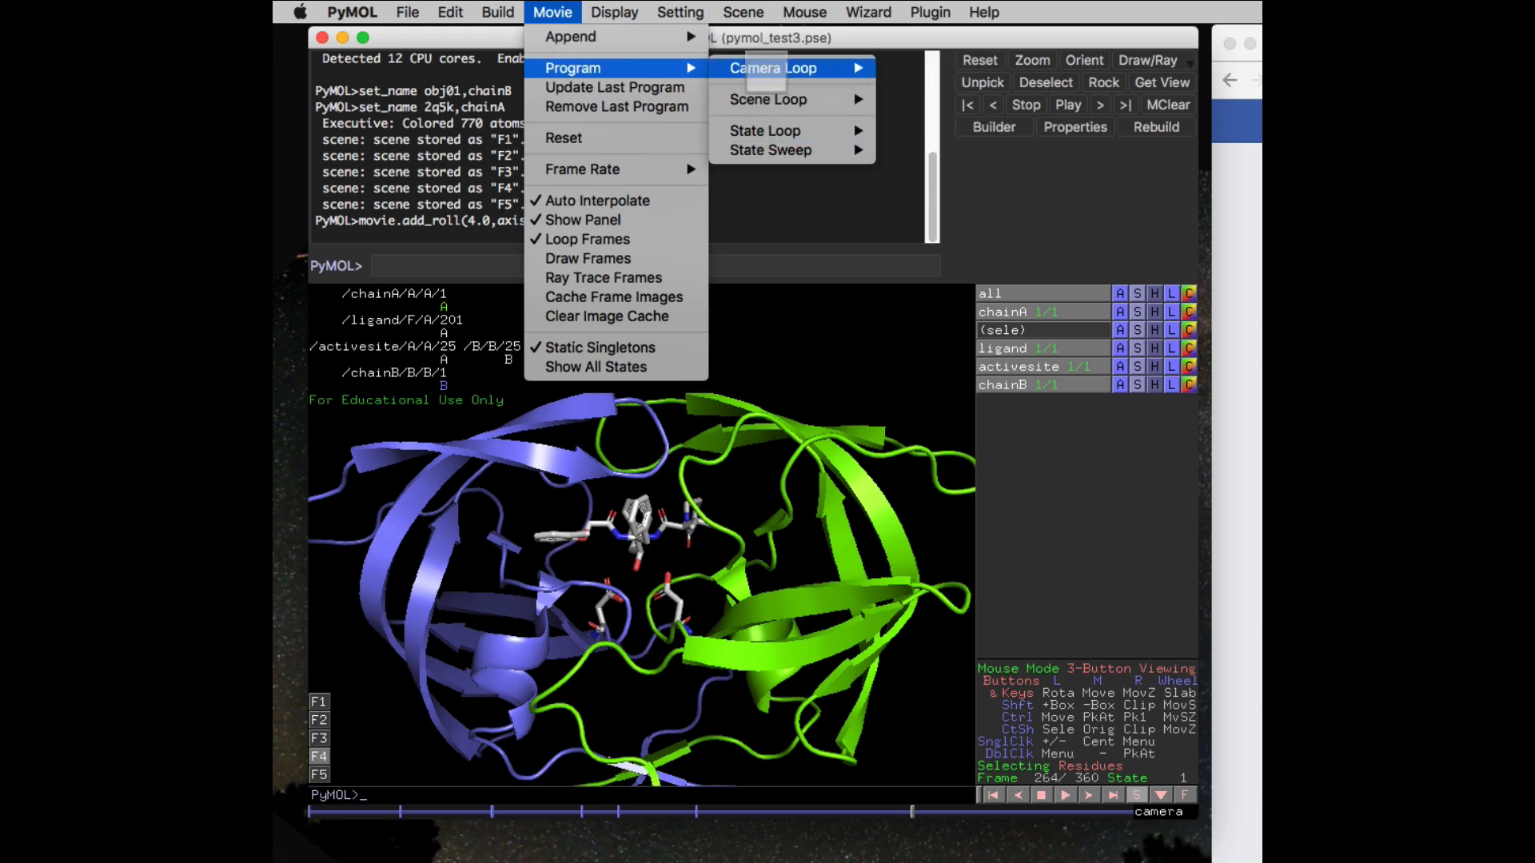
{"action": "mouse_move", "coordinate": [685, 13]}
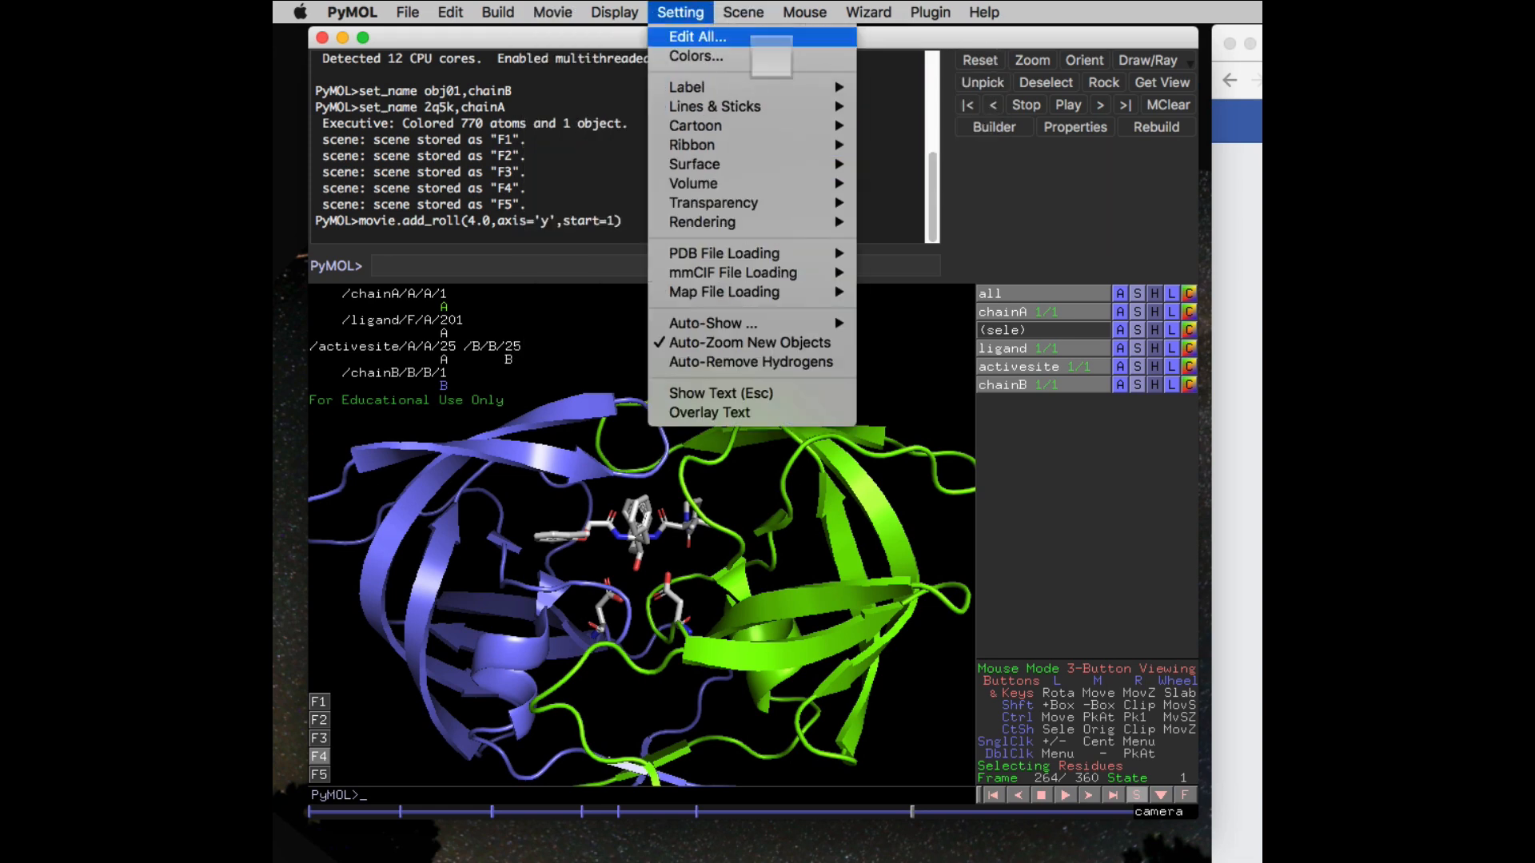
{"action": "left_click", "coordinate": [910, 815]}
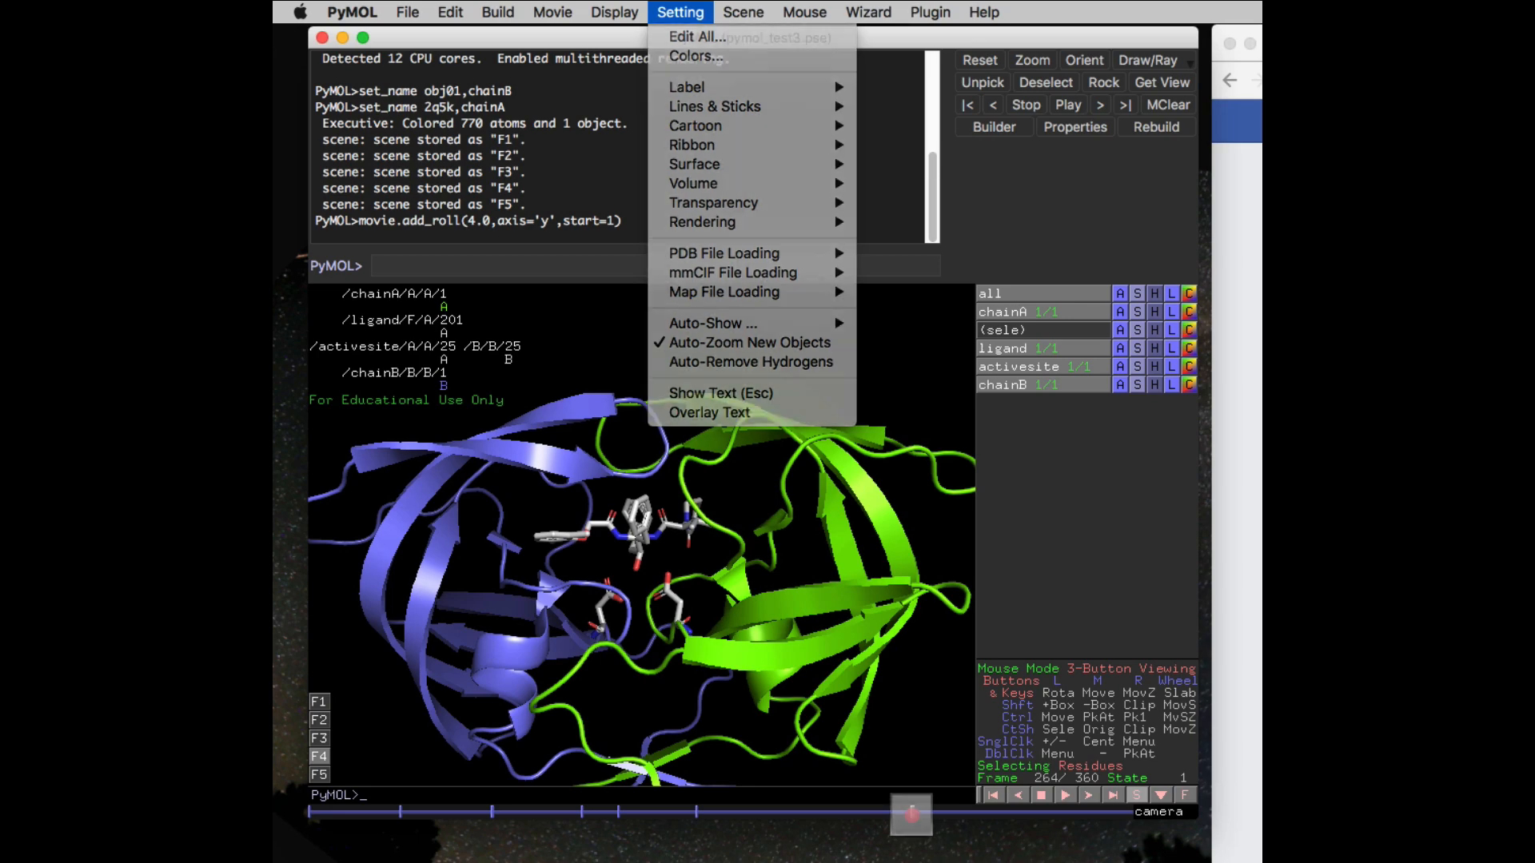
Move to frame 239 and add a 4-second Y-Roll camera loop to the movie
{"action": "left_click_drag", "start_coordinate": [908, 813], "coordinate": [855, 811]}
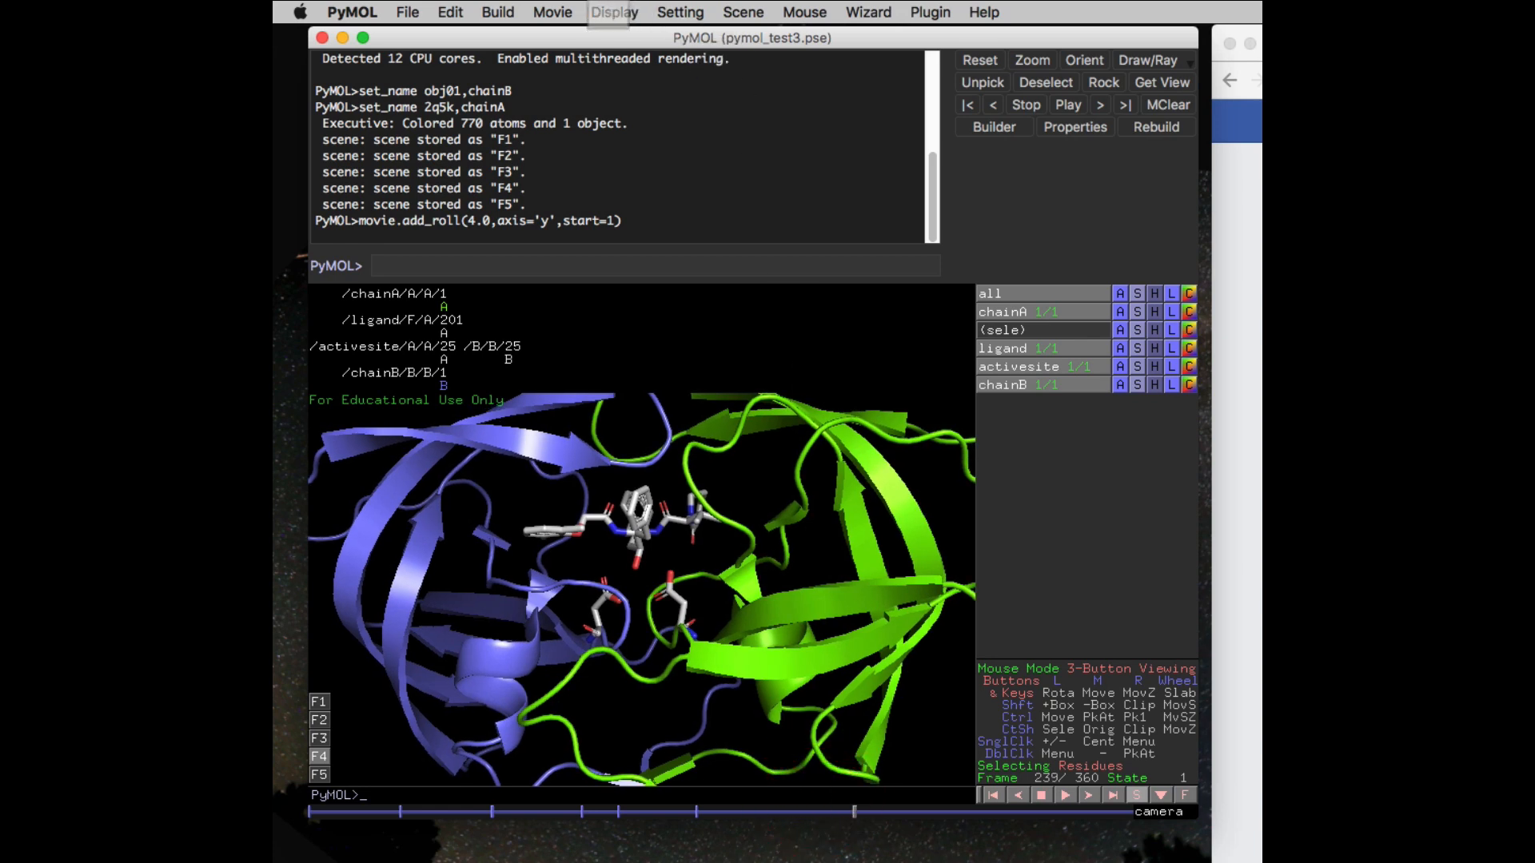
{"action": "left_click", "coordinate": [553, 12]}
{"action": "mouse_move", "coordinate": [575, 68]}
{"action": "mouse_move", "coordinate": [763, 71]}
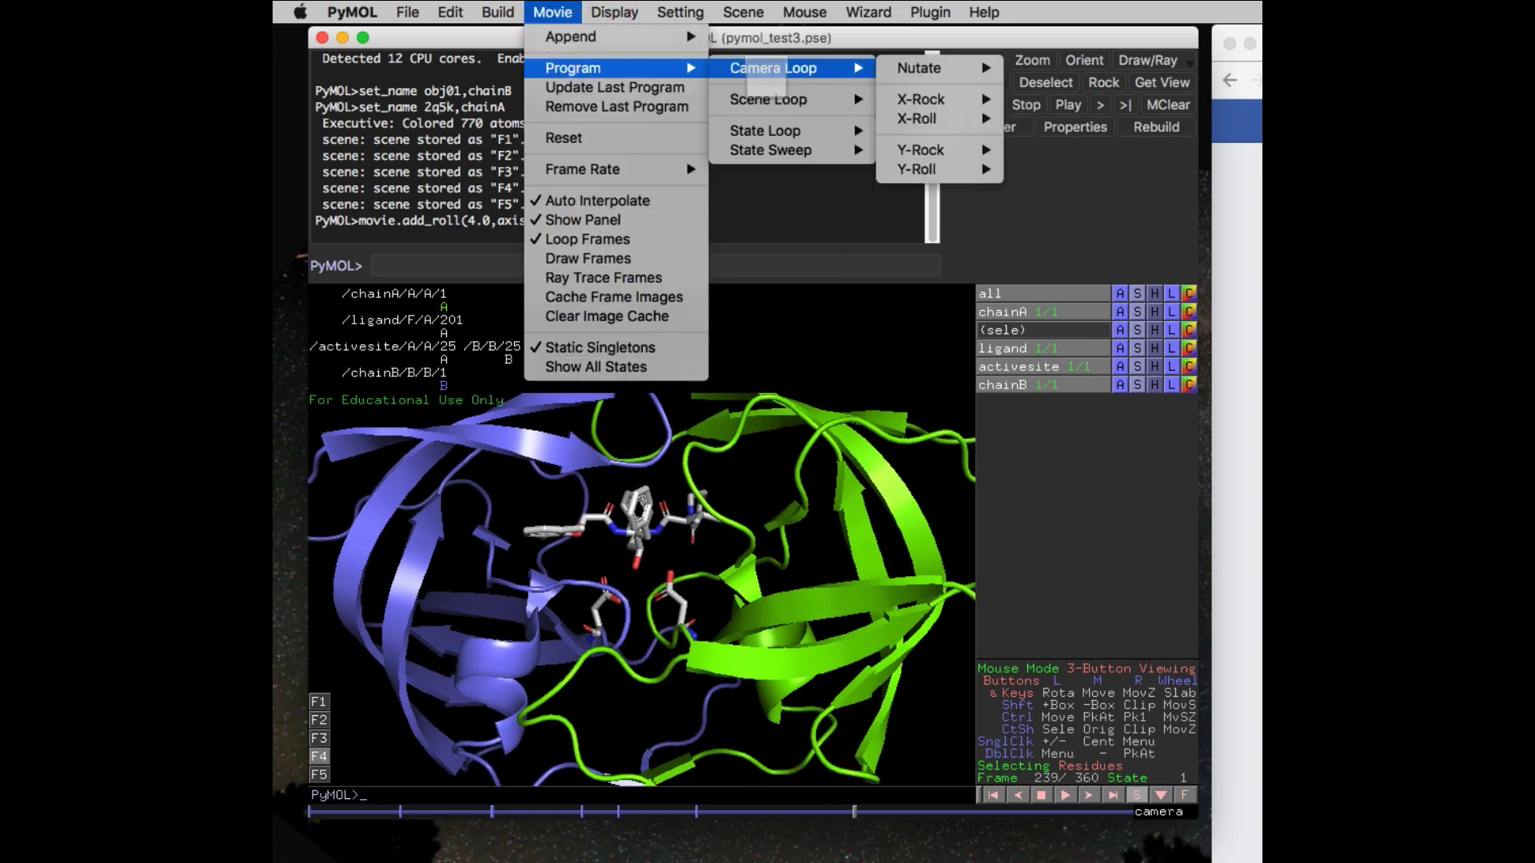
{"action": "mouse_move", "coordinate": [927, 170]}
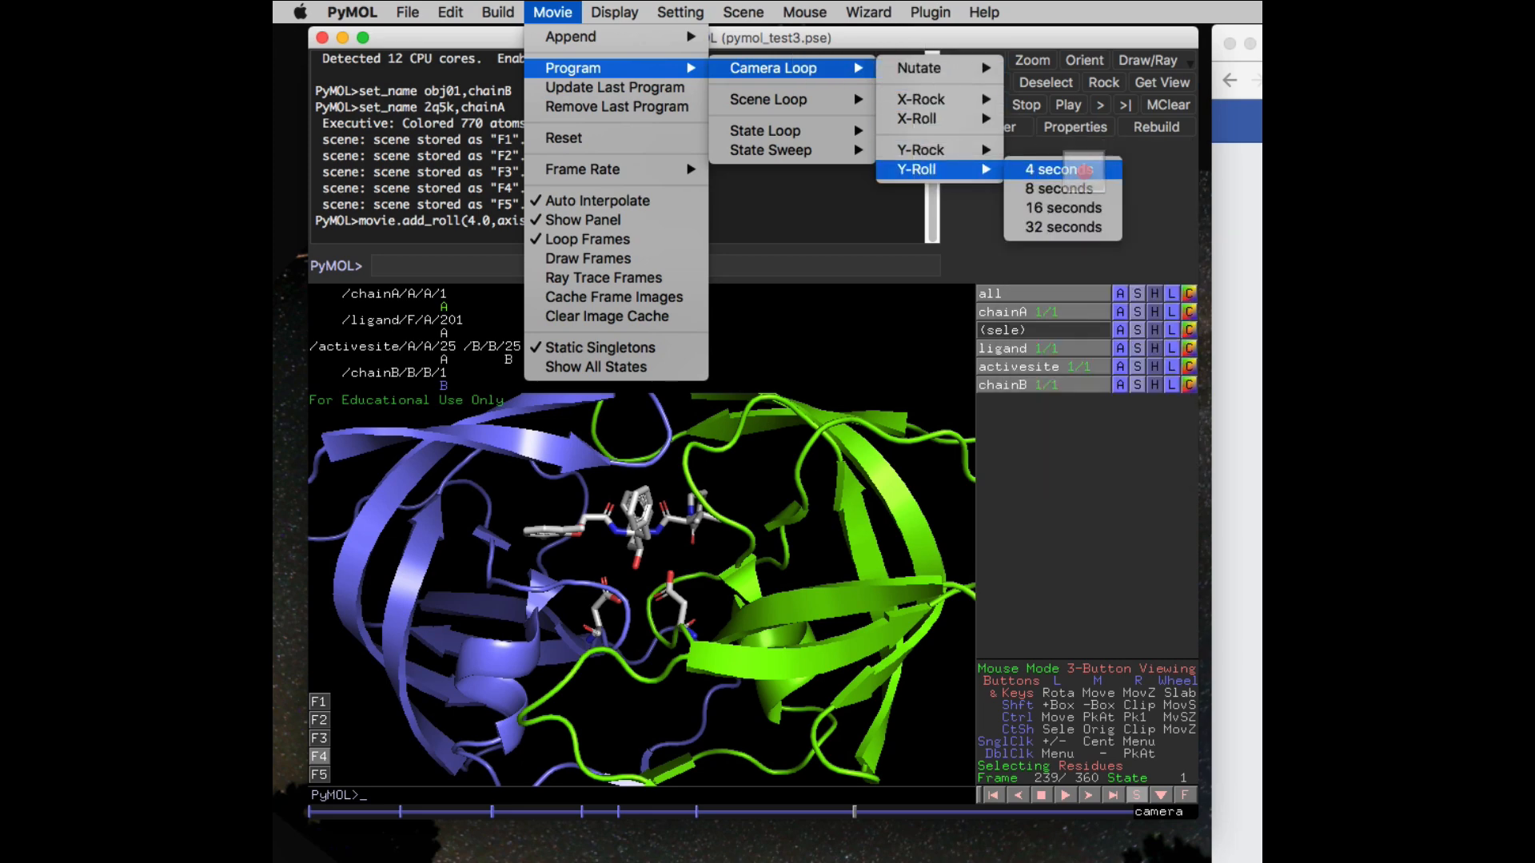
{"action": "left_click", "coordinate": [1063, 170]}
Move to frame 480 of the movie and store a camera keyframe there with scene F5
{"action": "left_click_drag", "start_coordinate": [927, 811], "coordinate": [1130, 823]}
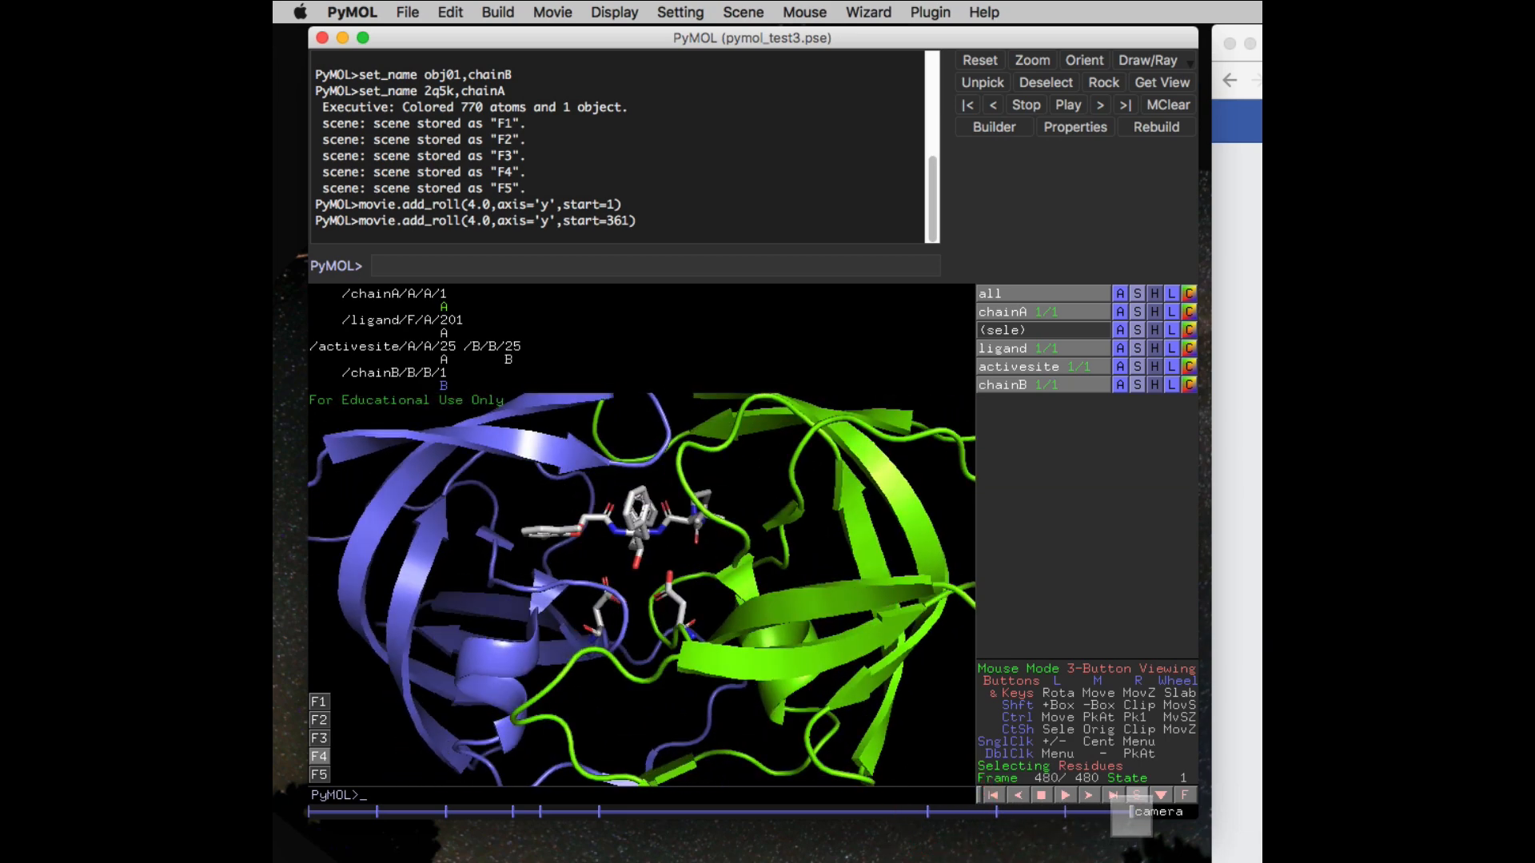
{"action": "right_click", "coordinate": [1130, 812]}
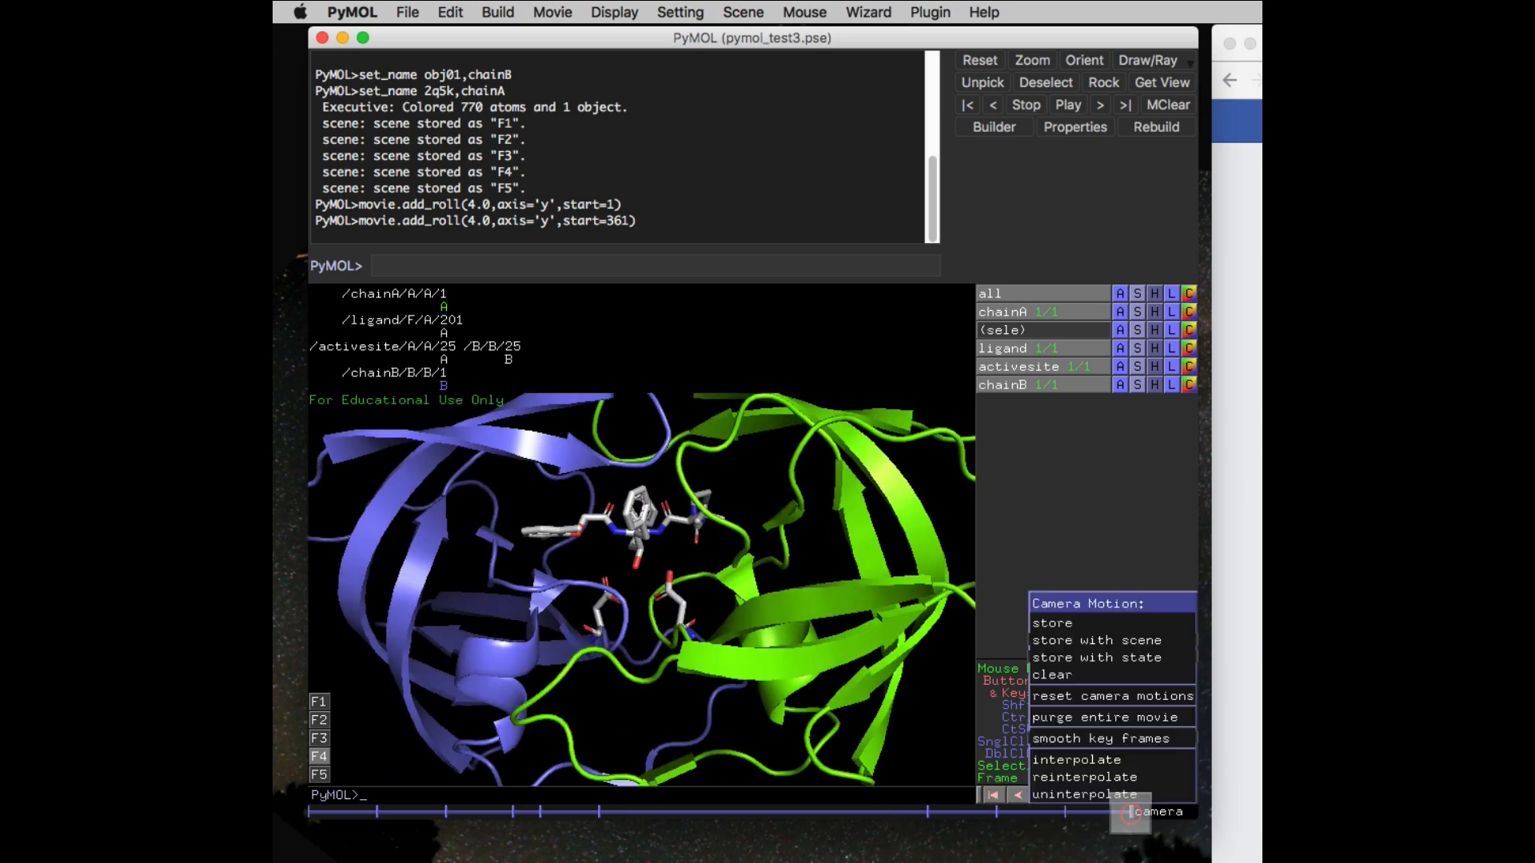
{"action": "mouse_move", "coordinate": [1135, 640]}
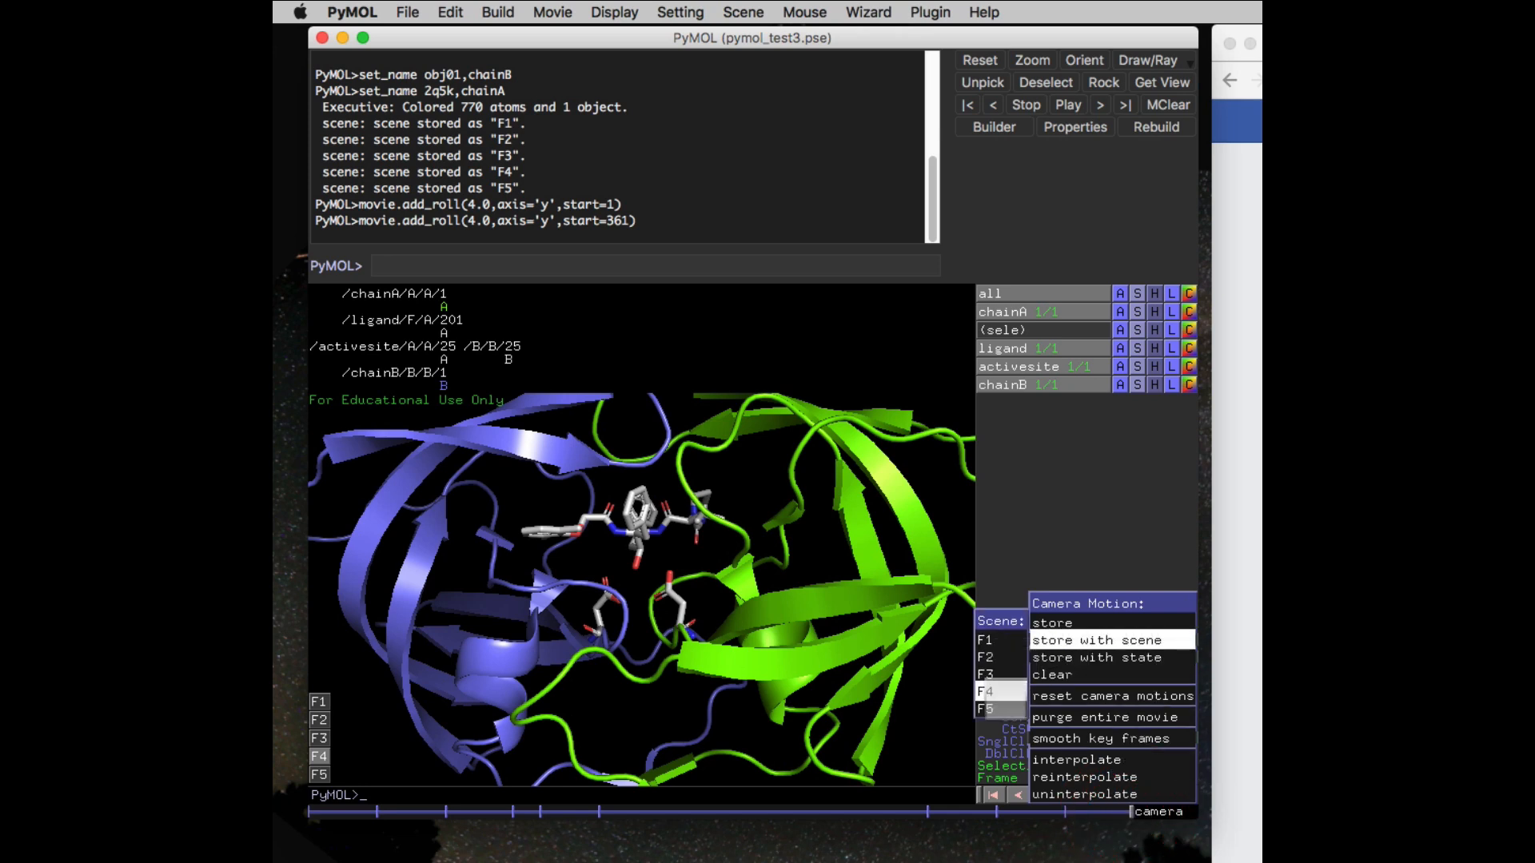
{"action": "left_click", "coordinate": [999, 709]}
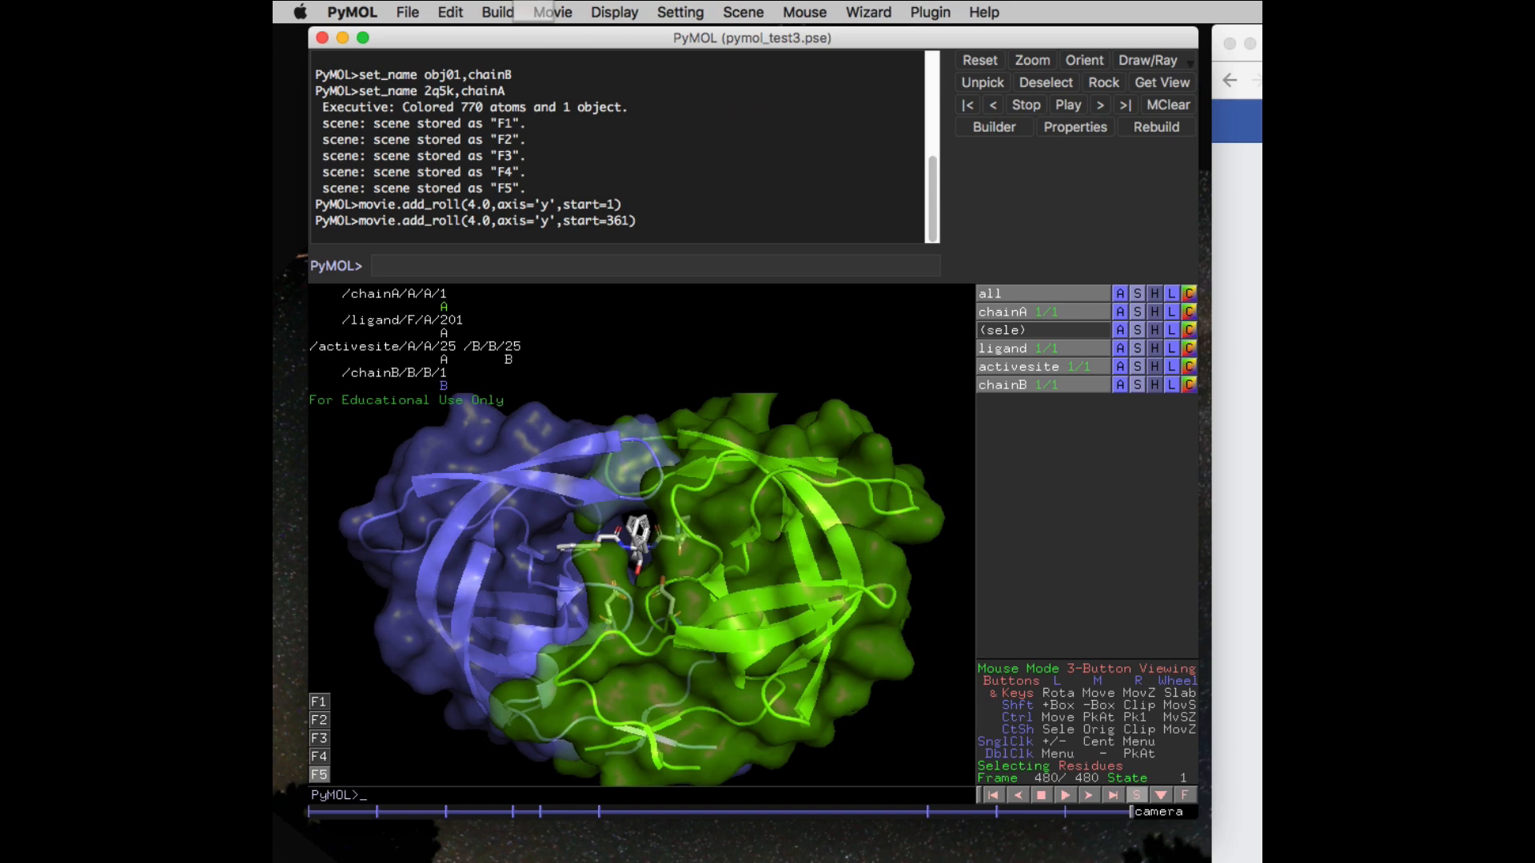
Append 2 seconds to the movie and go back to frame 479
{"action": "left_click", "coordinate": [552, 12]}
{"action": "mouse_move", "coordinate": [616, 37]}
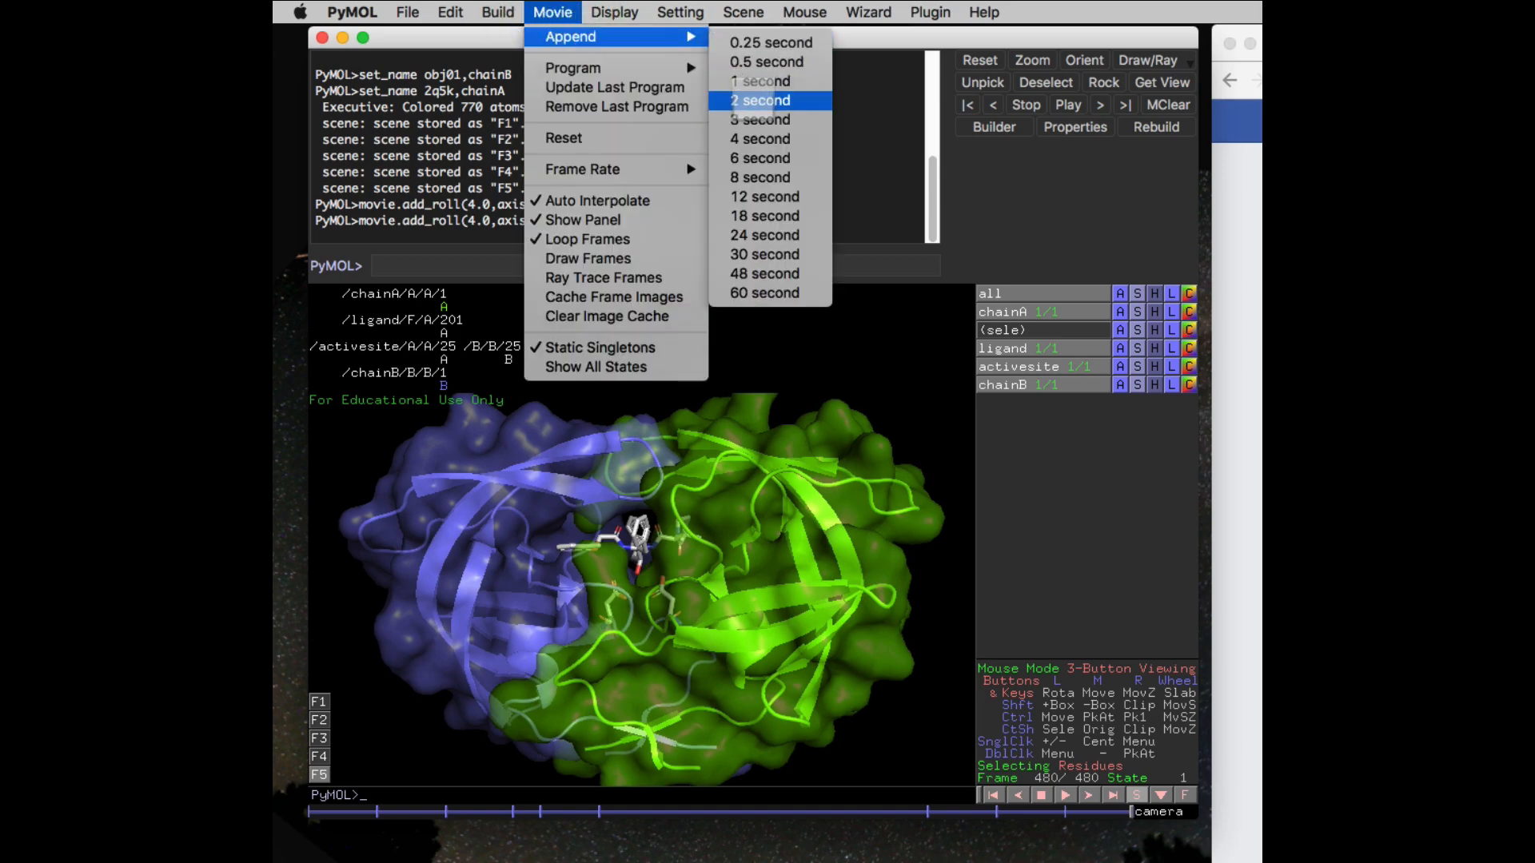
{"action": "left_click", "coordinate": [752, 99]}
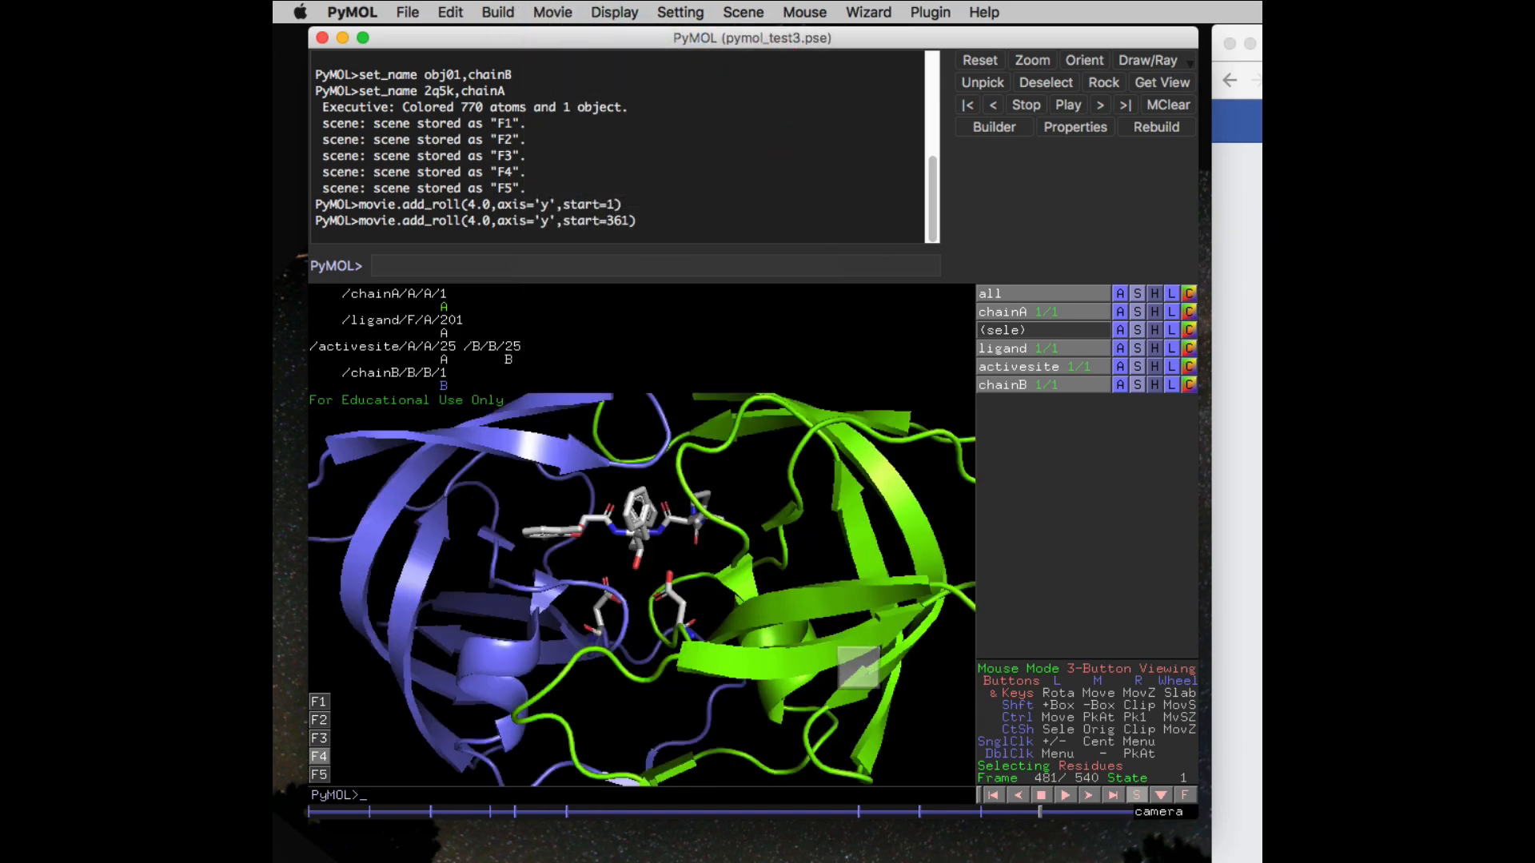
{"action": "mouse_move", "coordinate": [1043, 815]}
{"action": "left_mouse_down"}
{"action": "mouse_move", "coordinate": [1119, 819]}
{"action": "mouse_move", "coordinate": [991, 816]}
{"action": "mouse_move", "coordinate": [1038, 815]}
{"action": "left_mouse_up"}
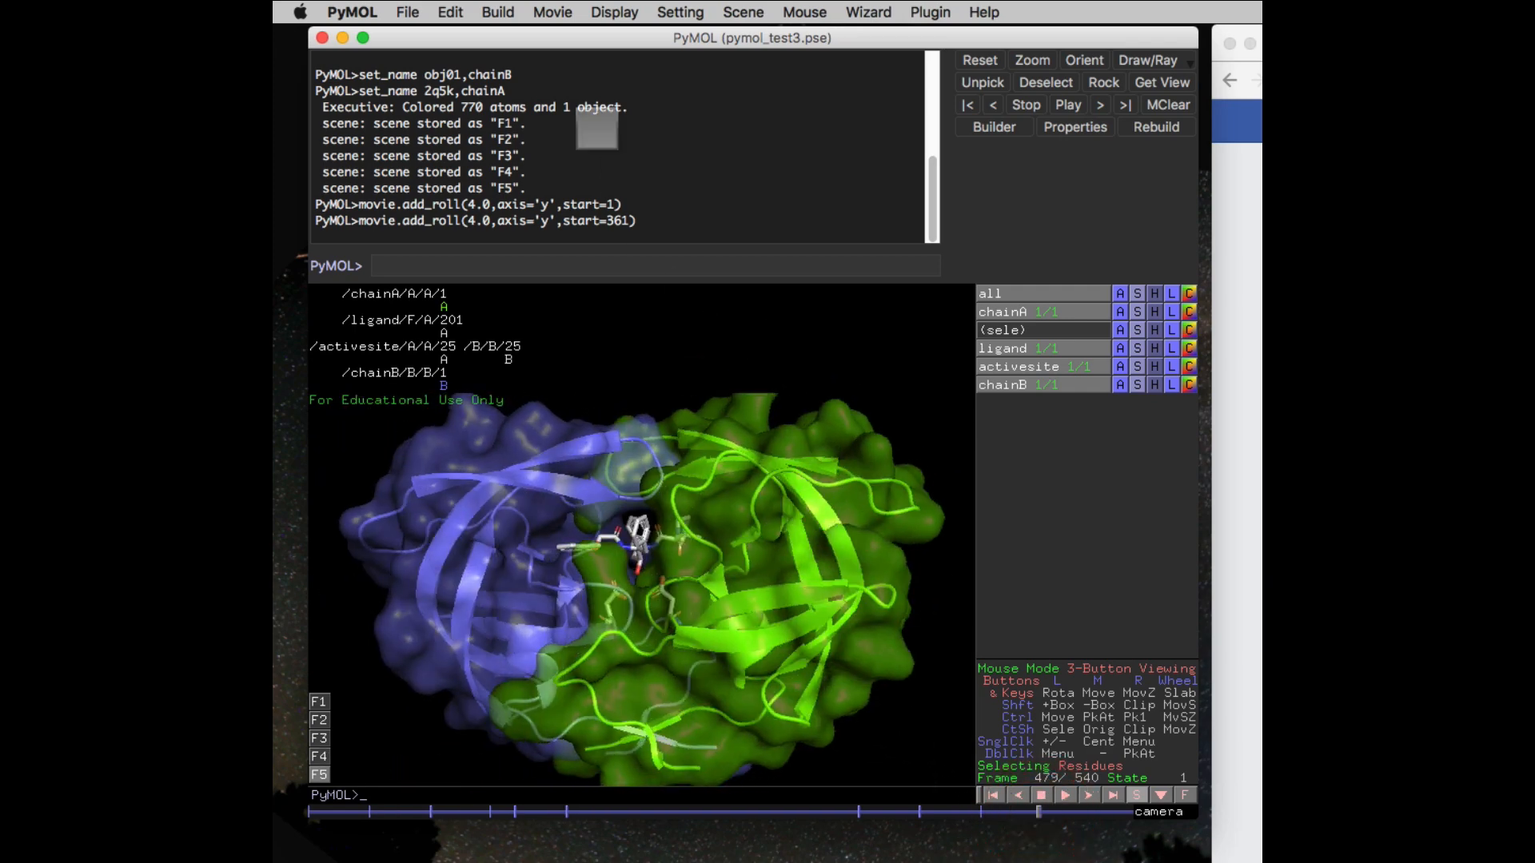
Append another 2 seconds to the movie, check the frames before scene F5's keyframe and return to frame 479
{"action": "left_click", "coordinate": [552, 12]}
{"action": "mouse_move", "coordinate": [591, 36]}
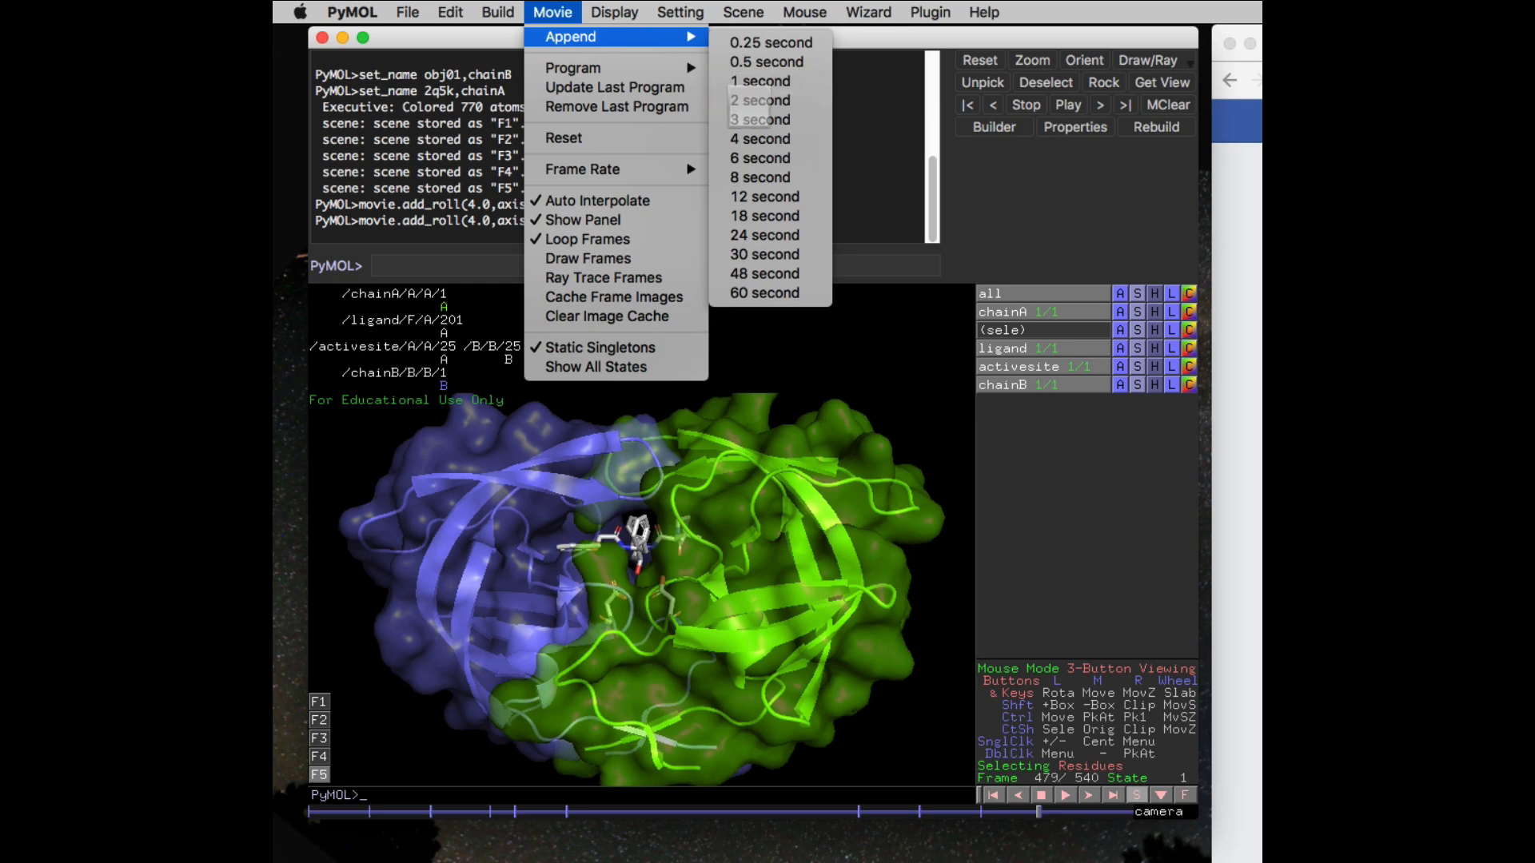
{"action": "left_click", "coordinate": [763, 100]}
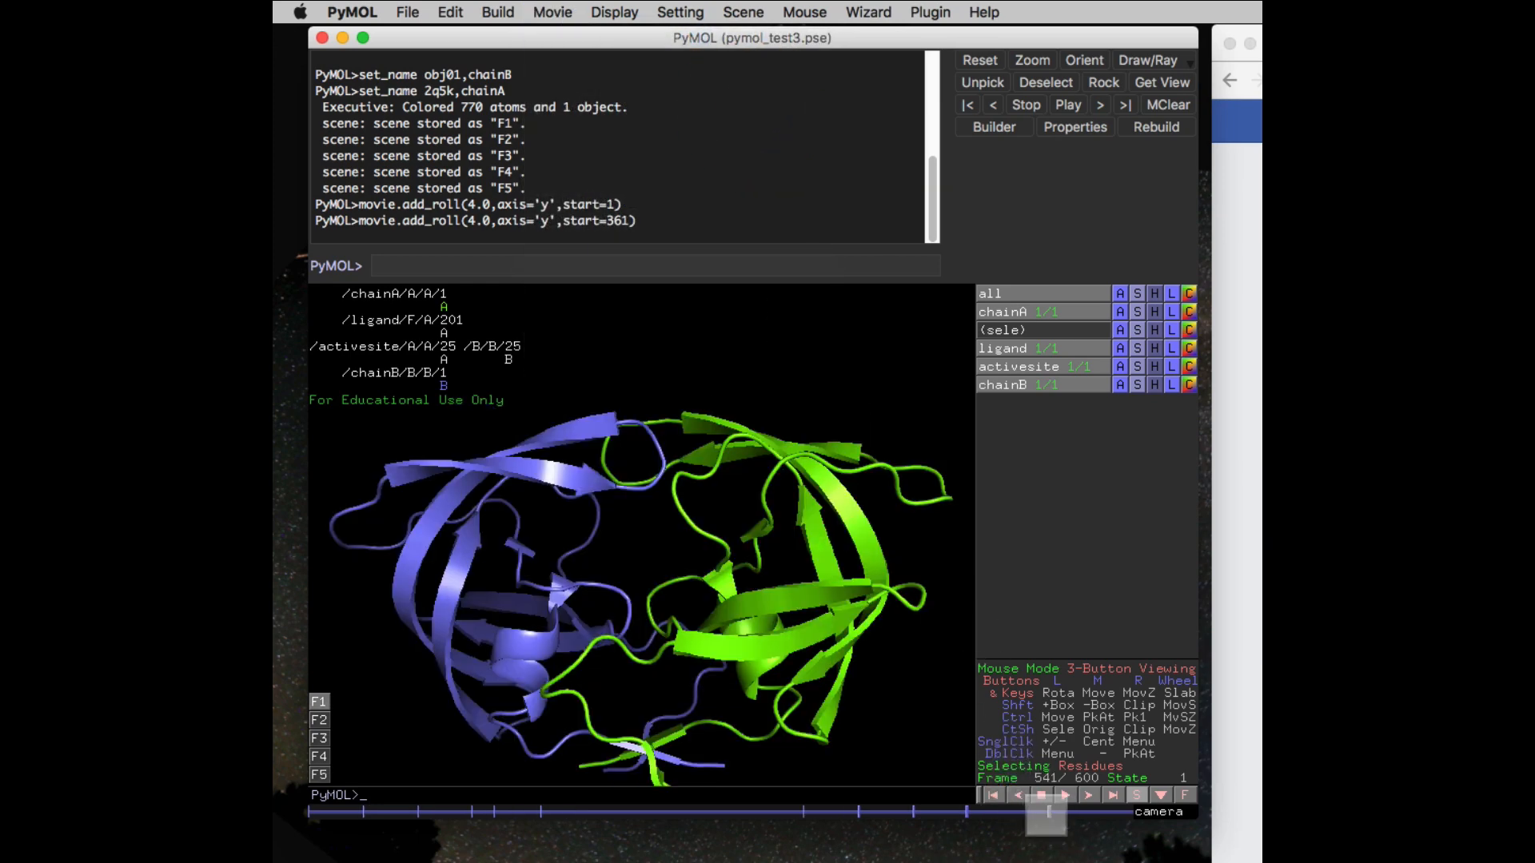
{"action": "left_click_drag", "start_coordinate": [1046, 816], "coordinate": [957, 813]}
{"action": "right_click", "coordinate": [959, 813]}
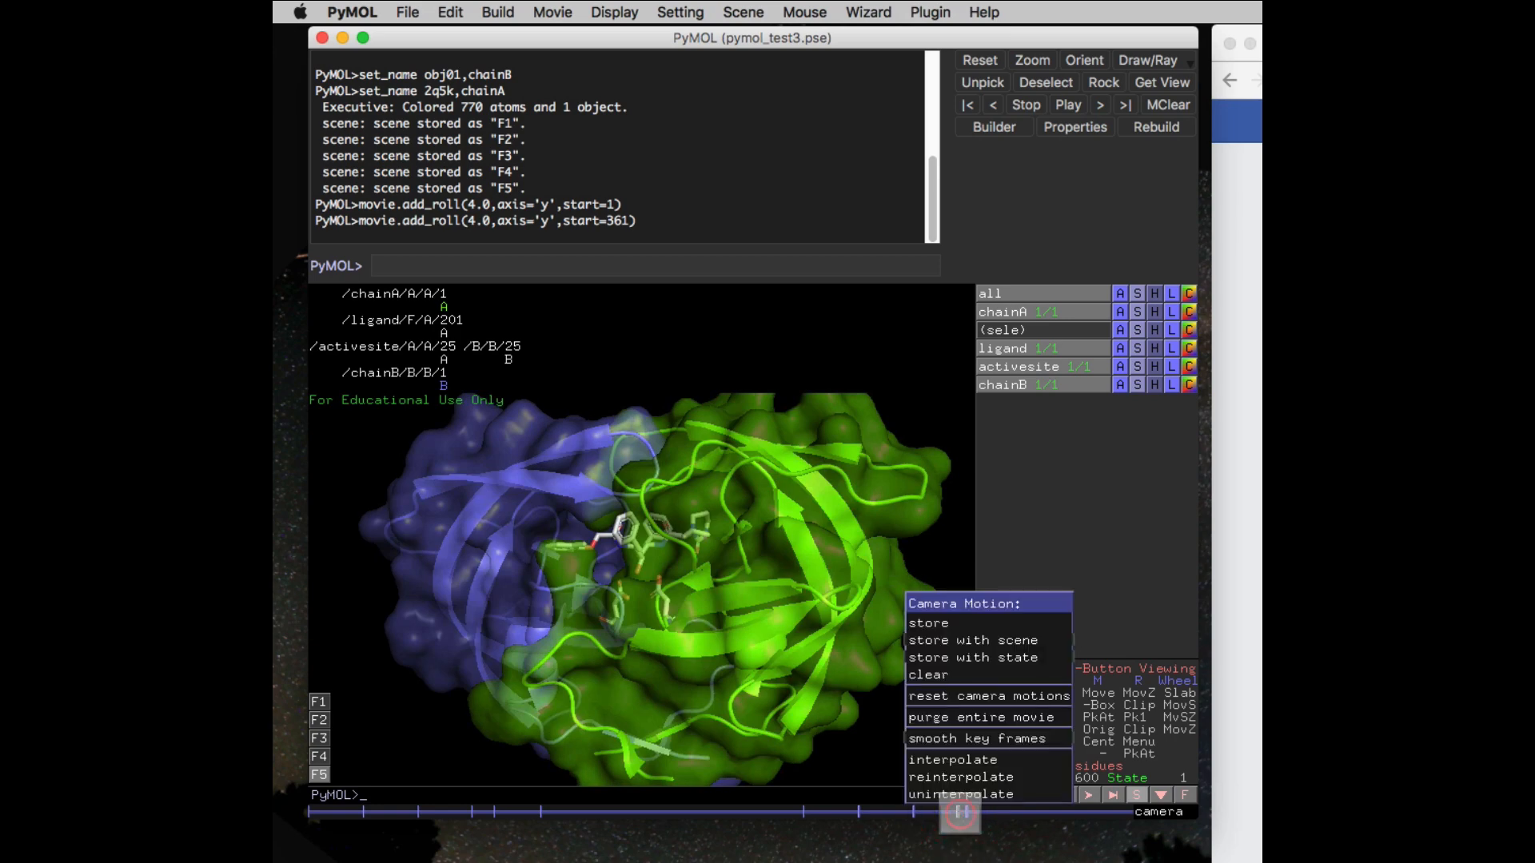
{"action": "left_click", "coordinate": [960, 812]}
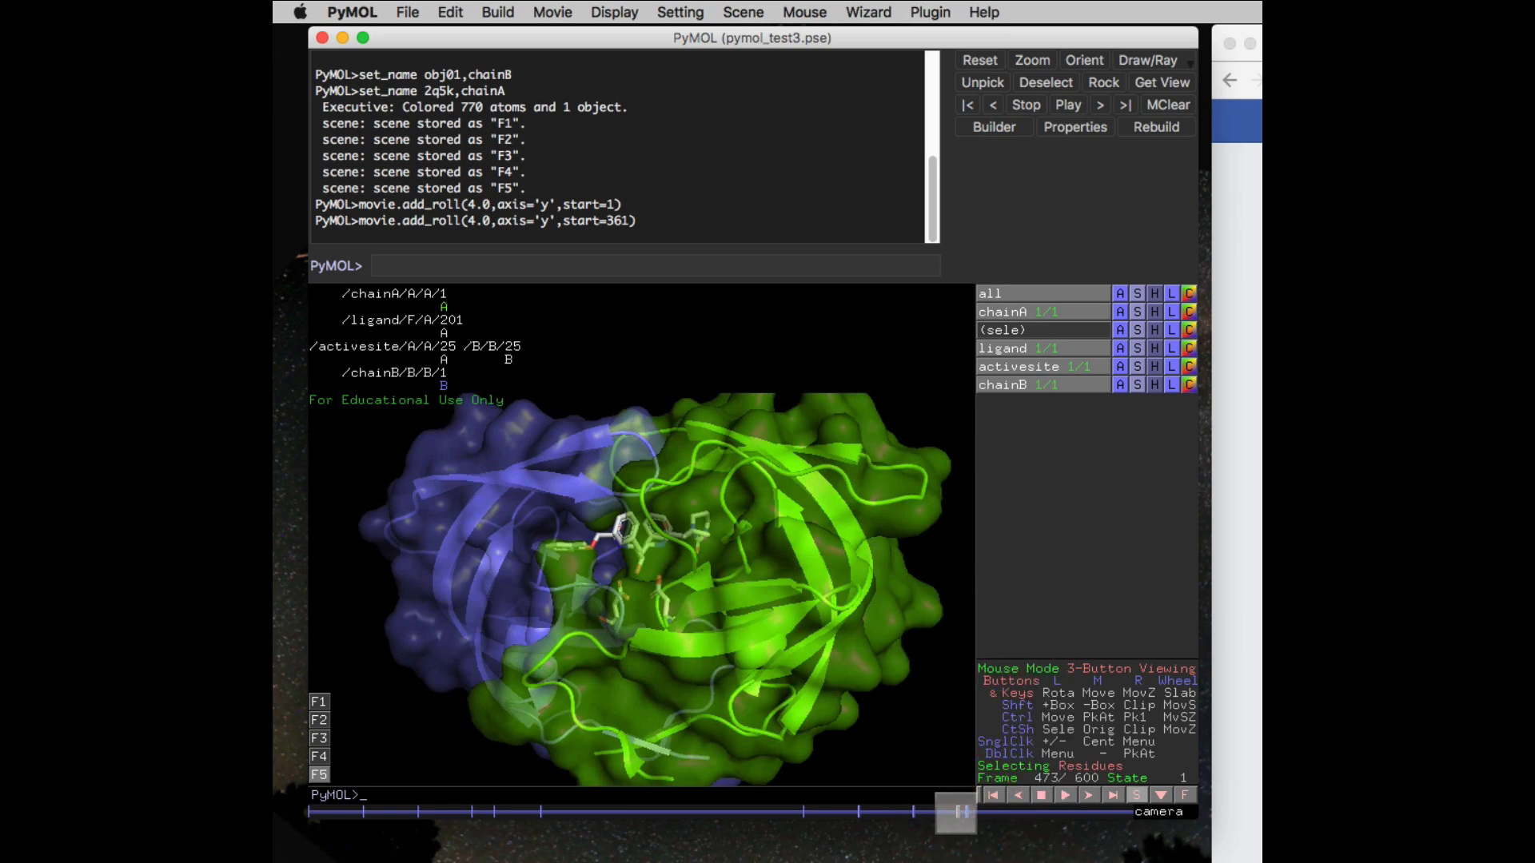
{"action": "left_click_drag", "start_coordinate": [962, 812], "coordinate": [963, 813]}
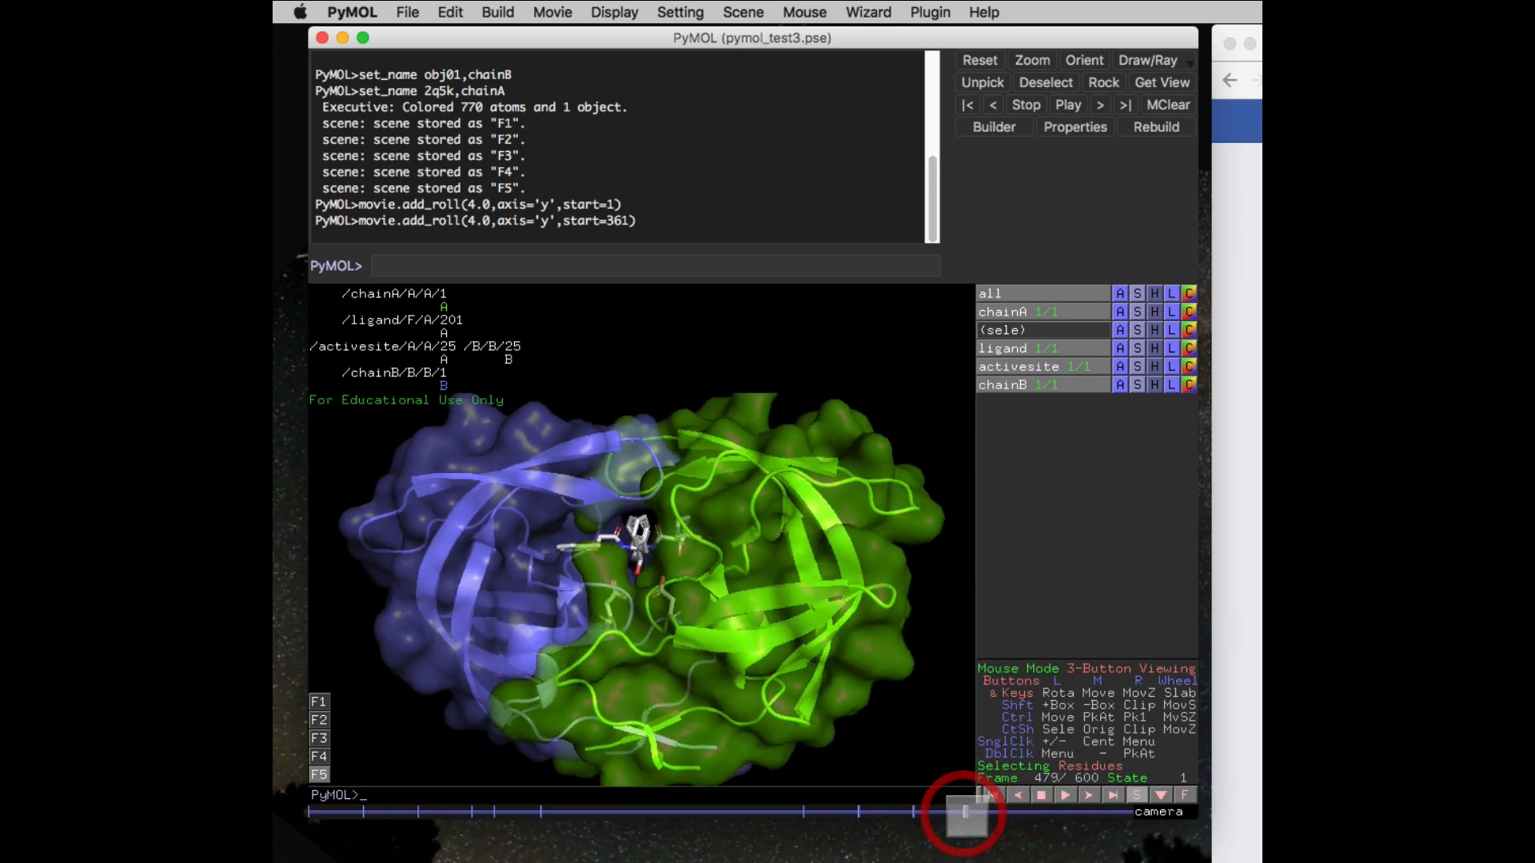
Store a camera keyframe with scene F5 at frame 479 of the movie
{"action": "right_click", "coordinate": [963, 813]}
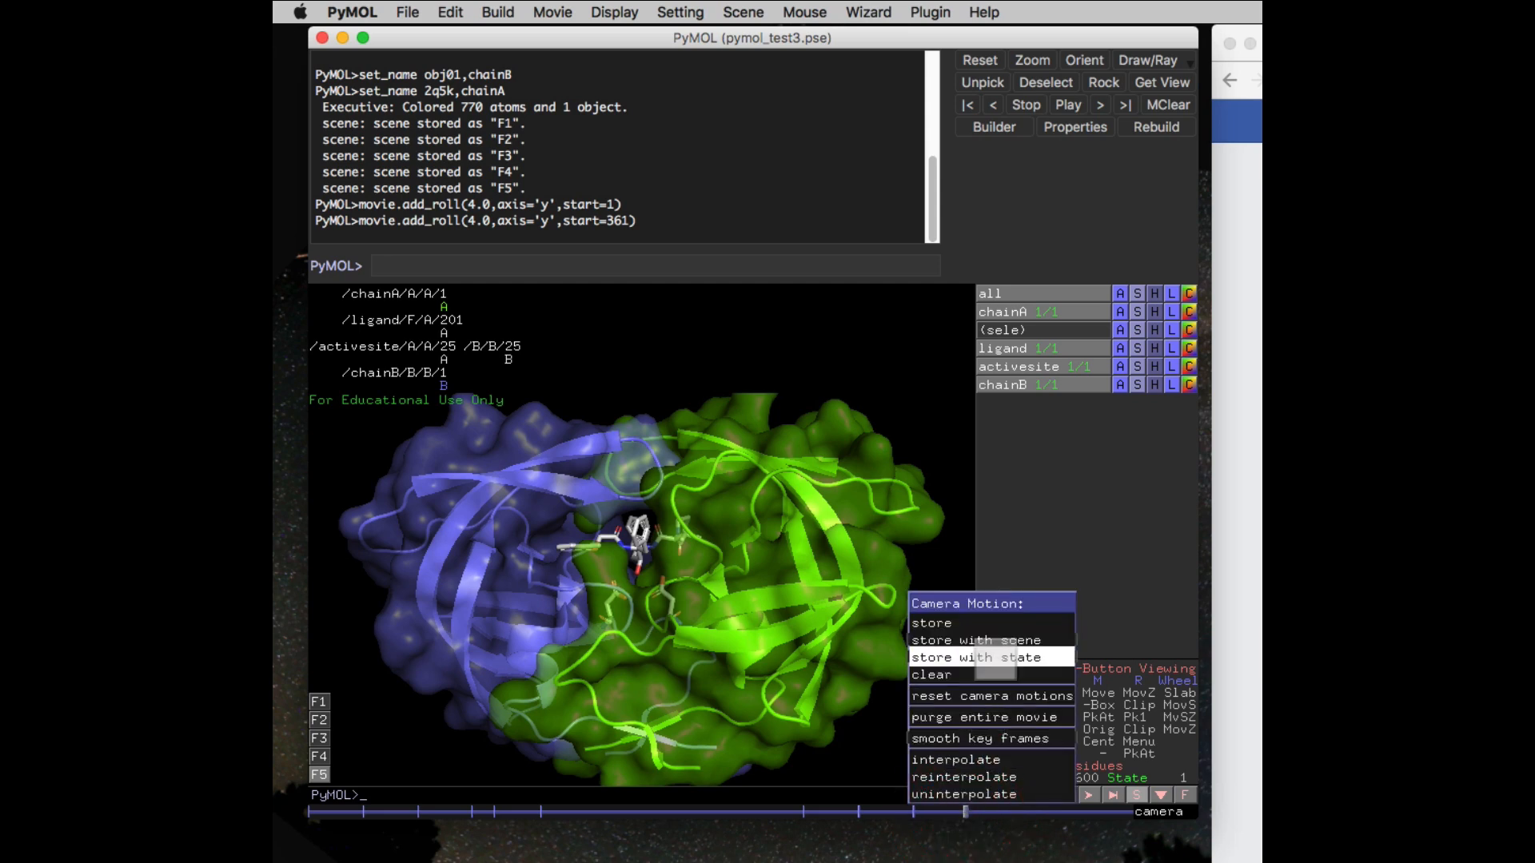
{"action": "mouse_move", "coordinate": [1025, 642]}
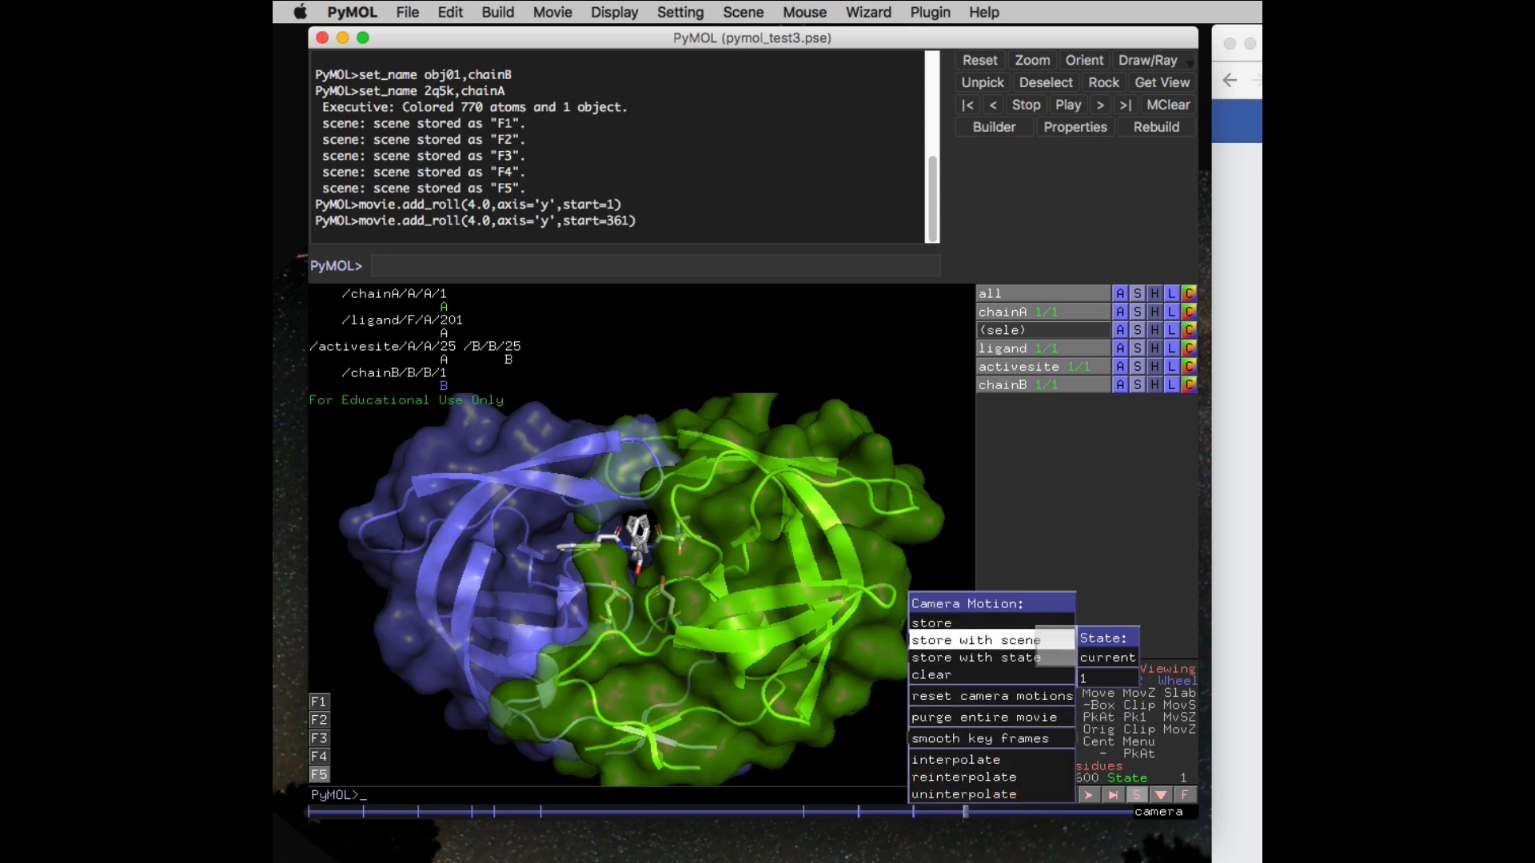
{"action": "left_click", "coordinate": [1095, 709]}
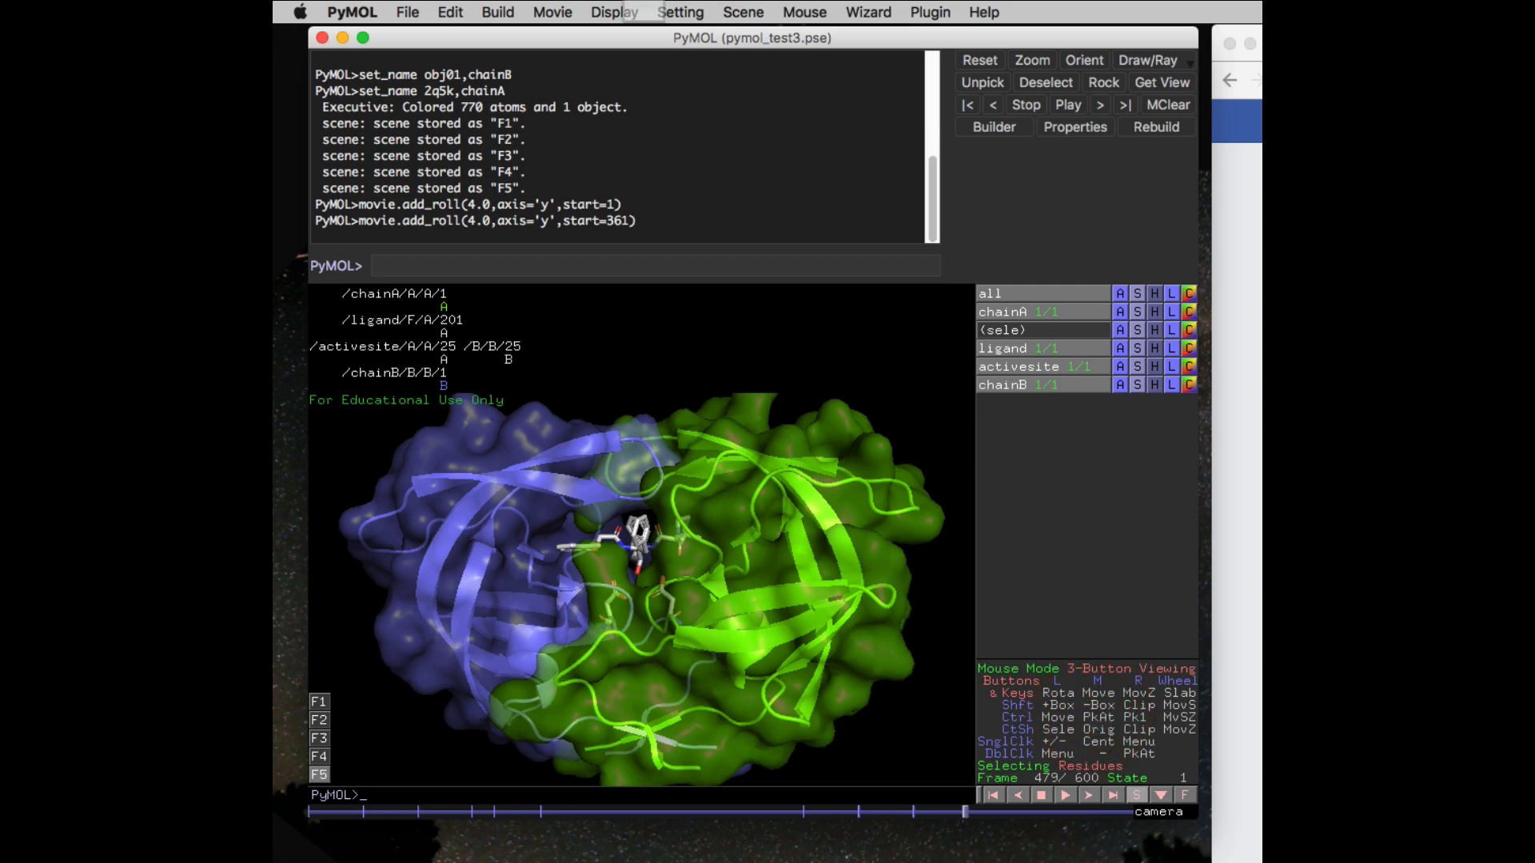
Append 2 more seconds to the movie and scrub back through the timeline to frame 476
{"action": "left_click", "coordinate": [551, 12]}
{"action": "mouse_move", "coordinate": [571, 37]}
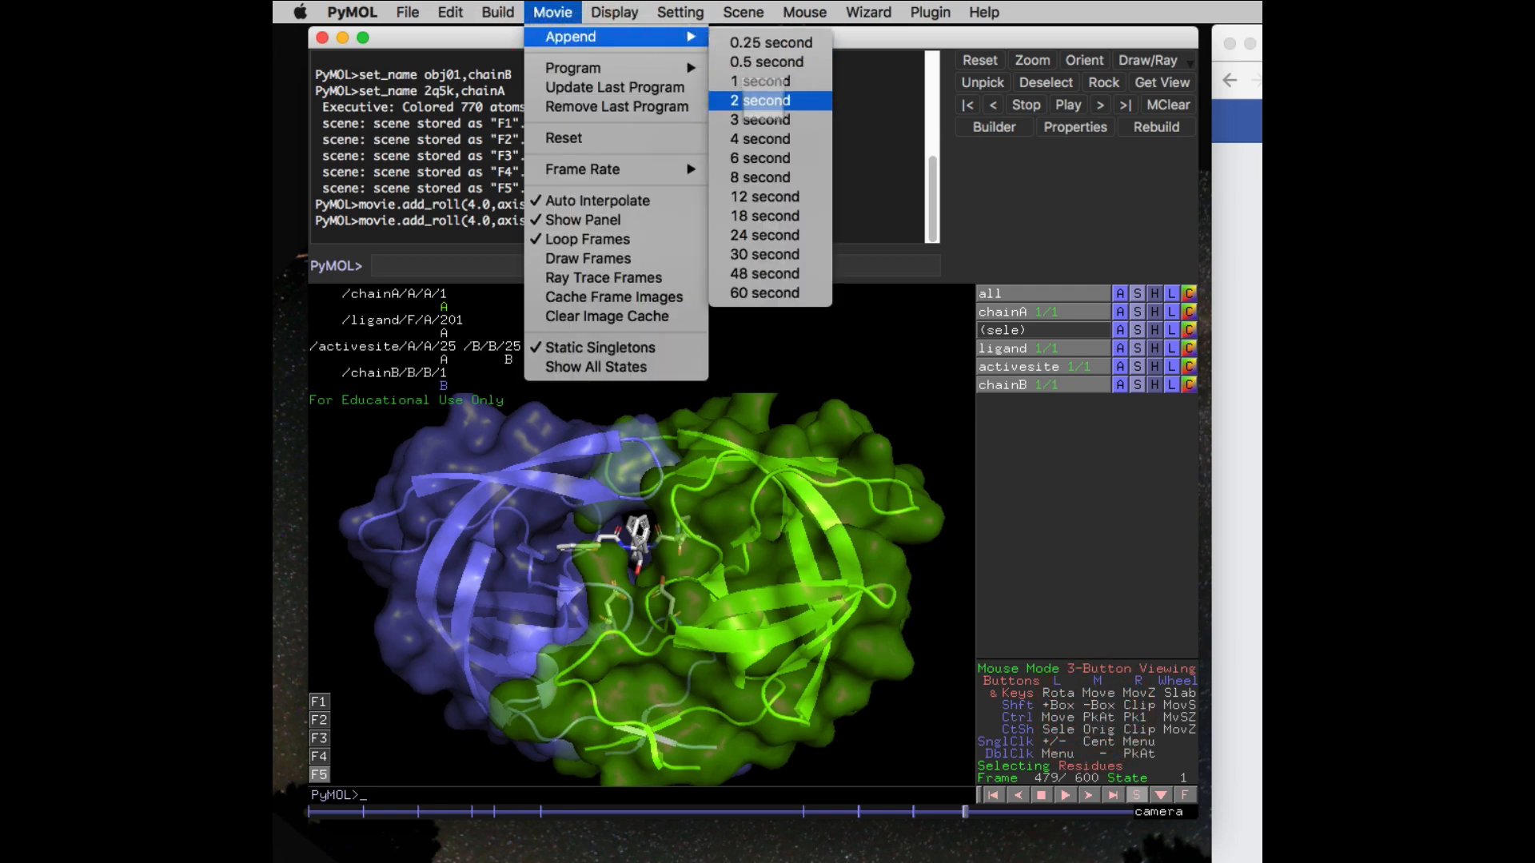
{"action": "left_click", "coordinate": [763, 100]}
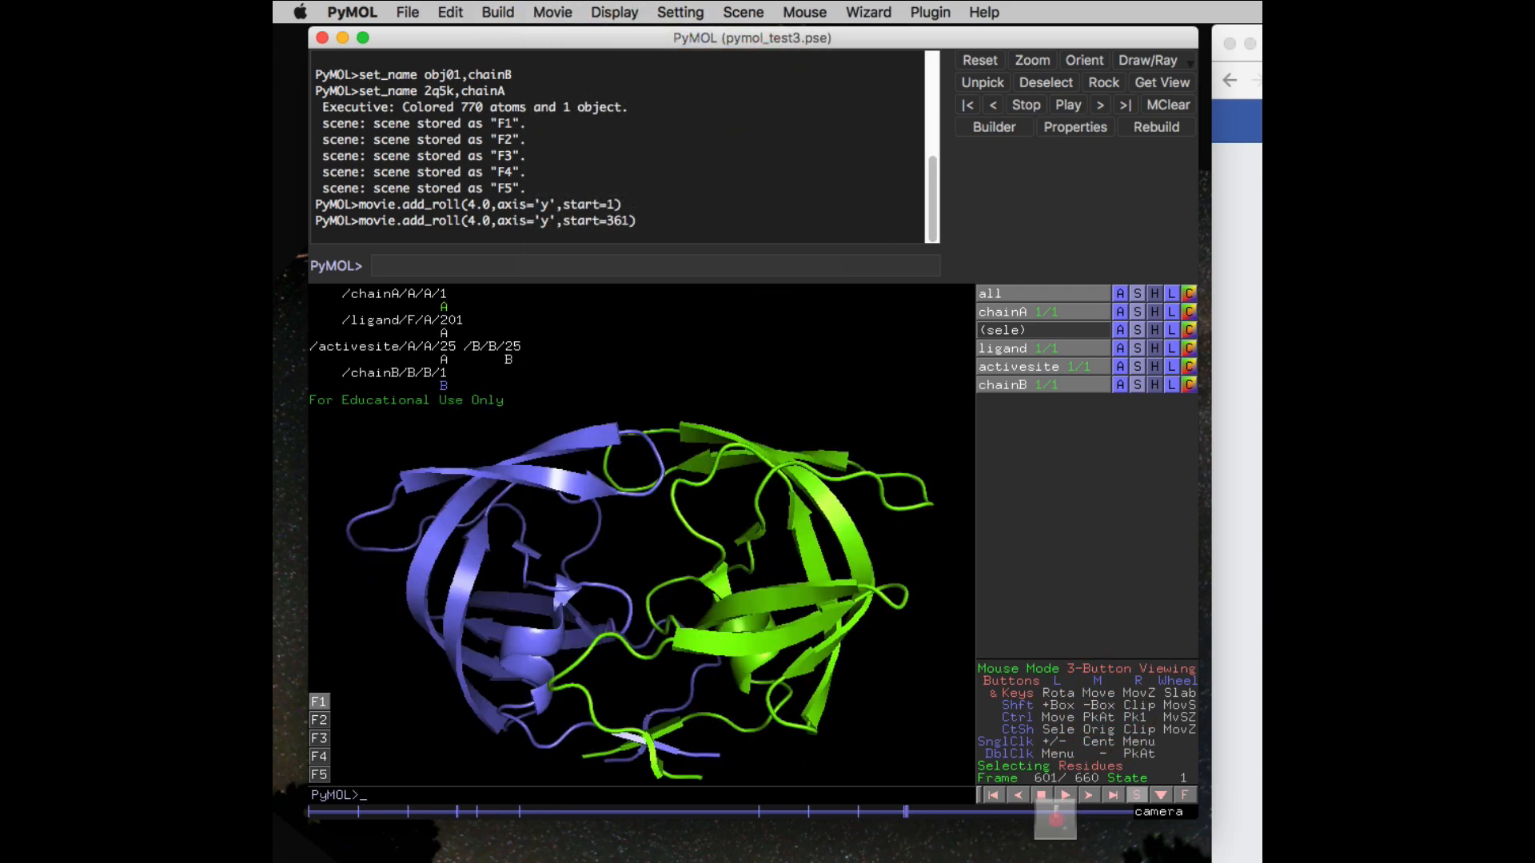
{"action": "left_click_drag", "start_coordinate": [1055, 812], "coordinate": [903, 812]}
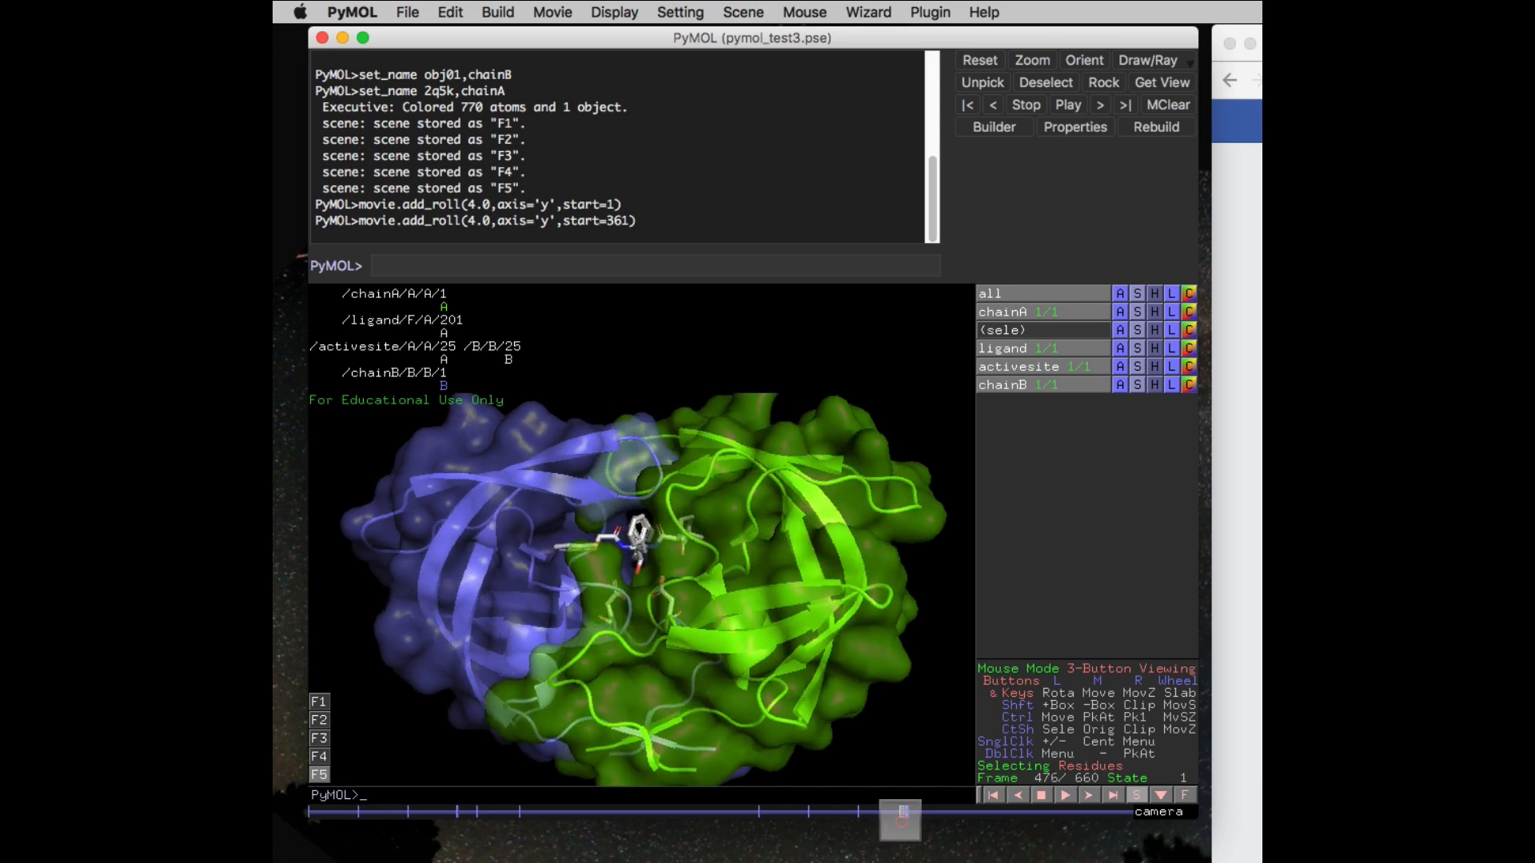
Add a 4-second Y-Roll camera loop at the end of the movie and scrub through the added rotation
{"action": "left_click", "coordinate": [559, 13]}
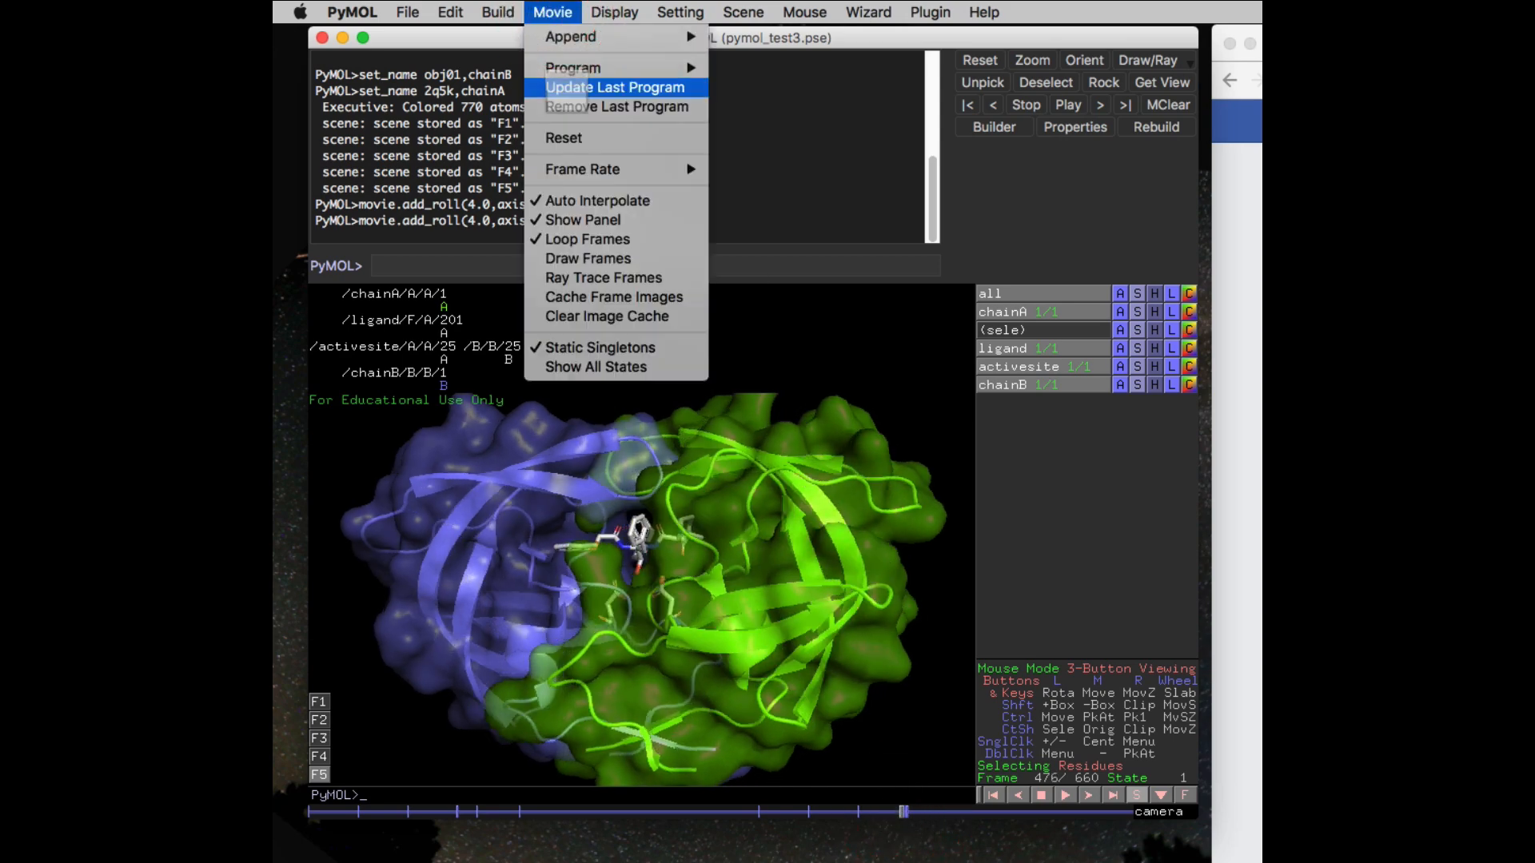
{"action": "mouse_move", "coordinate": [575, 67]}
{"action": "mouse_move", "coordinate": [776, 68]}
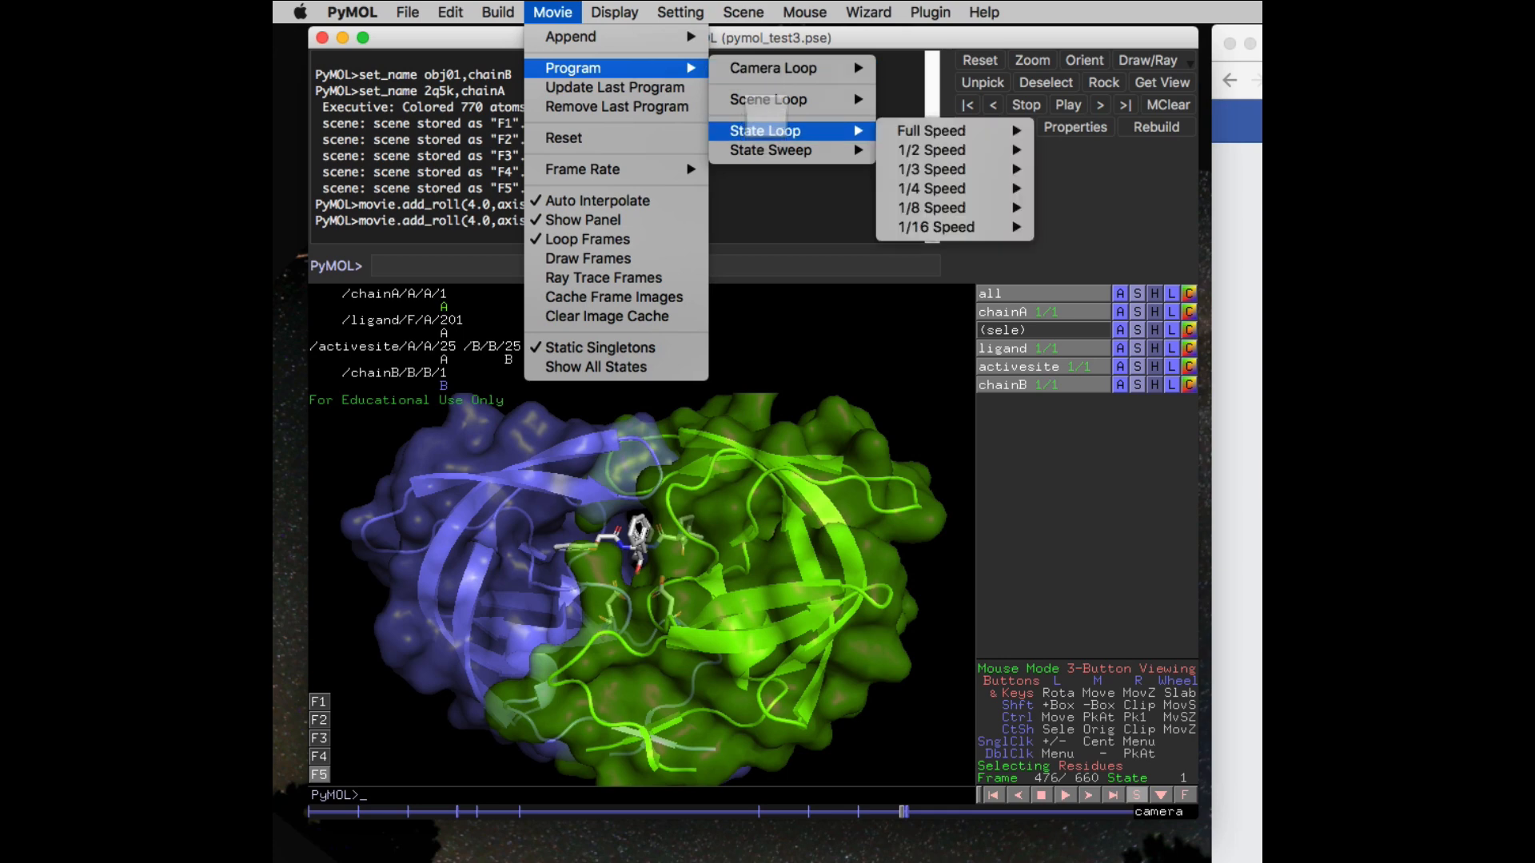
{"action": "mouse_move", "coordinate": [927, 169]}
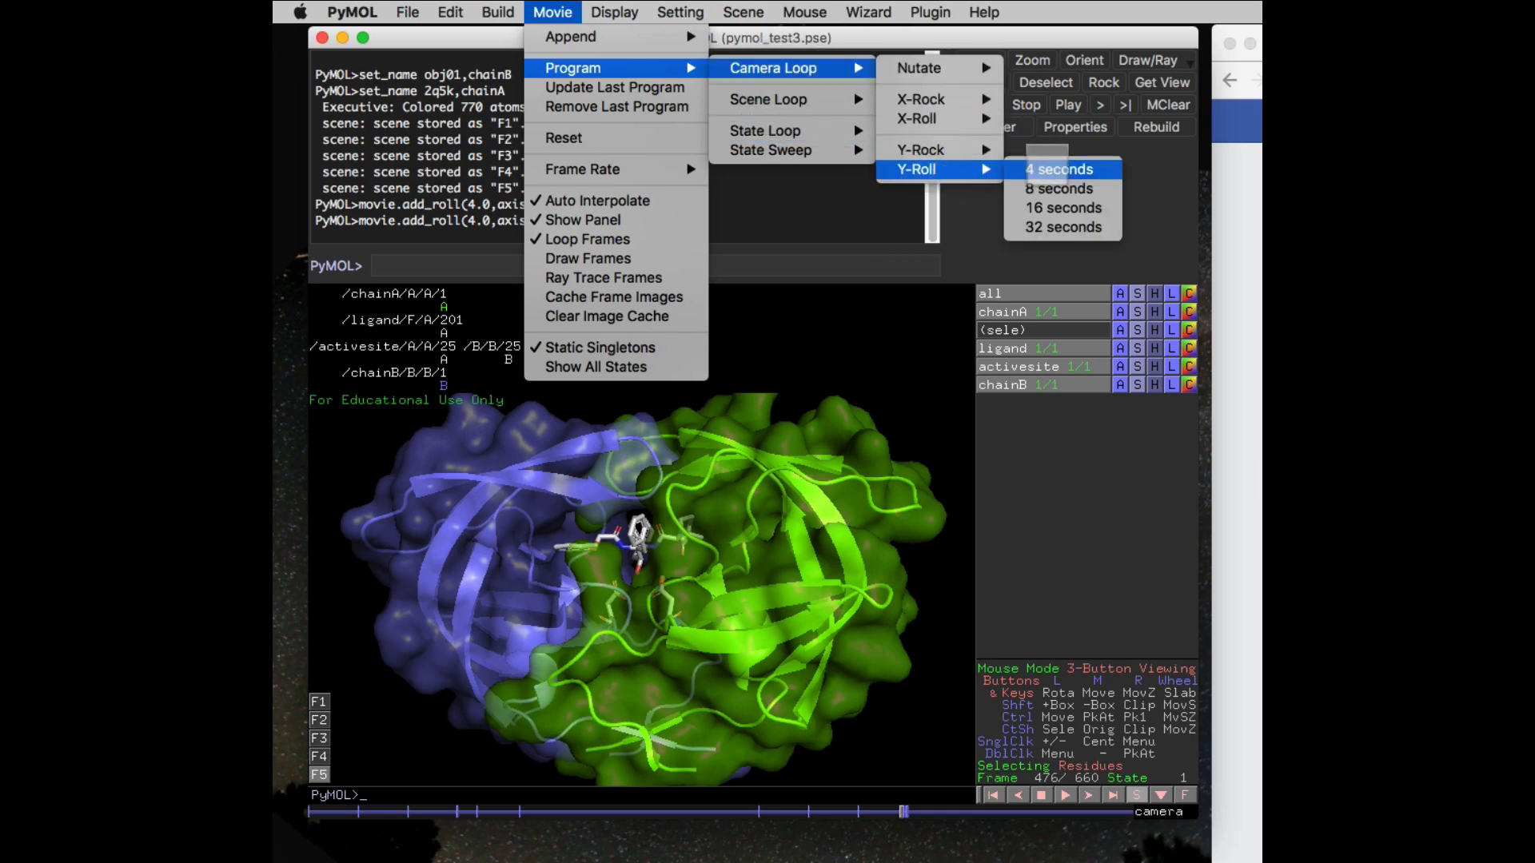
{"action": "left_click", "coordinate": [1046, 170]}
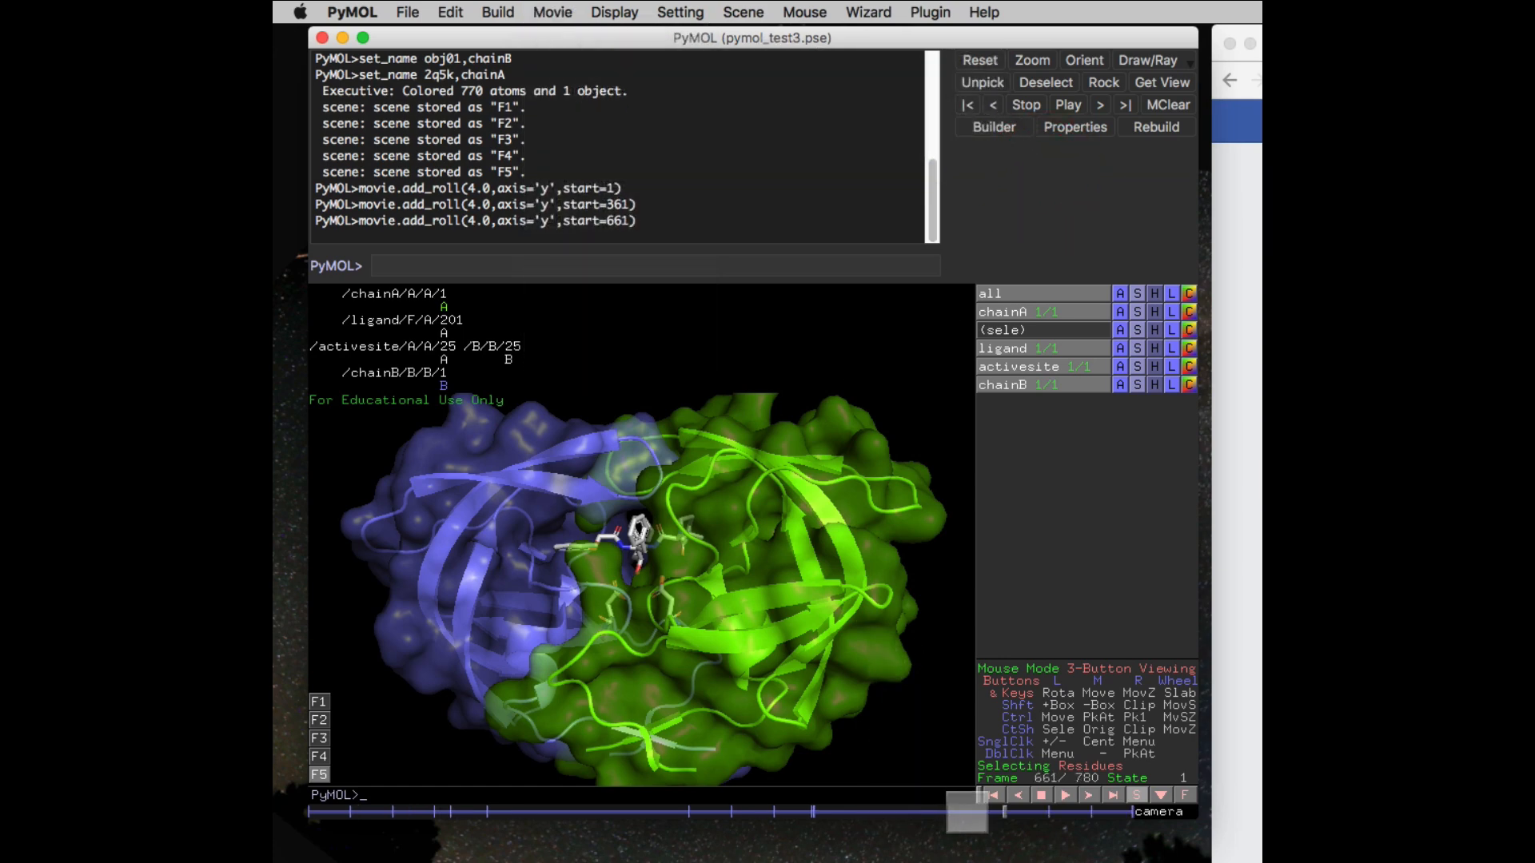
{"action": "left_click_drag", "start_coordinate": [1005, 812], "coordinate": [1110, 813]}
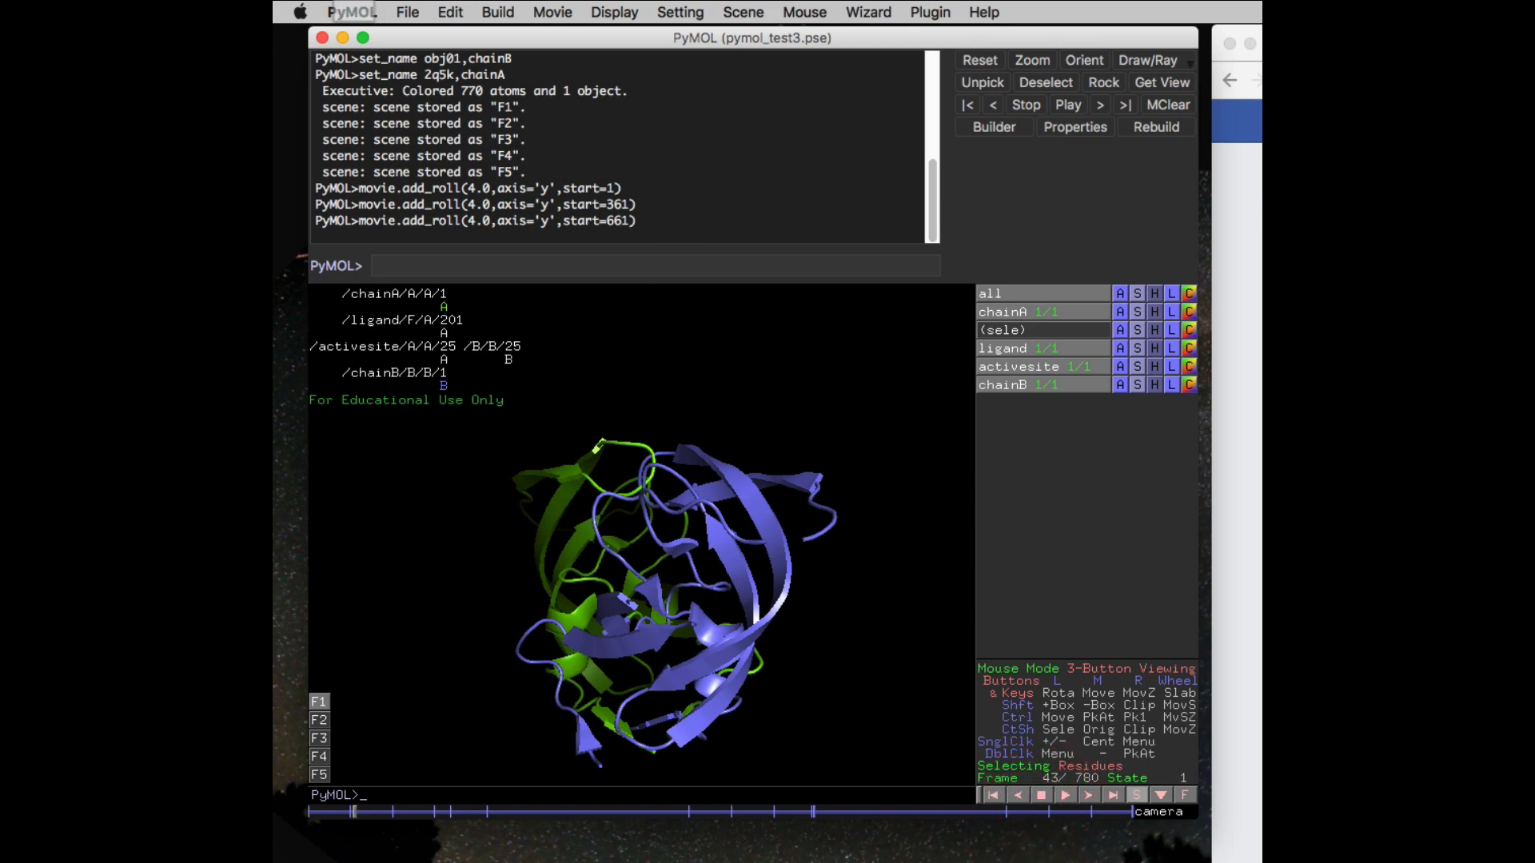
Open the movie export, choose to save the movie in the week10 folder and begin its file name with "pymol_"
{"action": "left_click", "coordinate": [407, 12]}
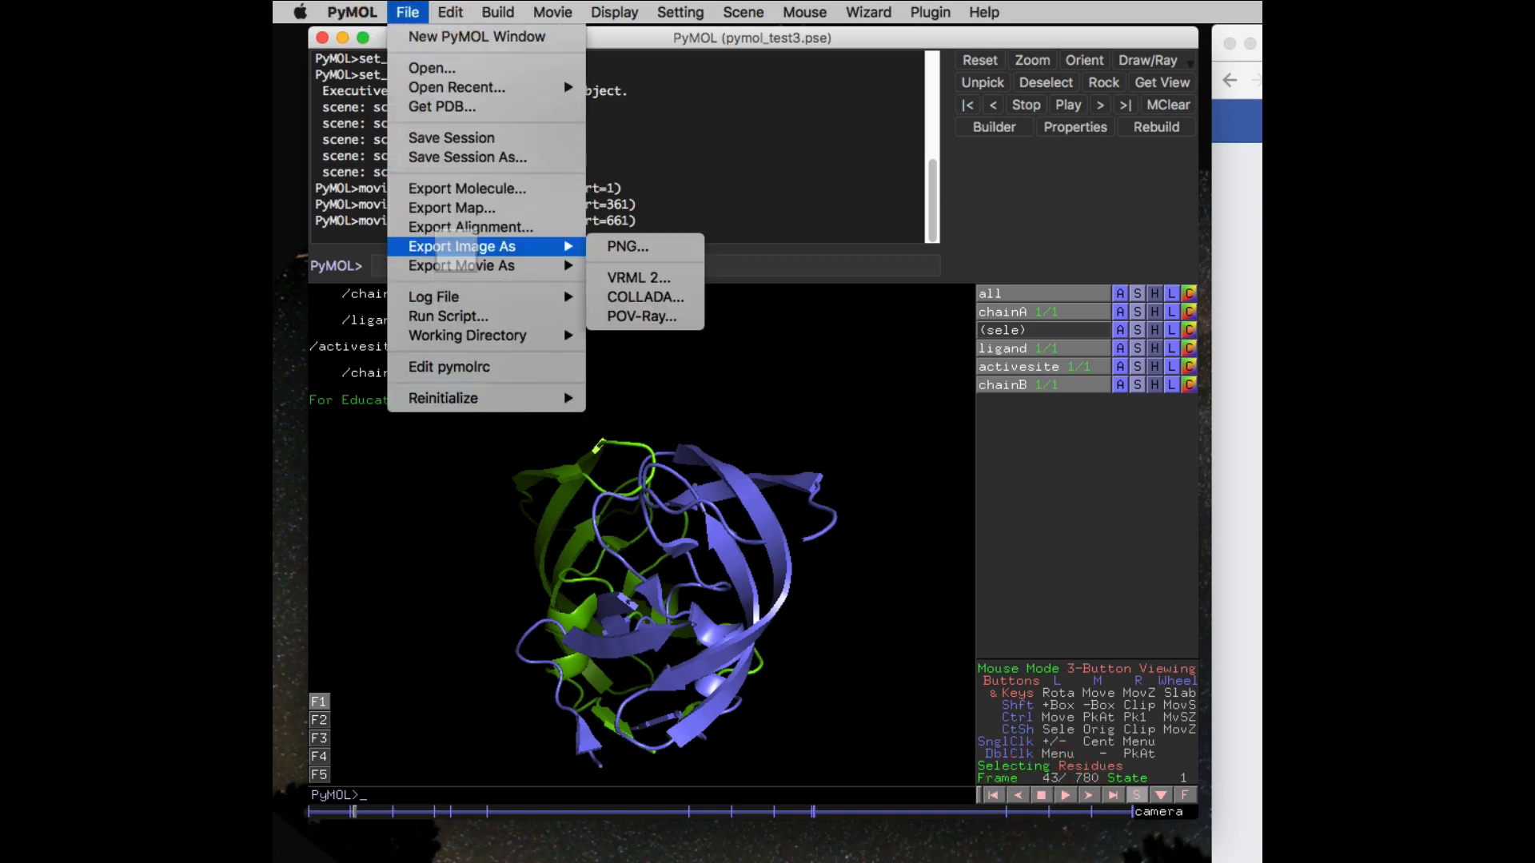
{"action": "mouse_move", "coordinate": [520, 265]}
{"action": "left_click", "coordinate": [669, 271]}
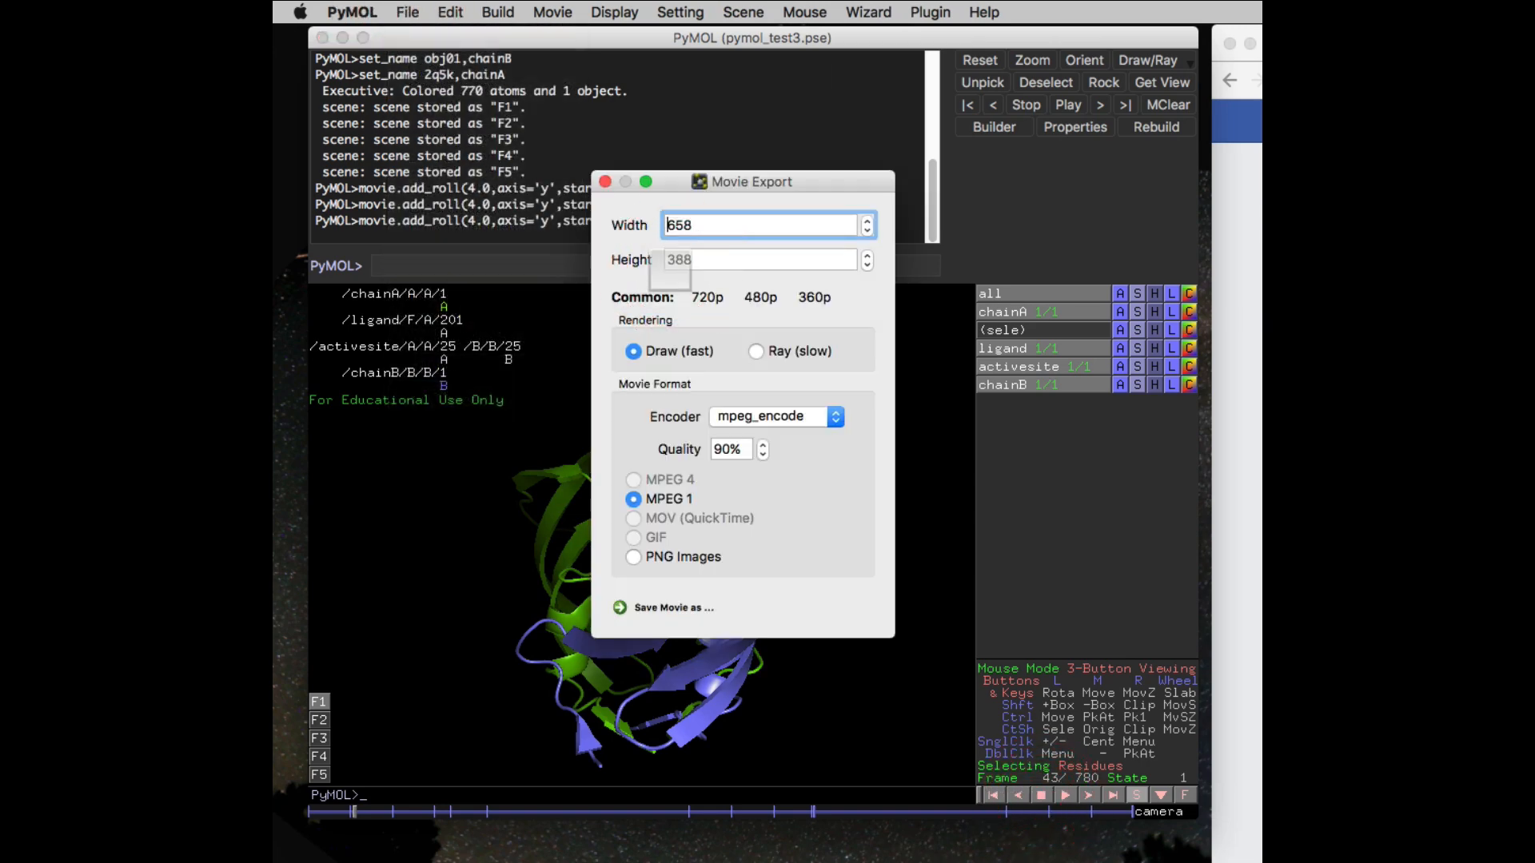
{"action": "left_click", "coordinate": [653, 607]}
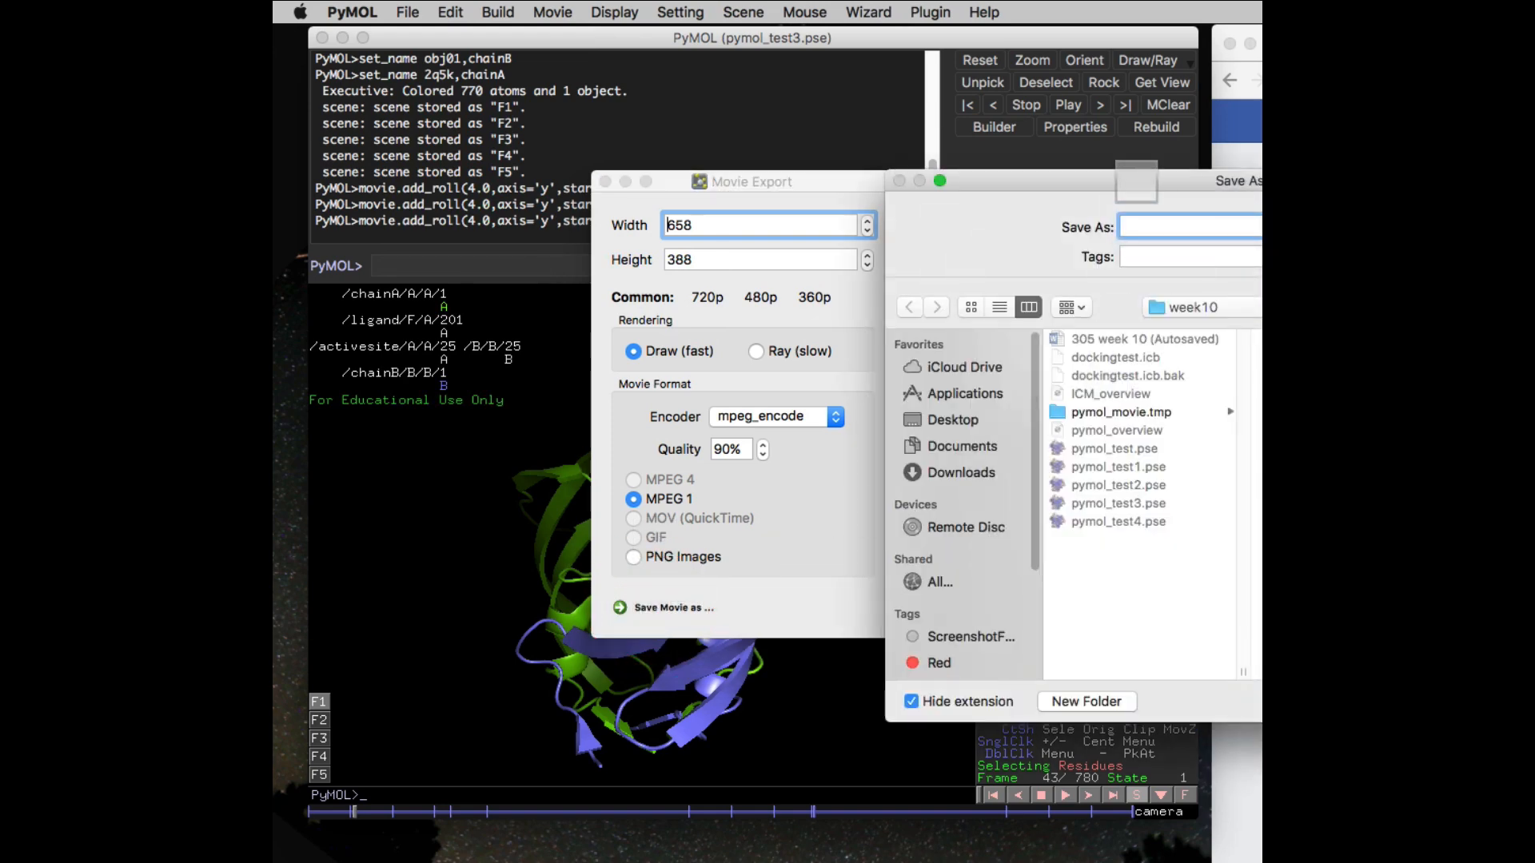
{"action": "type", "text": "pymol"}
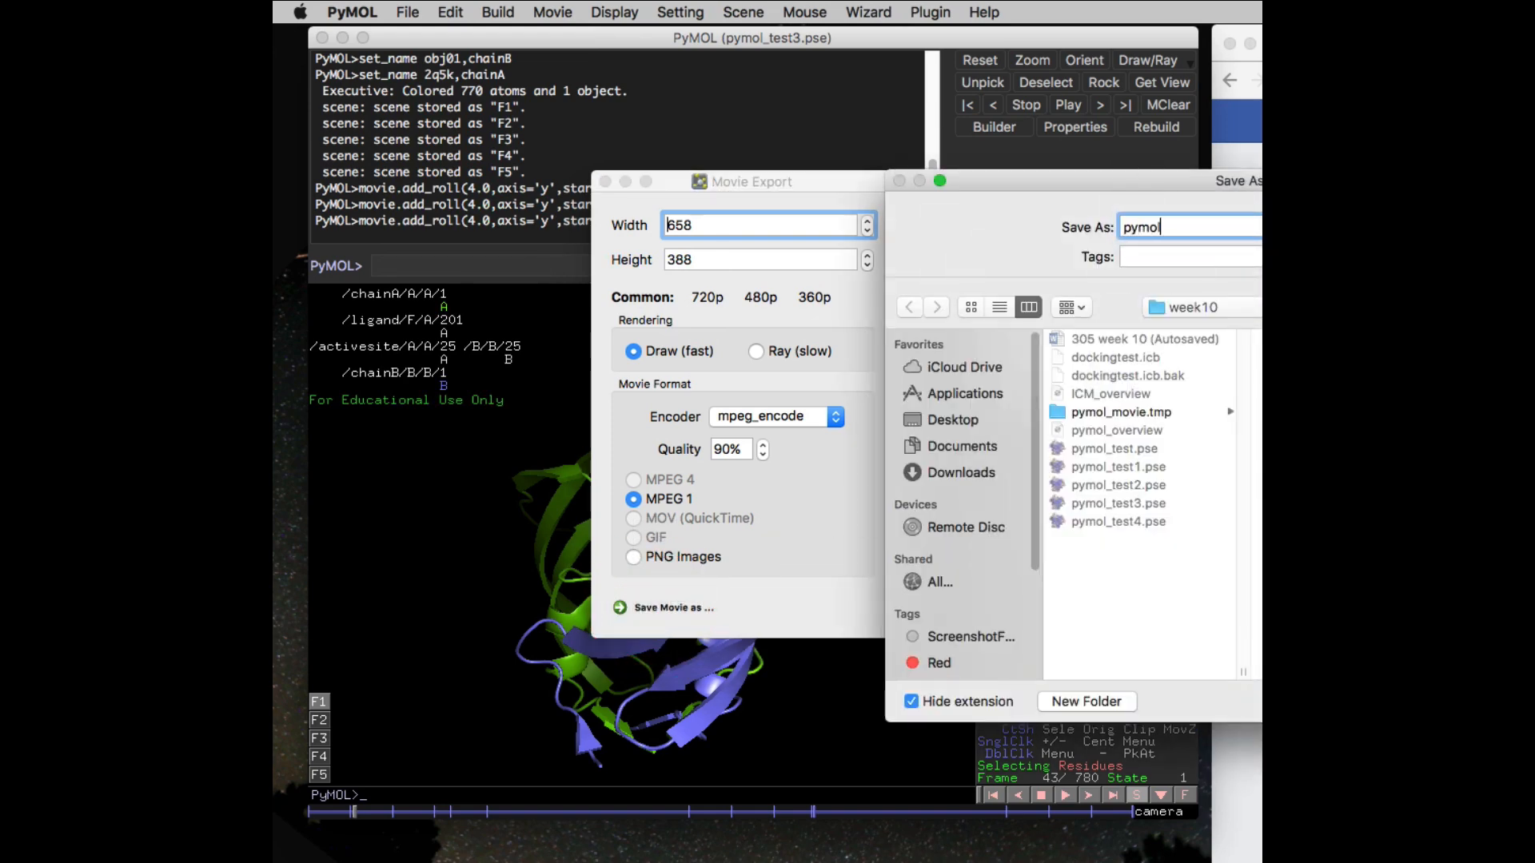
{"action": "type", "text": "_obj"}
{"action": "key", "text": "BackSpace"}
{"action": "key", "text": "BackSpace"}
{"action": "key", "text": "BackSpace"}
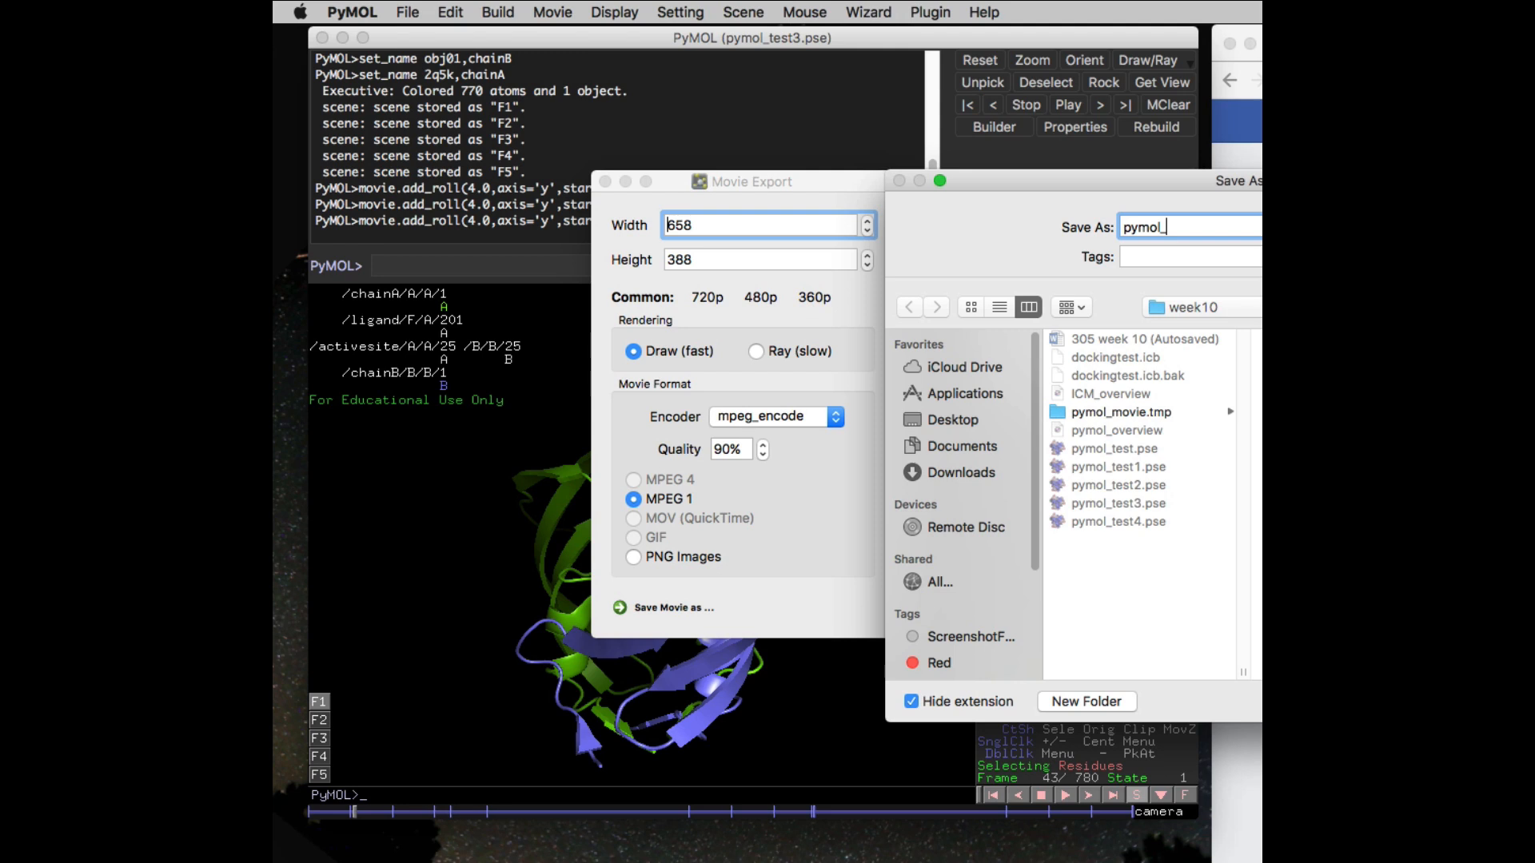